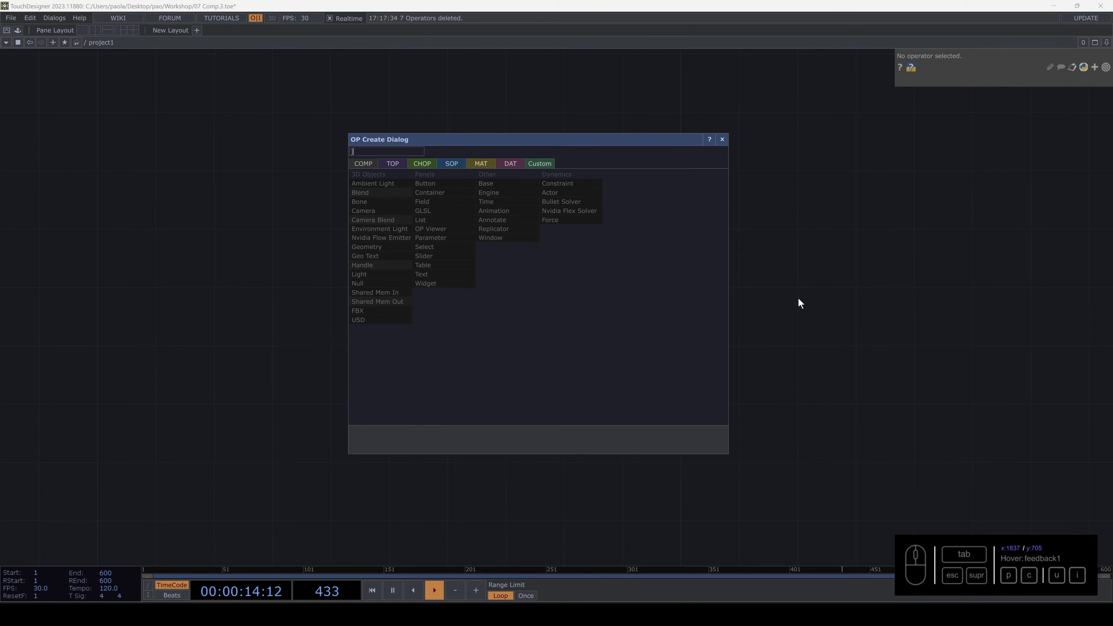
- Dismiss the operator creation dialog, go up to the root network and re-enter project1
{"action": "left_click", "coordinate": [722, 139]}
{"action": "key", "text": "u"}
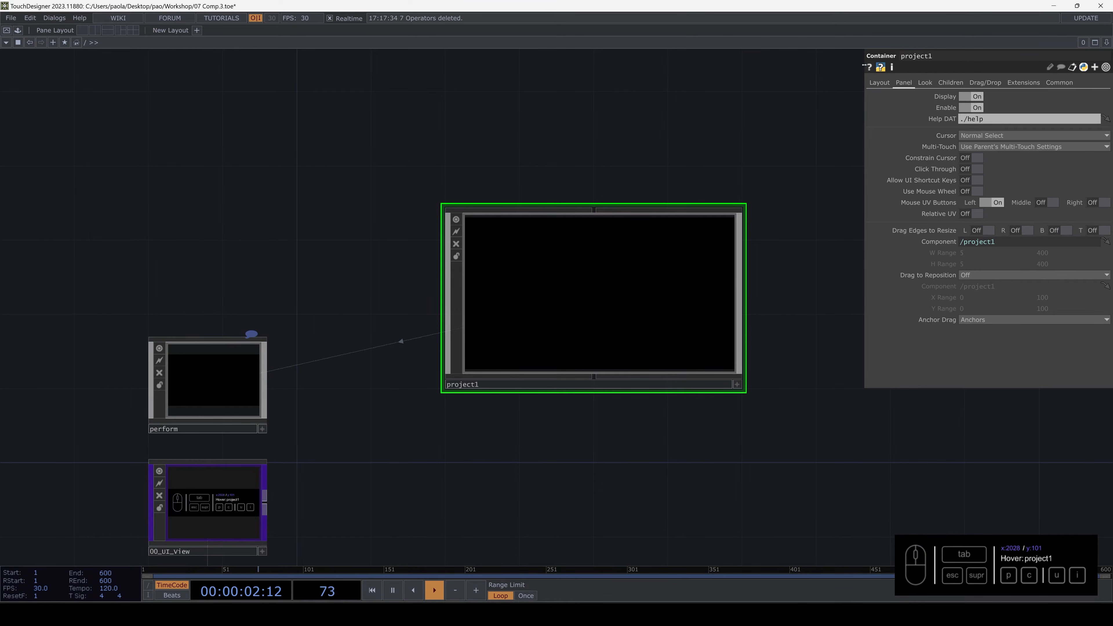
{"action": "left_click", "coordinate": [643, 280]}
{"action": "key", "text": "i"}
- Add a Container COMP to the empty project1 network
{"action": "double_click", "coordinate": [533, 334]}
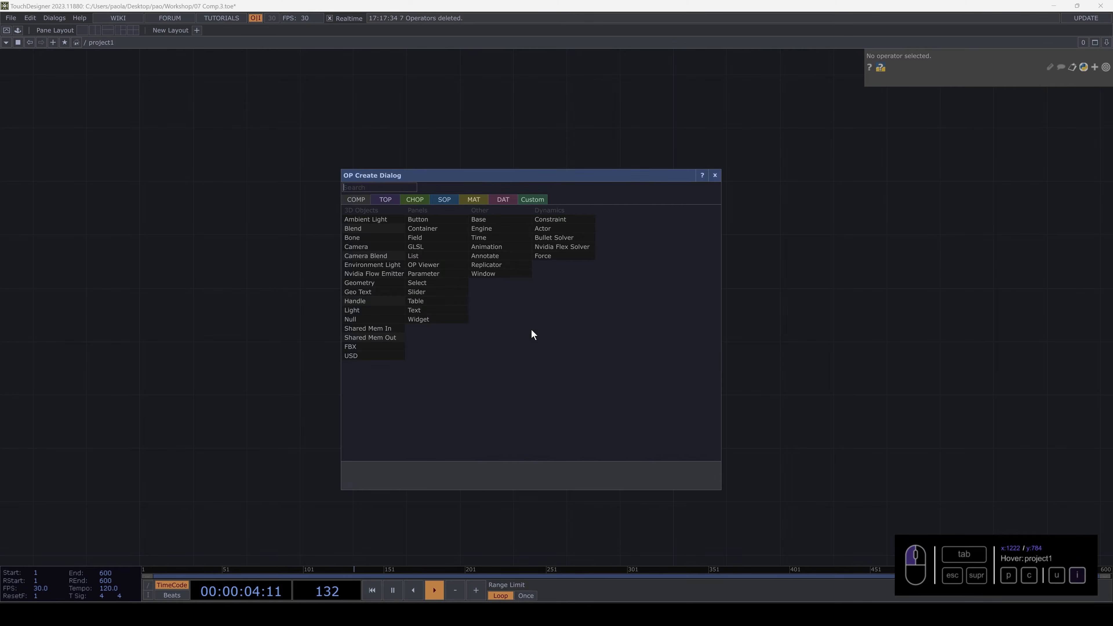
{"action": "left_click", "coordinate": [410, 228]}
{"action": "left_click", "coordinate": [509, 291]}
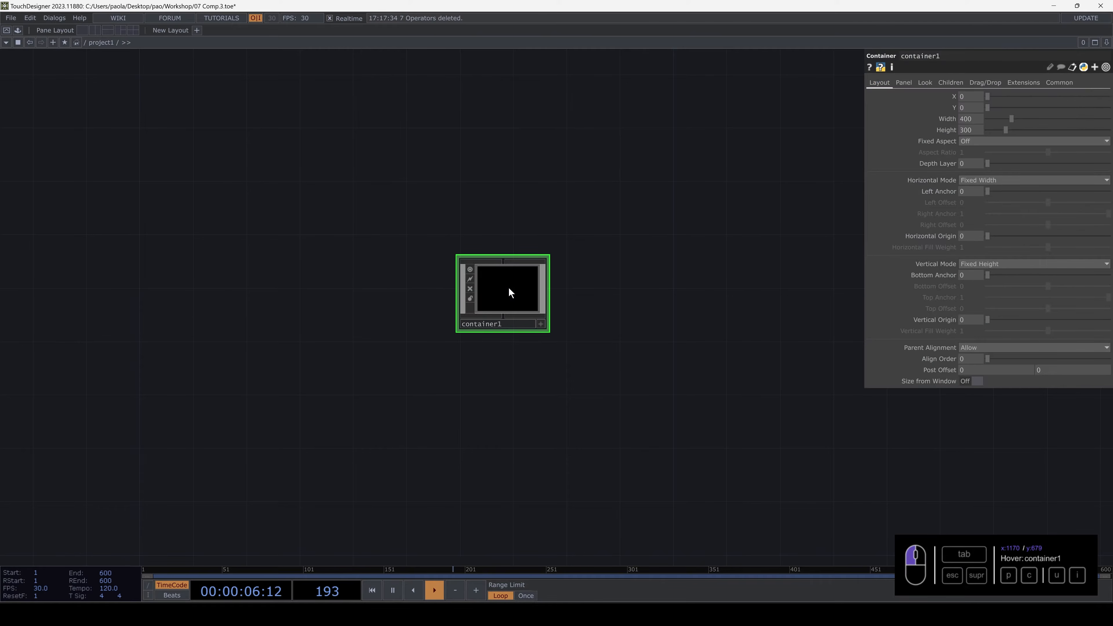
- Enter container1 and try to place a panel component in its empty network
{"action": "scroll", "coordinate": [509, 291], "scroll_direction": "down", "scroll_amount": 2}
{"action": "scroll", "coordinate": [505, 293], "scroll_direction": "up", "scroll_amount": 5}
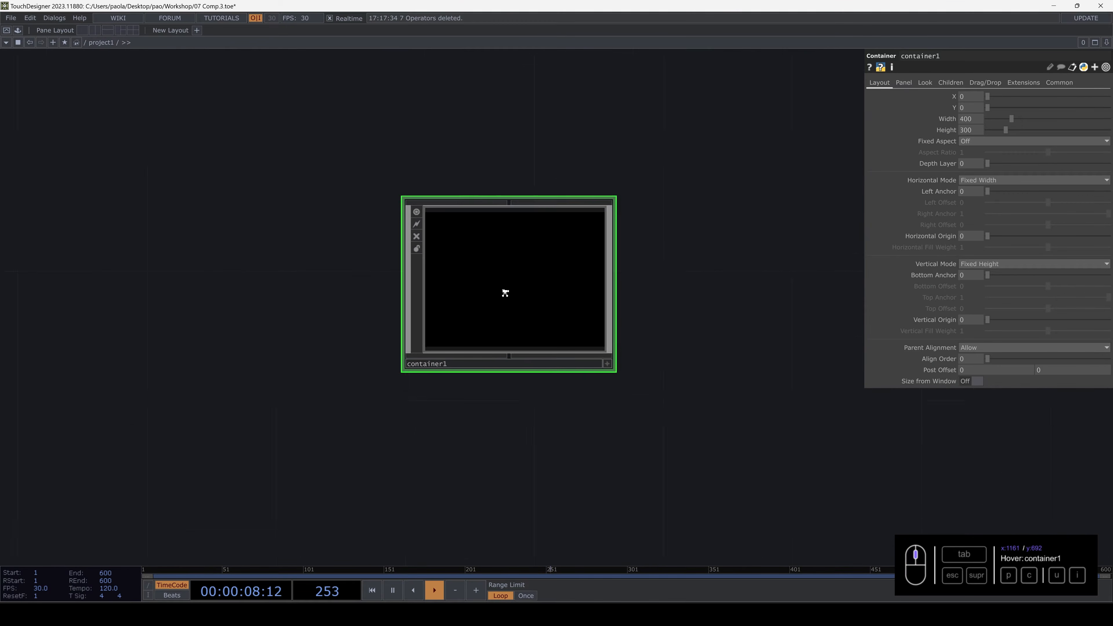
{"action": "scroll", "coordinate": [505, 293], "scroll_direction": "up", "scroll_amount": 3}
{"action": "key", "text": "Tab"}
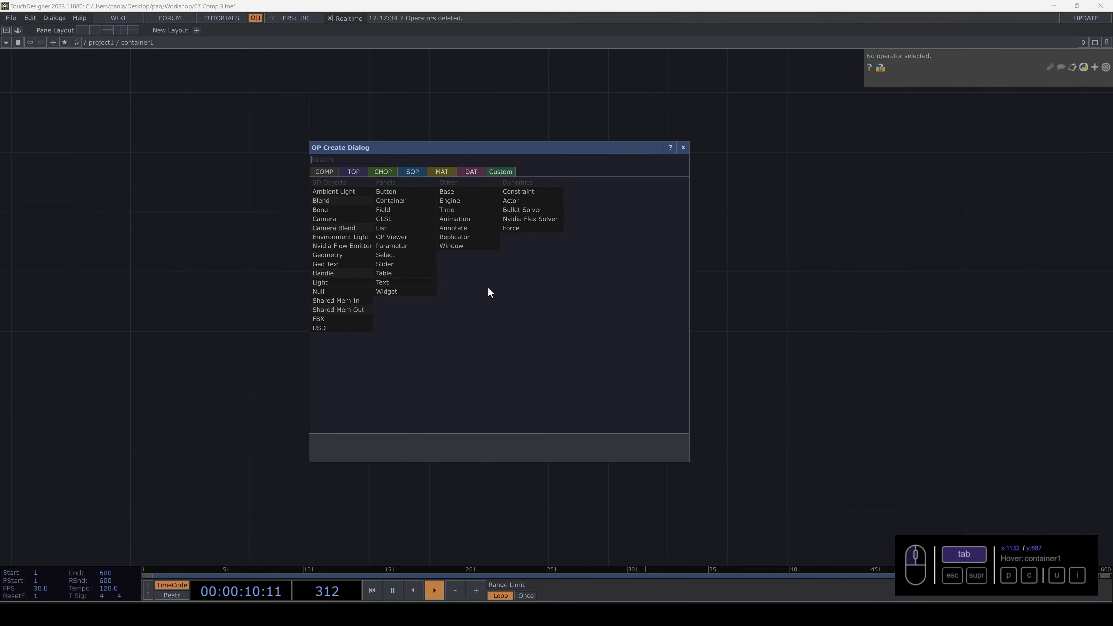
{"action": "left_click", "coordinate": [401, 210]}
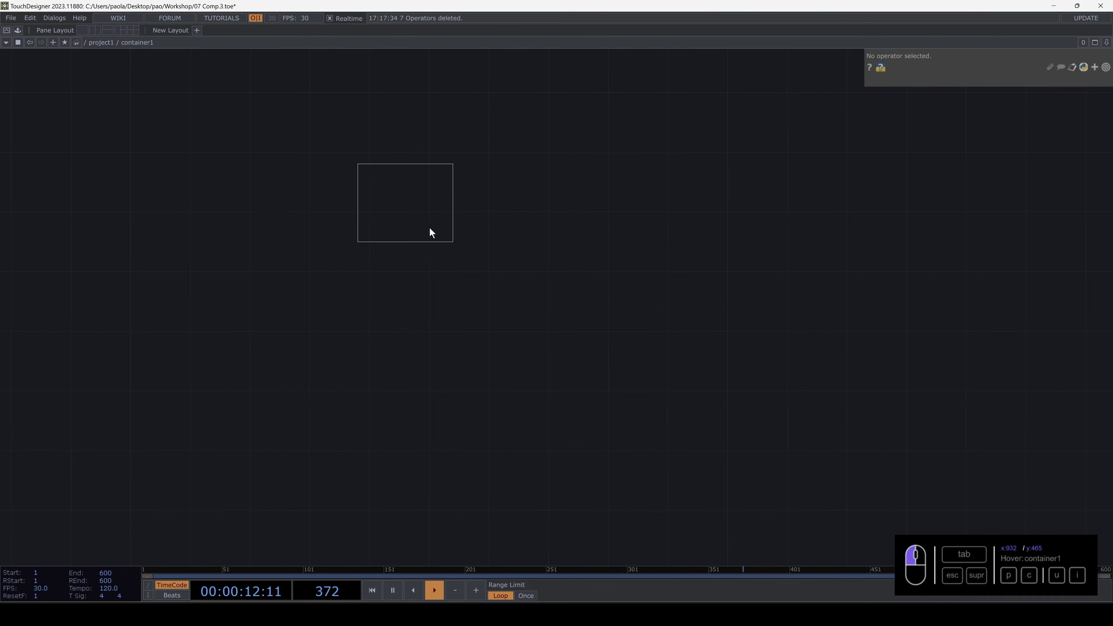
{"action": "left_click", "coordinate": [530, 285]}
- Return to the project1 network and delete container1
{"action": "scroll", "coordinate": [531, 287], "scroll_direction": "down", "scroll_amount": 3}
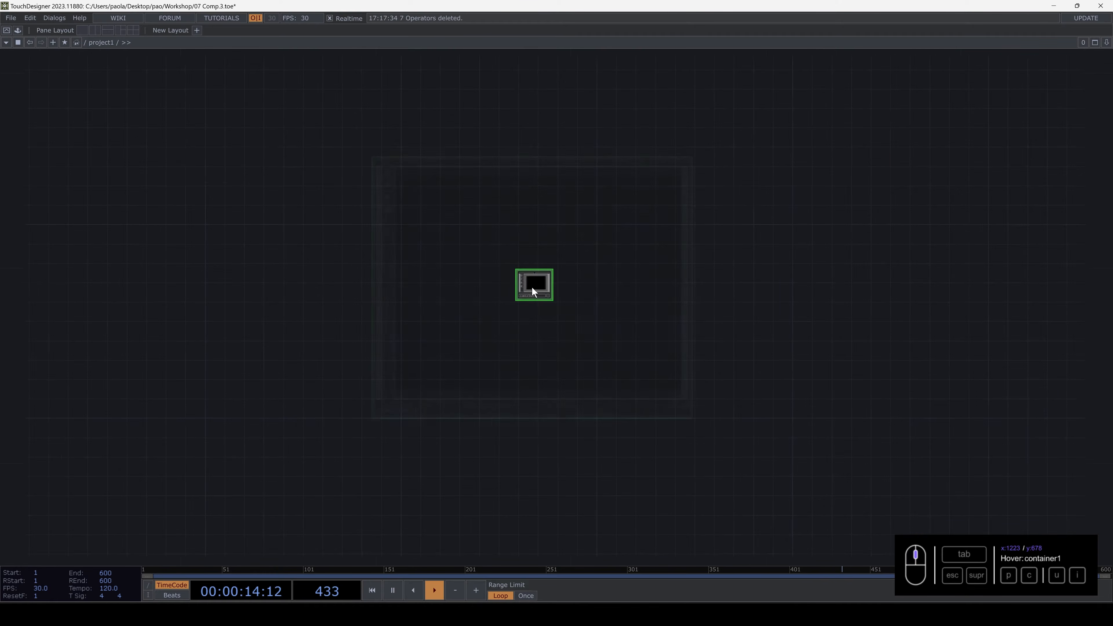
{"action": "scroll", "coordinate": [531, 288], "scroll_direction": "down", "scroll_amount": 10}
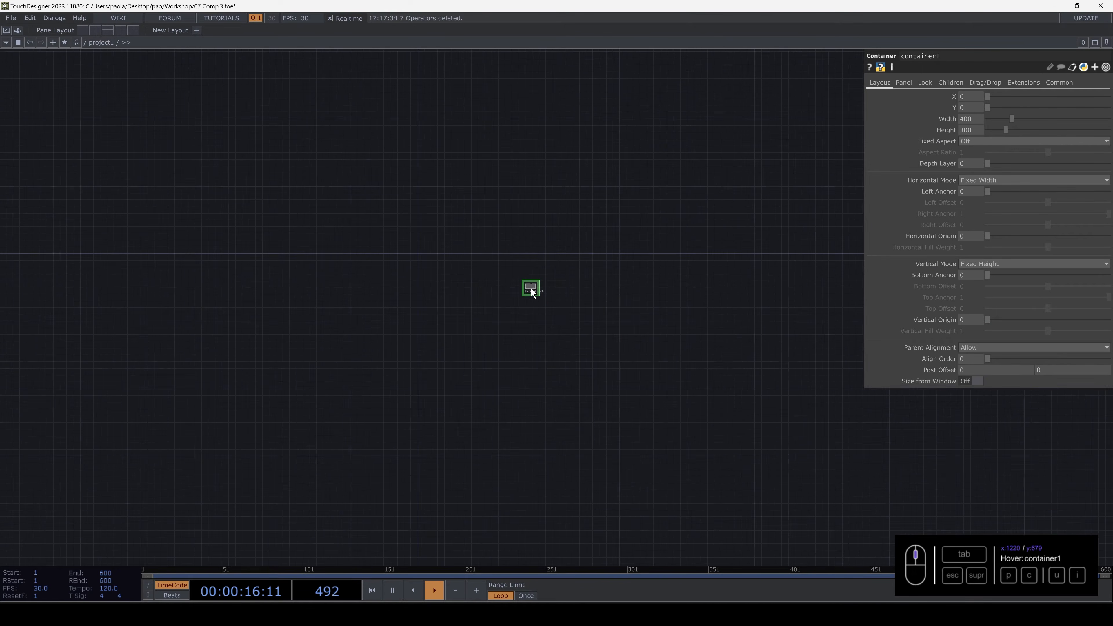
{"action": "scroll", "coordinate": [531, 289], "scroll_direction": "up", "scroll_amount": 6}
{"action": "scroll", "coordinate": [530, 289], "scroll_direction": "down", "scroll_amount": 3}
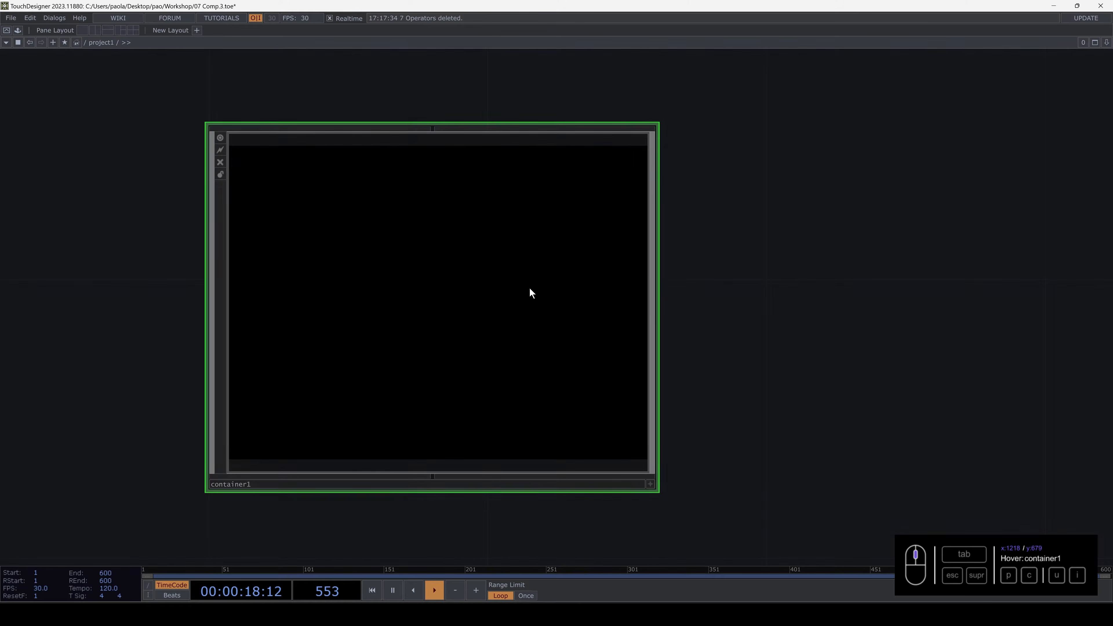
{"action": "scroll", "coordinate": [528, 288], "scroll_direction": "down", "scroll_amount": 4}
{"action": "right_click_drag", "start_coordinate": [334, 215], "coordinate": [654, 377]}
{"action": "key", "text": "Delete"}
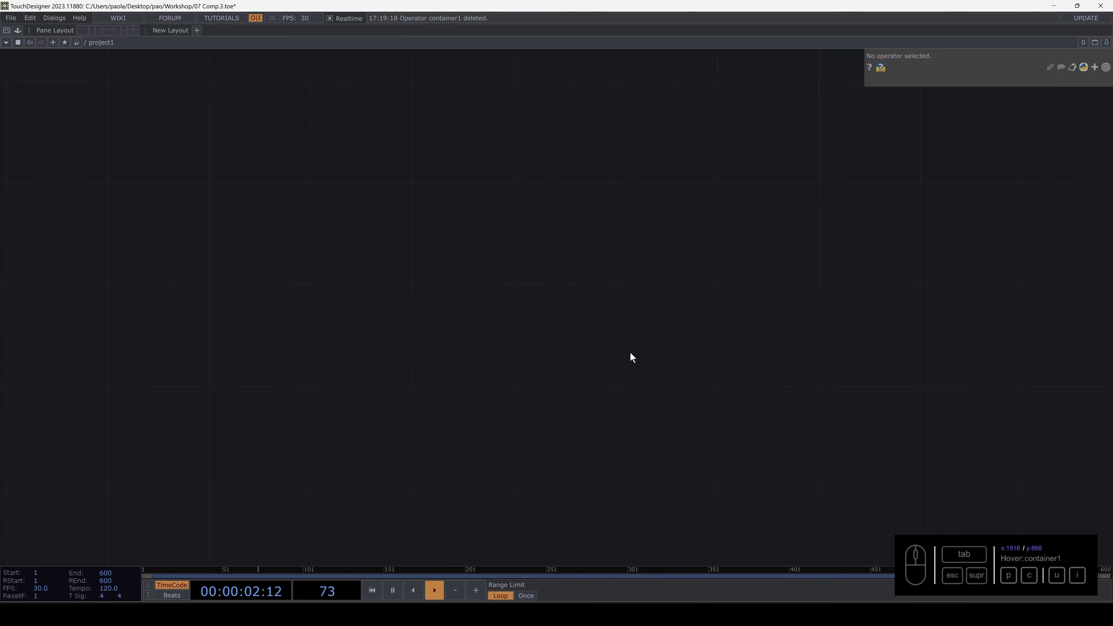
- Go up to the root network and show the Layout parameters of the project1 container
{"action": "key", "text": "ctrl+z"}
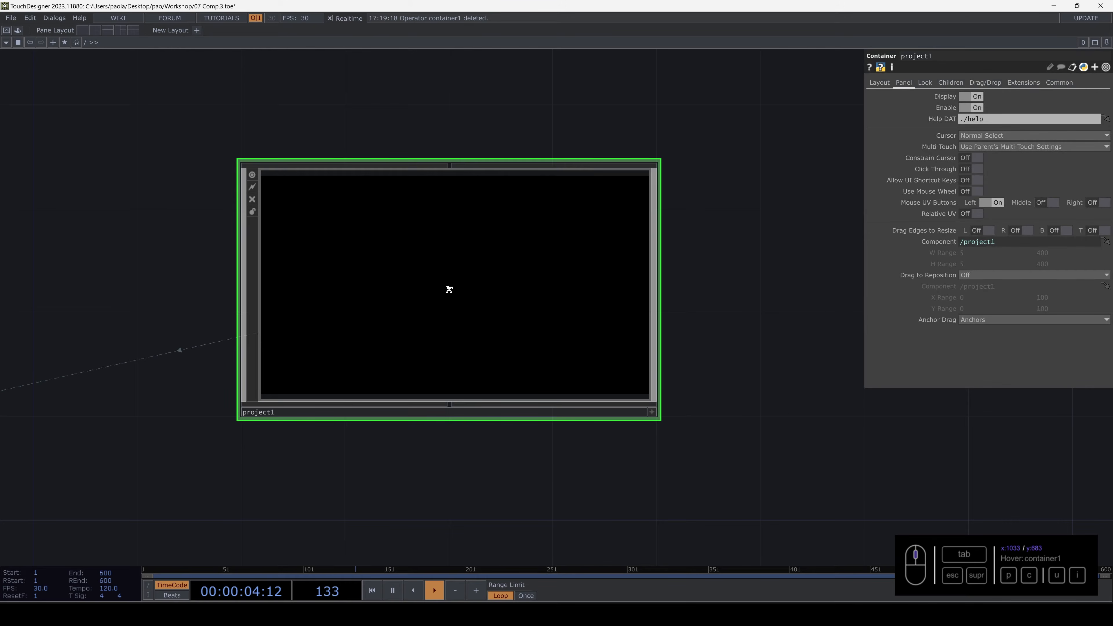
{"action": "scroll", "coordinate": [450, 291], "scroll_direction": "up", "scroll_amount": 5}
{"action": "scroll", "coordinate": [449, 290], "scroll_direction": "up", "scroll_amount": 2}
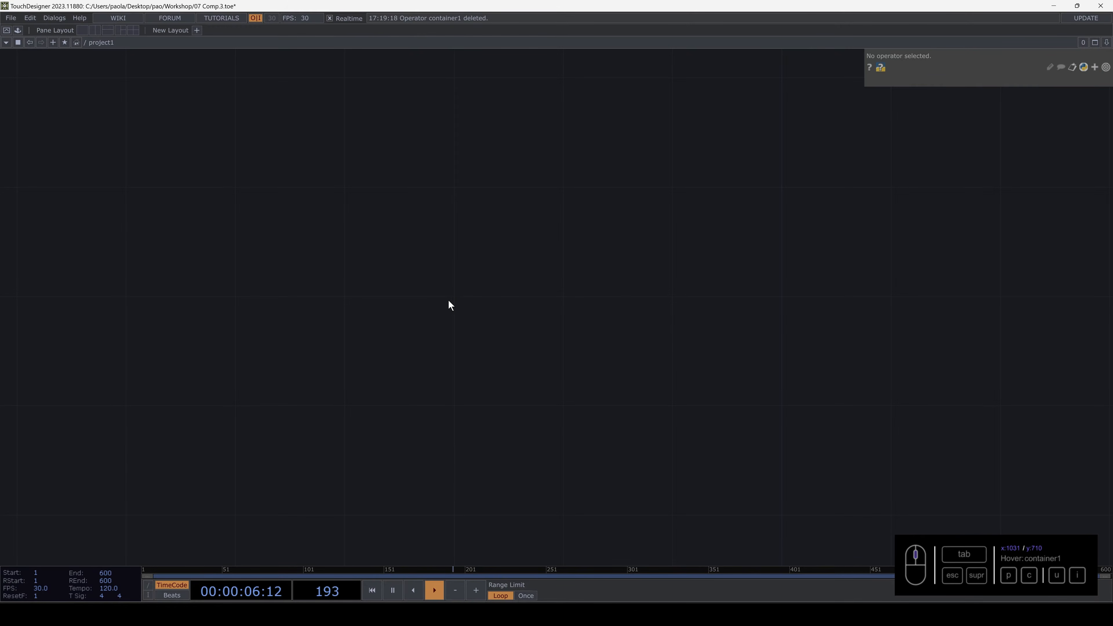
{"action": "scroll", "coordinate": [451, 306], "scroll_direction": "down", "scroll_amount": 2}
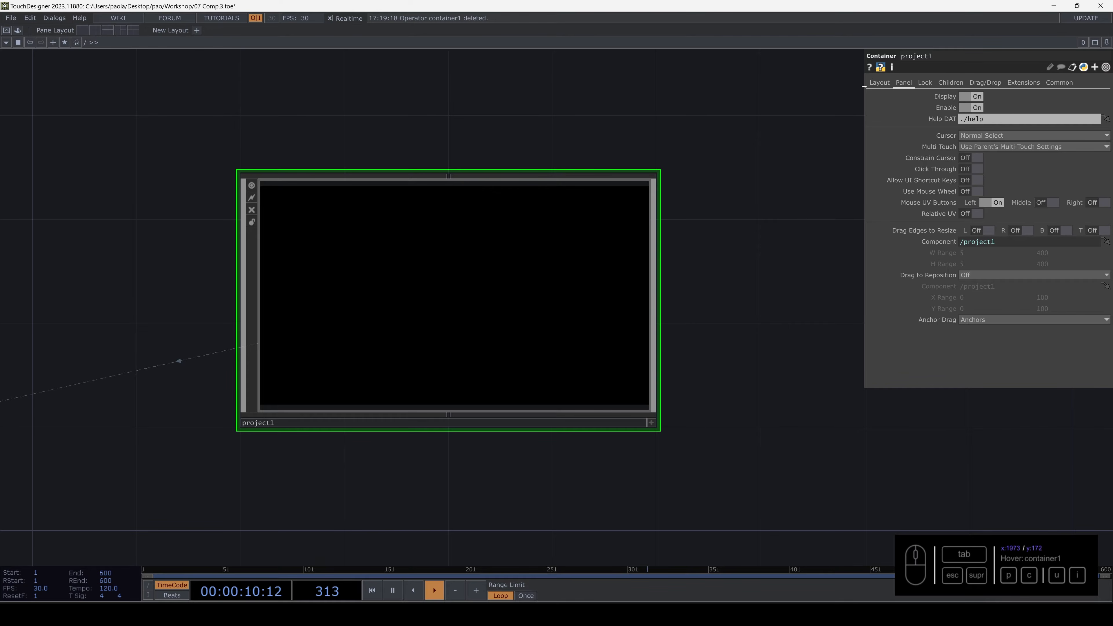
{"action": "left_click", "coordinate": [878, 83]}
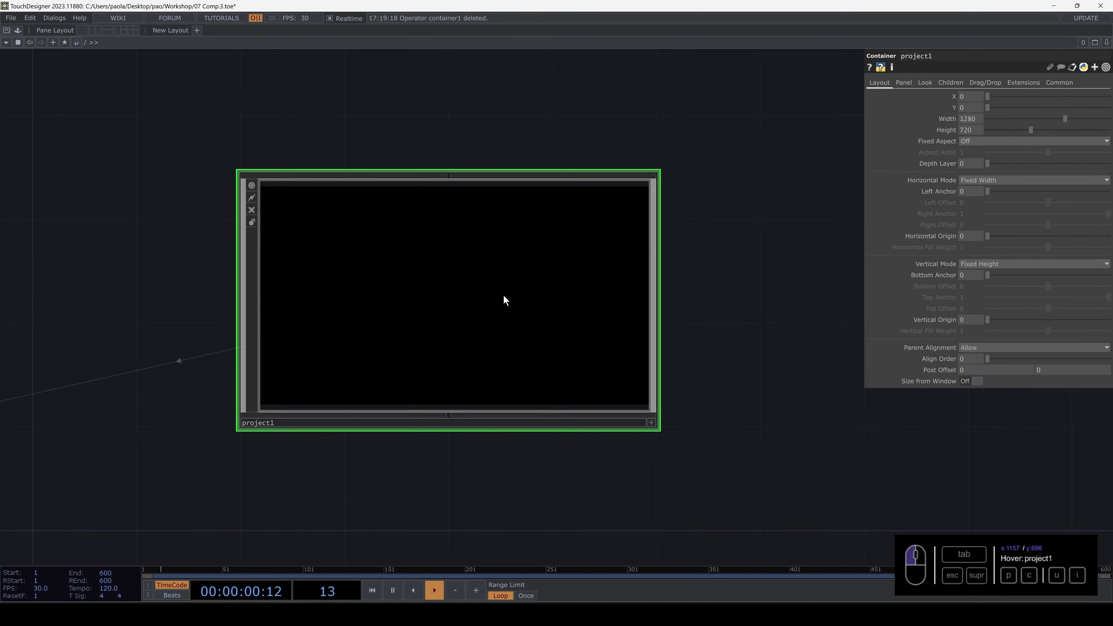
- Enter project1 and add a Movie File In TOP to its network
{"action": "key", "text": "i"}
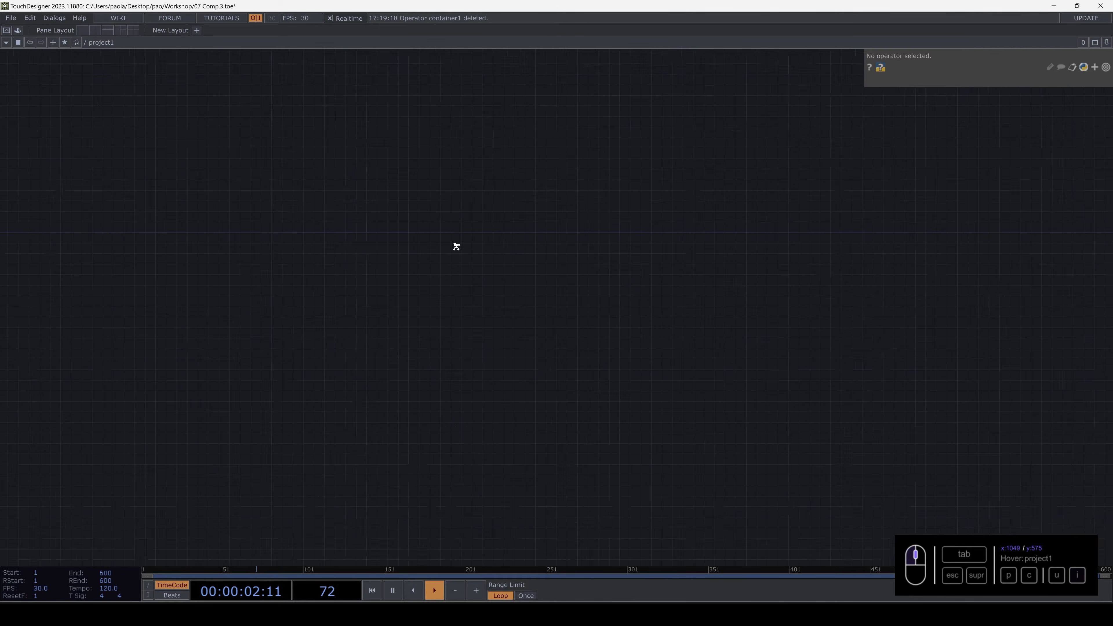
{"action": "key", "text": "Tab"}
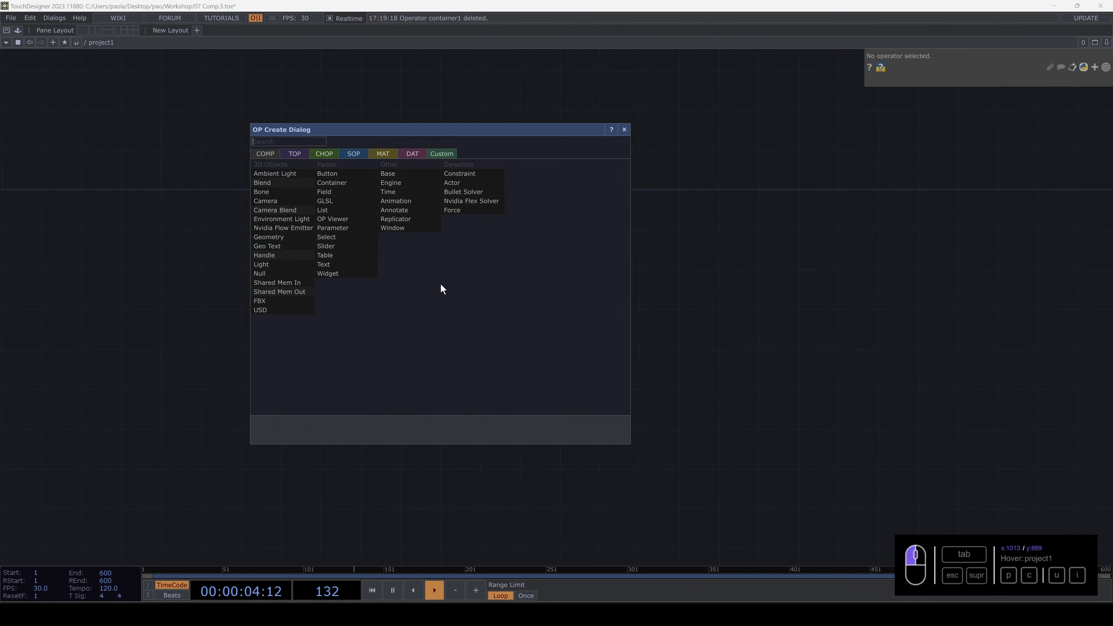
{"action": "left_click", "coordinate": [296, 154]}
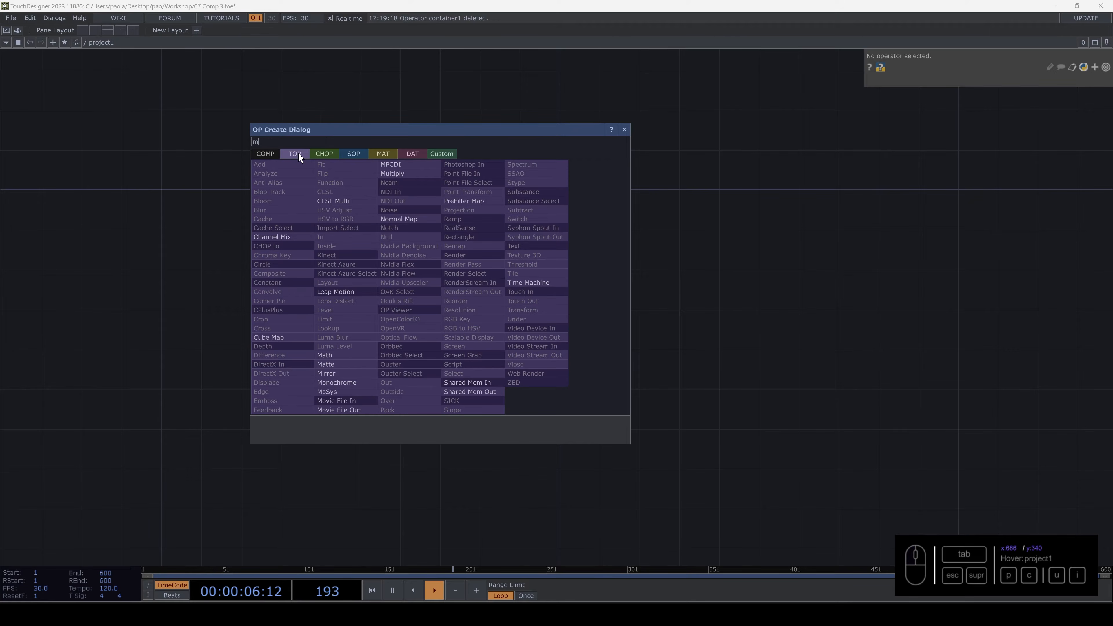
{"action": "left_click", "coordinate": [345, 381]}
{"action": "left_click", "coordinate": [436, 261]}
{"action": "scroll", "coordinate": [437, 259], "scroll_direction": "up", "scroll_amount": 6}
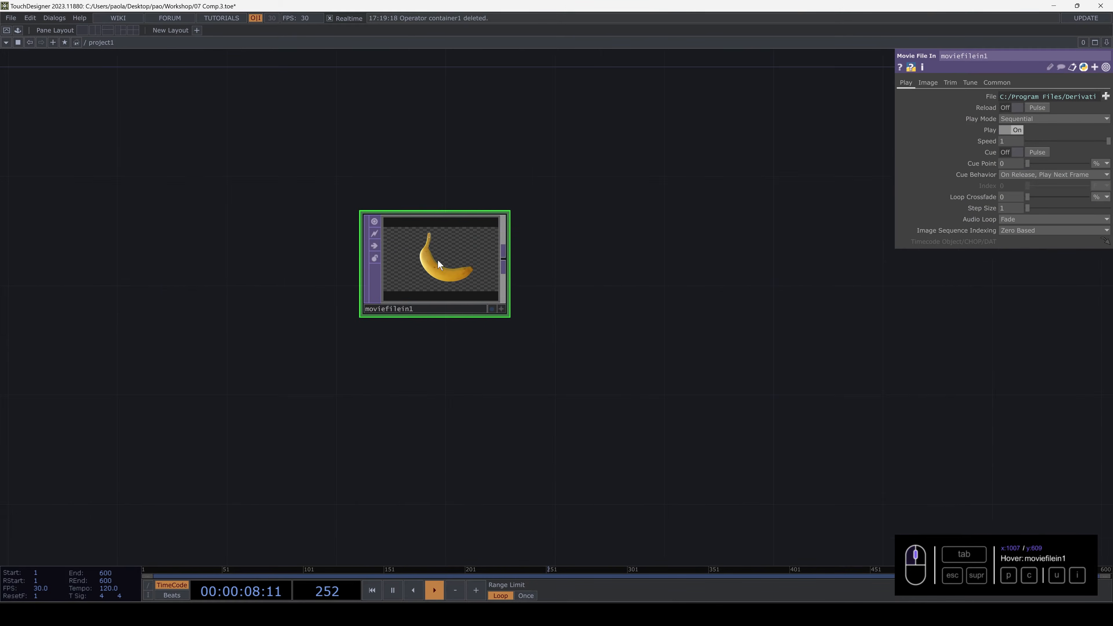
{"action": "left_click_drag", "start_coordinate": [640, 288], "coordinate": [264, 323]}
- Connect a Transform TOP to moviefilein1's output and set its Rotate to the expression absTime.seconds * -15
{"action": "left_click", "coordinate": [250, 303]}
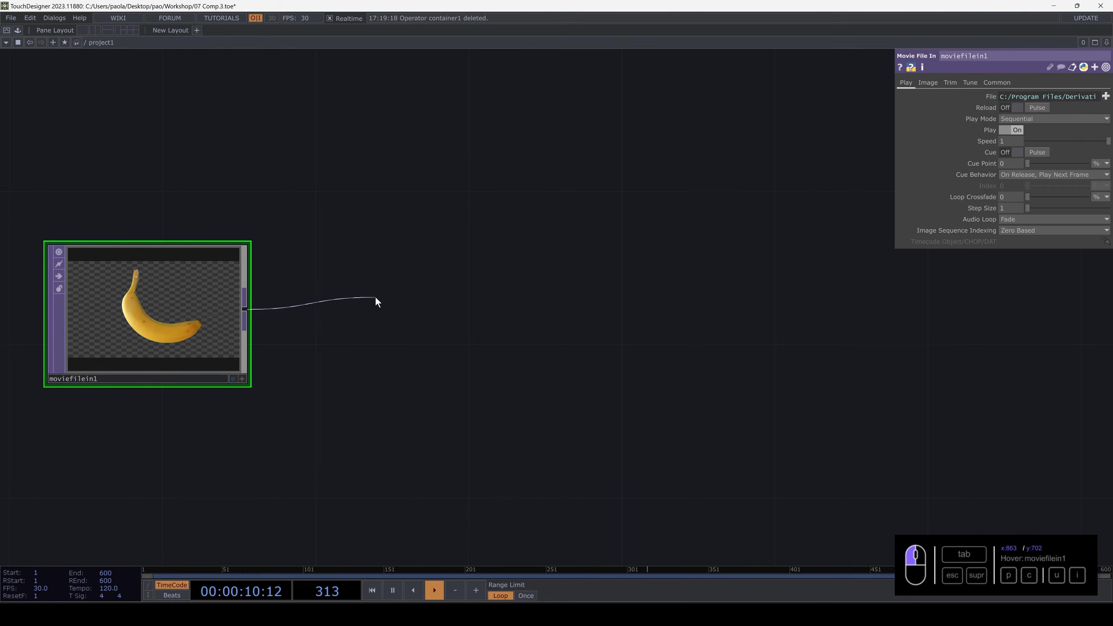
{"action": "key", "text": "Tab"}
{"action": "type", "text": "t"}
{"action": "left_click", "coordinate": [460, 323]}
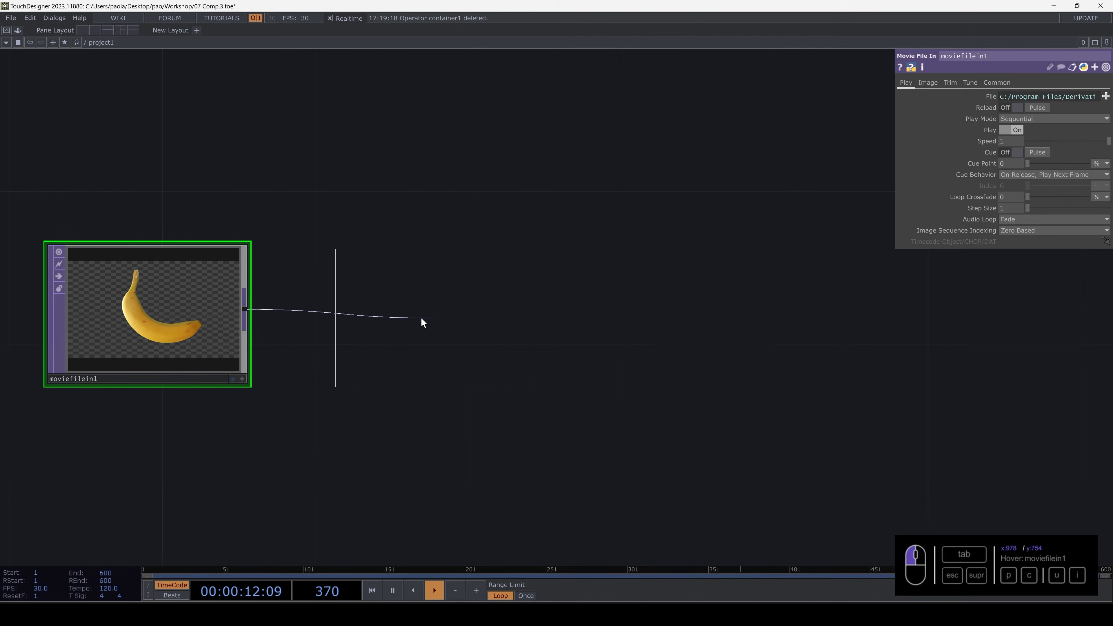
{"action": "left_click", "coordinate": [422, 318]}
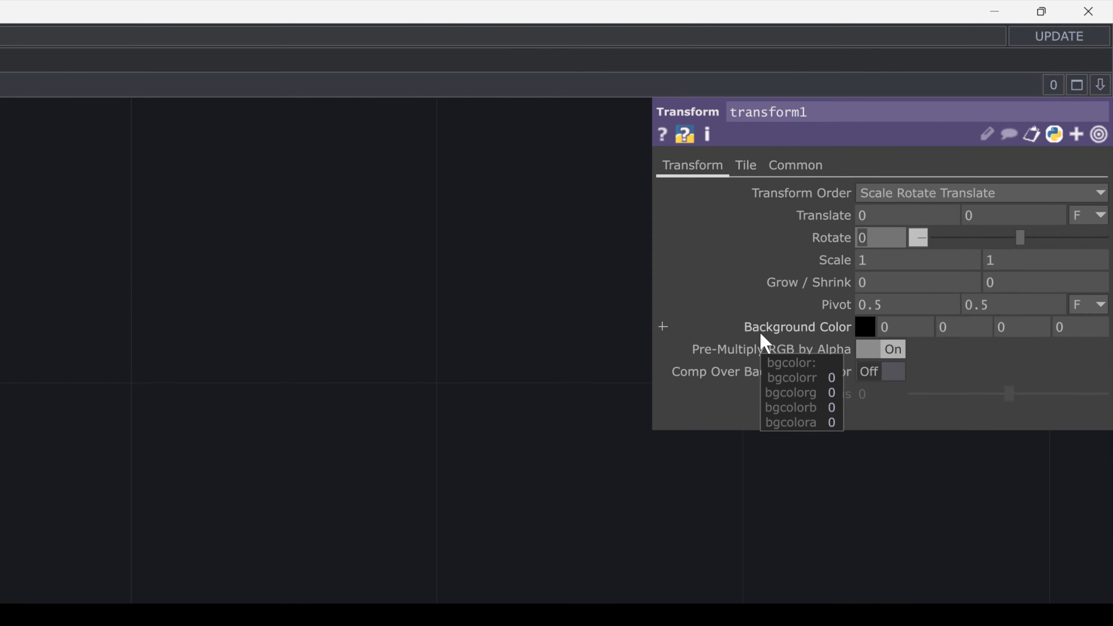
{"action": "type", "text": "absTime.seconds * -15"}
{"action": "key", "text": "Return"}
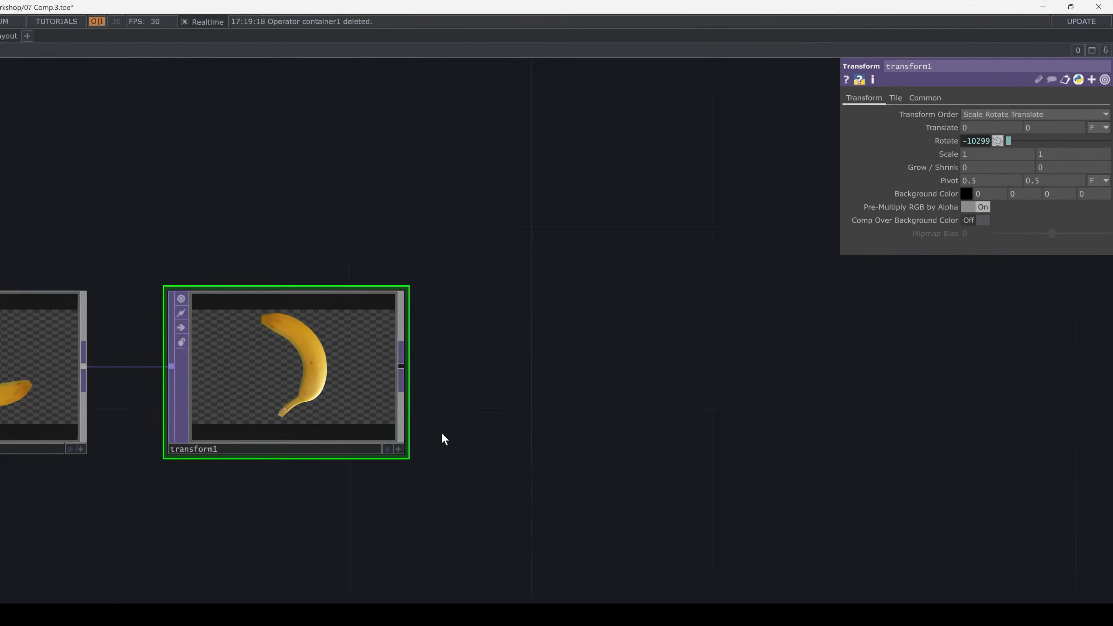
- Add a Null TOP connected to the output of transform1
{"action": "left_click_drag", "start_coordinate": [513, 309], "coordinate": [636, 311]}
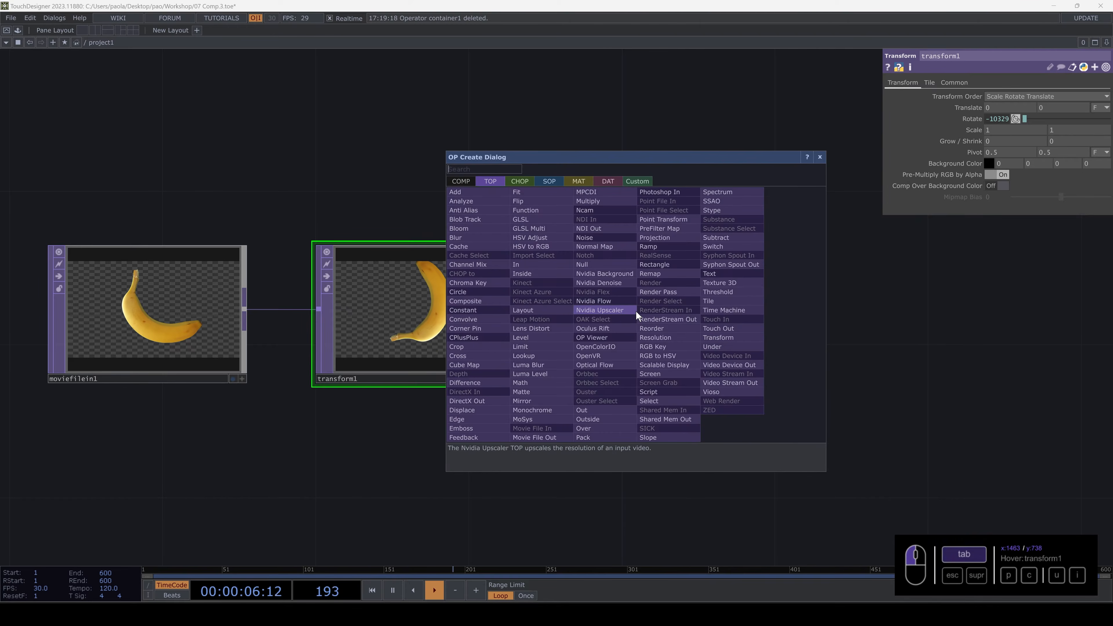
{"action": "type", "text": "nul"}
{"action": "left_click", "coordinate": [588, 267]}
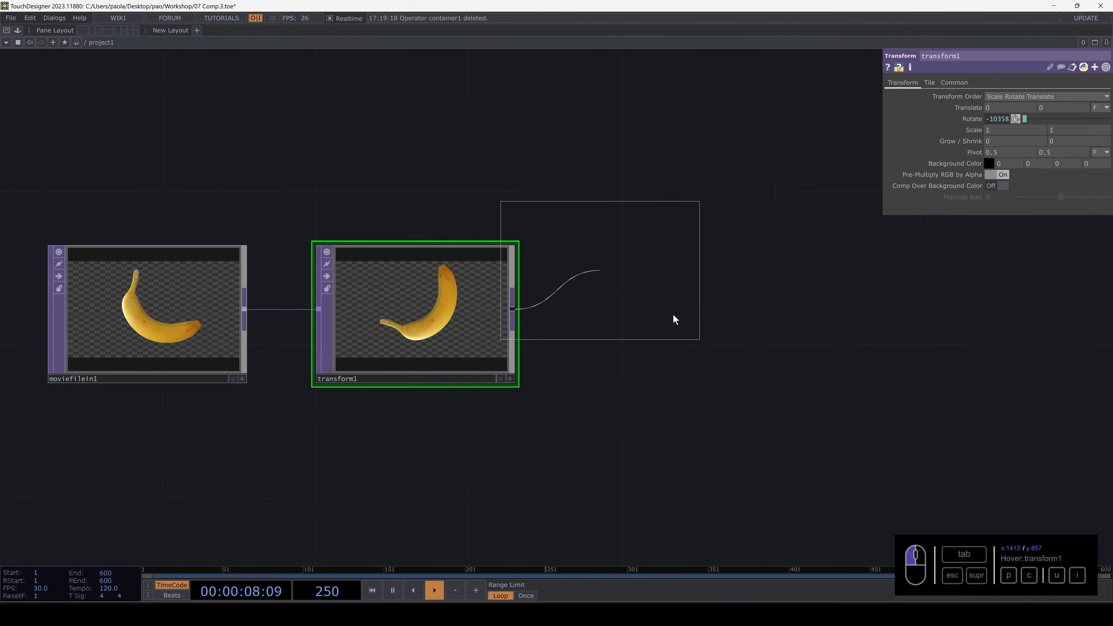
{"action": "left_click", "coordinate": [679, 314]}
{"action": "scroll", "coordinate": [653, 321], "scroll_direction": "down", "scroll_amount": 3}
{"action": "scroll", "coordinate": [652, 323], "scroll_direction": "down", "scroll_amount": 5}
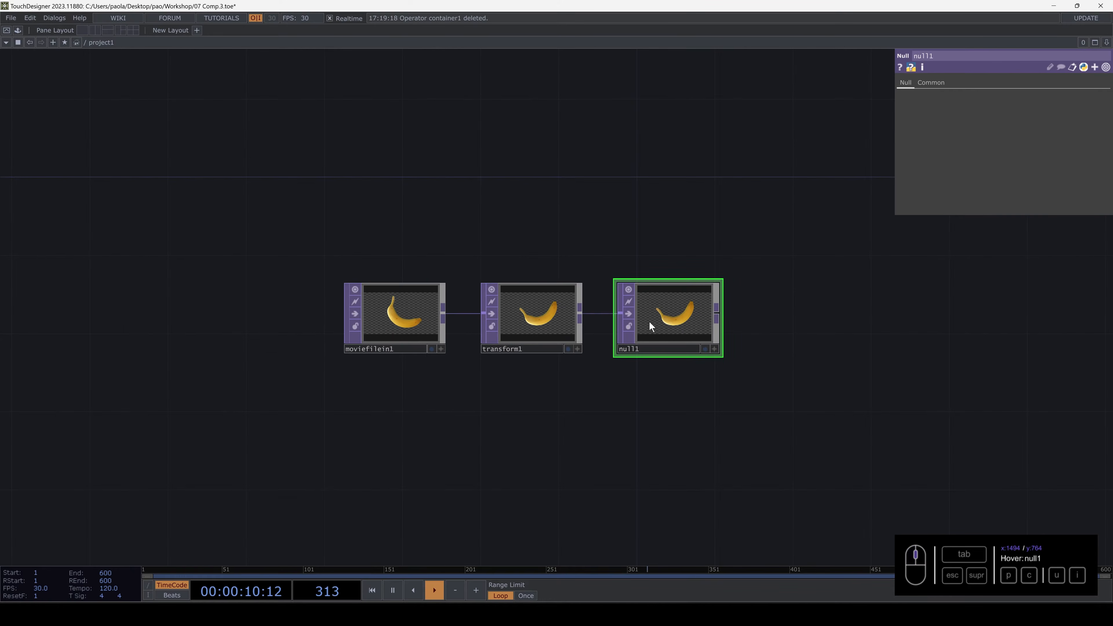
- Go up to the root network and examine the Background TOP in project1's Look parameters
{"action": "scroll", "coordinate": [648, 322], "scroll_direction": "down", "scroll_amount": 5}
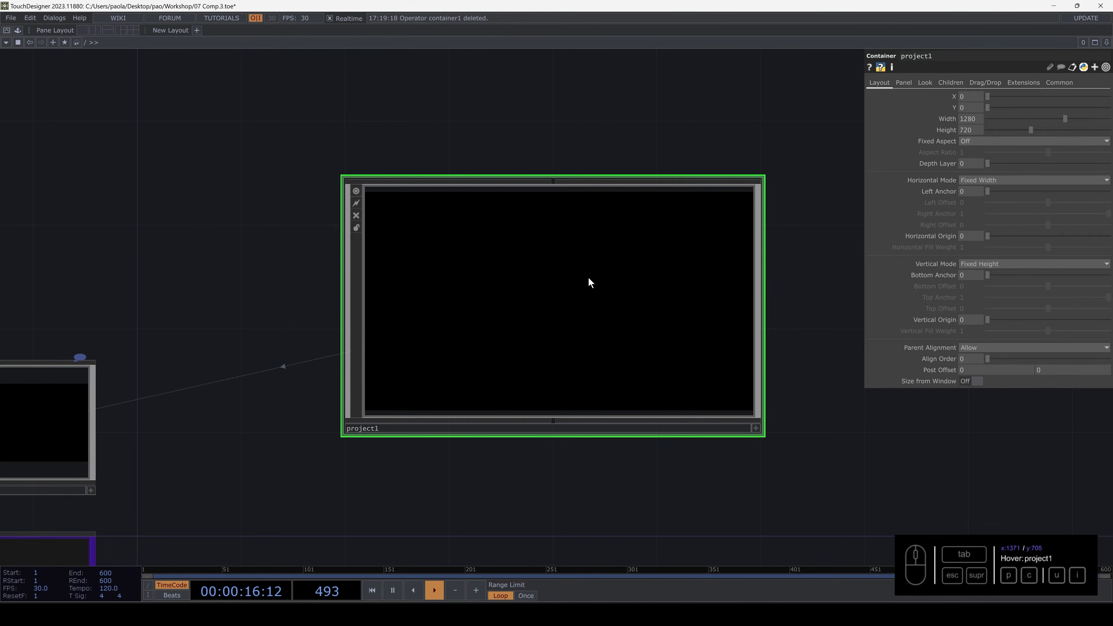
{"action": "left_click", "coordinate": [925, 82]}
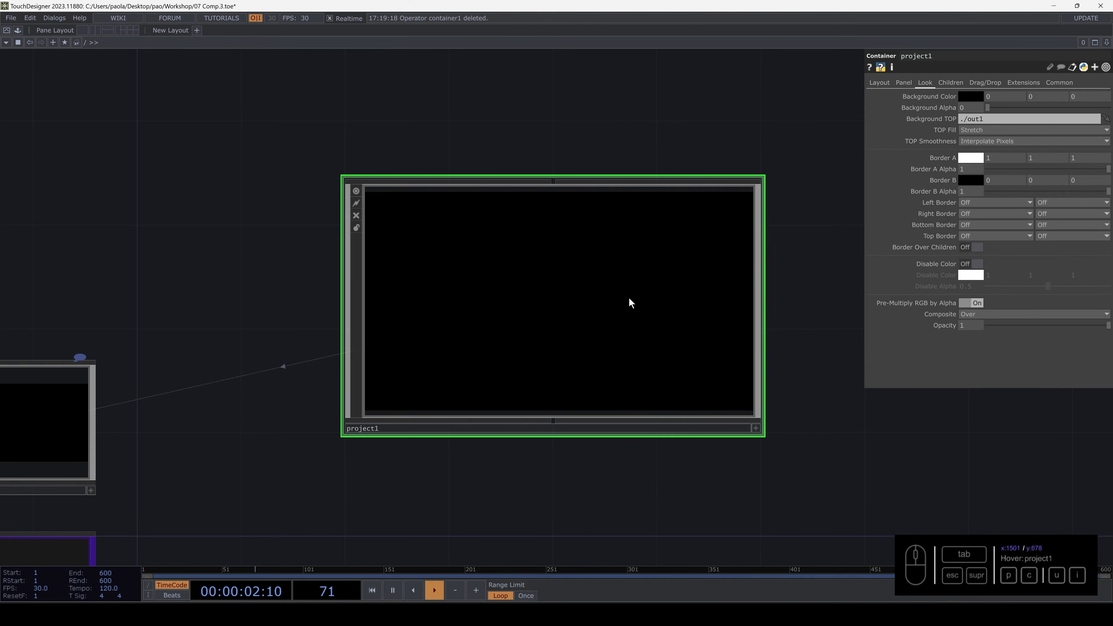
{"action": "left_click", "coordinate": [616, 298]}
- Enter project1 and rename the Null operator as out1
{"action": "key", "text": "i"}
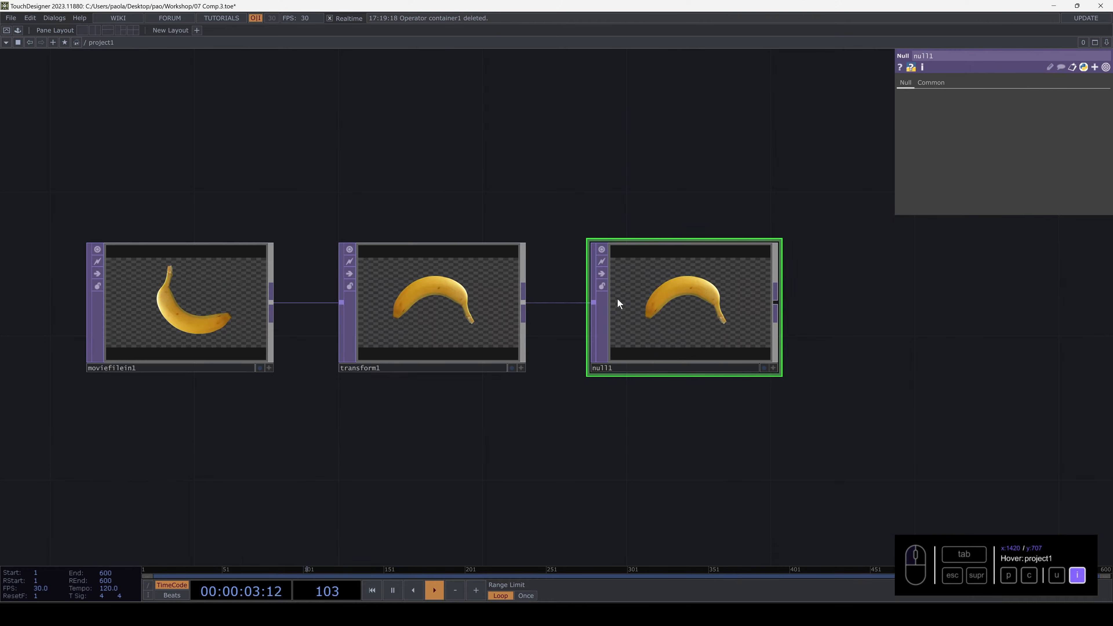
{"action": "left_click", "coordinate": [609, 367]}
{"action": "type", "text": "out"}
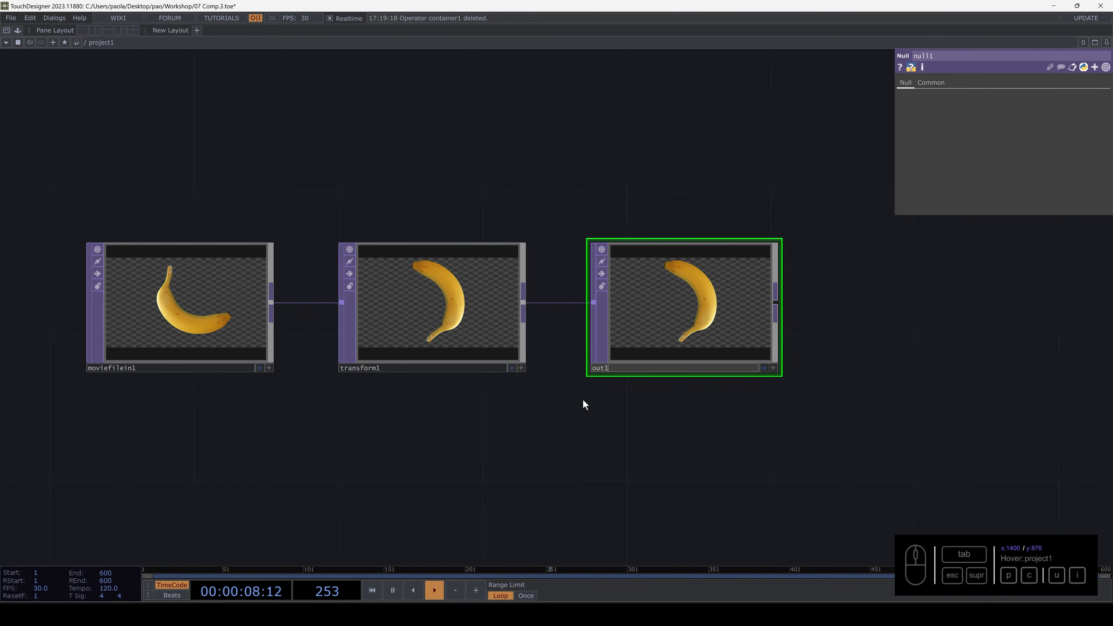
{"action": "type", "text": "1"}
{"action": "key", "text": "Return"}
- Check the image in project1's viewer at the root level and go back inside project1
{"action": "scroll", "coordinate": [578, 421], "scroll_direction": "up", "scroll_amount": 2}
{"action": "scroll", "coordinate": [578, 423], "scroll_direction": "down", "scroll_amount": 6}
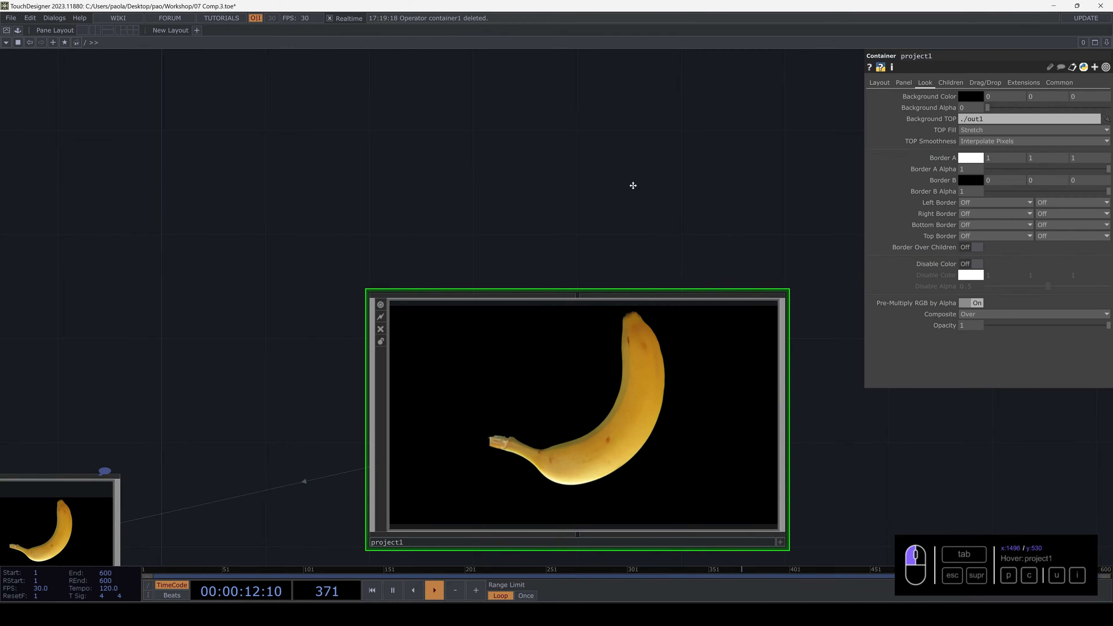
{"action": "left_click_drag", "start_coordinate": [634, 184], "coordinate": [519, 73]}
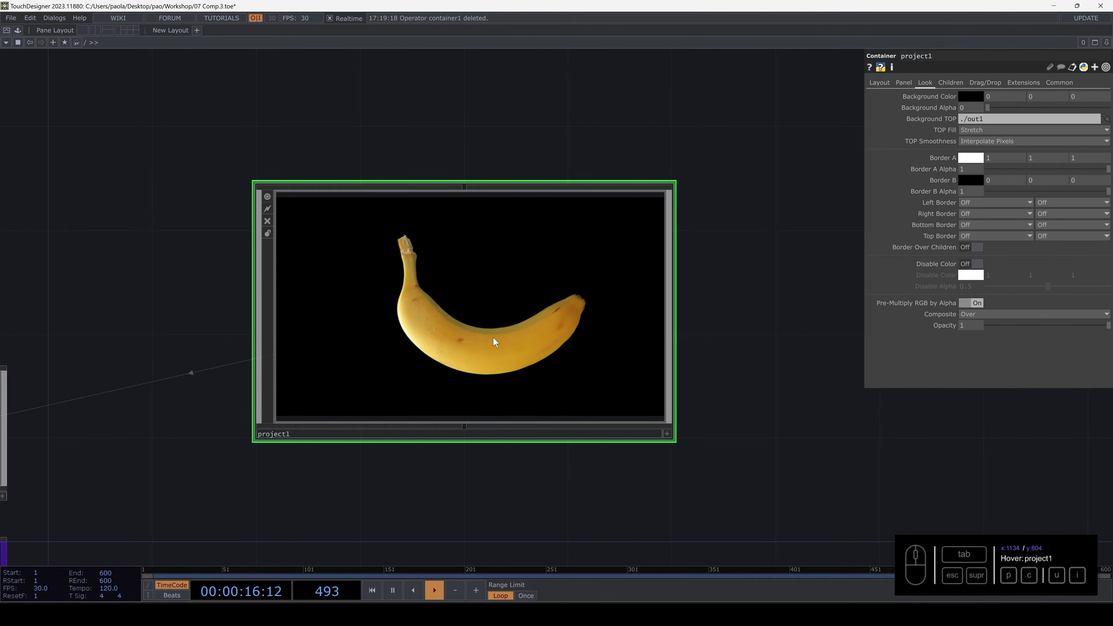
{"action": "scroll", "coordinate": [493, 342], "scroll_direction": "up", "scroll_amount": 10}
{"action": "scroll", "coordinate": [494, 339], "scroll_direction": "up", "scroll_amount": 3}
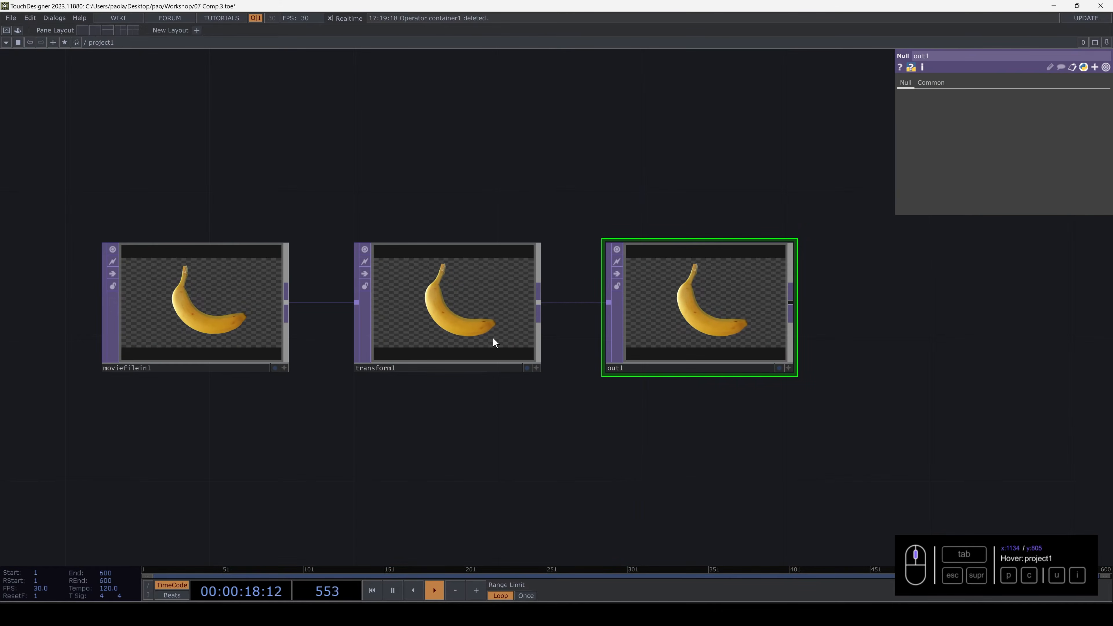
- Move out1 further away from transform1 to leave free space between the two operators
{"action": "scroll", "coordinate": [492, 340], "scroll_direction": "down", "scroll_amount": 3}
{"action": "left_click_drag", "start_coordinate": [538, 410], "coordinate": [469, 399]}
{"action": "left_click_drag", "start_coordinate": [542, 313], "coordinate": [726, 313]}
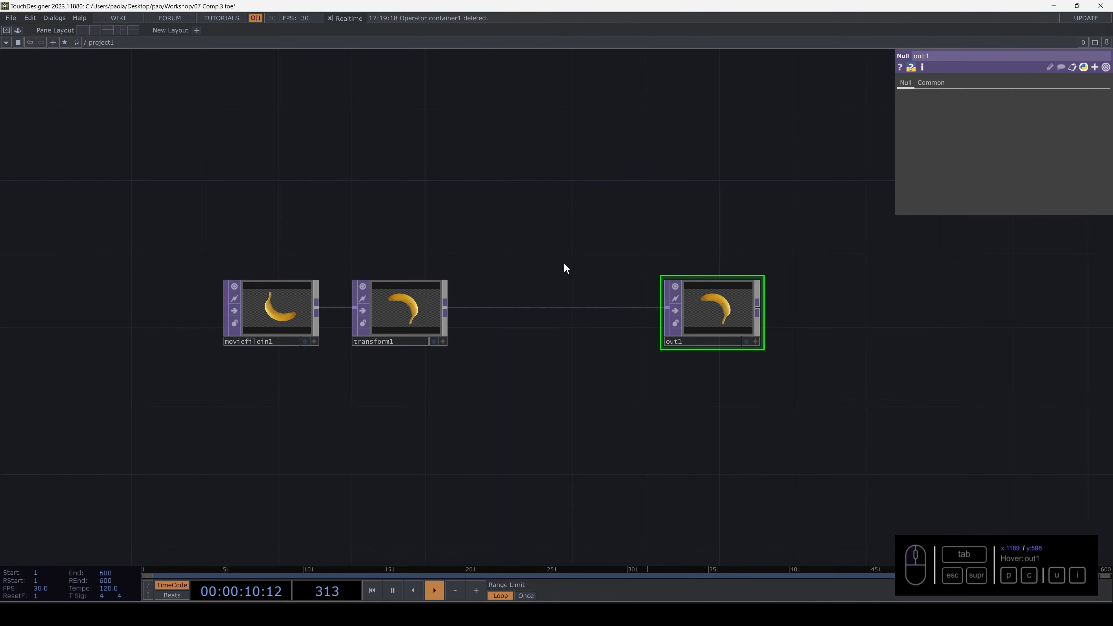
{"action": "left_click_drag", "start_coordinate": [722, 310], "coordinate": [942, 310]}
- Add a Container component to the project1 network below transform1
{"action": "key", "text": "Tab"}
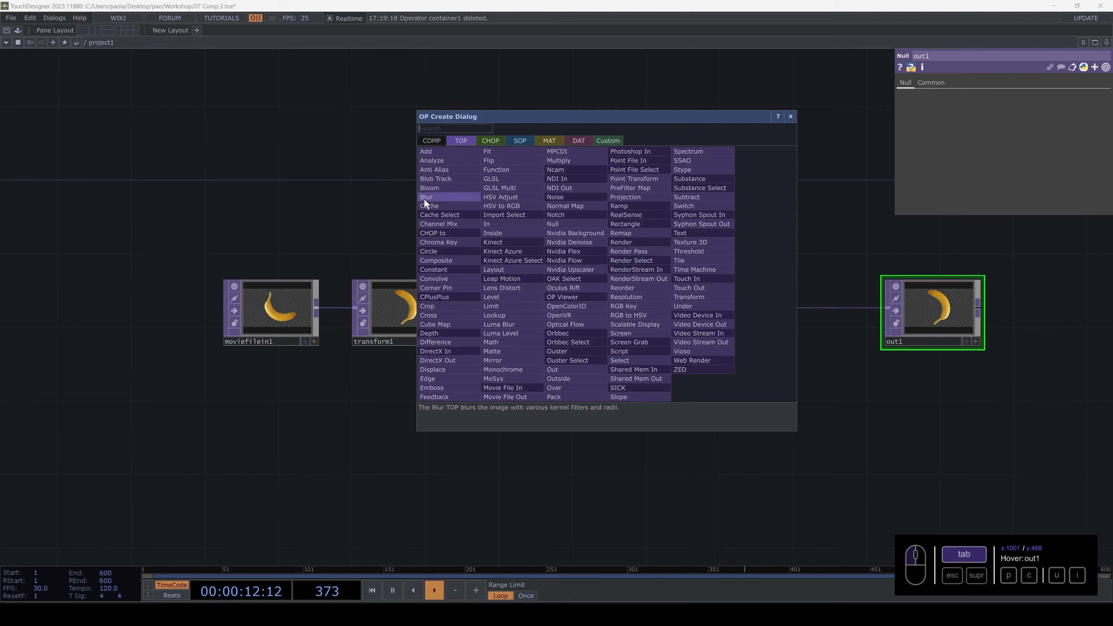
{"action": "left_click", "coordinate": [429, 140]}
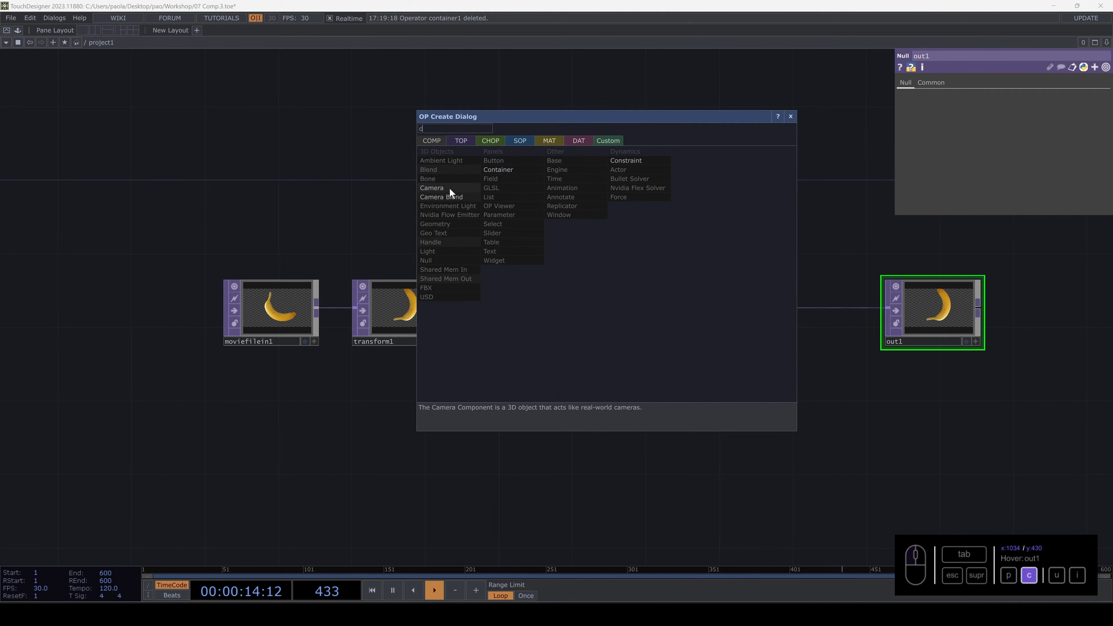
{"action": "left_click", "coordinate": [499, 170]}
{"action": "left_click", "coordinate": [458, 434]}
{"action": "left_click_drag", "start_coordinate": [522, 470], "coordinate": [517, 367]}
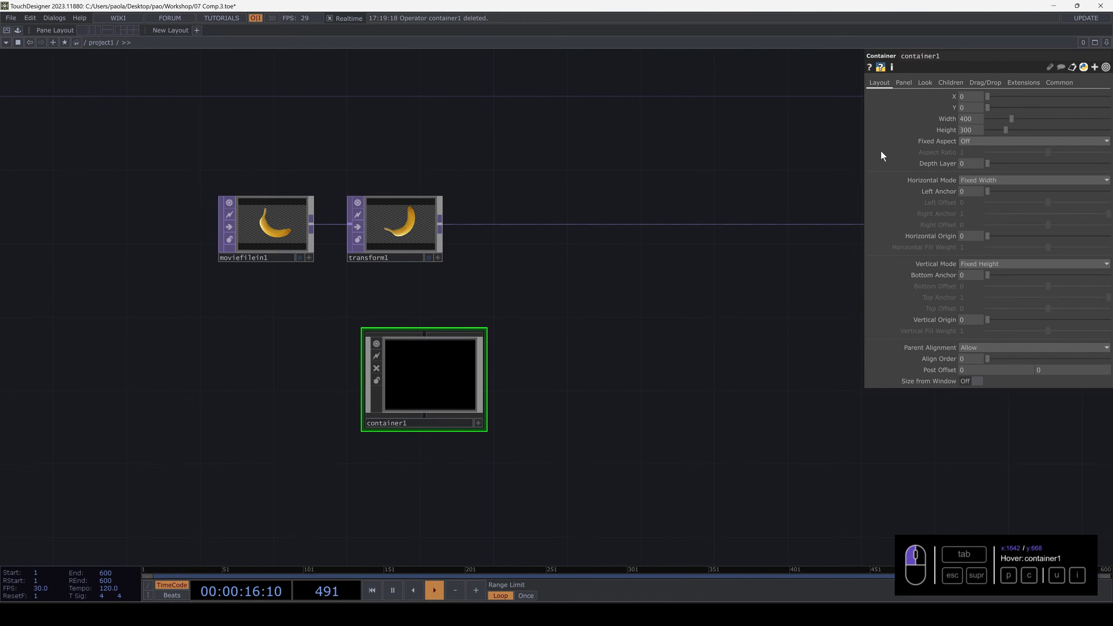
- Add a Base component beside container1
{"action": "key", "text": "Tab"}
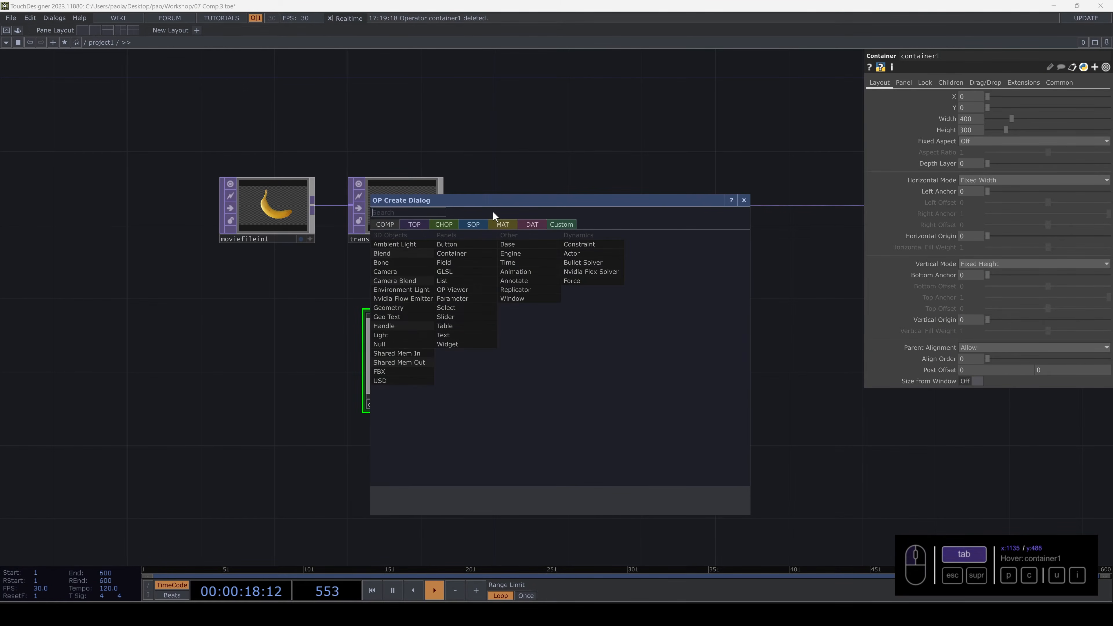
{"action": "left_click", "coordinate": [508, 244]}
{"action": "left_click", "coordinate": [590, 362]}
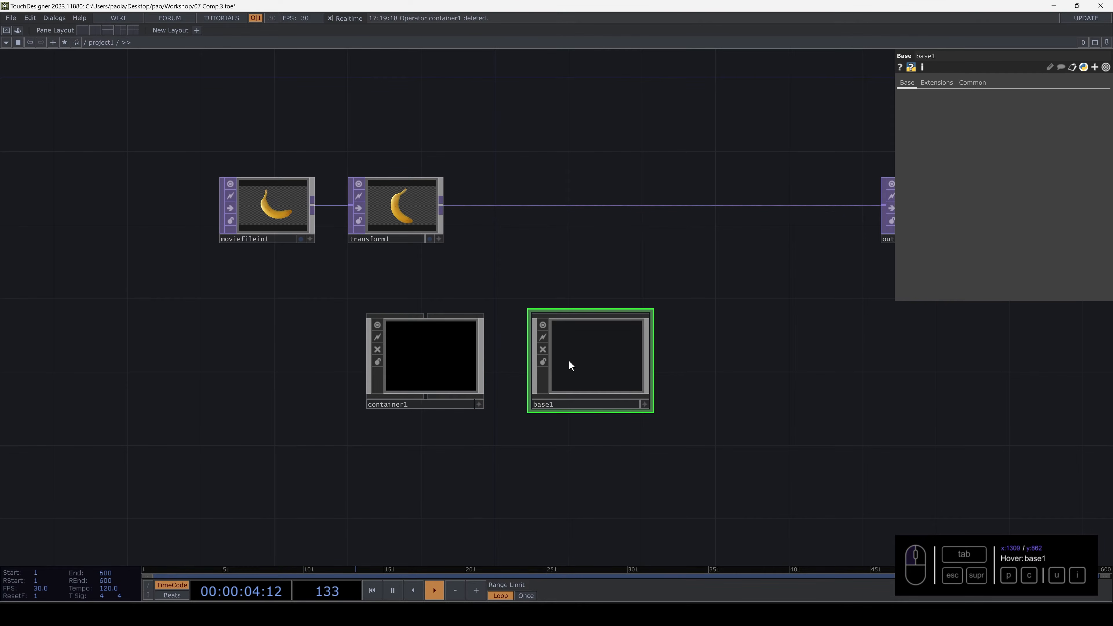
- Enter base1 to examine its inner network and return to project1
{"action": "scroll", "coordinate": [590, 363], "scroll_direction": "down", "scroll_amount": 2}
{"action": "scroll", "coordinate": [590, 362], "scroll_direction": "up", "scroll_amount": 8}
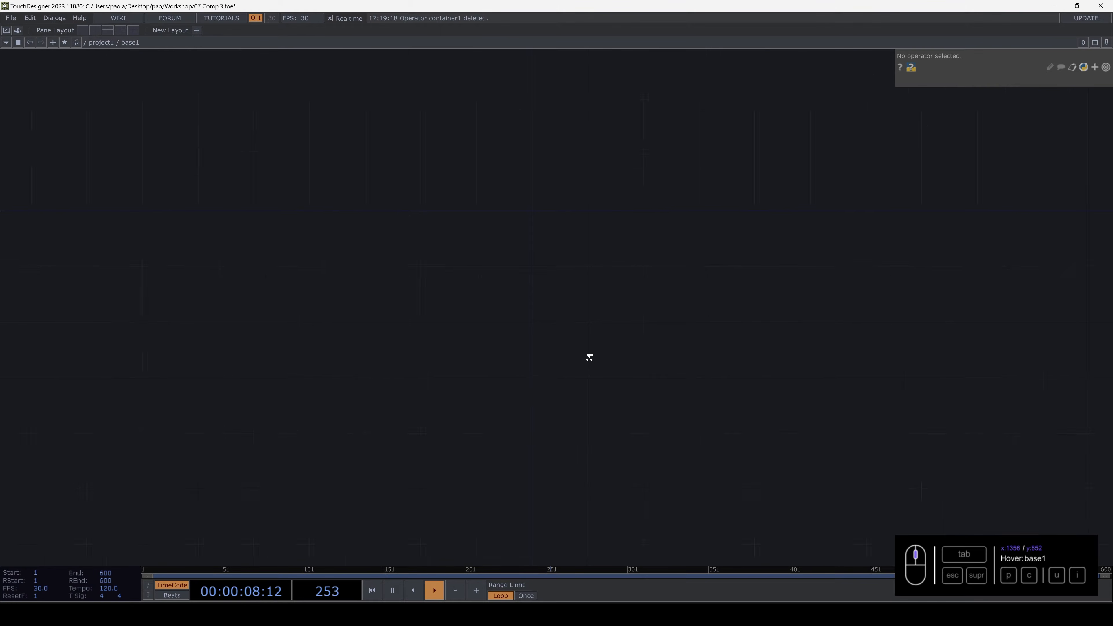
{"action": "scroll", "coordinate": [589, 357], "scroll_direction": "down", "scroll_amount": 6}
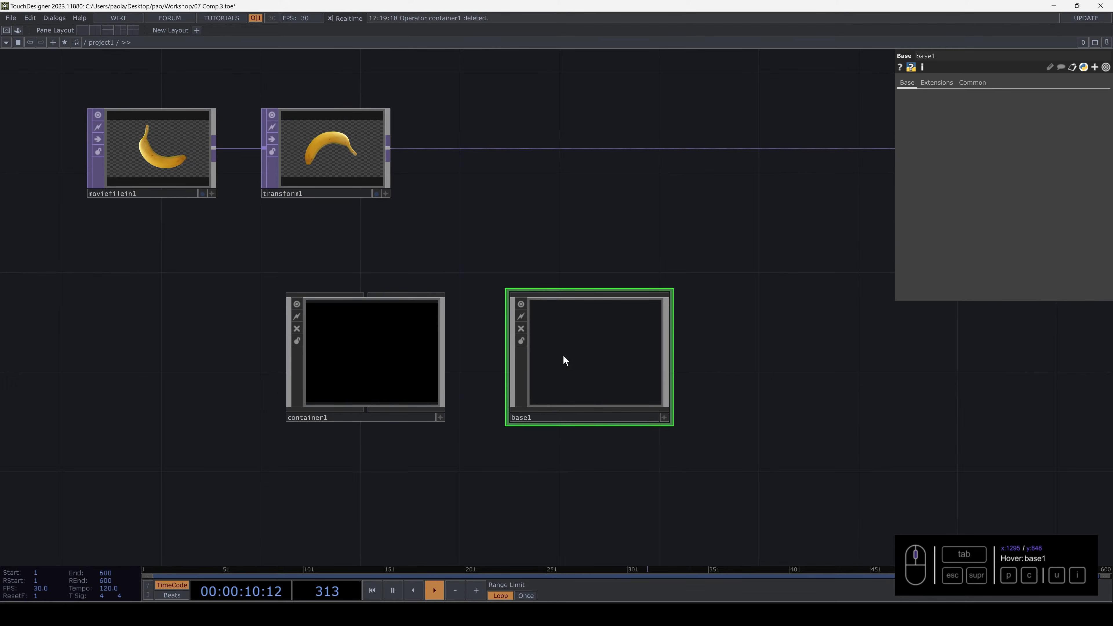
- Select container1 and base1 together and move them further below the image operator chain
{"action": "right_click_drag", "start_coordinate": [266, 265], "coordinate": [619, 398]}
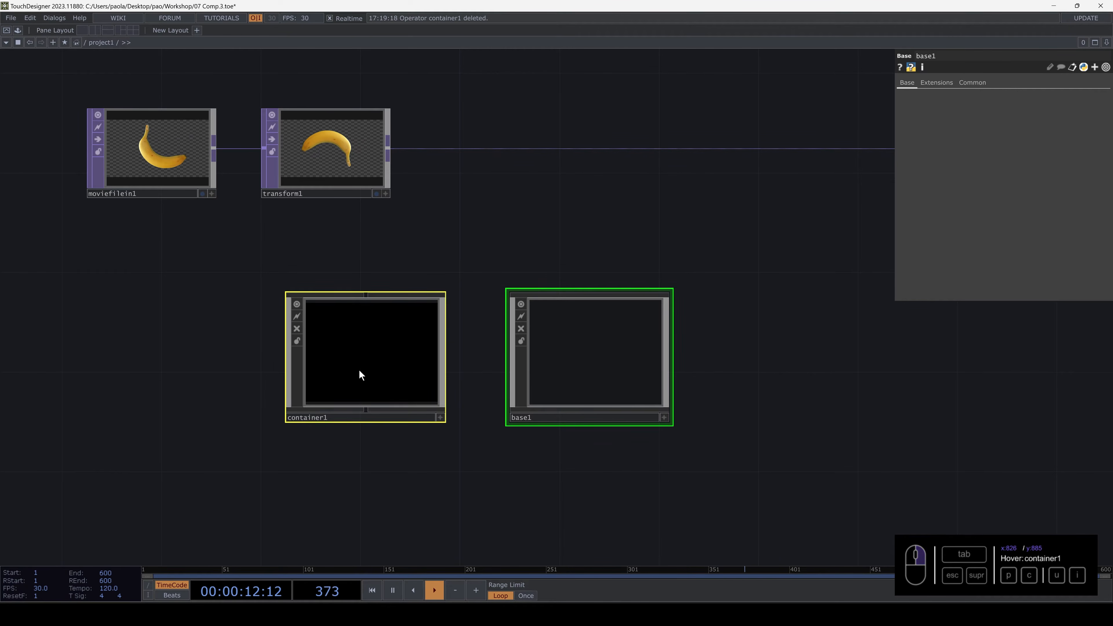
{"action": "left_click_drag", "start_coordinate": [368, 344], "coordinate": [169, 430]}
{"action": "scroll", "coordinate": [361, 378], "scroll_direction": "up", "scroll_amount": 3}
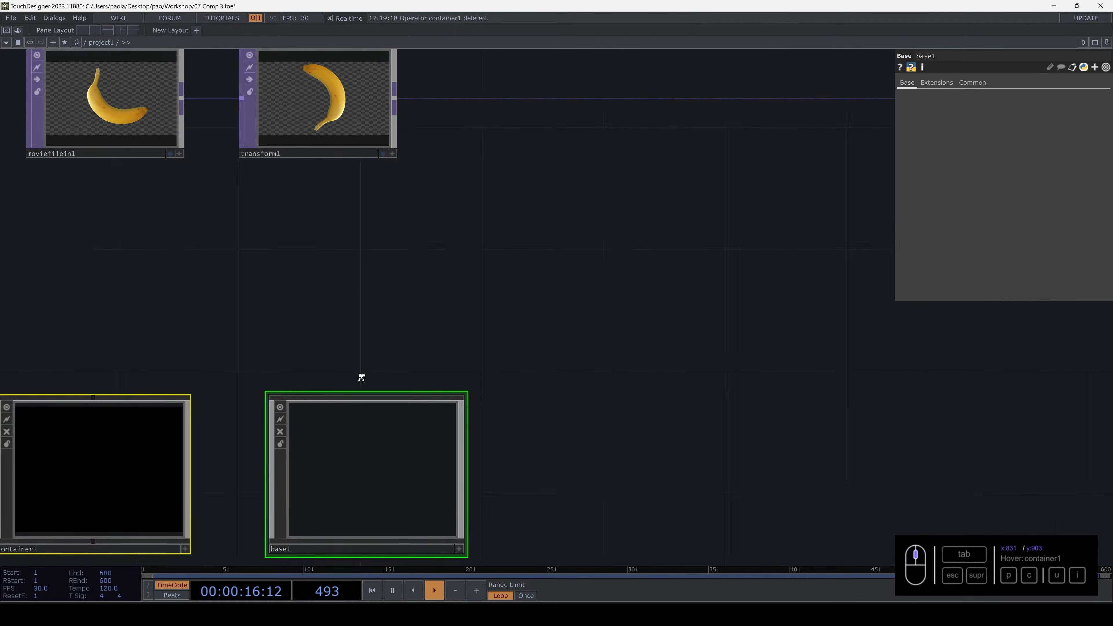
{"action": "scroll", "coordinate": [361, 377], "scroll_direction": "down", "scroll_amount": 5}
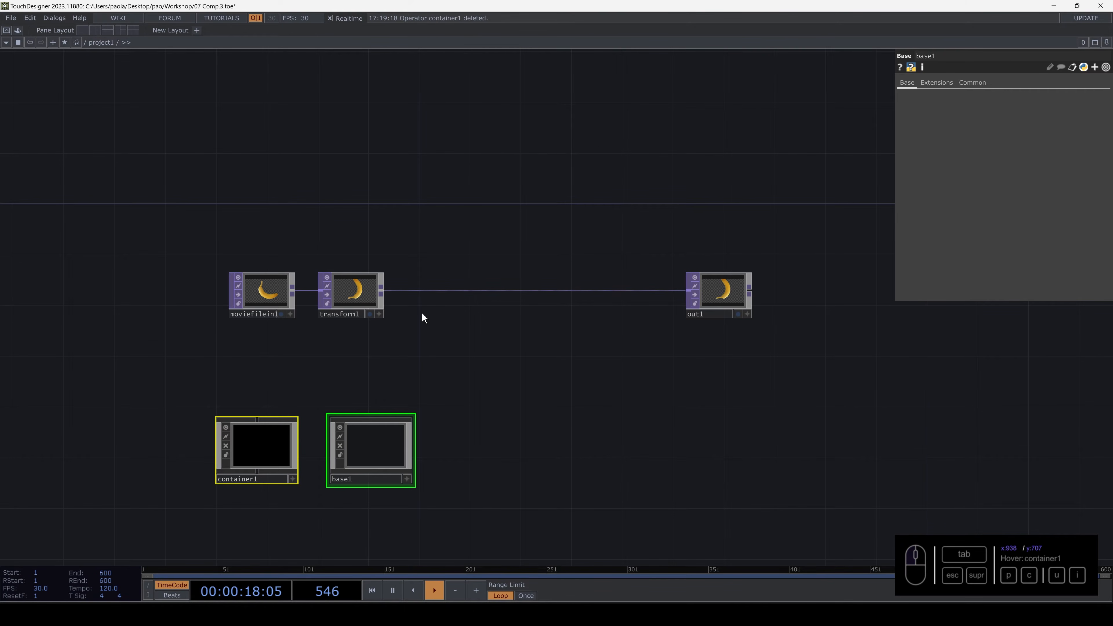
- Widen the gap between transform1 and out1 to make room for more operators
{"action": "left_click", "coordinate": [352, 295]}
{"action": "scroll", "coordinate": [301, 290], "scroll_direction": "up", "scroll_amount": 2}
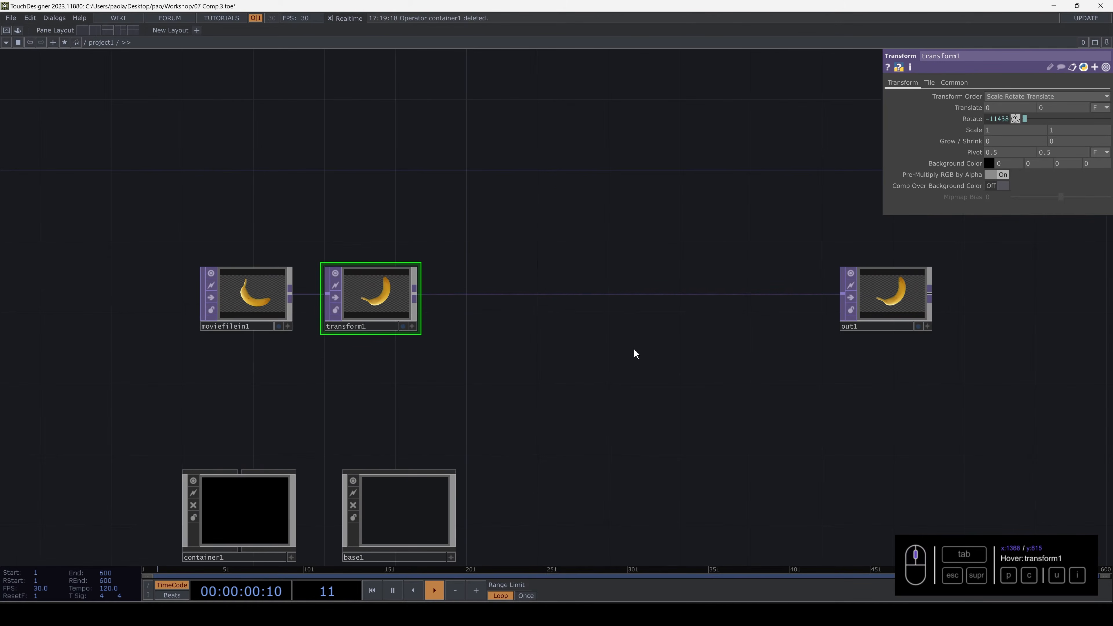
{"action": "left_click_drag", "start_coordinate": [937, 303], "coordinate": [920, 337]}
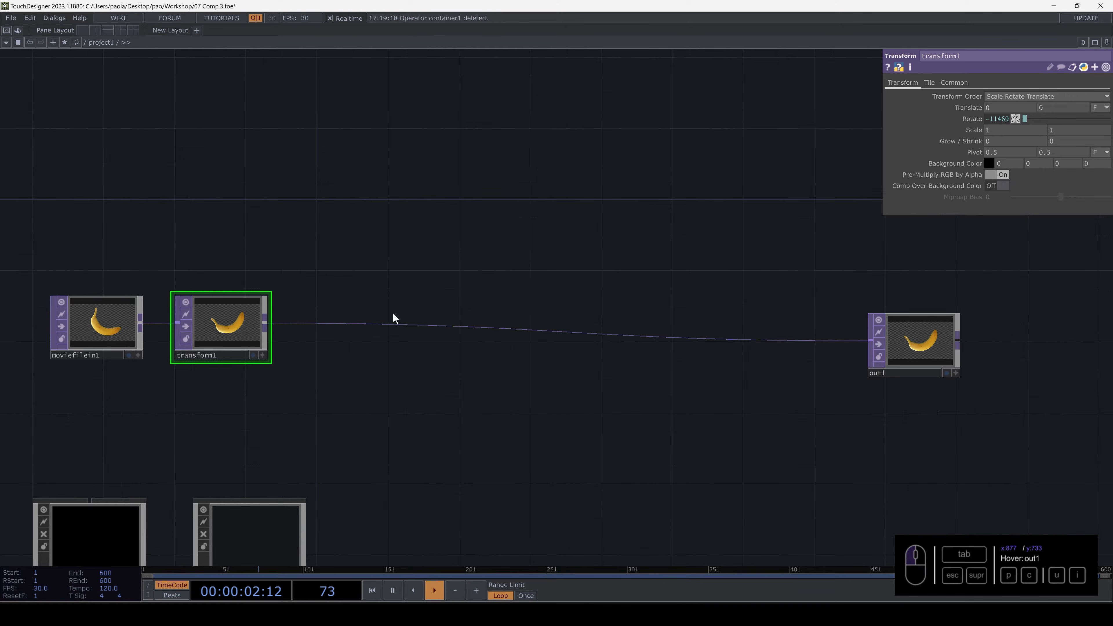
- Insert a Null TOP on the wire between transform1 and out1, close to transform1
{"action": "right_click", "coordinate": [335, 323]}
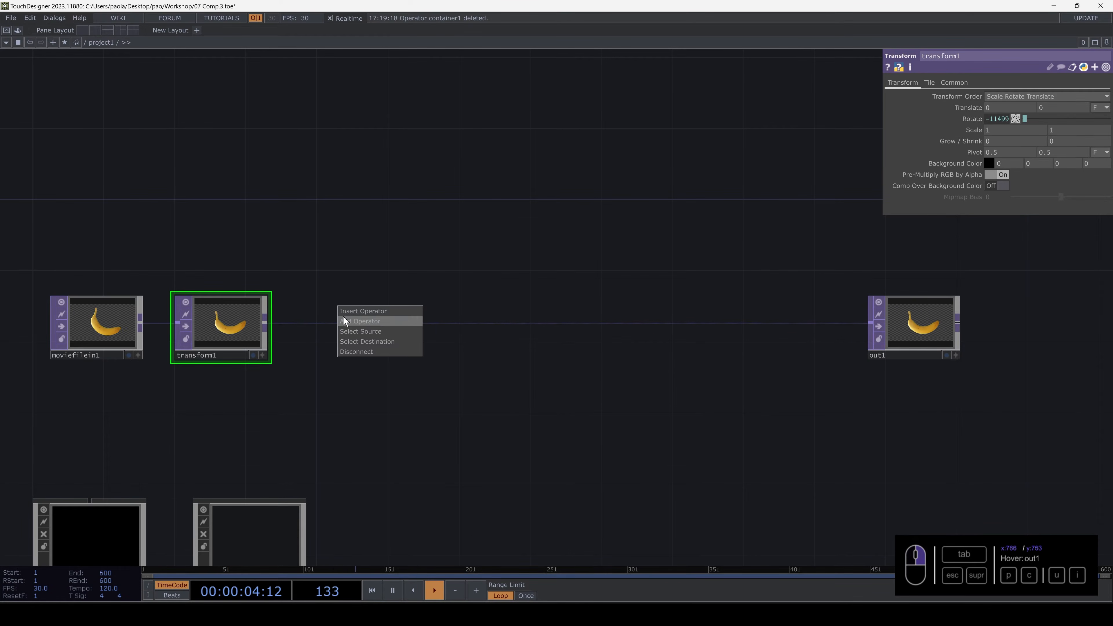
{"action": "left_click", "coordinate": [349, 312]}
{"action": "left_click", "coordinate": [331, 282]}
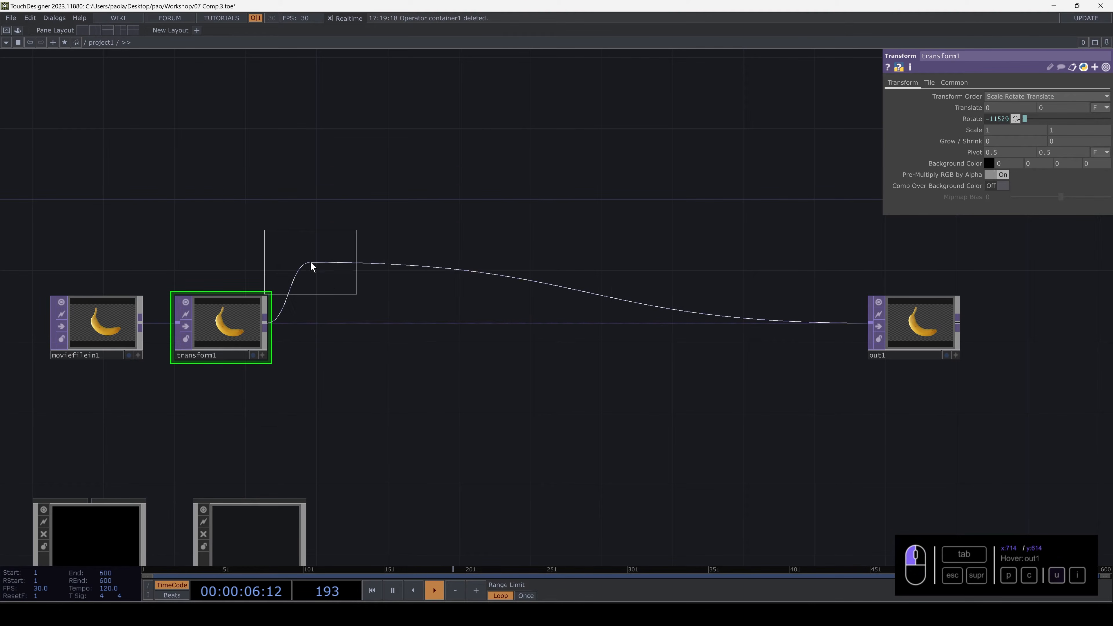
{"action": "left_click", "coordinate": [376, 326]}
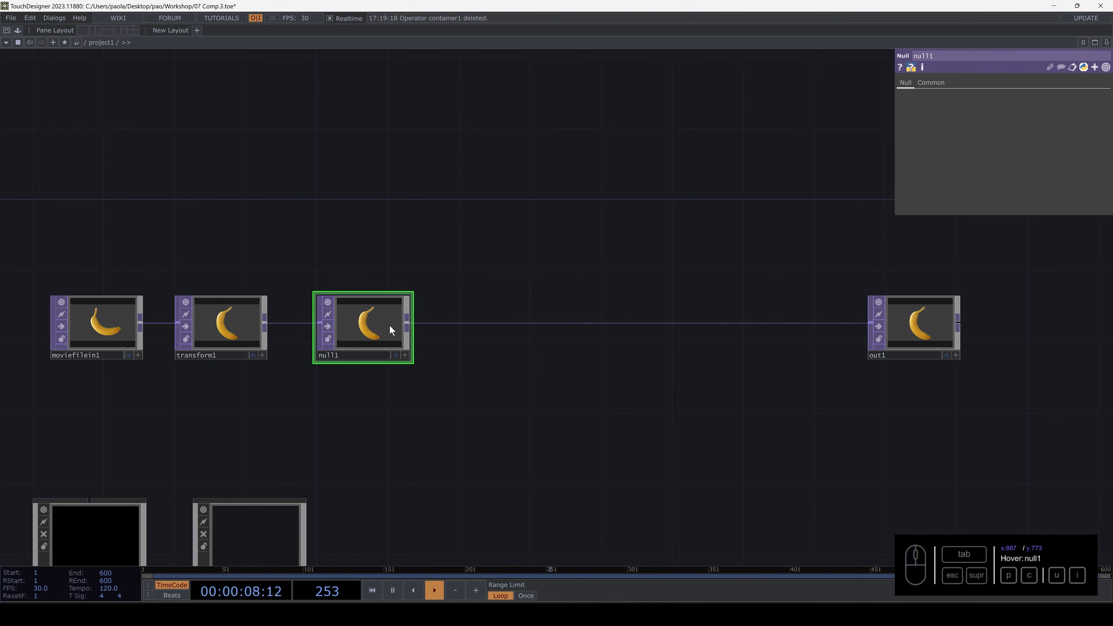
- Branch a Feedback TOP off null1's output and place it above the main chain
{"action": "left_click_drag", "start_coordinate": [499, 262], "coordinate": [344, 353]}
{"action": "left_click", "coordinate": [322, 360]}
{"action": "key", "text": "Tab"}
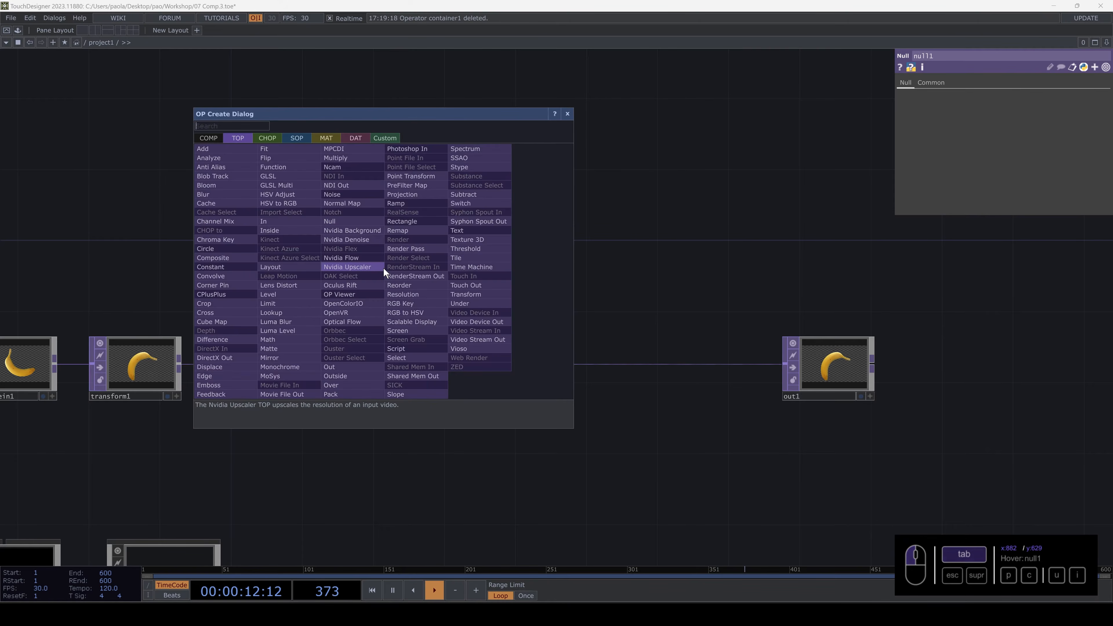
{"action": "type", "text": "fe"}
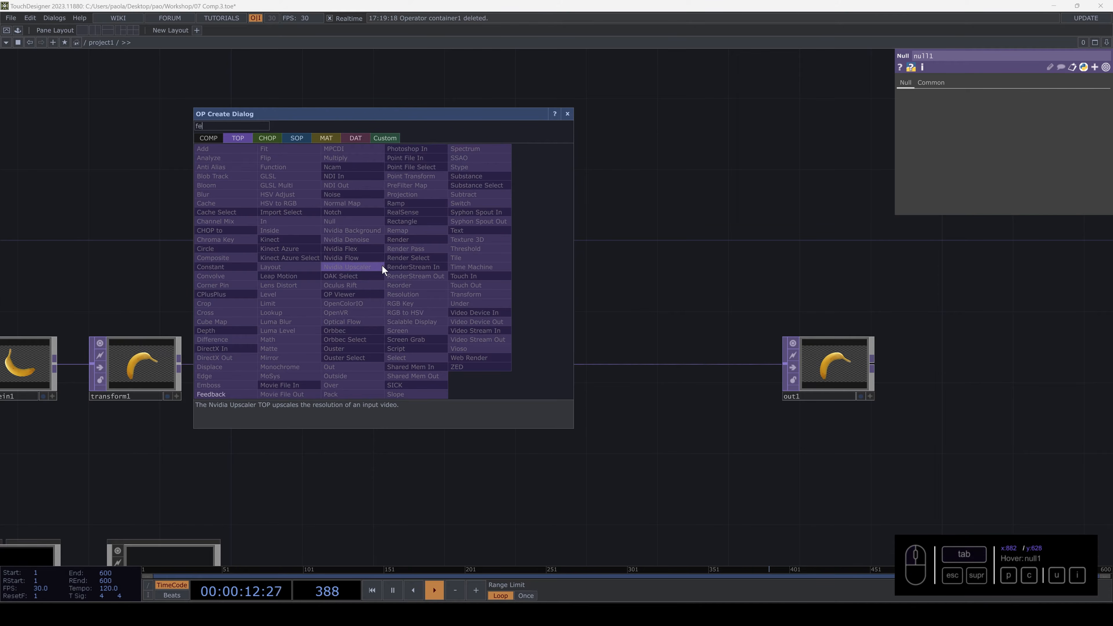
{"action": "left_click", "coordinate": [218, 394]}
{"action": "left_click", "coordinate": [440, 285]}
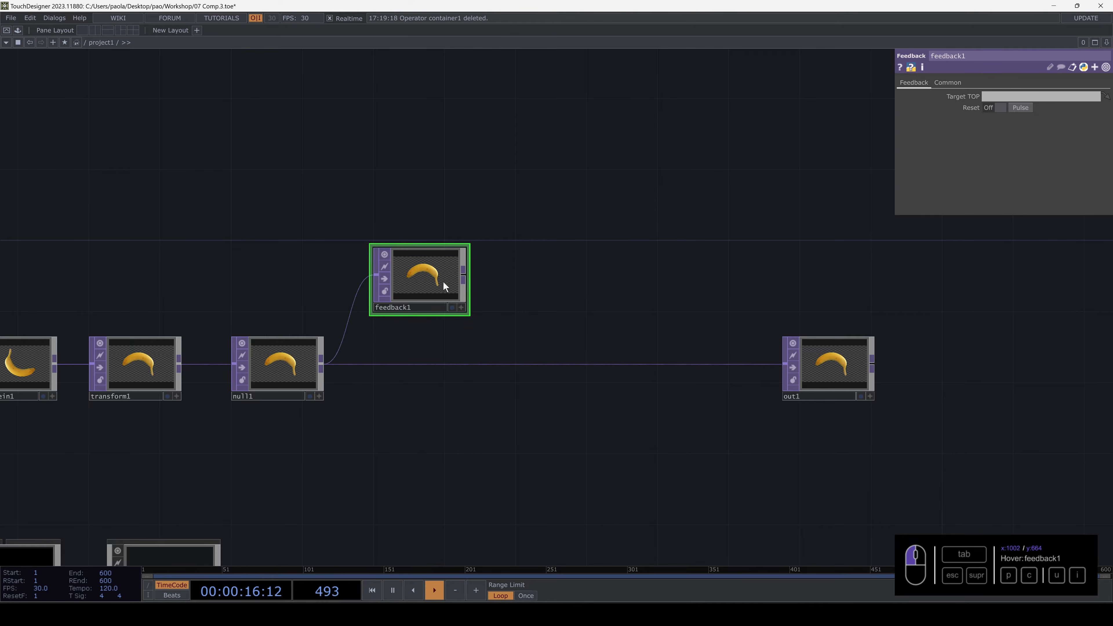
- Add a Level TOP fed by feedback1 and place it beside that operator
{"action": "left_click_drag", "start_coordinate": [509, 285], "coordinate": [451, 304]}
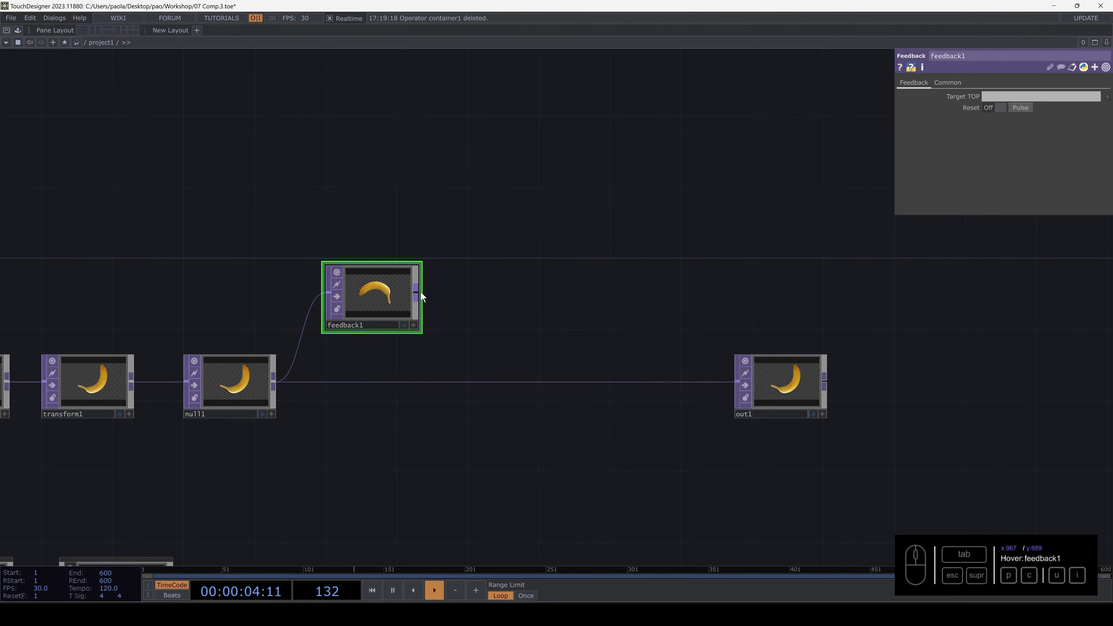
{"action": "left_click", "coordinate": [420, 292]}
{"action": "key", "text": "Tab"}
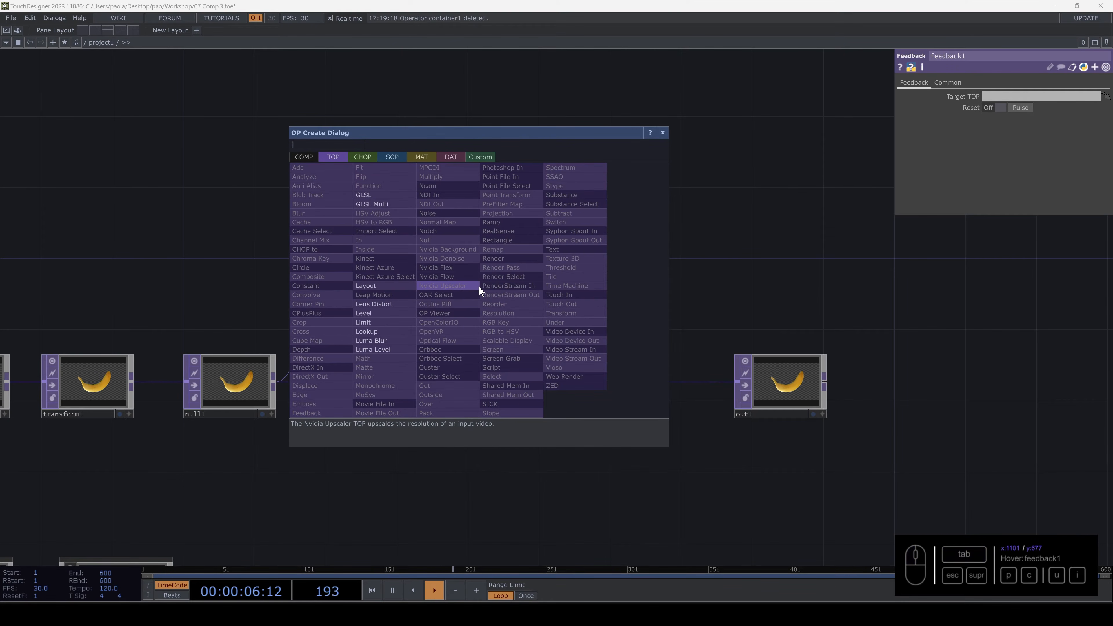
{"action": "left_click", "coordinate": [360, 304]}
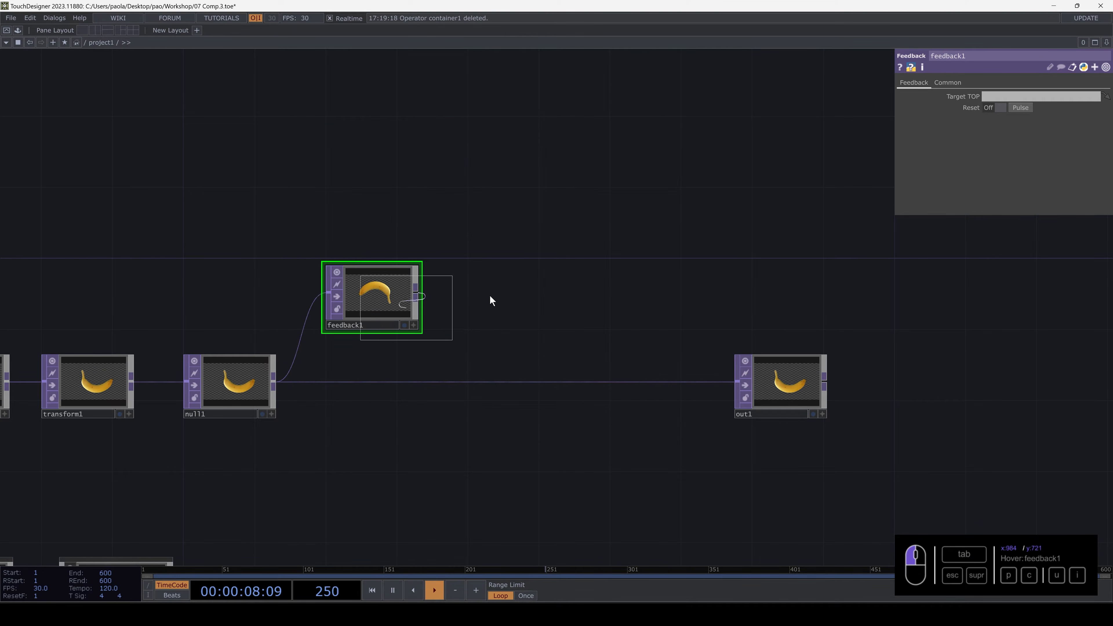
{"action": "left_click", "coordinate": [509, 295]}
- Insert a Composite TOP between null1 and out1 and set its operation to Maximum
{"action": "right_click", "coordinate": [594, 383]}
{"action": "left_click", "coordinate": [608, 370]}
{"action": "type", "text": "c"}
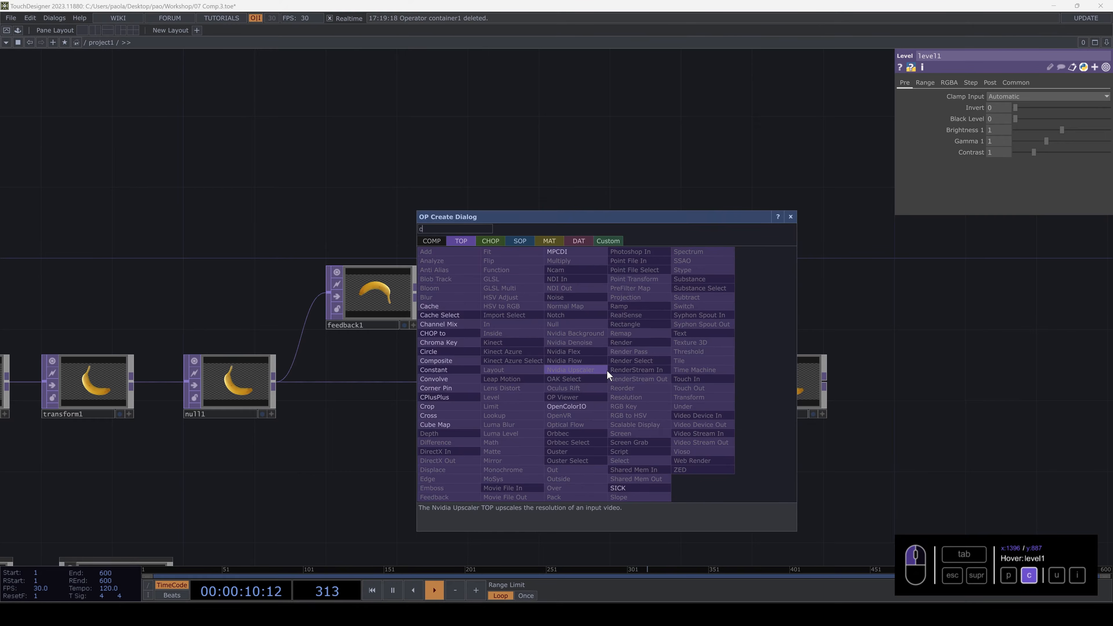
{"action": "type", "text": "om,"}
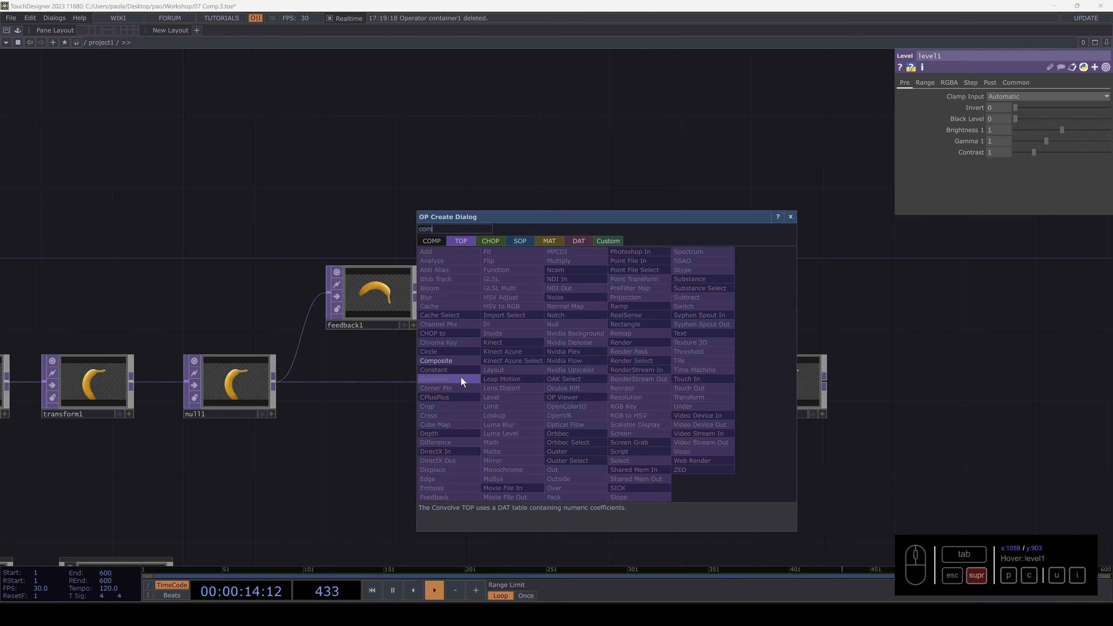
{"action": "key", "text": "Escape"}
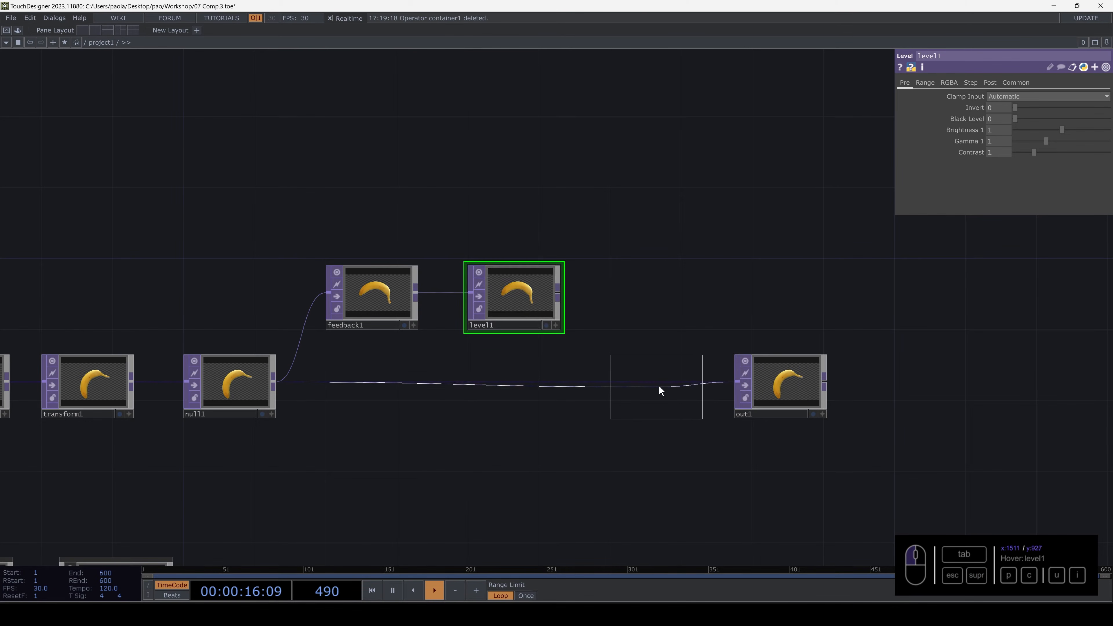
{"action": "left_click", "coordinate": [661, 385]}
{"action": "left_click", "coordinate": [1001, 142]}
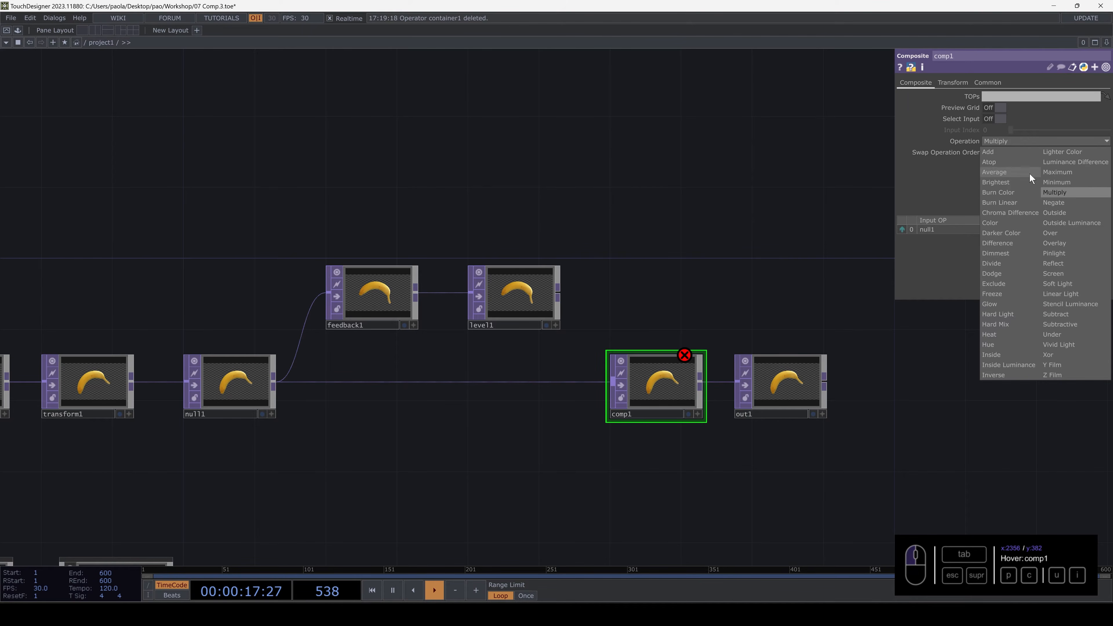
{"action": "left_click", "coordinate": [1053, 172]}
- Connect level1 to comp1 as a second input and set comp1 as feedback1's Target TOP
{"action": "left_click", "coordinate": [559, 292]}
{"action": "left_click", "coordinate": [605, 401]}
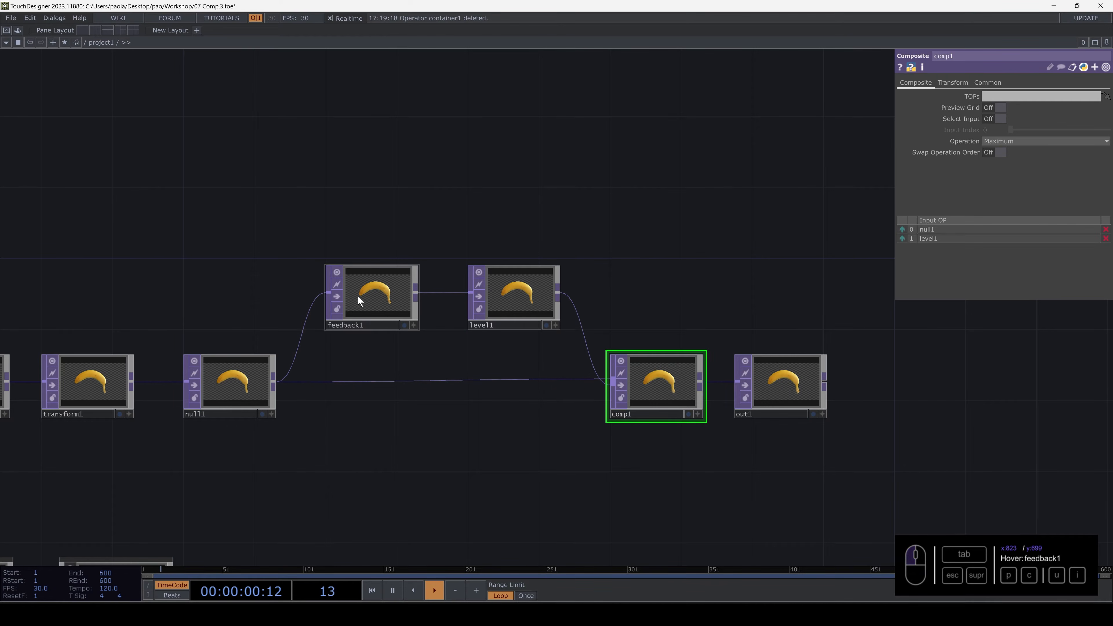
{"action": "left_click", "coordinate": [358, 296]}
{"action": "left_click_drag", "start_coordinate": [656, 378], "coordinate": [703, 294]}
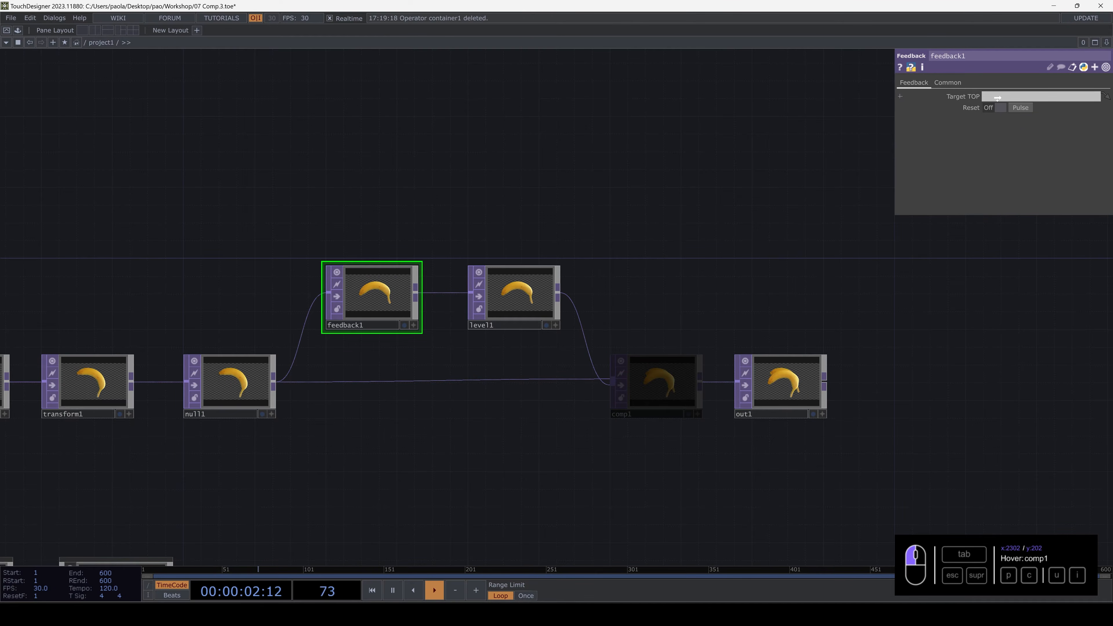
- Display out1 in the network background and set level1's opacity to 0.94
{"action": "left_click", "coordinate": [510, 284]}
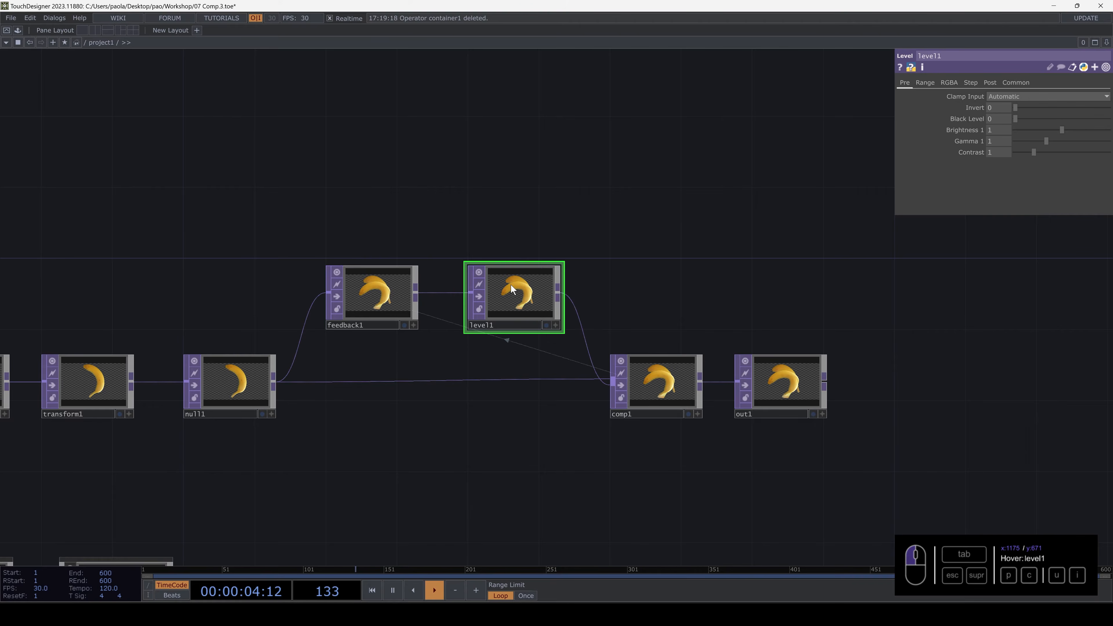
{"action": "left_click", "coordinate": [811, 414]}
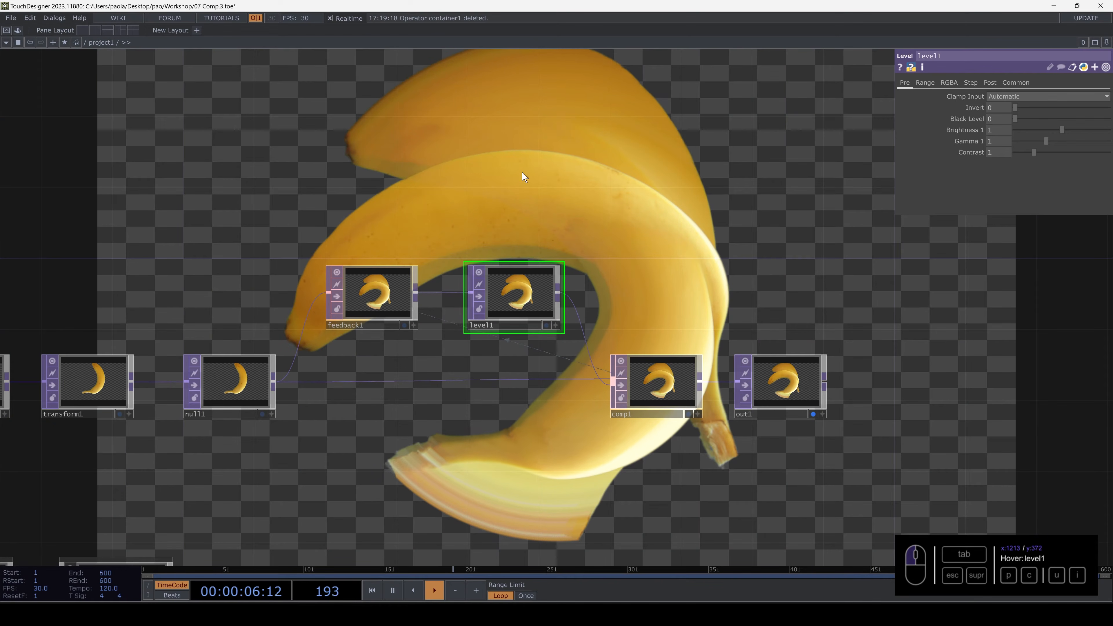
{"action": "left_click", "coordinate": [992, 82]}
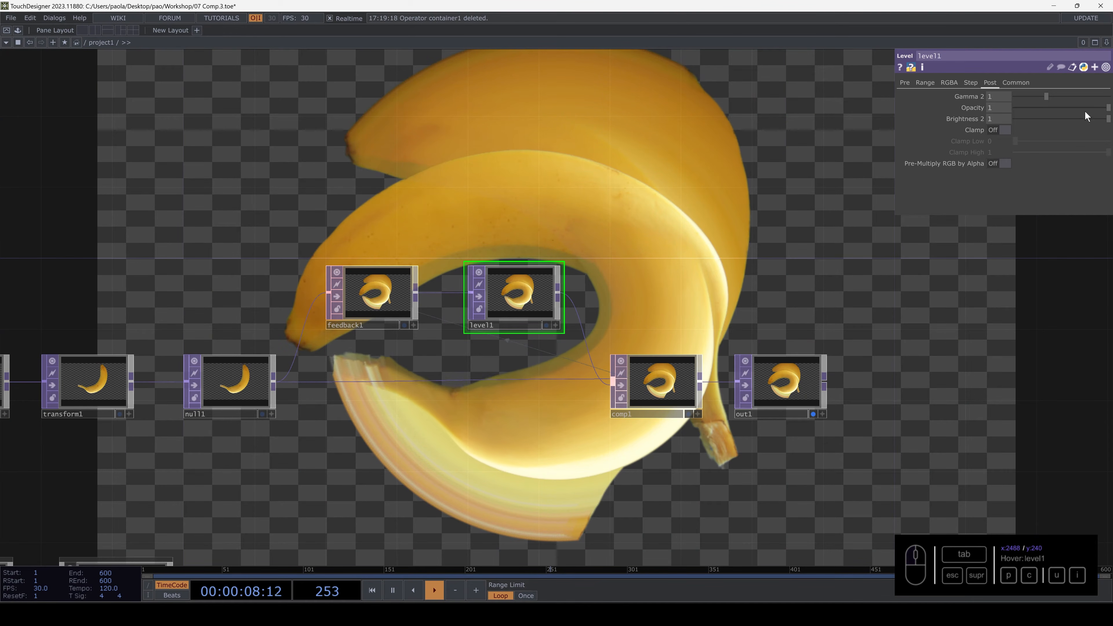
{"action": "left_click_drag", "start_coordinate": [1108, 110], "coordinate": [1105, 110]}
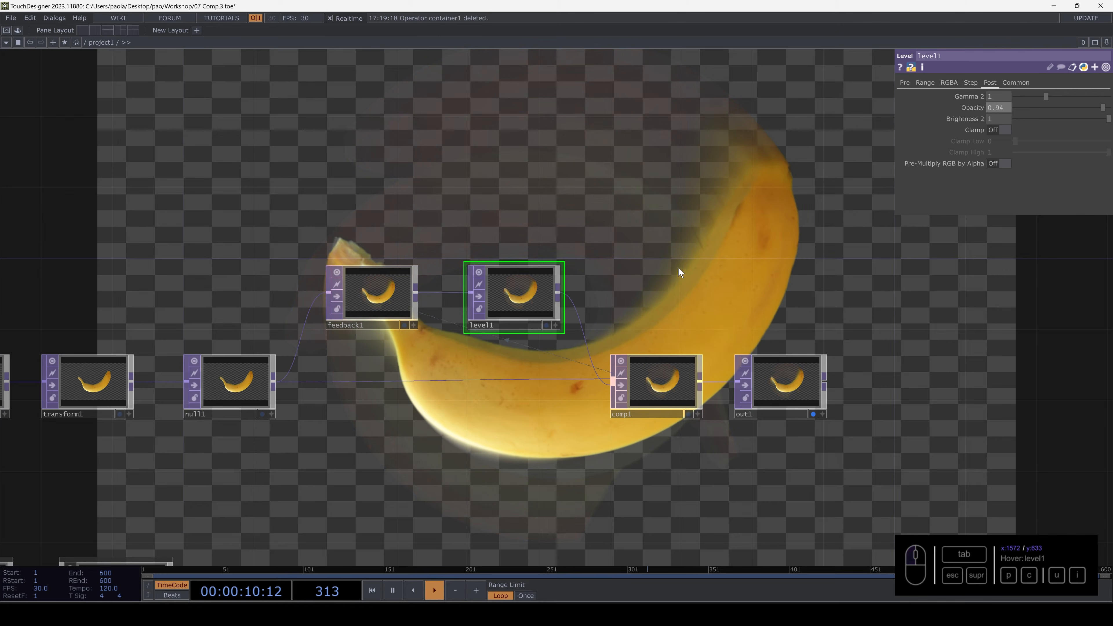
- Move out1 further away from comp1 and insert a Transform TOP between them
{"action": "left_click_drag", "start_coordinate": [678, 270], "coordinate": [479, 248]}
{"action": "left_click_drag", "start_coordinate": [592, 365], "coordinate": [752, 363]}
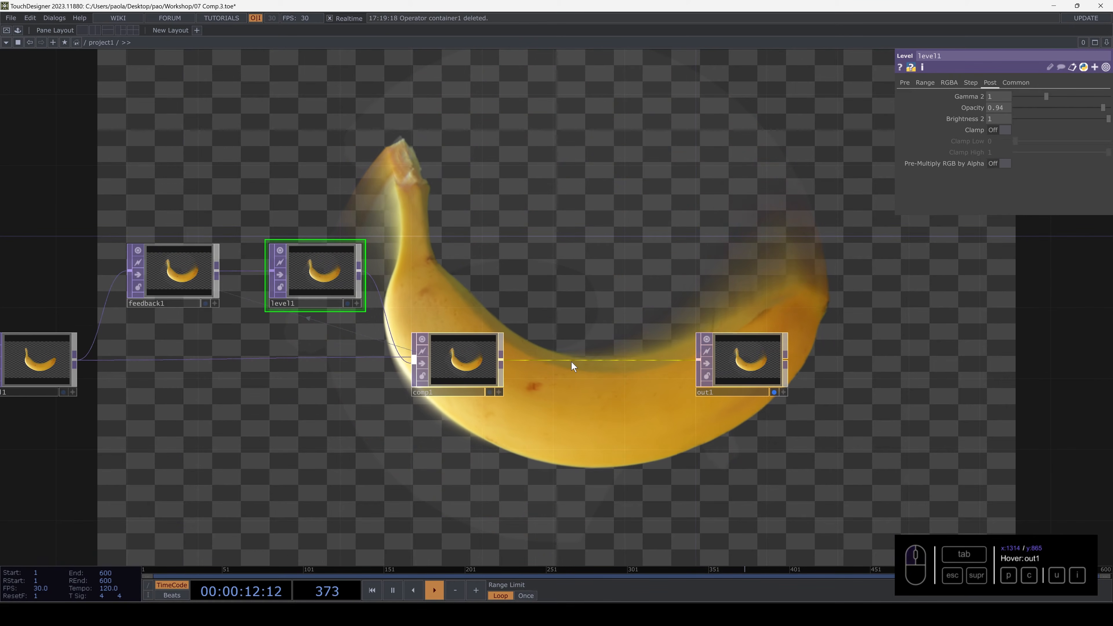
{"action": "right_click", "coordinate": [572, 361]}
{"action": "left_click", "coordinate": [585, 351]}
{"action": "type", "text": "tra"}
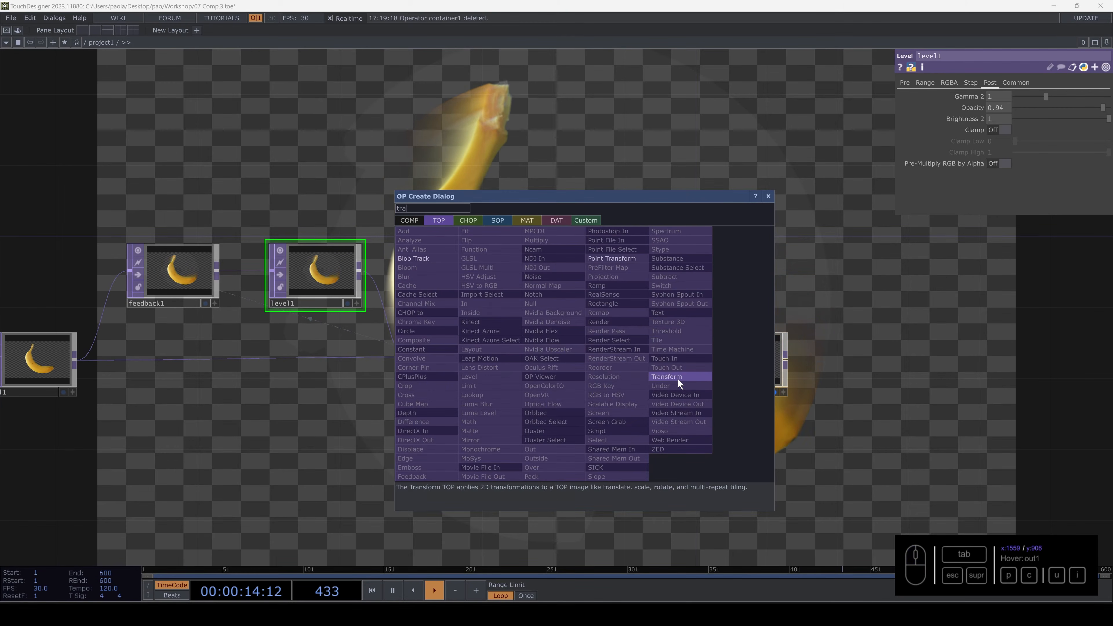
{"action": "left_click", "coordinate": [678, 378]}
{"action": "left_click", "coordinate": [605, 360]}
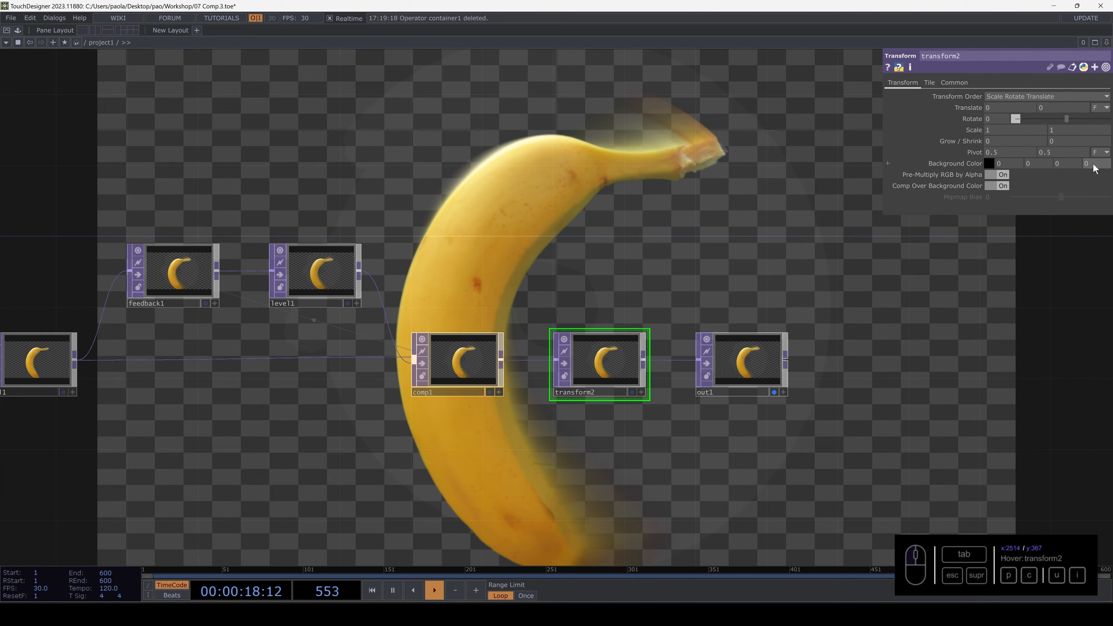
- Composite transform2 over its black background color with the background alpha set to 1
{"action": "left_click", "coordinate": [728, 251]}
{"action": "left_click_drag", "start_coordinate": [531, 241], "coordinate": [740, 246]}
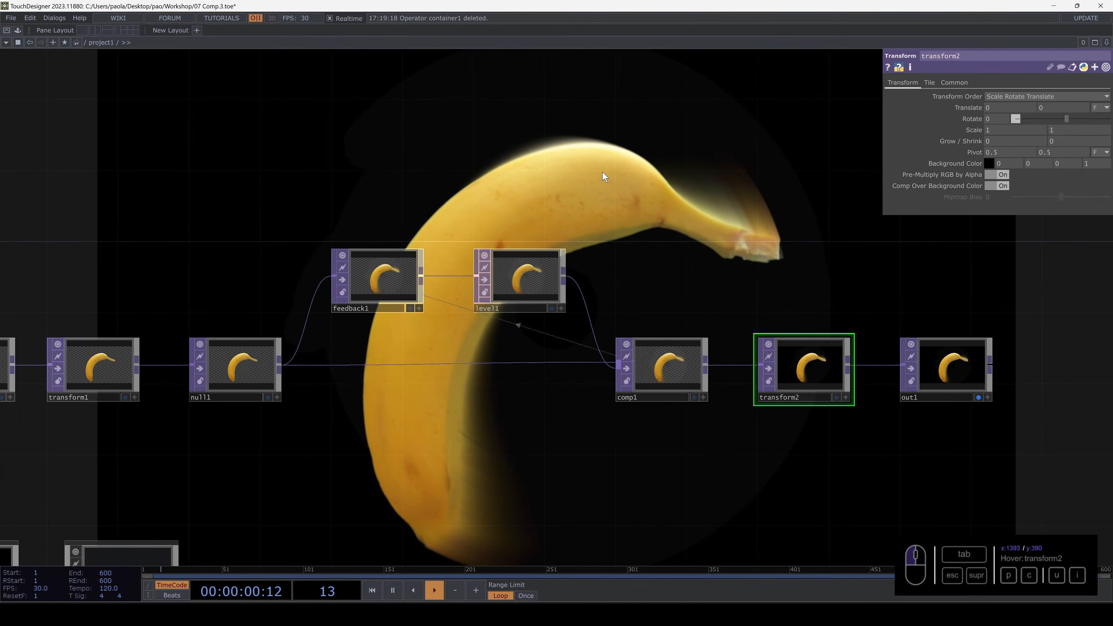
- Look over the whole feedback network from moviefilein1 to out1, along with the container1 and base1 components
{"action": "left_click_drag", "start_coordinate": [635, 188], "coordinate": [818, 260]}
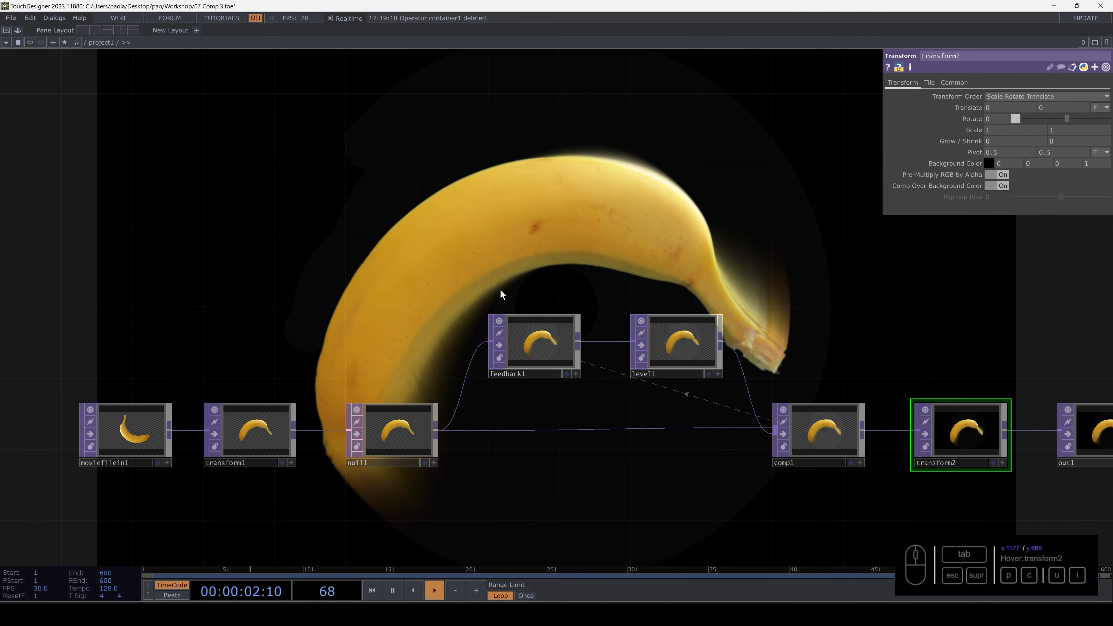
{"action": "scroll", "coordinate": [501, 295], "scroll_direction": "up", "scroll_amount": 2}
{"action": "scroll", "coordinate": [502, 294], "scroll_direction": "down", "scroll_amount": 4}
{"action": "scroll", "coordinate": [562, 262], "scroll_direction": "down", "scroll_amount": 5}
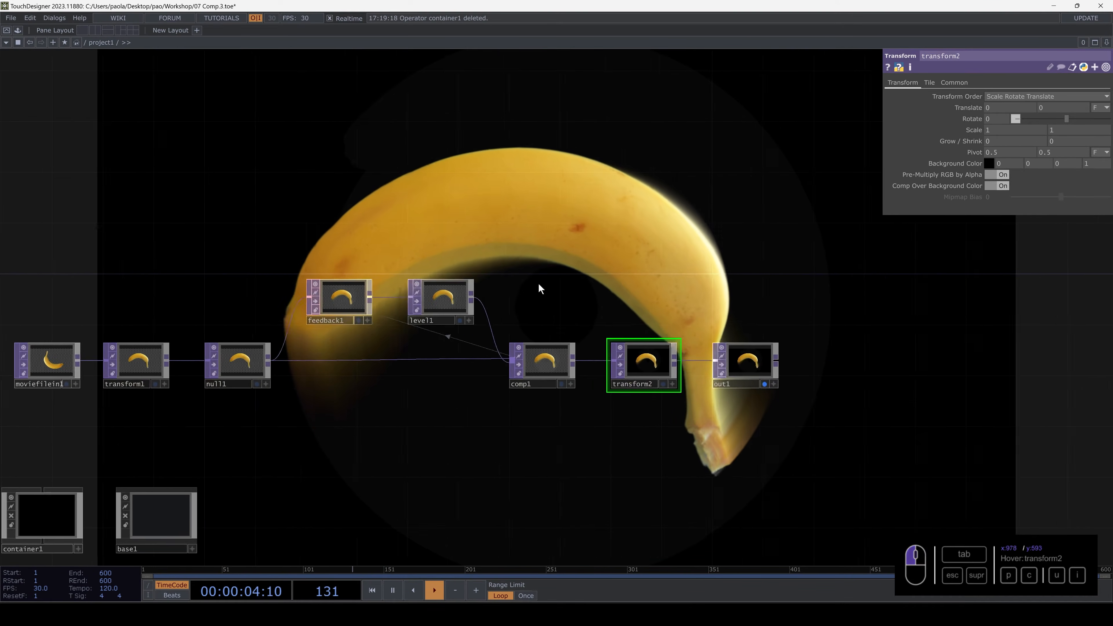
{"action": "left_click_drag", "start_coordinate": [598, 306], "coordinate": [582, 307]}
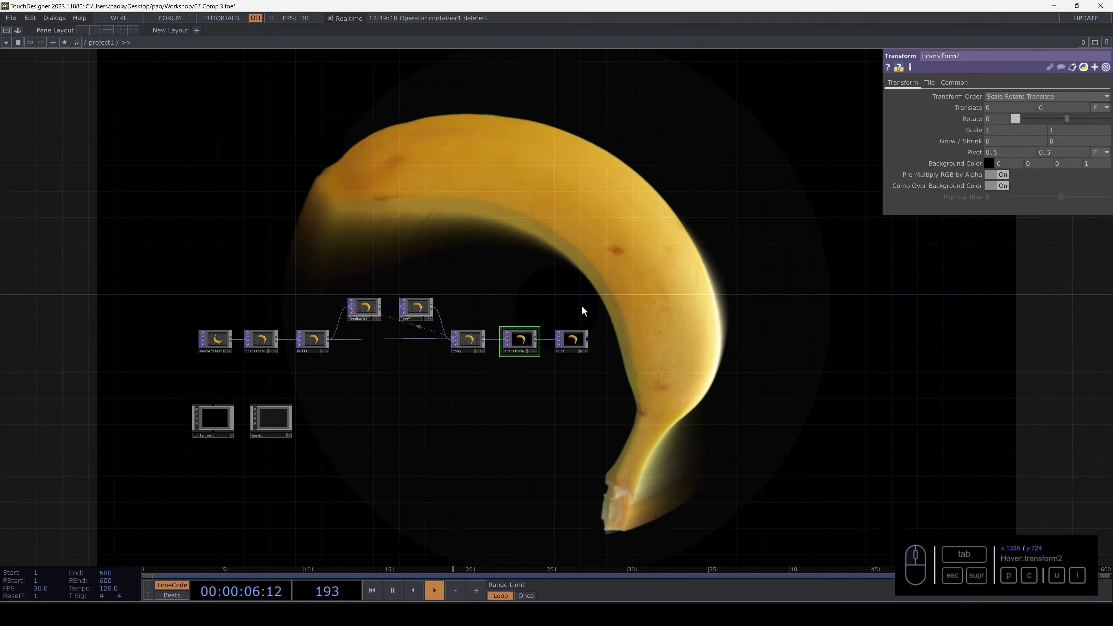
{"action": "scroll", "coordinate": [341, 348], "scroll_direction": "up", "scroll_amount": 3}
{"action": "scroll", "coordinate": [340, 344], "scroll_direction": "down", "scroll_amount": 3}
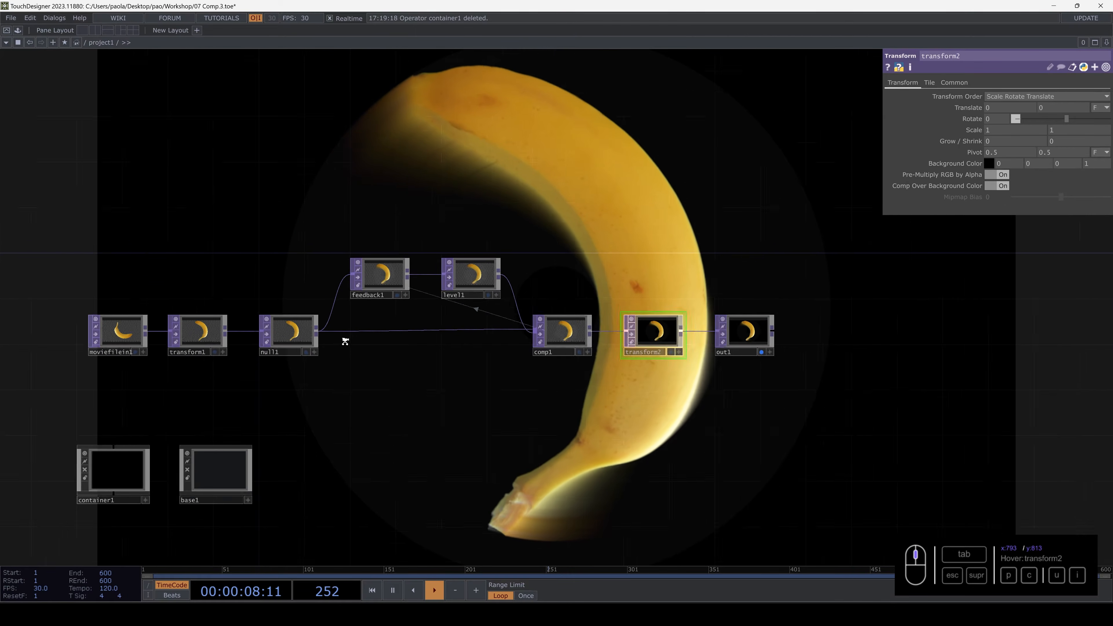
{"action": "scroll", "coordinate": [322, 341], "scroll_direction": "up", "scroll_amount": 2}
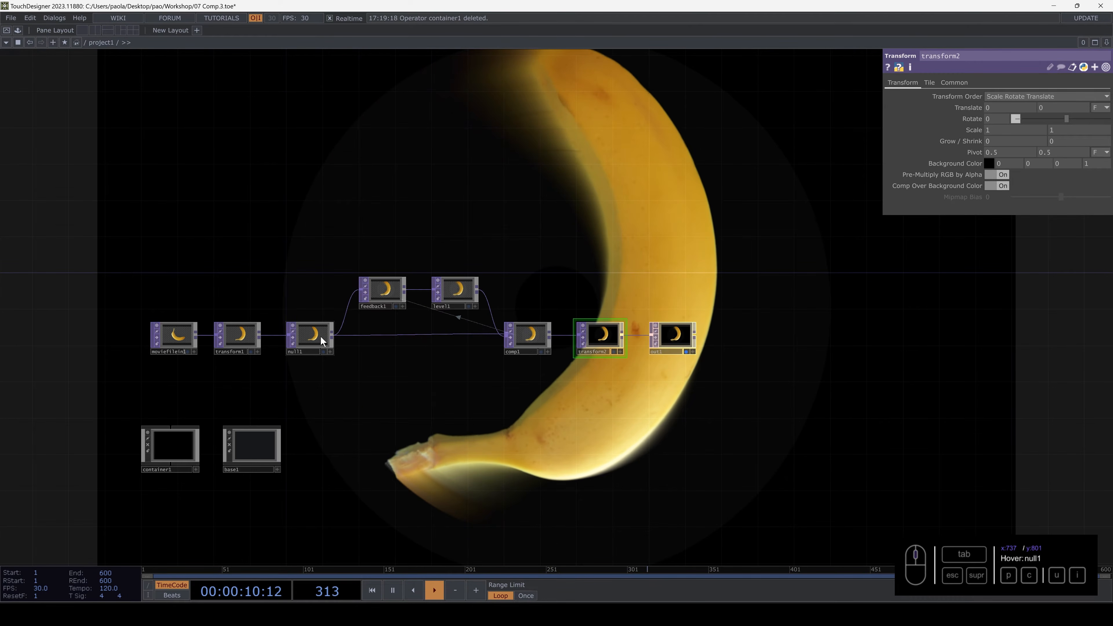
{"action": "scroll", "coordinate": [322, 341], "scroll_direction": "up", "scroll_amount": 2}
{"action": "left_click_drag", "start_coordinate": [340, 269], "coordinate": [400, 277]}
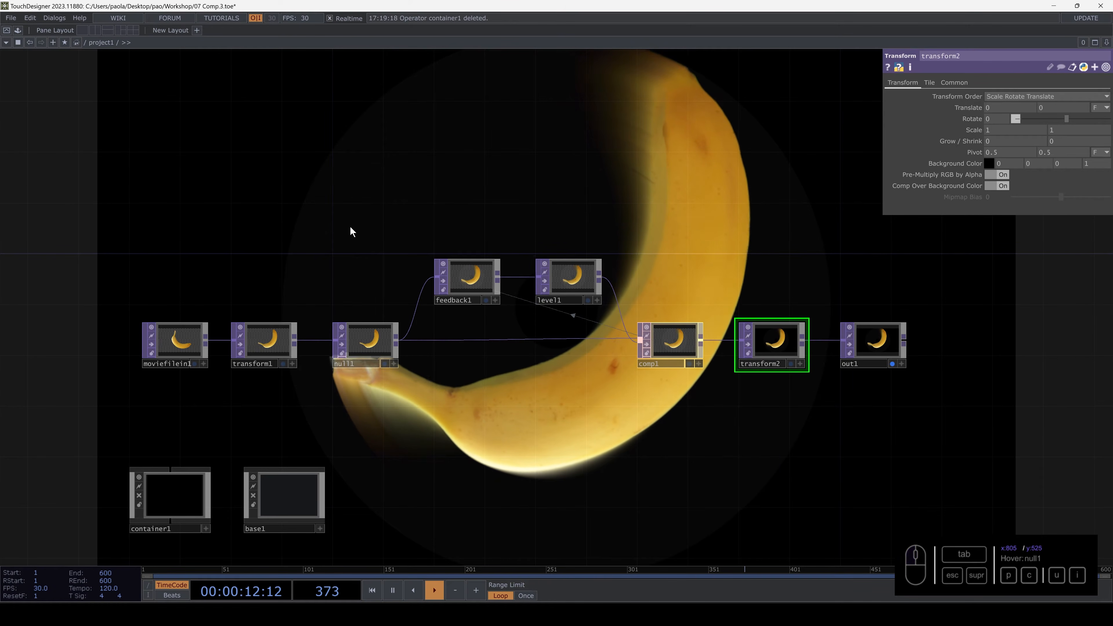
- Collapse null1, feedback1, level1 and comp1 into a Base component and line it up between transform1 and transform2
{"action": "right_click_drag", "start_coordinate": [663, 407], "coordinate": [679, 410]}
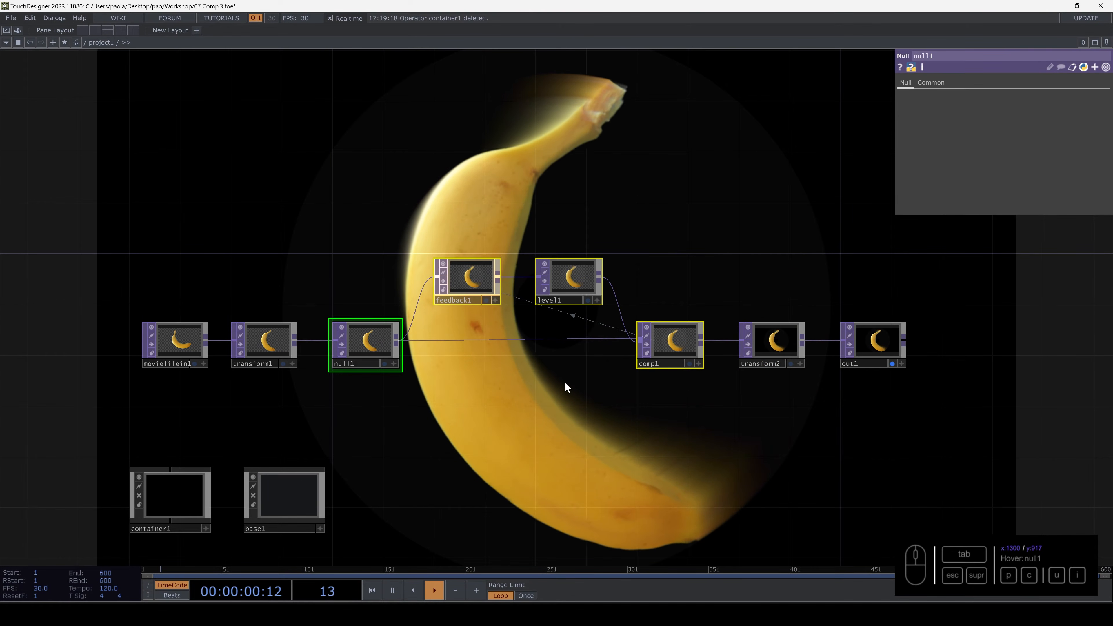
{"action": "left_click", "coordinate": [565, 388]}
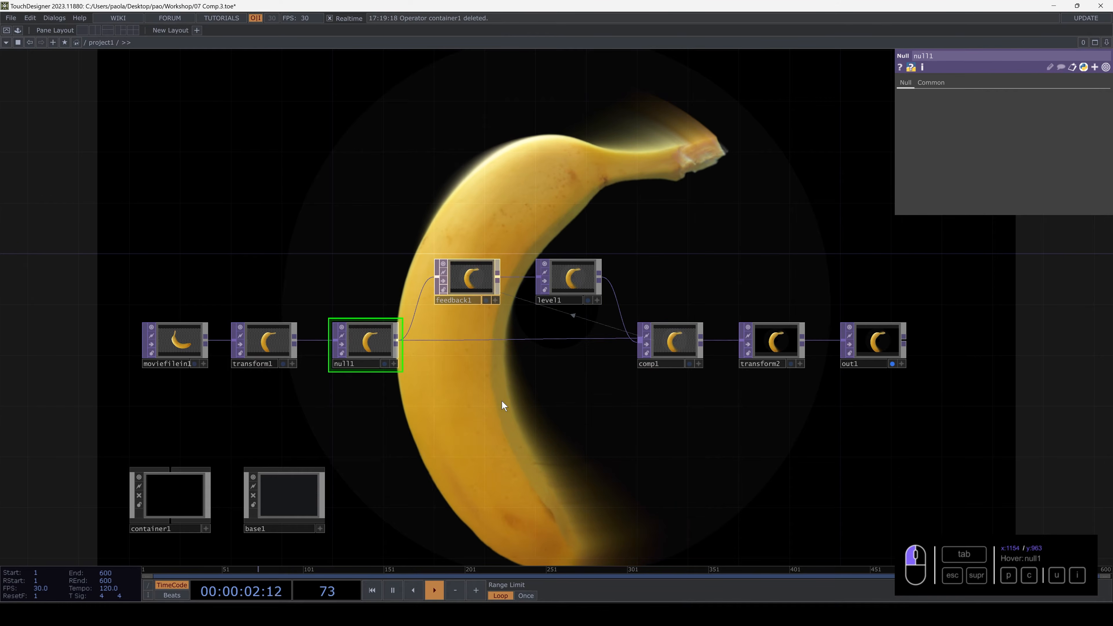
{"action": "left_click_drag", "start_coordinate": [340, 208], "coordinate": [385, 252]}
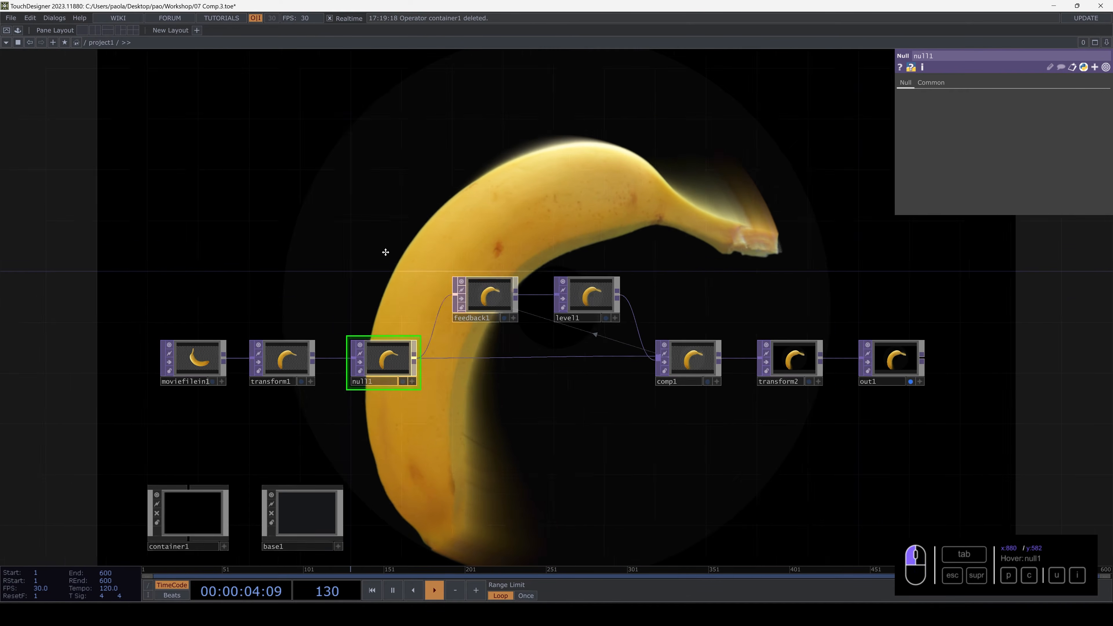
{"action": "right_click_drag", "start_coordinate": [386, 251], "coordinate": [749, 446]}
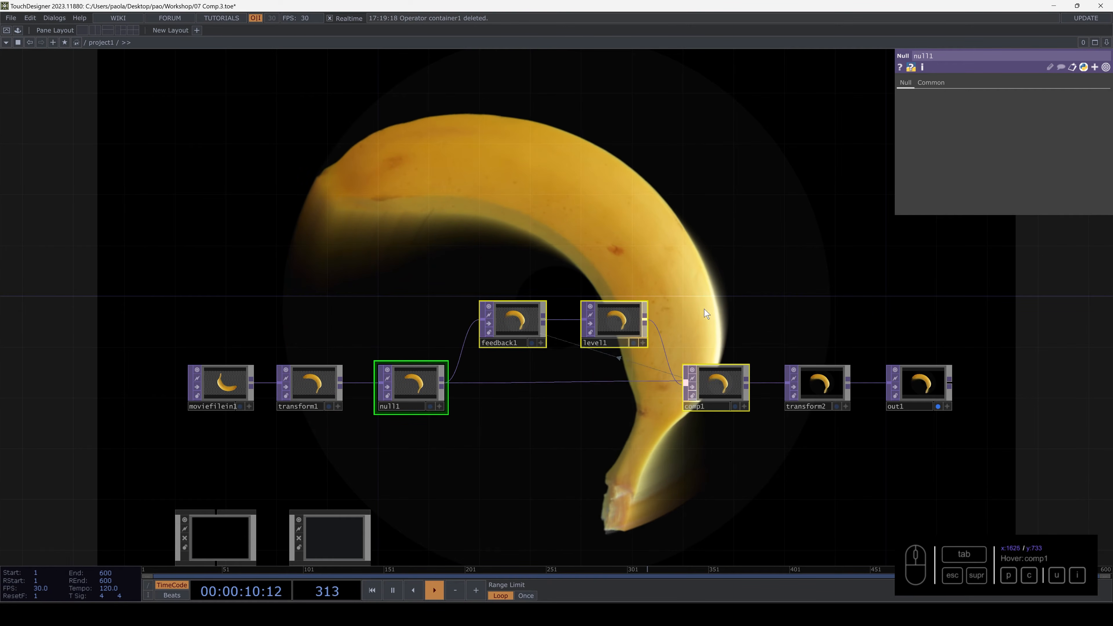
{"action": "right_click", "coordinate": [700, 320]}
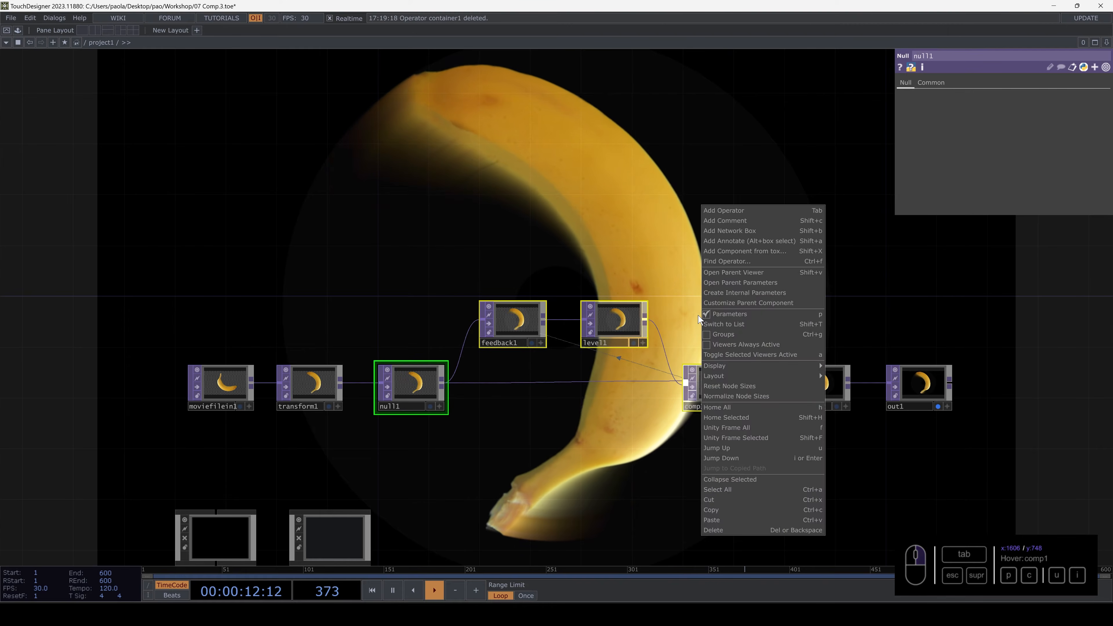
{"action": "left_click", "coordinate": [721, 479]}
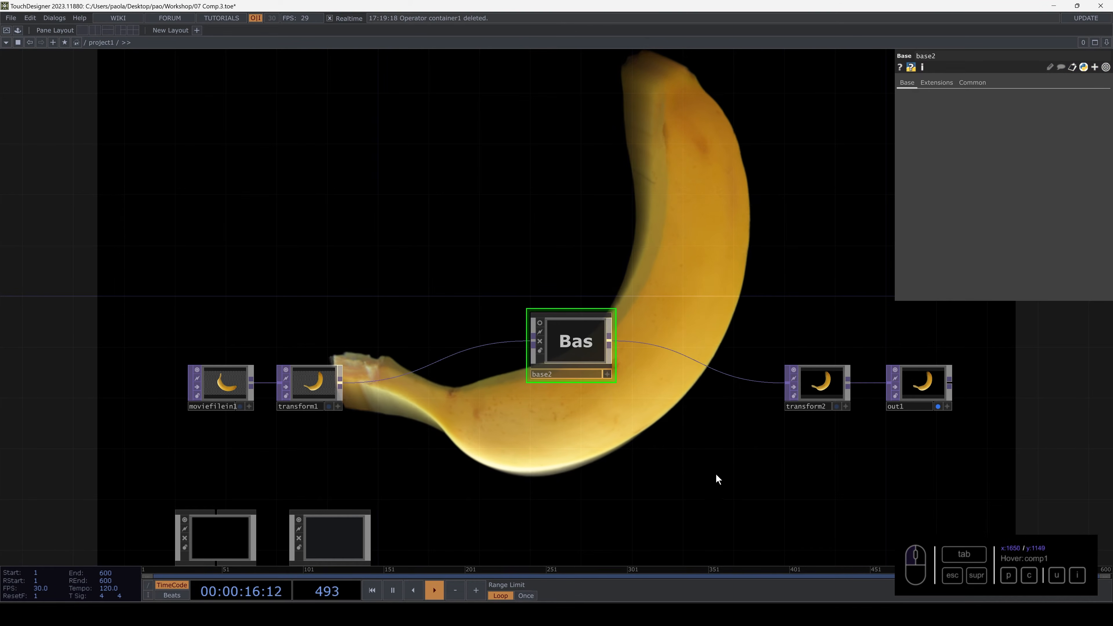
{"action": "left_click_drag", "start_coordinate": [586, 356], "coordinate": [522, 386]}
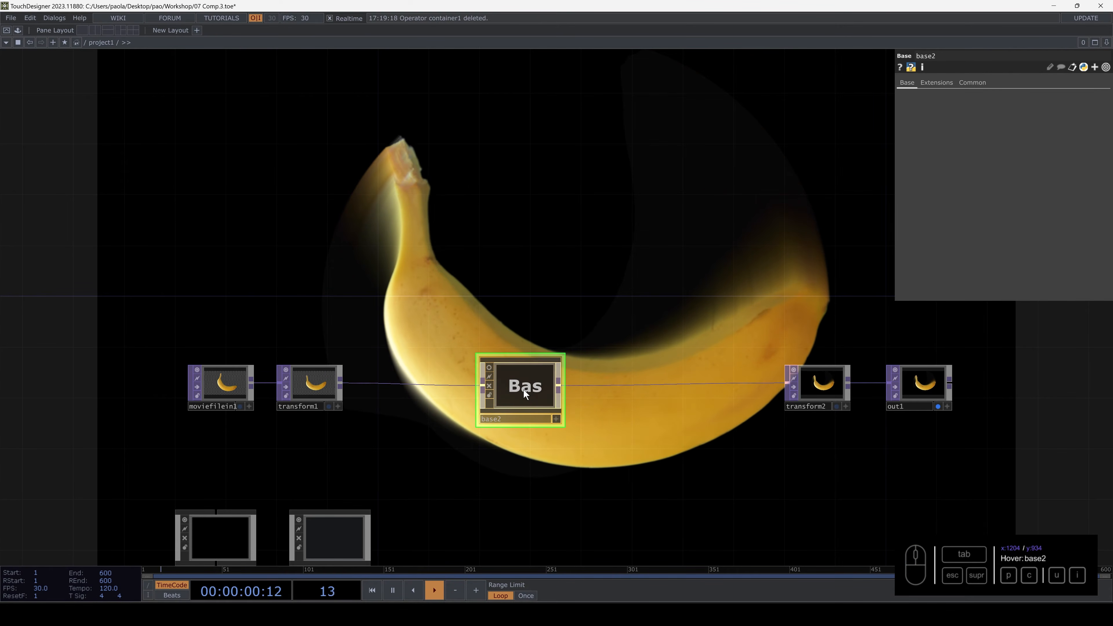
- Inside base2, line up in1 with null1 and out1 with comp1, then return to the project1 network
{"action": "scroll", "coordinate": [526, 387], "scroll_direction": "up", "scroll_amount": 6}
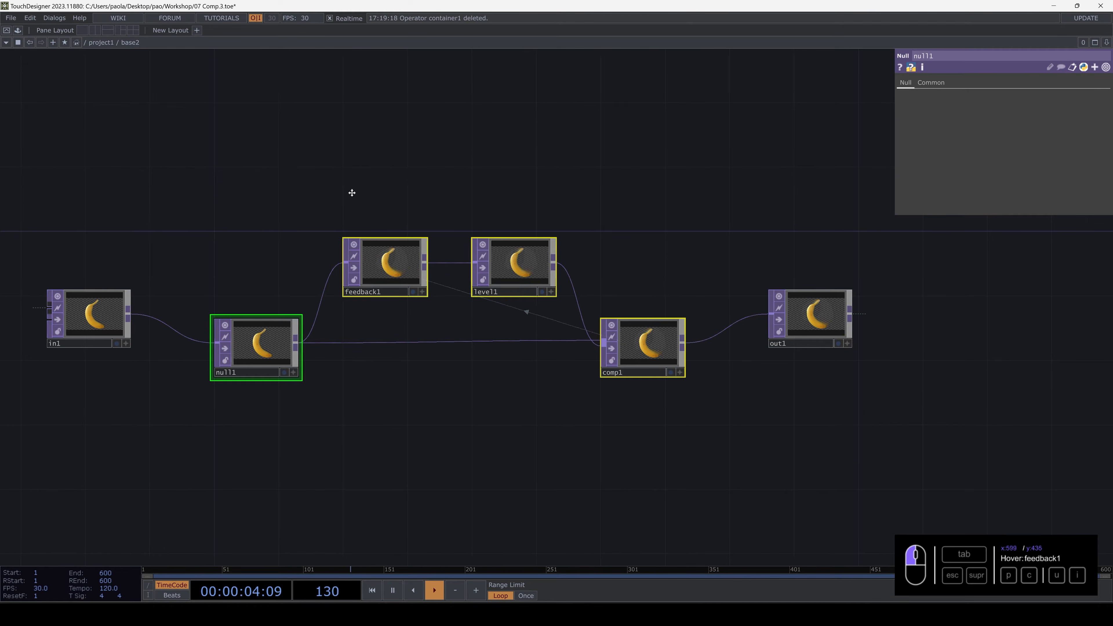
{"action": "left_click_drag", "start_coordinate": [236, 316], "coordinate": [260, 342]}
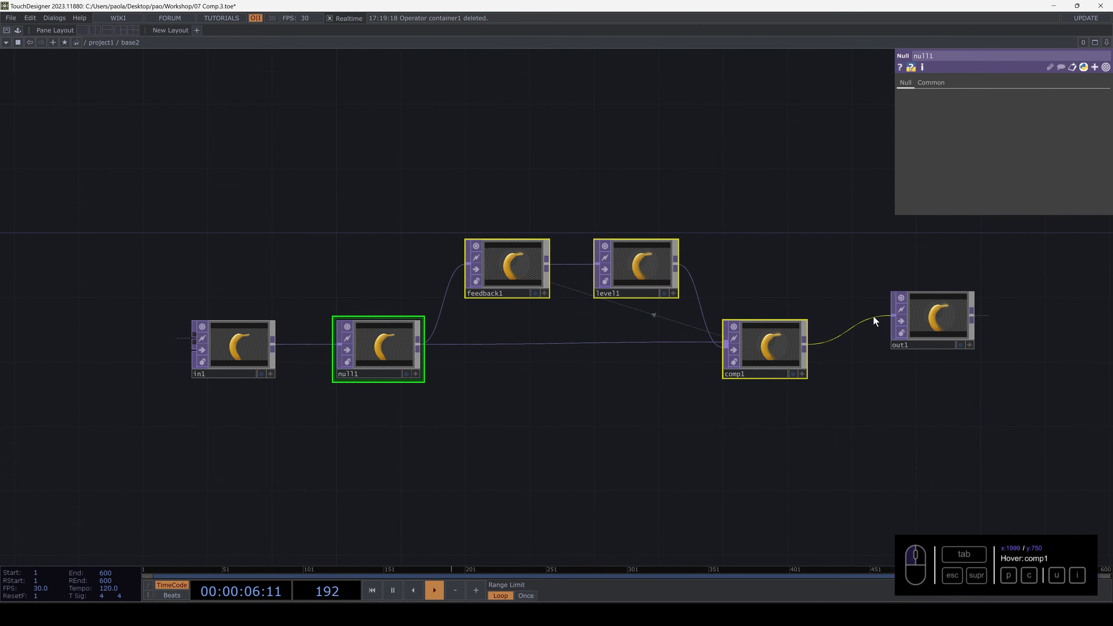
{"action": "scroll", "coordinate": [621, 380], "scroll_direction": "up", "scroll_amount": 4}
{"action": "scroll", "coordinate": [621, 380], "scroll_direction": "down", "scroll_amount": 7}
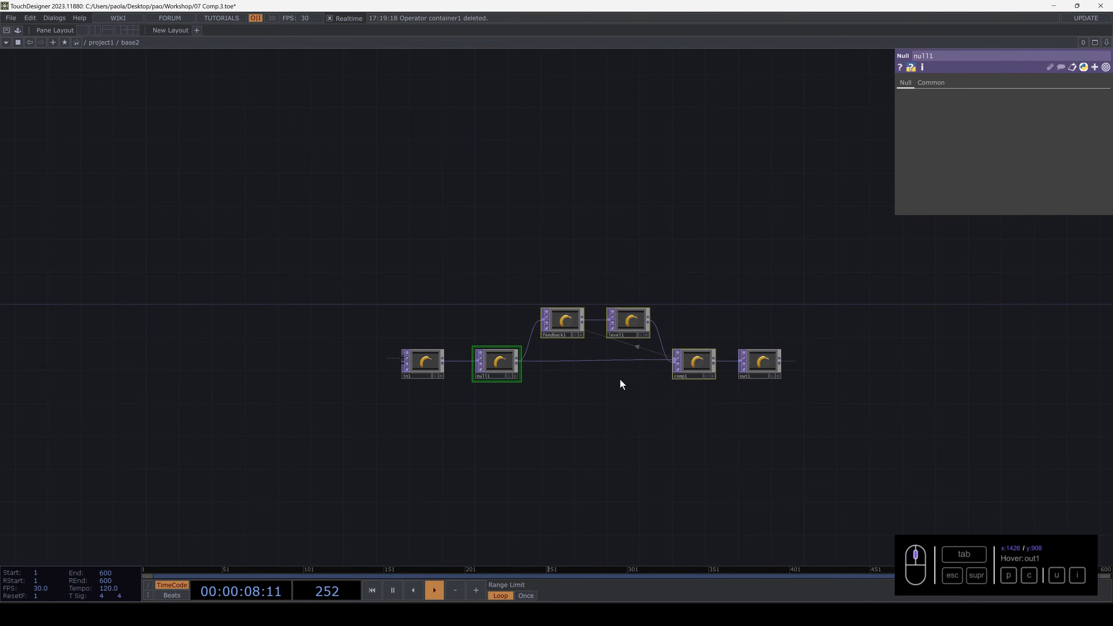
{"action": "scroll", "coordinate": [620, 378], "scroll_direction": "down", "scroll_amount": 3}
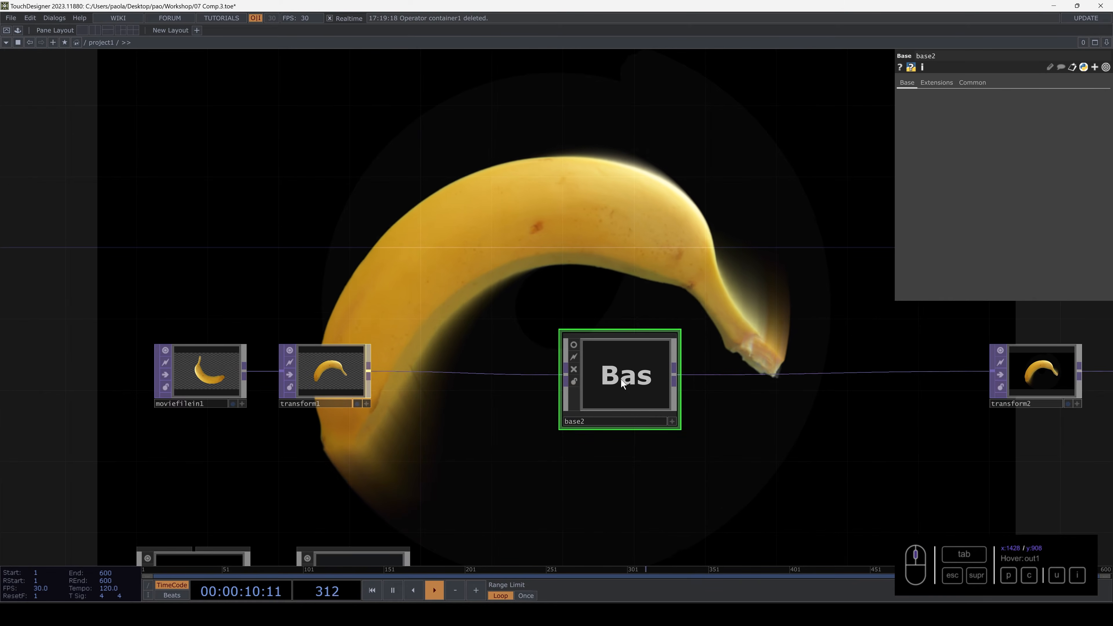
{"action": "scroll", "coordinate": [621, 379], "scroll_direction": "down", "scroll_amount": 2}
{"action": "left_click_drag", "start_coordinate": [621, 379], "coordinate": [585, 379]}
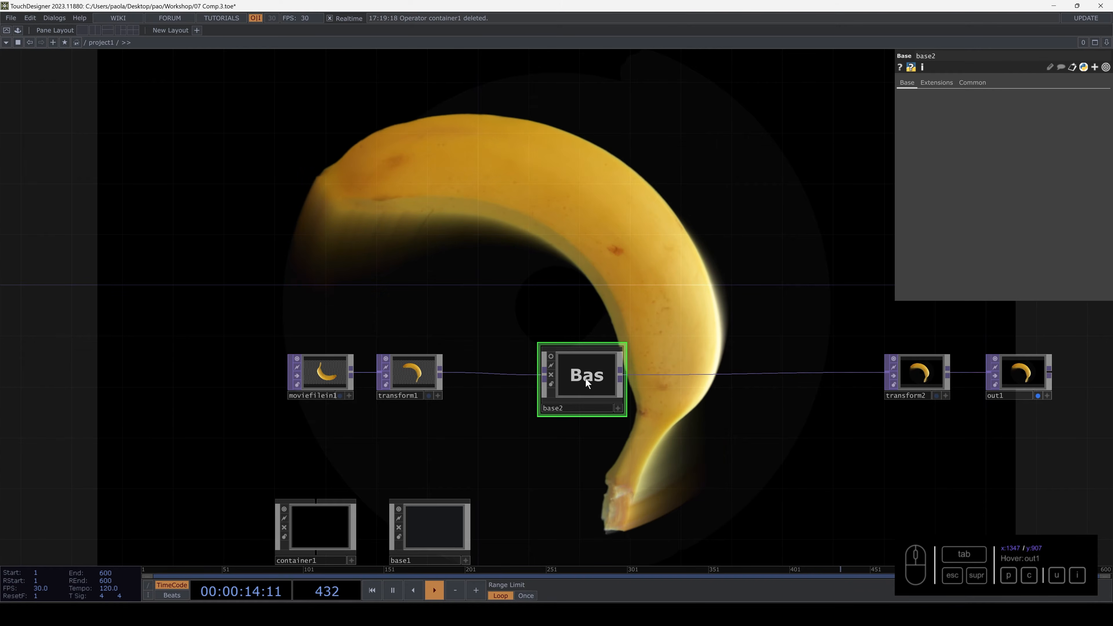
- Save base2 as a reusable component in the author's own folder under My Components in the Palette
{"action": "left_click", "coordinate": [17, 29]}
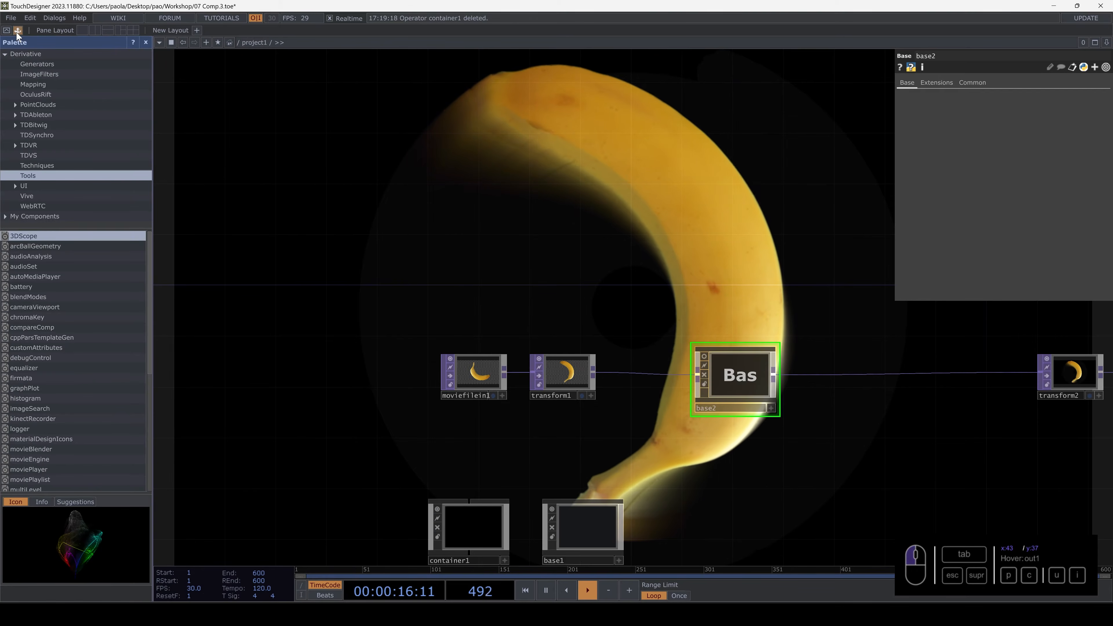
{"action": "left_click", "coordinate": [41, 217]}
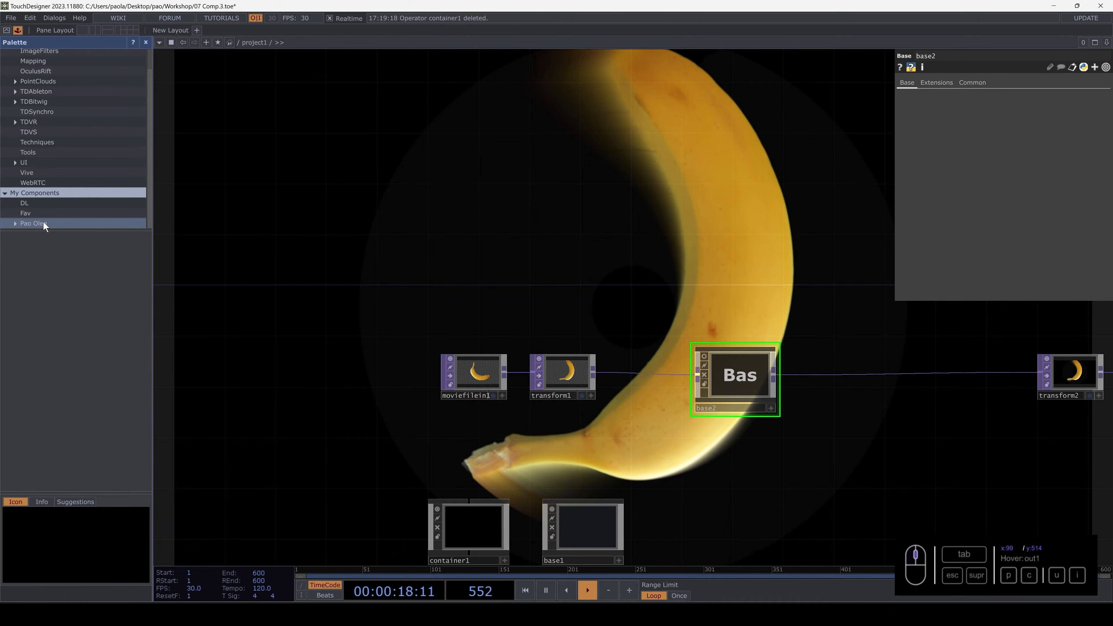
{"action": "left_click", "coordinate": [43, 224]}
{"action": "left_click_drag", "start_coordinate": [726, 374], "coordinate": [85, 281]}
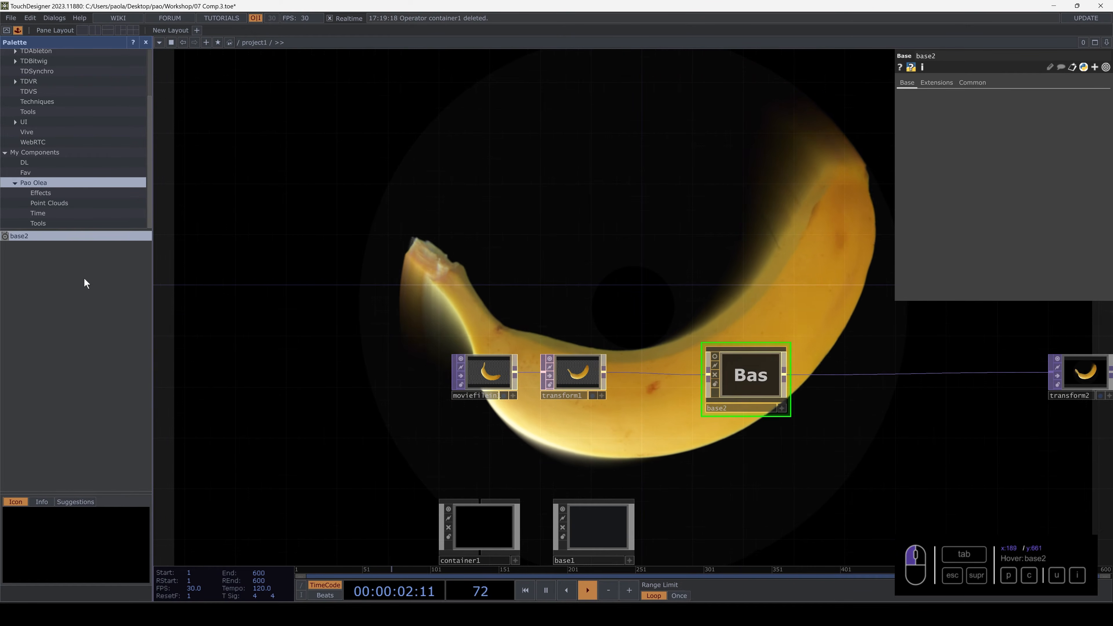
- Add a copy of the saved base2 component from the Palette above the chain and inspect its internal network
{"action": "left_click_drag", "start_coordinate": [29, 237], "coordinate": [575, 272]}
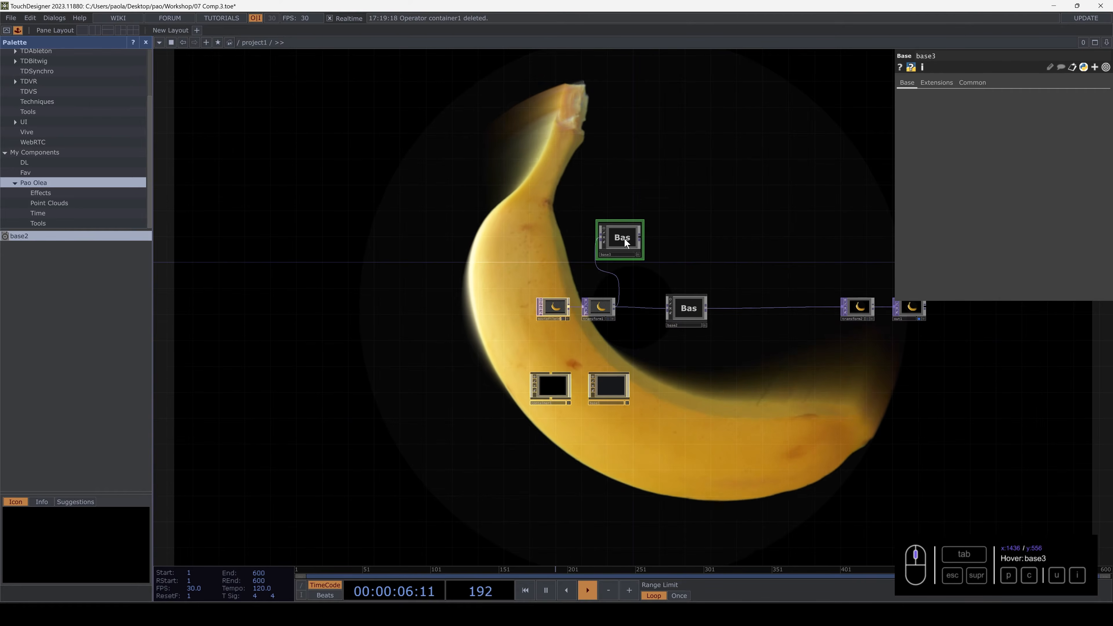
{"action": "scroll", "coordinate": [624, 238], "scroll_direction": "up", "scroll_amount": 5}
{"action": "scroll", "coordinate": [622, 241], "scroll_direction": "down", "scroll_amount": 5}
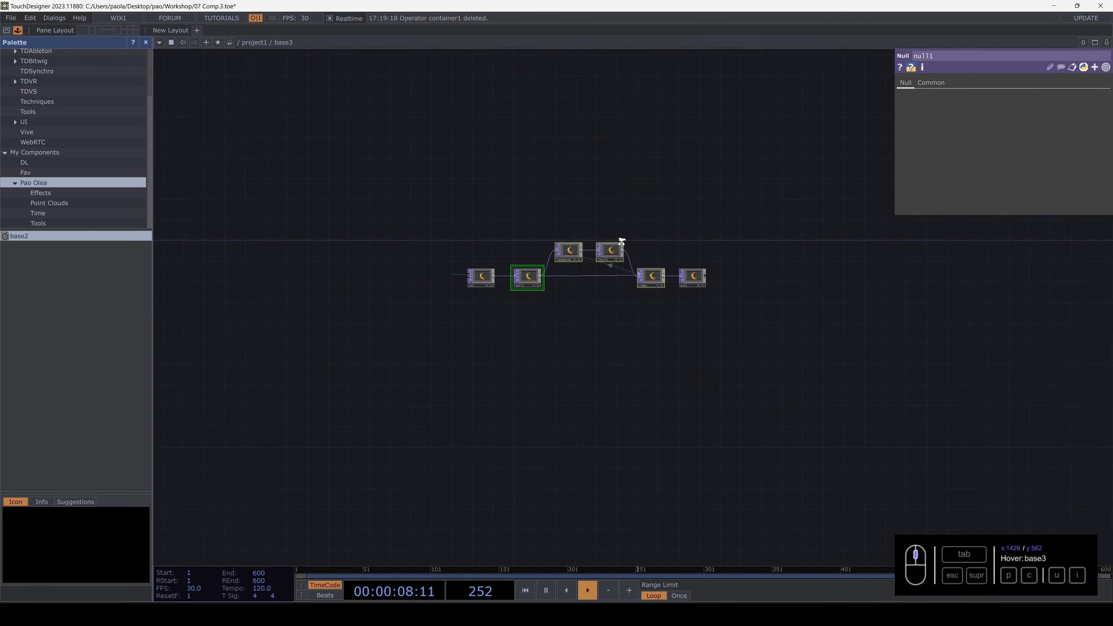
{"action": "scroll", "coordinate": [548, 293], "scroll_direction": "down", "scroll_amount": 4}
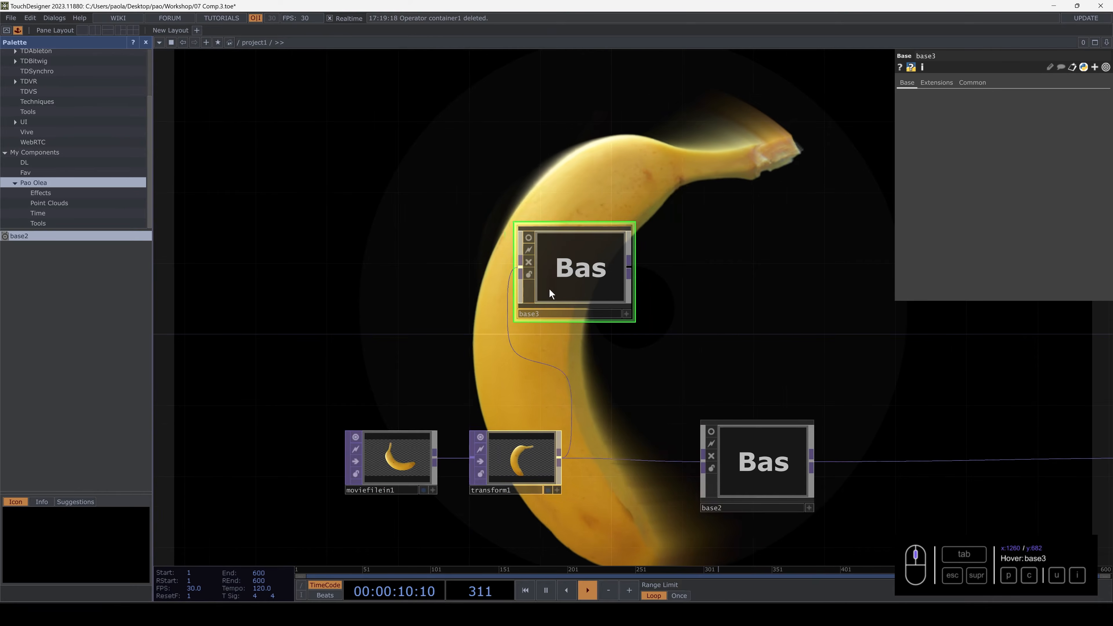
- Close the Palette and delete the base3 copy from project1
{"action": "left_click", "coordinate": [146, 42]}
{"action": "scroll", "coordinate": [552, 315], "scroll_direction": "down", "scroll_amount": 3}
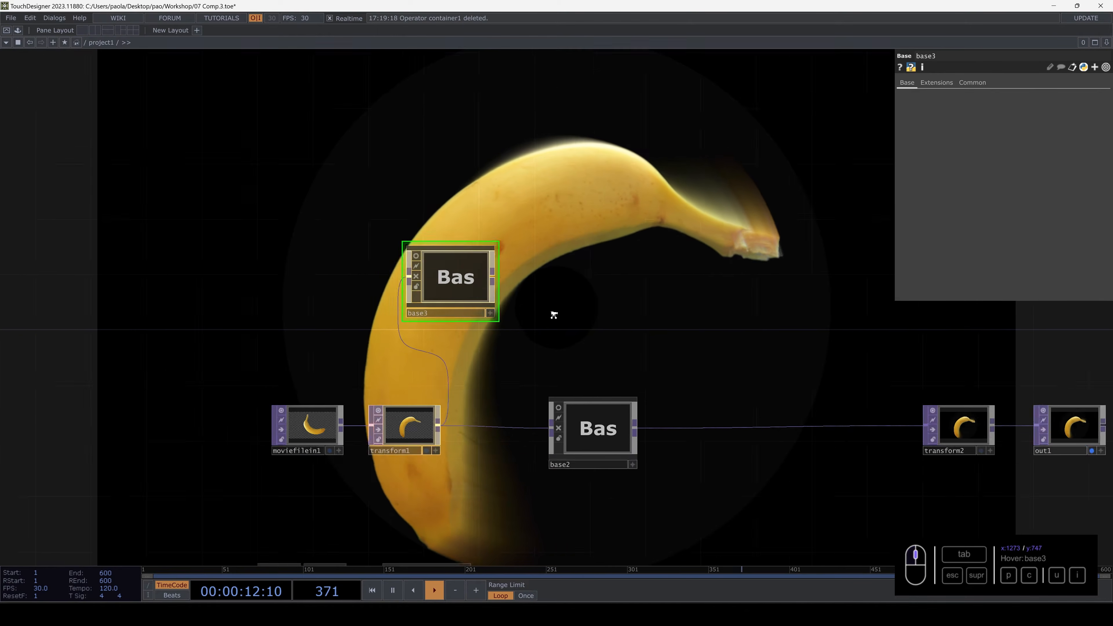
{"action": "left_click_drag", "start_coordinate": [580, 316], "coordinate": [454, 275]}
{"action": "key", "text": "Delete"}
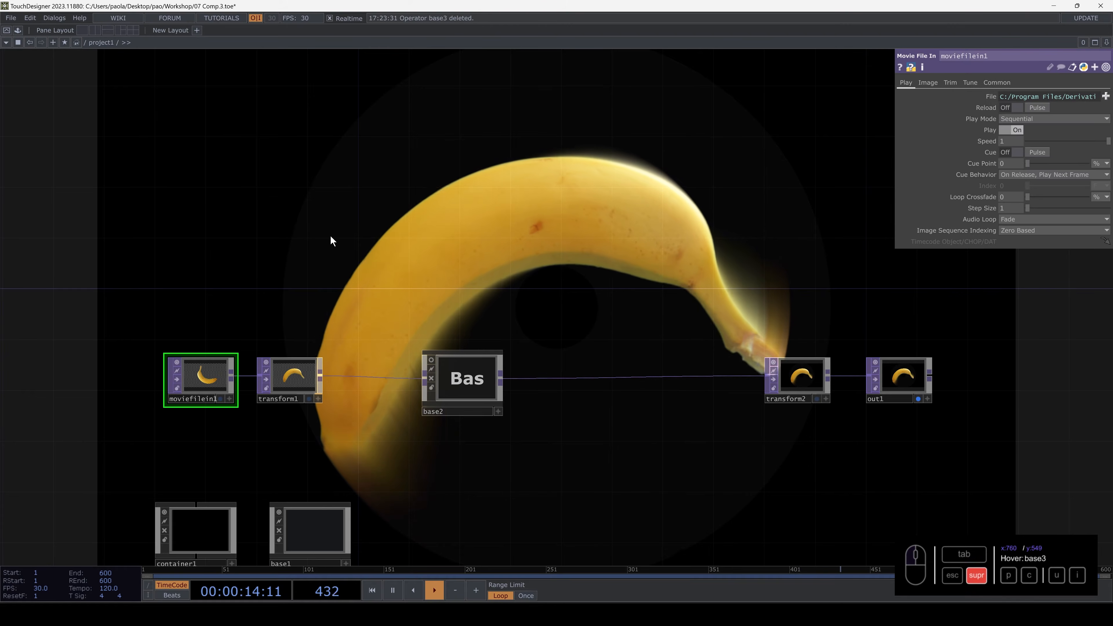
- Center base2 between transform1 and transform2, and set the opacity of level1 inside it to 0.962
{"action": "left_click_drag", "start_coordinate": [463, 394], "coordinate": [525, 388]}
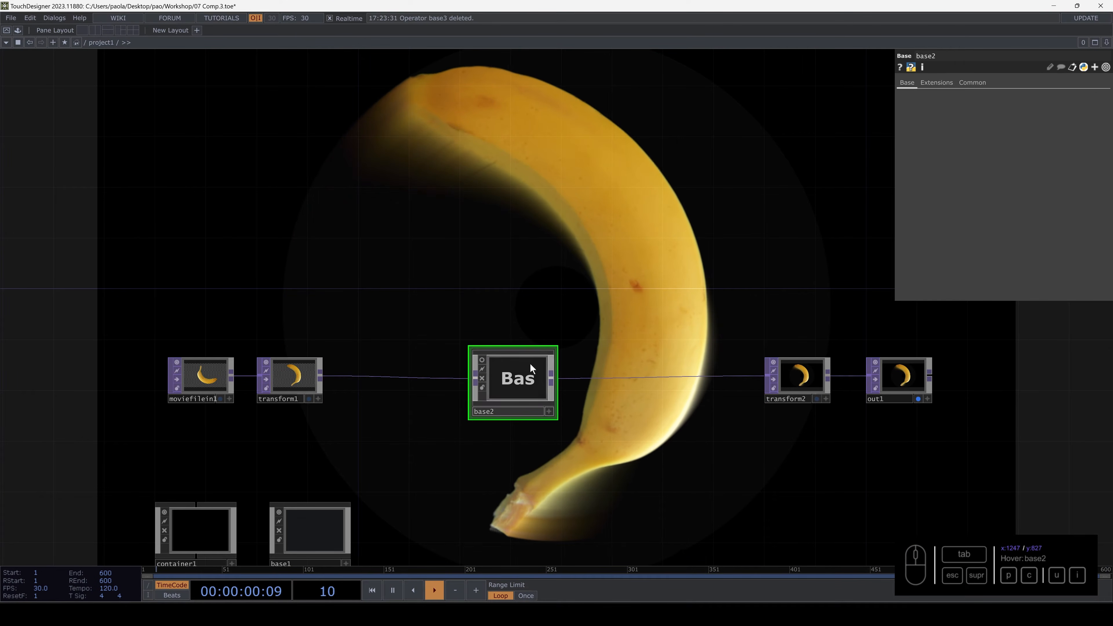
{"action": "key", "text": "i"}
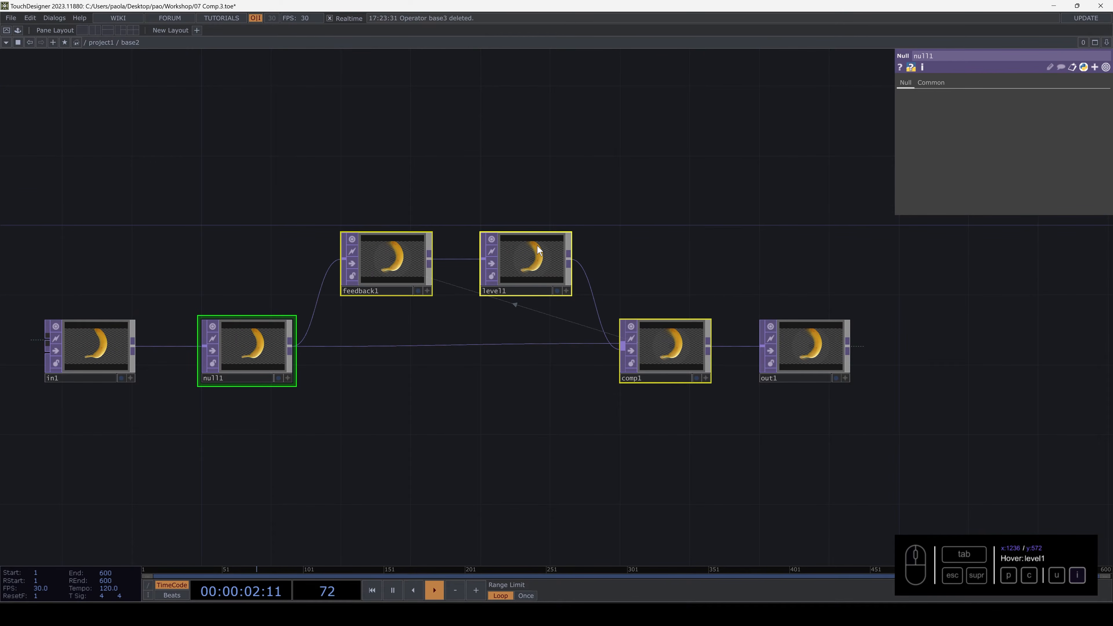
{"action": "left_click", "coordinate": [526, 261]}
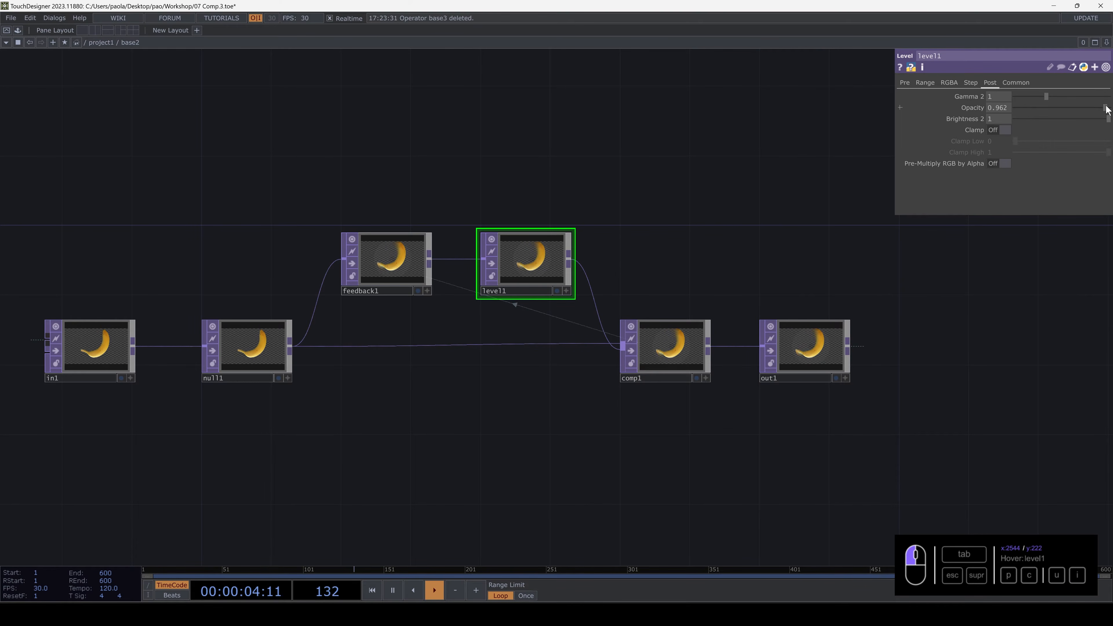
{"action": "key", "text": "u"}
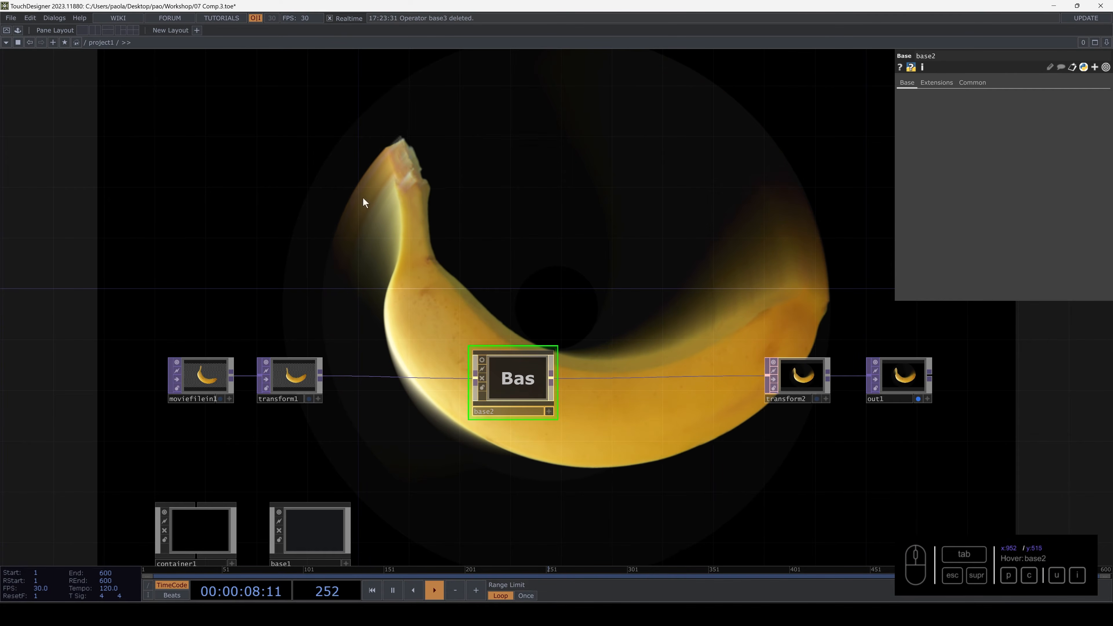
- Show project1 and the inside of base2 in side-by-side panes and set level1's opacity to 0.951
{"action": "left_click", "coordinate": [97, 30]}
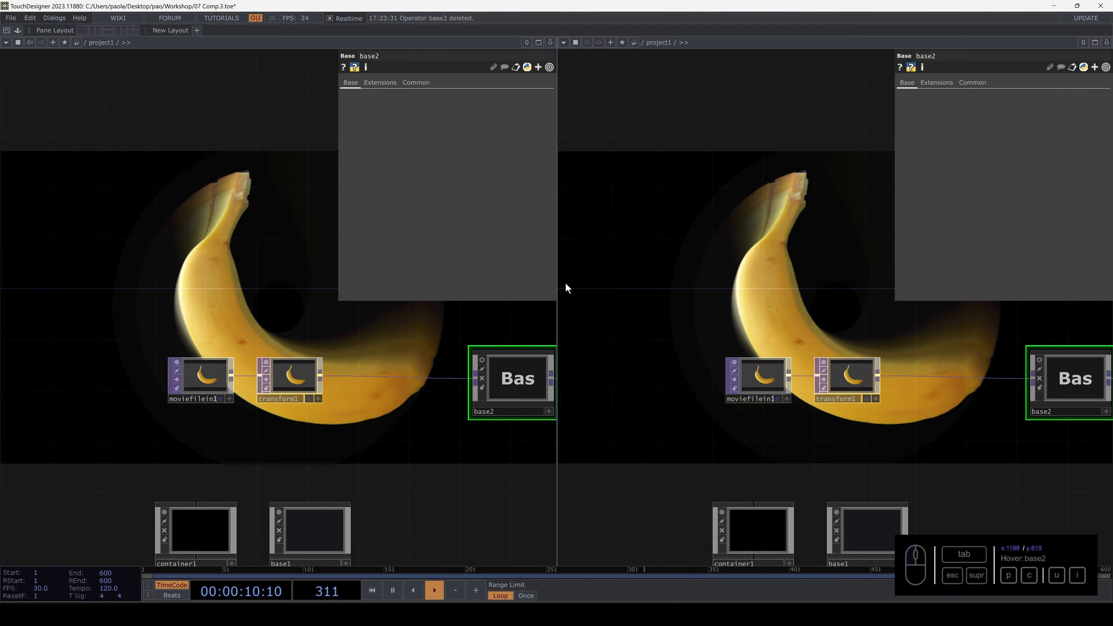
{"action": "key", "text": "i"}
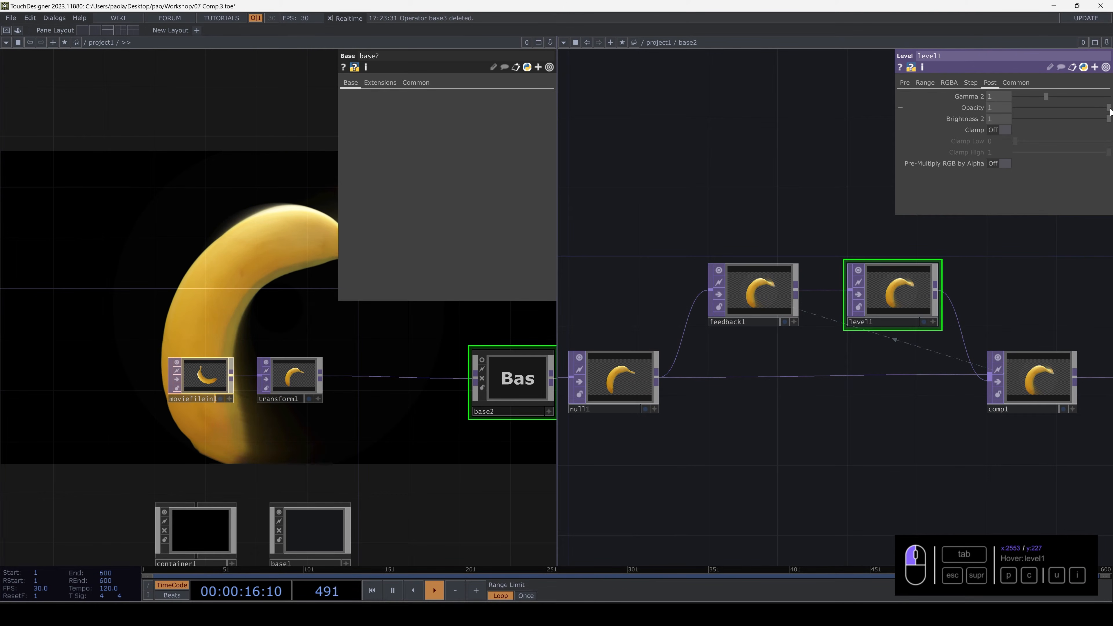
{"action": "key", "text": "p"}
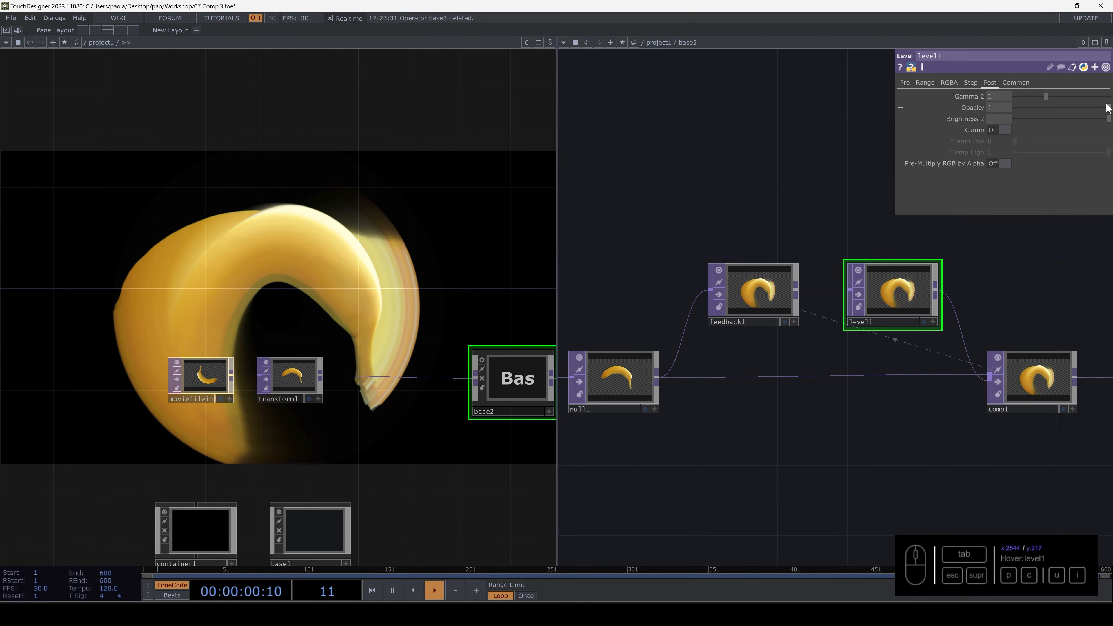
{"action": "left_click_drag", "start_coordinate": [1107, 108], "coordinate": [1104, 108]}
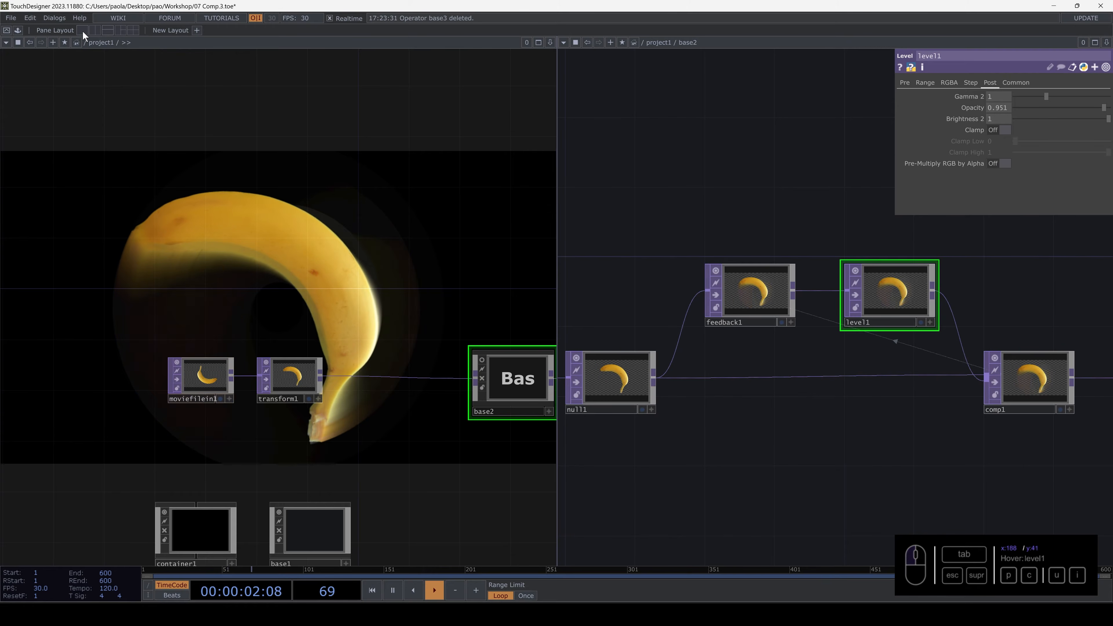
- Restore the single-pane layout and return from base2 to the project1 network
{"action": "left_click", "coordinate": [83, 30]}
{"action": "left_click_drag", "start_coordinate": [166, 139], "coordinate": [417, 175]}
{"action": "key", "text": "u"}
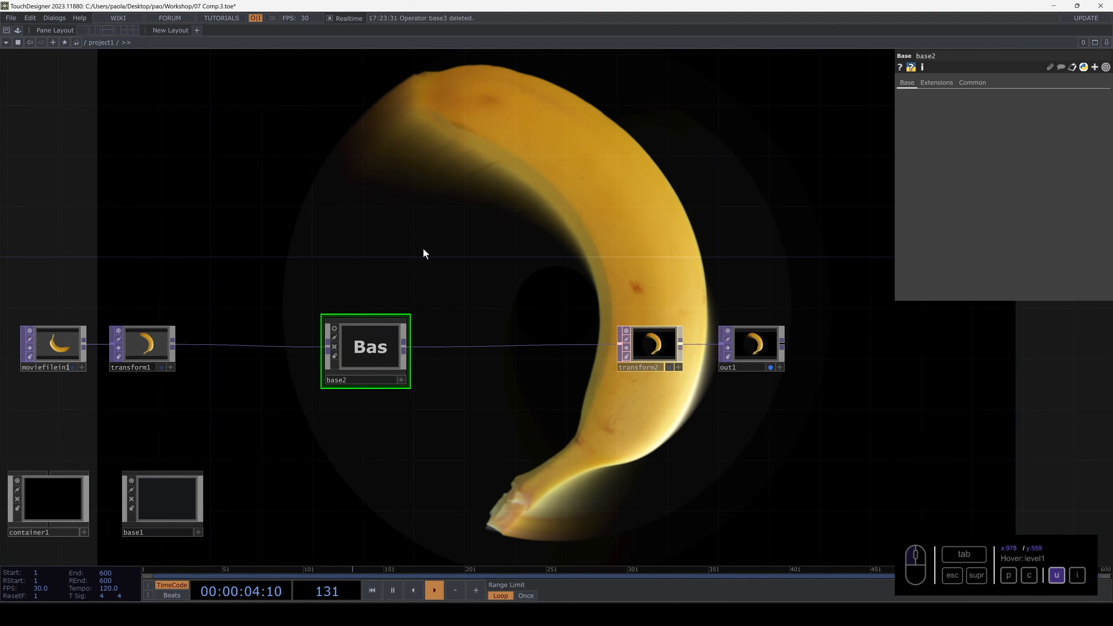
{"action": "left_click_drag", "start_coordinate": [350, 360], "coordinate": [666, 302]}
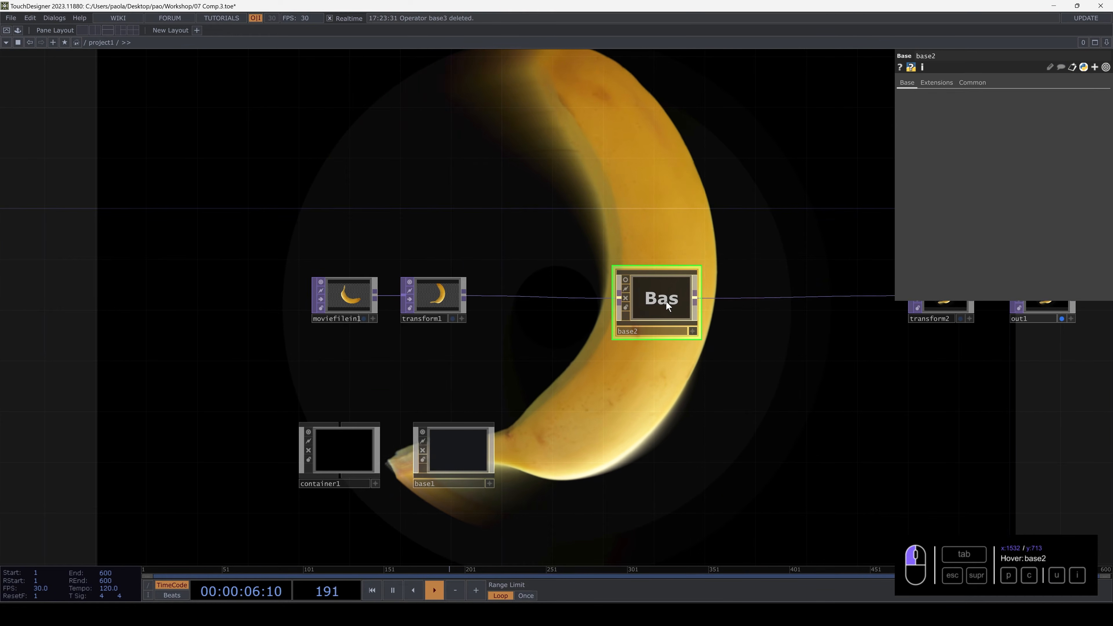
{"action": "key", "text": "i"}
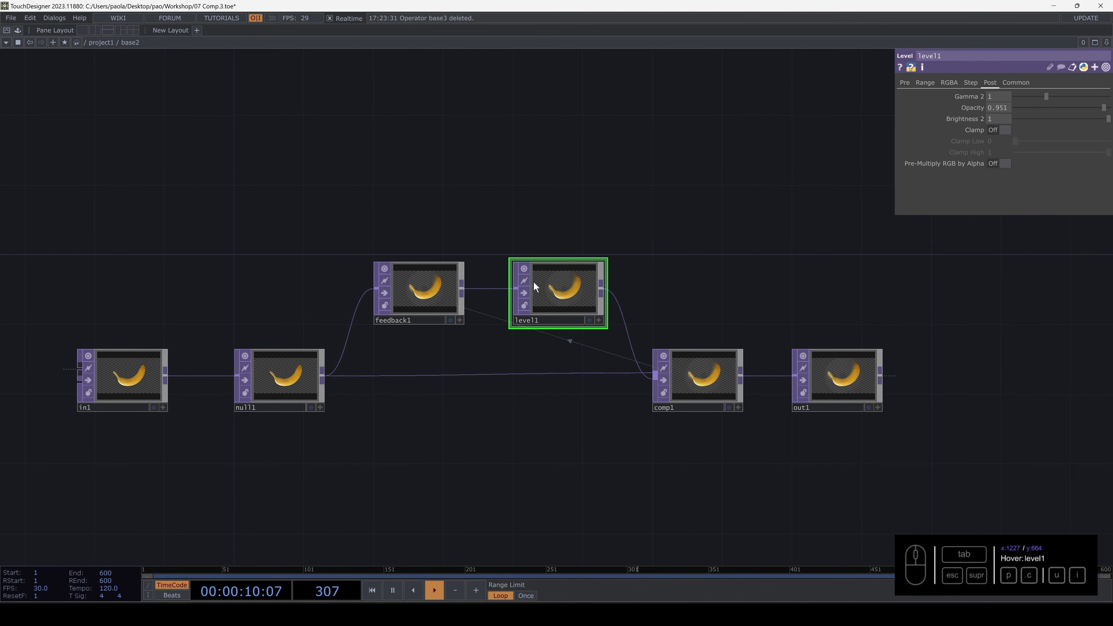
{"action": "key", "text": "u"}
{"action": "left_click_drag", "start_coordinate": [565, 257], "coordinate": [490, 238]}
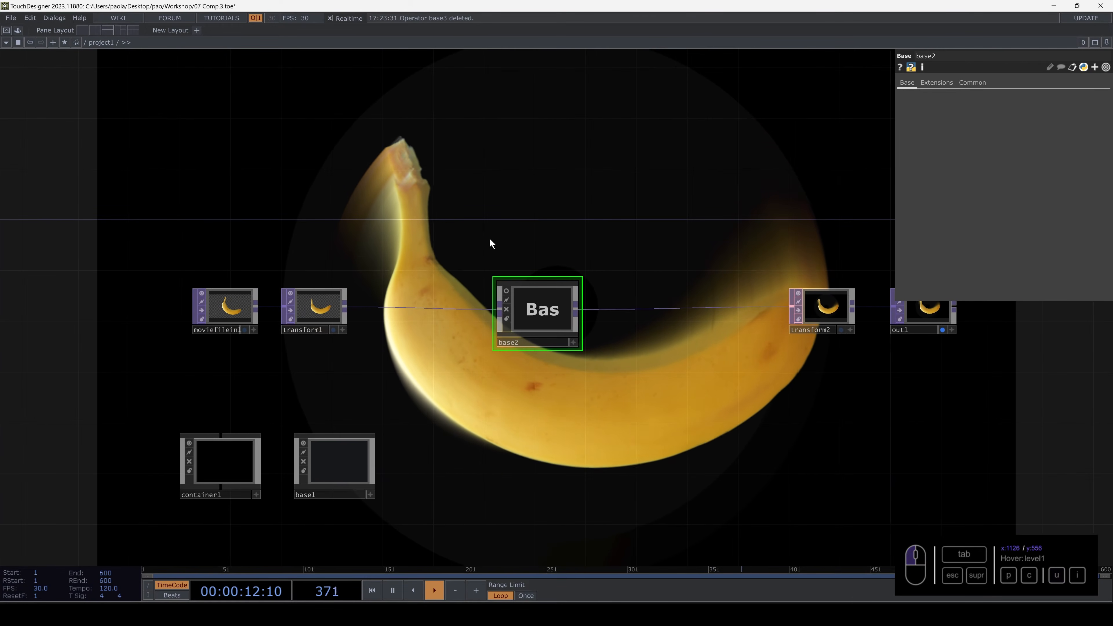
- Open the Component Editor for base2 and add a custom parameter page named General
{"action": "right_click", "coordinate": [551, 304]}
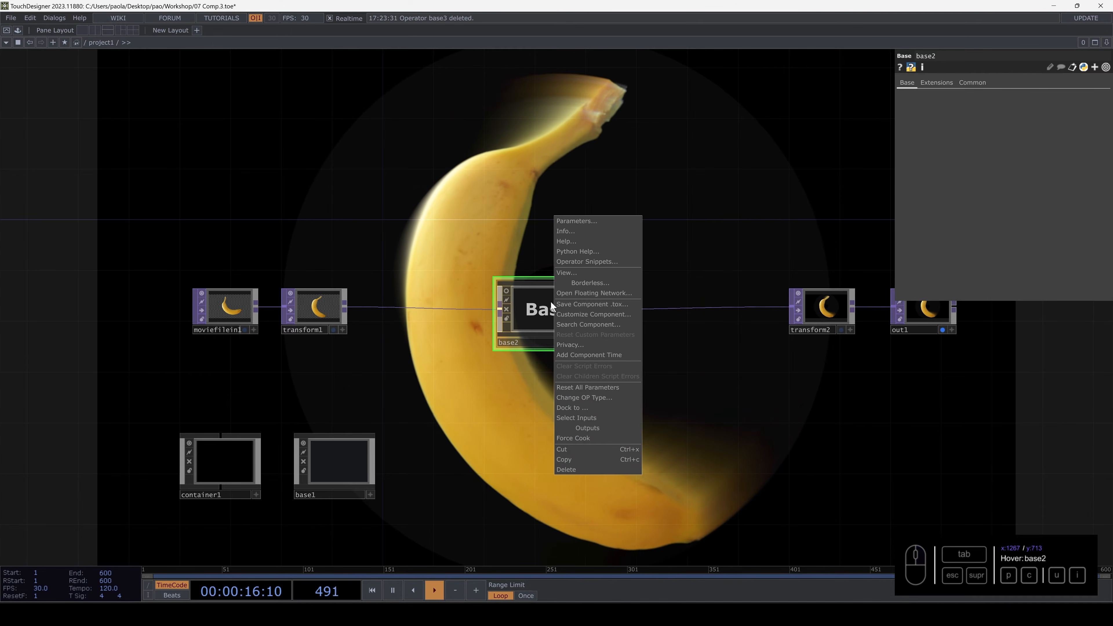
{"action": "left_click", "coordinate": [567, 316]}
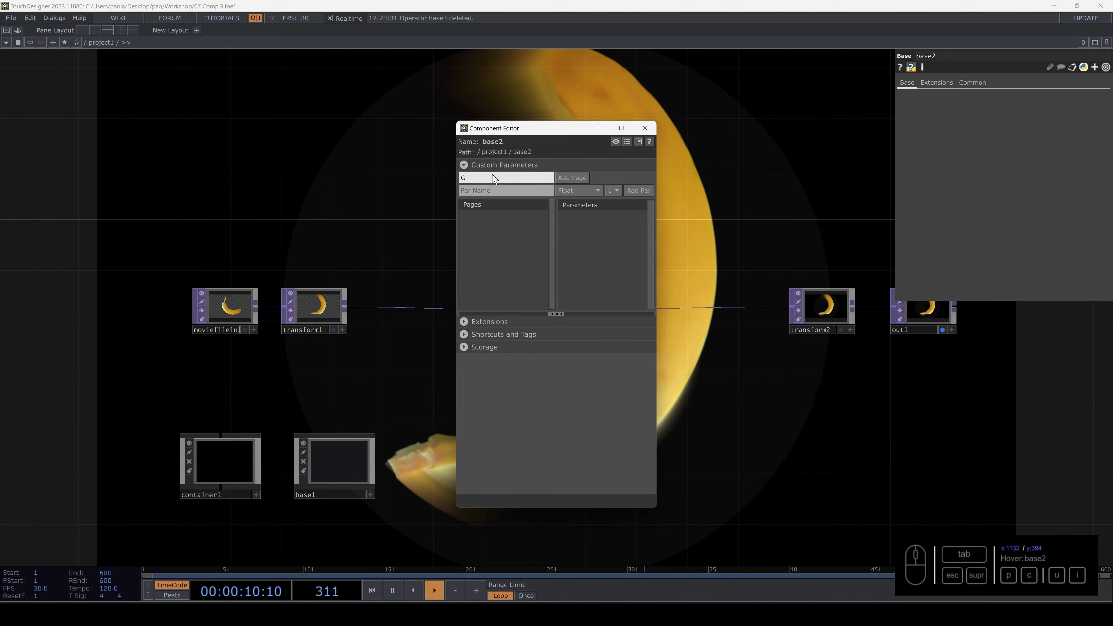
{"action": "left_click", "coordinate": [570, 178]}
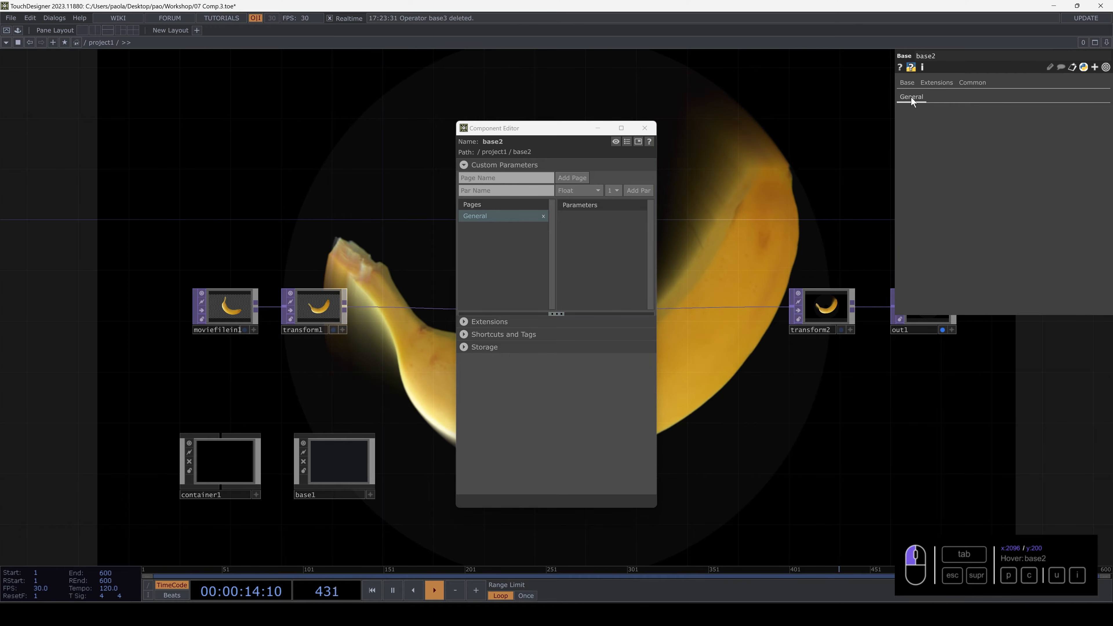
{"action": "left_click_drag", "start_coordinate": [548, 132], "coordinate": [696, 139]}
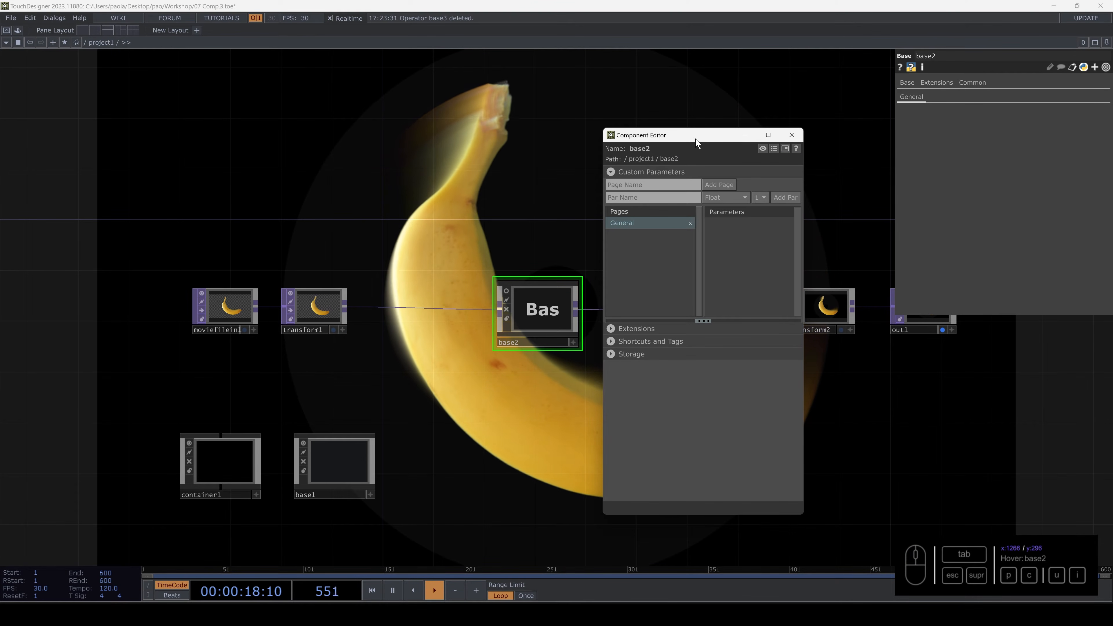
- Add a Float custom parameter named Opacity to base2's General page and close the Component Editor
{"action": "left_click", "coordinate": [638, 196]}
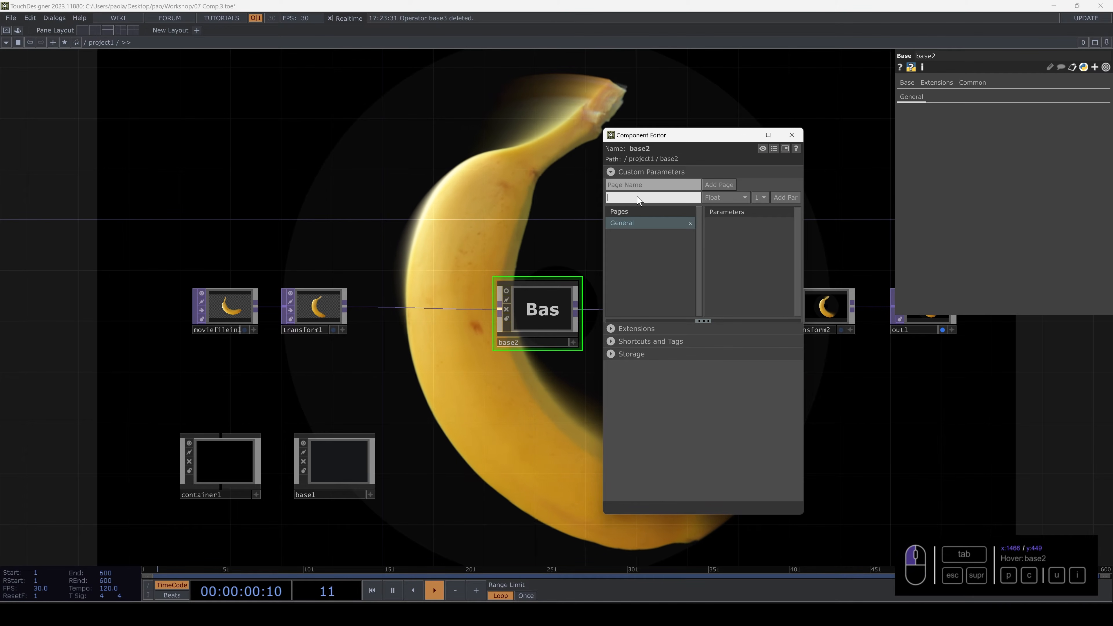
{"action": "type", "text": "Opacity"}
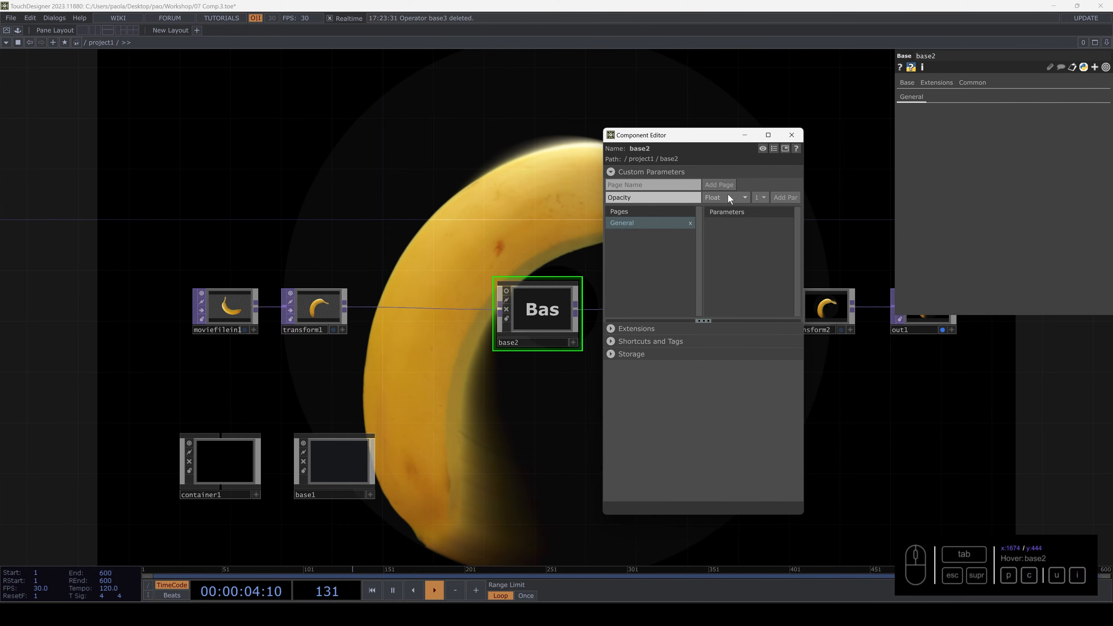
{"action": "left_click", "coordinate": [781, 198]}
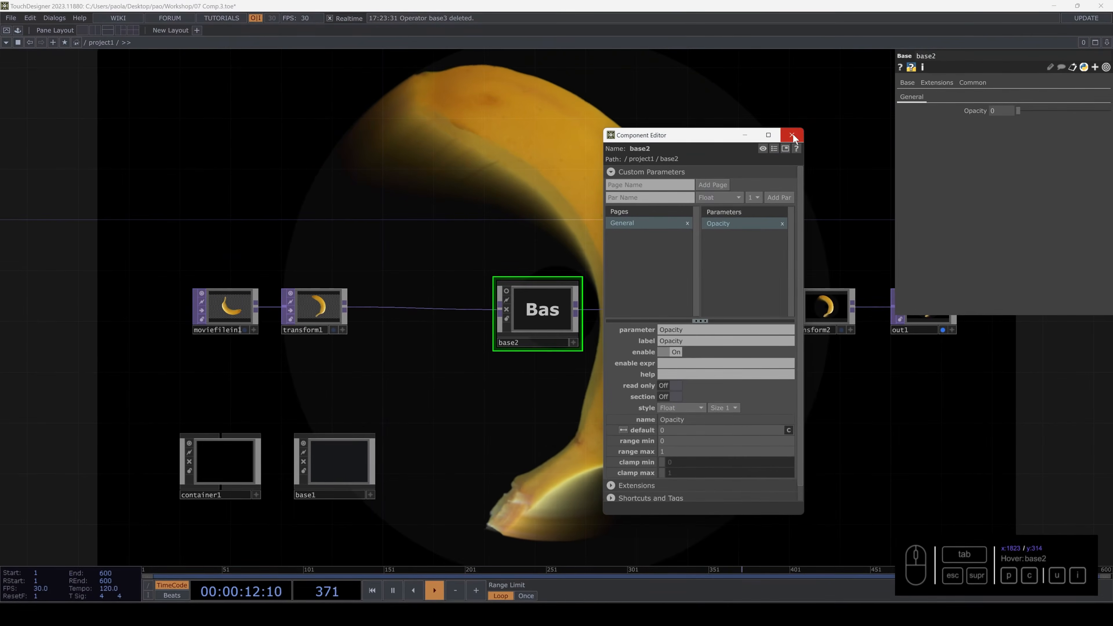
{"action": "left_click", "coordinate": [790, 132]}
- Bind the opacity of level1 inside base2 to base2's custom Opacity parameter, and set that parameter to 0.966 from project1
{"action": "right_click", "coordinate": [997, 108]}
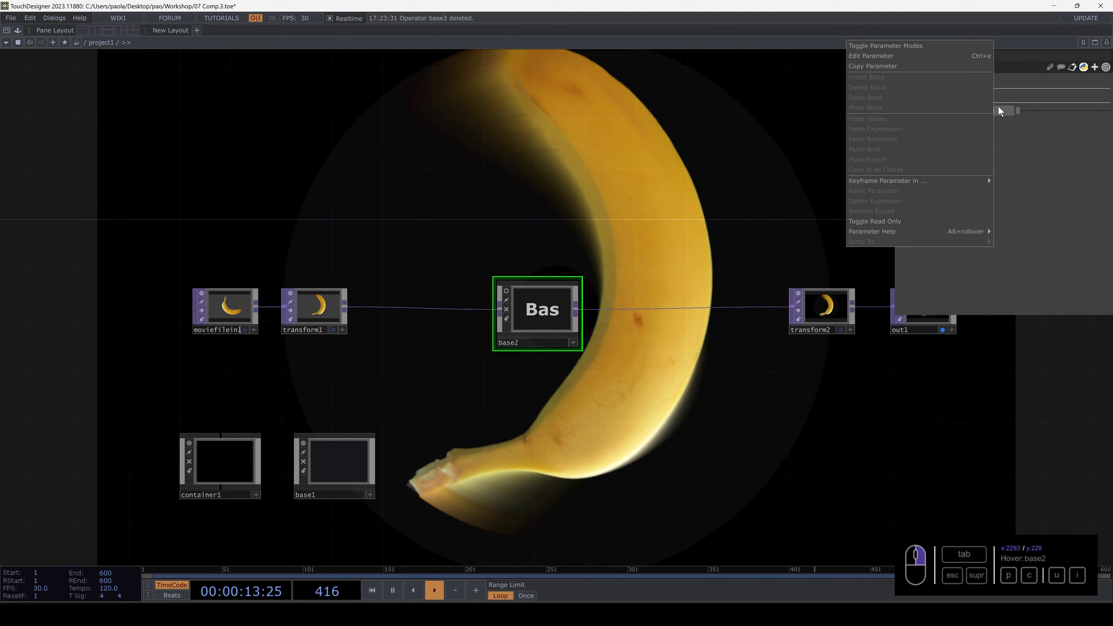
{"action": "left_click", "coordinate": [927, 65]}
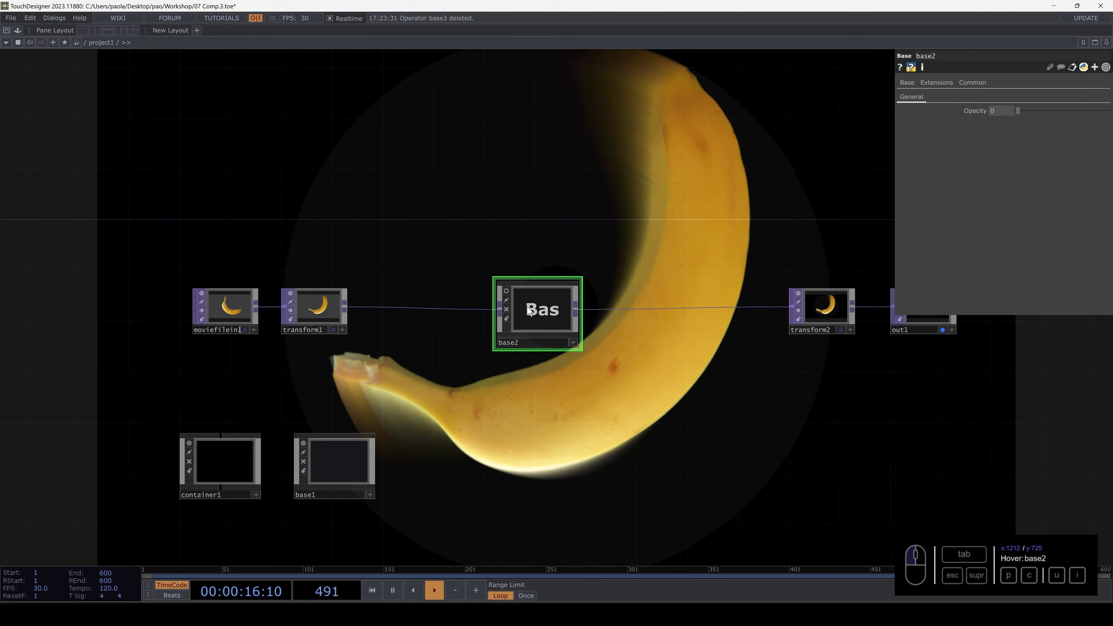
{"action": "key", "text": "i"}
{"action": "right_click", "coordinate": [998, 109]}
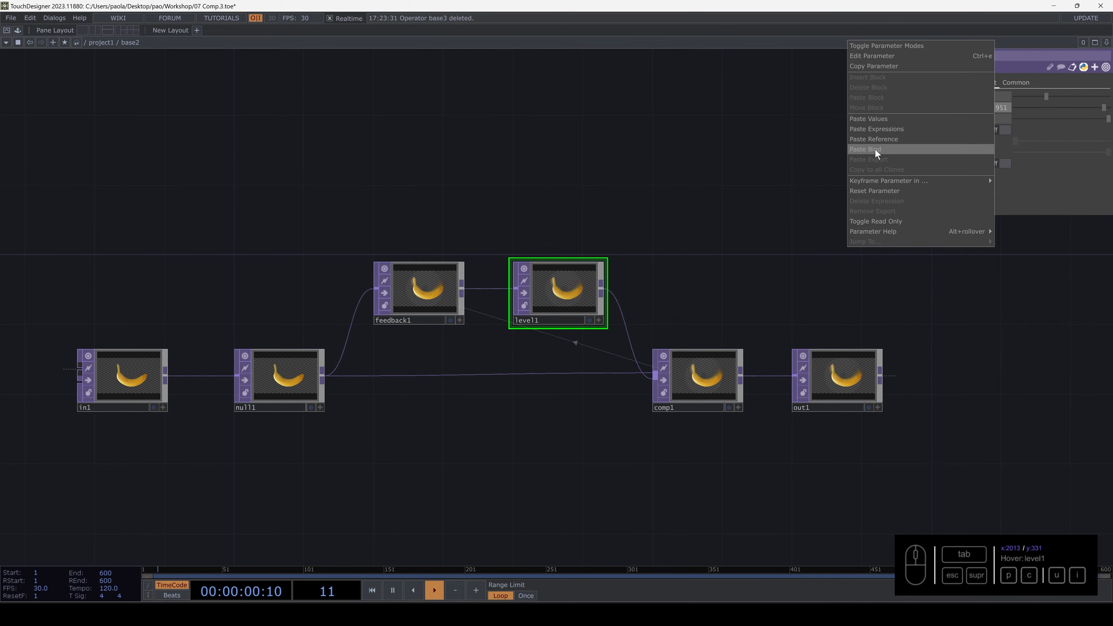
{"action": "key", "text": "u"}
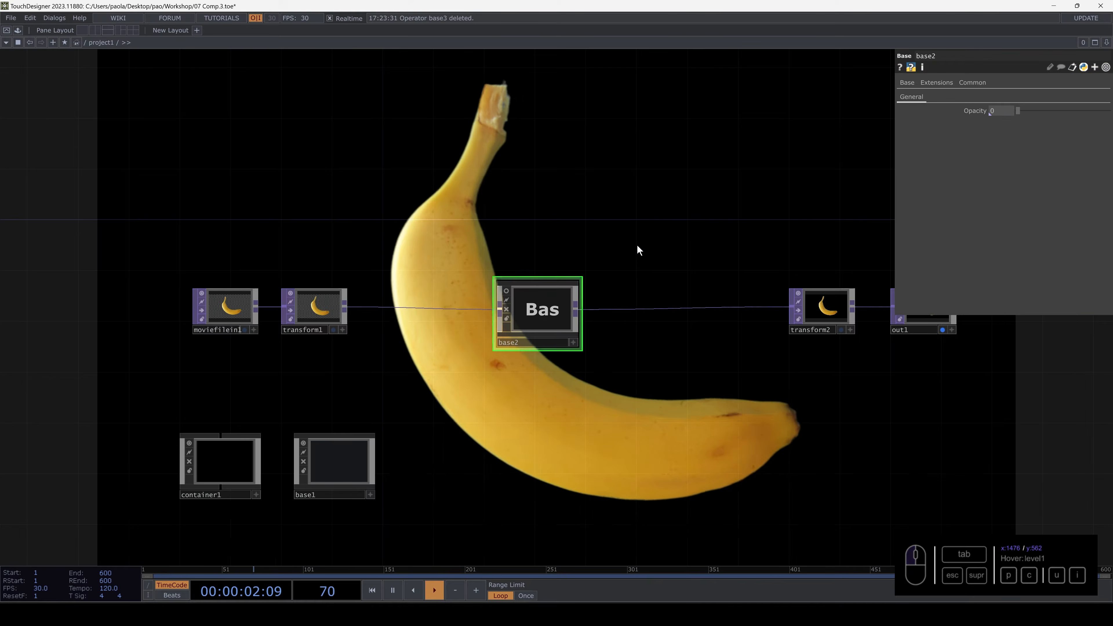
{"action": "left_click_drag", "start_coordinate": [617, 274], "coordinate": [579, 324]}
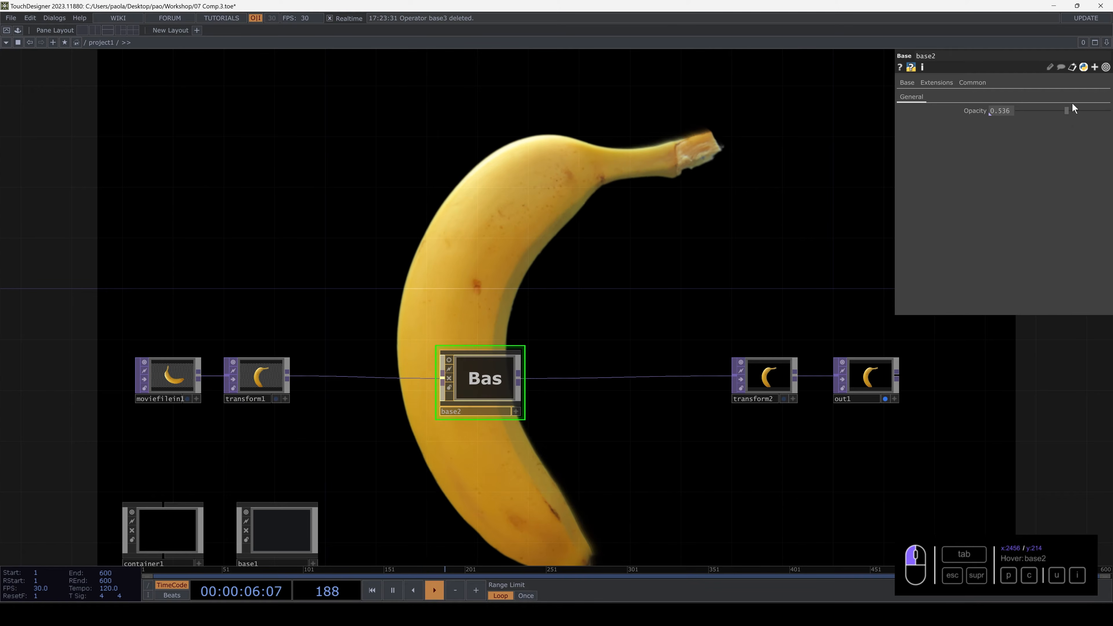
{"action": "left_click_drag", "start_coordinate": [1104, 108], "coordinate": [1108, 119]}
- Show project1 and the inside of base2 in side-by-side panes and set base2's Opacity to 0.491
{"action": "left_click", "coordinate": [93, 30]}
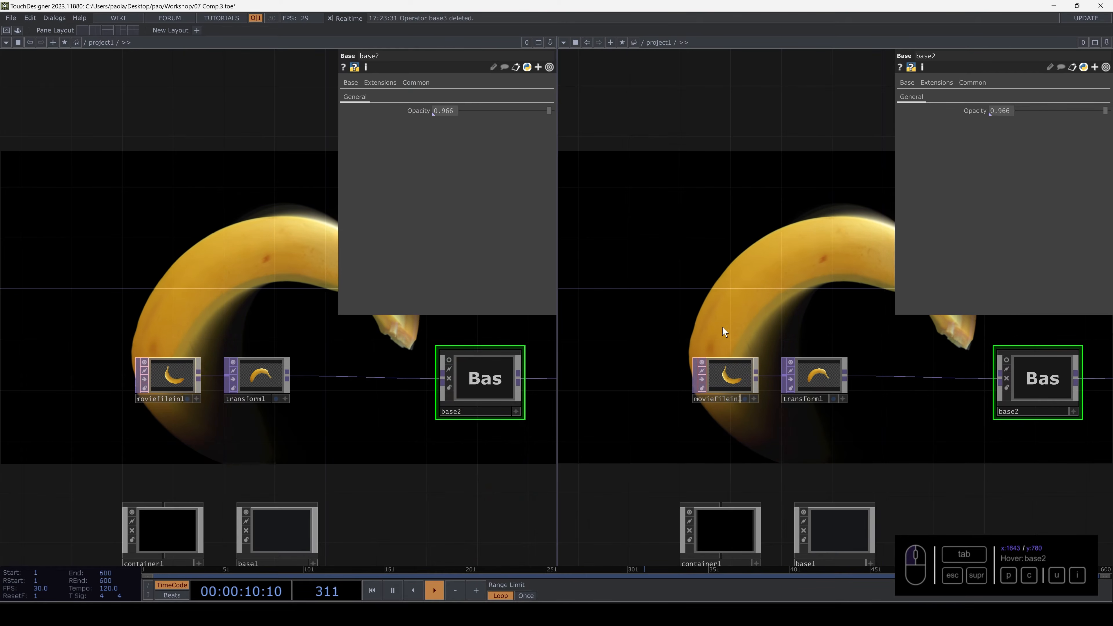
{"action": "key", "text": "i"}
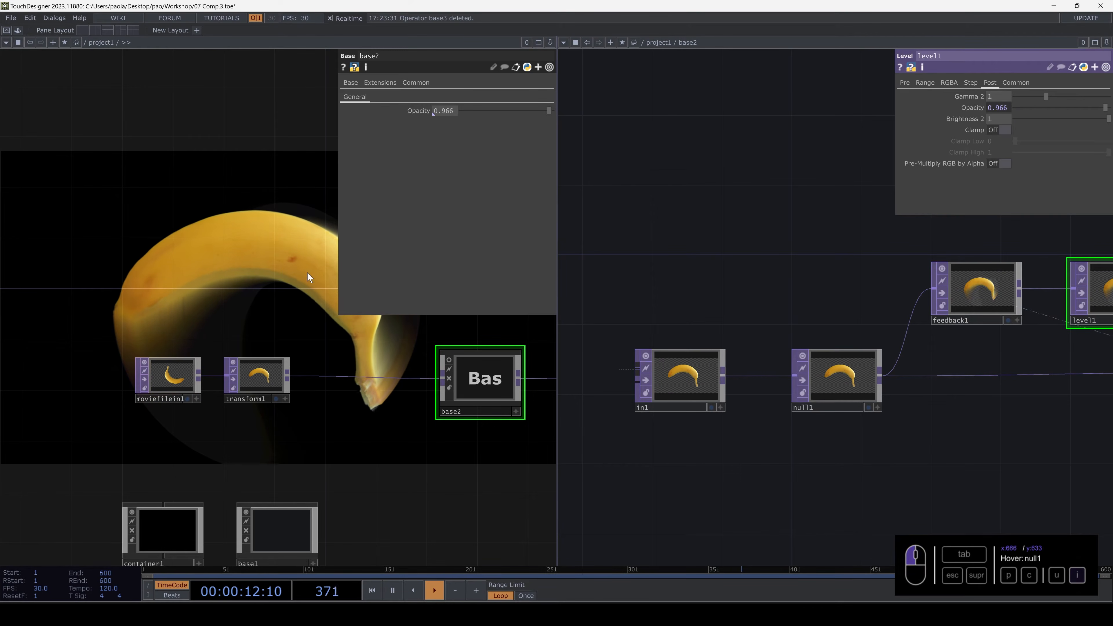
{"action": "key", "text": "p"}
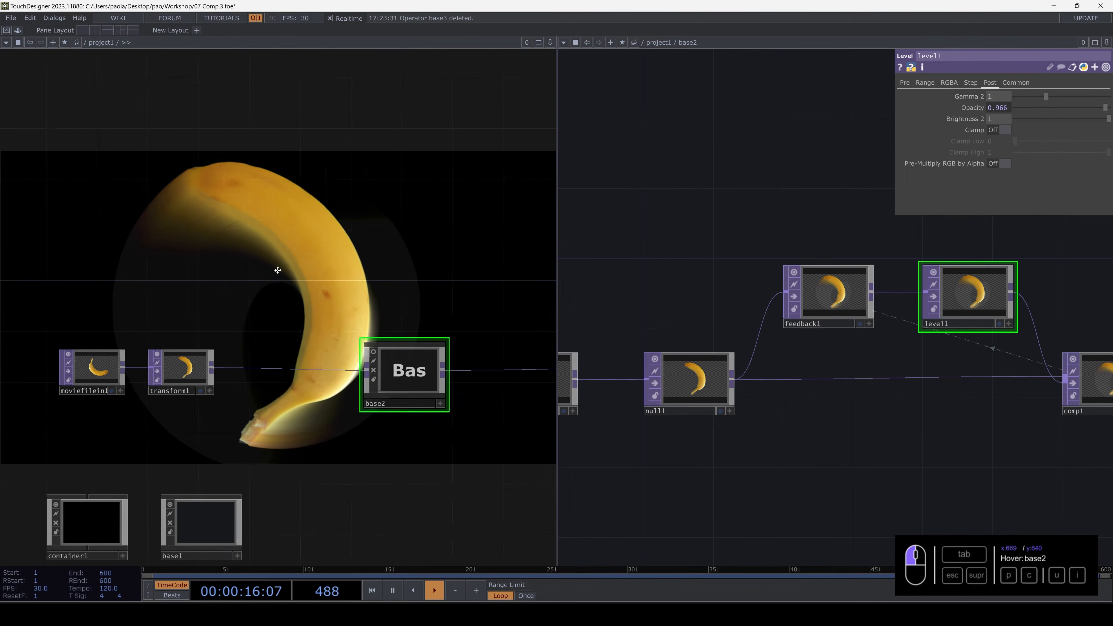
{"action": "key", "text": "p"}
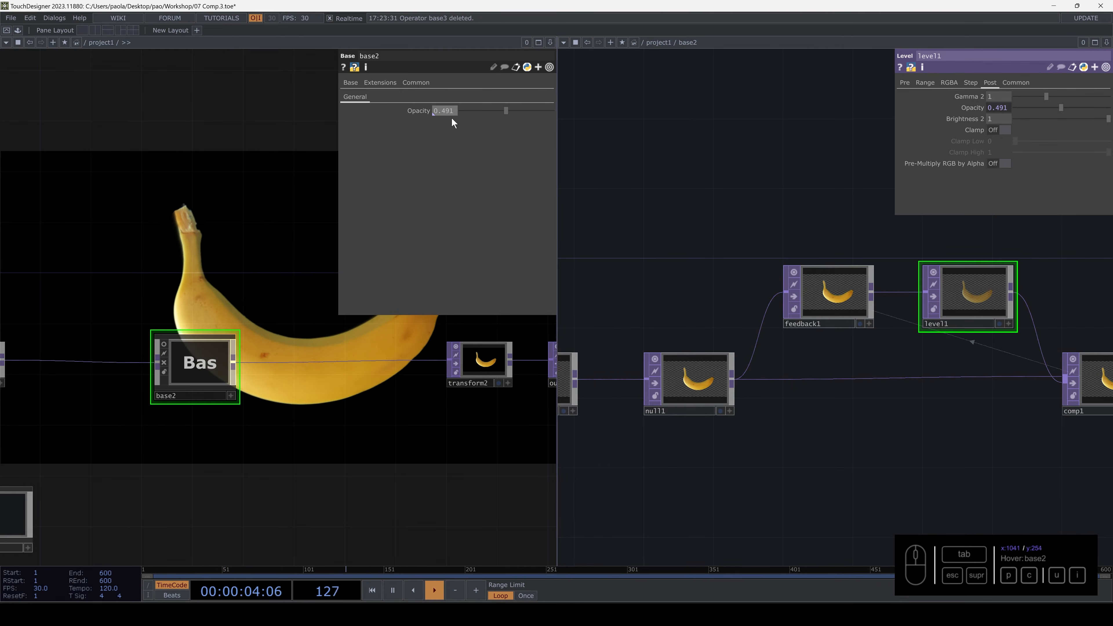
- Try a reference link from level1's opacity to base2's Opacity, setting base2 to 0.291 and level1 to 0.373
{"action": "right_click", "coordinate": [1002, 106]}
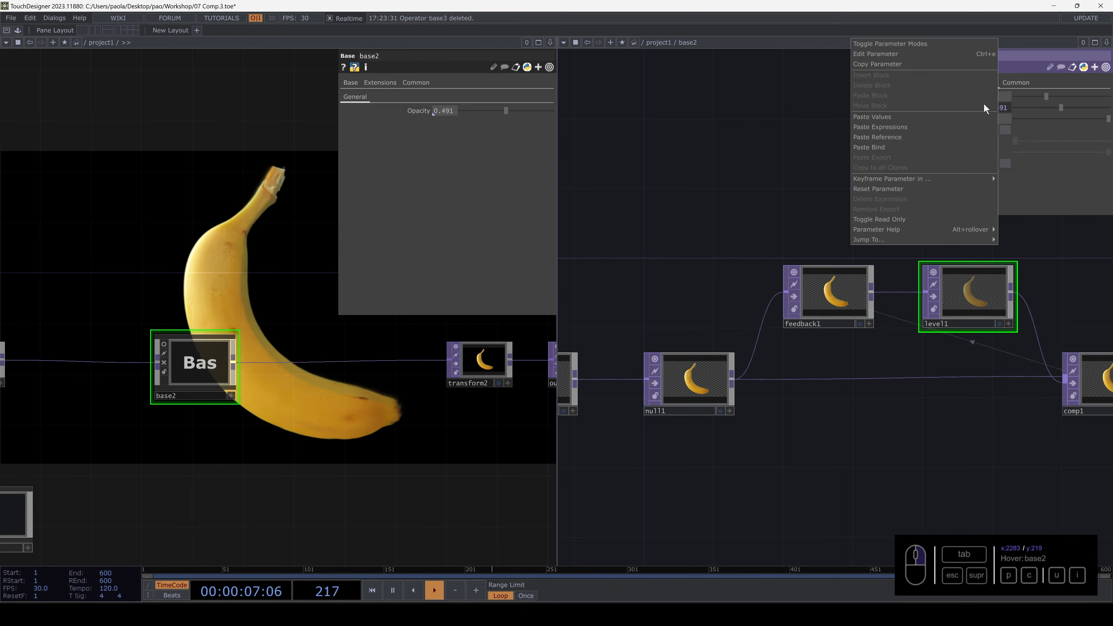
{"action": "left_click", "coordinate": [890, 139]}
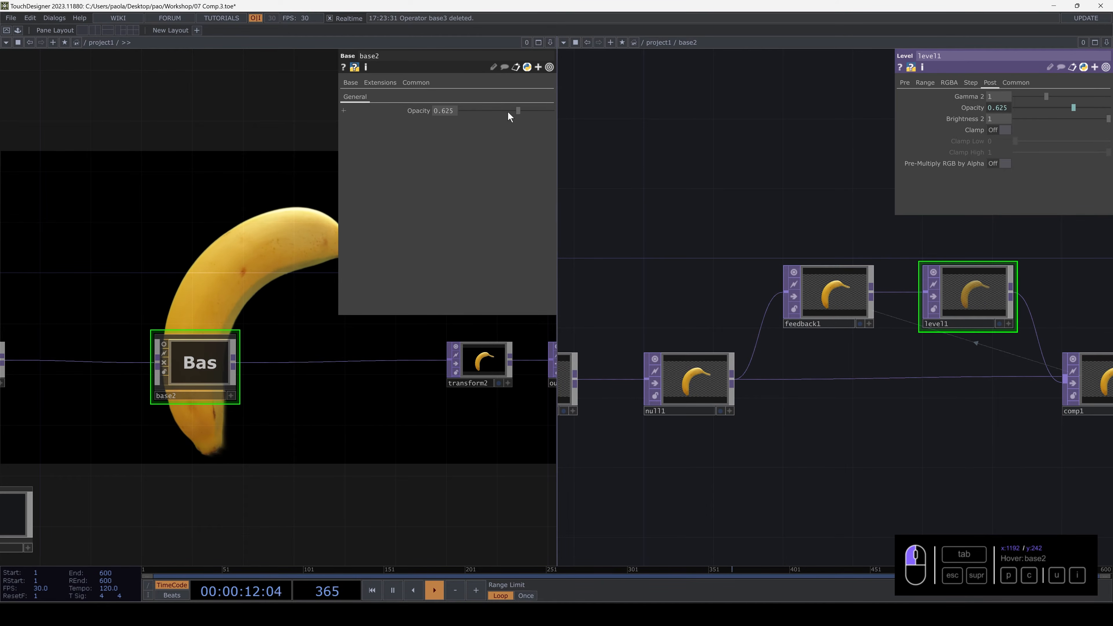
{"action": "left_click_drag", "start_coordinate": [494, 111], "coordinate": [496, 114]}
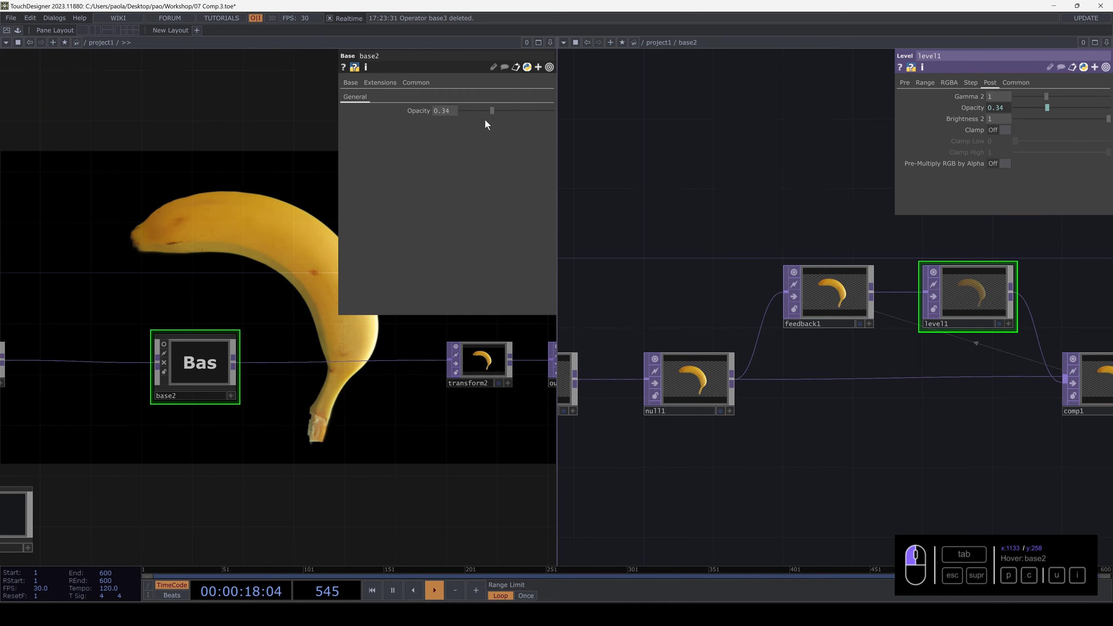
{"action": "left_click_drag", "start_coordinate": [480, 121], "coordinate": [477, 122]}
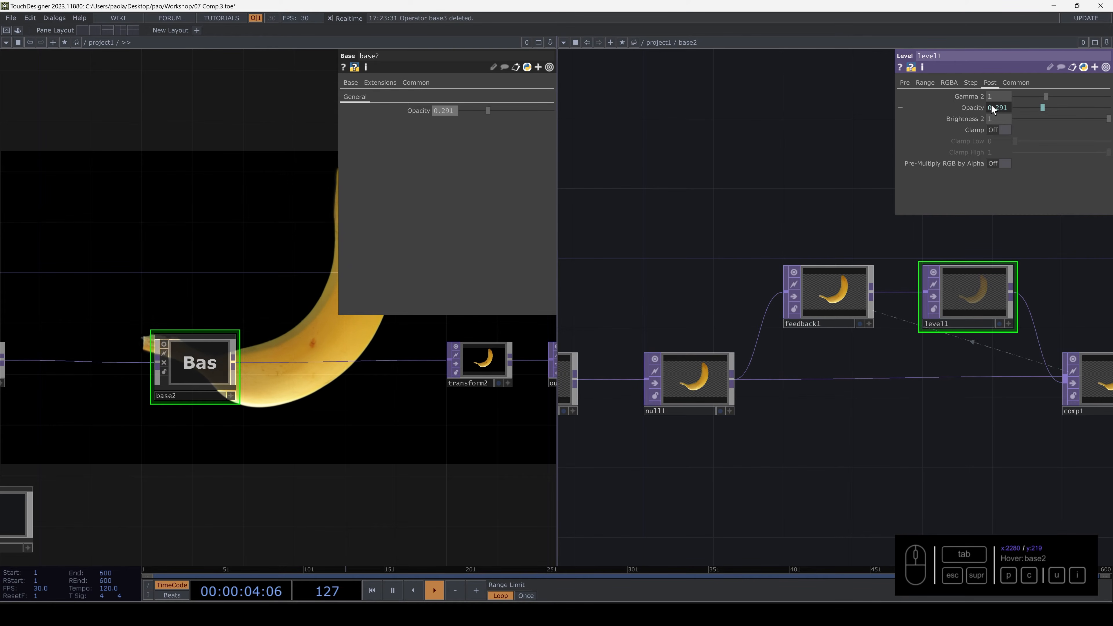
{"action": "left_click_drag", "start_coordinate": [1045, 108], "coordinate": [1053, 109]}
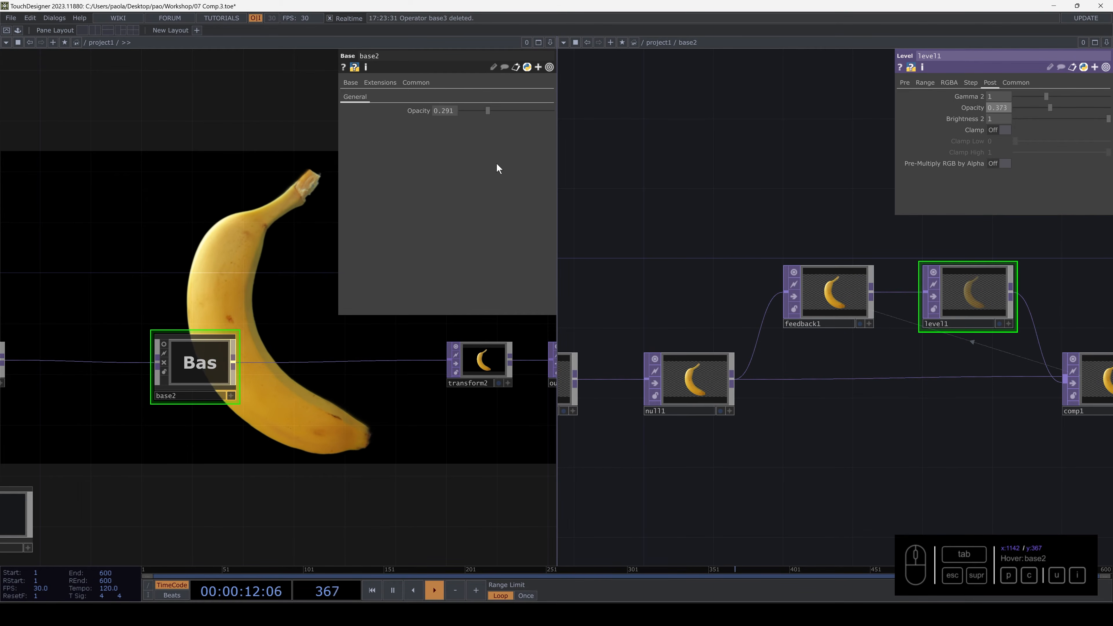
- Bind level1's opacity to base2's Opacity again, and adjust it to 0.385 on base2 and 0.347 on level1
{"action": "right_click", "coordinate": [994, 106]}
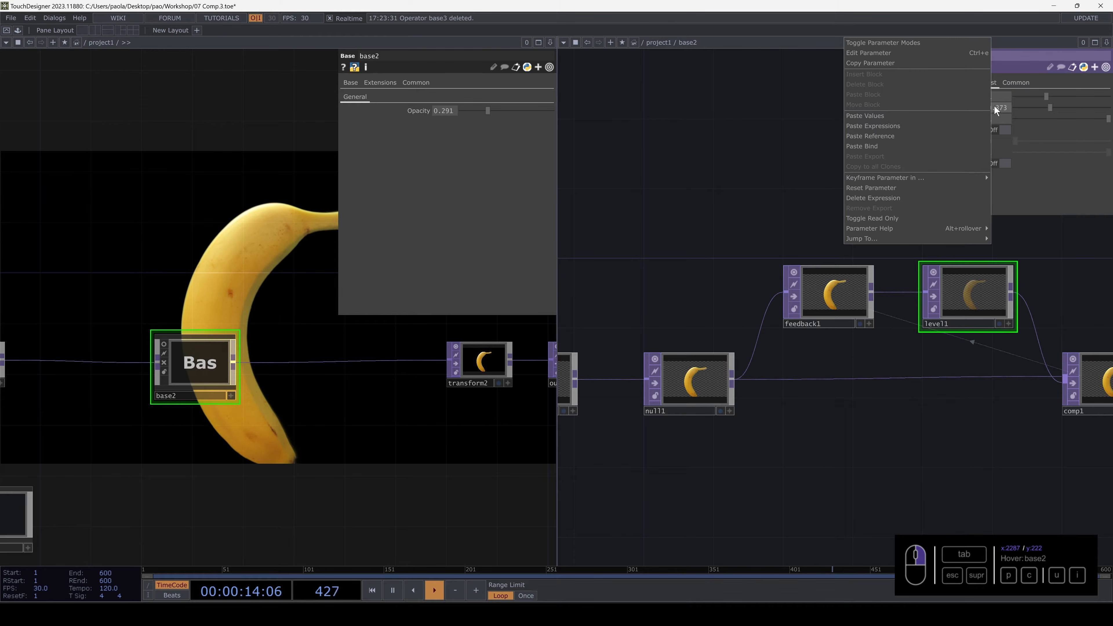
{"action": "left_click", "coordinate": [910, 143]}
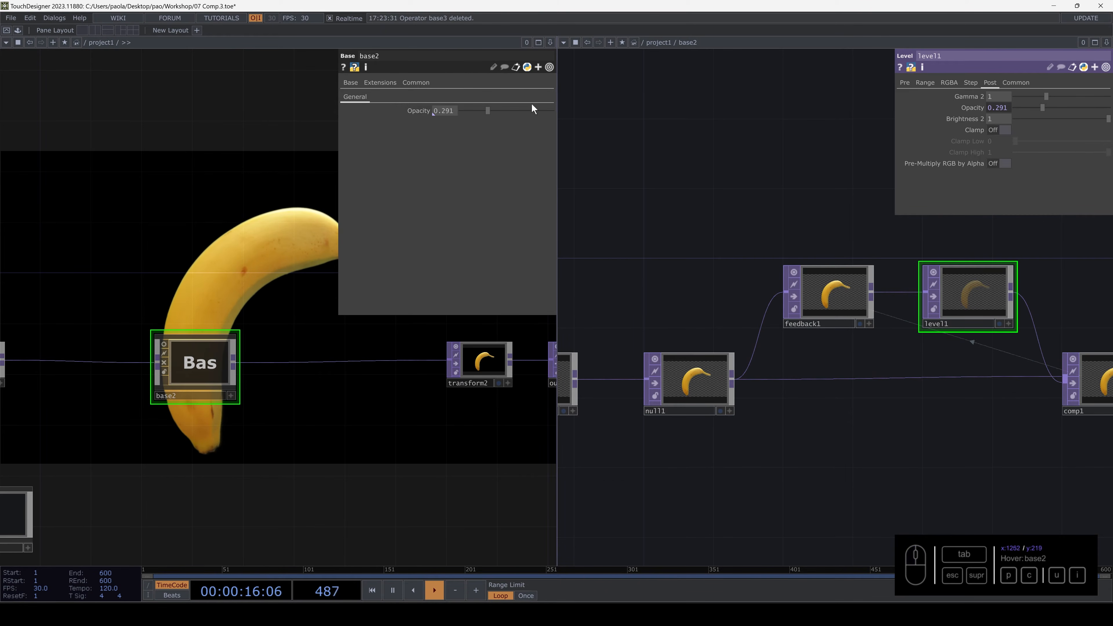
{"action": "mouse_move", "coordinate": [488, 108]}
{"action": "left_mouse_down"}
{"action": "mouse_move", "coordinate": [471, 107]}
{"action": "mouse_move", "coordinate": [512, 108]}
{"action": "mouse_move", "coordinate": [497, 105]}
{"action": "left_mouse_up"}
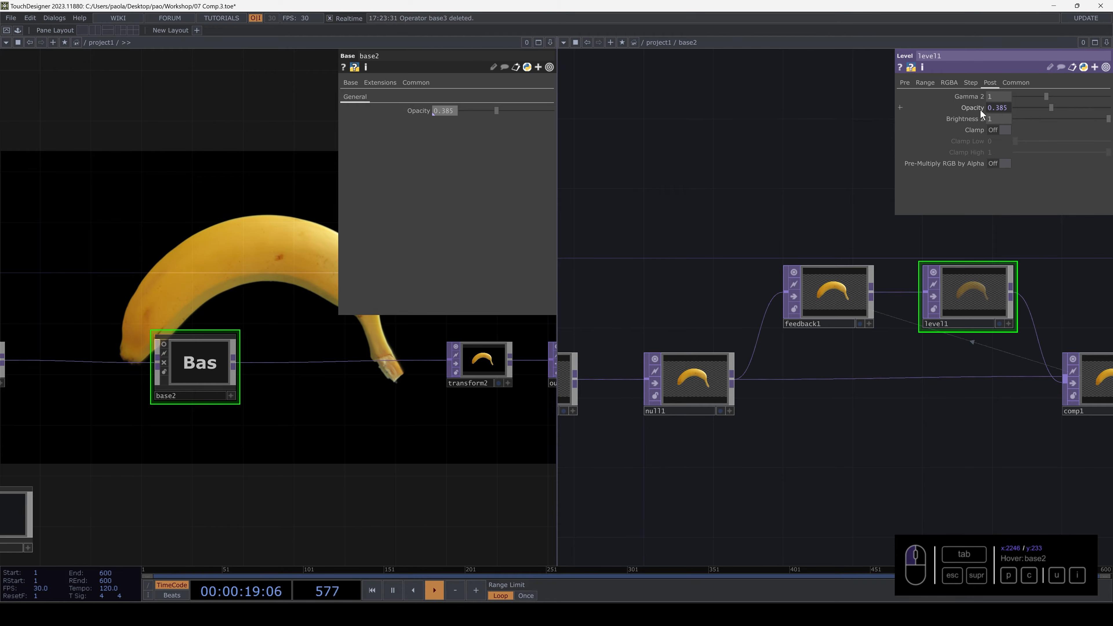
{"action": "left_click", "coordinate": [1047, 109]}
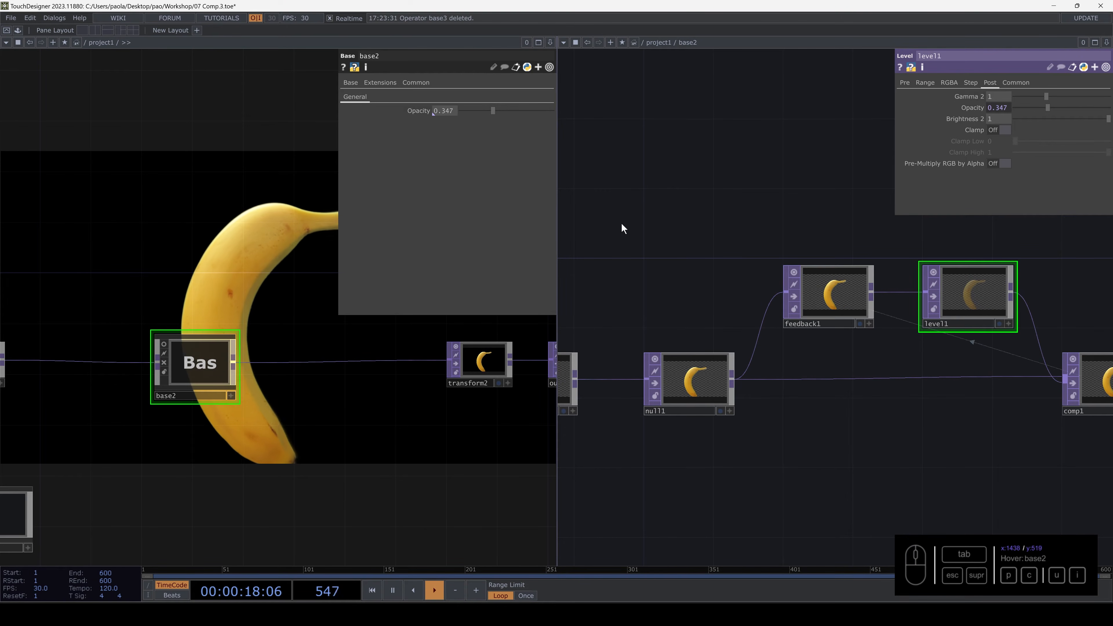
- Hide base2's parameters in the project1 pane
{"action": "key", "text": "p"}
{"action": "right_click", "coordinate": [195, 365]}
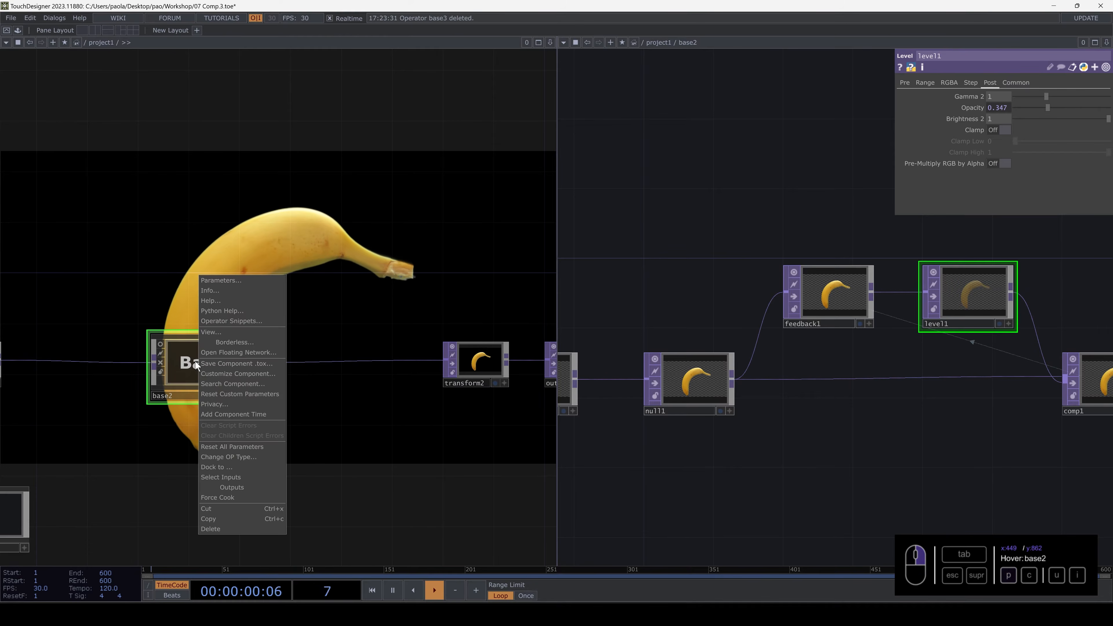
{"action": "left_click", "coordinate": [619, 230]}
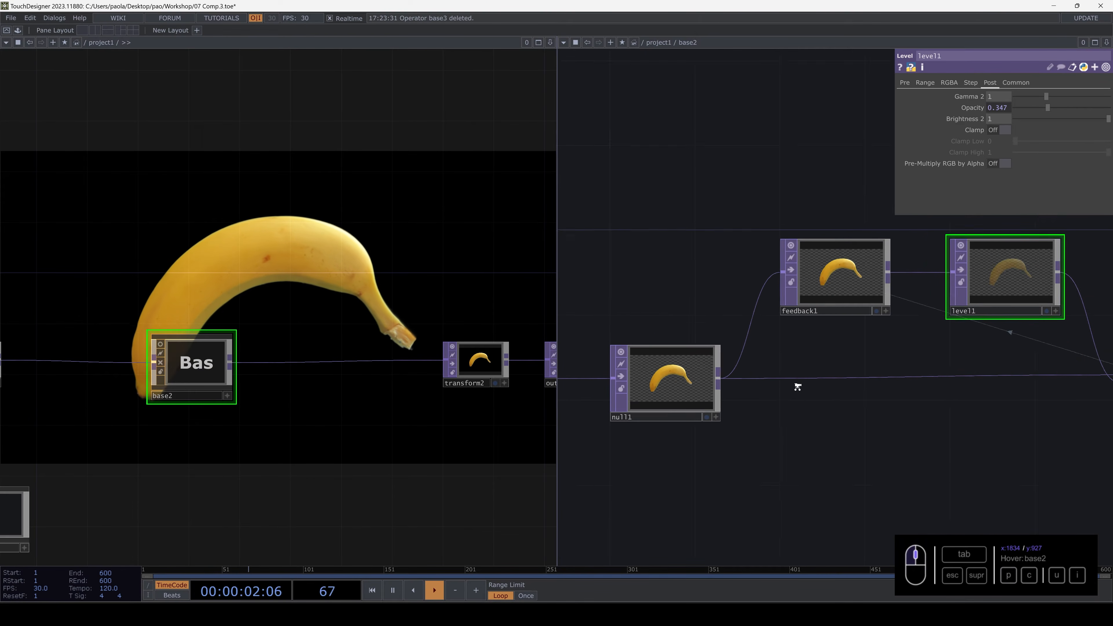
- Make room after feedback1 inside base2, insert a Transform operator between feedback1 and level1, and reselect level1
{"action": "scroll", "coordinate": [767, 342], "scroll_direction": "down", "scroll_amount": 5}
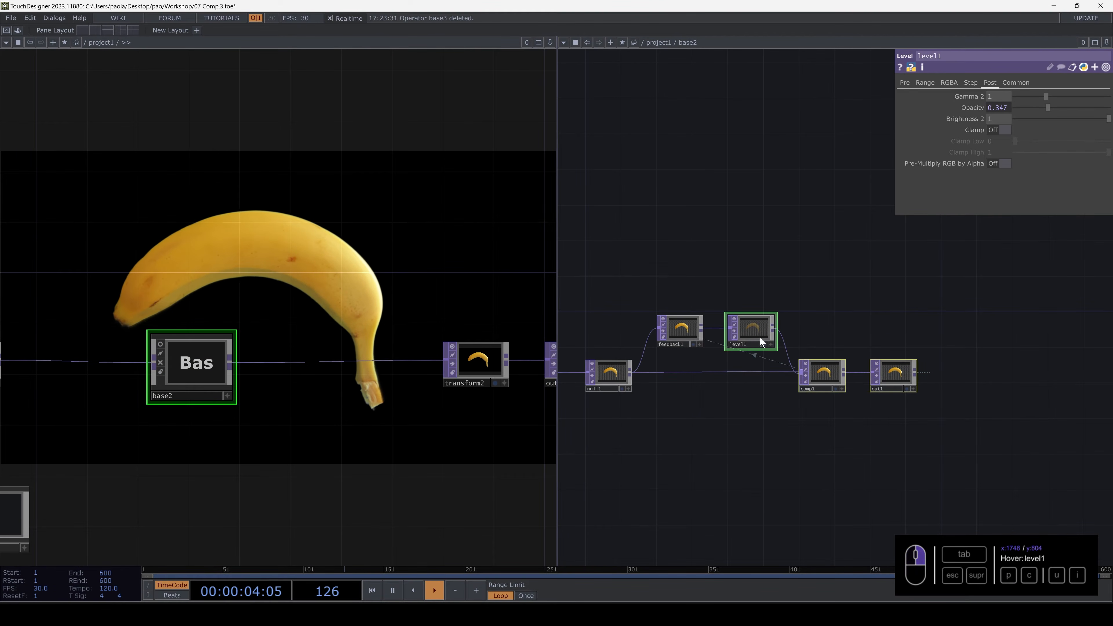
{"action": "left_click_drag", "start_coordinate": [759, 337], "coordinate": [854, 338]}
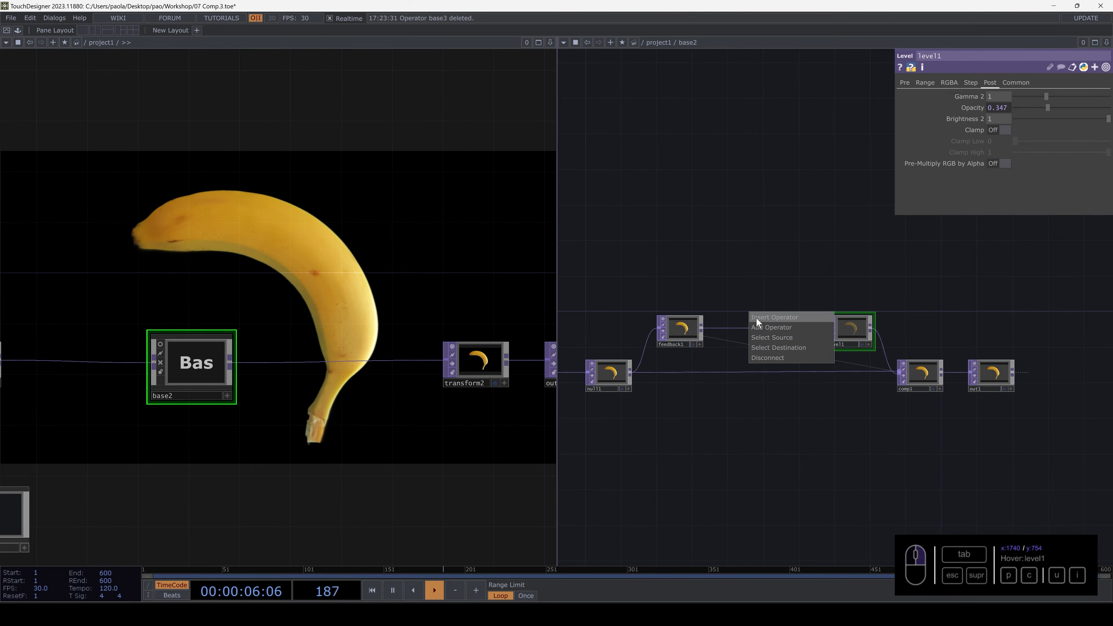
{"action": "left_click", "coordinate": [774, 317]}
{"action": "type", "text": "tra"}
{"action": "left_click", "coordinate": [849, 344]}
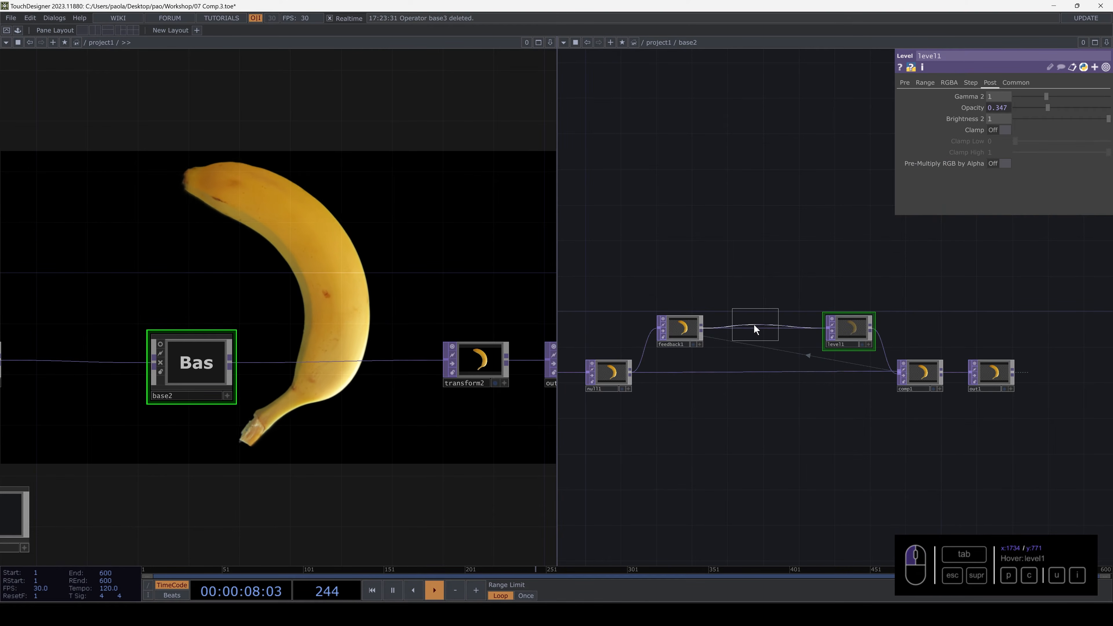
{"action": "left_click", "coordinate": [763, 328]}
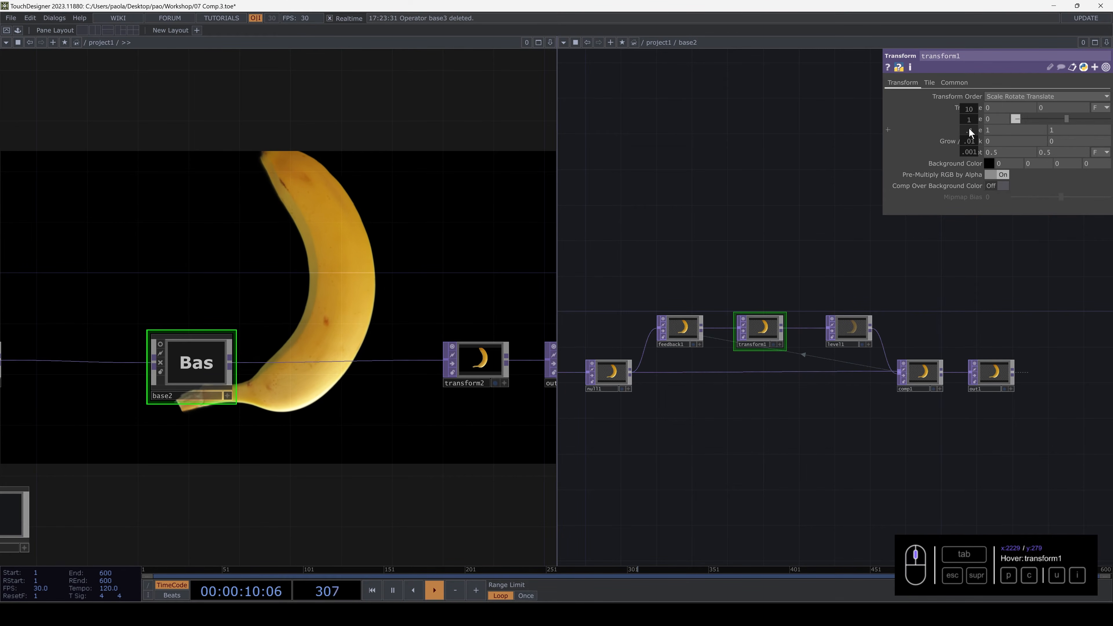
{"action": "left_click", "coordinate": [855, 328]}
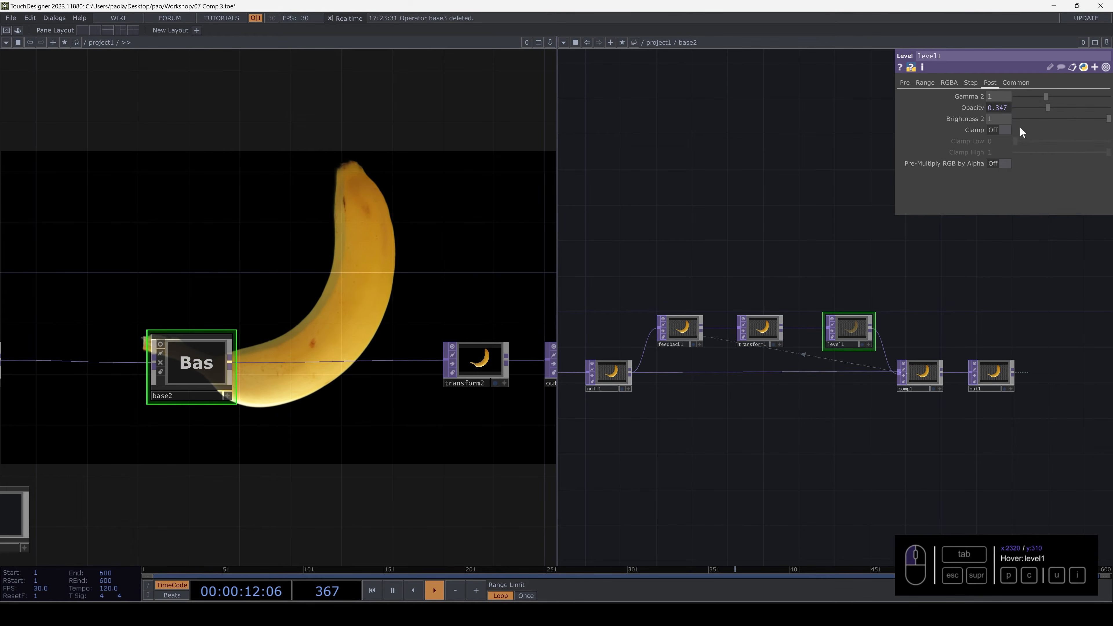
- Raise level1's opacity to about 0.945 and set transform1's scale to 1.02 on both axes inside base2
{"action": "left_click_drag", "start_coordinate": [1048, 108], "coordinate": [1093, 115]}
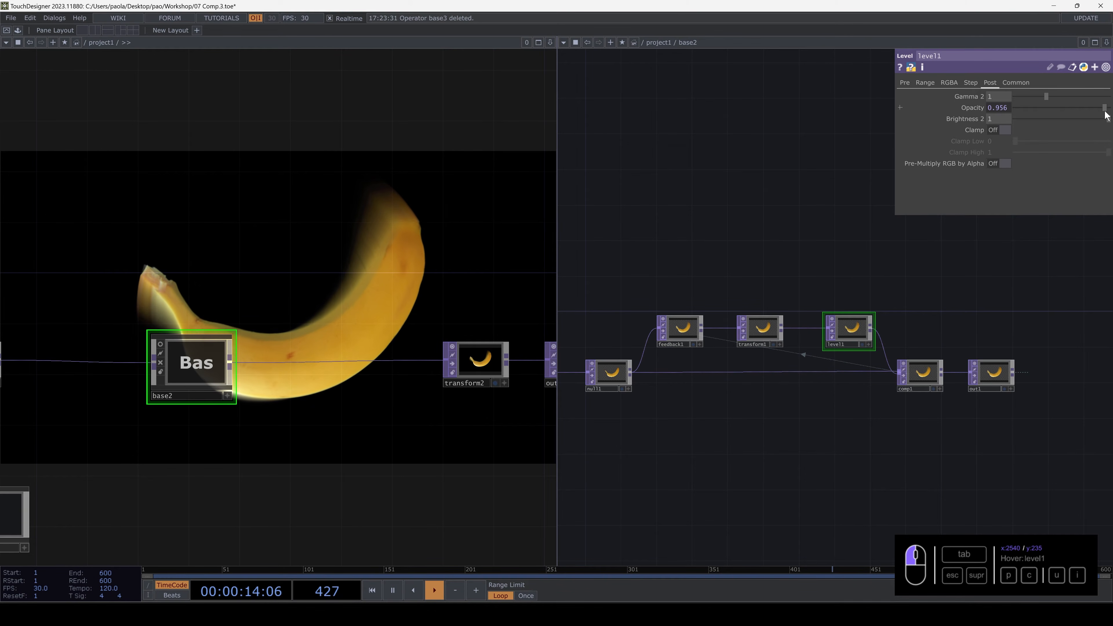
{"action": "left_click", "coordinate": [762, 341]}
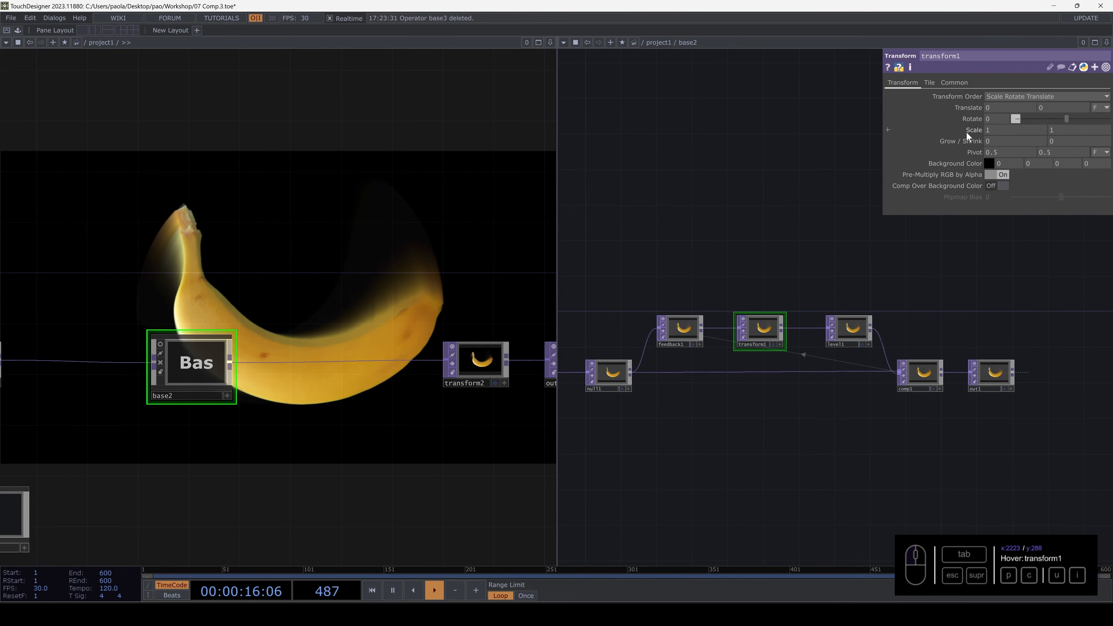
{"action": "mouse_move", "coordinate": [966, 131]}
{"action": "middle_mouse_down"}
{"action": "mouse_move", "coordinate": [971, 120]}
{"action": "mouse_move", "coordinate": [1016, 121]}
{"action": "mouse_move", "coordinate": [1003, 125]}
{"action": "middle_mouse_up"}
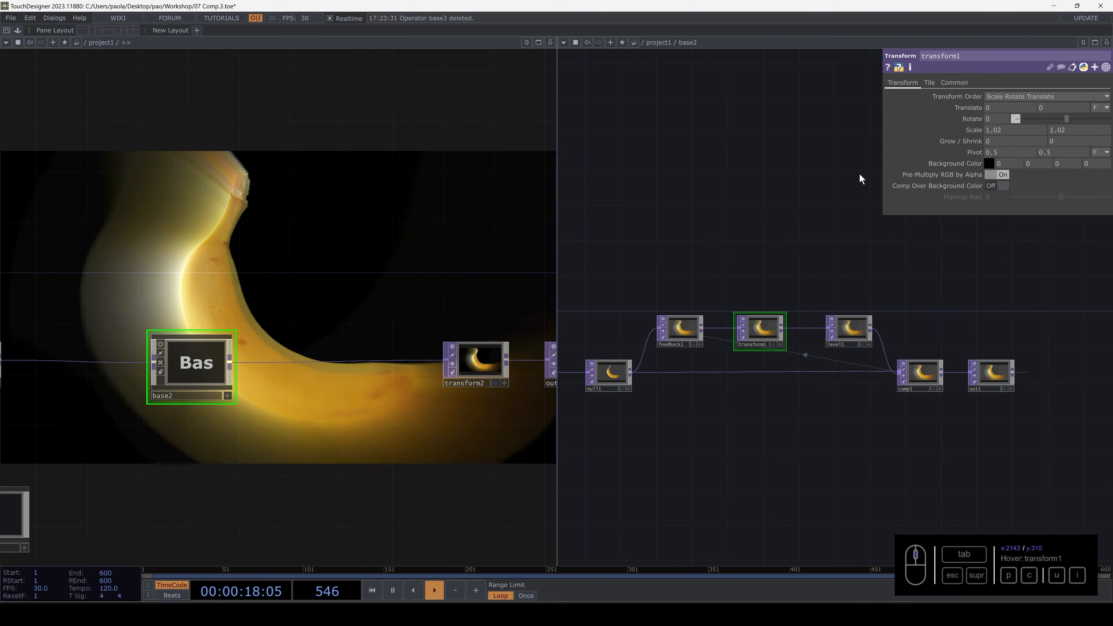
- Add a Float custom parameter named Scale to base2's General page with a range maximum of 1.5
{"action": "right_click", "coordinate": [215, 362]}
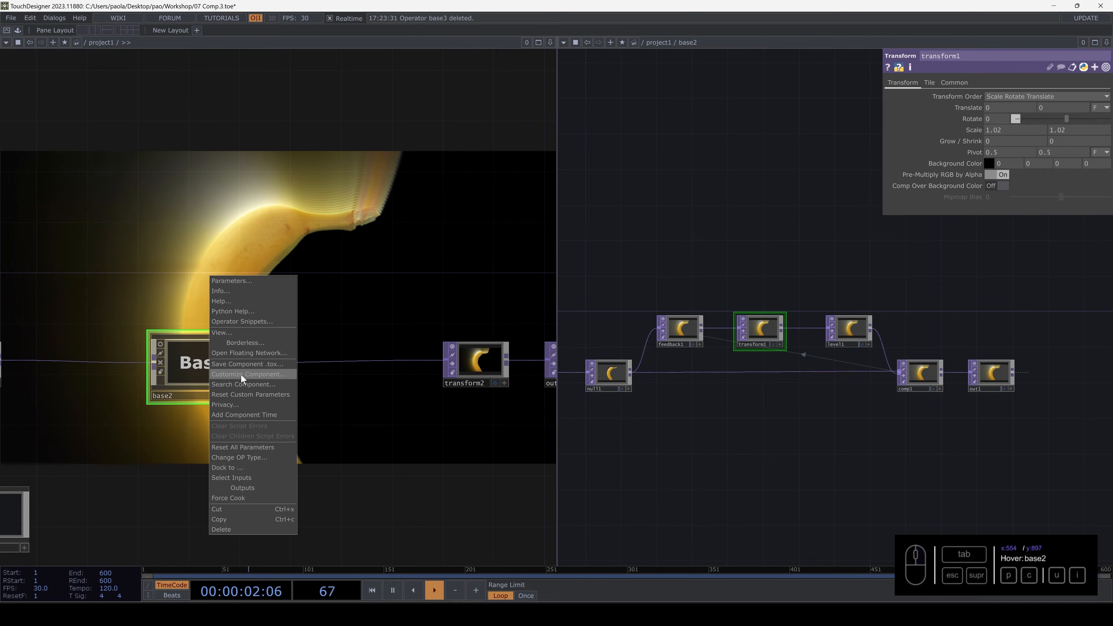
{"action": "left_click", "coordinate": [241, 374]}
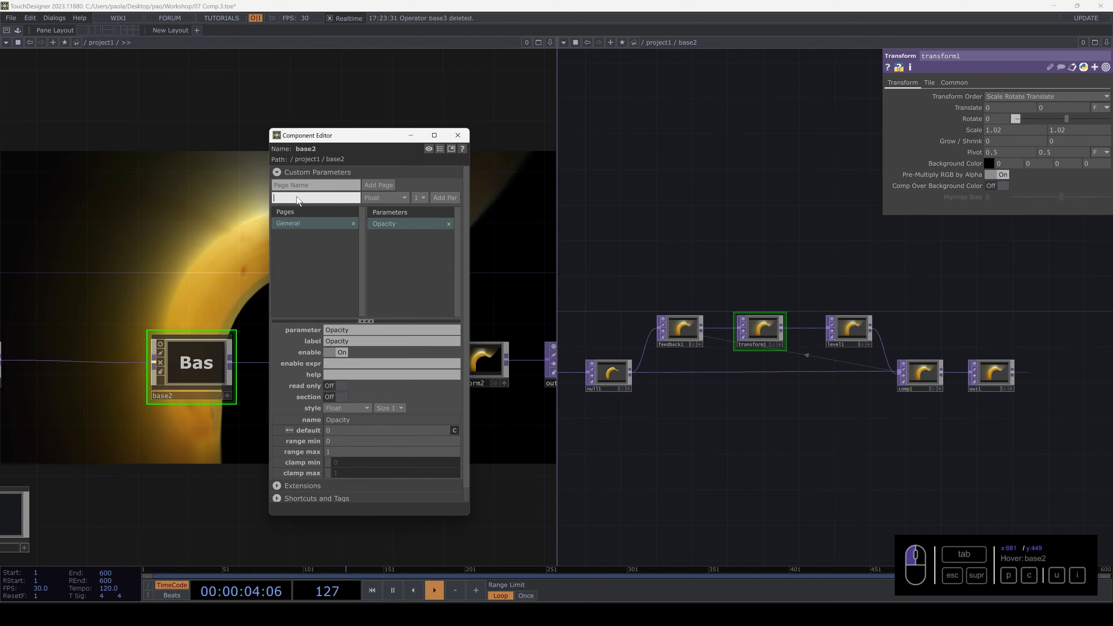
{"action": "type", "text": "Scale"}
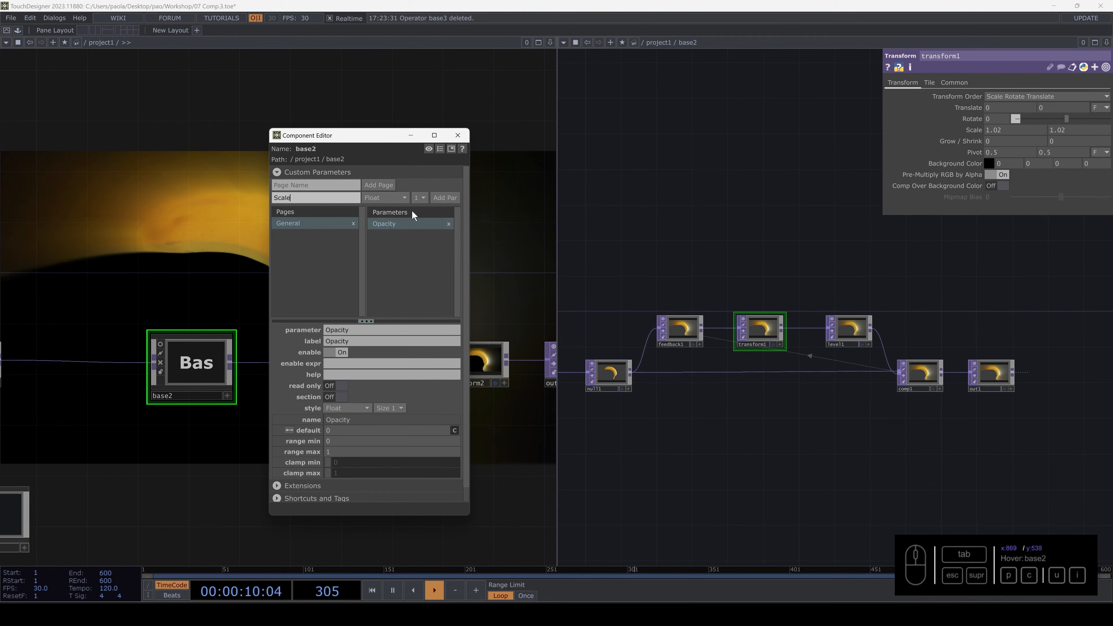
{"action": "left_click", "coordinate": [442, 201]}
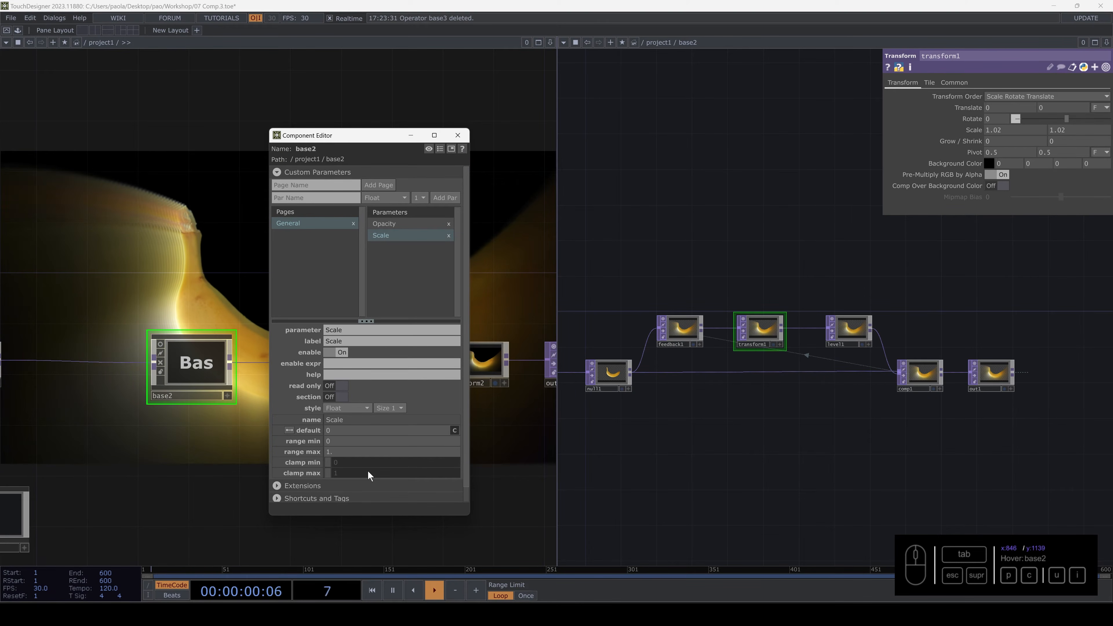
{"action": "type", "text": ".5"}
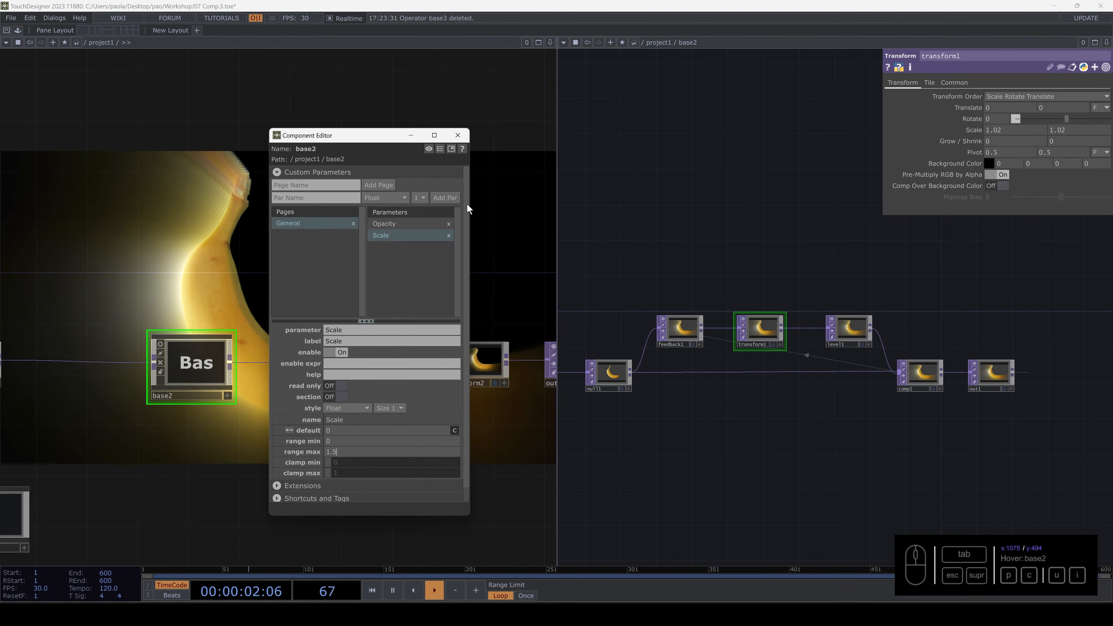
{"action": "left_click", "coordinate": [459, 138]}
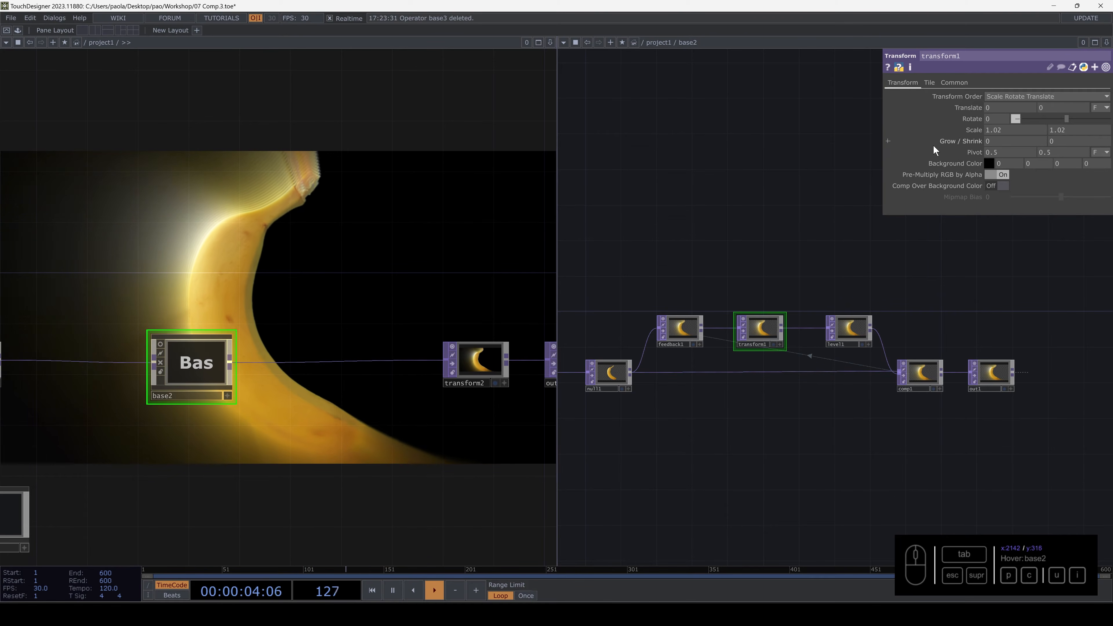
- Bind both of transform1's scale values to base2's Scale parameter and set that parameter to about 1.039
{"action": "key", "text": "p"}
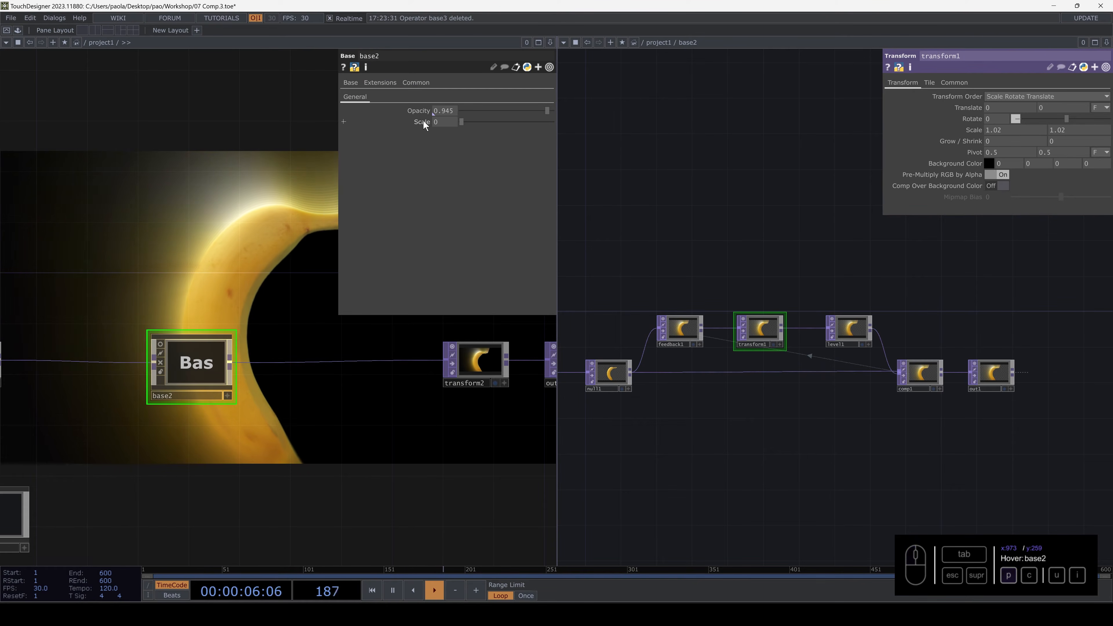
{"action": "right_click", "coordinate": [424, 124]}
{"action": "left_click", "coordinate": [463, 79]}
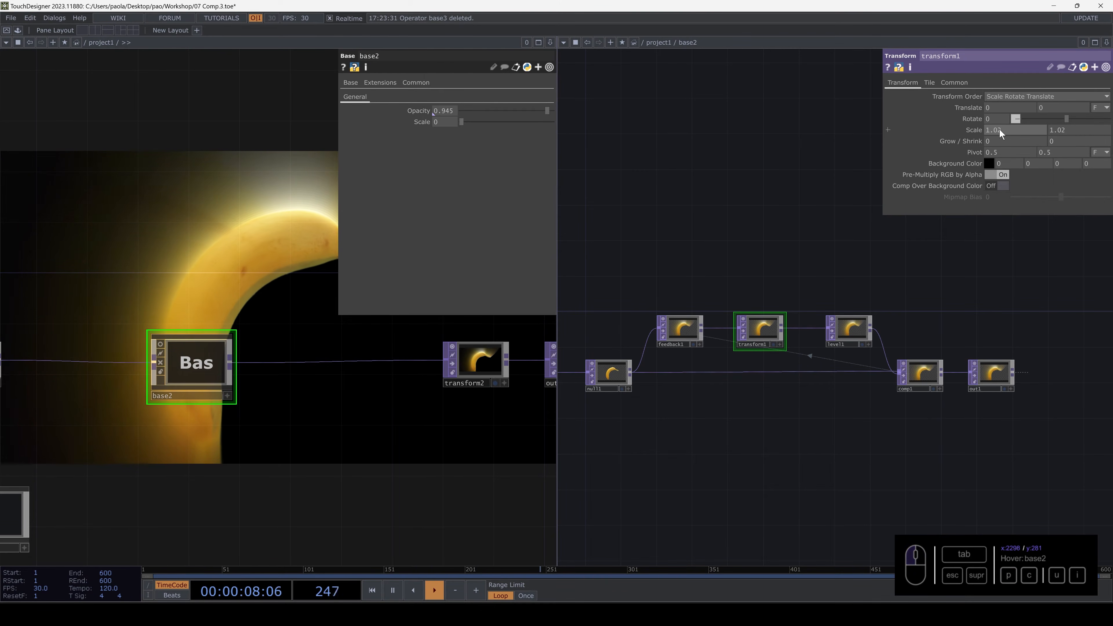
{"action": "left_click", "coordinate": [973, 131]}
{"action": "right_click", "coordinate": [973, 130]}
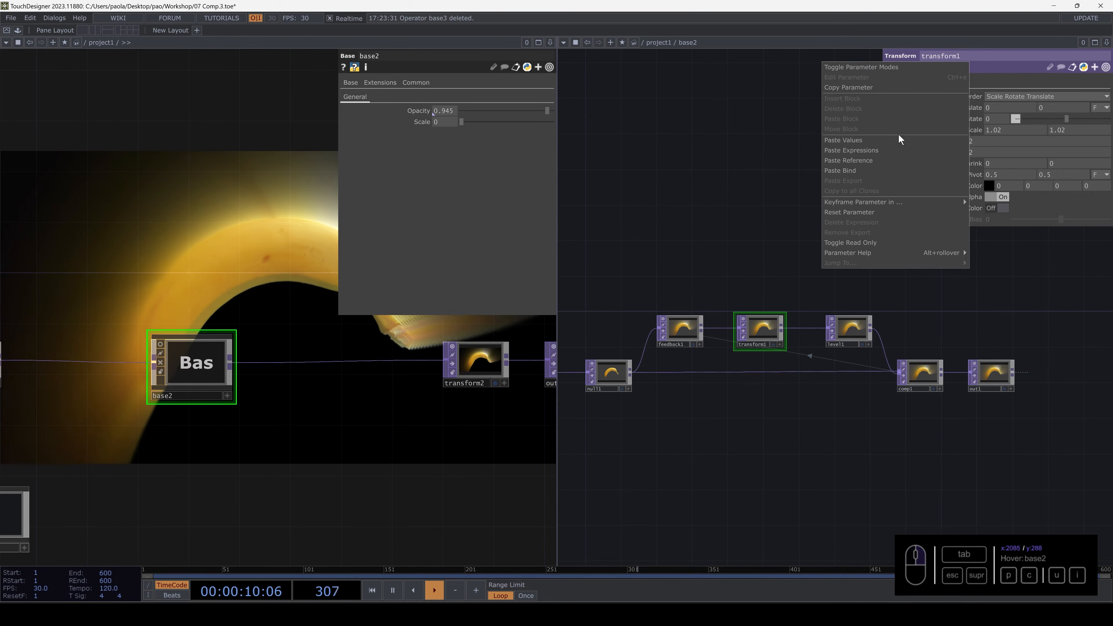
{"action": "left_click", "coordinate": [861, 171]}
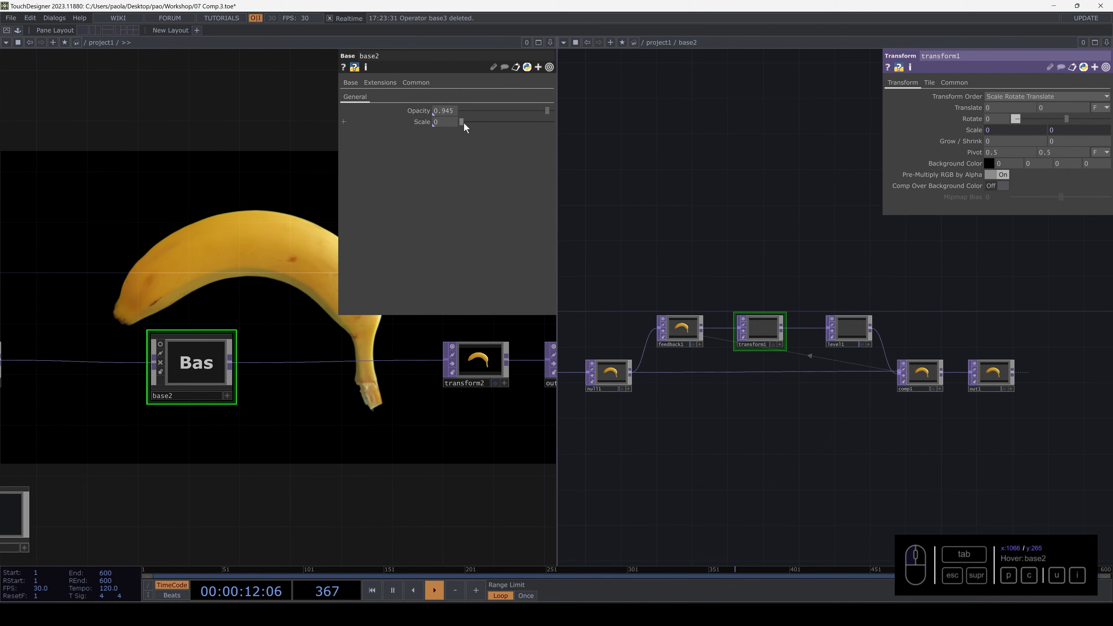
{"action": "left_click_drag", "start_coordinate": [463, 122], "coordinate": [526, 123]}
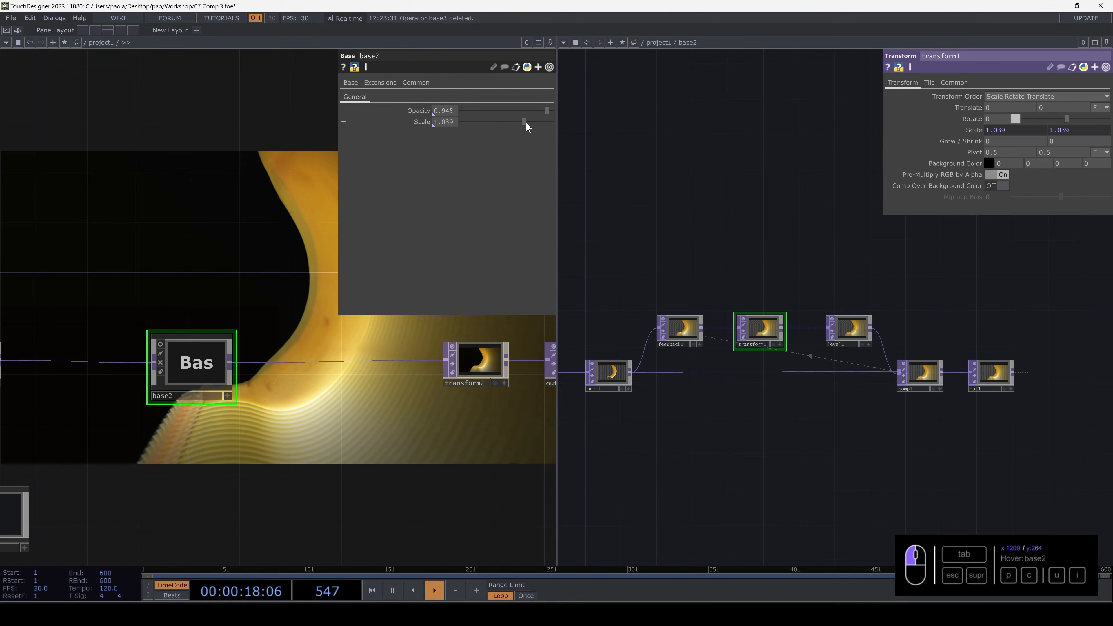
{"action": "key", "text": "p"}
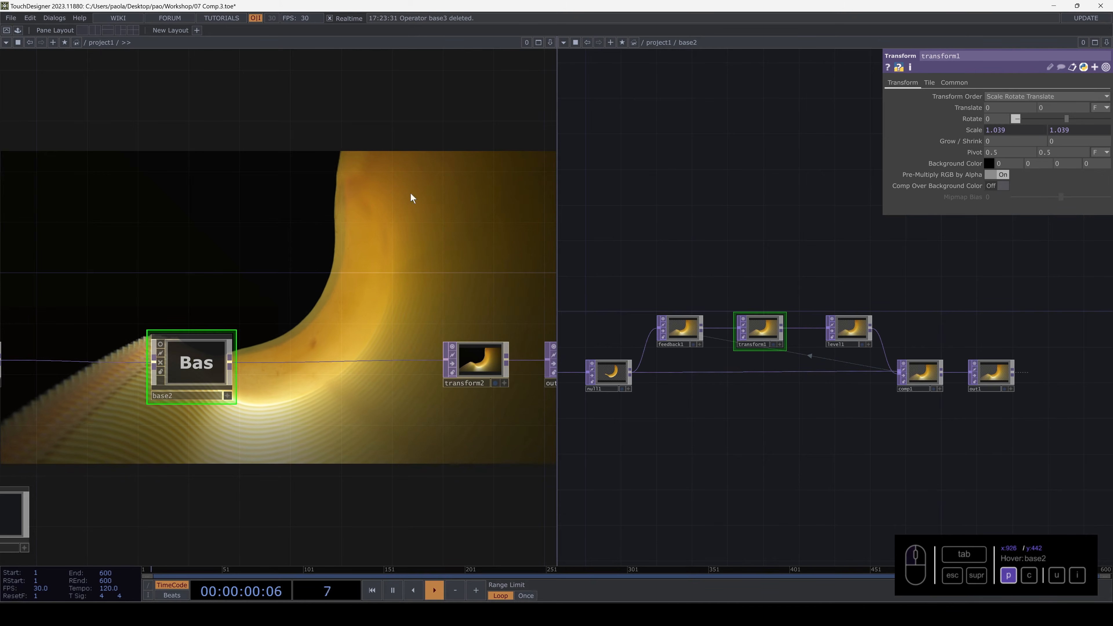
- Switch to a single-pane layout and go up from base2 to the project1 network
{"action": "left_click_drag", "start_coordinate": [402, 182], "coordinate": [543, 156]}
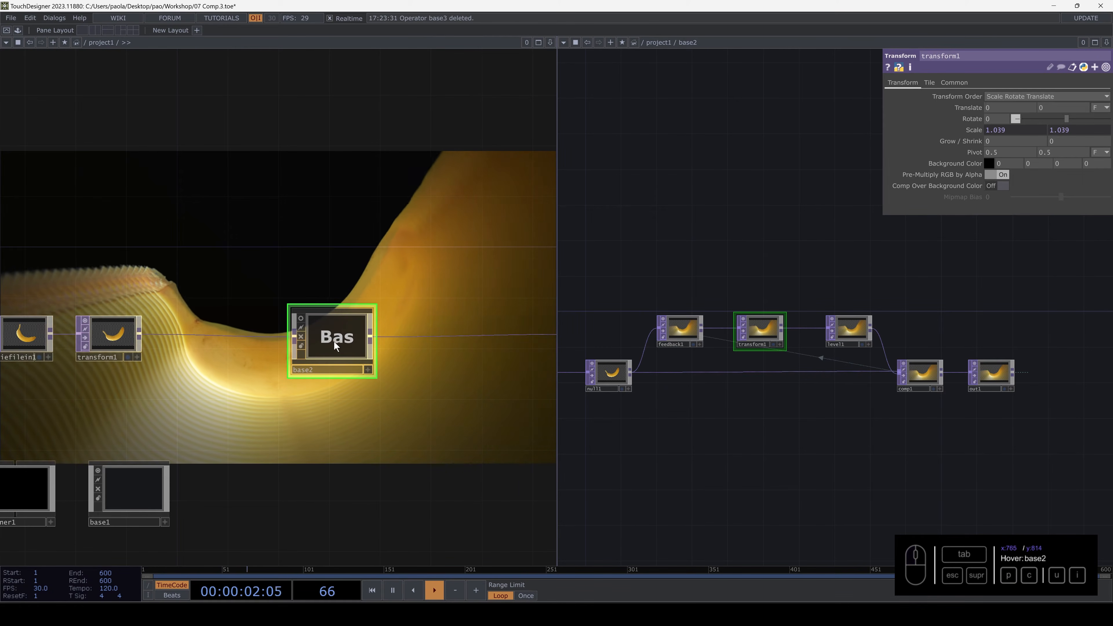
{"action": "key", "text": "p"}
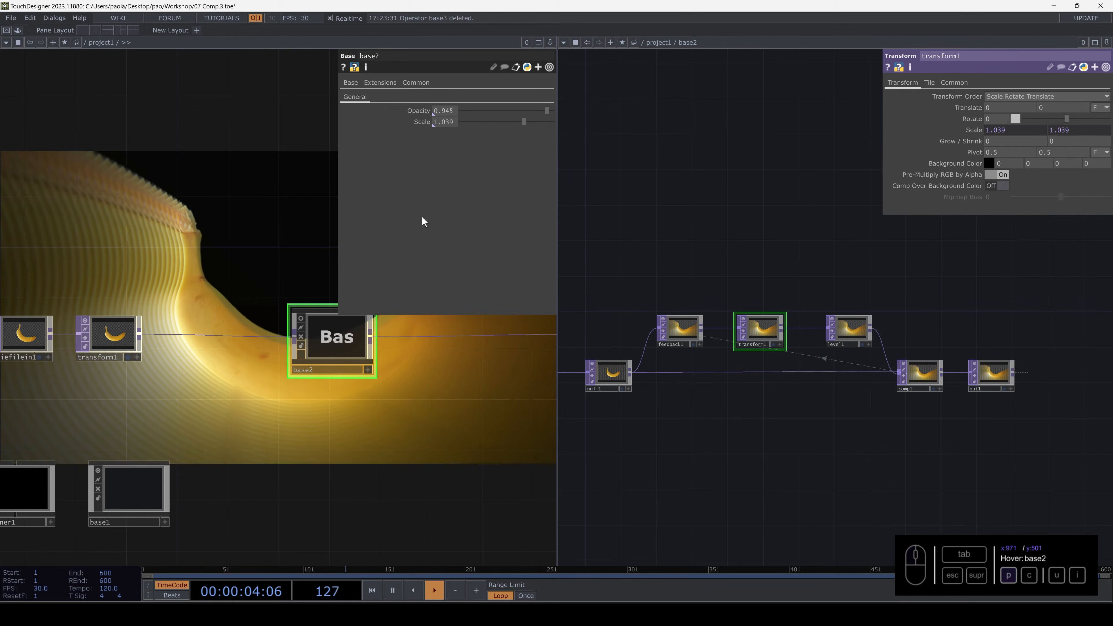
{"action": "key", "text": "p"}
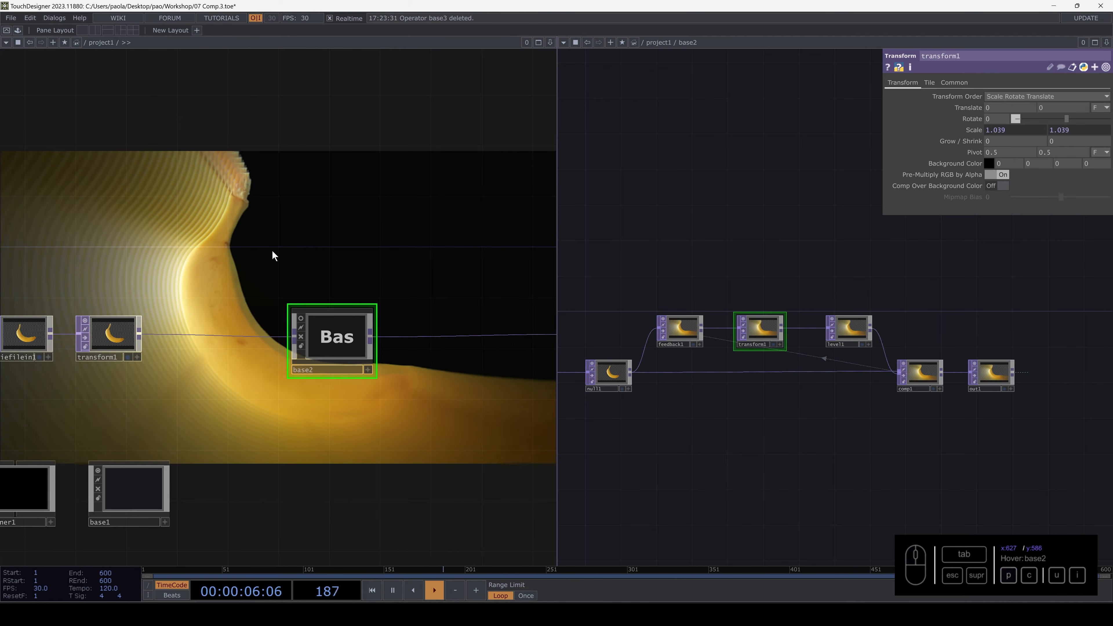
{"action": "left_click", "coordinate": [85, 30]}
{"action": "key", "text": "u"}
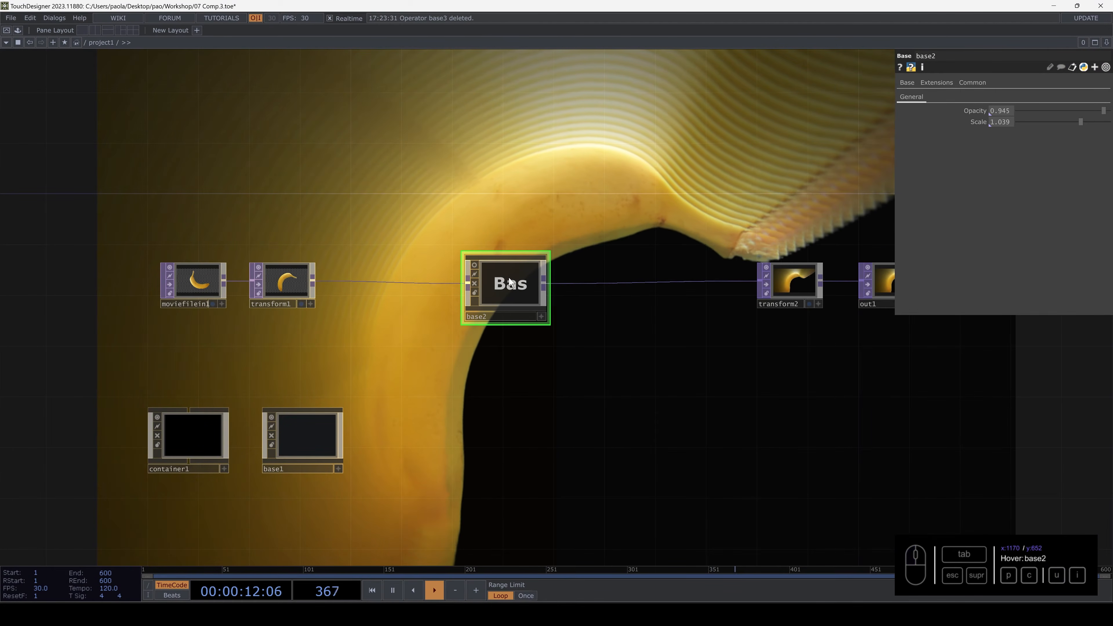
- Compare the parameters of container1 and base1, and examine the available component operator types
{"action": "scroll", "coordinate": [510, 283], "scroll_direction": "down", "scroll_amount": 5}
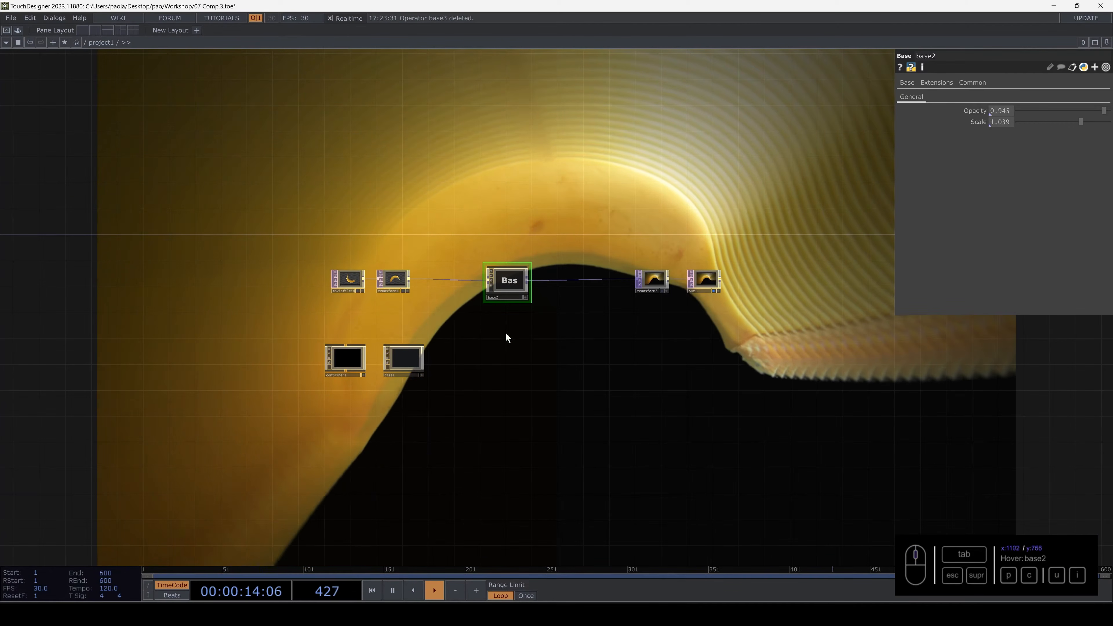
{"action": "scroll", "coordinate": [385, 356], "scroll_direction": "up", "scroll_amount": 5}
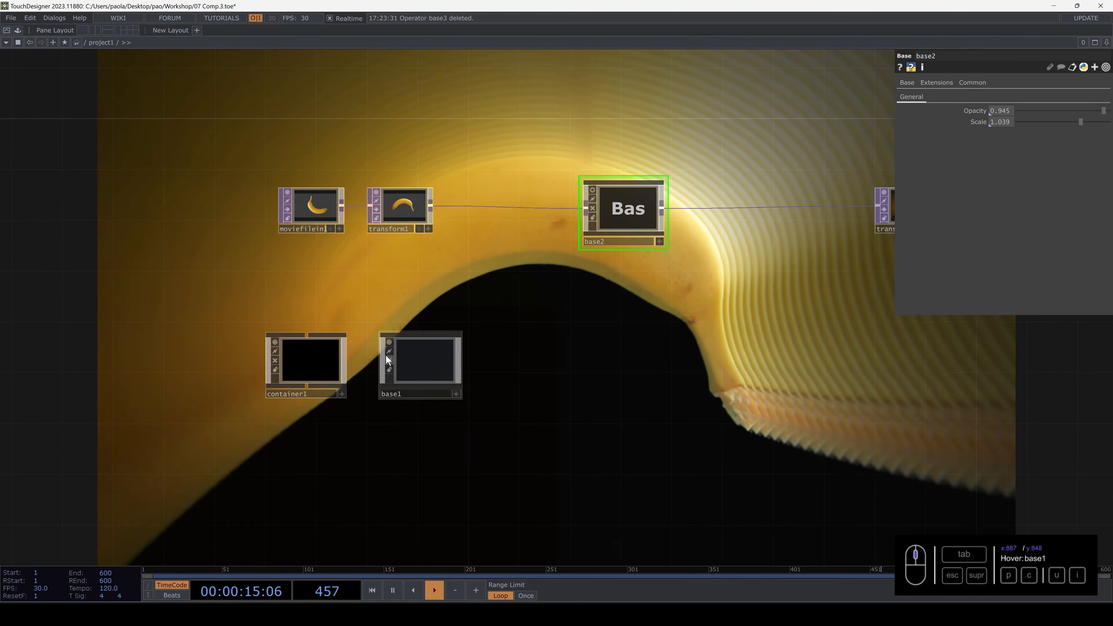
{"action": "left_click", "coordinate": [324, 377]}
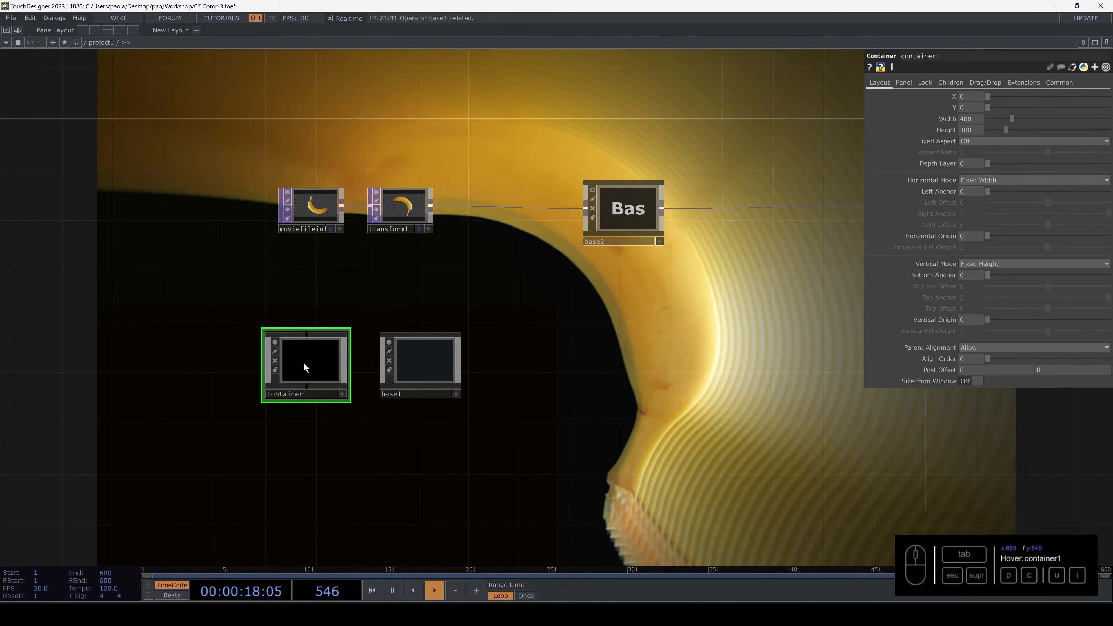
{"action": "left_click", "coordinate": [414, 364]}
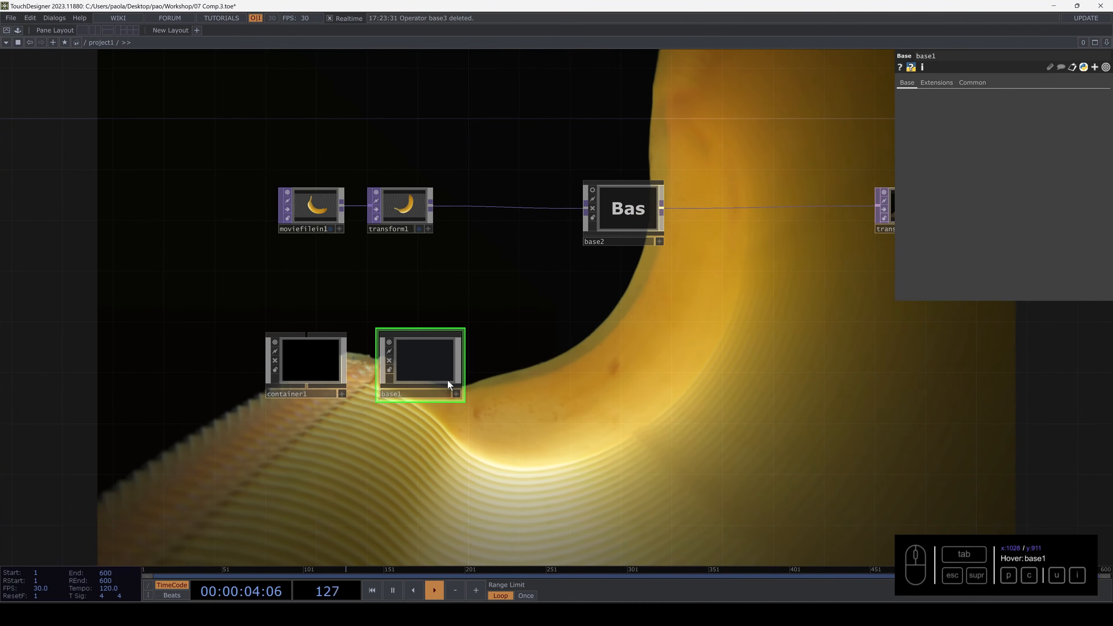
{"action": "key", "text": "Tab"}
{"action": "left_click", "coordinate": [432, 239]}
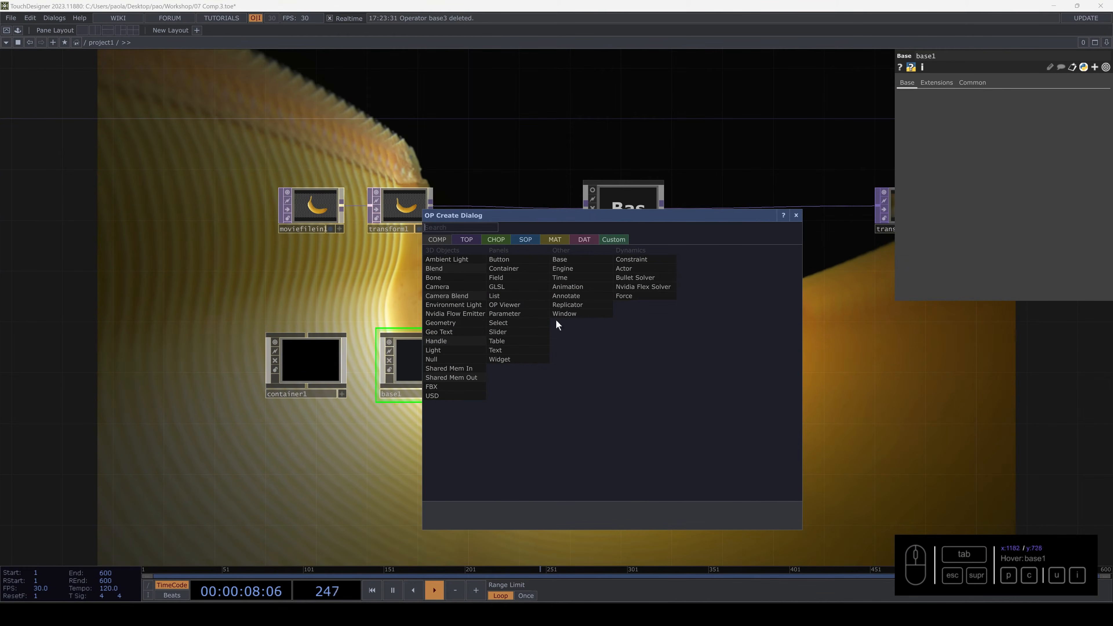
{"action": "key", "text": "Escape"}
- Add a Camera component and a Geometry component, stacked in the empty area below base1
{"action": "left_click_drag", "start_coordinate": [676, 398], "coordinate": [481, 190]}
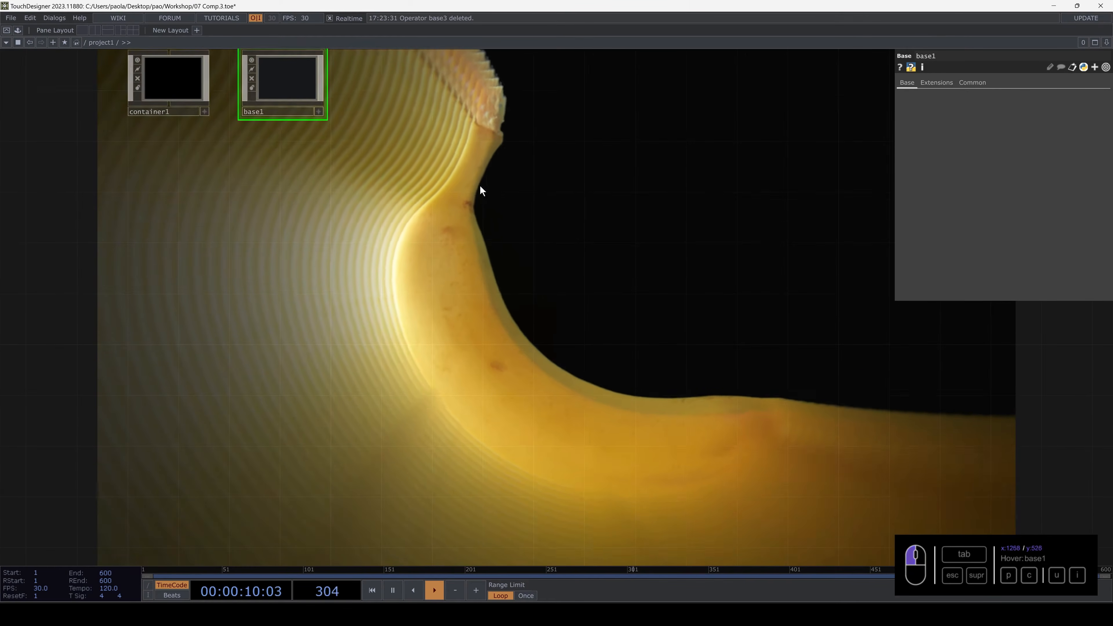
{"action": "key", "text": "Tab"}
{"action": "left_click", "coordinate": [300, 101]}
{"action": "left_click", "coordinate": [406, 222]}
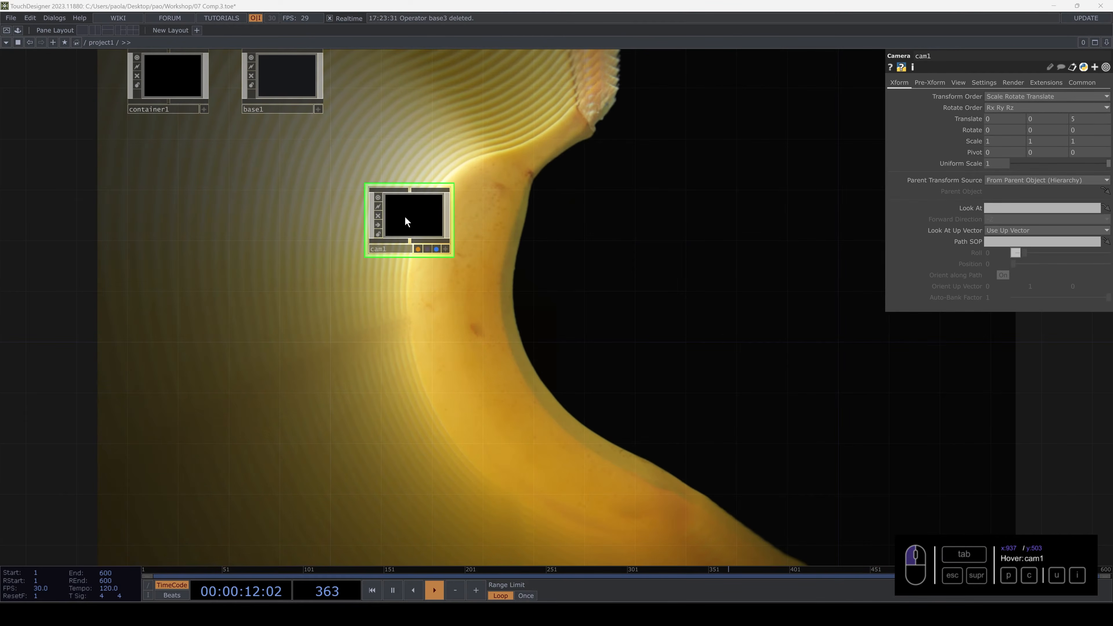
{"action": "key", "text": "Tab"}
{"action": "left_click", "coordinate": [263, 173]}
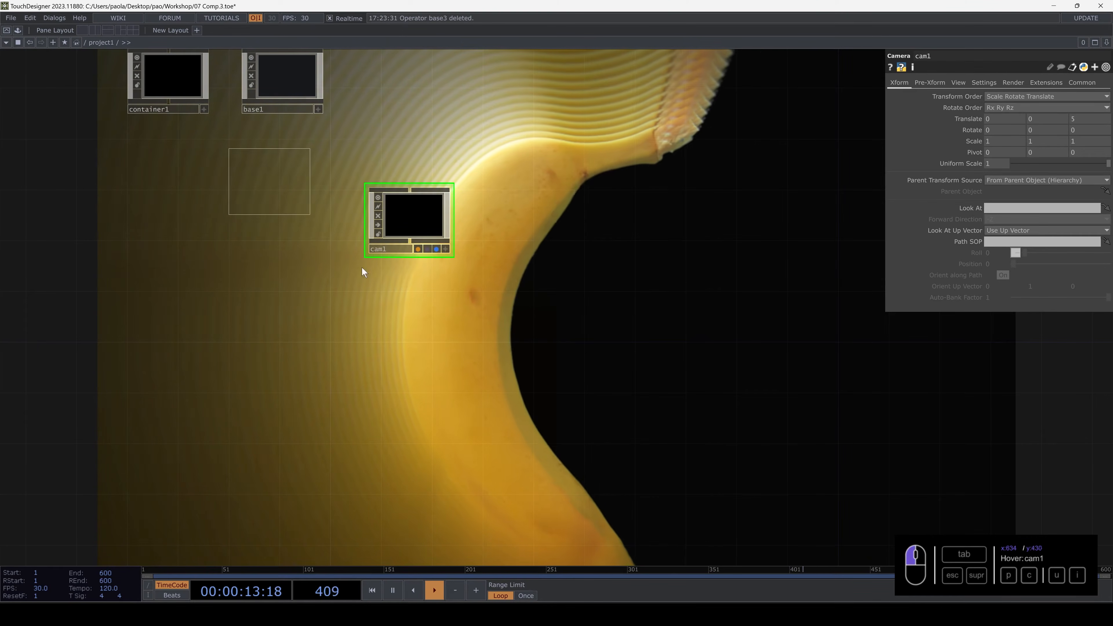
{"action": "left_click", "coordinate": [407, 299]}
- Add Light and Environment Light components below geo1, and move all four 3D components together to below container1
{"action": "key", "text": "Tab"}
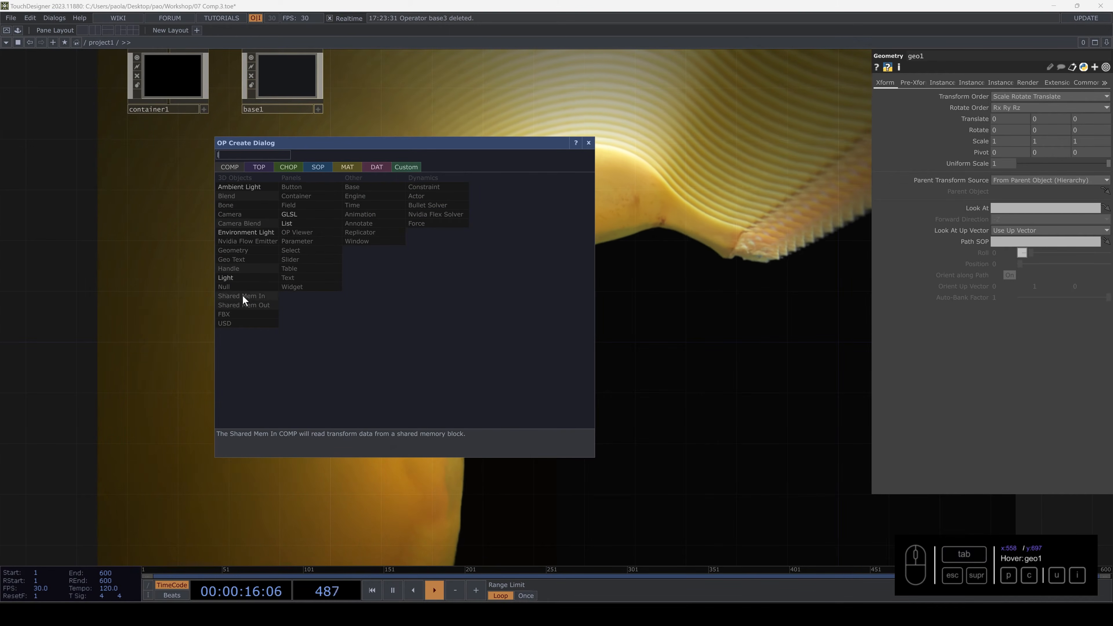
{"action": "left_click", "coordinate": [235, 279]}
{"action": "left_click", "coordinate": [407, 378]}
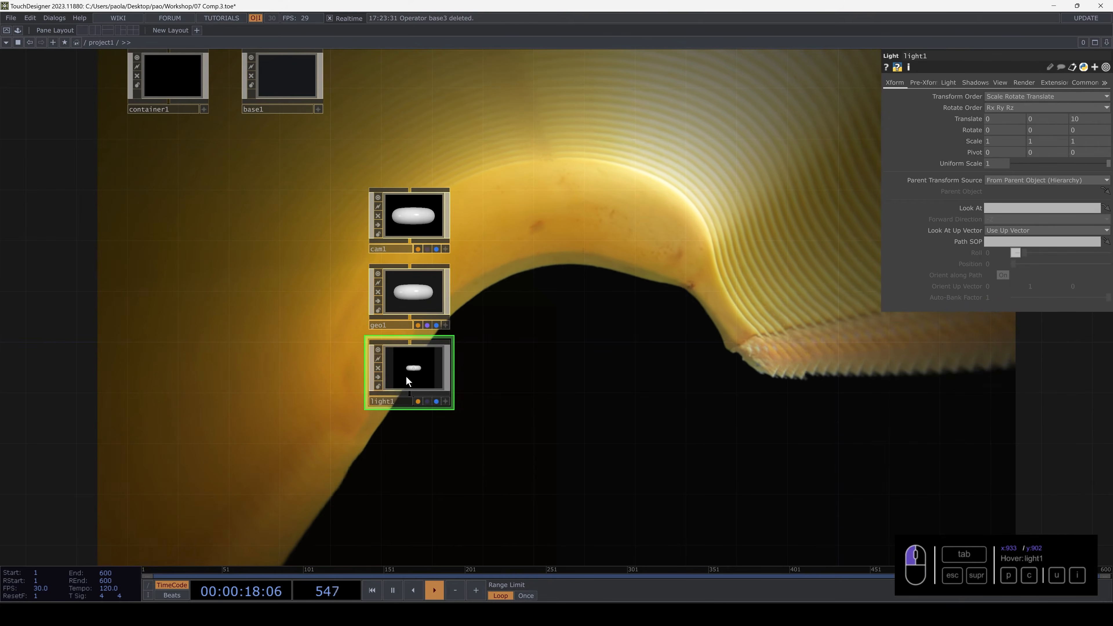
{"action": "key", "text": "Tab"}
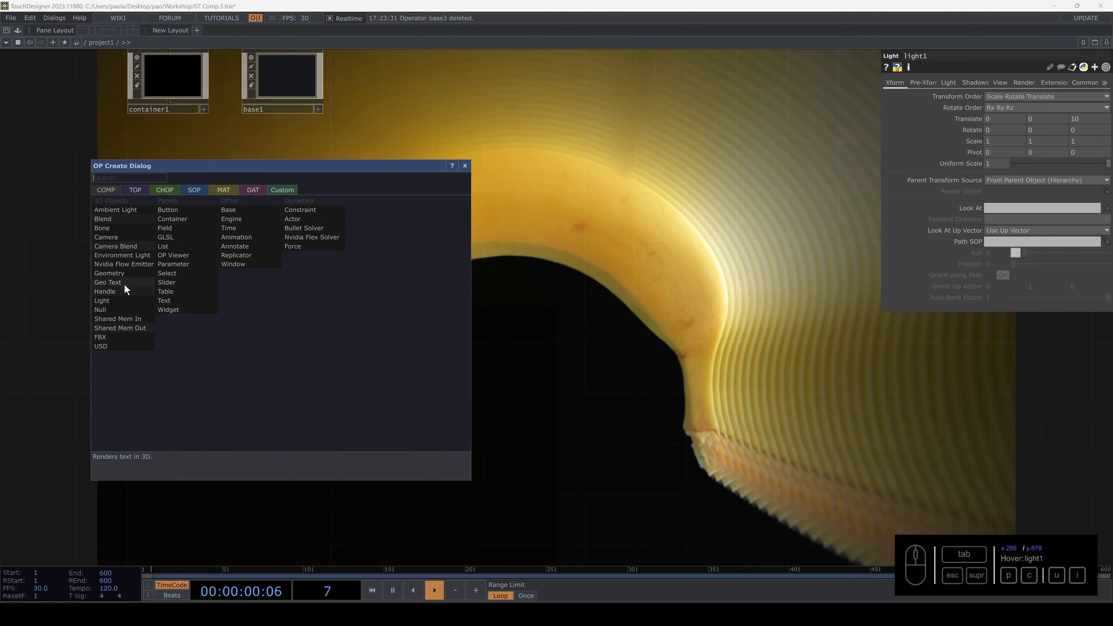
{"action": "left_click", "coordinate": [134, 256]}
{"action": "left_click", "coordinate": [413, 446]}
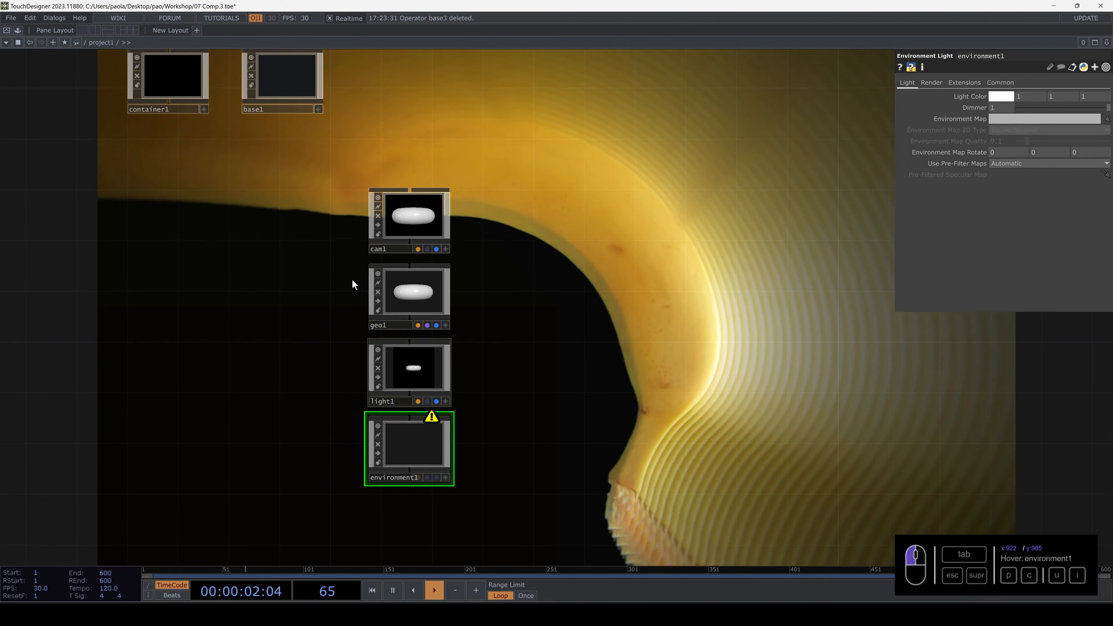
{"action": "right_click_drag", "start_coordinate": [342, 231], "coordinate": [444, 455]}
{"action": "left_click_drag", "start_coordinate": [419, 231], "coordinate": [165, 282]}
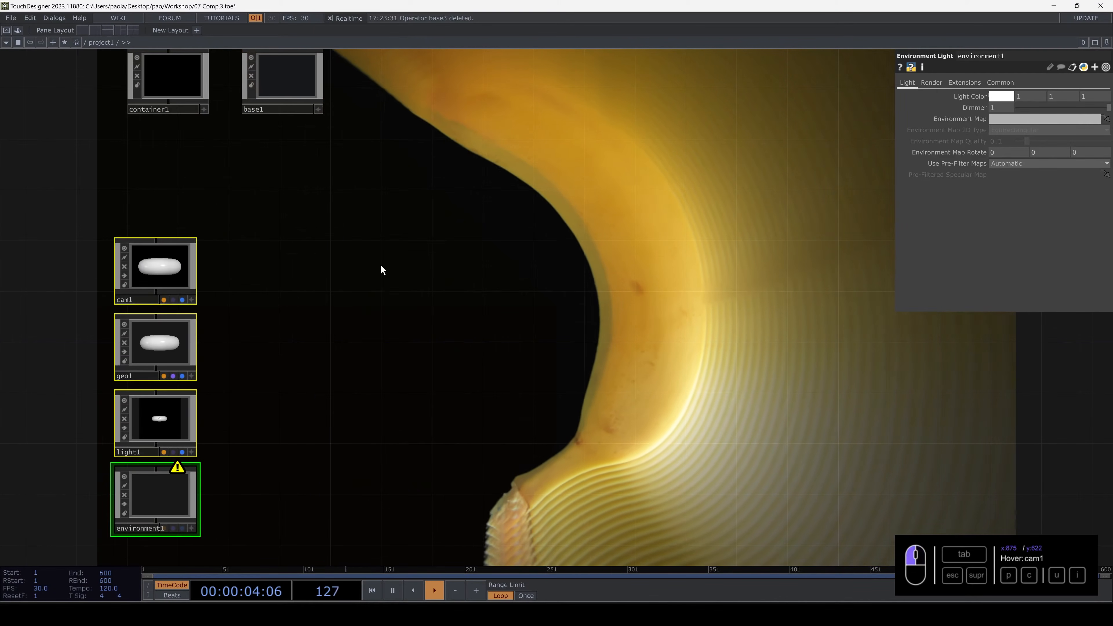
- Look over the component operator types once more and save the project
{"action": "key", "text": "Tab"}
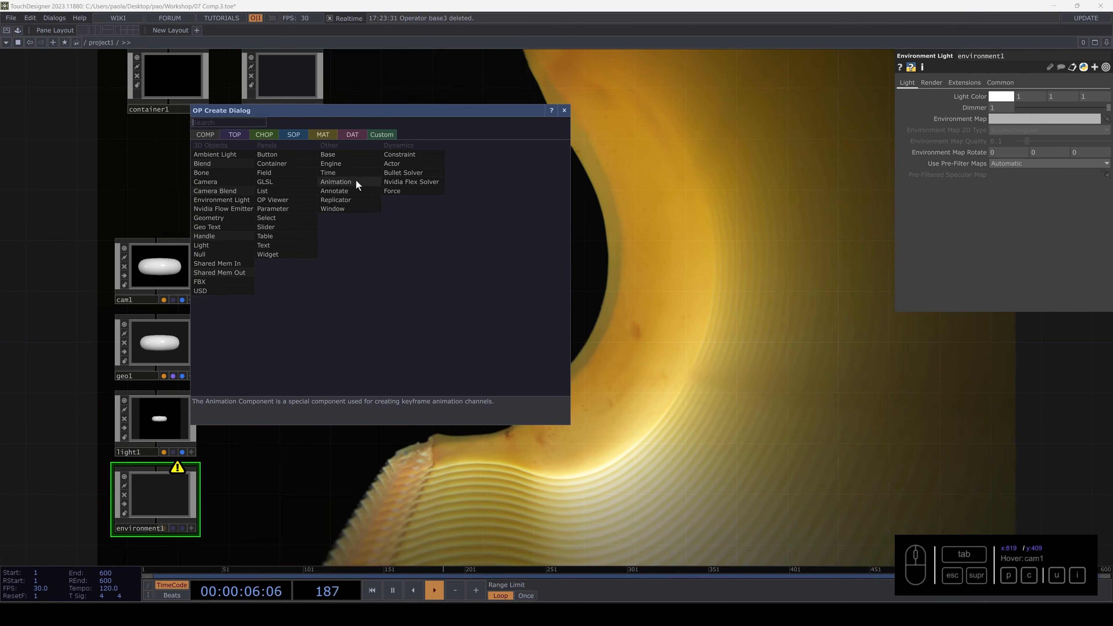
{"action": "left_click", "coordinate": [617, 139]}
{"action": "left_click_drag", "start_coordinate": [579, 234], "coordinate": [598, 332]}
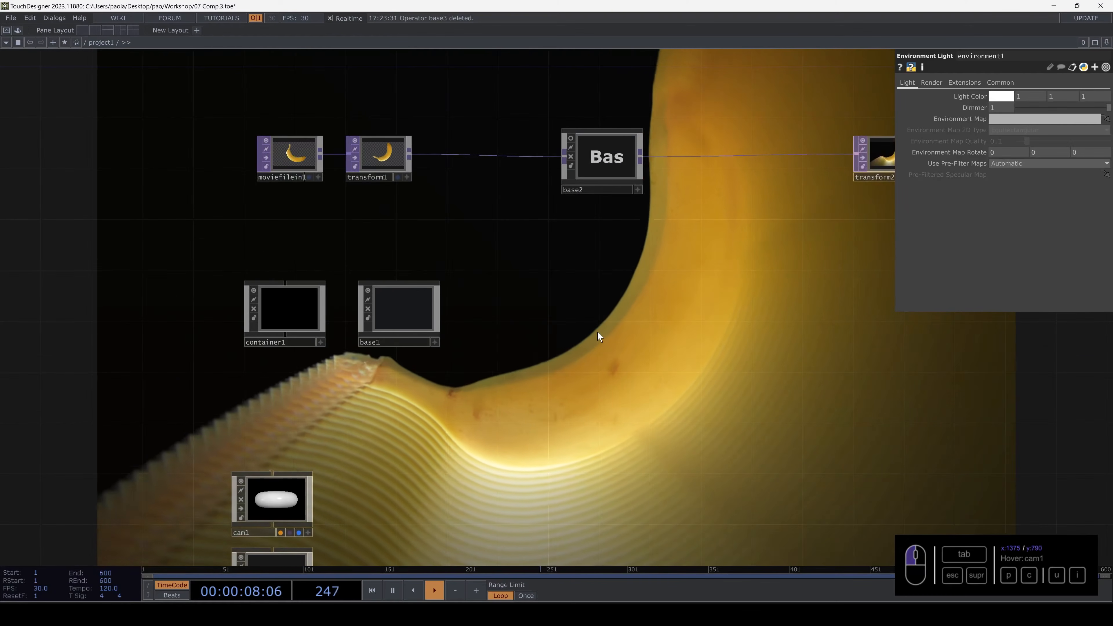
{"action": "left_click_drag", "start_coordinate": [610, 268], "coordinate": [480, 351]}
{"action": "key", "text": "ctrl+s"}
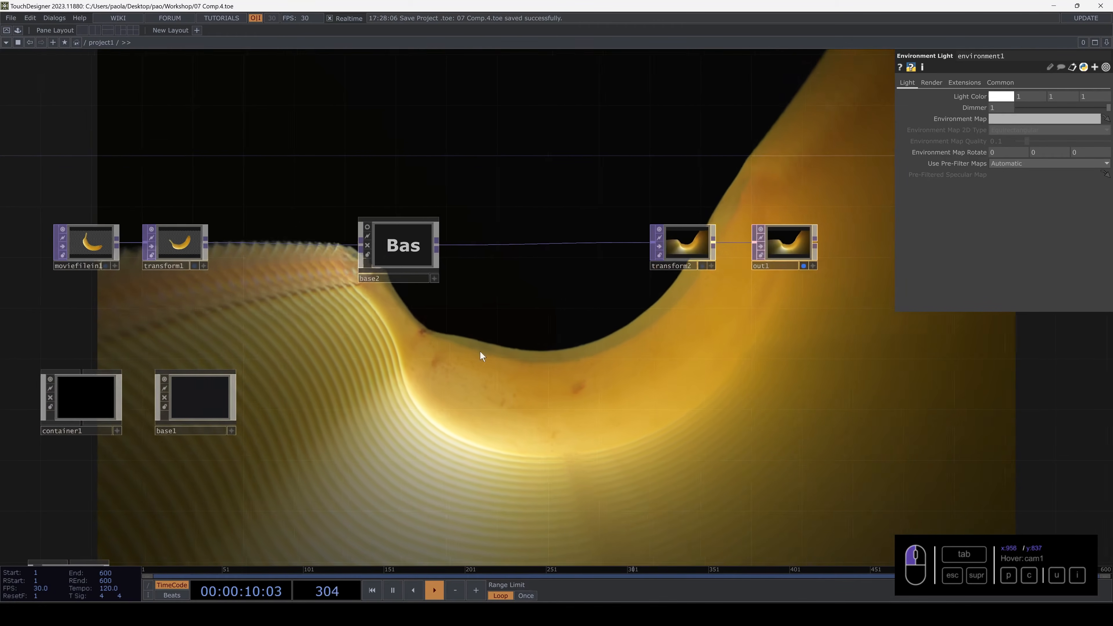
- Move base2 closer to transform1, and bring transform2 and out1 together to sit just after base2
{"action": "left_click_drag", "start_coordinate": [402, 256], "coordinate": [299, 254]}
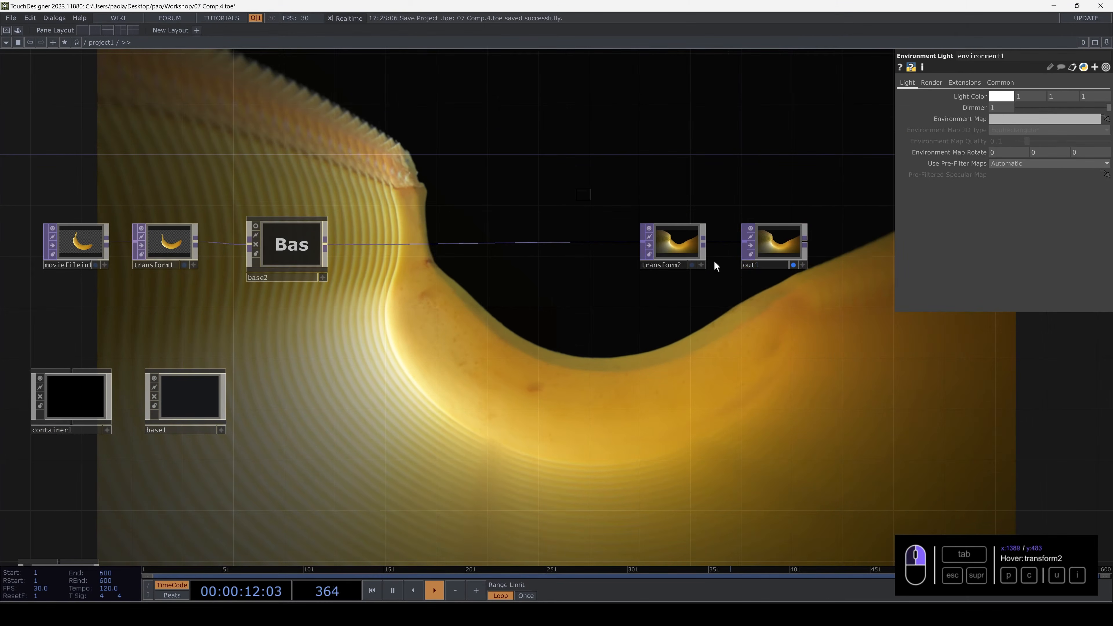
{"action": "right_click_drag", "start_coordinate": [716, 266], "coordinate": [829, 306]}
{"action": "left_click_drag", "start_coordinate": [677, 244], "coordinate": [411, 245]}
{"action": "left_click_drag", "start_coordinate": [374, 325], "coordinate": [576, 356]}
- Add an Annotate component that frames the moviefilein1 and transform1 operators
{"action": "key", "text": "Tab"}
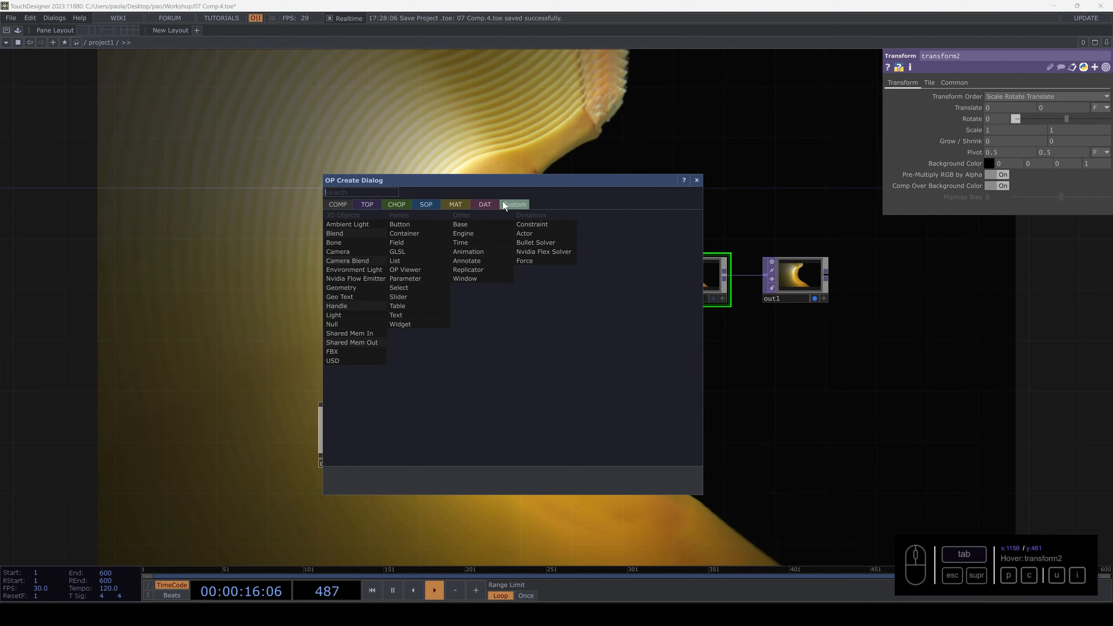
{"action": "left_click", "coordinate": [467, 260]}
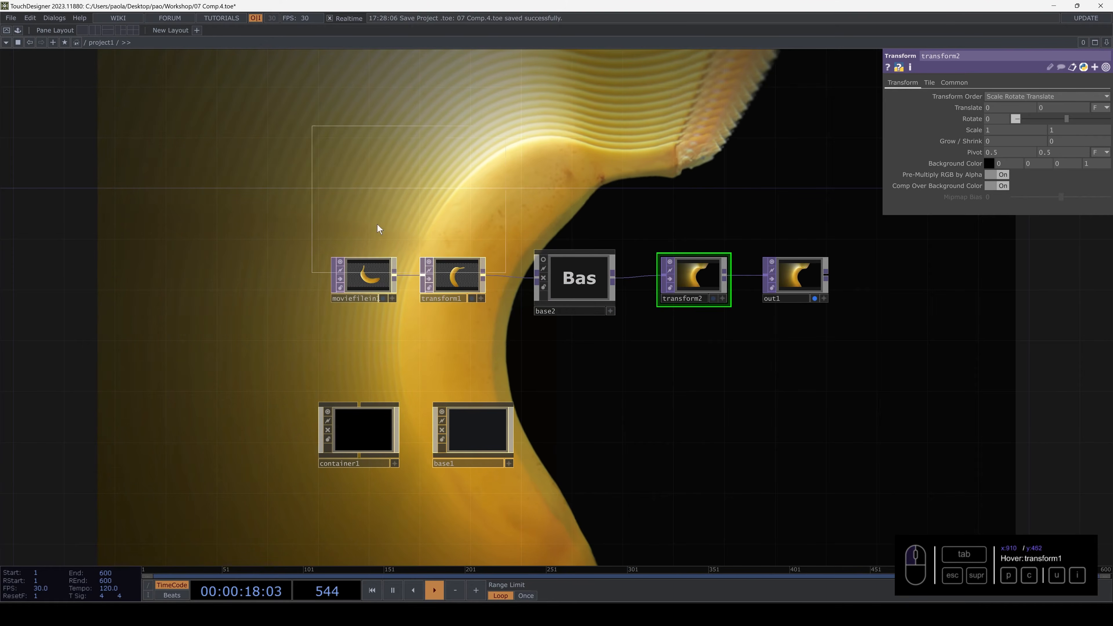
{"action": "left_click", "coordinate": [409, 274]}
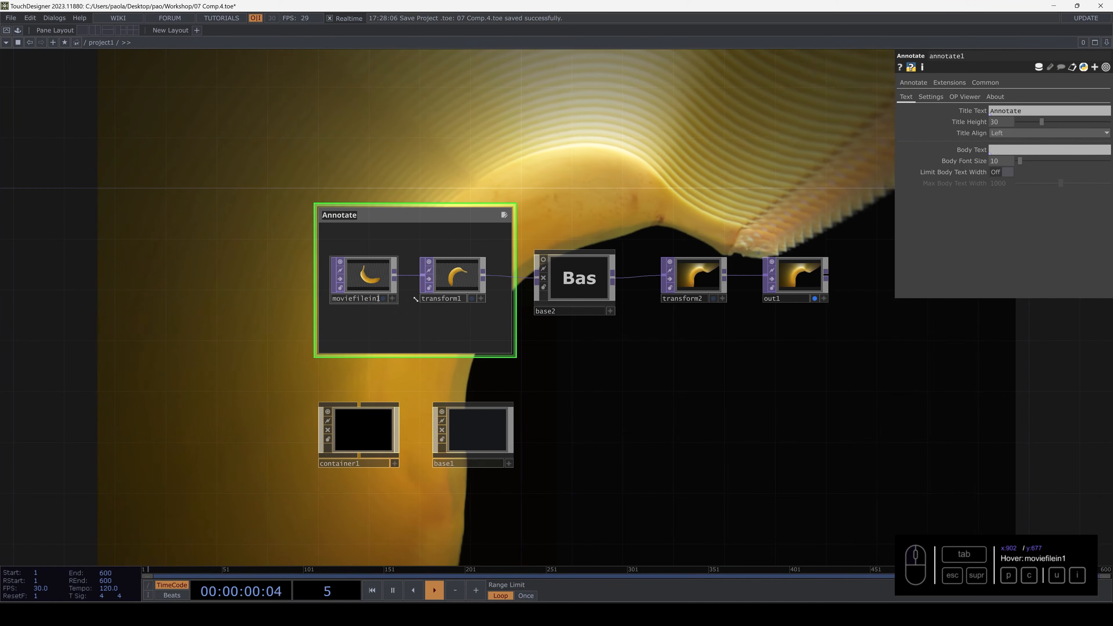
- Title the annotation "Tops" and set its body text to "Nice tops"
{"action": "left_click_drag", "start_coordinate": [391, 215], "coordinate": [313, 214]}
{"action": "type", "text": "T"}
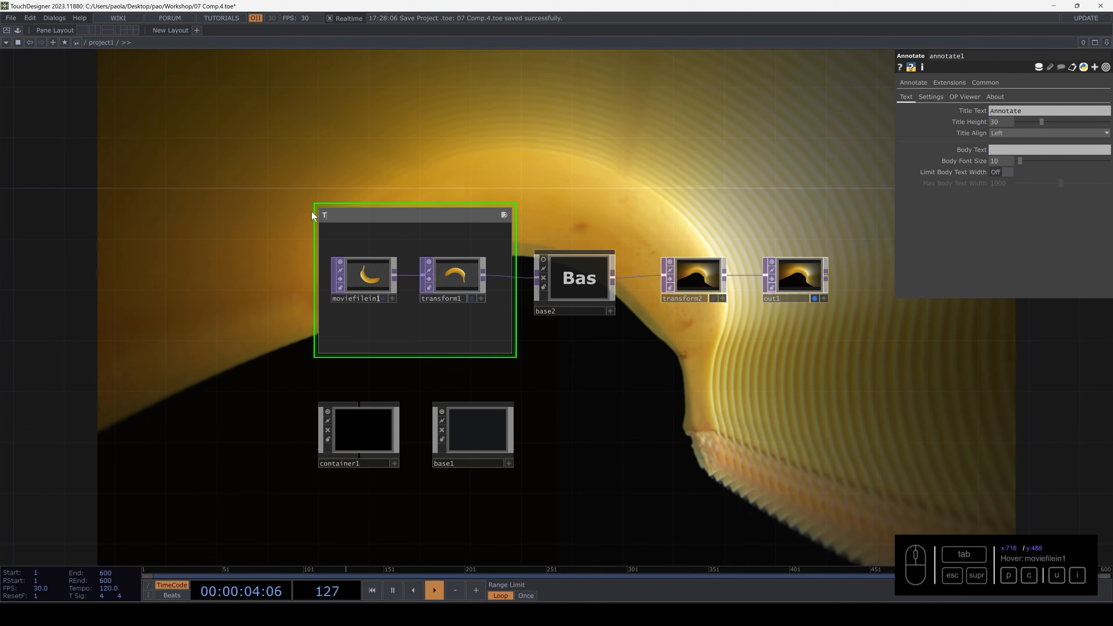
{"action": "type", "text": "ops"}
{"action": "mouse_move", "coordinate": [365, 212]}
{"action": "left_mouse_down"}
{"action": "mouse_move", "coordinate": [275, 211]}
{"action": "mouse_move", "coordinate": [374, 213]}
{"action": "left_mouse_up"}
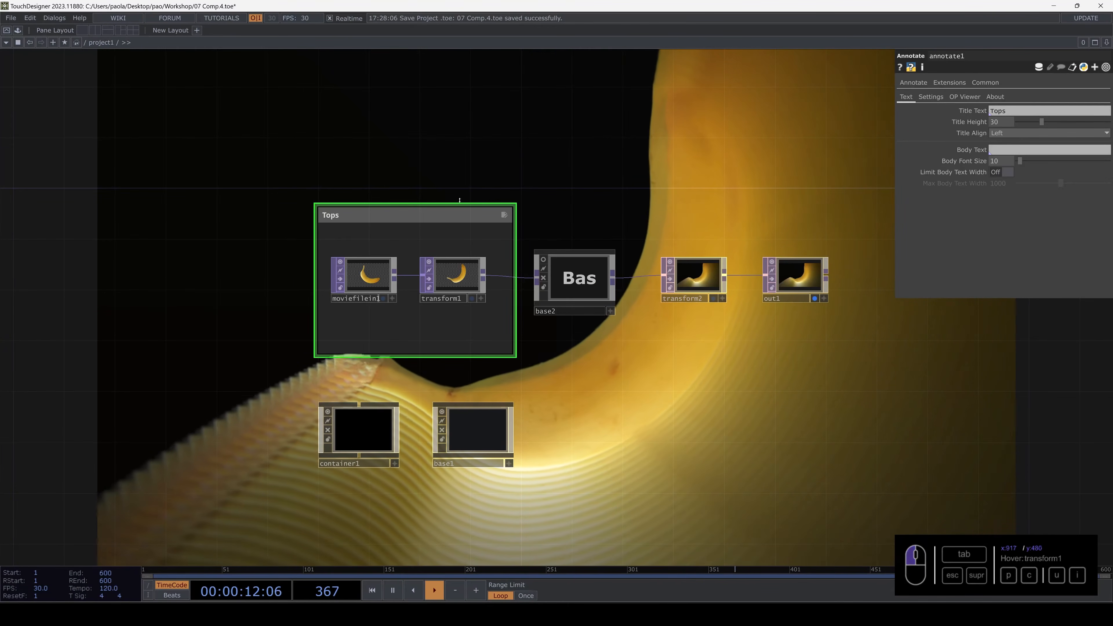
{"action": "left_click", "coordinate": [1007, 151]}
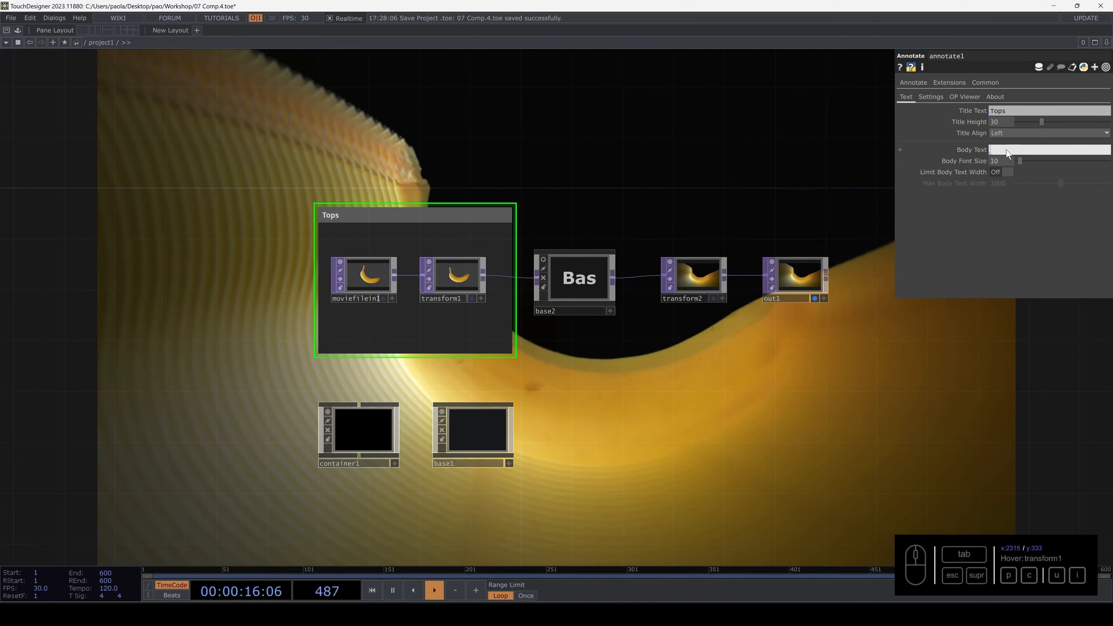
{"action": "type", "text": "Nice t"}
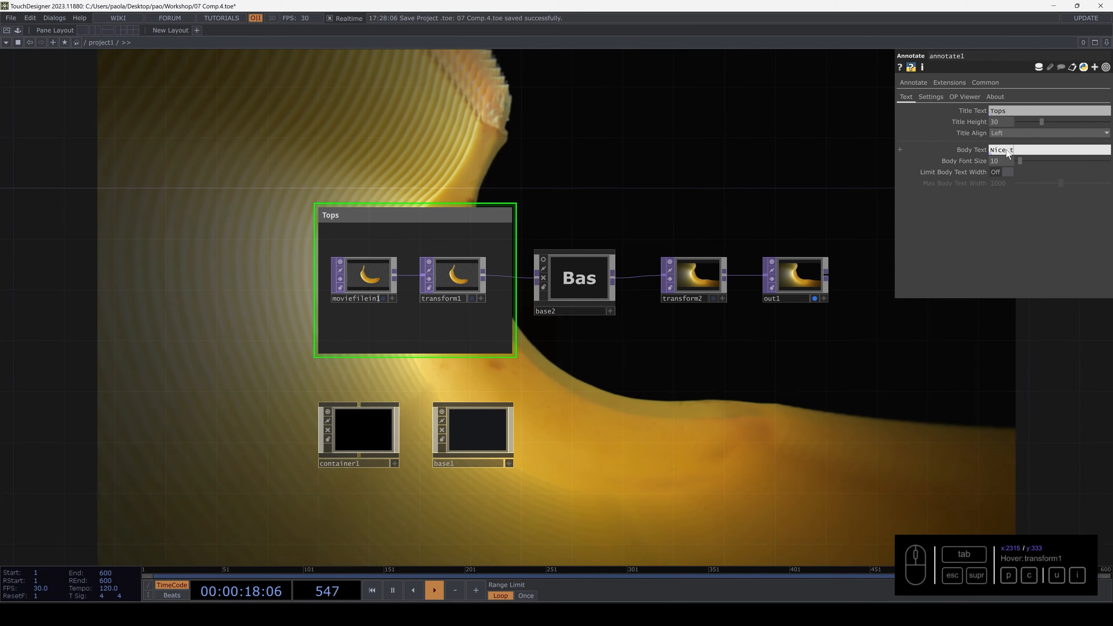
{"action": "type", "text": "ops"}
{"action": "key", "text": "Return"}
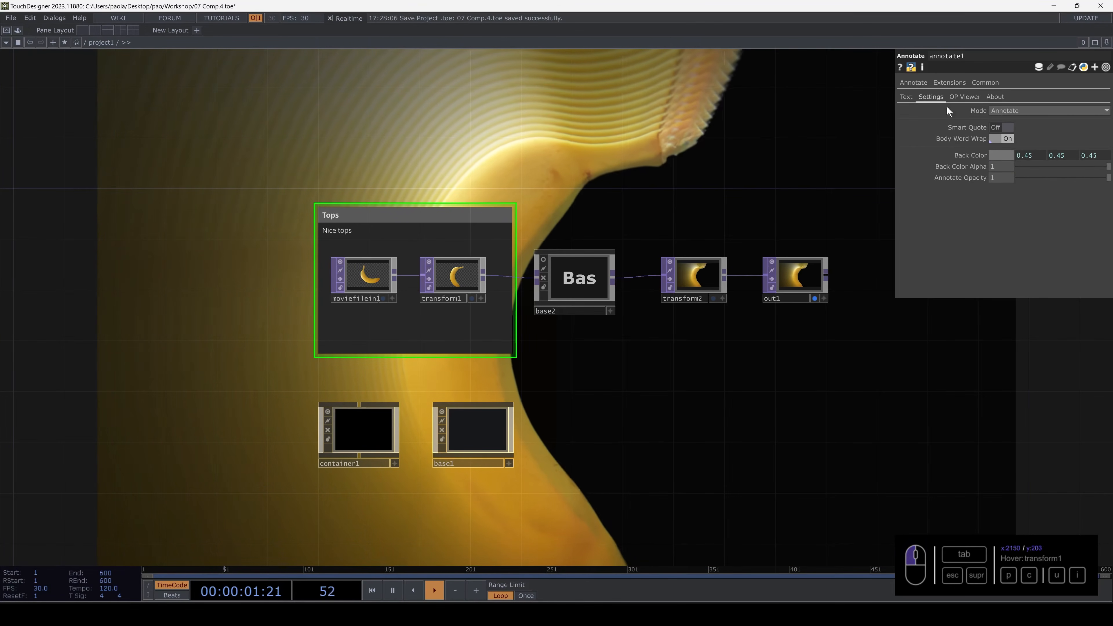
- Set the annotation's back color to the dark indigo swatch (0.17843, 0, 0.5)
{"action": "left_click", "coordinate": [1001, 155]}
{"action": "left_click", "coordinate": [1052, 104]}
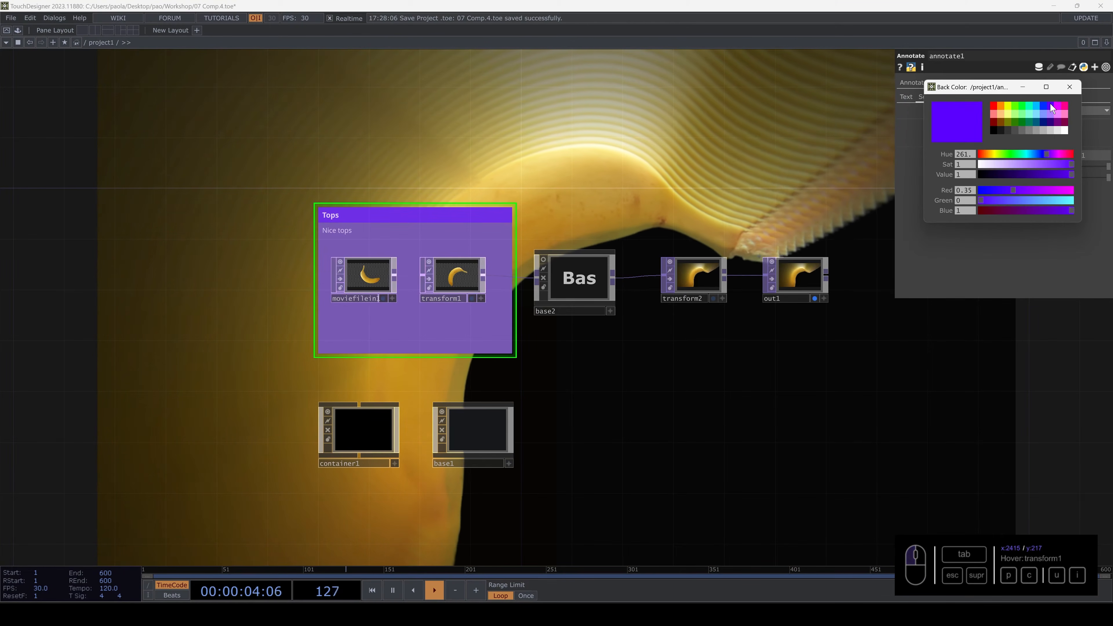
{"action": "left_click", "coordinate": [1051, 122]}
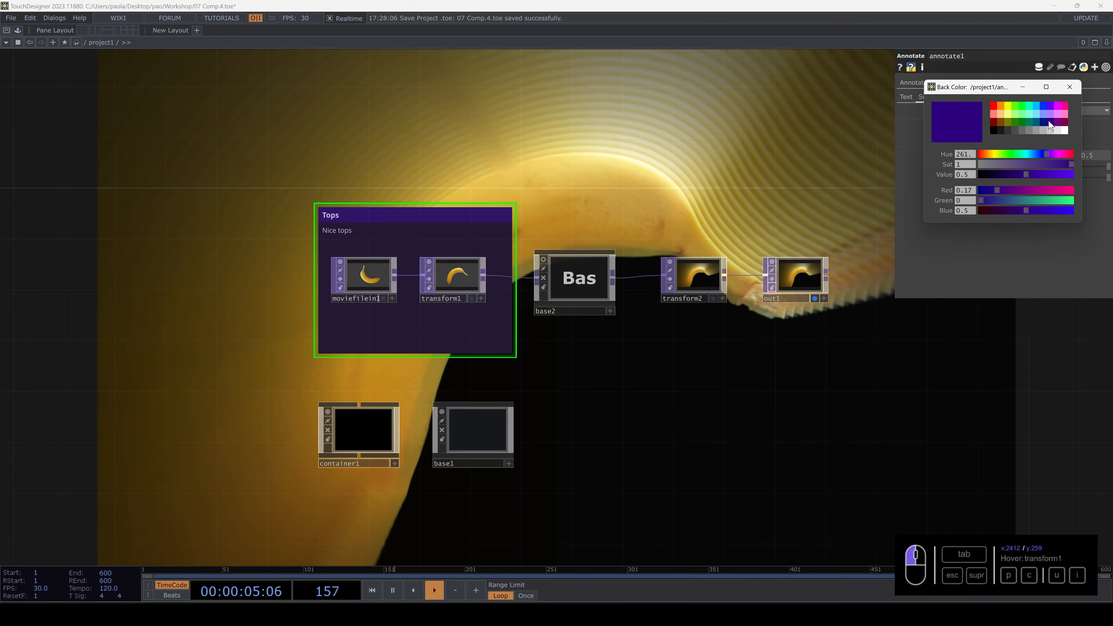
{"action": "left_click", "coordinate": [1070, 86]}
- Add a Network Box beside the Tops annotation, around the base2, transform2 and out1 area
{"action": "left_click_drag", "start_coordinate": [619, 211], "coordinate": [467, 221]}
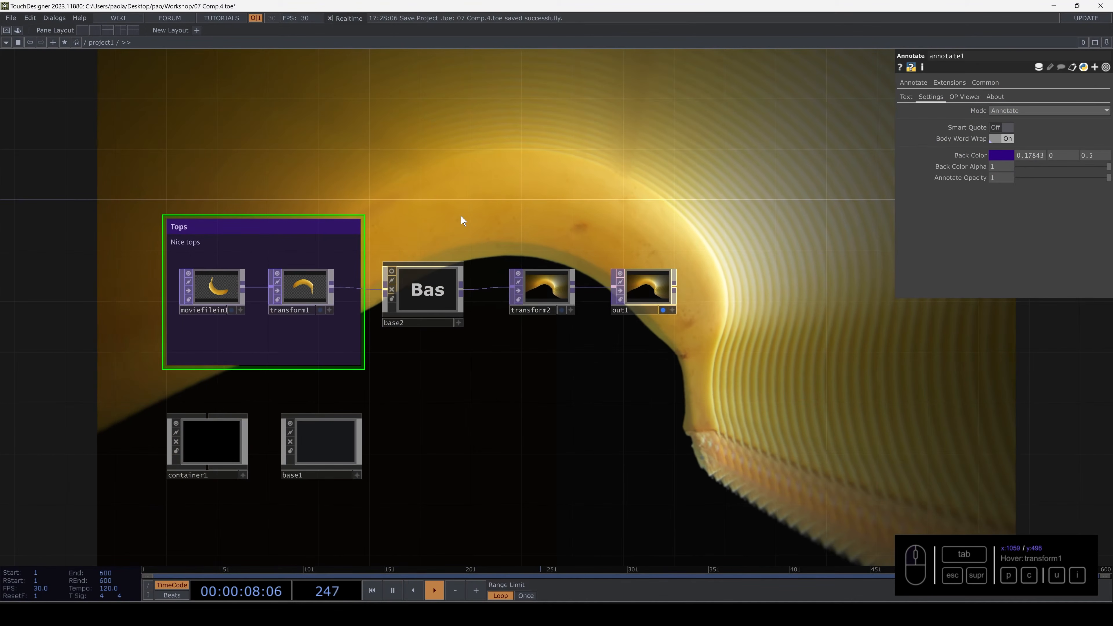
{"action": "key", "text": "Tab"}
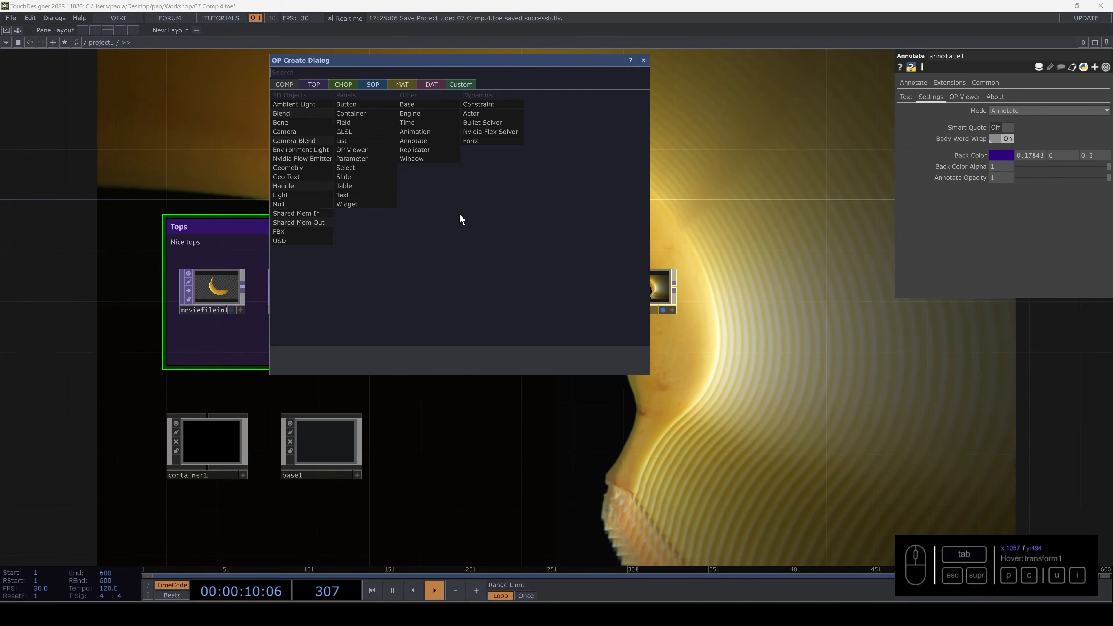
{"action": "key", "text": "Escape"}
{"action": "right_click", "coordinate": [447, 212]}
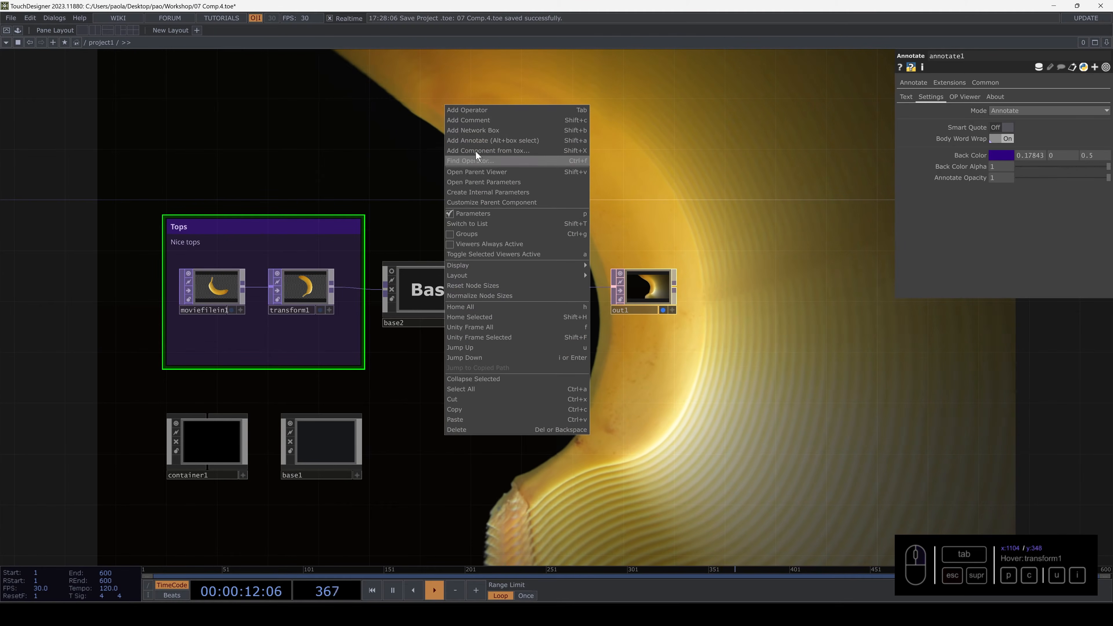
{"action": "left_click", "coordinate": [487, 130]}
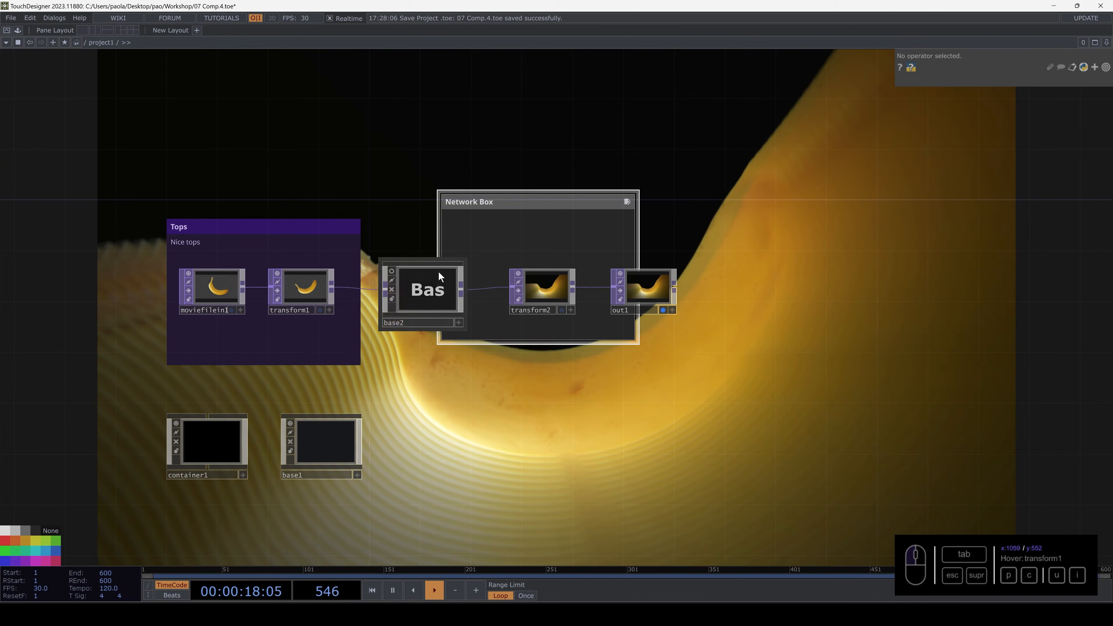
- Place base2 inside the network box, move transform2 and out1 outside it, and align the box with the Tops annotation
{"action": "left_click_drag", "start_coordinate": [439, 275], "coordinate": [516, 263]}
{"action": "left_click_drag", "start_coordinate": [571, 297], "coordinate": [788, 275]}
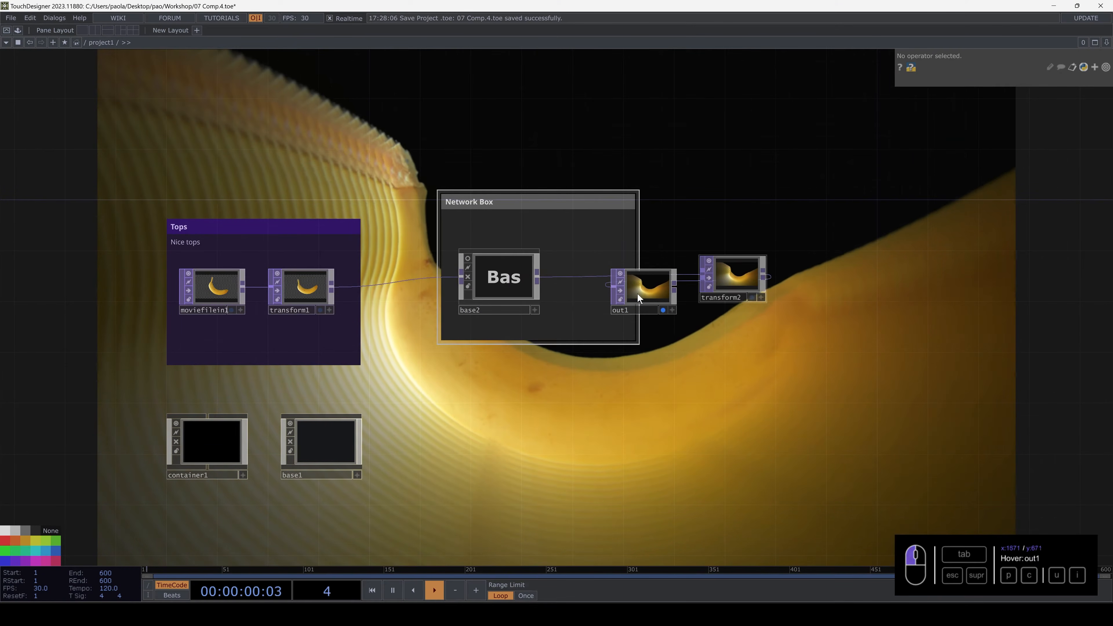
{"action": "left_click_drag", "start_coordinate": [655, 285], "coordinate": [858, 286]}
{"action": "left_click_drag", "start_coordinate": [491, 201], "coordinate": [470, 230]}
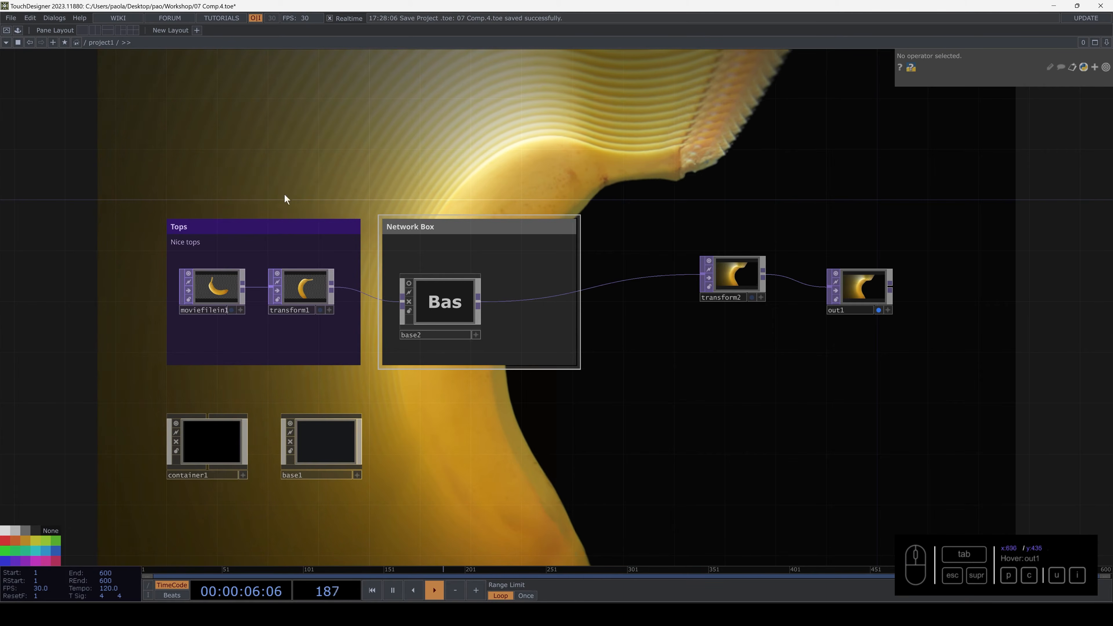
- Delete the network box and move transform2 and out1 back next to base2
{"action": "left_click", "coordinate": [216, 232]}
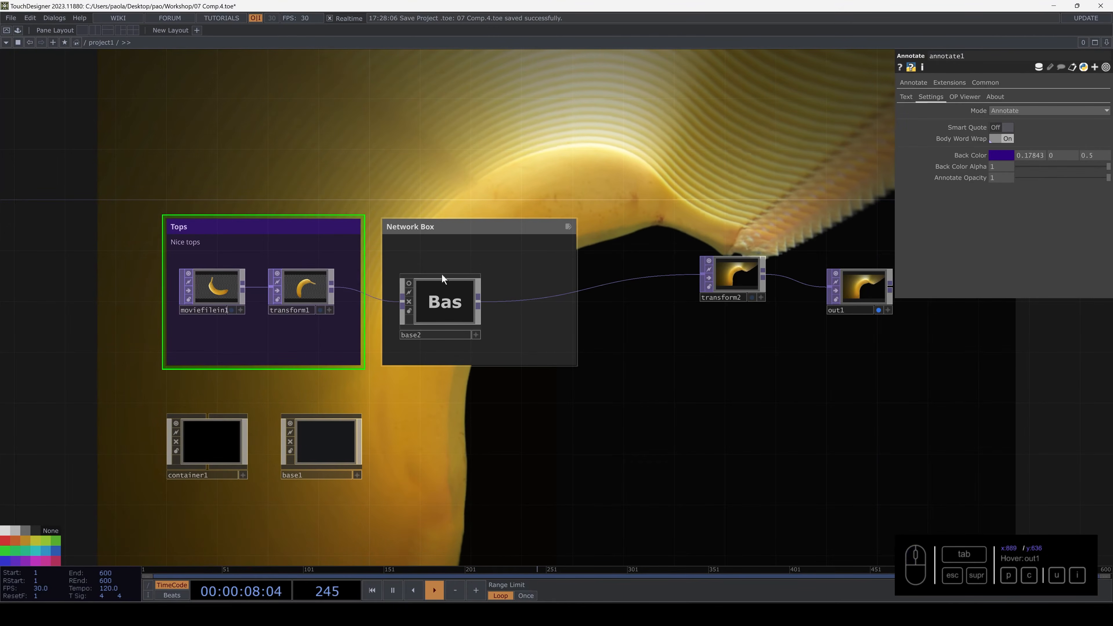
{"action": "mouse_move", "coordinate": [454, 291]}
{"action": "left_mouse_down"}
{"action": "mouse_move", "coordinate": [475, 397]}
{"action": "mouse_move", "coordinate": [466, 291]}
{"action": "left_mouse_up"}
{"action": "left_click", "coordinate": [465, 225]}
{"action": "key", "text": "Delete"}
{"action": "left_click_drag", "start_coordinate": [743, 289], "coordinate": [590, 304]}
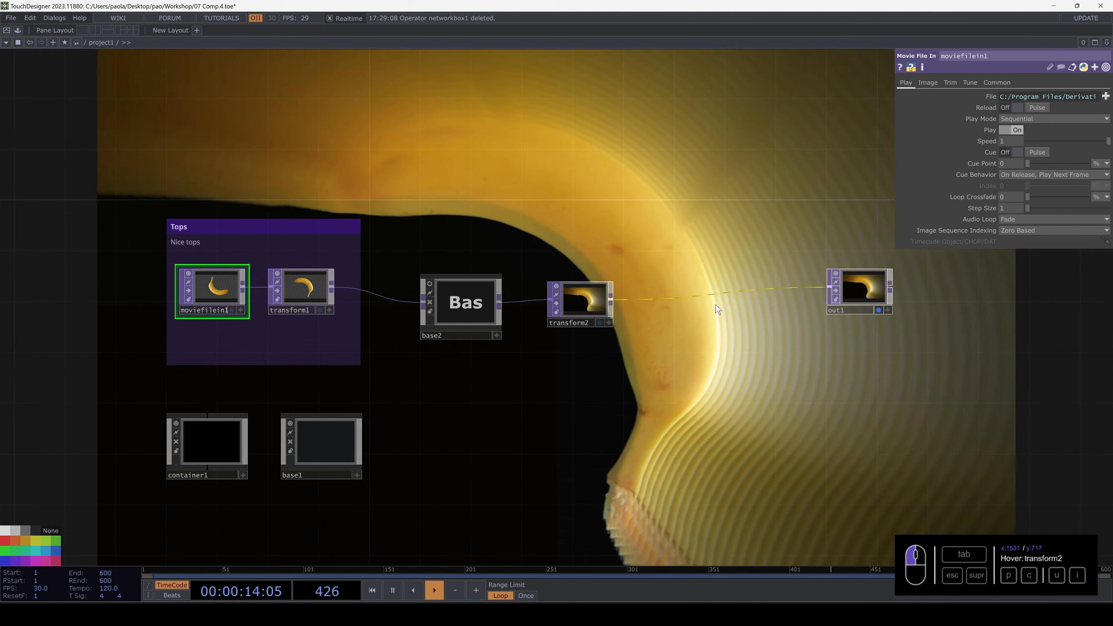
{"action": "left_click_drag", "start_coordinate": [861, 288], "coordinate": [670, 304]}
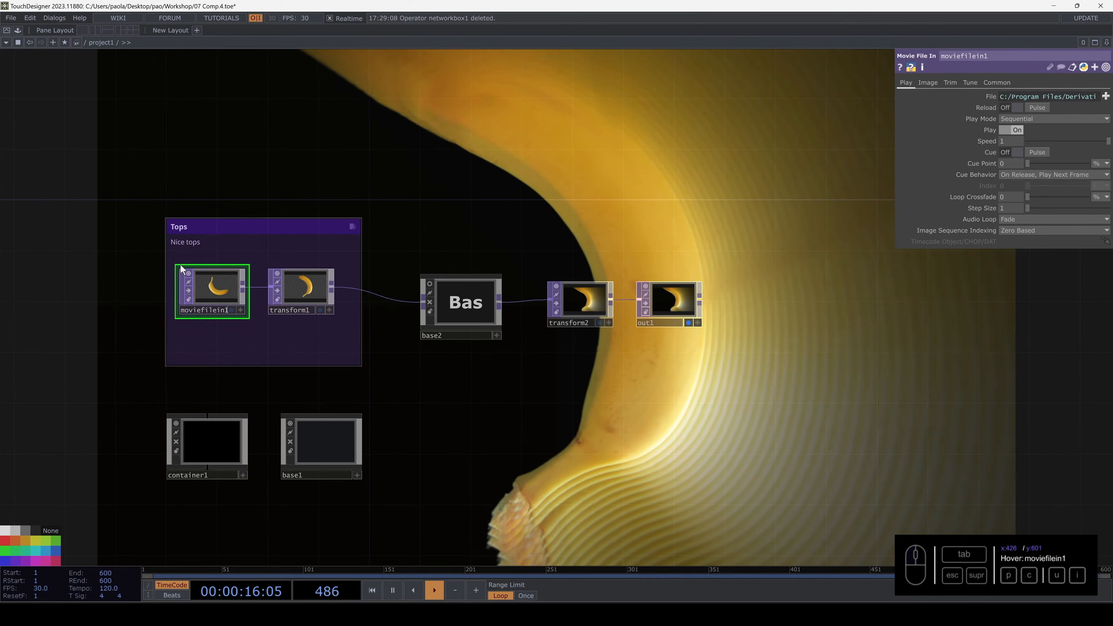
- Add an Animation component in the empty area below transform2
{"action": "left_click_drag", "start_coordinate": [517, 326], "coordinate": [485, 294]}
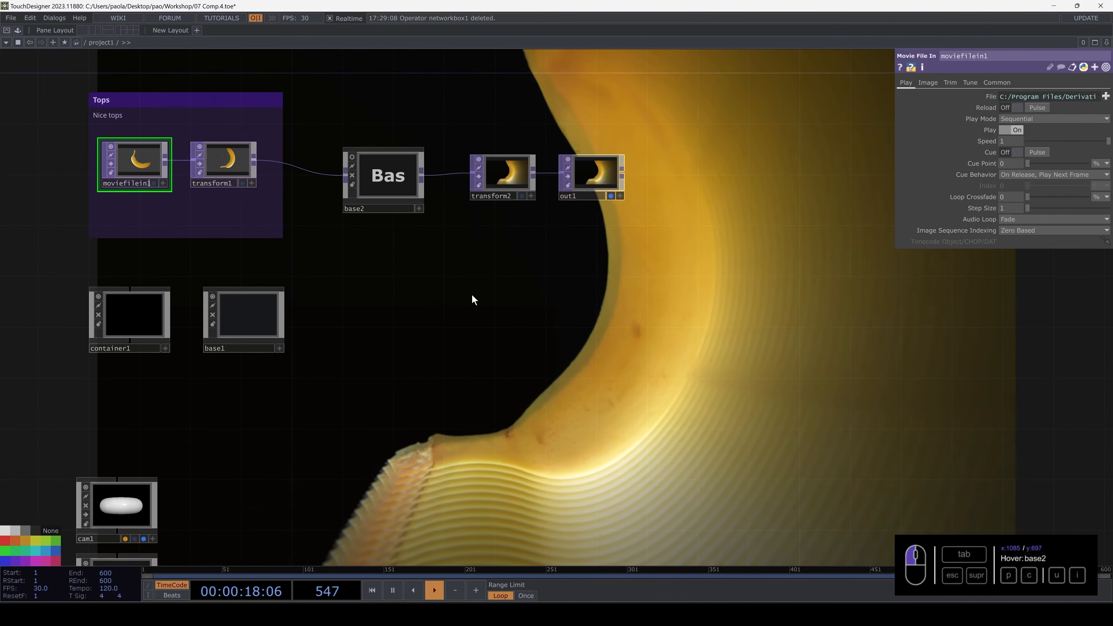
{"action": "key", "text": "Tab"}
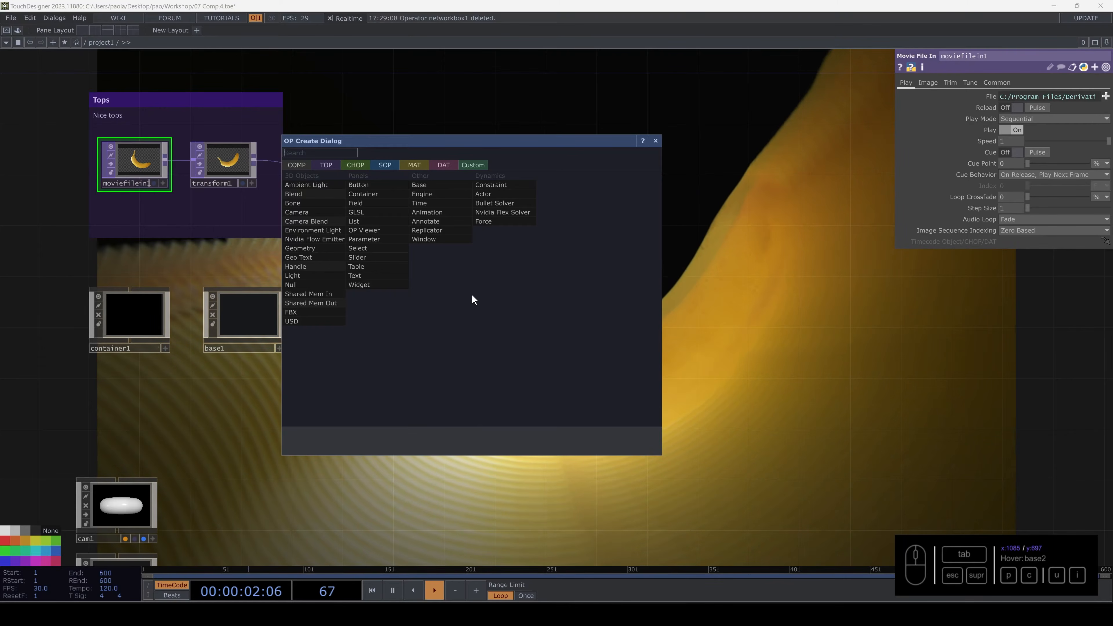
{"action": "left_click", "coordinate": [449, 215]}
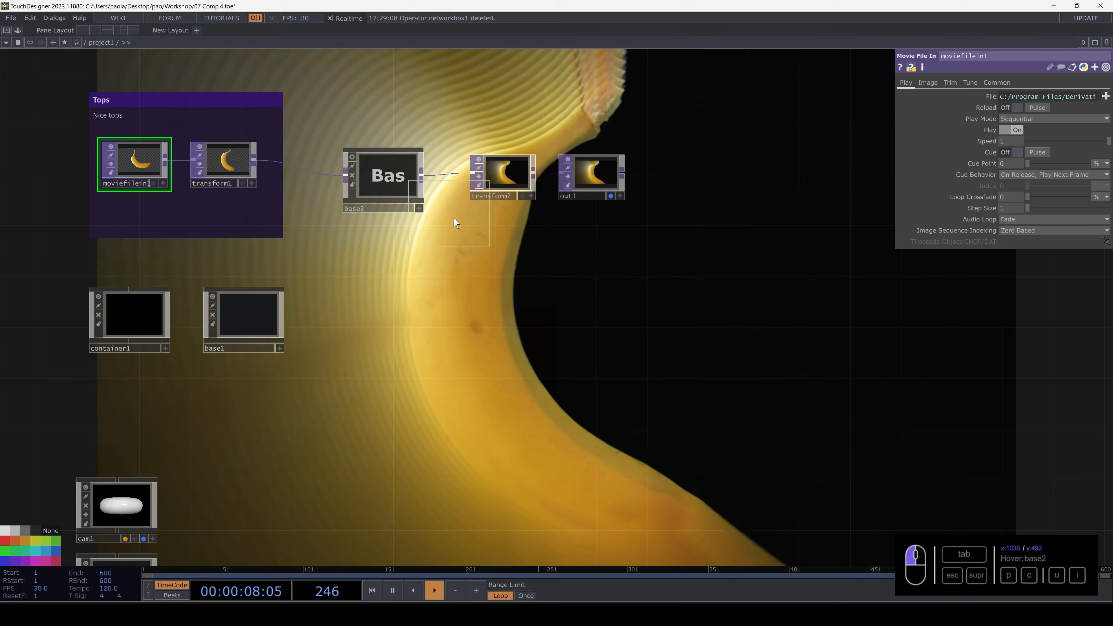
{"action": "left_click", "coordinate": [511, 296]}
- Add a Window component well to the right of animation1
{"action": "key", "text": "Tab"}
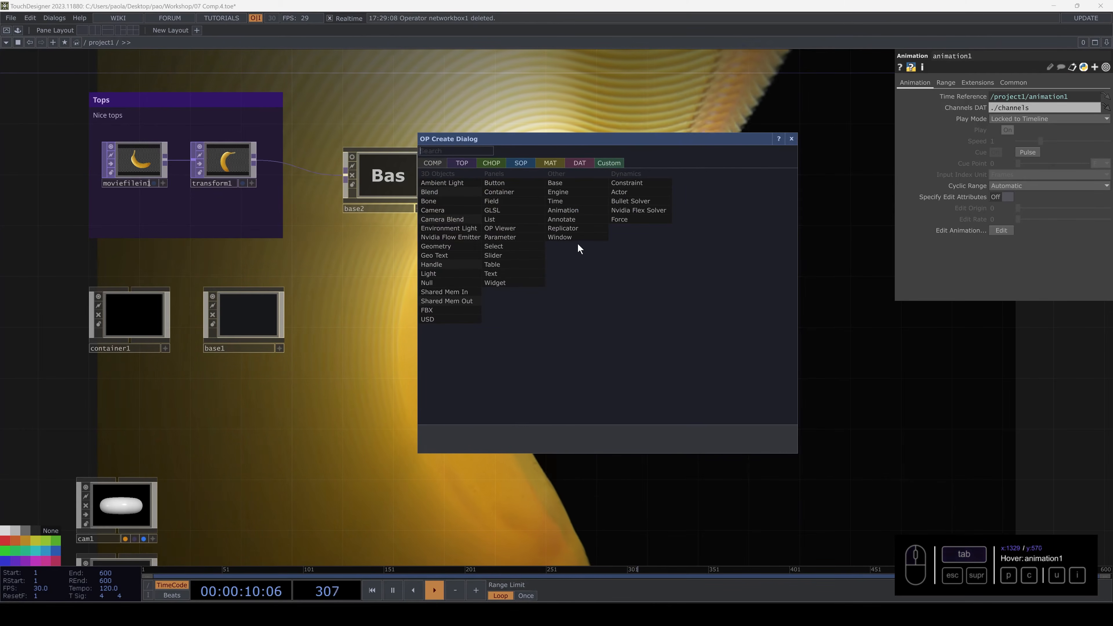
{"action": "left_click", "coordinate": [570, 237]}
{"action": "left_click", "coordinate": [639, 296]}
{"action": "left_click_drag", "start_coordinate": [691, 270], "coordinate": [769, 284]}
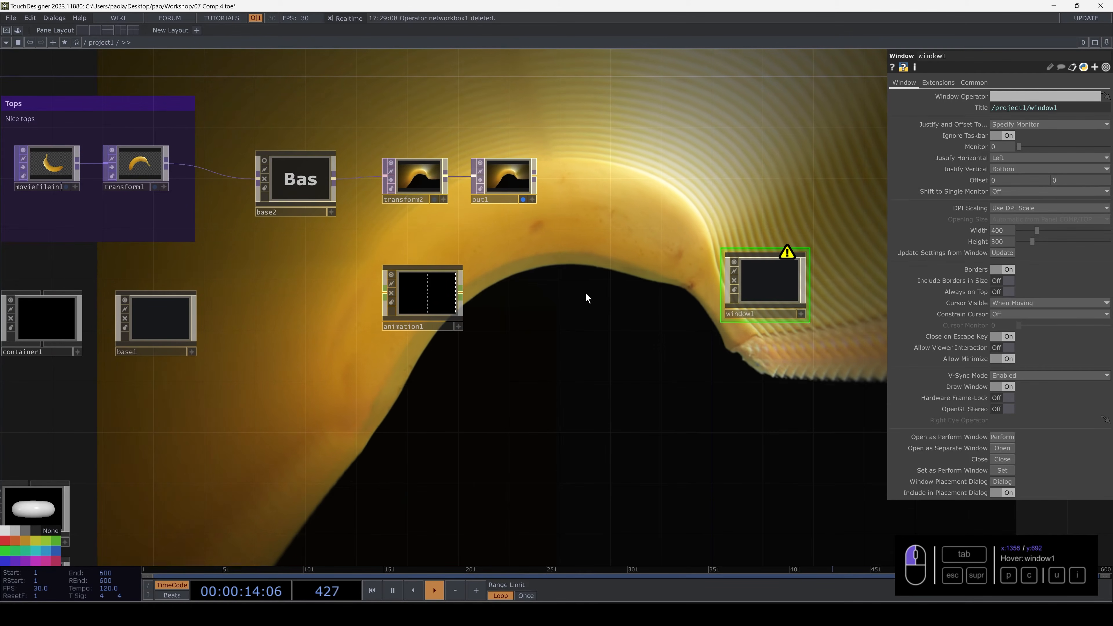
- Set base2's Scale to 1 and lower its Opacity to 0.777
{"action": "left_click_drag", "start_coordinate": [585, 293], "coordinate": [692, 310]}
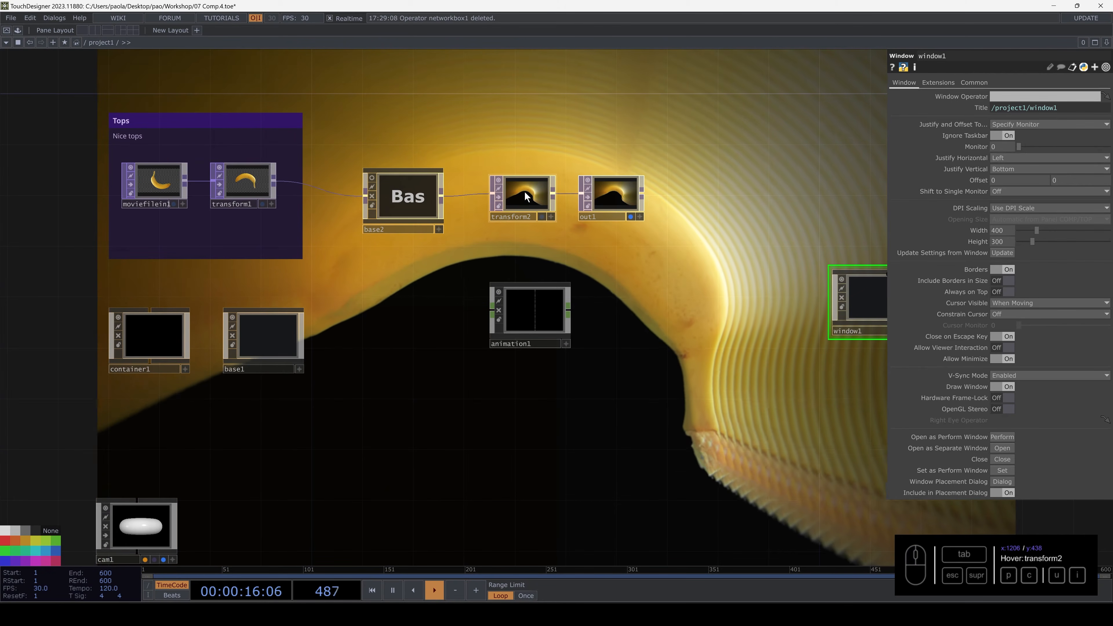
{"action": "left_click", "coordinate": [404, 197]}
{"action": "left_click", "coordinate": [1009, 120]}
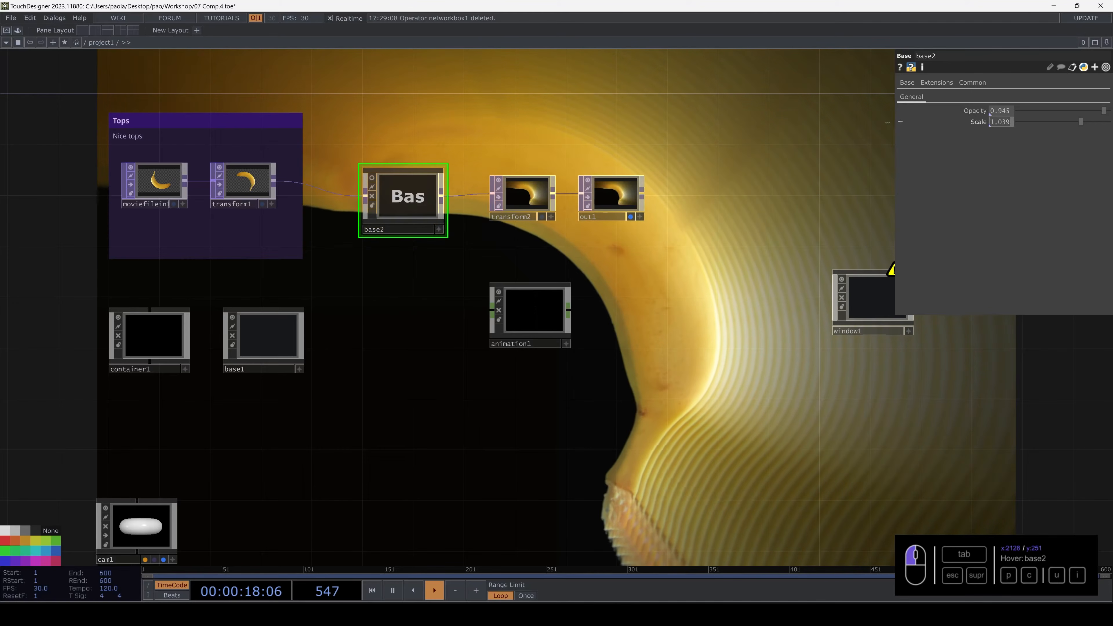
{"action": "type", "text": "1"}
{"action": "key", "text": "Return"}
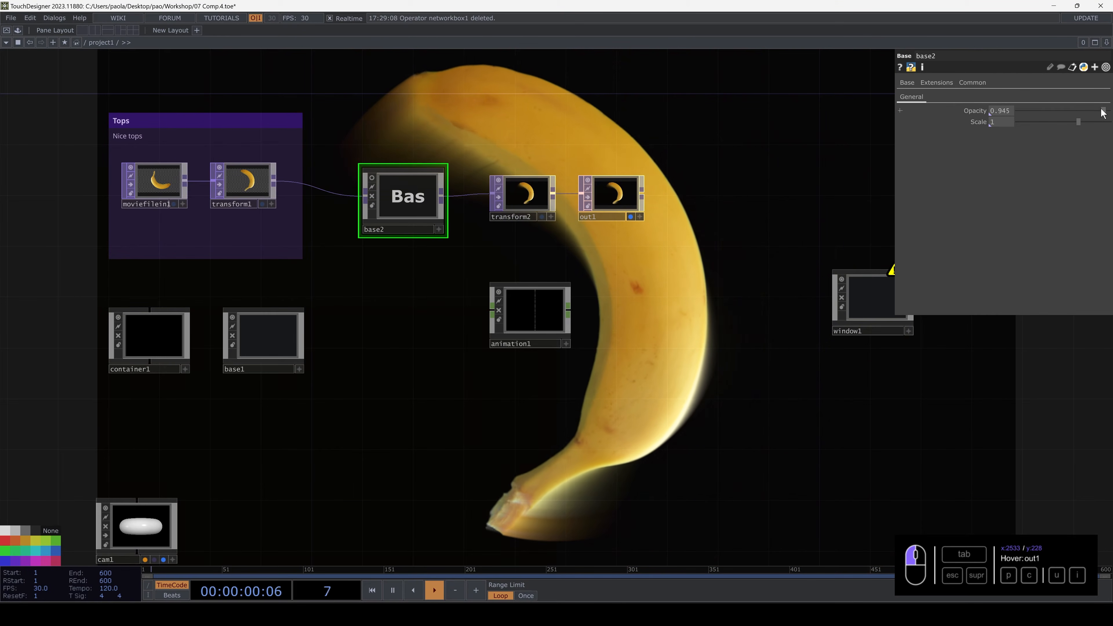
{"action": "left_click_drag", "start_coordinate": [1101, 111], "coordinate": [1088, 112]}
- Open the animation editor for animation1, pause the timeline, and keep the animation1 node in view above the editor
{"action": "left_click_drag", "start_coordinate": [642, 266], "coordinate": [545, 256]}
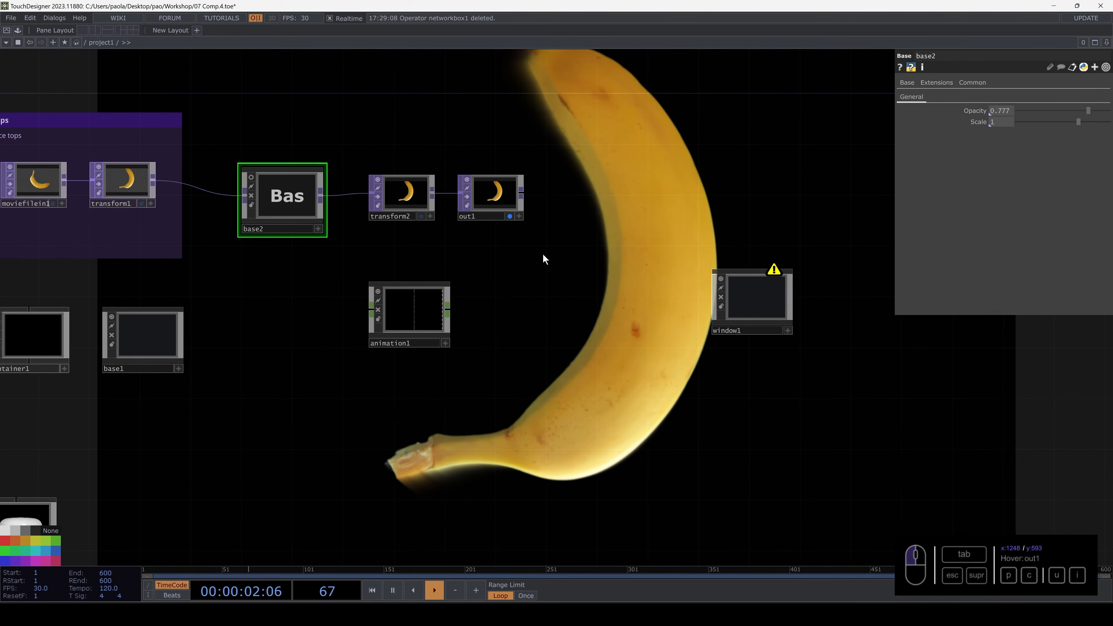
{"action": "left_click", "coordinate": [411, 320]}
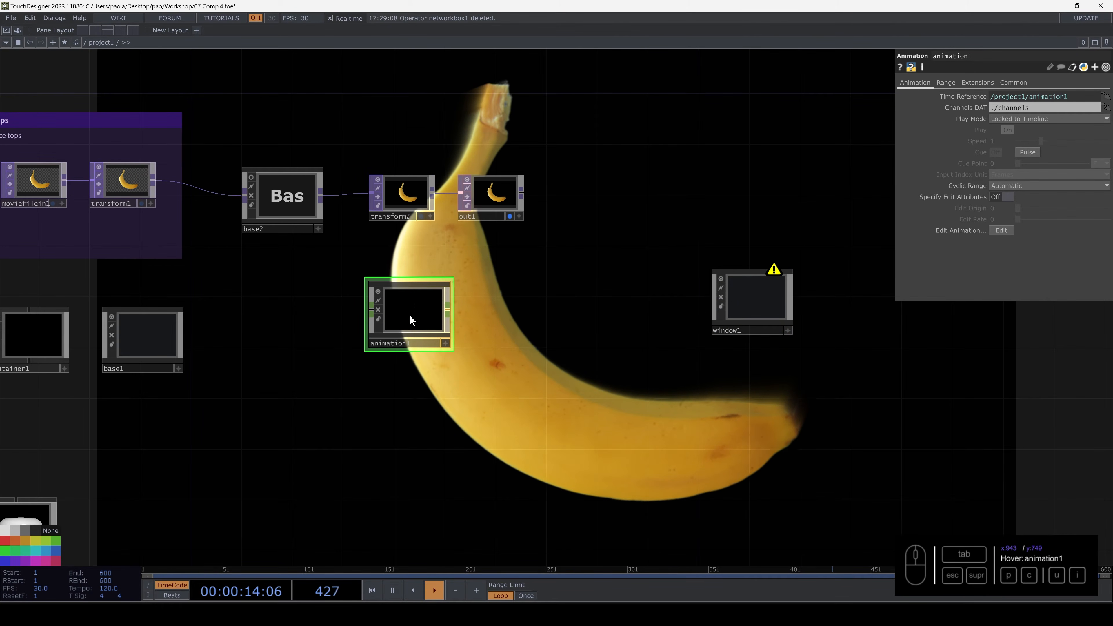
{"action": "middle_click_drag", "start_coordinate": [436, 383], "coordinate": [510, 378]}
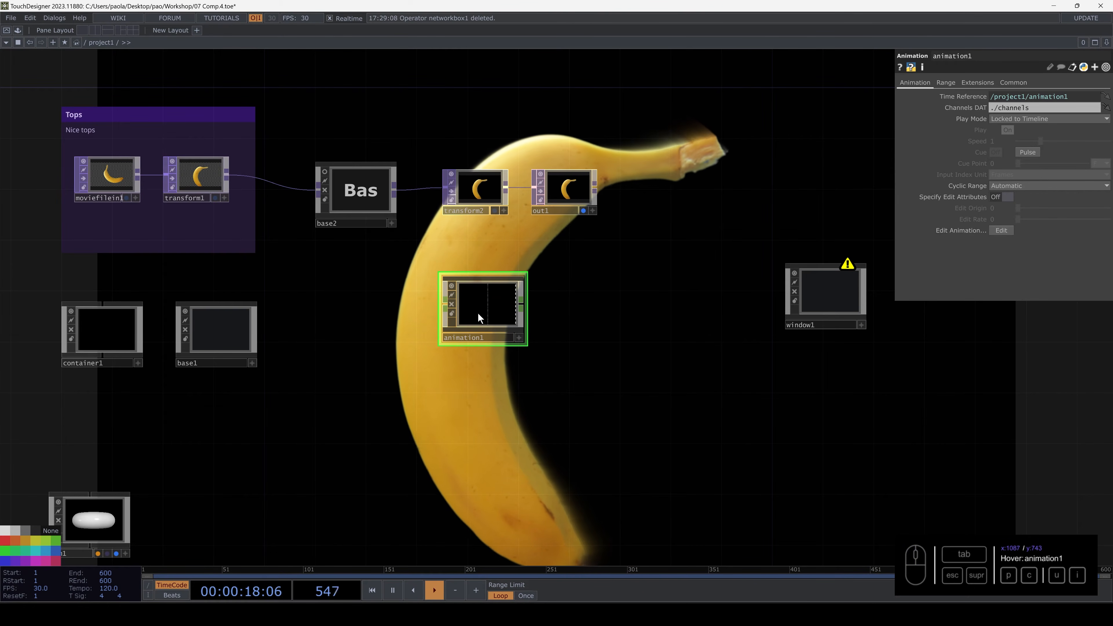
{"action": "left_click", "coordinate": [1004, 230]}
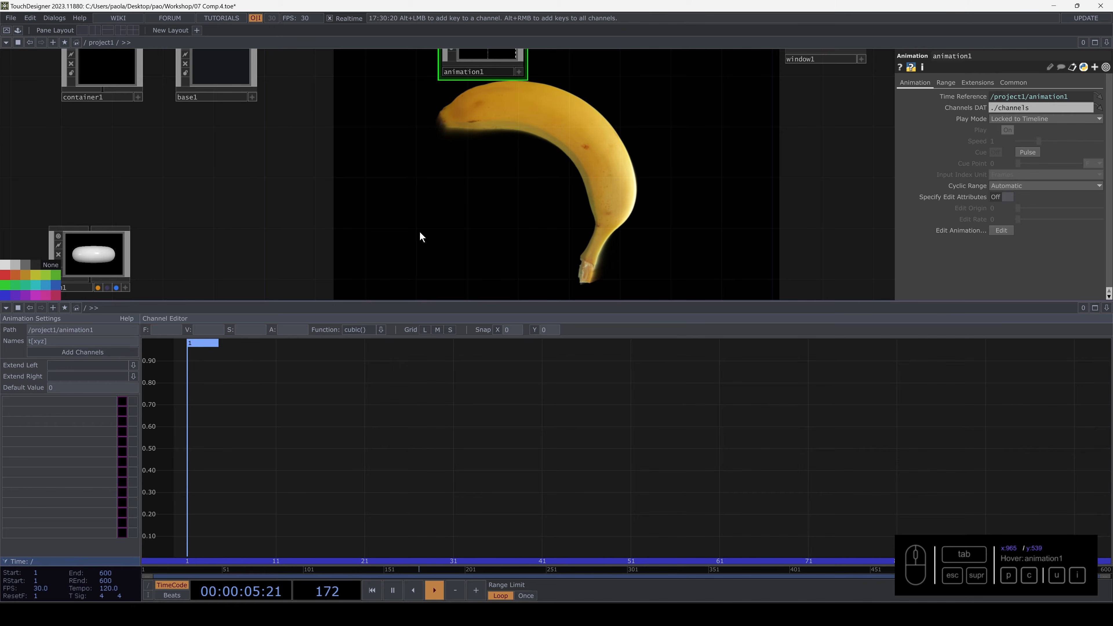
{"action": "left_click_drag", "start_coordinate": [322, 213], "coordinate": [266, 284]}
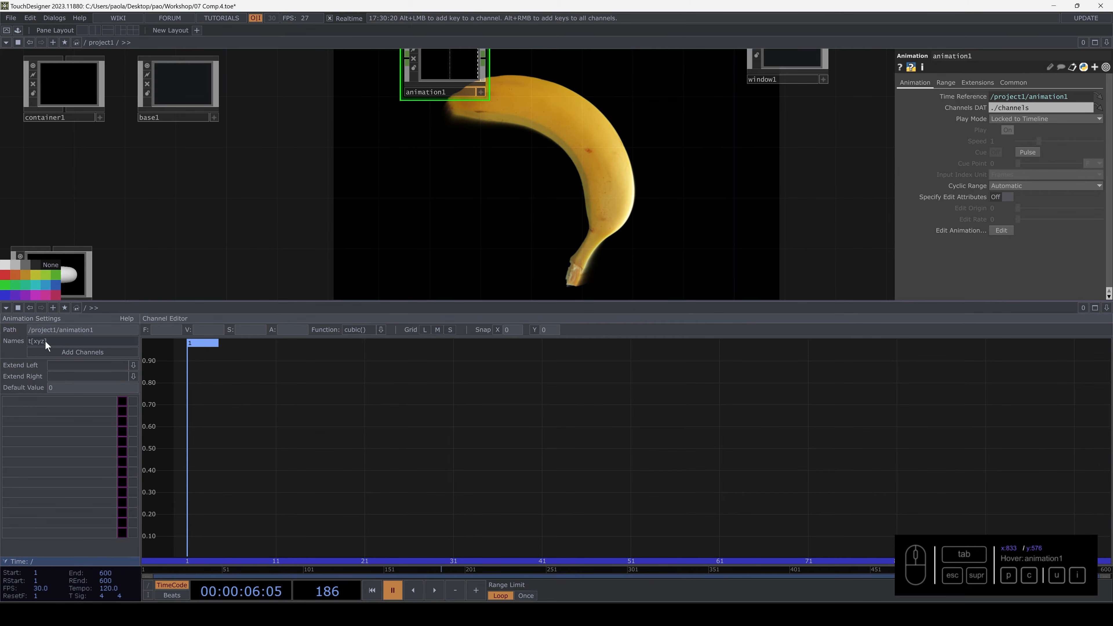
{"action": "left_click", "coordinate": [37, 340]}
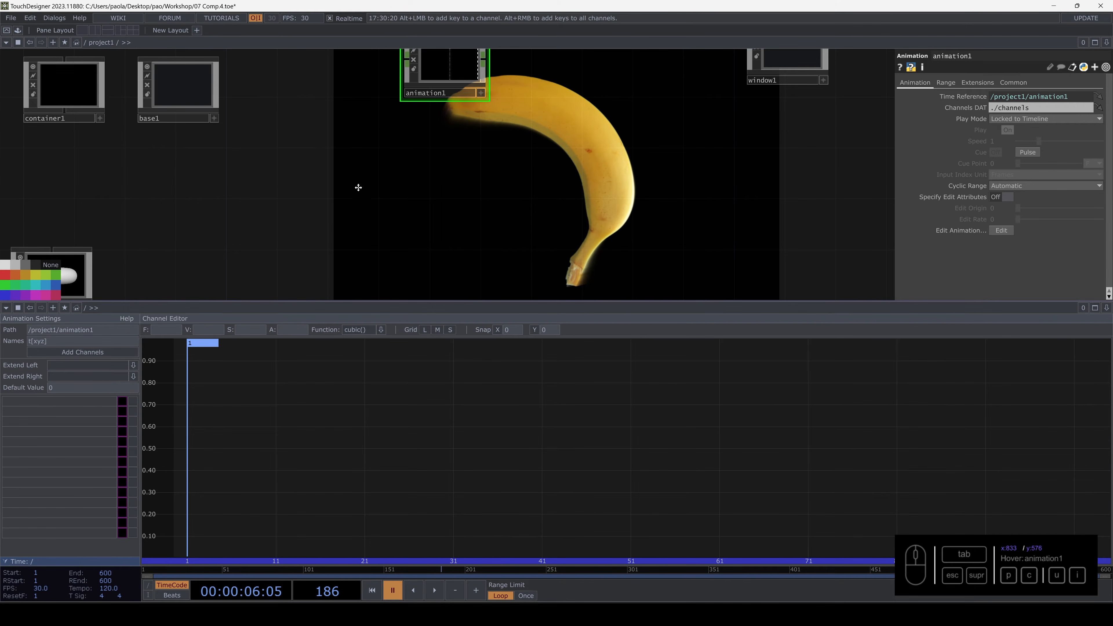
{"action": "left_click_drag", "start_coordinate": [358, 187], "coordinate": [289, 345]}
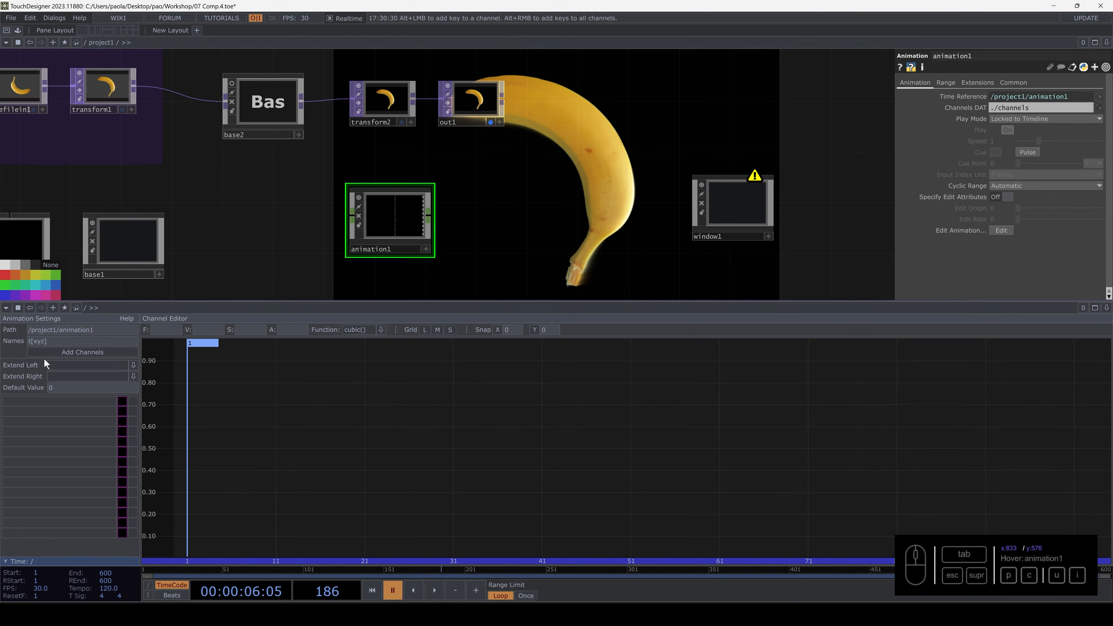
- Add a channel named scale to animation1 and place a keyframe on its curve at frame 200
{"action": "left_click", "coordinate": [33, 340]}
{"action": "left_click", "coordinate": [71, 352]}
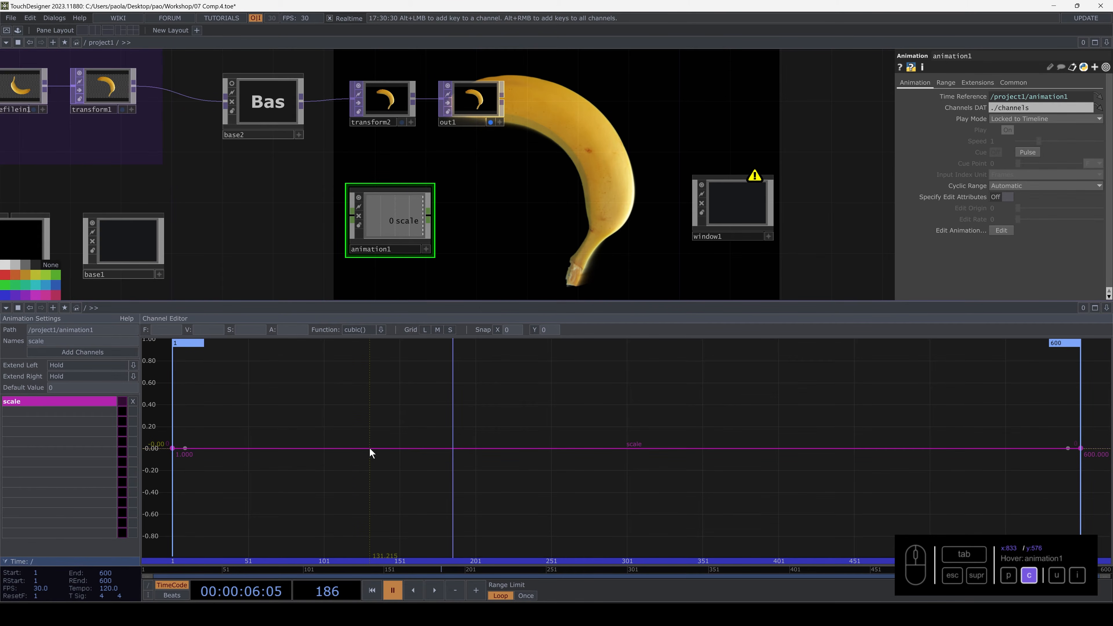
{"action": "left_click", "coordinate": [332, 449], "text": "alt"}
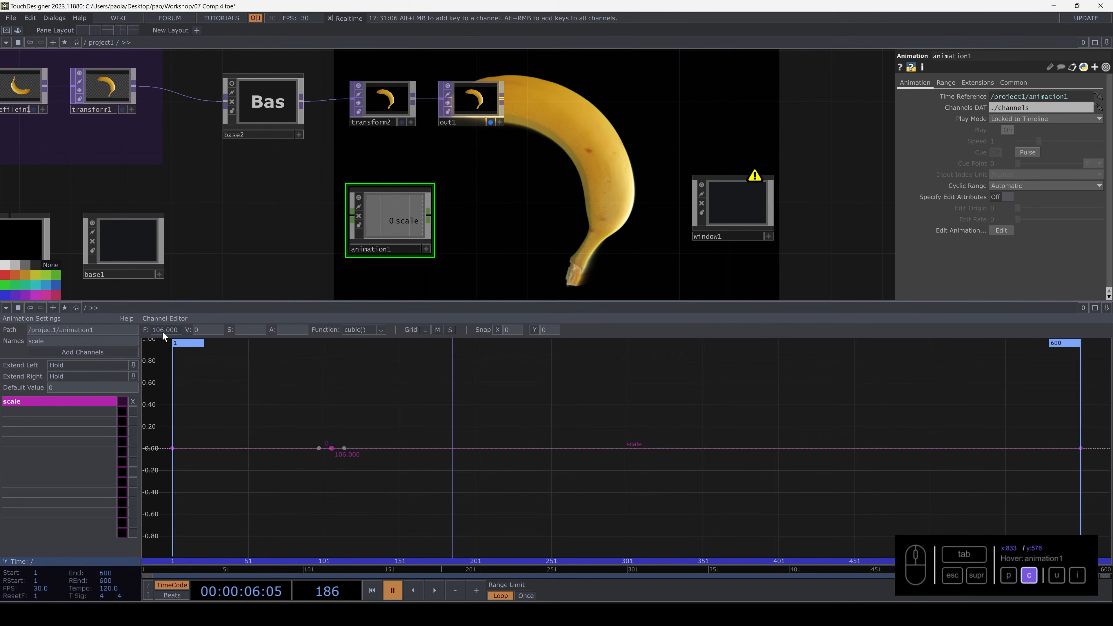
{"action": "left_click", "coordinate": [178, 329]}
{"action": "type", "text": "200"}
{"action": "key", "text": "Return"}
- Add another keyframe to the scale curve at frame 400 with a value of 2.0
{"action": "left_click", "coordinate": [566, 448]}
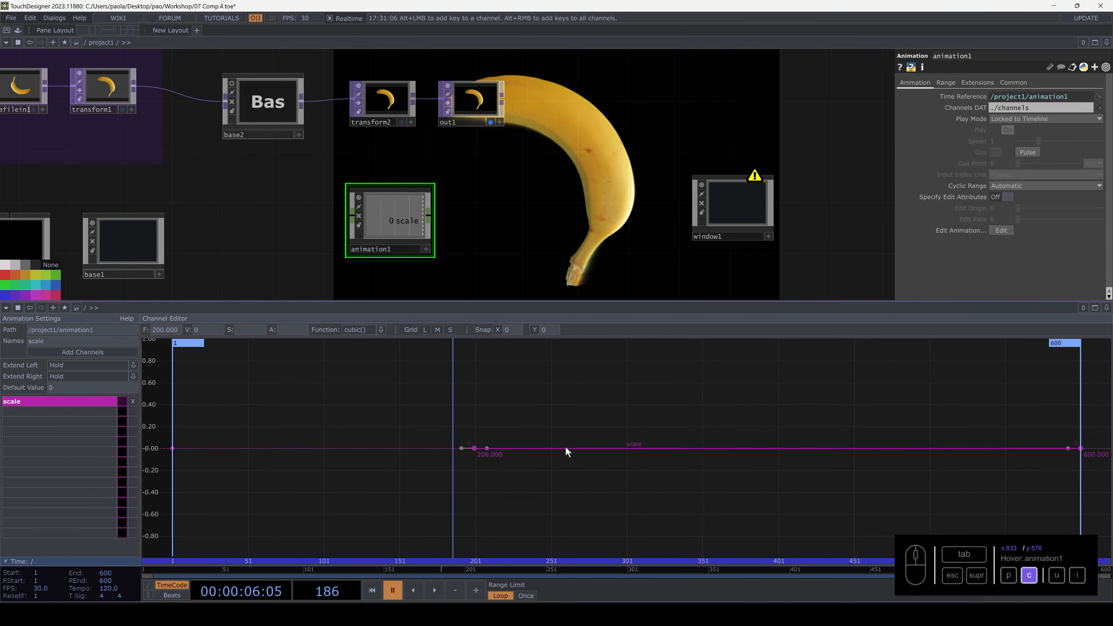
{"action": "key", "text": "super"}
{"action": "left_click", "coordinate": [567, 447], "text": "alt"}
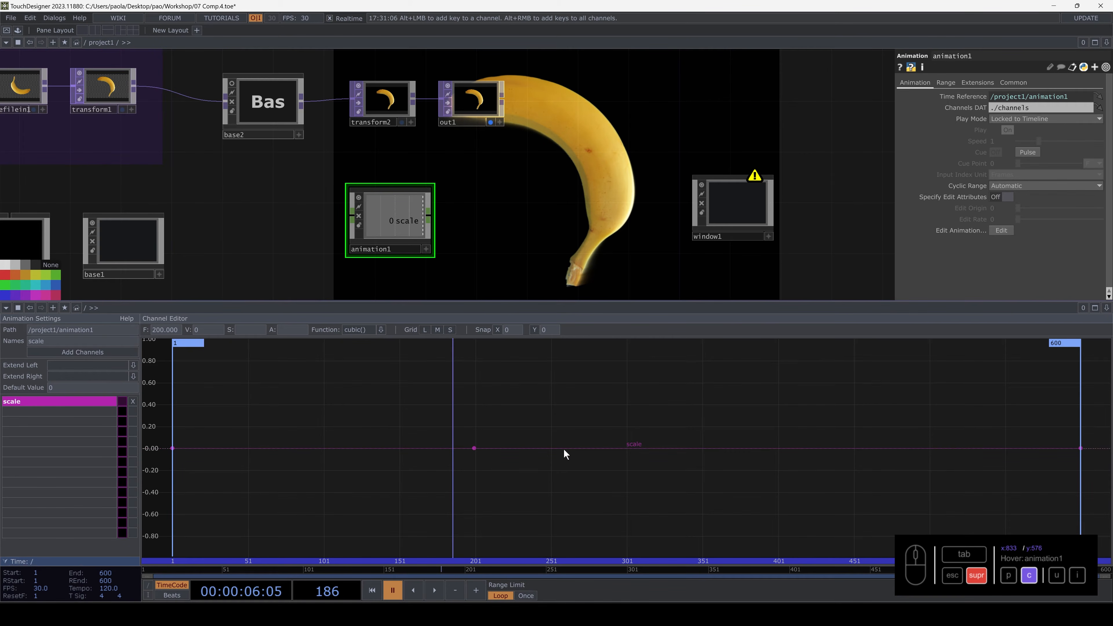
{"action": "key", "text": "alt"}
{"action": "left_click", "coordinate": [565, 447], "text": "alt"}
{"action": "left_click", "coordinate": [178, 329]}
{"action": "type", "text": "400"}
{"action": "key", "text": "Return"}
{"action": "type", "text": "2."}
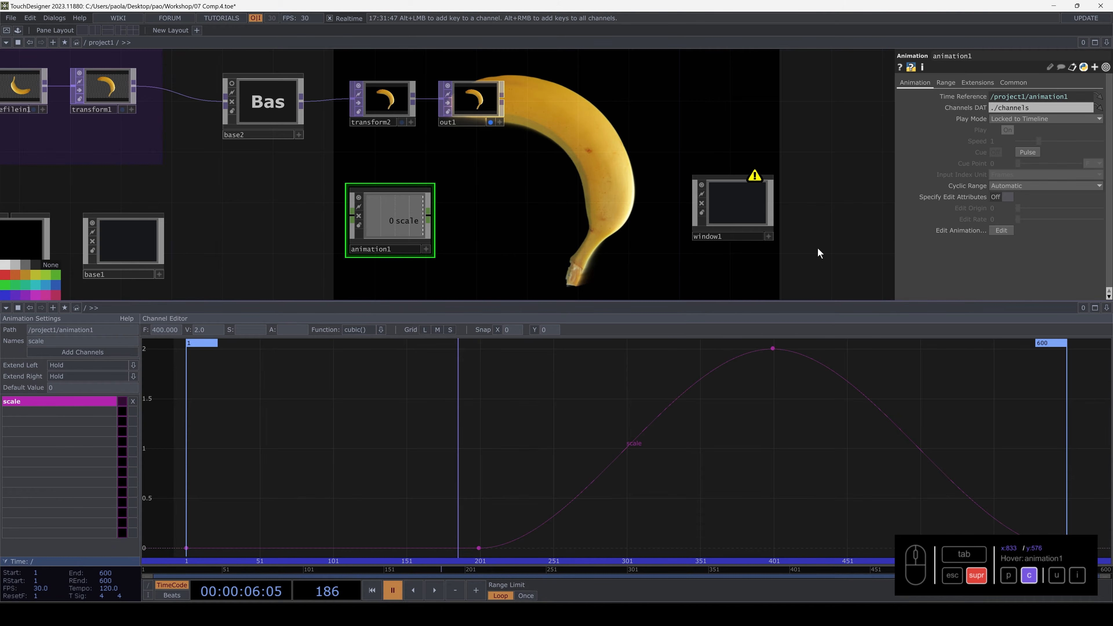
- Set the scale keyframes at frames 1 and 200 to value 1 and the one at frame 600 to 2, with project1's network in view
{"action": "key", "text": "u"}
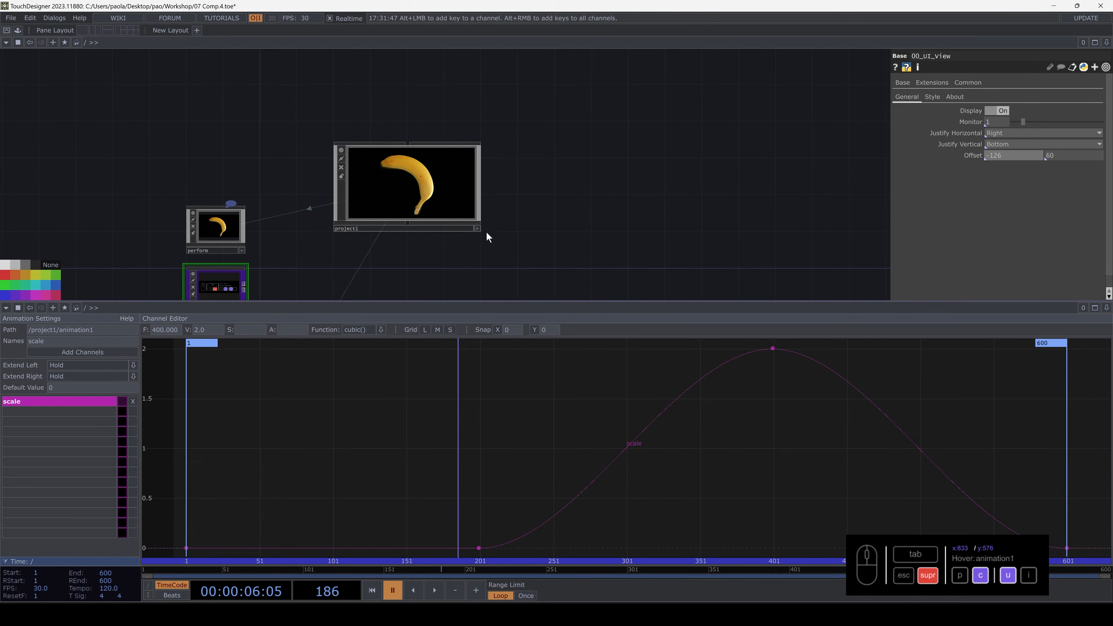
{"action": "key", "text": "i"}
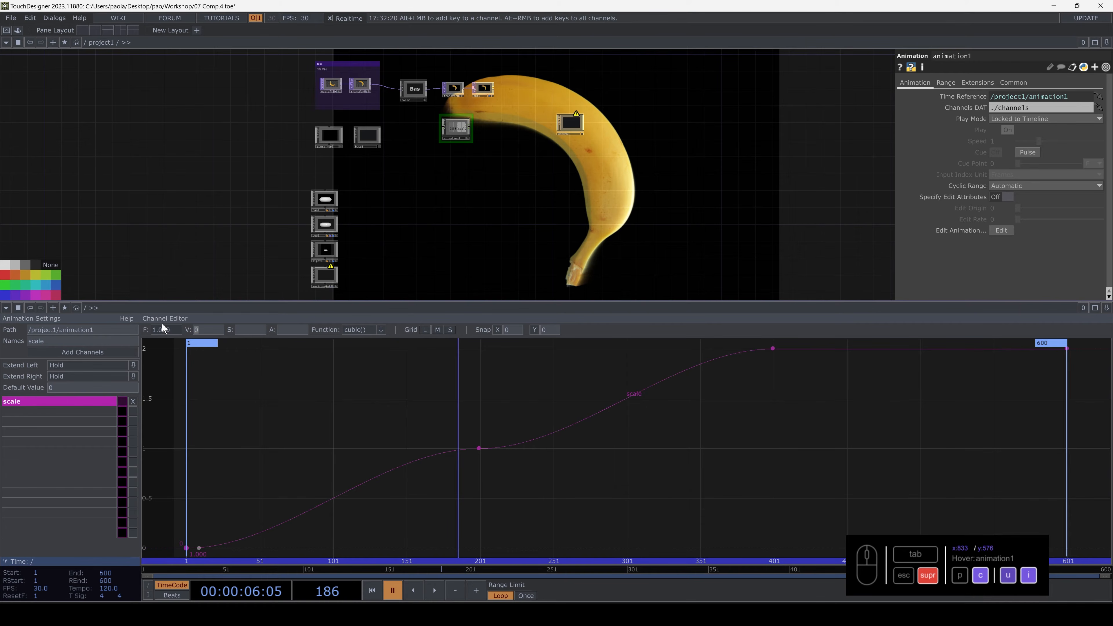
{"action": "scroll", "coordinate": [474, 117], "scroll_direction": "up", "scroll_amount": 5}
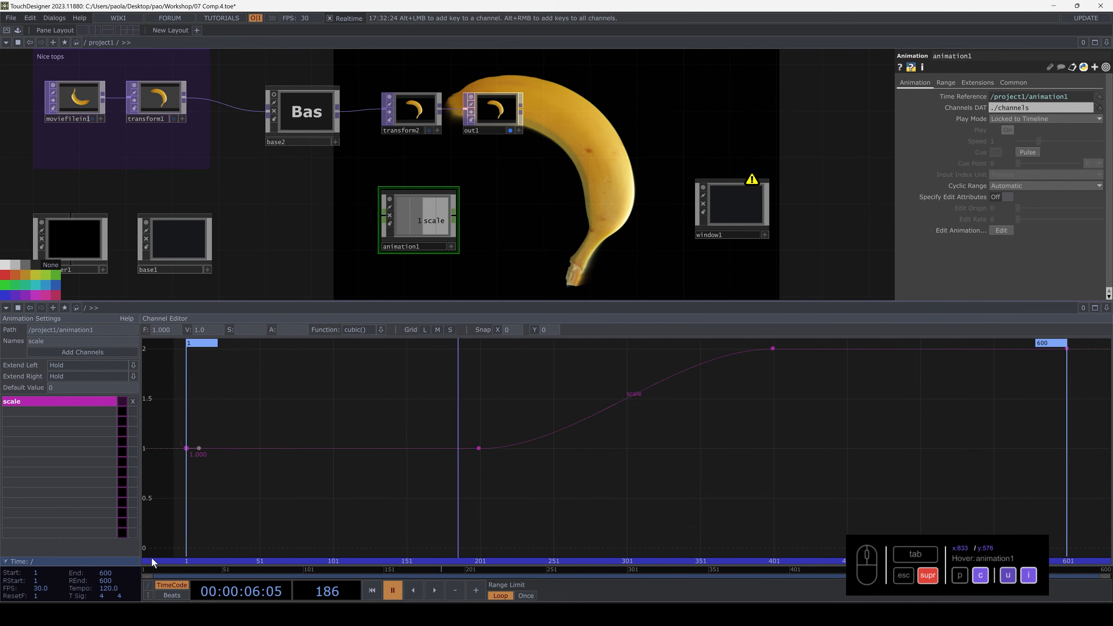
- Scrub the timeline back and forth to check how the scale channel follows its curve
{"action": "left_click_drag", "start_coordinate": [157, 571], "coordinate": [210, 569]}
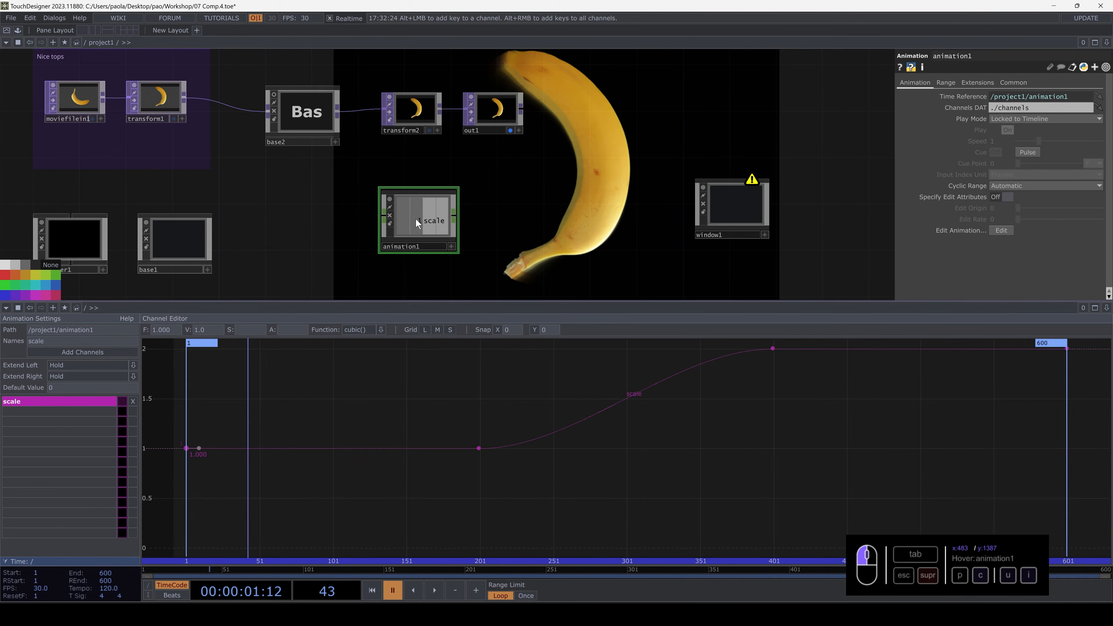
{"action": "left_click_drag", "start_coordinate": [213, 569], "coordinate": [517, 568]}
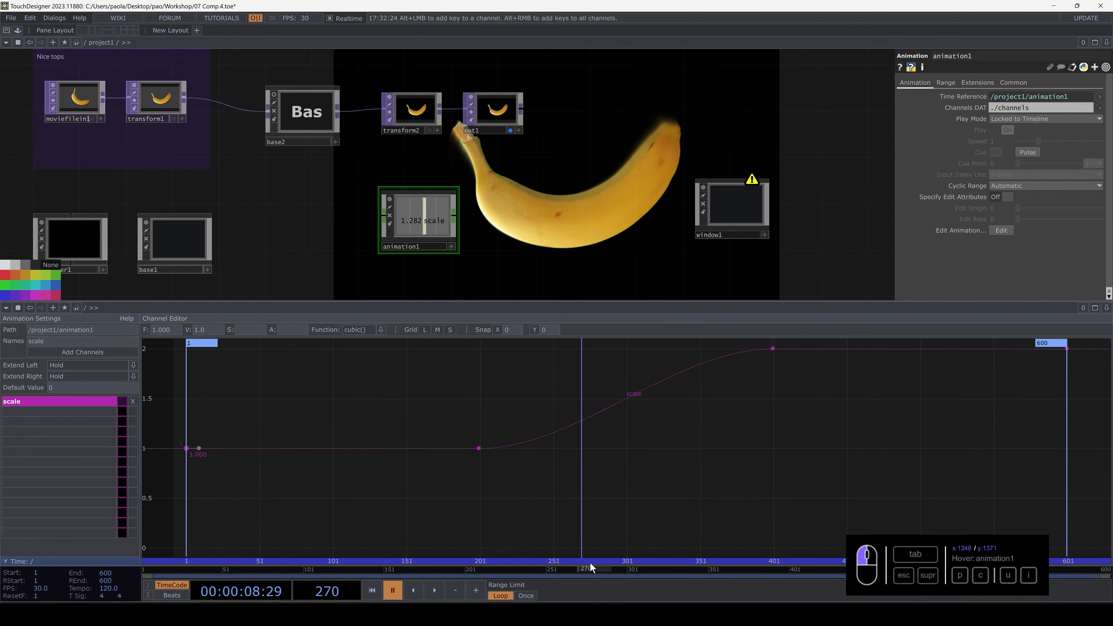
{"action": "left_click_drag", "start_coordinate": [590, 564], "coordinate": [678, 557]}
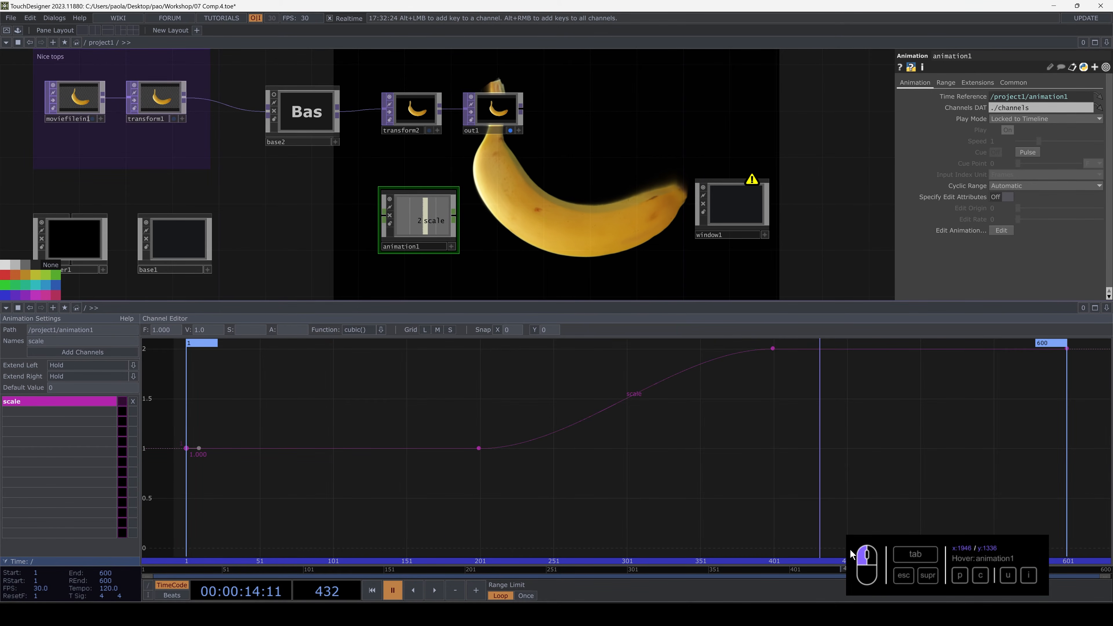
{"action": "left_click_drag", "start_coordinate": [1088, 554], "coordinate": [573, 546]}
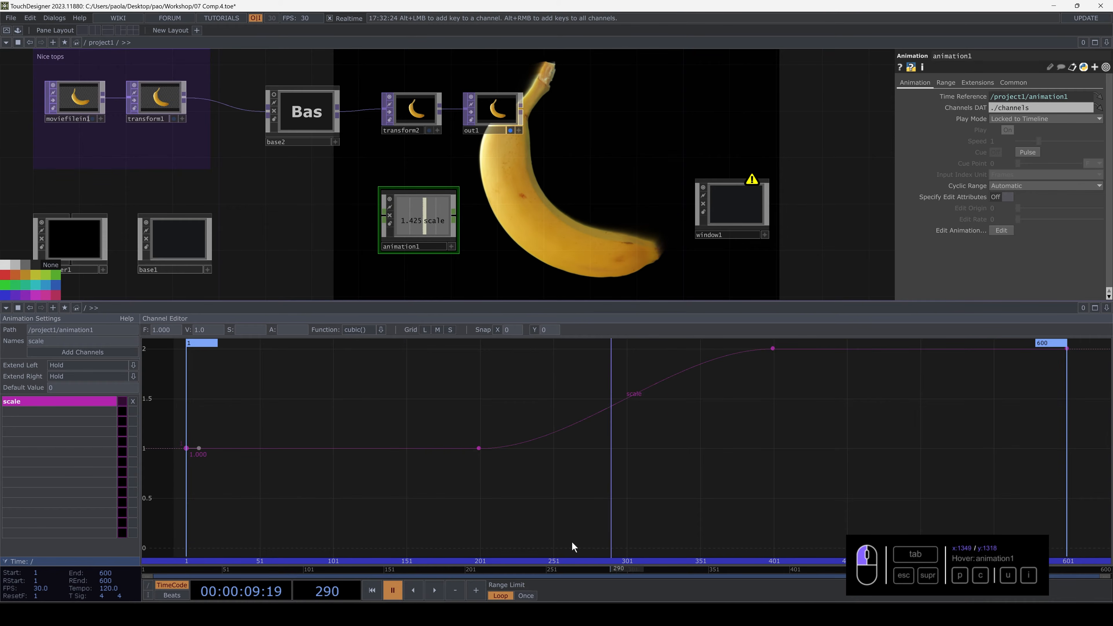
- Place animation1 to the left of the Tops annotation and link its scale channel to transform1's Scale
{"action": "left_click_drag", "start_coordinate": [529, 203], "coordinate": [569, 230]}
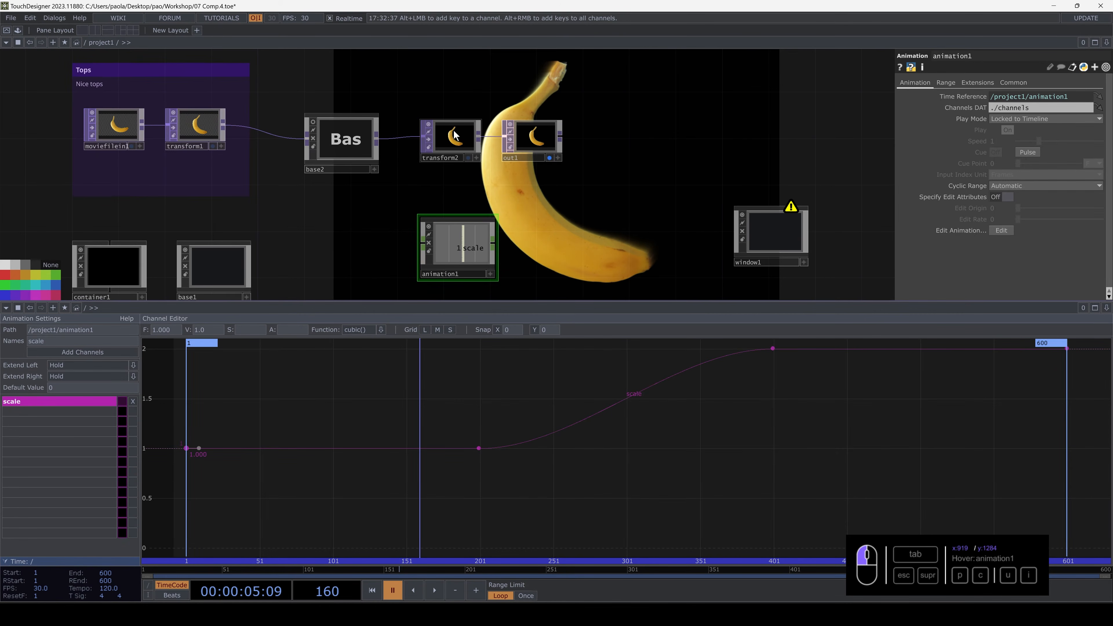
{"action": "left_click", "coordinate": [454, 132]}
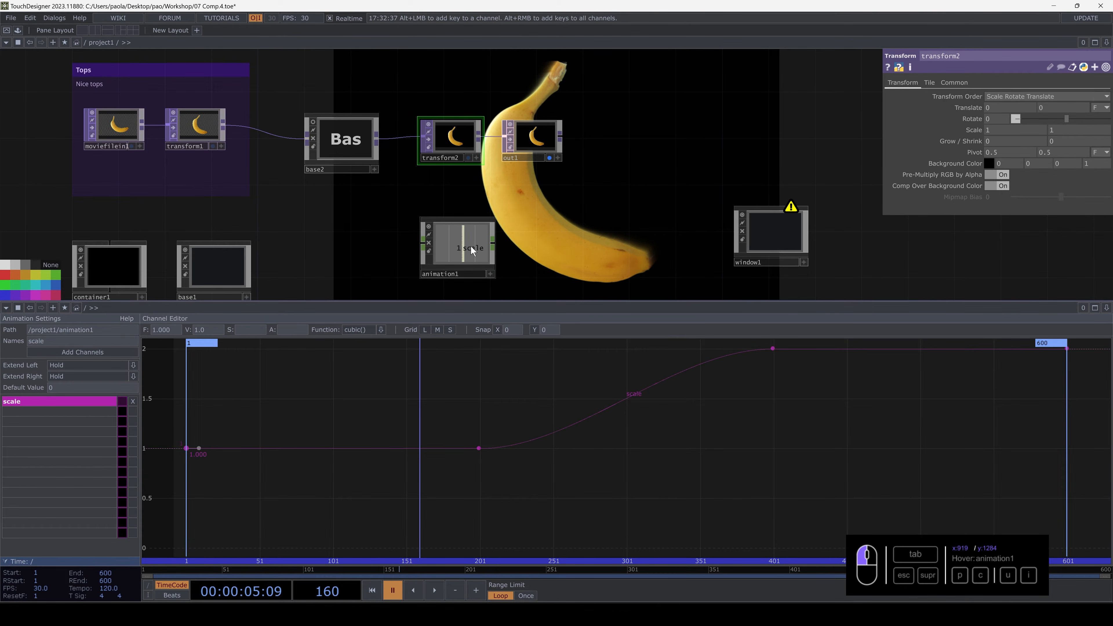
{"action": "left_click_drag", "start_coordinate": [469, 242], "coordinate": [29, 208]}
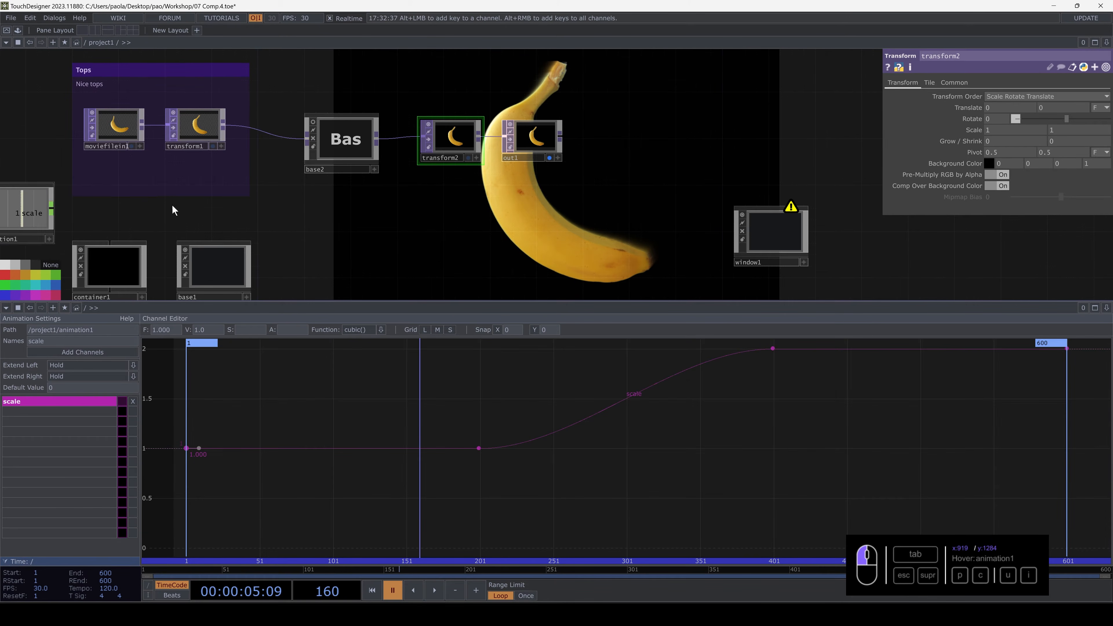
{"action": "left_click_drag", "start_coordinate": [294, 215], "coordinate": [566, 257]}
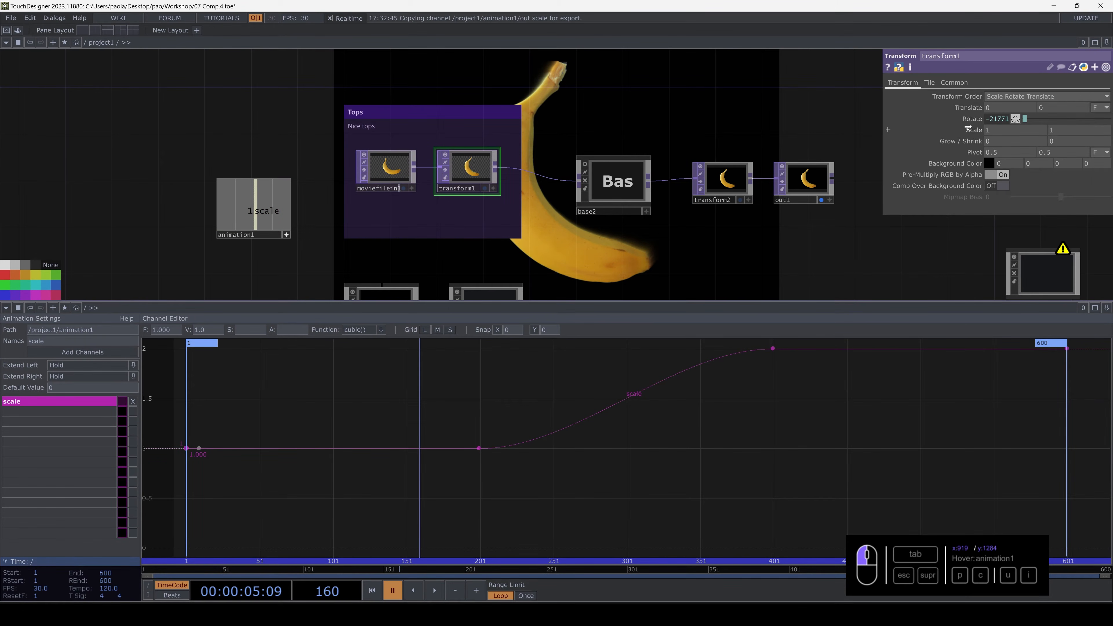
{"action": "left_click", "coordinate": [981, 123]}
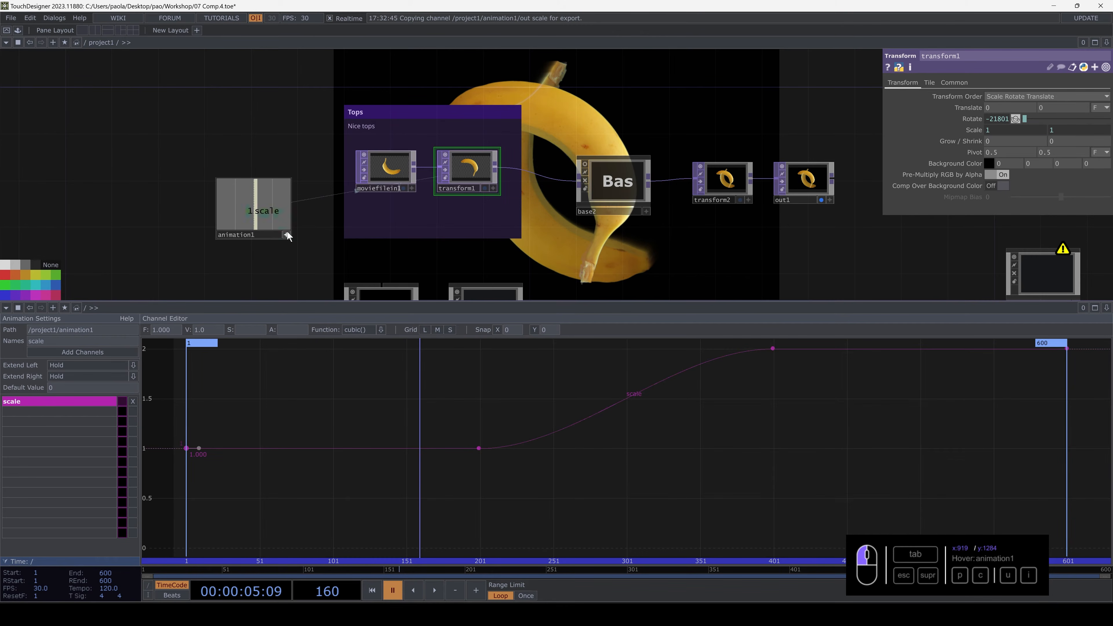
- Play the timeline to preview the banana's animated scale, and pause it after the curve's peak
{"action": "key", "text": "space"}
{"action": "scroll", "coordinate": [417, 266], "scroll_direction": "up", "scroll_amount": 2}
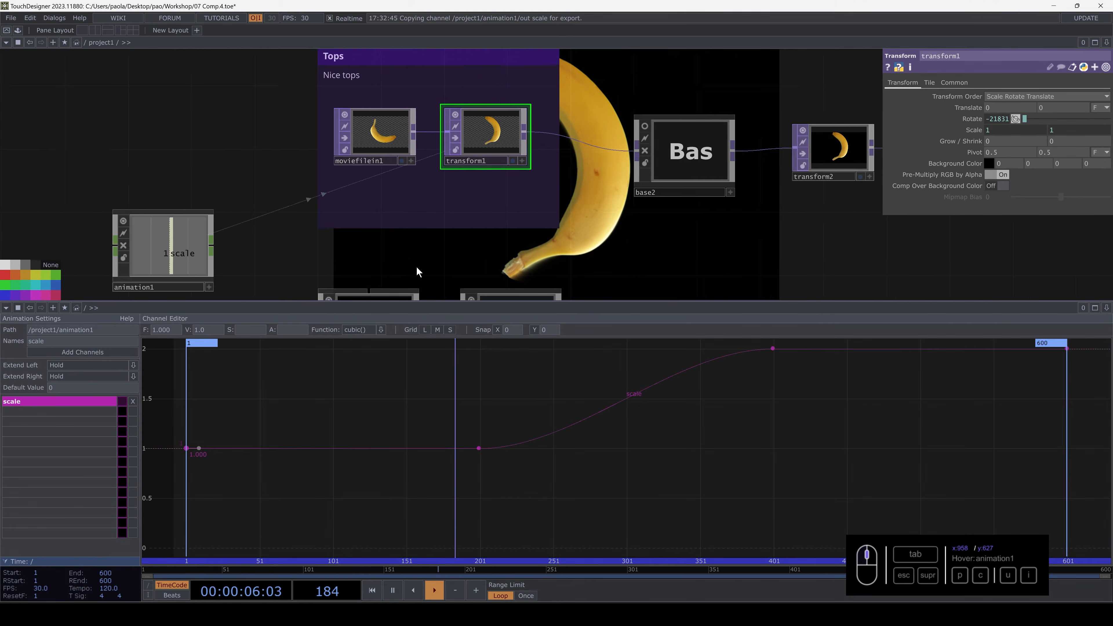
{"action": "scroll", "coordinate": [416, 266], "scroll_direction": "down", "scroll_amount": 5}
{"action": "left_click_drag", "start_coordinate": [710, 186], "coordinate": [648, 206]}
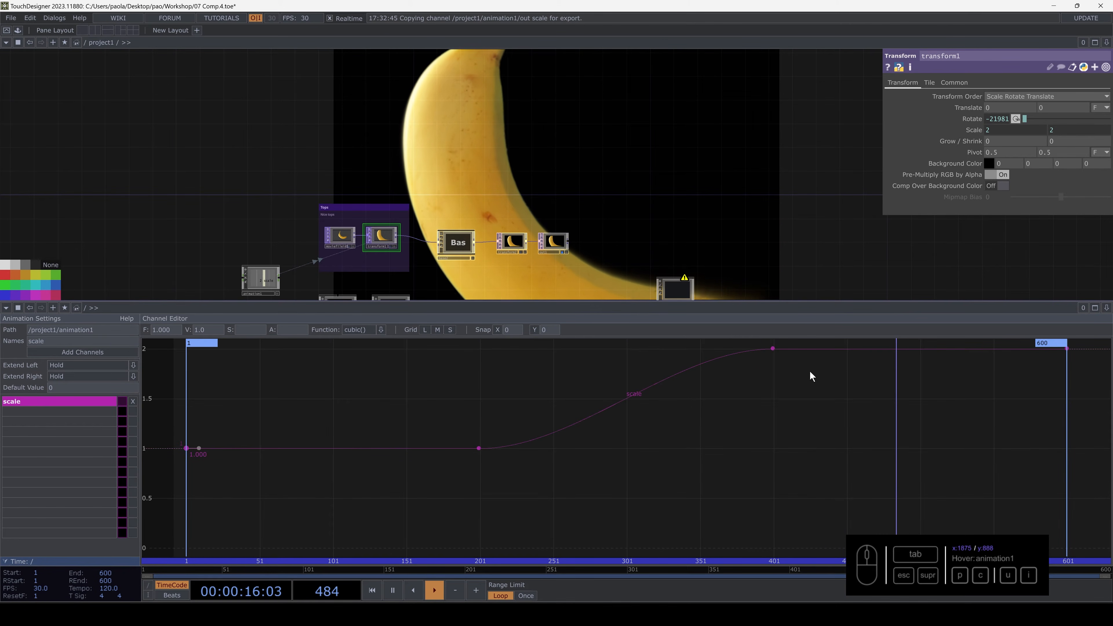
{"action": "key", "text": "space"}
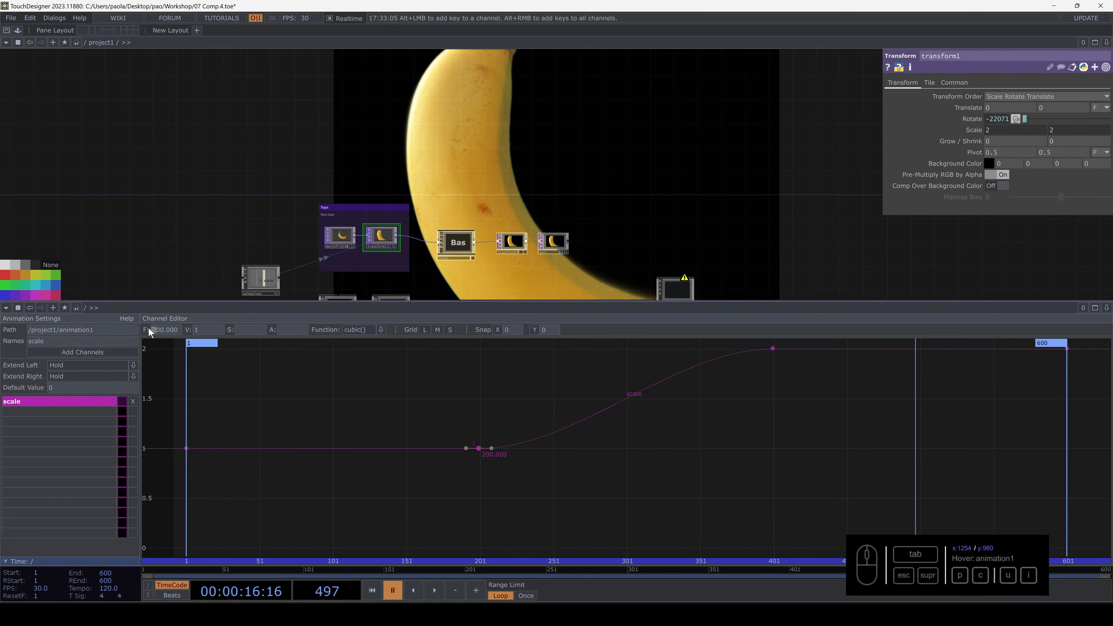
- Move the second scale keyframe to frame 100 and the third one to frame 300
{"action": "type", "text": "1"}
{"action": "key", "text": "Return"}
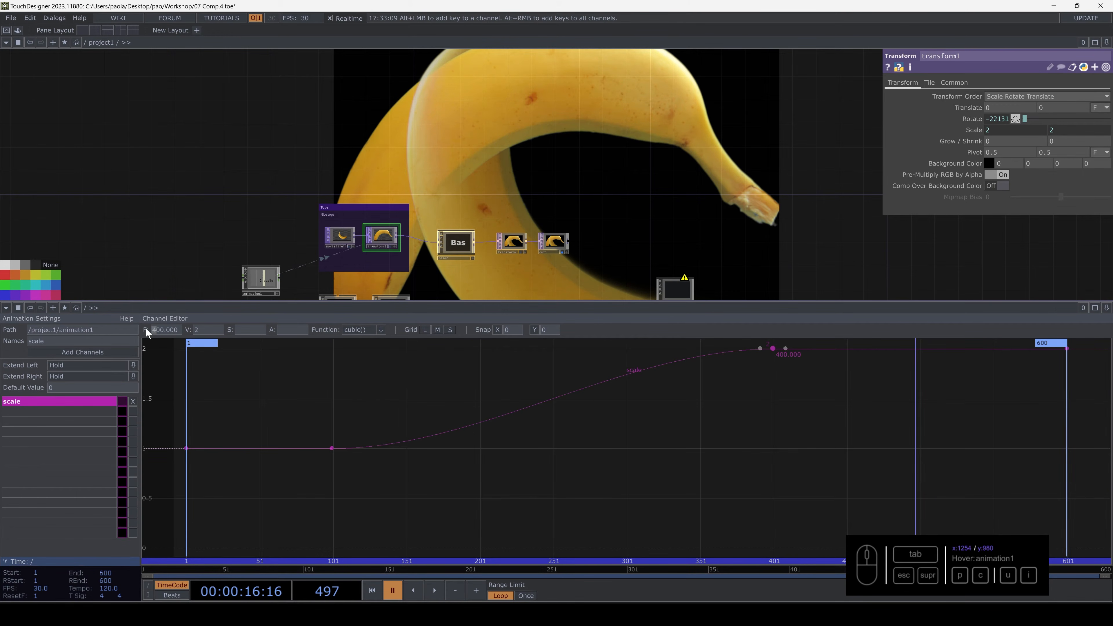
{"action": "key", "text": "Return"}
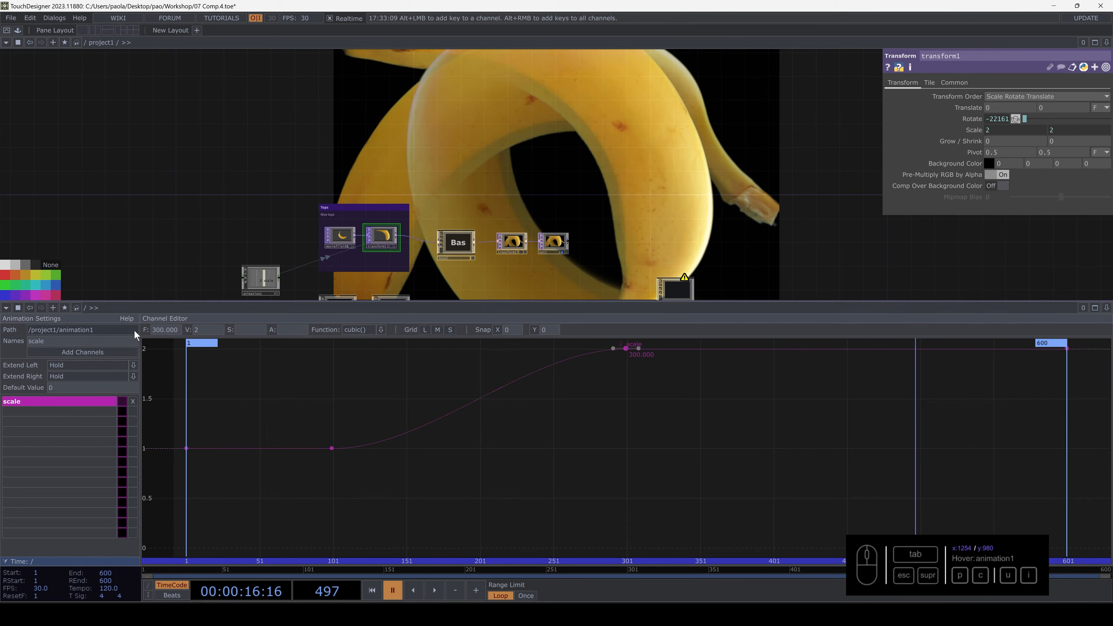
- Add a scale keyframe at frame 400 on the flat section and set the final keyframe's value to 1
{"action": "left_click", "coordinate": [698, 349], "text": "alt"}
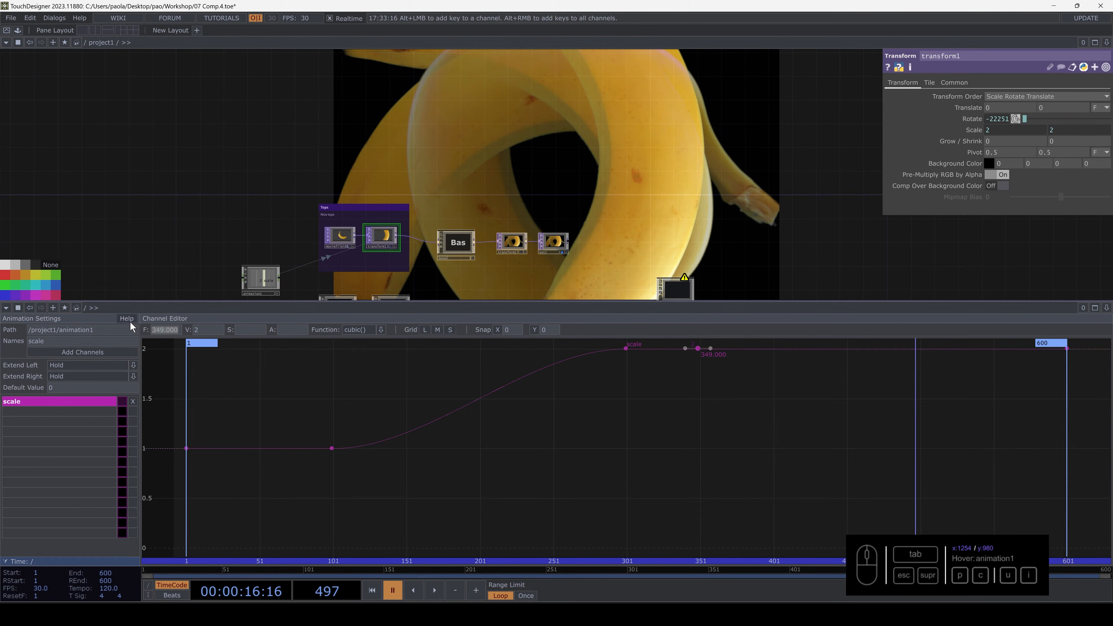
{"action": "type", "text": "400"}
{"action": "key", "text": "Return"}
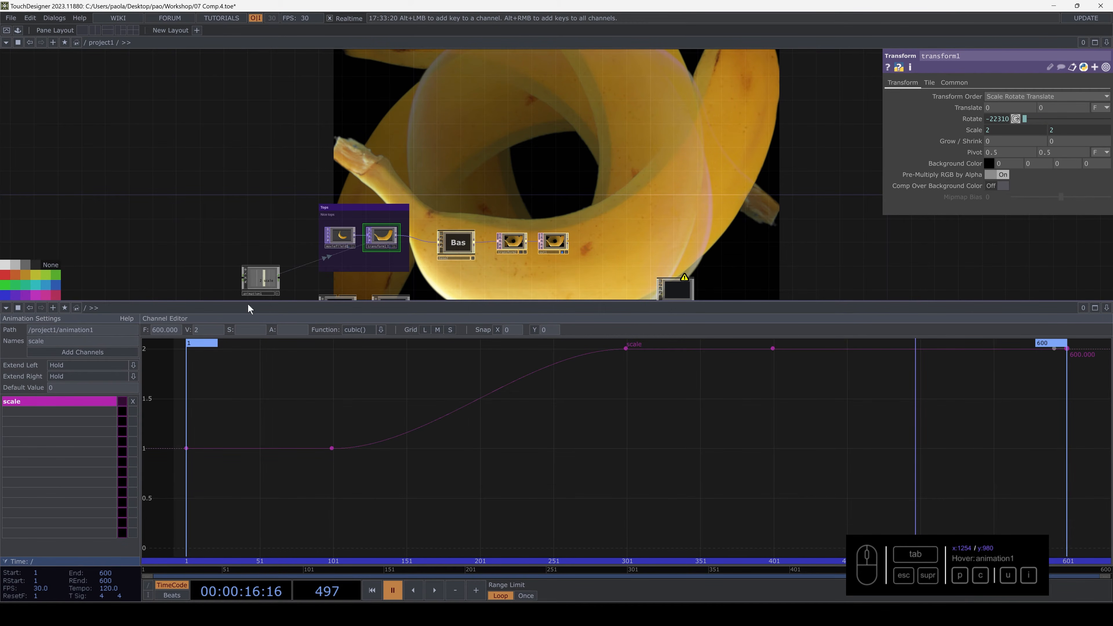
{"action": "type", "text": "1"}
{"action": "key", "text": "Return"}
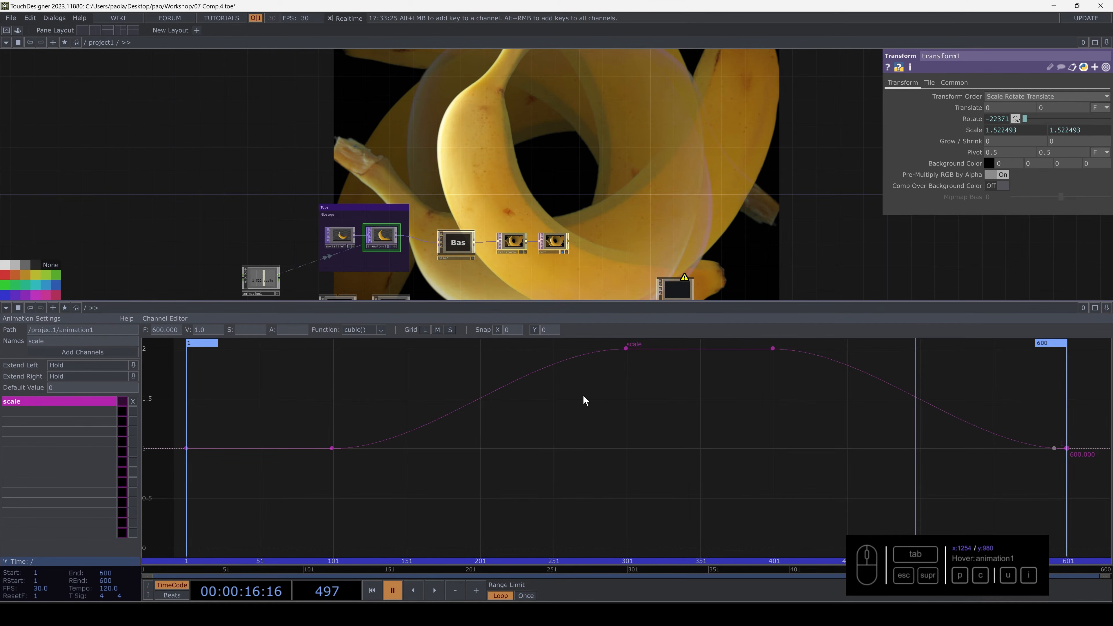
- Play the timeline and review the revised scale animation behind the whole node network
{"action": "key", "text": "space"}
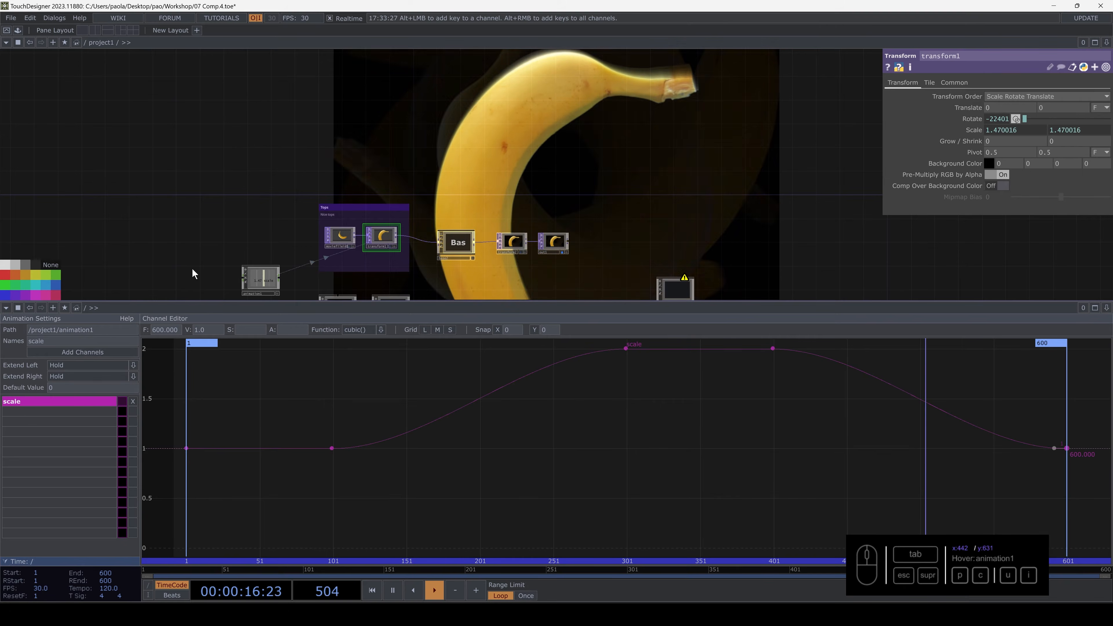
{"action": "scroll", "coordinate": [585, 238], "scroll_direction": "down", "scroll_amount": 3}
{"action": "scroll", "coordinate": [583, 235], "scroll_direction": "down", "scroll_amount": 3}
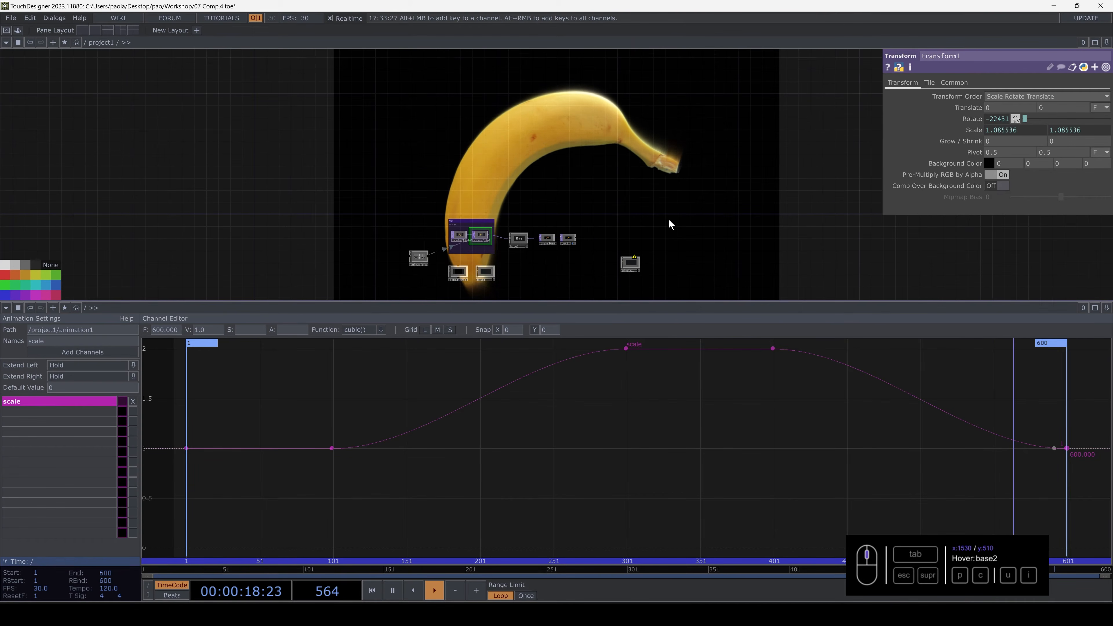
{"action": "left_click_drag", "start_coordinate": [634, 231], "coordinate": [552, 270]}
{"action": "left_click_drag", "start_coordinate": [536, 219], "coordinate": [565, 168]}
{"action": "scroll", "coordinate": [417, 235], "scroll_direction": "up", "scroll_amount": 3}
{"action": "left_click_drag", "start_coordinate": [642, 195], "coordinate": [617, 189]}
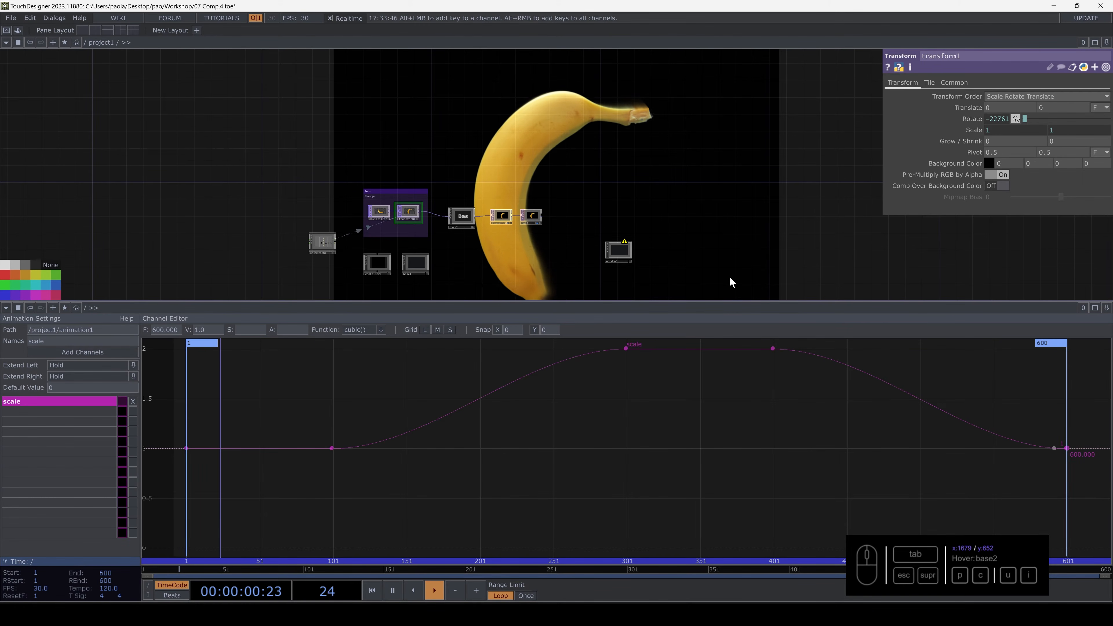
- Add a second channel named posy to animation1 and show only its curve in the channel editor
{"action": "scroll", "coordinate": [414, 219], "scroll_direction": "up", "scroll_amount": 5}
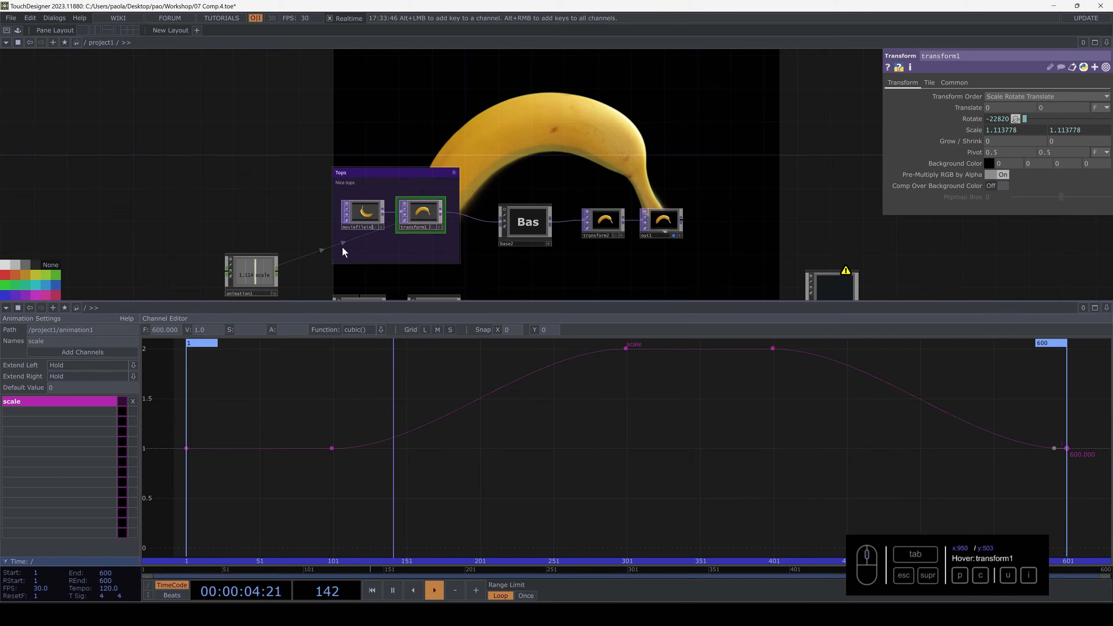
{"action": "left_click_drag", "start_coordinate": [143, 246], "coordinate": [177, 216]}
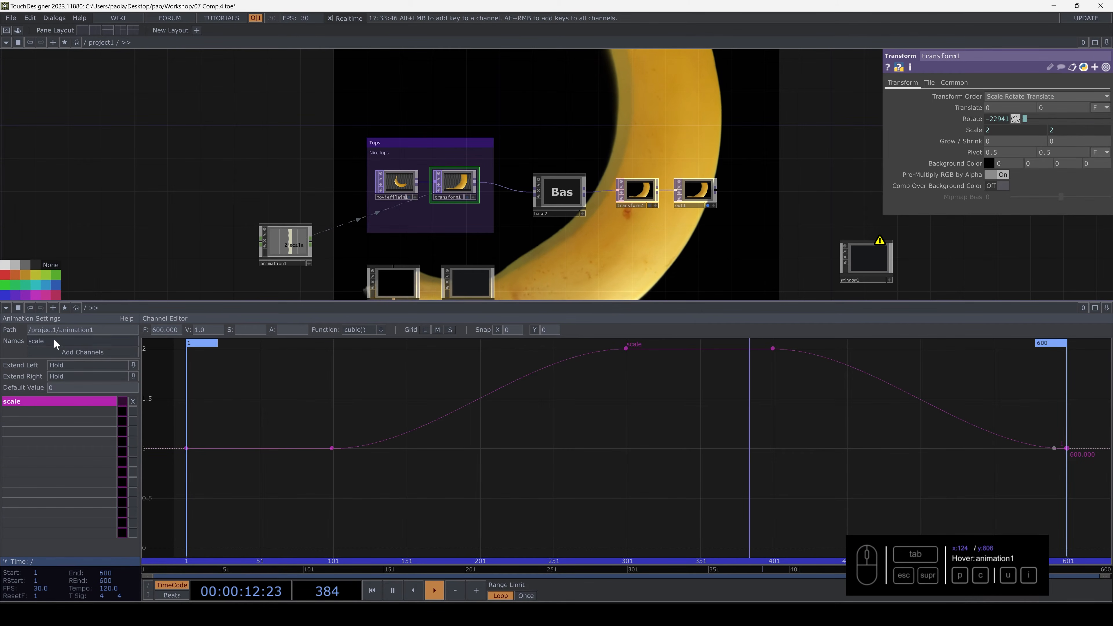
{"action": "type", "text": "posy"}
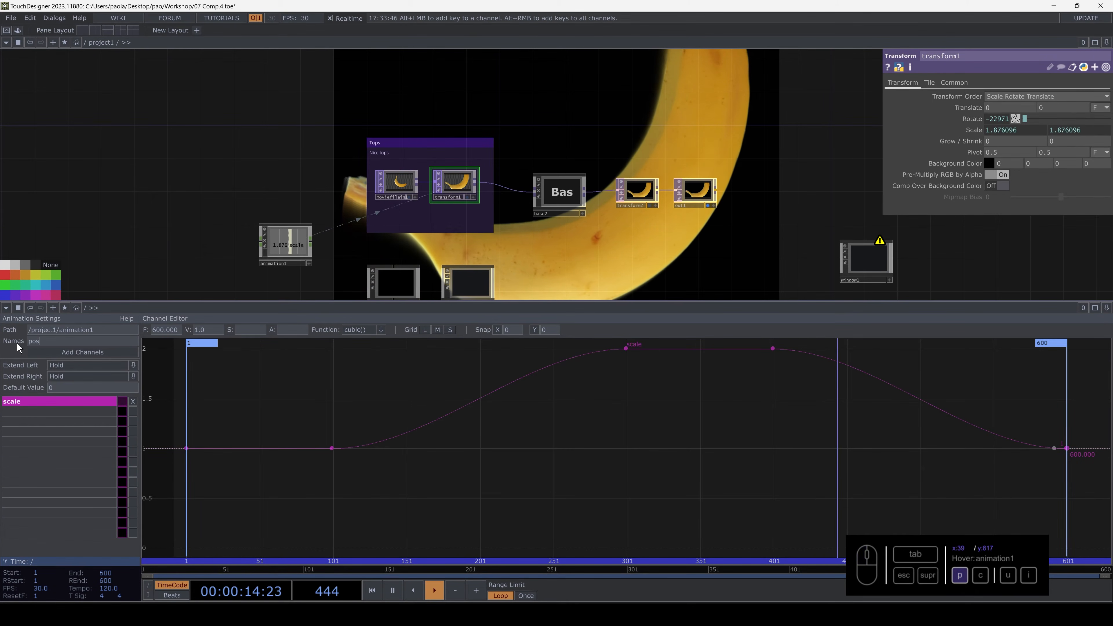
{"action": "left_click", "coordinate": [79, 353]}
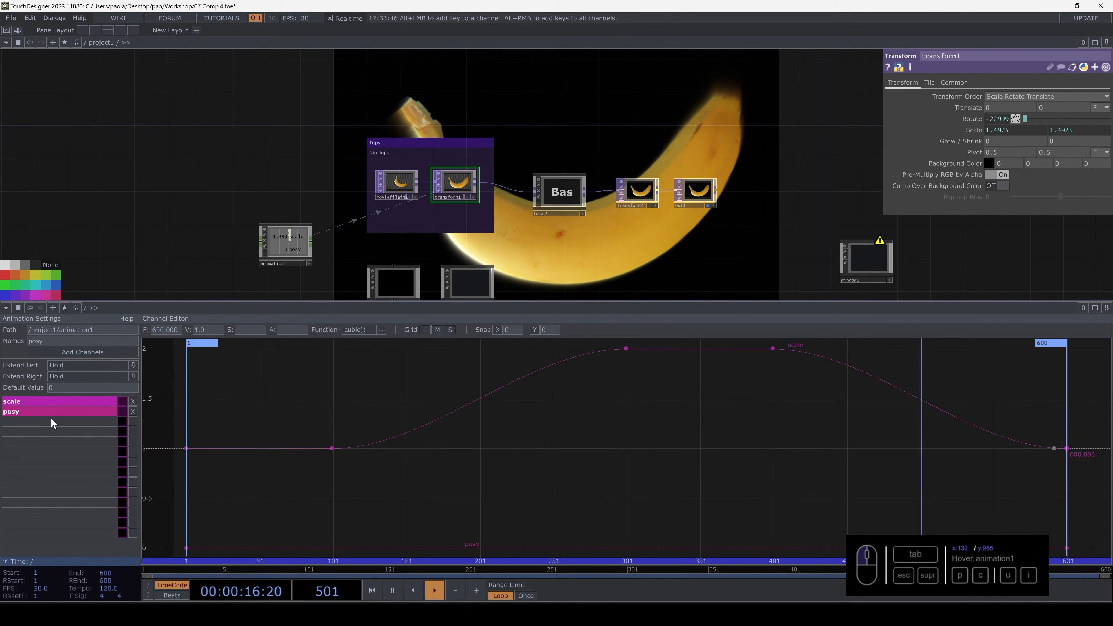
{"action": "left_click", "coordinate": [48, 414]}
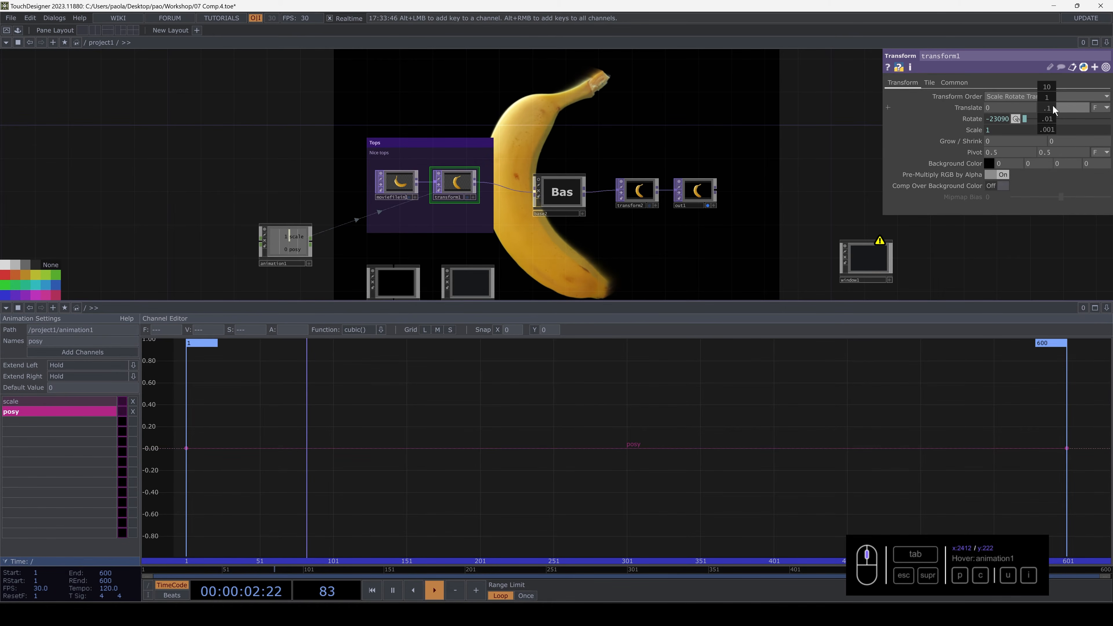
- Set transform1's vertical Translate to -0.2 and add a posy keyframe at frame 102
{"action": "mouse_move", "coordinate": [1052, 109]}
{"action": "middle_mouse_down"}
{"action": "mouse_move", "coordinate": [1104, 110]}
{"action": "mouse_move", "coordinate": [1008, 110]}
{"action": "mouse_move", "coordinate": [1046, 108]}
{"action": "middle_mouse_up"}
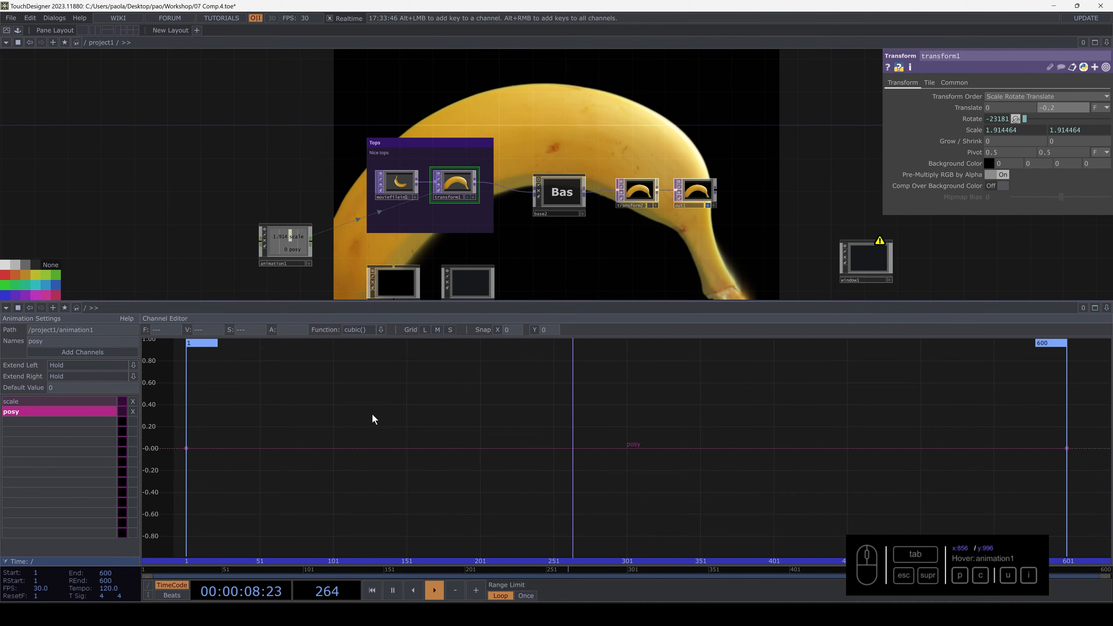
{"action": "left_click", "coordinate": [335, 447], "text": "alt"}
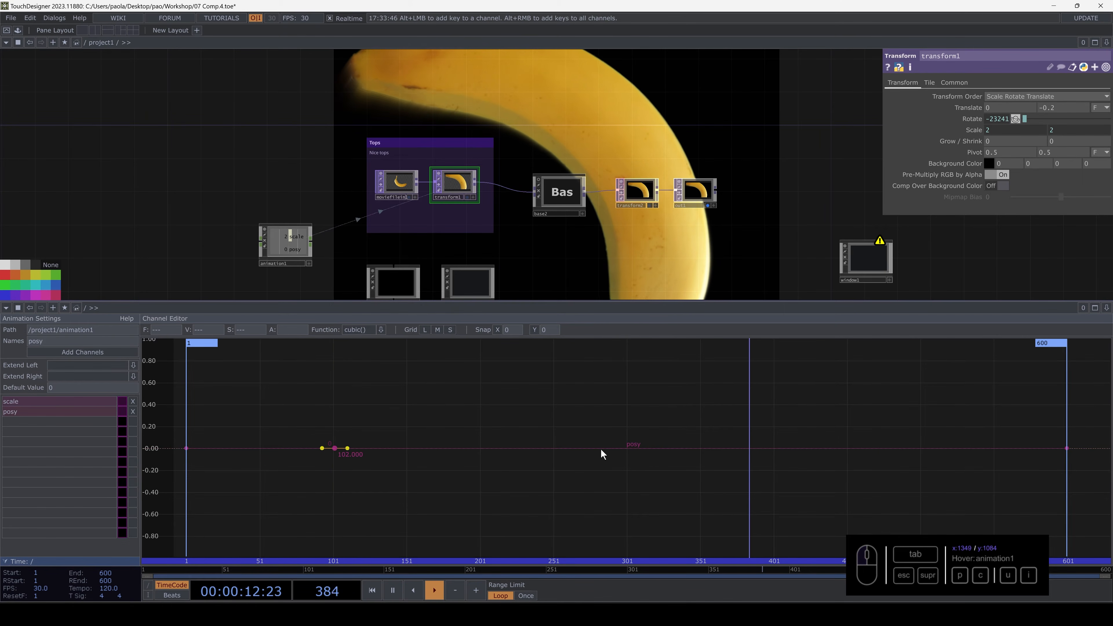
{"action": "left_click", "coordinate": [733, 447], "text": "alt"}
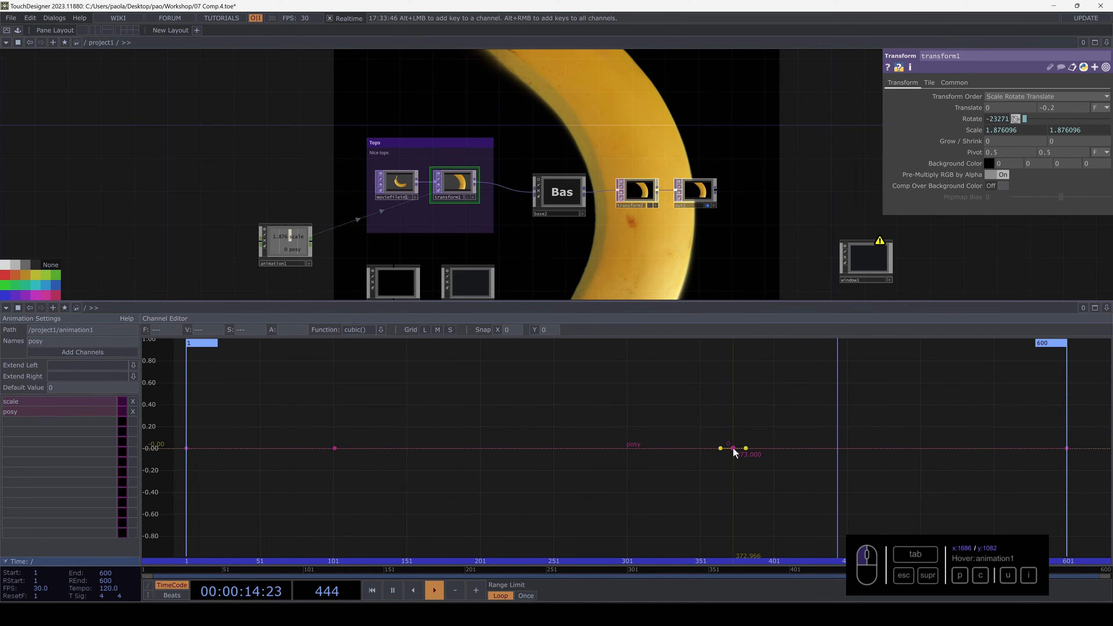
{"action": "key", "text": "alt+z"}
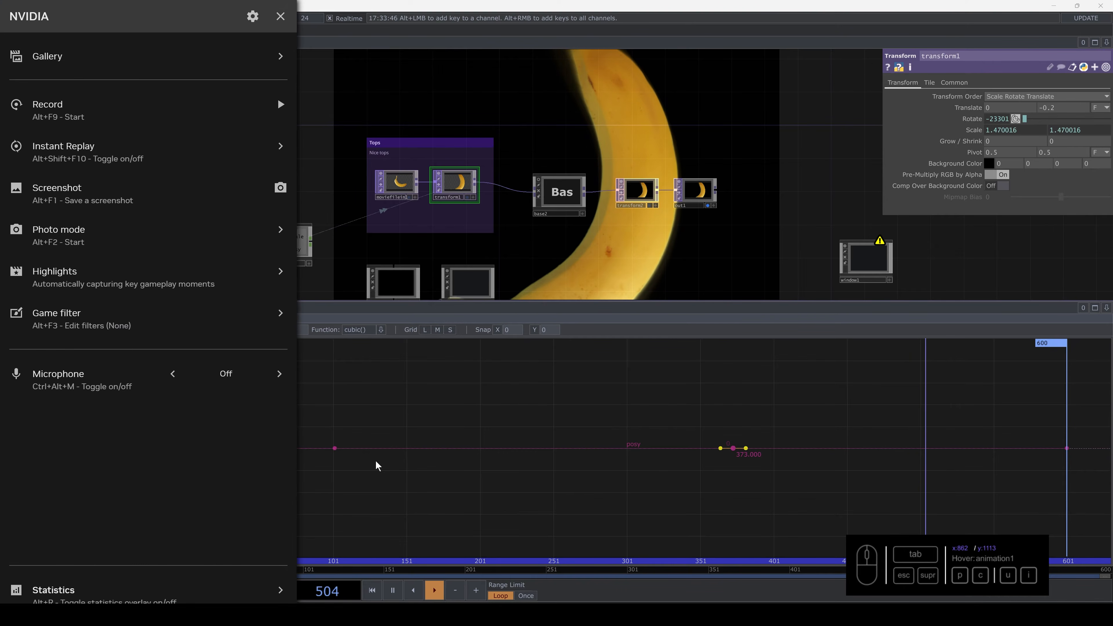
{"action": "key", "text": "alt+z"}
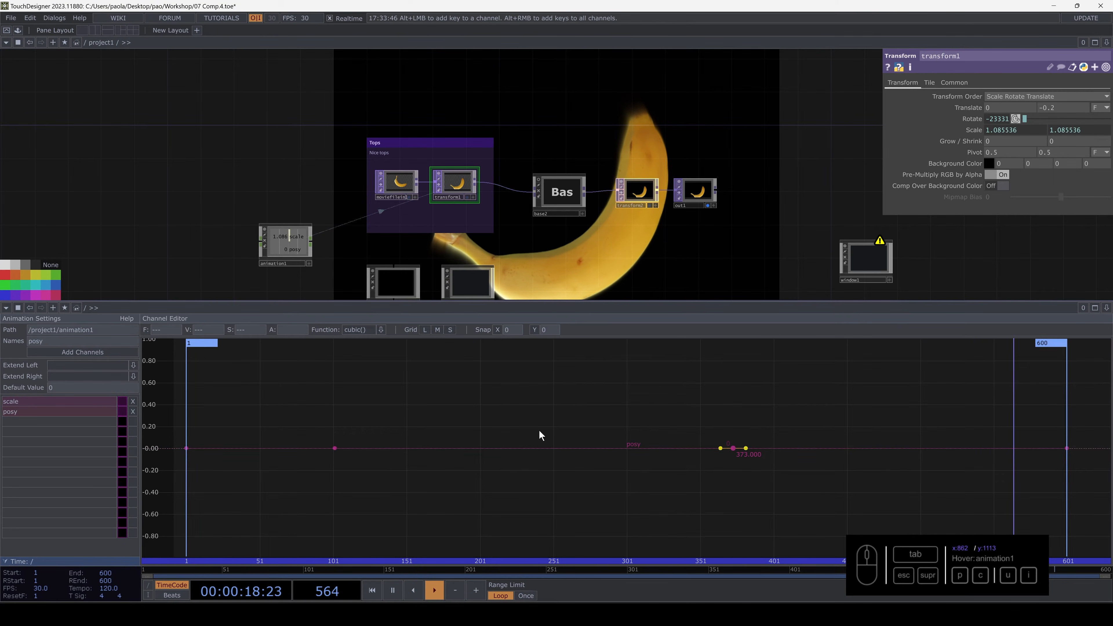
{"action": "key", "text": "Delete"}
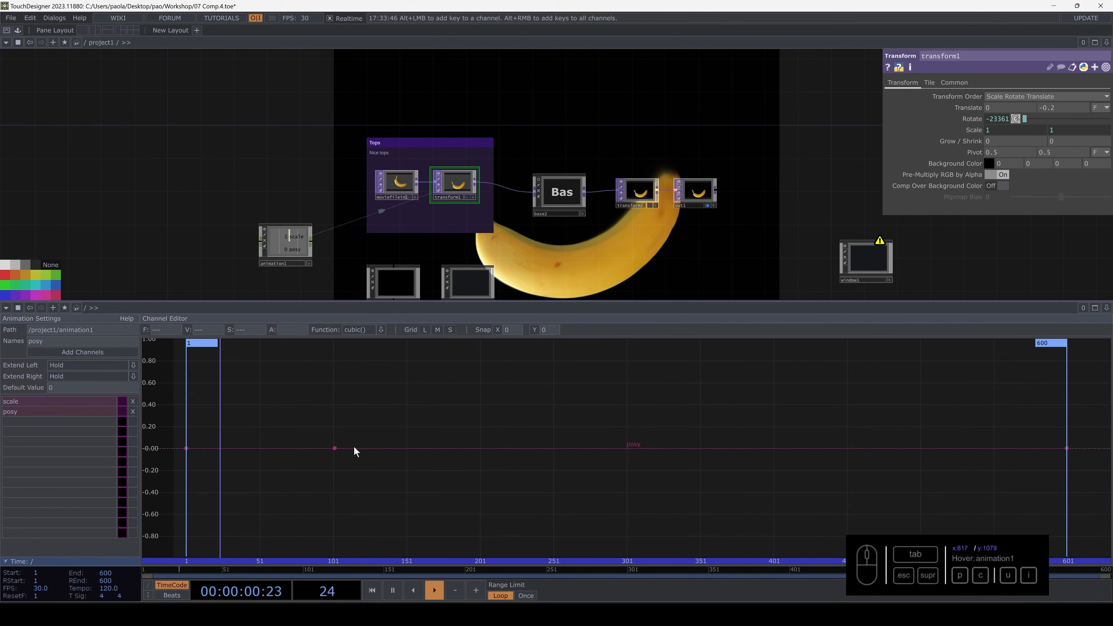
- Move the middle posy keyframe to frame 300 and set its value to 0.4
{"action": "left_click", "coordinate": [334, 447]}
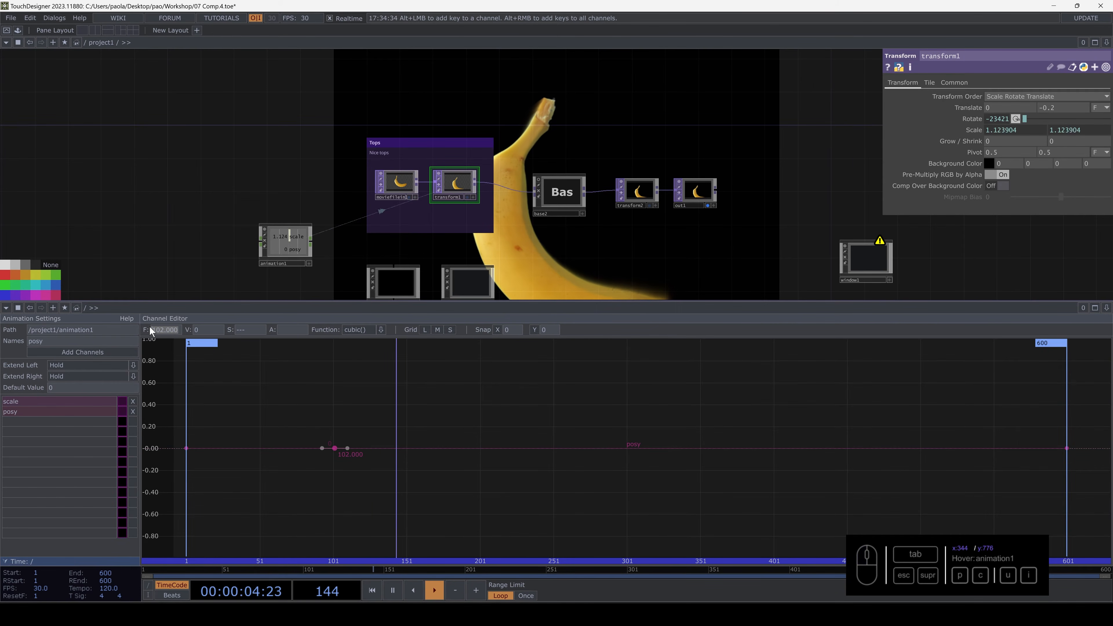
{"action": "key", "text": "Return"}
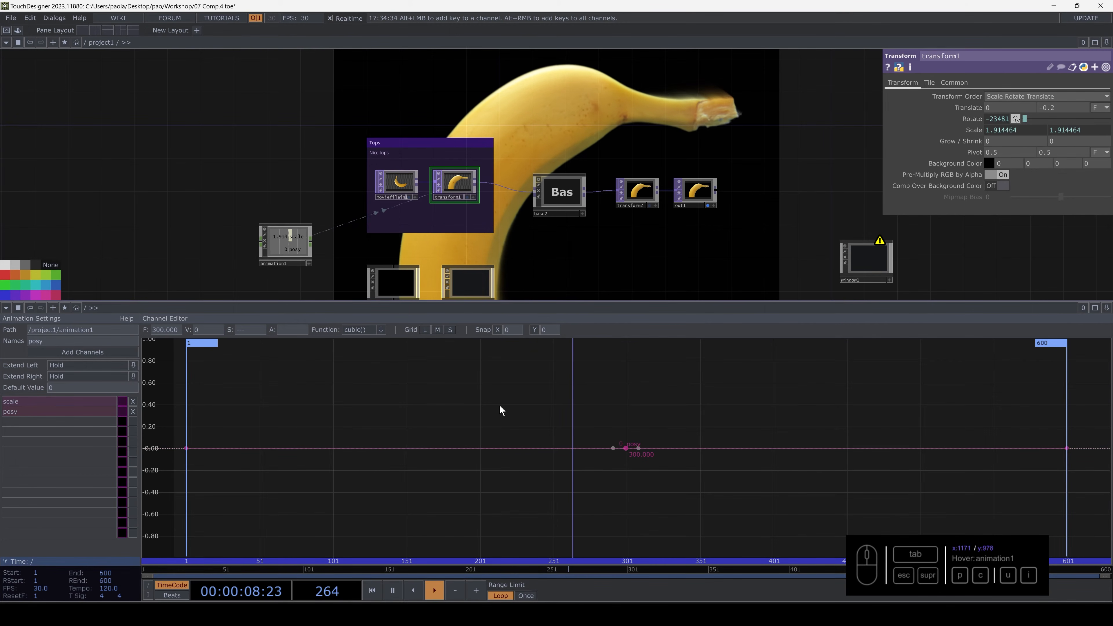
{"action": "left_click_drag", "start_coordinate": [194, 329], "coordinate": [203, 328]}
{"action": "type", "text": "0.4"}
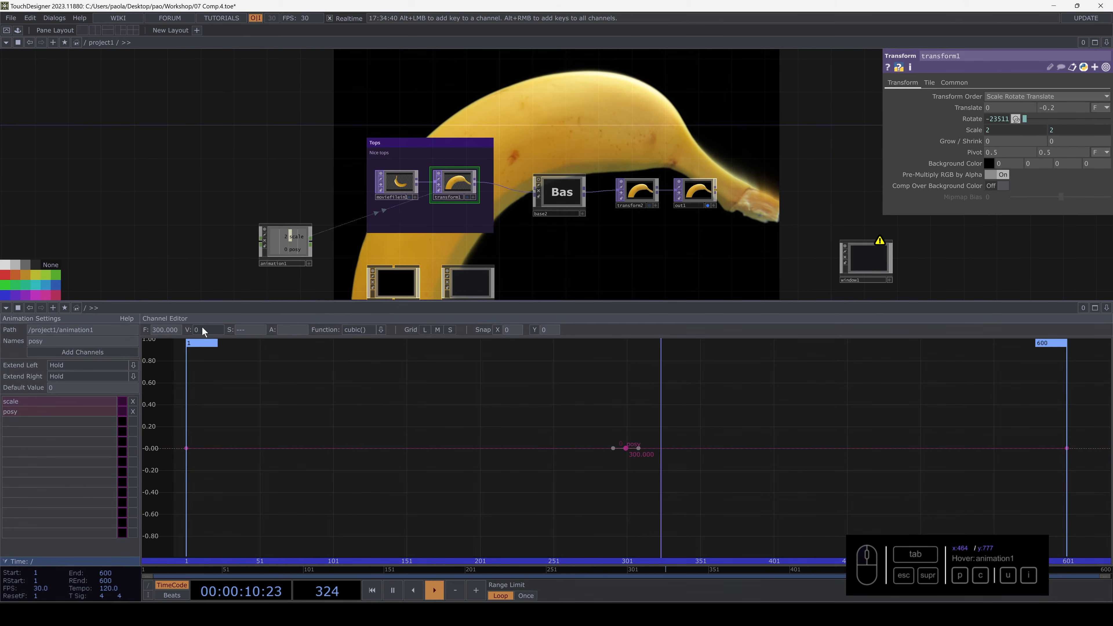
{"action": "key", "text": "Return"}
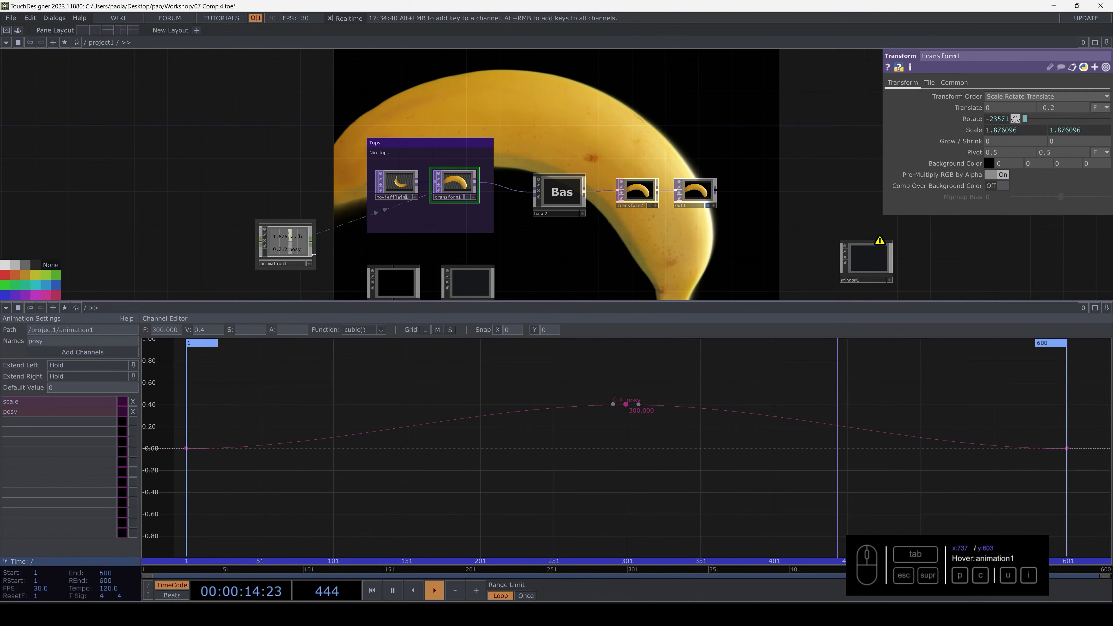
- Export animation1's posy channel to the vertical Translate parameter of transform1
{"action": "scroll", "coordinate": [311, 262], "scroll_direction": "up", "scroll_amount": 5}
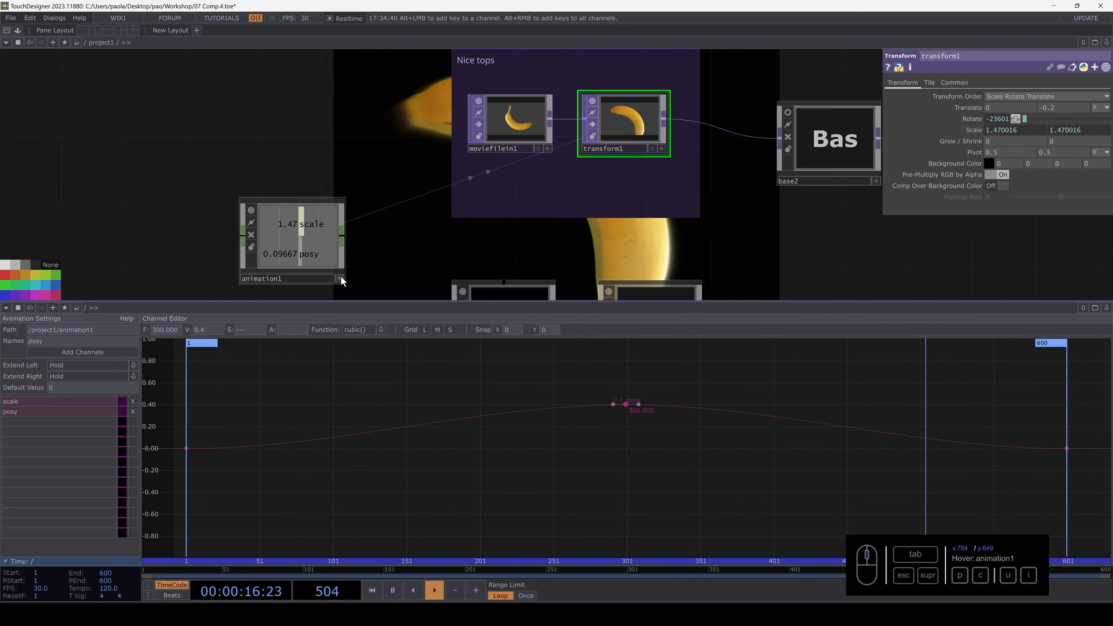
{"action": "left_click_drag", "start_coordinate": [309, 257], "coordinate": [1104, 109]}
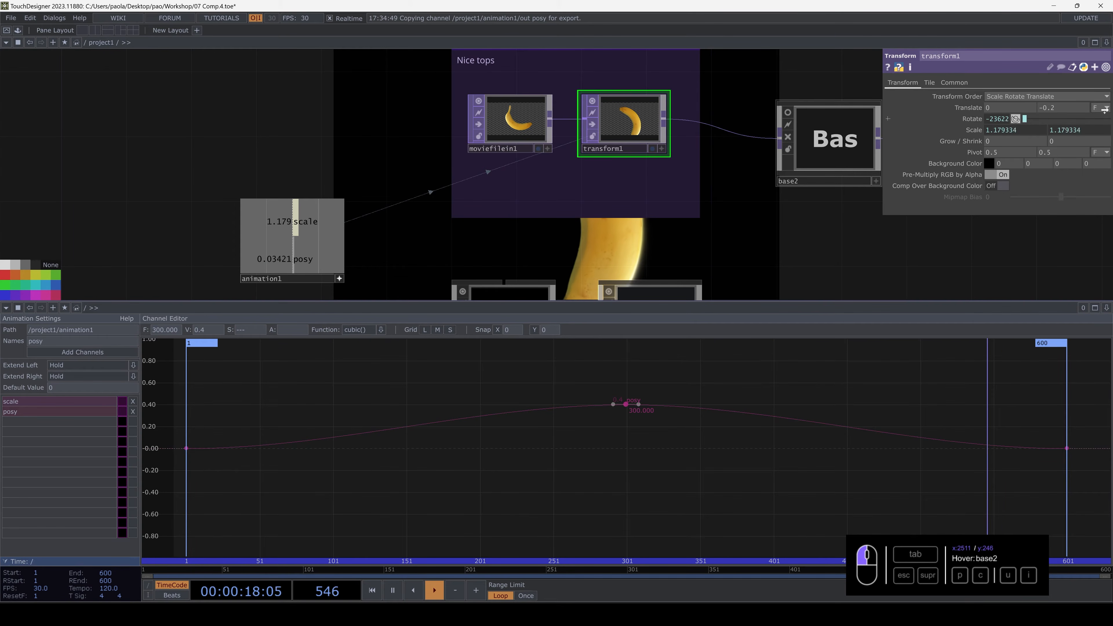
{"action": "left_click", "coordinate": [1057, 105]}
{"action": "scroll", "coordinate": [745, 224], "scroll_direction": "down", "scroll_amount": 8}
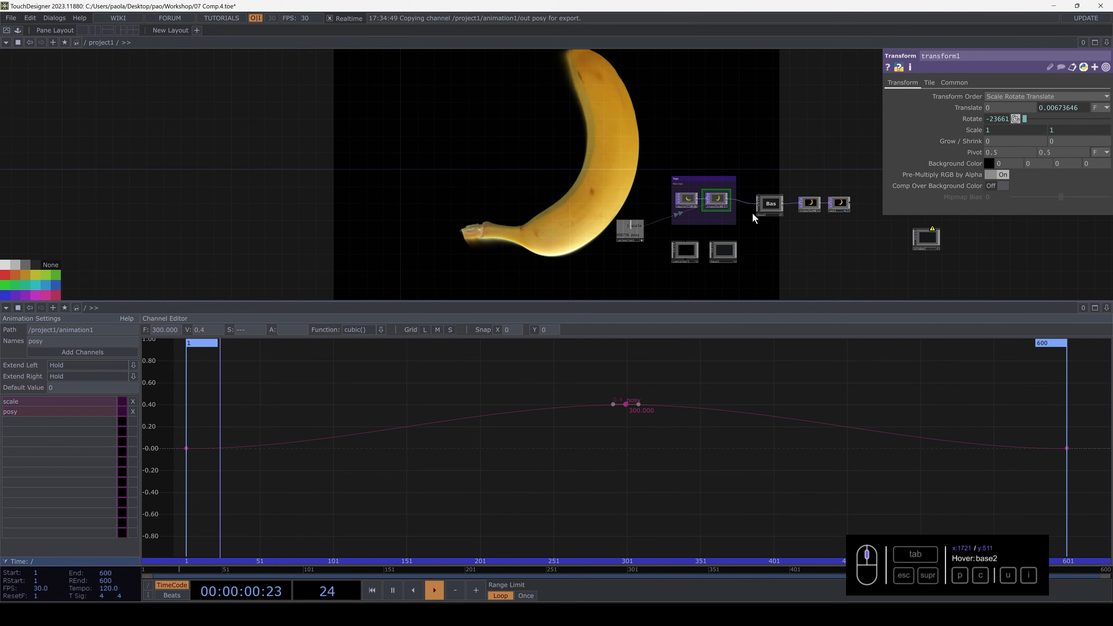
- Review the combined scale and vertical position animation, and close the animation editor pane
{"action": "left_click_drag", "start_coordinate": [686, 155], "coordinate": [633, 158]}
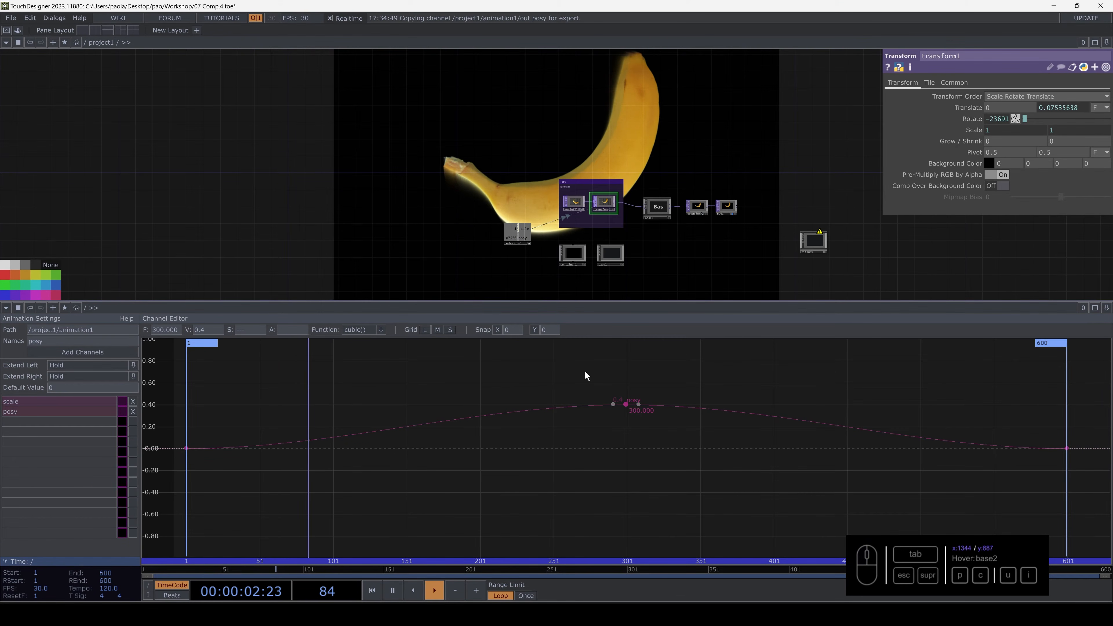
{"action": "left_click_drag", "start_coordinate": [697, 115], "coordinate": [567, 189]}
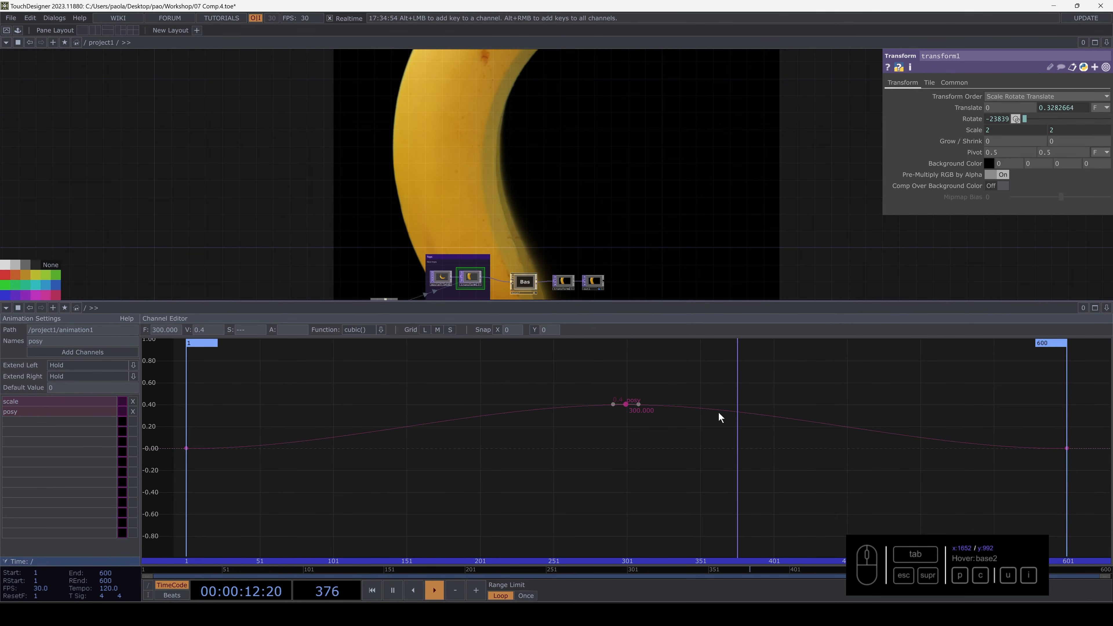
{"action": "left_click_drag", "start_coordinate": [631, 255], "coordinate": [629, 177]}
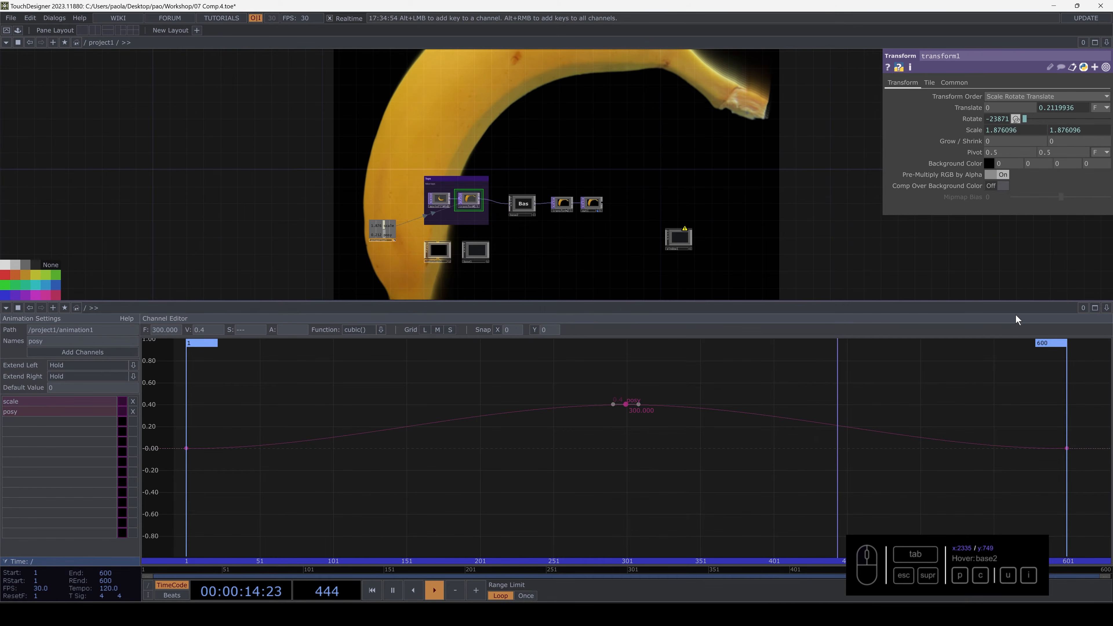
{"action": "left_click", "coordinate": [1107, 310]}
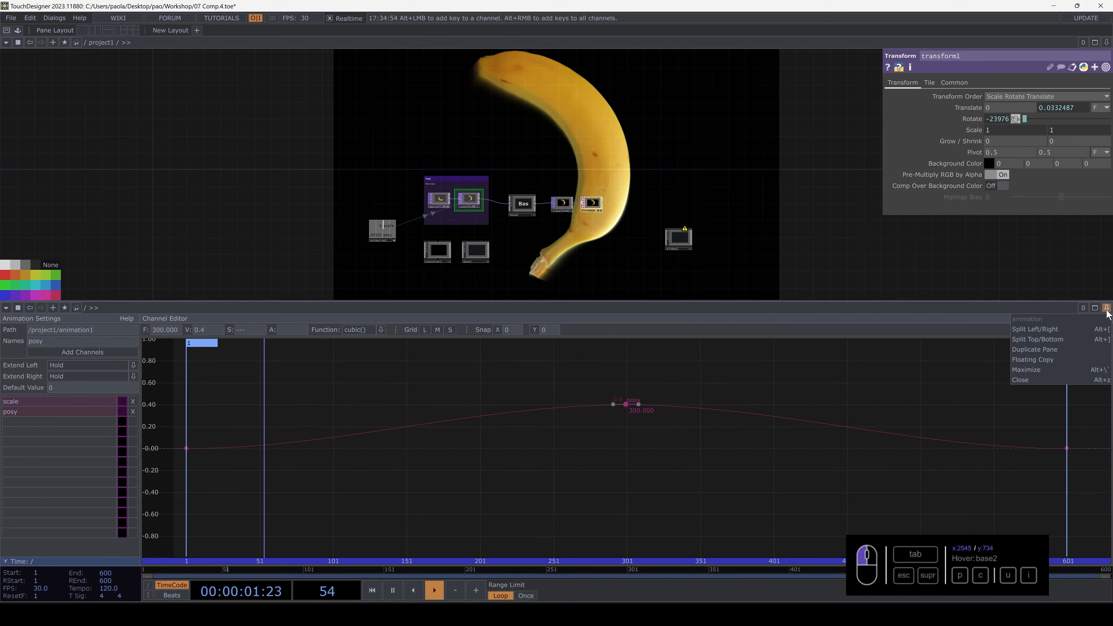
{"action": "left_click", "coordinate": [1020, 380]}
- Bring the main node chain and window1 into view and save the project
{"action": "left_click_drag", "start_coordinate": [642, 435], "coordinate": [552, 294]}
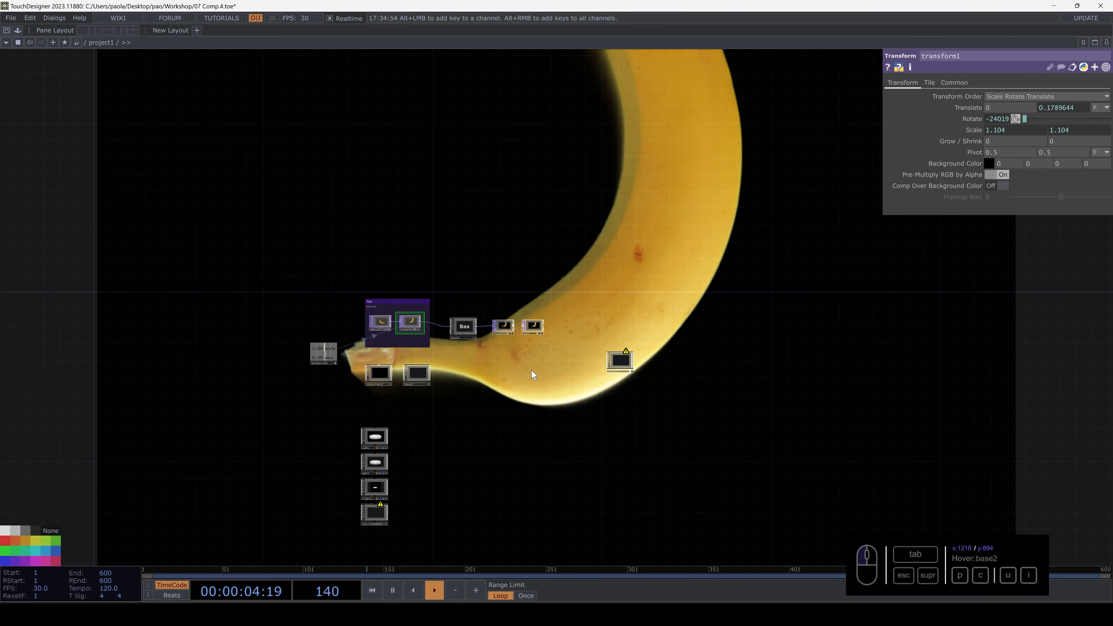
{"action": "scroll", "coordinate": [531, 371], "scroll_direction": "up", "scroll_amount": 5}
{"action": "scroll", "coordinate": [531, 371], "scroll_direction": "down", "scroll_amount": 3}
{"action": "left_click_drag", "start_coordinate": [565, 363], "coordinate": [525, 385]}
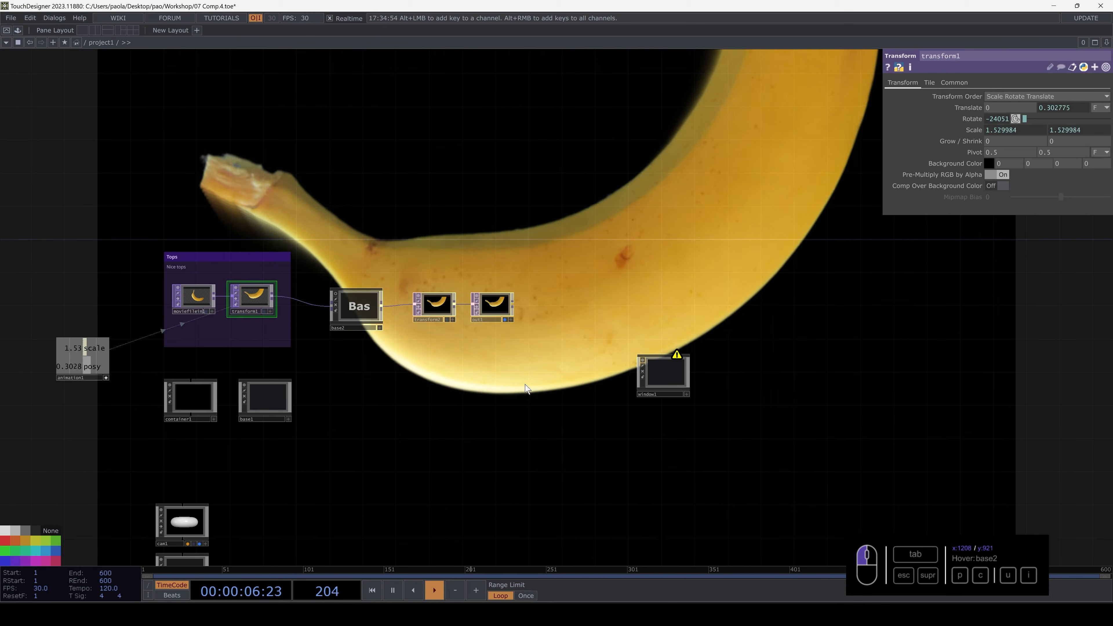
{"action": "key", "text": "ctrl+s"}
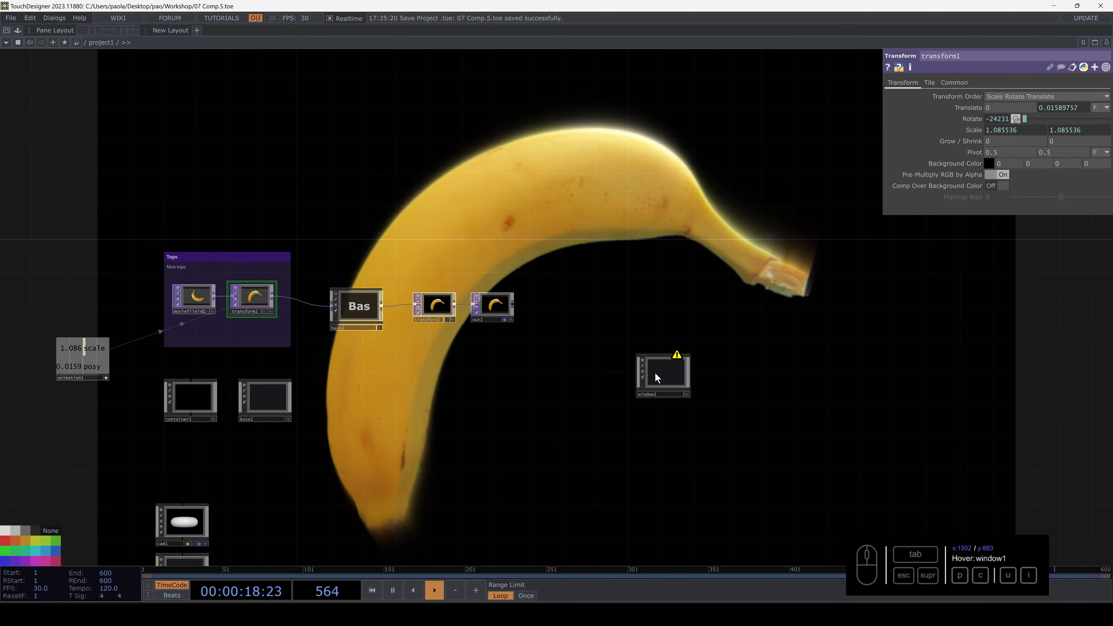
- Assign out1 as window1's Window Operator and test it as a separate window, closing it again
{"action": "left_click_drag", "start_coordinate": [656, 374], "coordinate": [658, 308]}
{"action": "scroll", "coordinate": [665, 314], "scroll_direction": "up", "scroll_amount": 3}
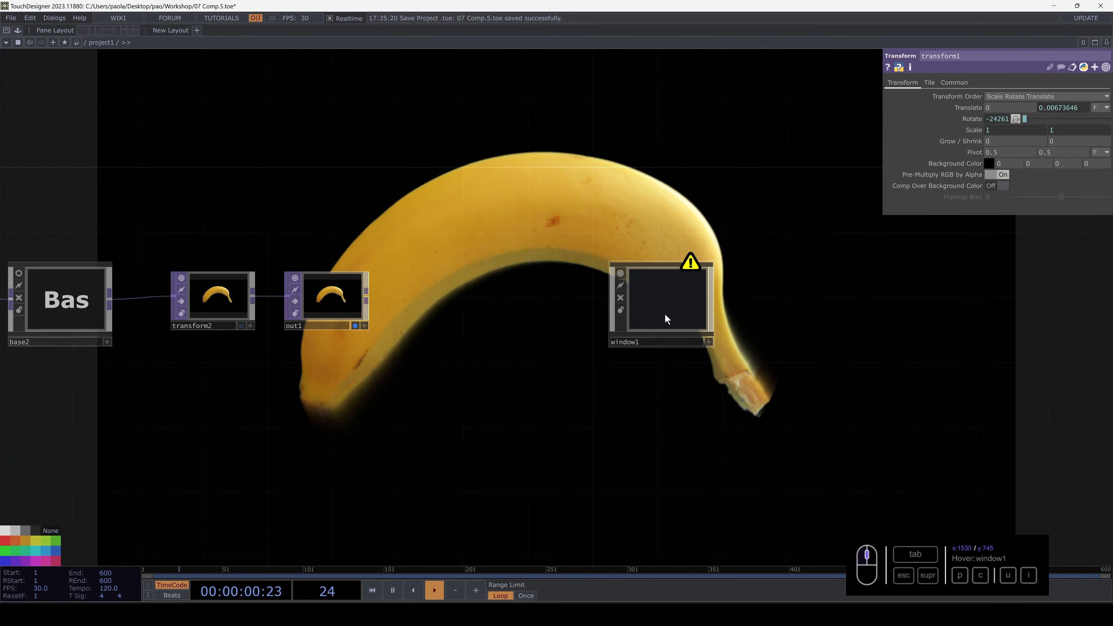
{"action": "left_click", "coordinate": [658, 307]}
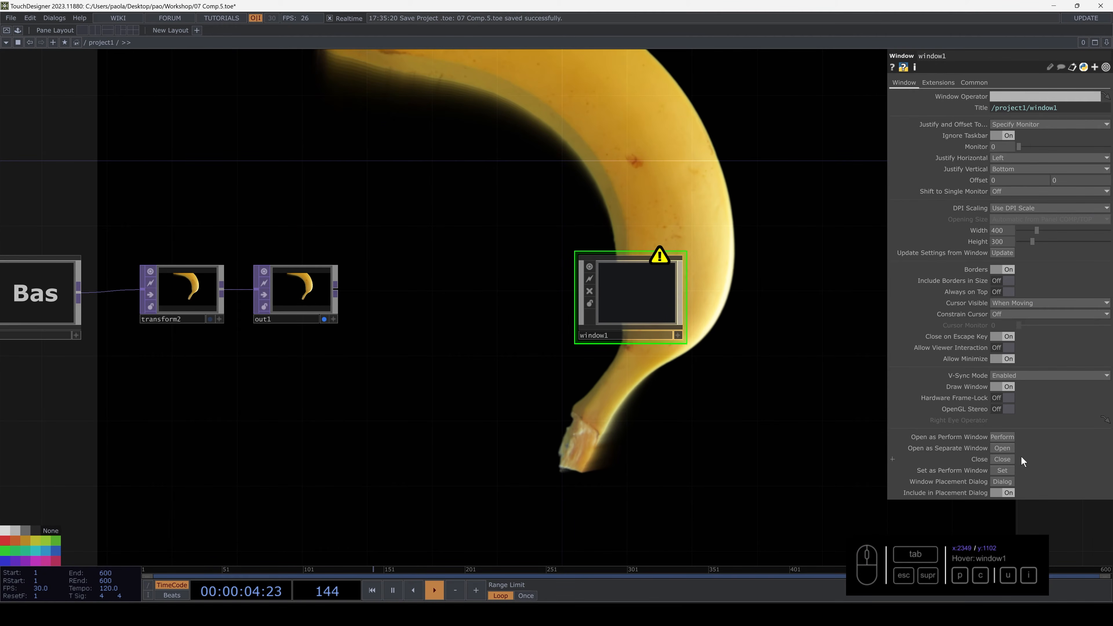
{"action": "left_click_drag", "start_coordinate": [304, 293], "coordinate": [984, 103]}
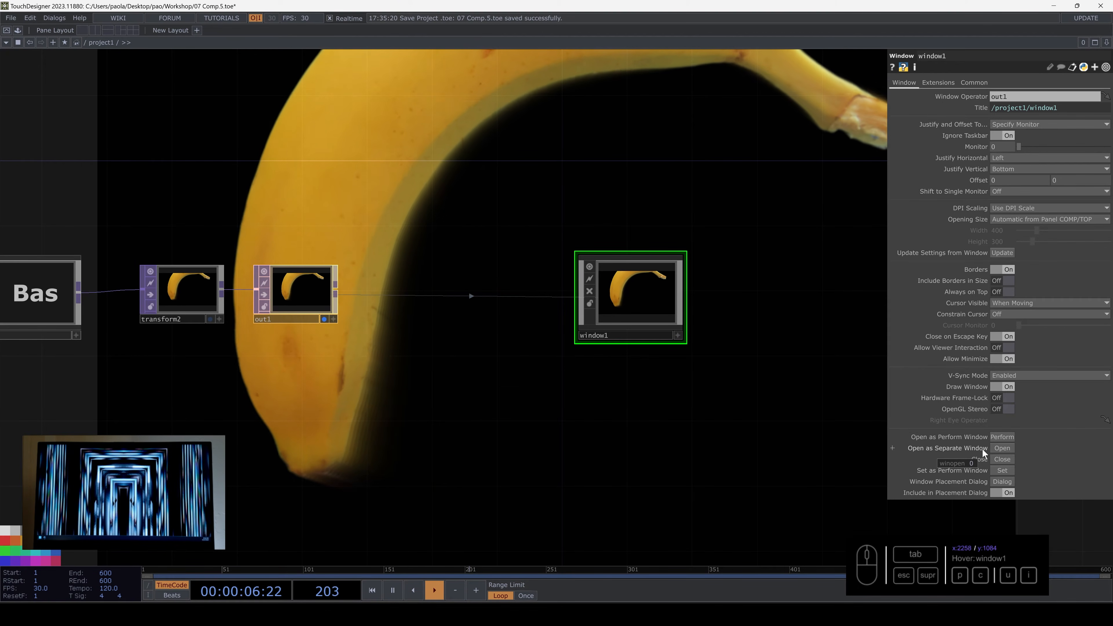
{"action": "left_click", "coordinate": [1000, 449]}
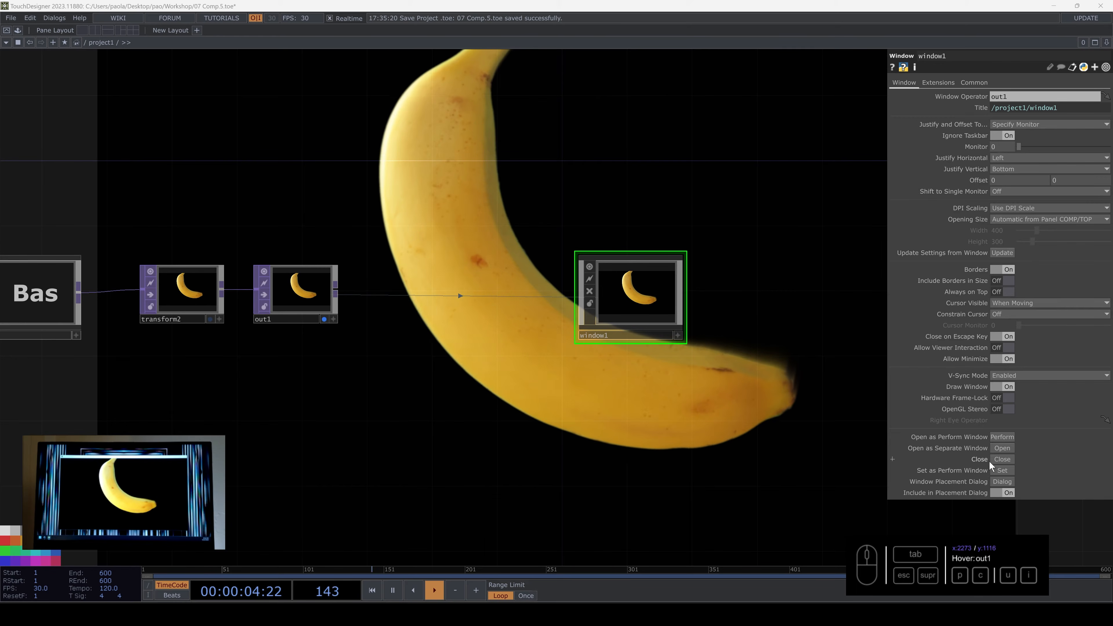
{"action": "left_click", "coordinate": [998, 458]}
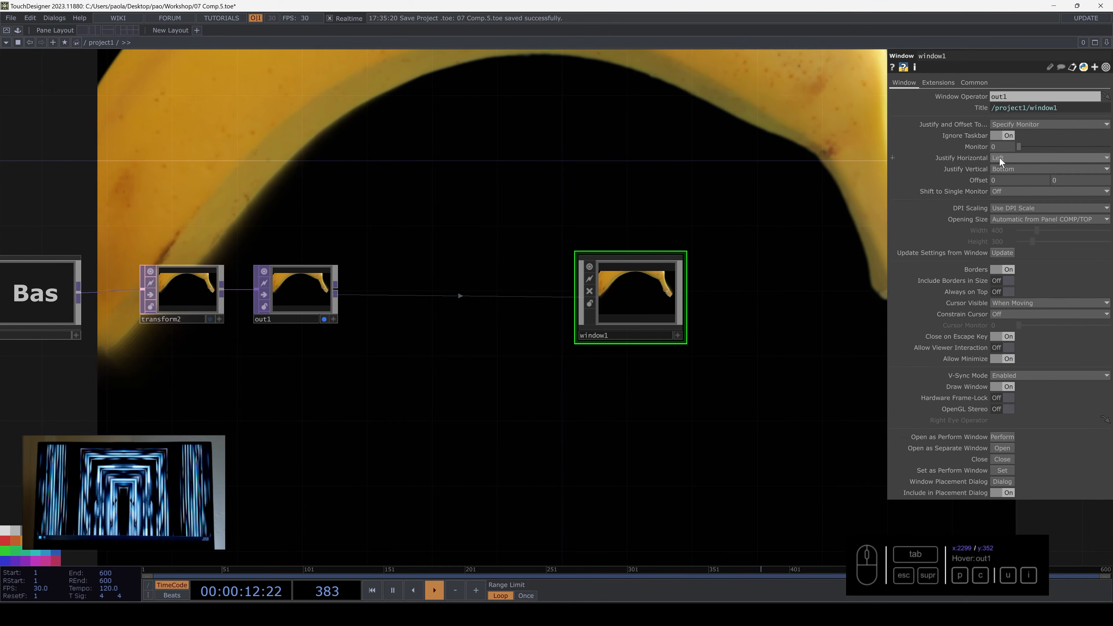
- Set window1's Justify Horizontal to Right and Justify Vertical to Top
{"action": "left_click", "coordinate": [999, 157]}
{"action": "left_click", "coordinate": [1002, 184]}
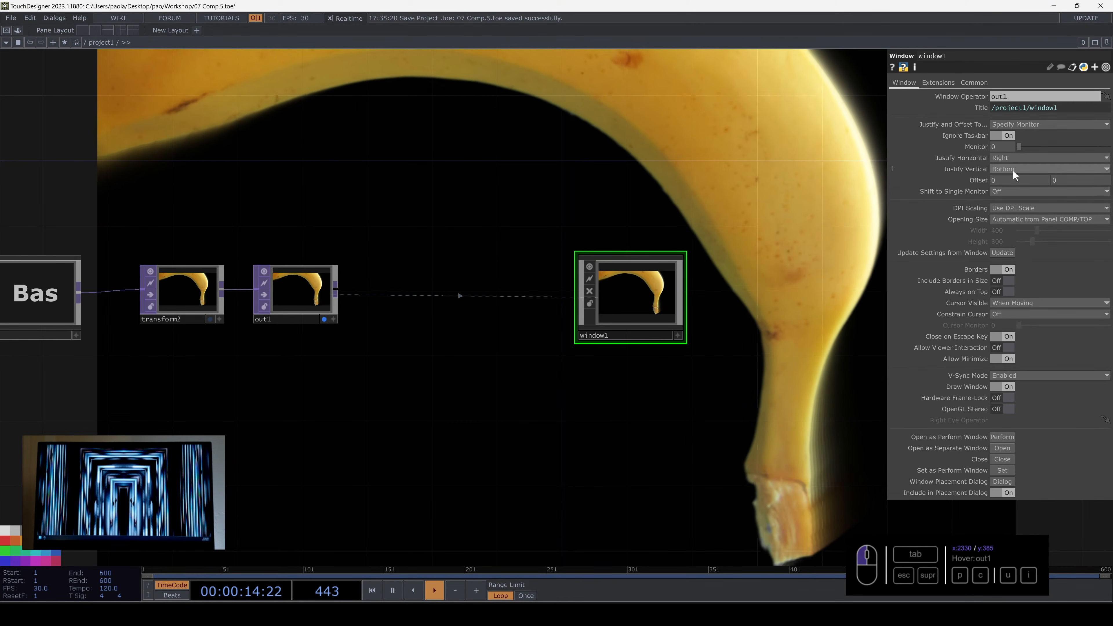
{"action": "left_click", "coordinate": [1014, 170]}
{"action": "left_click", "coordinate": [1008, 175]}
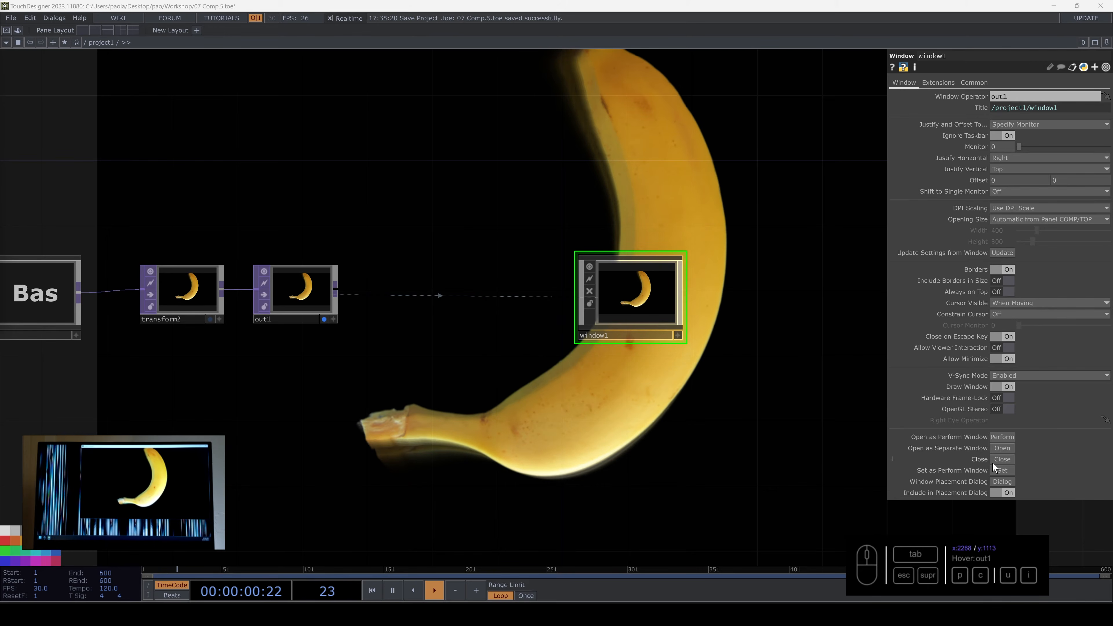
- Set window1's Justify Horizontal and Justify Vertical both to Center
{"action": "left_click", "coordinate": [1004, 160]}
{"action": "left_click", "coordinate": [1003, 177]}
{"action": "left_click", "coordinate": [1004, 169]}
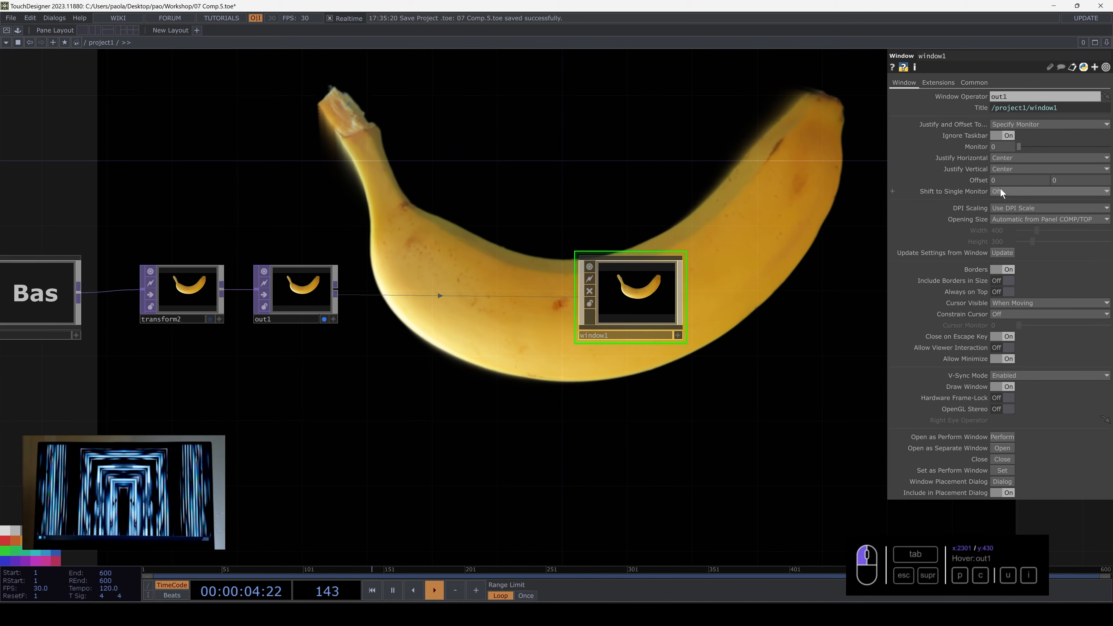
{"action": "left_click", "coordinate": [1001, 189]}
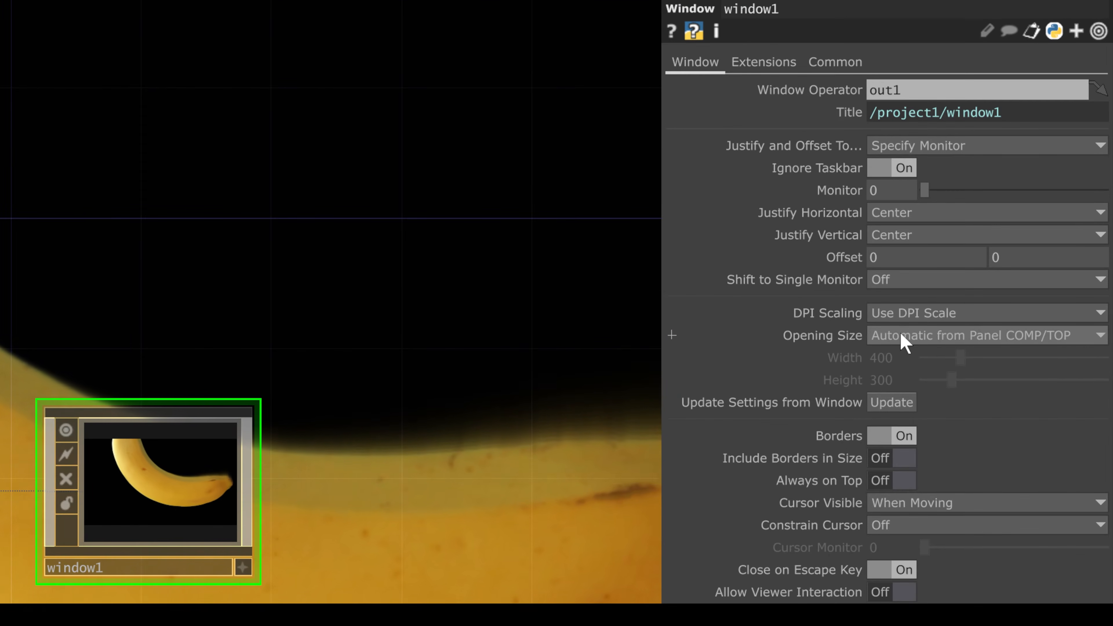
- Set window1's Opening Size to Fill and test it as a separate window, closing it again
{"action": "left_click", "coordinate": [1008, 220]}
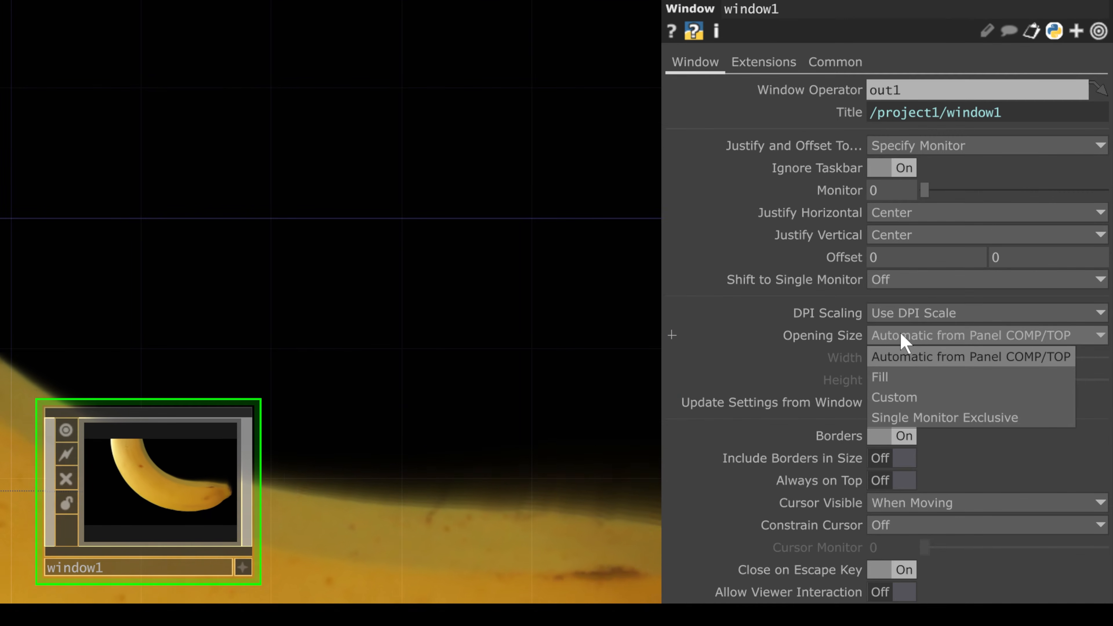
{"action": "left_click", "coordinate": [894, 379]}
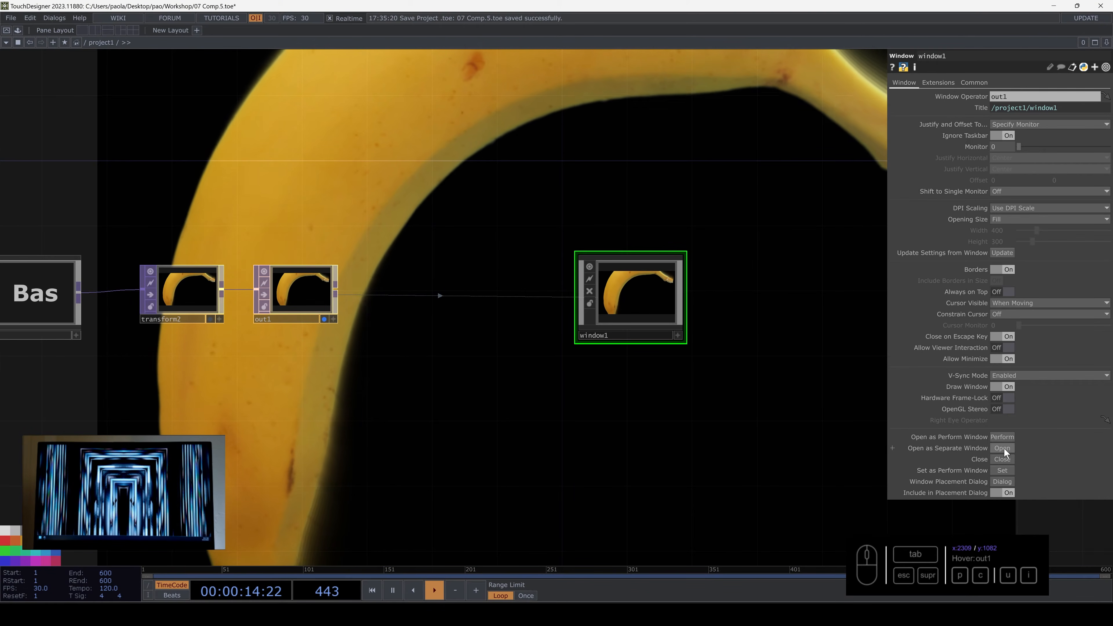
{"action": "left_click", "coordinate": [1002, 449]}
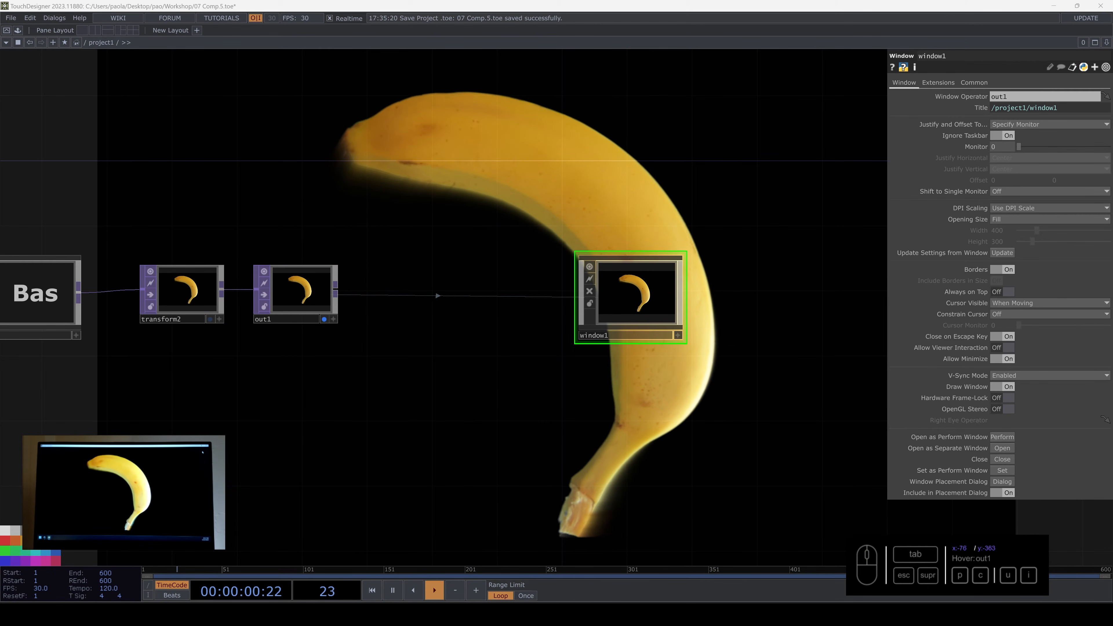
{"action": "left_click", "coordinate": [1002, 460]}
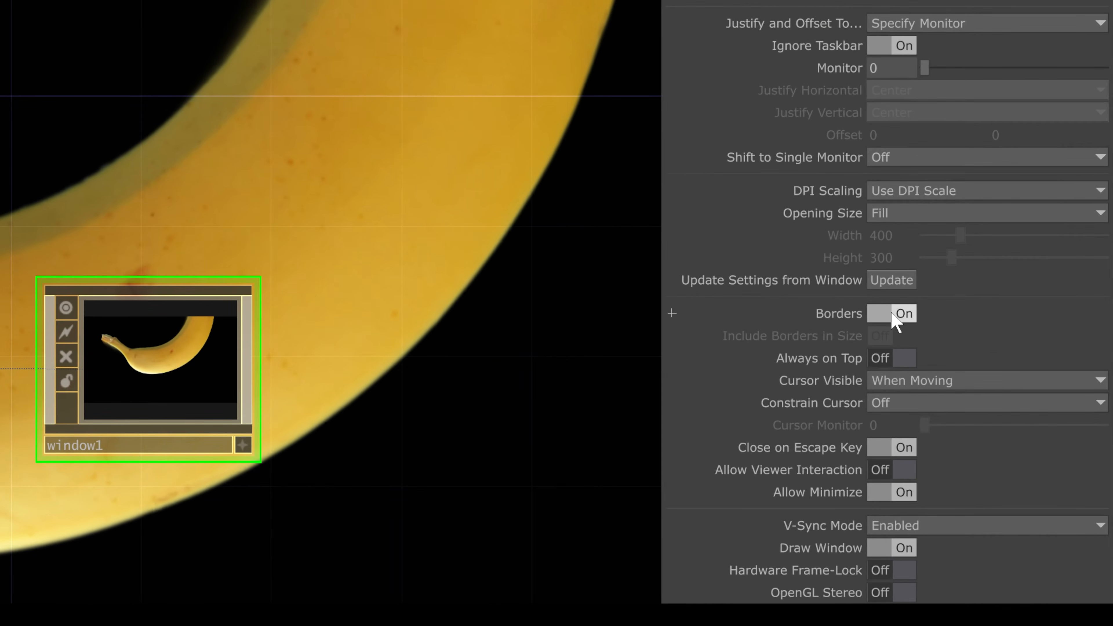
- Turn off Borders for window1 and open it as a separate window
{"action": "left_click", "coordinate": [894, 315]}
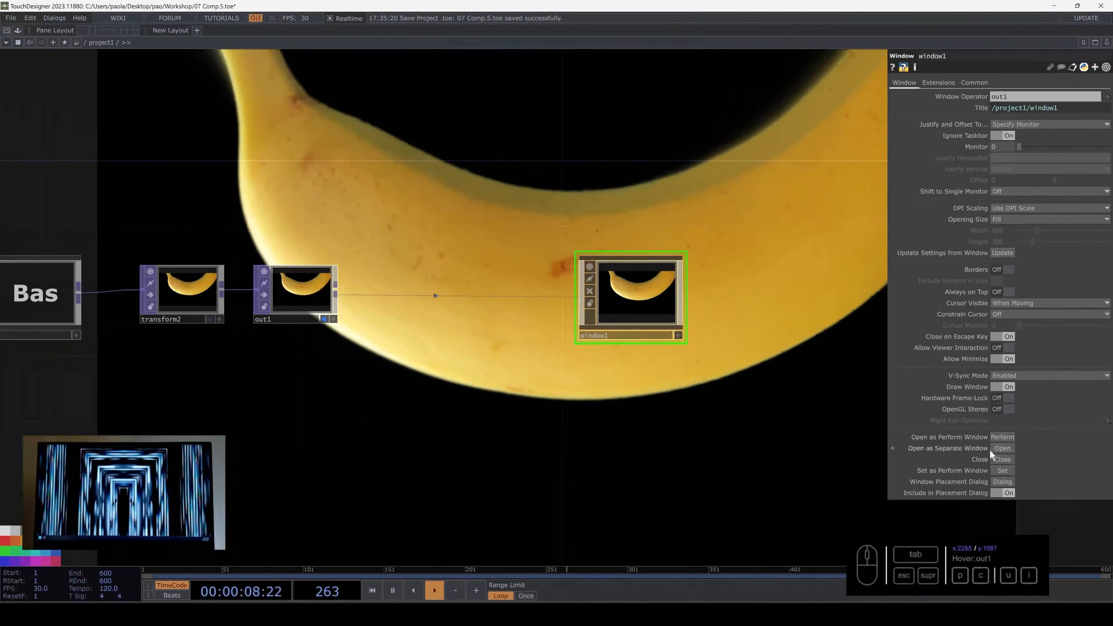
{"action": "left_click", "coordinate": [961, 547]}
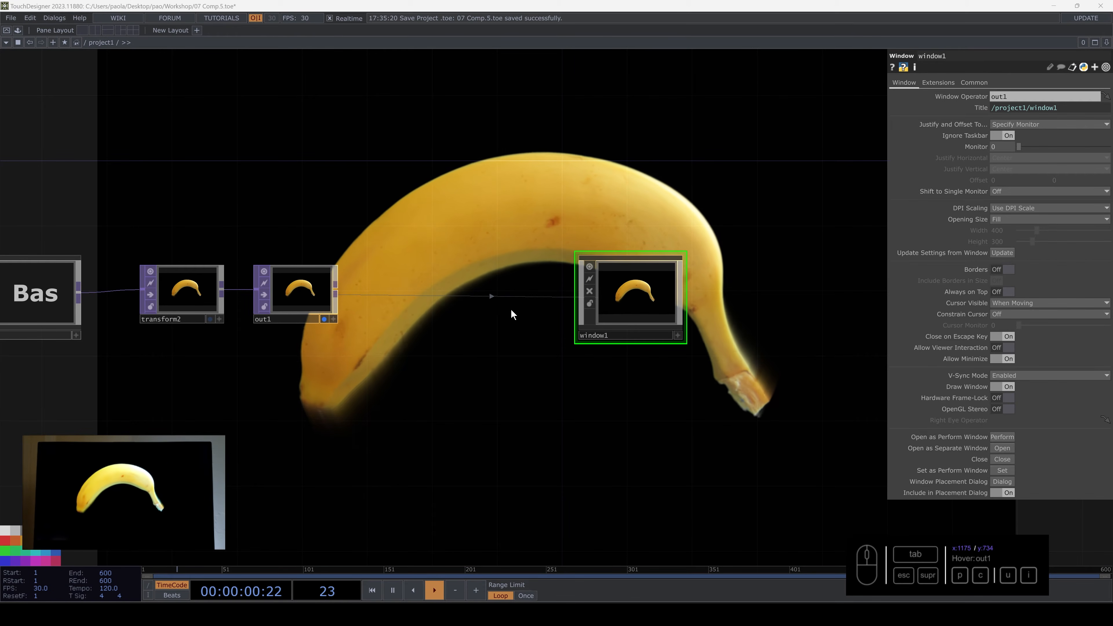
- Set base2's Scale to 1.075 and turn off the background display of out1
{"action": "left_click_drag", "start_coordinate": [112, 280], "coordinate": [283, 267]}
{"action": "left_click", "coordinate": [247, 272]}
{"action": "mouse_move", "coordinate": [1087, 111]}
{"action": "left_mouse_down"}
{"action": "mouse_move", "coordinate": [1107, 115]}
{"action": "mouse_move", "coordinate": [1082, 123]}
{"action": "left_mouse_up"}
{"action": "left_click_drag", "start_coordinate": [777, 392], "coordinate": [805, 403]}
{"action": "left_click", "coordinate": [498, 315]}
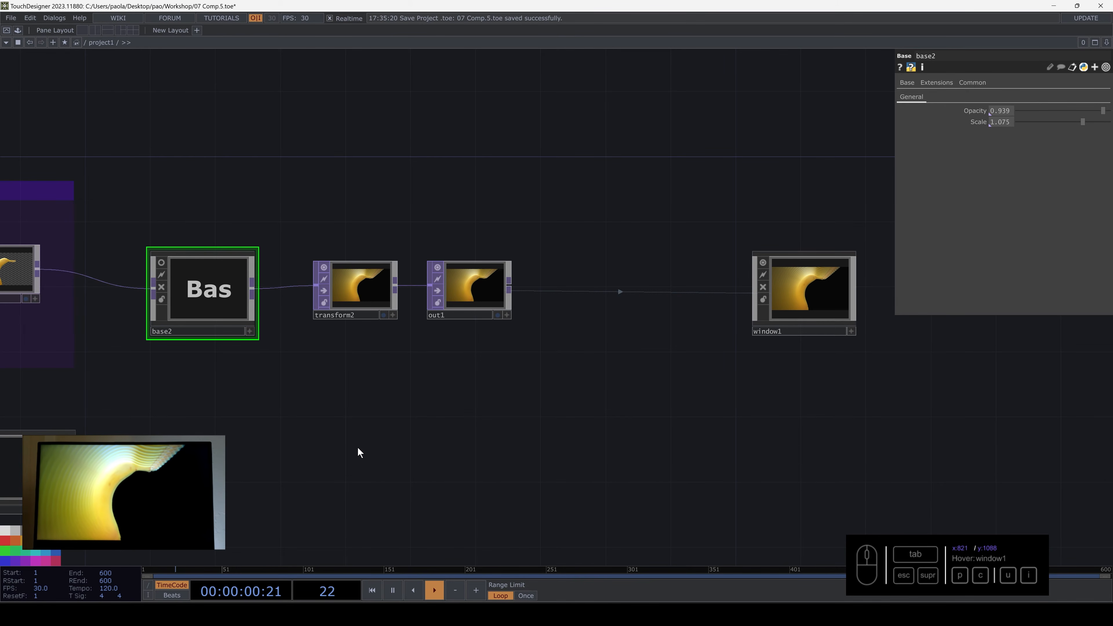
- Set window1's Always on Top on, Cursor Visible to Never, and Close on Escape Key and Allow Minimize off, opening it as a separate window
{"action": "left_click", "coordinate": [809, 308]}
{"action": "left_click_drag", "start_coordinate": [818, 179], "coordinate": [544, 236]}
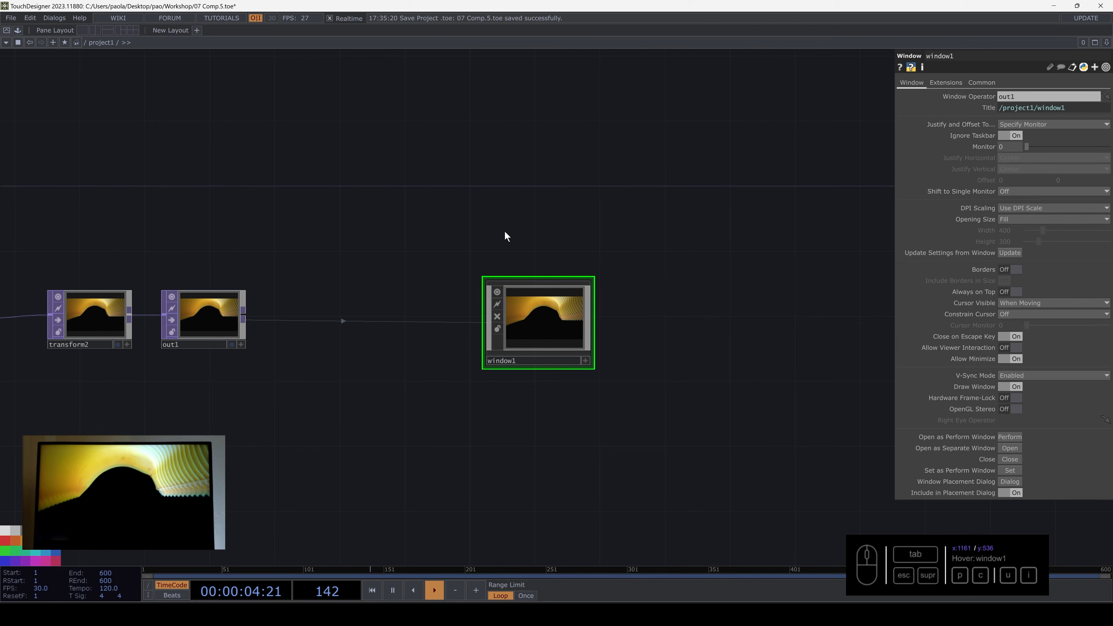
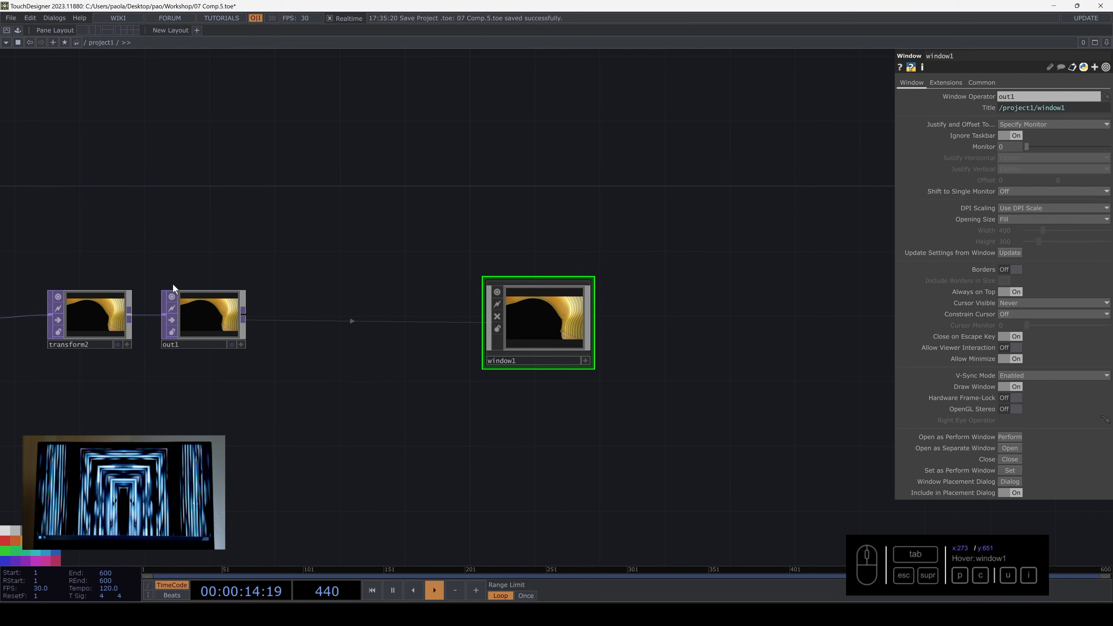
{"action": "left_click", "coordinate": [1008, 449]}
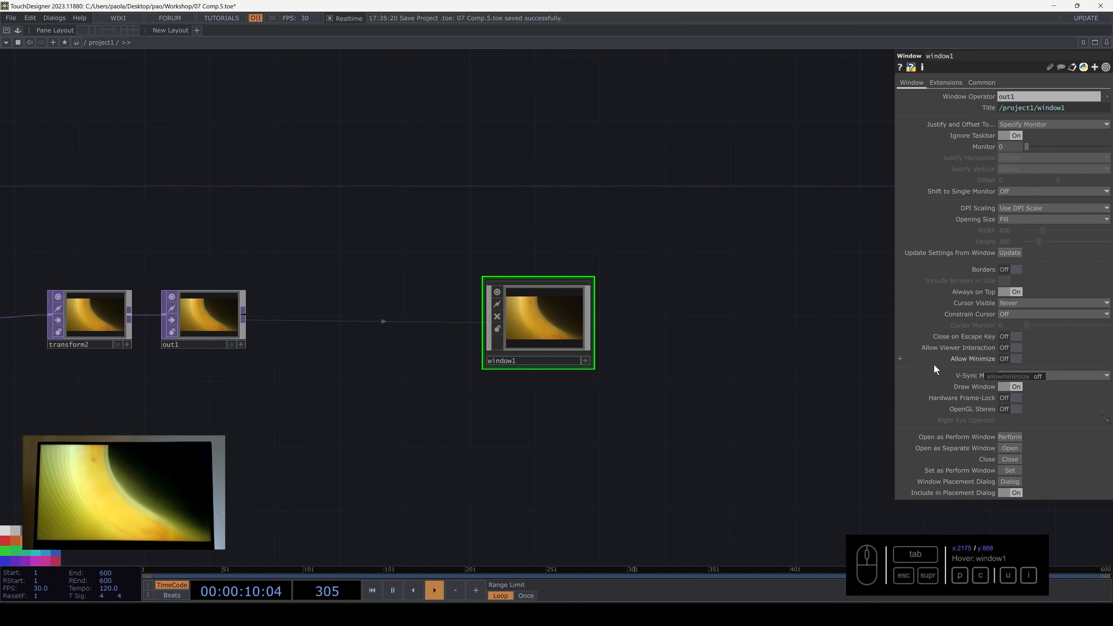
{"action": "left_click", "coordinate": [753, 419]}
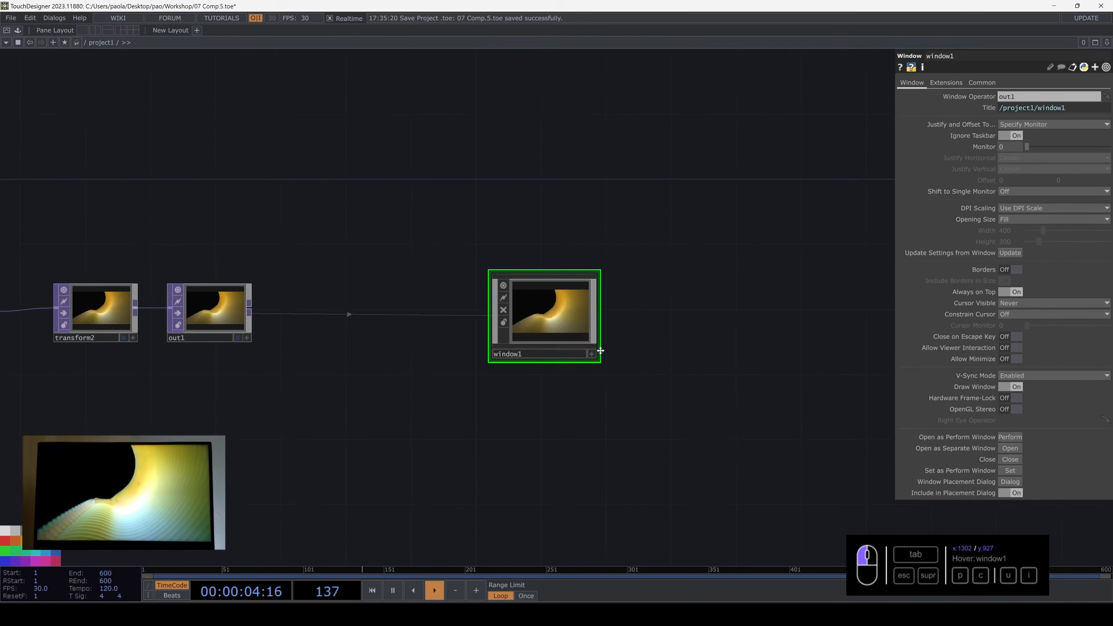
- Add a Button component below out1 and test its toggling in the active viewer
{"action": "key", "text": "Tab"}
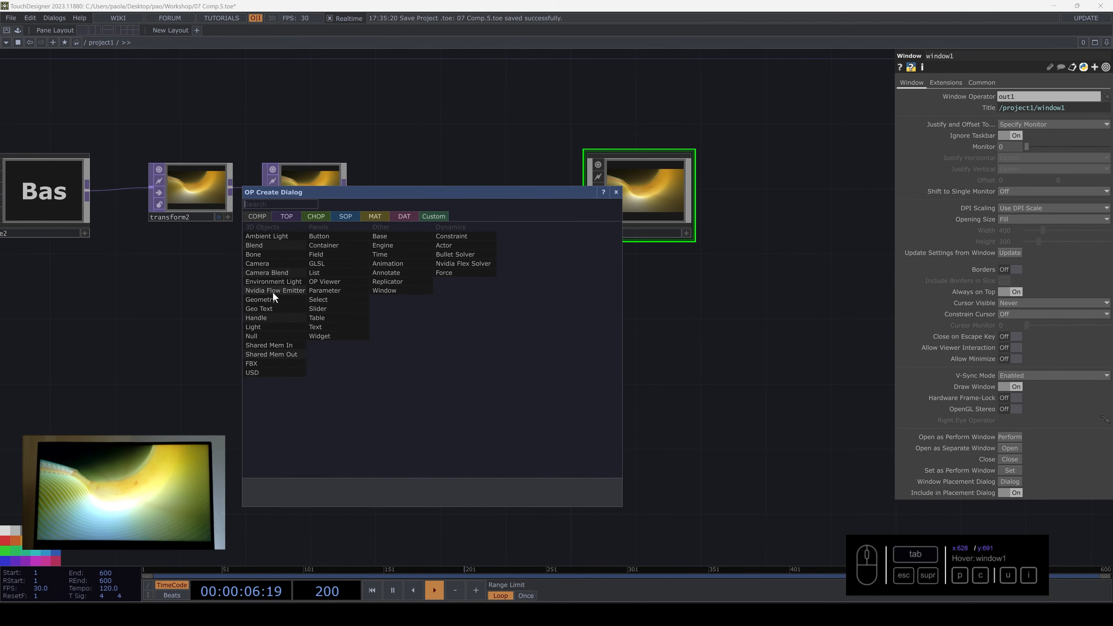
{"action": "left_click", "coordinate": [334, 238]}
{"action": "left_click", "coordinate": [428, 316]}
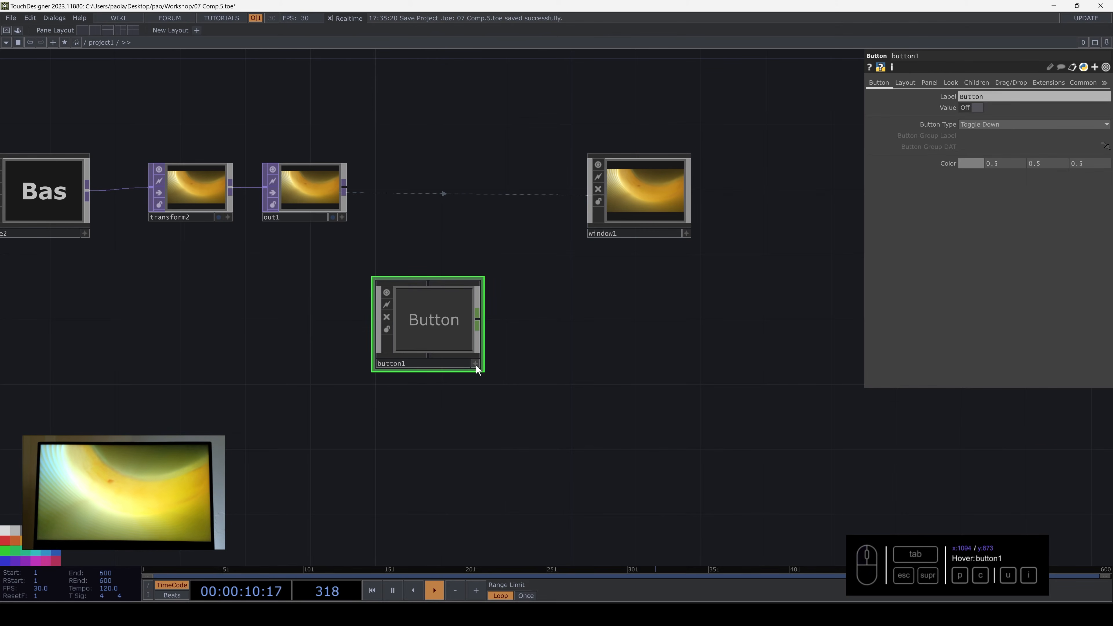
{"action": "left_click", "coordinate": [432, 320]}
{"action": "left_click", "coordinate": [432, 320]}
{"action": "left_click", "coordinate": [433, 320]}
{"action": "left_click", "coordinate": [433, 320]}
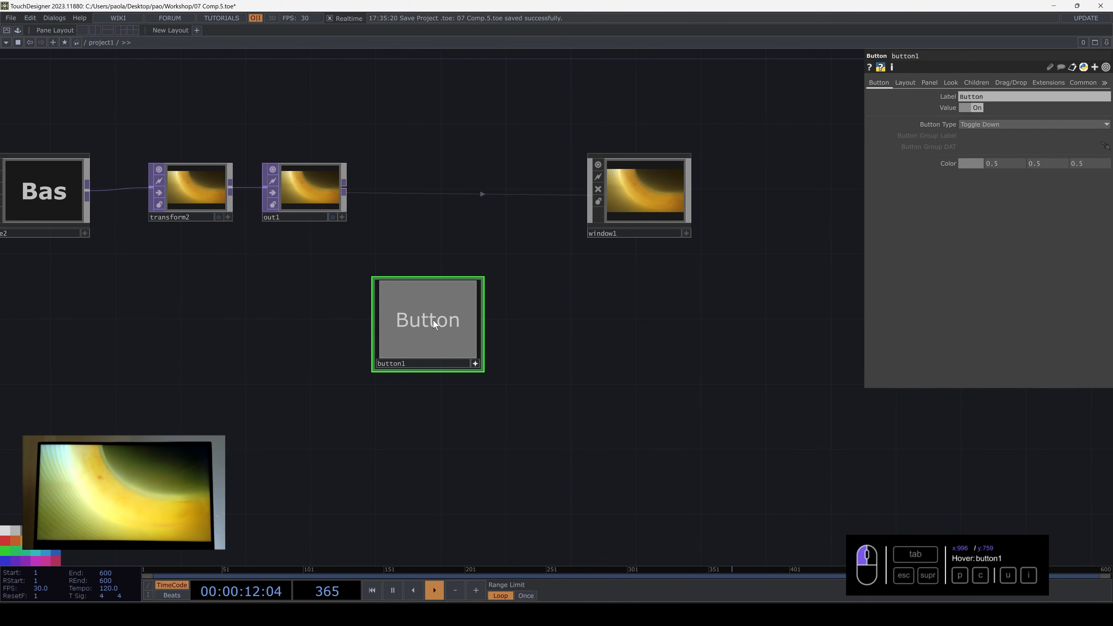
{"action": "left_click", "coordinate": [476, 365]}
- Duplicate the button directly below and label button1 "open" and button2 "close"
{"action": "key", "text": "ctrl+c"}
{"action": "key", "text": "ctrl+v"}
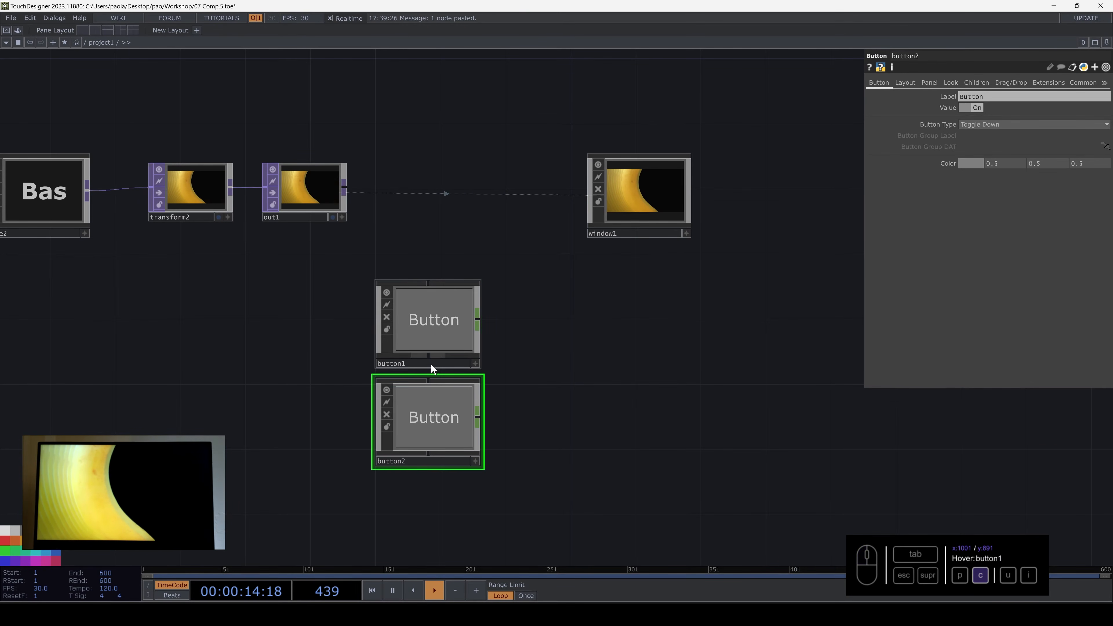
{"action": "left_click_drag", "start_coordinate": [991, 96], "coordinate": [915, 94]}
{"action": "type", "text": "open"}
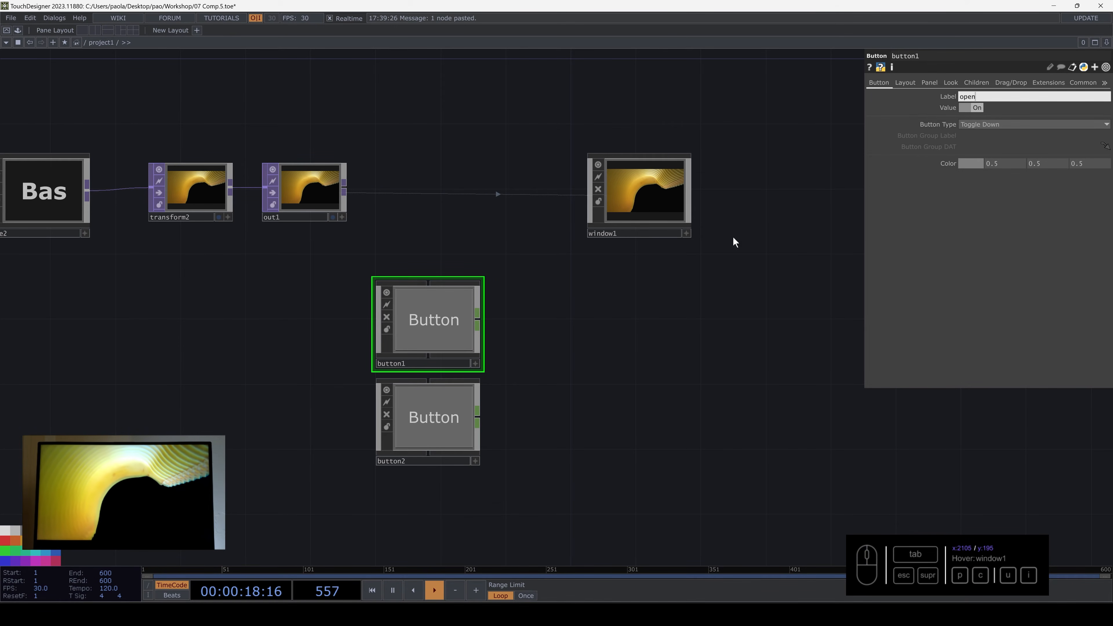
{"action": "key", "text": "Return"}
{"action": "left_click", "coordinate": [416, 418]}
{"action": "left_click_drag", "start_coordinate": [1000, 96], "coordinate": [895, 91]}
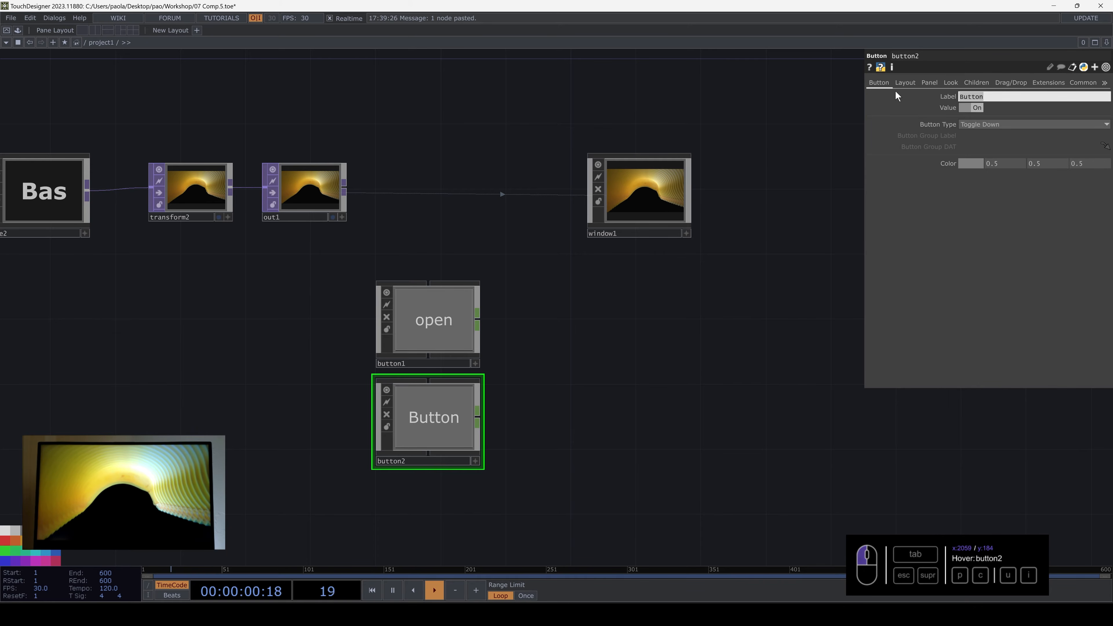
{"action": "type", "text": "close"}
{"action": "left_click", "coordinate": [659, 197]}
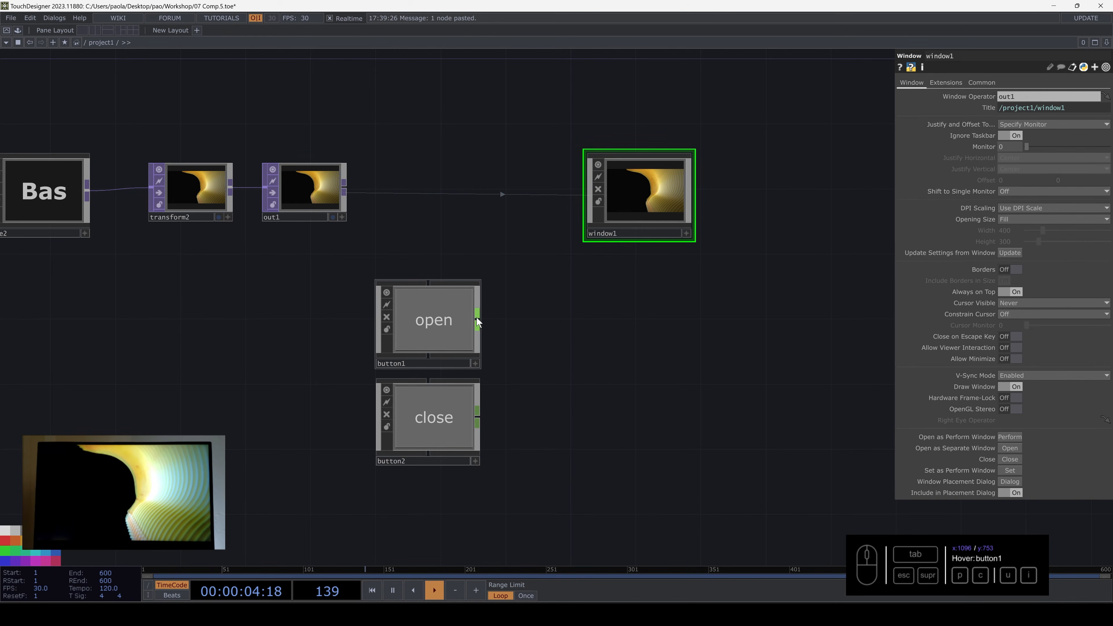
- Connect a Null CHOP to the output of each of the open and close buttons
{"action": "key", "text": "Tab"}
{"action": "type", "text": "nu"}
{"action": "left_click", "coordinate": [536, 311]}
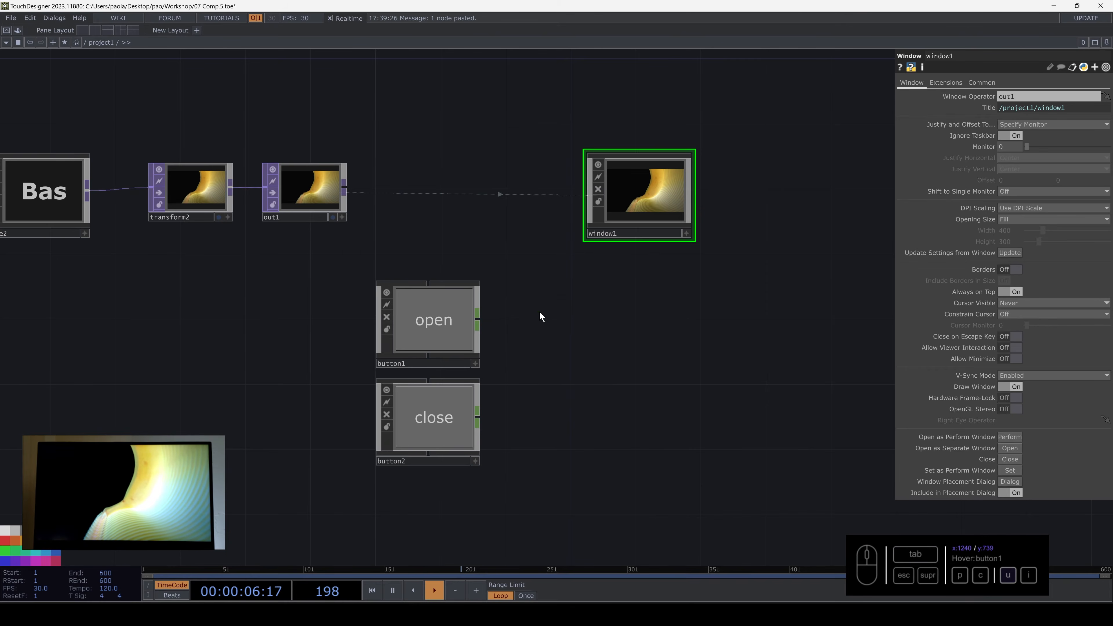
{"action": "left_click", "coordinate": [548, 323]}
{"action": "left_click_drag", "start_coordinate": [479, 415], "coordinate": [515, 412]}
{"action": "key", "text": "Tab"}
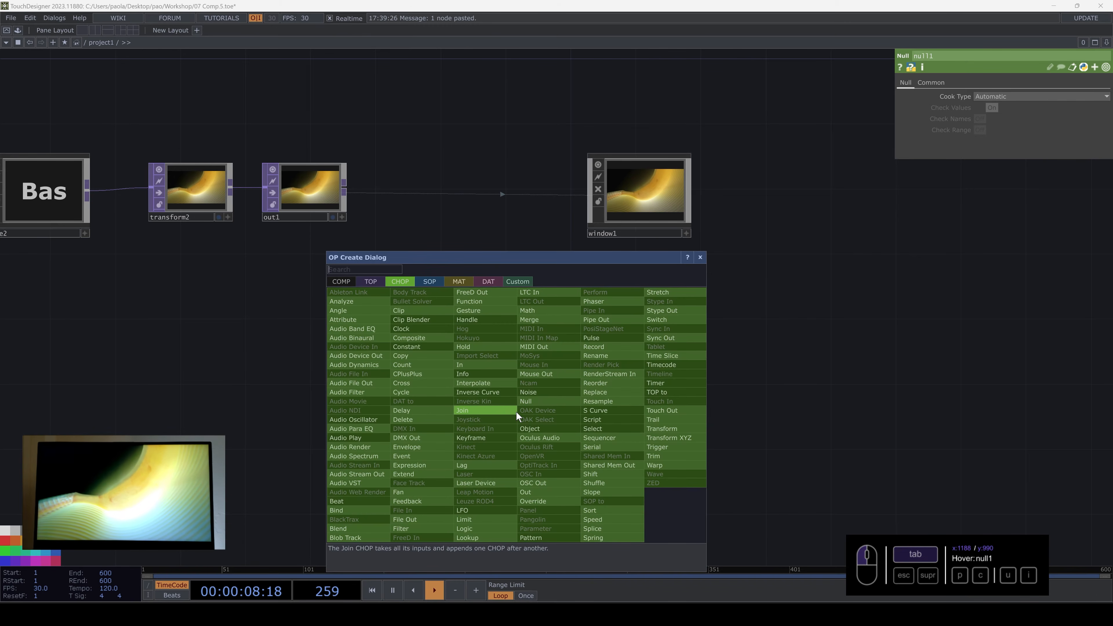
{"action": "left_click", "coordinate": [545, 401]}
{"action": "left_click", "coordinate": [554, 416]}
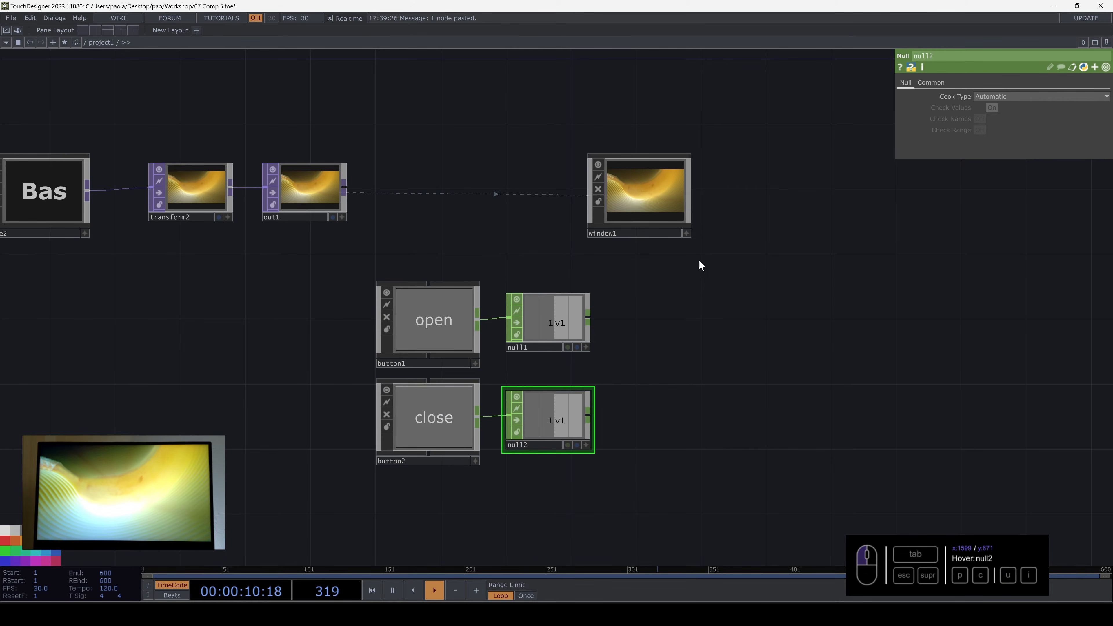
- Link null1's channel to window1's Open as Separate Window and null2's channel to Close as CHOP references
{"action": "left_click", "coordinate": [648, 225]}
{"action": "left_click", "coordinate": [586, 347]}
{"action": "left_click_drag", "start_coordinate": [560, 329], "coordinate": [1008, 449]}
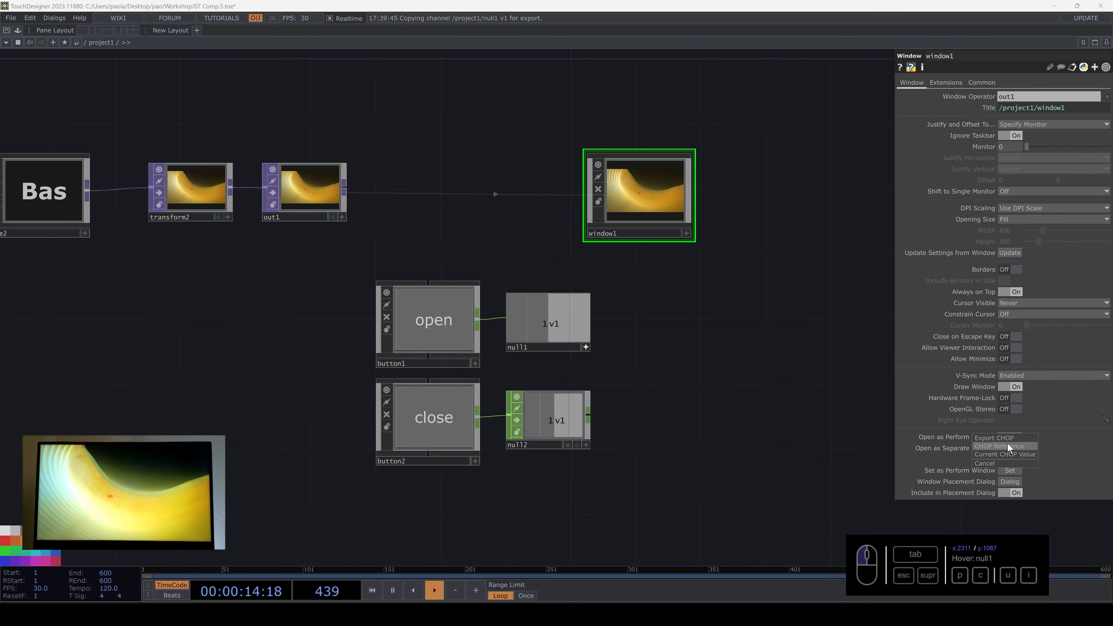
{"action": "left_click", "coordinate": [587, 444]}
{"action": "left_click_drag", "start_coordinate": [553, 421], "coordinate": [1009, 461]}
{"action": "left_click", "coordinate": [1011, 458]}
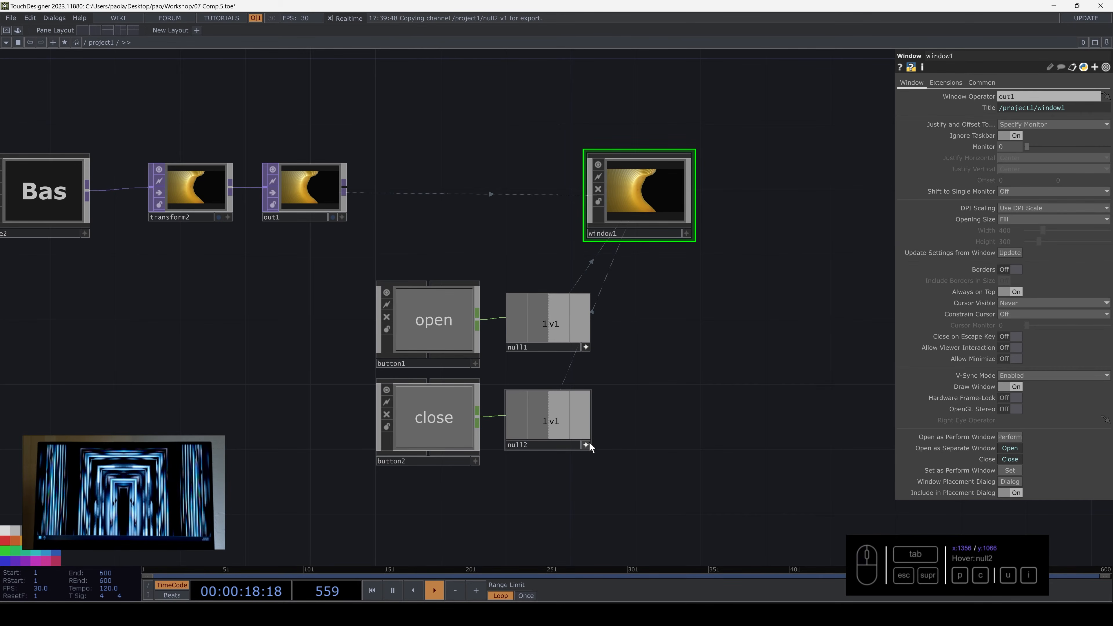
- Set the Button Type of both the open and close buttons to Momentary
{"action": "left_click", "coordinate": [588, 442]}
{"action": "left_click", "coordinate": [586, 348]}
{"action": "left_click", "coordinate": [423, 353]}
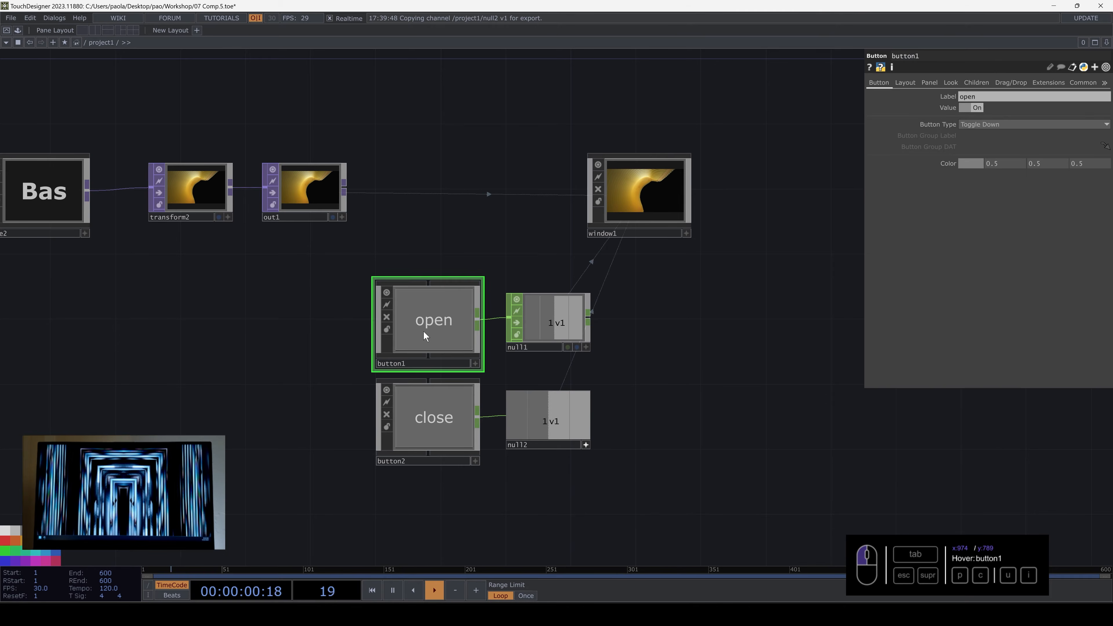
{"action": "left_click", "coordinate": [1007, 124]}
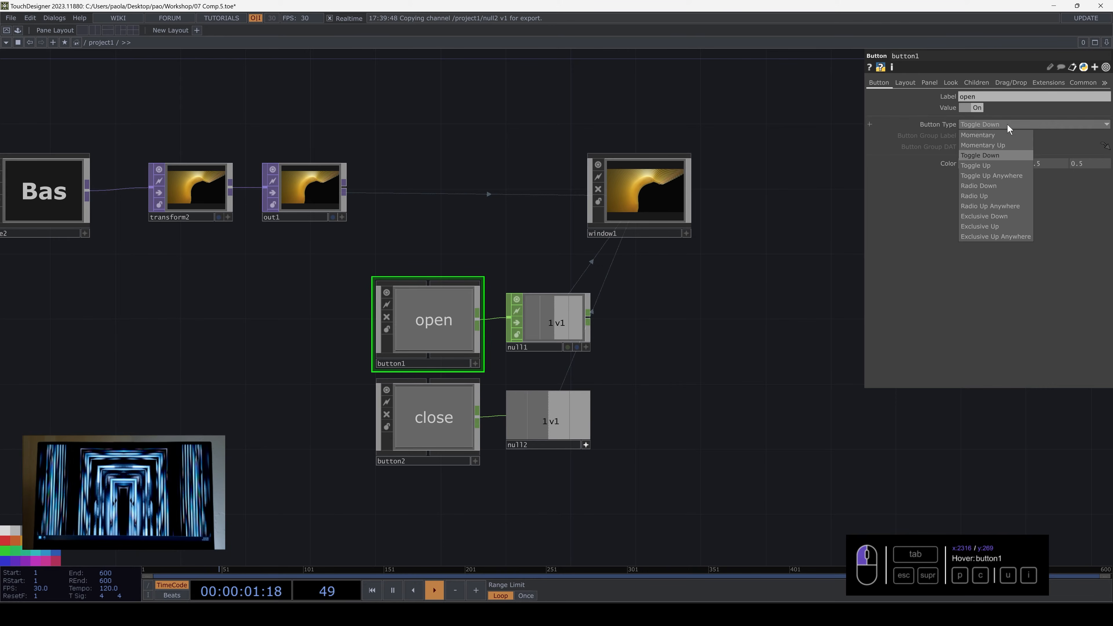
{"action": "left_click", "coordinate": [994, 137]}
{"action": "left_click", "coordinate": [423, 409]}
{"action": "left_click", "coordinate": [990, 124]}
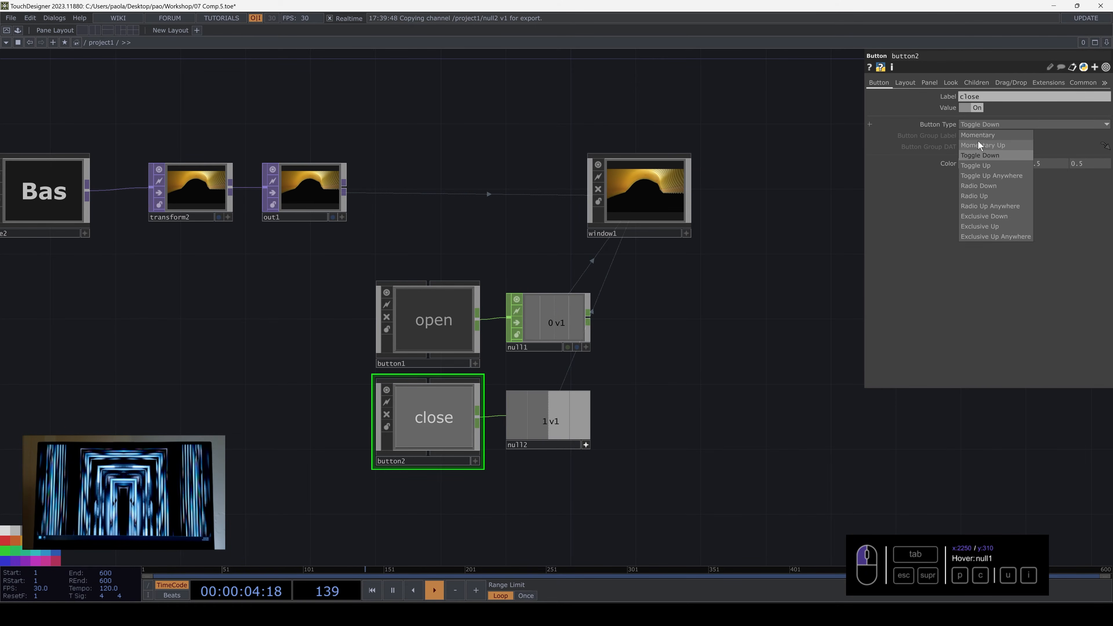
{"action": "left_click", "coordinate": [969, 137]}
- Activate both button viewers and test opening and closing the output window with them
{"action": "left_click", "coordinate": [476, 460]}
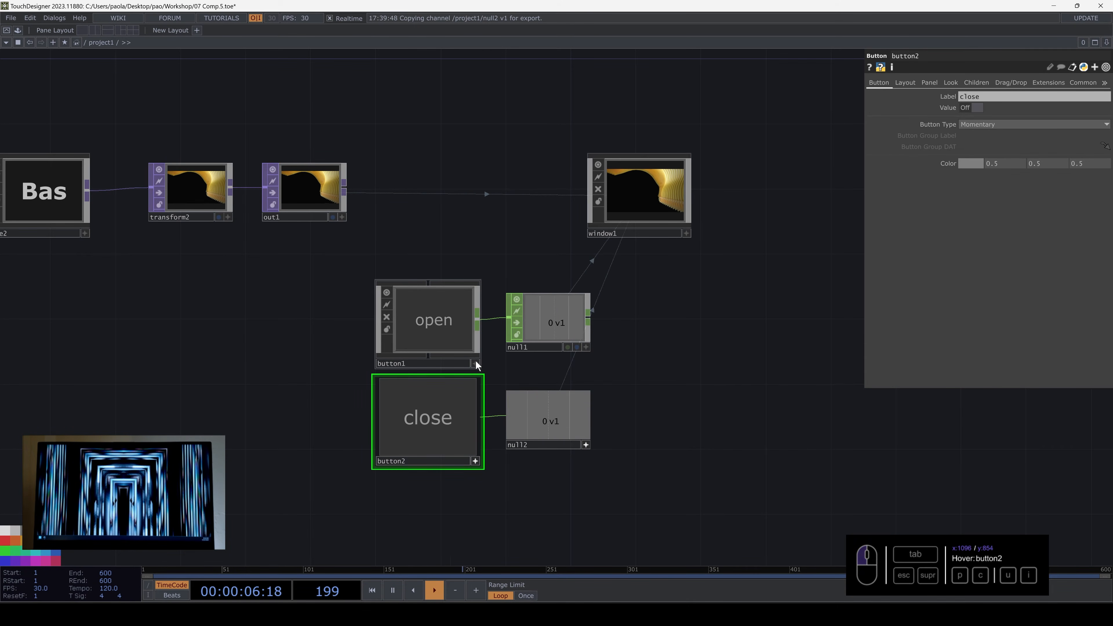
{"action": "left_click", "coordinate": [475, 363]}
{"action": "left_click", "coordinate": [412, 328]}
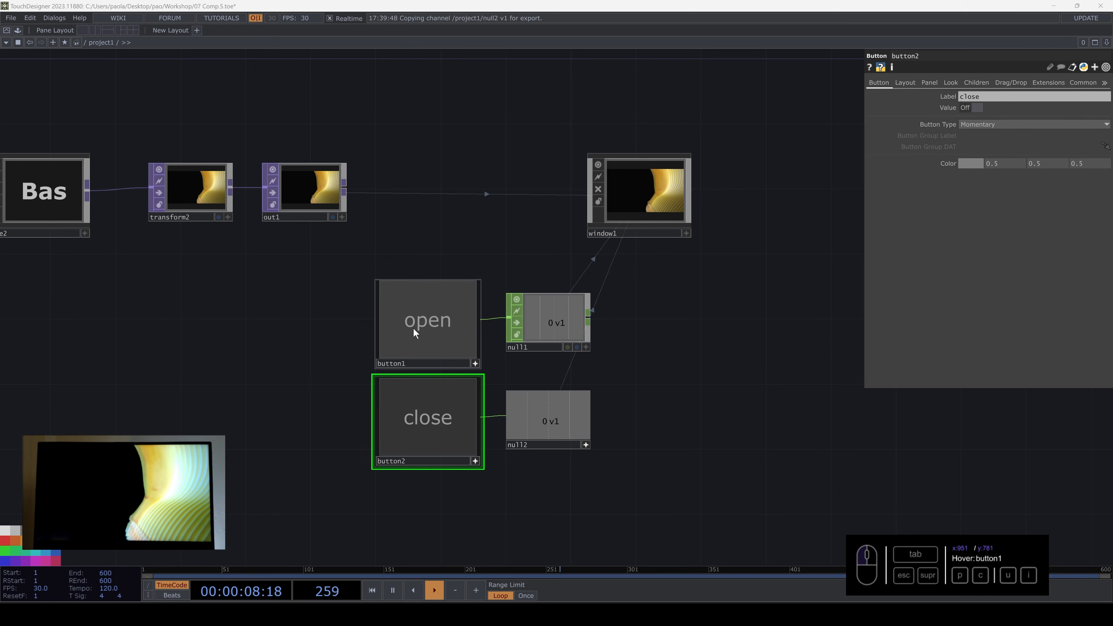
{"action": "left_click", "coordinate": [434, 405]}
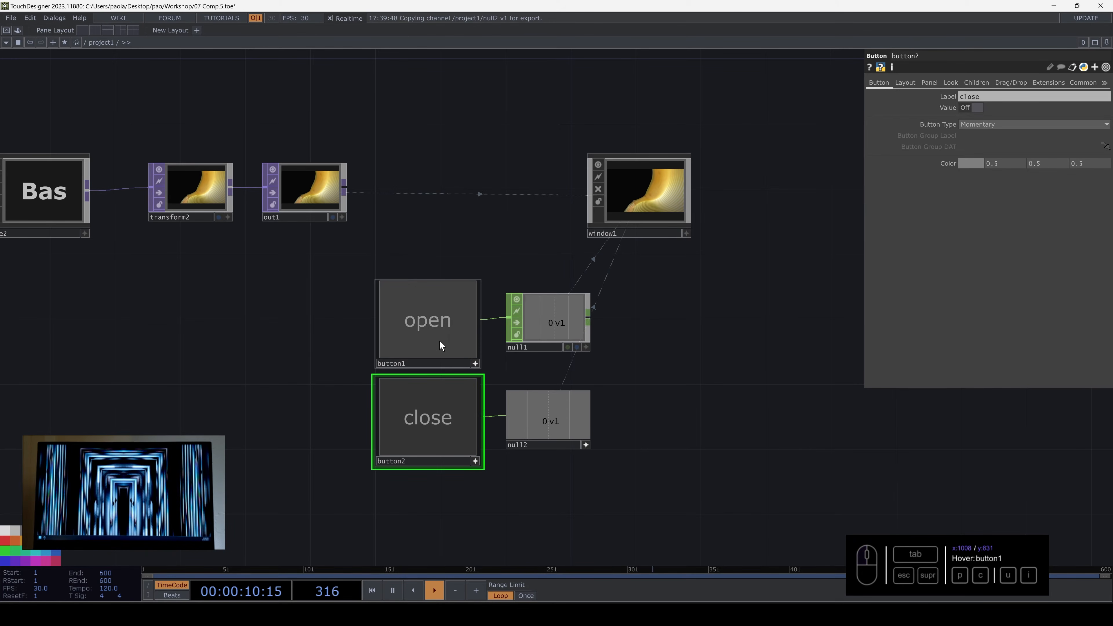
{"action": "left_click", "coordinate": [443, 321]}
{"action": "left_click", "coordinate": [658, 202]}
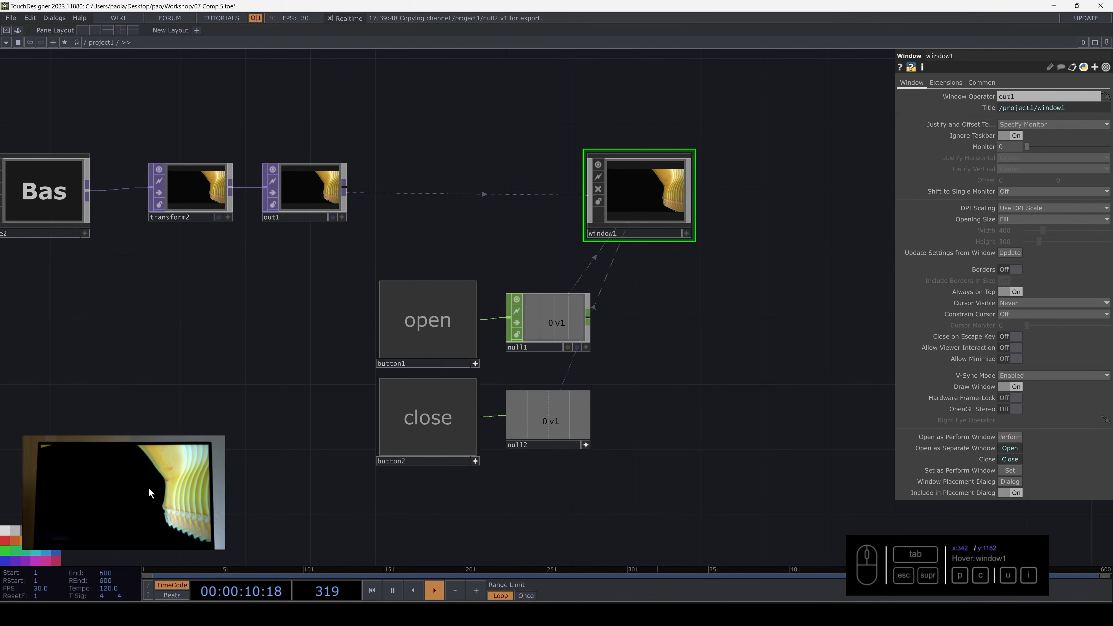
- Deactivate the viewers of both buttons and save the project as 07 Comp.6.toe
{"action": "scroll", "coordinate": [320, 346], "scroll_direction": "up", "scroll_amount": 2}
{"action": "scroll", "coordinate": [311, 340], "scroll_direction": "down", "scroll_amount": 5}
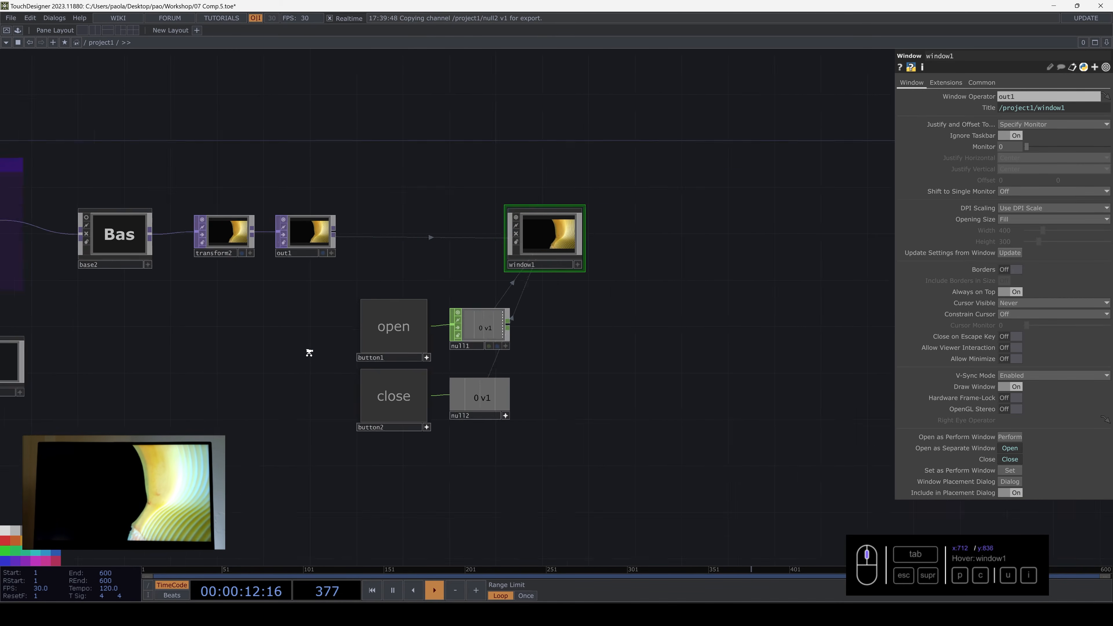
{"action": "left_click_drag", "start_coordinate": [232, 347], "coordinate": [561, 321]}
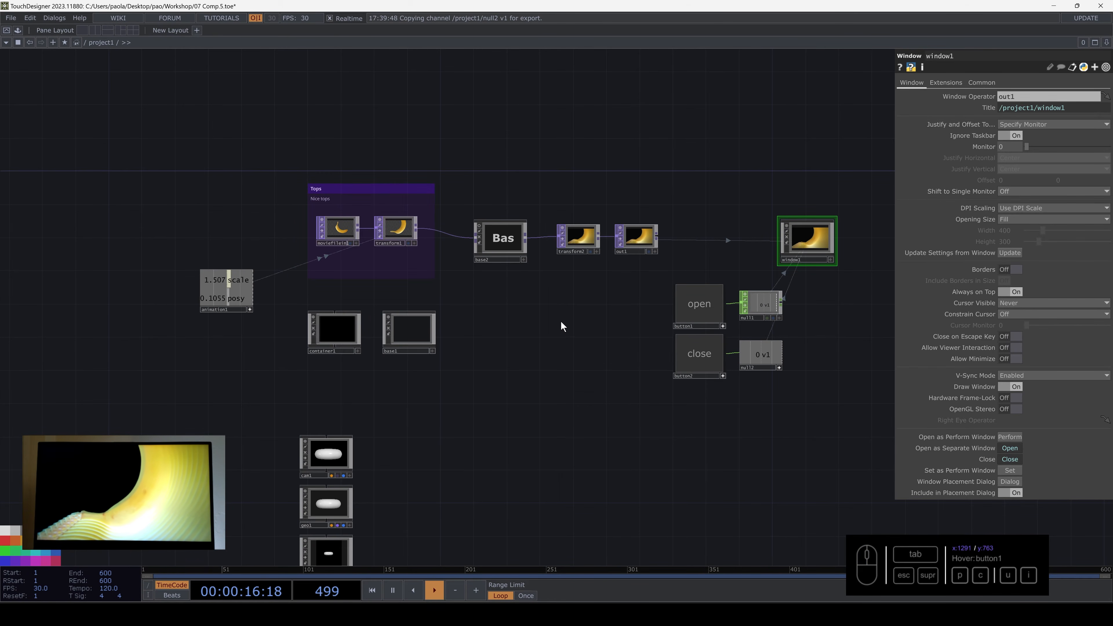
{"action": "left_click_drag", "start_coordinate": [489, 320], "coordinate": [372, 325]}
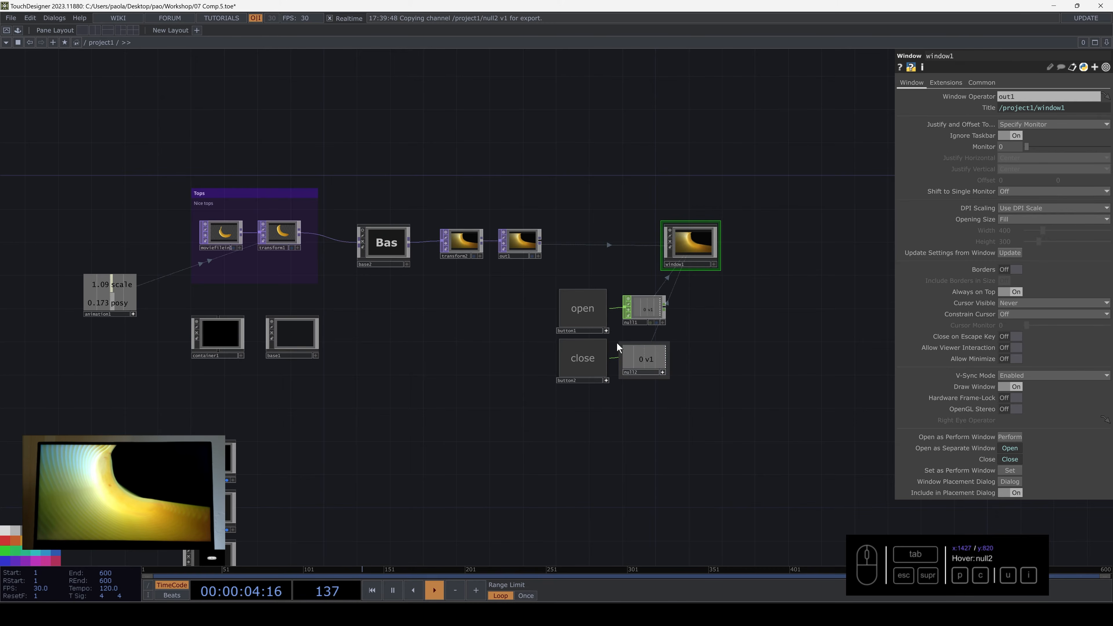
{"action": "scroll", "coordinate": [617, 342], "scroll_direction": "up", "scroll_amount": 3}
{"action": "left_click", "coordinate": [602, 326]}
{"action": "left_click", "coordinate": [601, 394]}
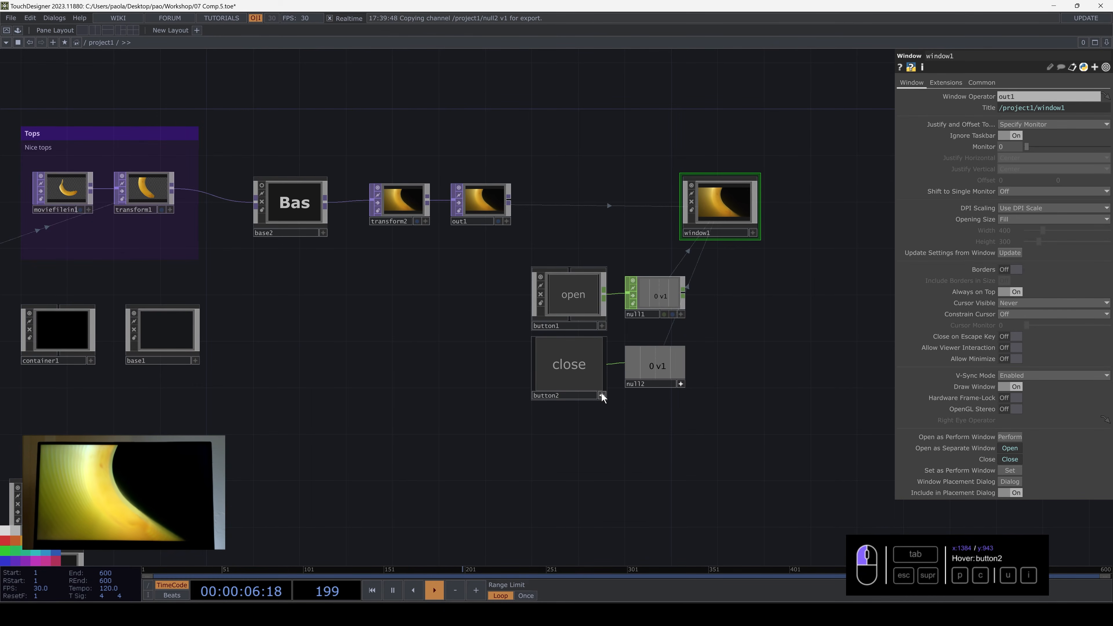
{"action": "left_click_drag", "start_coordinate": [784, 437], "coordinate": [525, 405]}
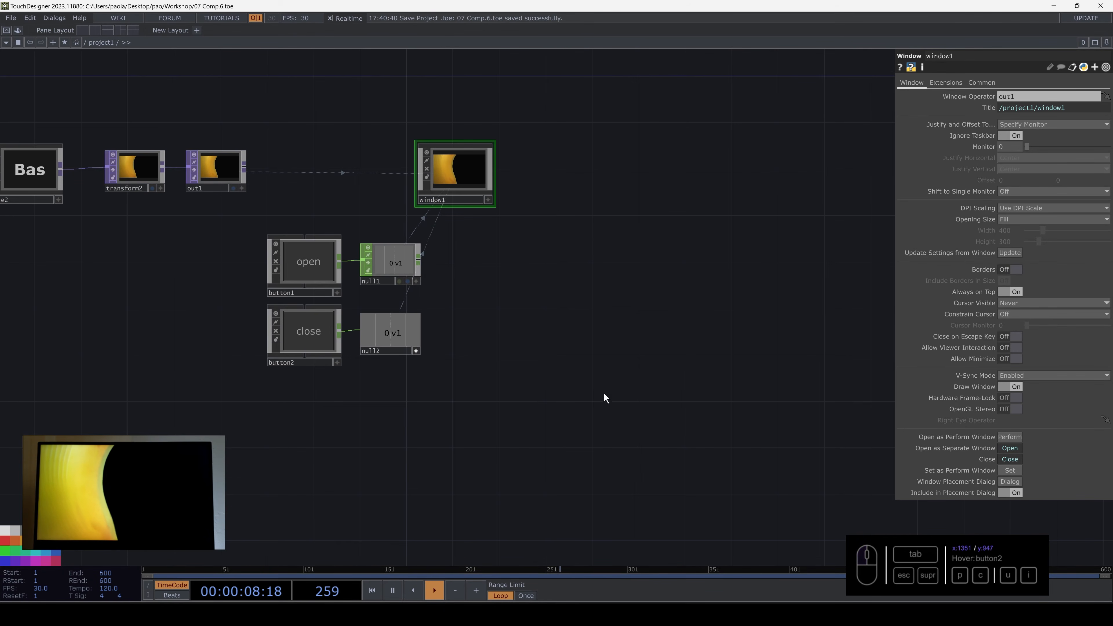
- Deactivate null2's viewer and move the buttons with their nulls across so the nulls sit beneath window1
{"action": "left_click_drag", "start_coordinate": [656, 366], "coordinate": [576, 356]}
{"action": "left_click_drag", "start_coordinate": [678, 378], "coordinate": [723, 401]}
{"action": "left_click", "coordinate": [384, 365]}
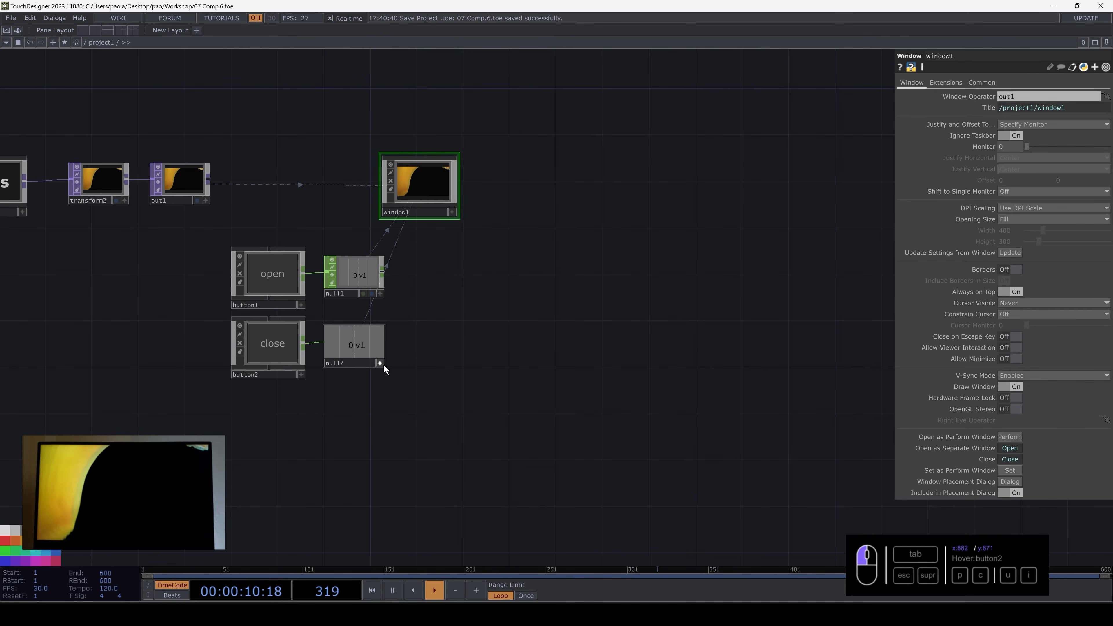
{"action": "right_click_drag", "start_coordinate": [424, 264], "coordinate": [226, 369]}
{"action": "left_click_drag", "start_coordinate": [355, 283], "coordinate": [413, 286]}
{"action": "left_click_drag", "start_coordinate": [598, 353], "coordinate": [352, 403]}
{"action": "key", "text": "Tab"}
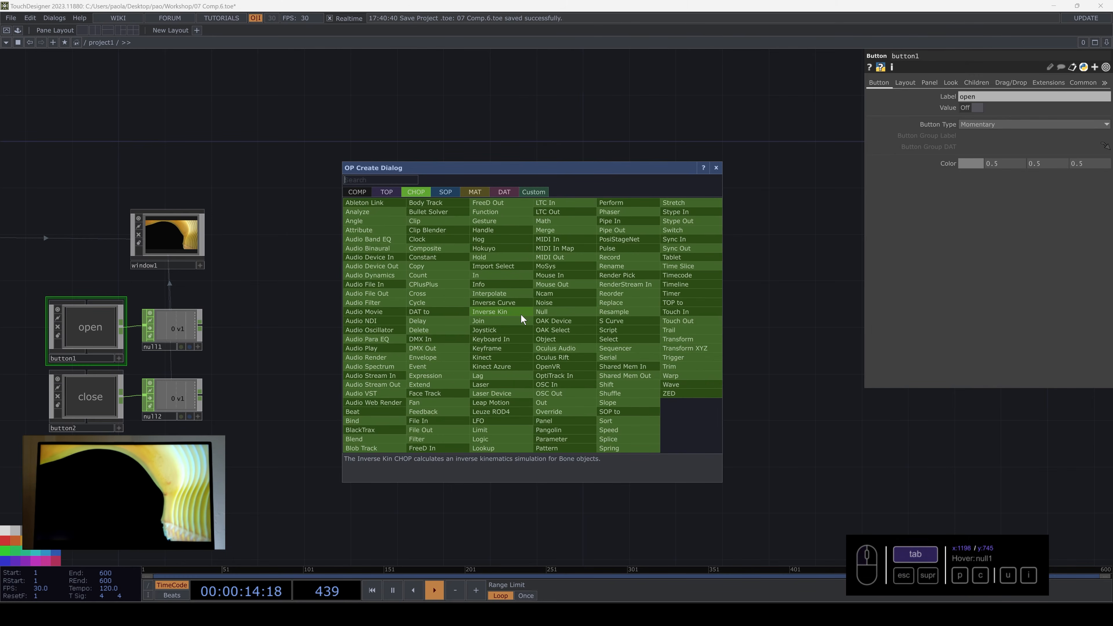
{"action": "key", "text": "Tab"}
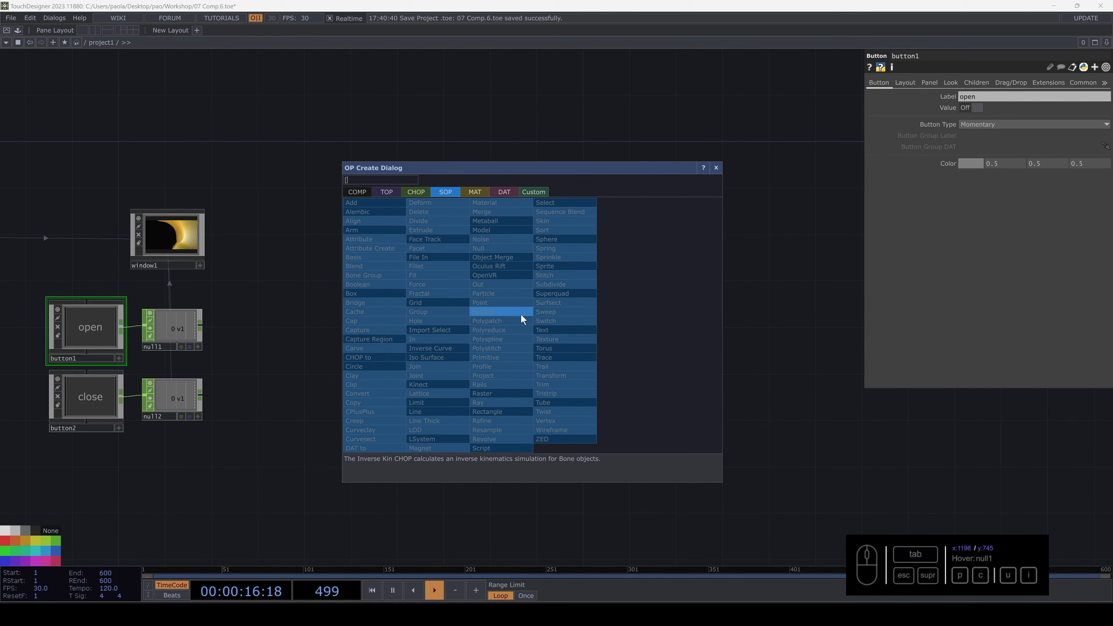
{"action": "left_click", "coordinate": [717, 168]}
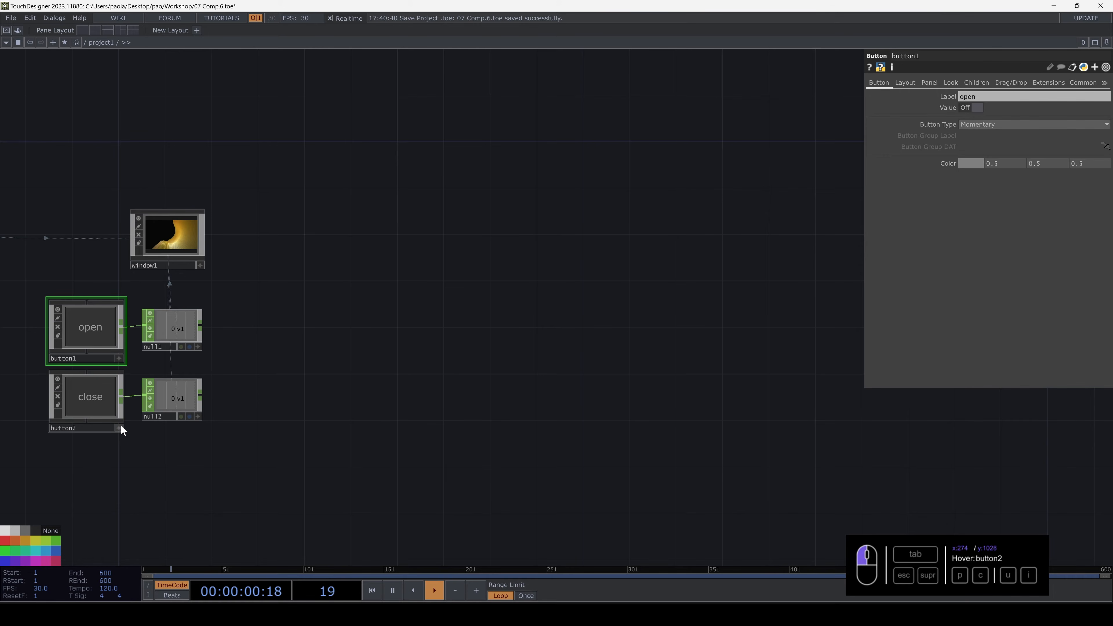
{"action": "left_click_drag", "start_coordinate": [389, 371], "coordinate": [535, 317]}
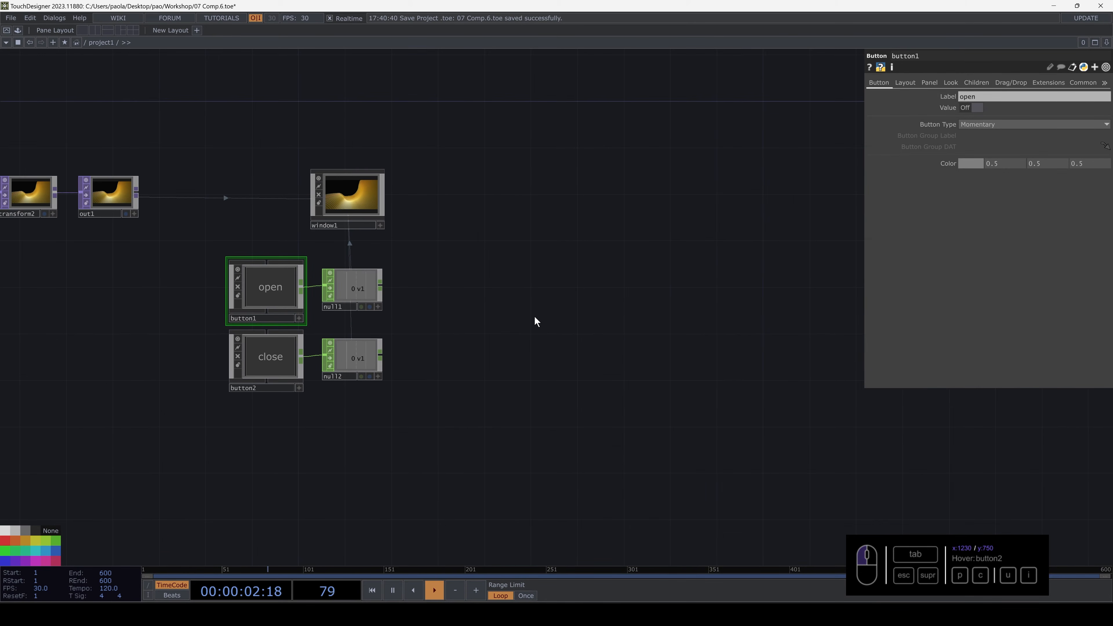
- Add a Container component to the project1 network and place it near the base2 component
{"action": "key", "text": "Tab"}
{"action": "left_click", "coordinate": [361, 186]}
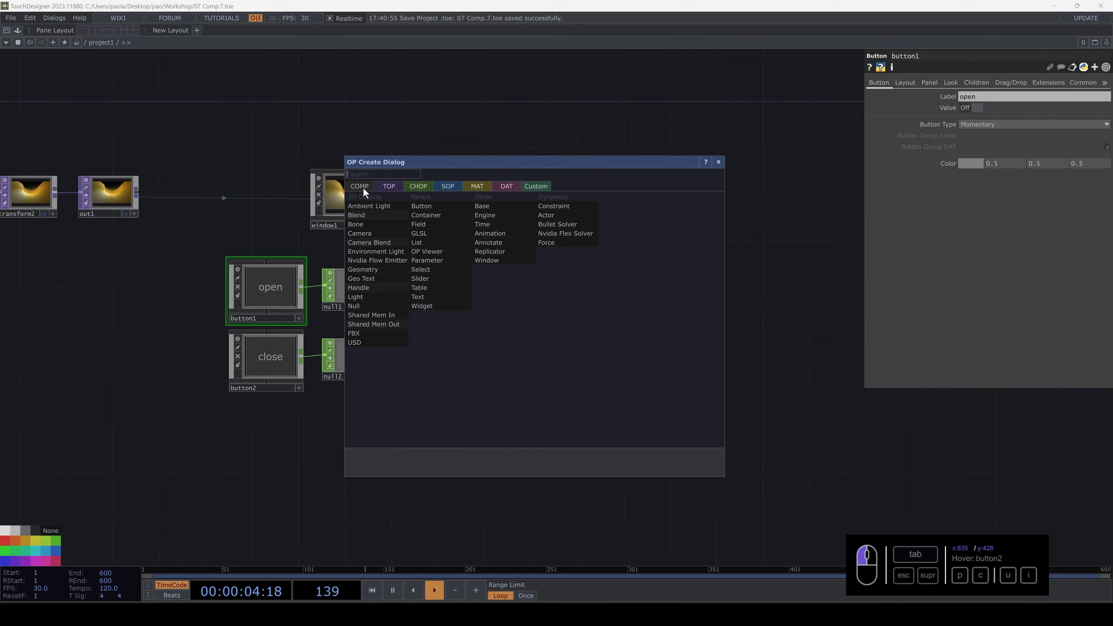
{"action": "type", "text": "c"}
{"action": "left_click", "coordinate": [430, 215]}
{"action": "left_click", "coordinate": [695, 295]}
{"action": "left_click_drag", "start_coordinate": [695, 295], "coordinate": [478, 273]}
{"action": "left_click_drag", "start_coordinate": [517, 312], "coordinate": [859, 250]}
{"action": "left_click_drag", "start_coordinate": [791, 211], "coordinate": [165, 279]}
{"action": "left_click_drag", "start_coordinate": [165, 332], "coordinate": [726, 367]}
{"action": "left_click_drag", "start_coordinate": [687, 325], "coordinate": [480, 274]}
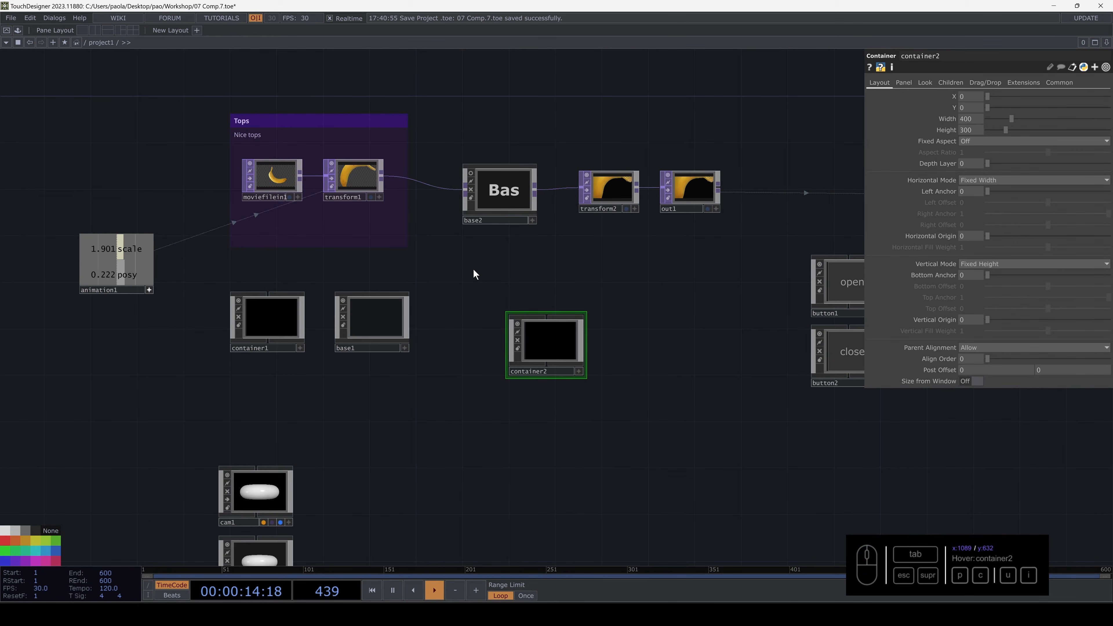
- Rename the base2 component as effect
{"action": "left_click", "coordinate": [496, 190]}
{"action": "left_click_drag", "start_coordinate": [595, 267], "coordinate": [391, 321]}
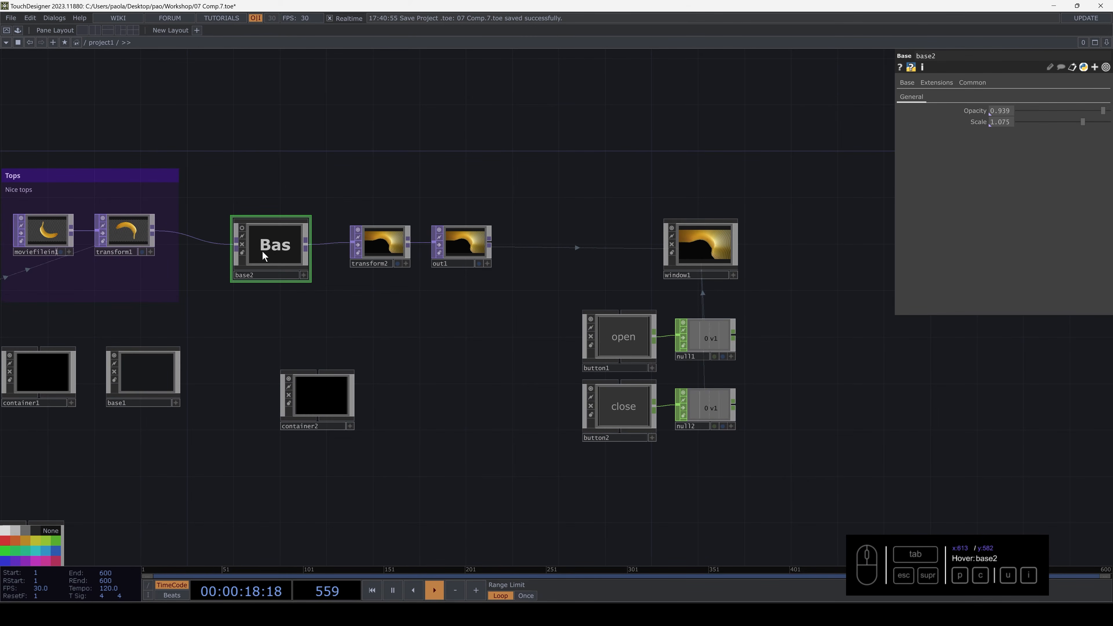
{"action": "double_click", "coordinate": [257, 273]}
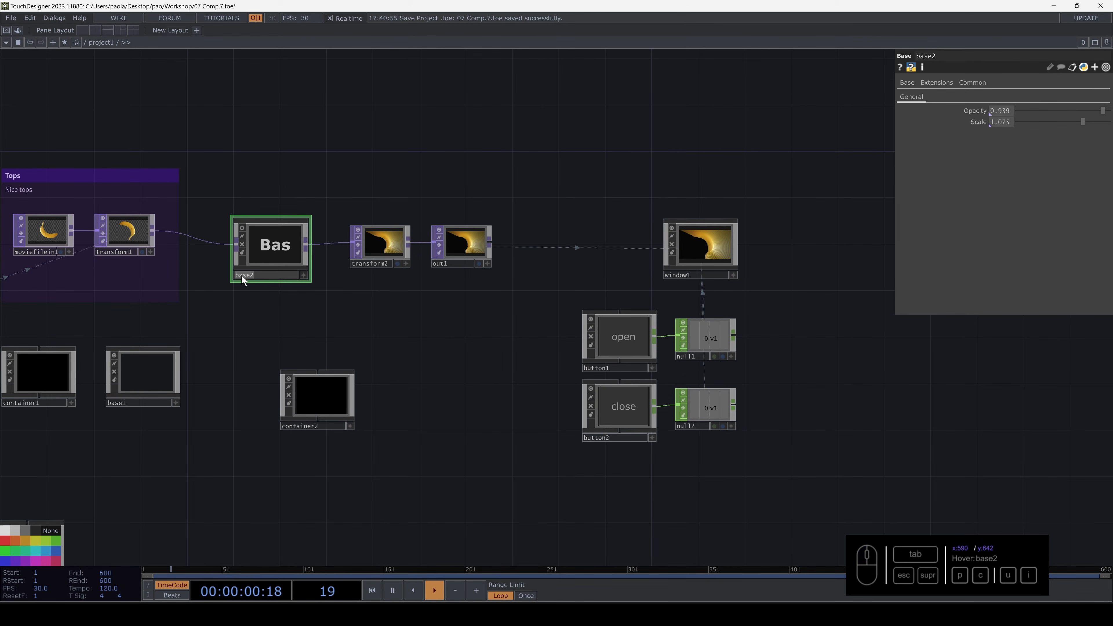
{"action": "type", "text": "effect"}
{"action": "key", "text": "Return"}
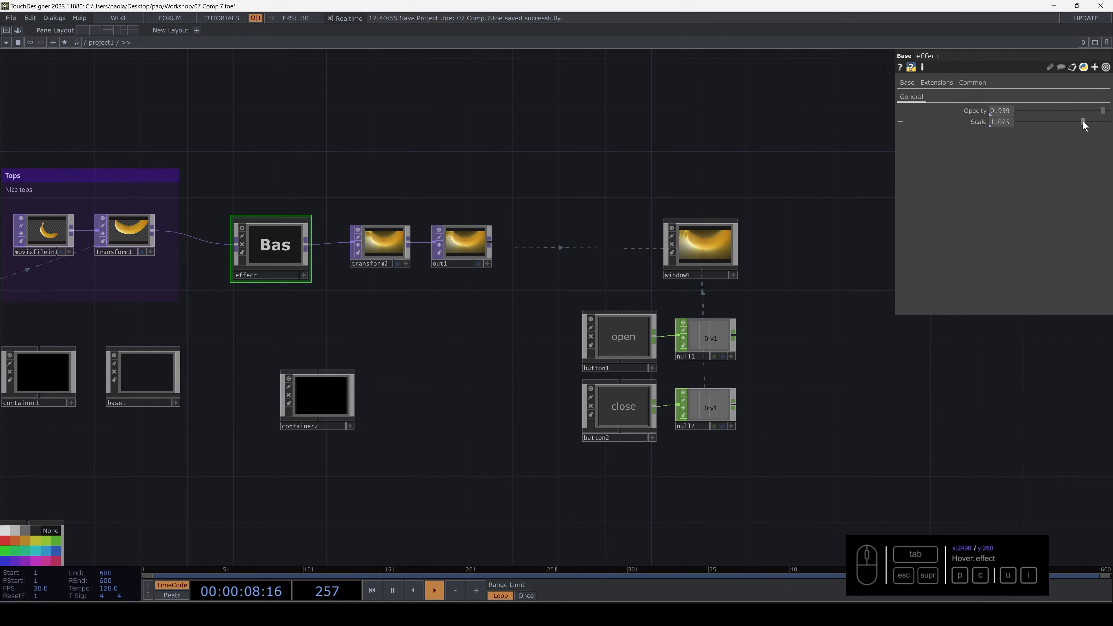
- Adjust the effect component's custom Scale parameter to about 0.838
{"action": "left_click_drag", "start_coordinate": [1082, 121], "coordinate": [1069, 122]}
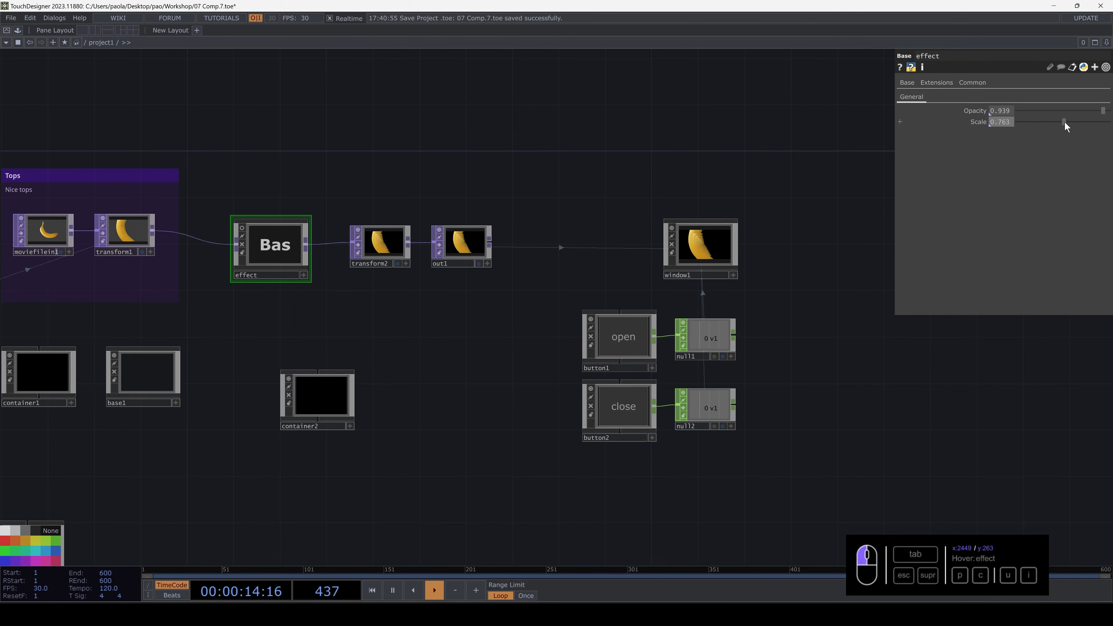
{"action": "left_click_drag", "start_coordinate": [1020, 125], "coordinate": [1070, 122]}
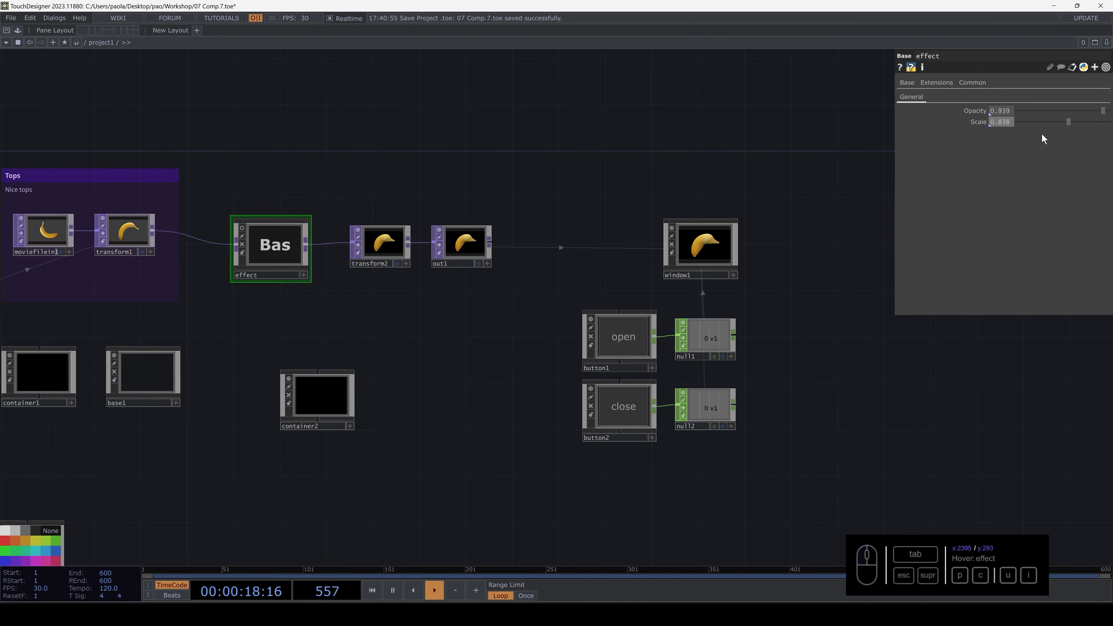
- Move container2 to the empty area beyond the window1 component and delete it
{"action": "left_click_drag", "start_coordinate": [370, 420], "coordinate": [133, 393]}
{"action": "left_click_drag", "start_coordinate": [90, 370], "coordinate": [684, 265]}
{"action": "left_click_drag", "start_coordinate": [768, 338], "coordinate": [606, 369]}
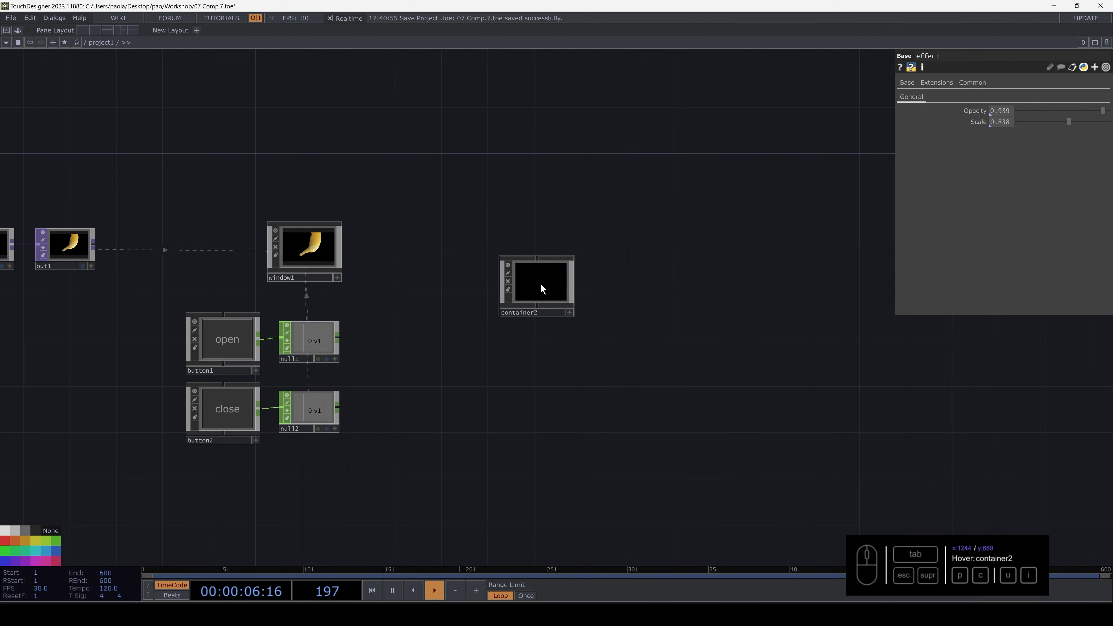
{"action": "left_click_drag", "start_coordinate": [543, 289], "coordinate": [705, 279]}
{"action": "left_click_drag", "start_coordinate": [735, 351], "coordinate": [582, 379]}
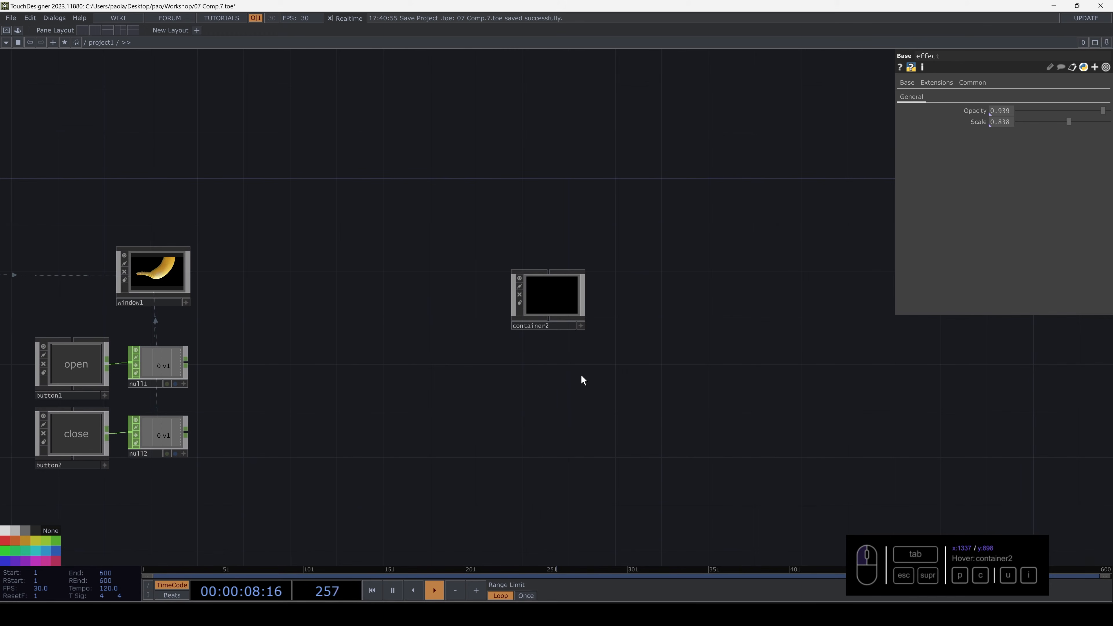
{"action": "left_click", "coordinate": [550, 301]}
{"action": "key", "text": "Delete"}
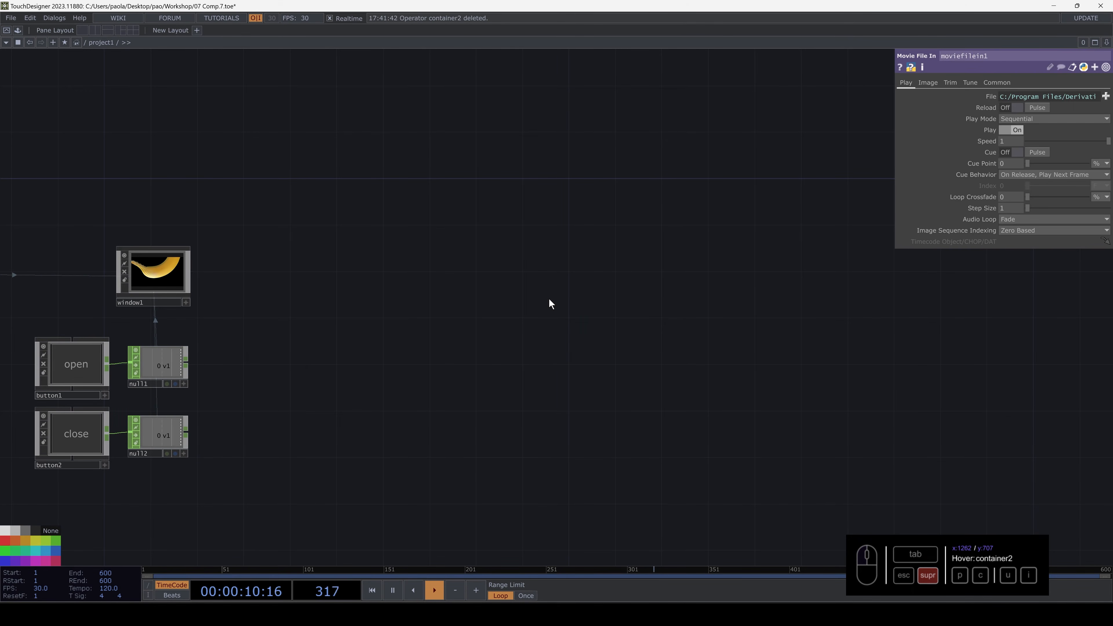
- Go up to the root level and add a Container component beside project1, leaving a gap between them
{"action": "key", "text": "u"}
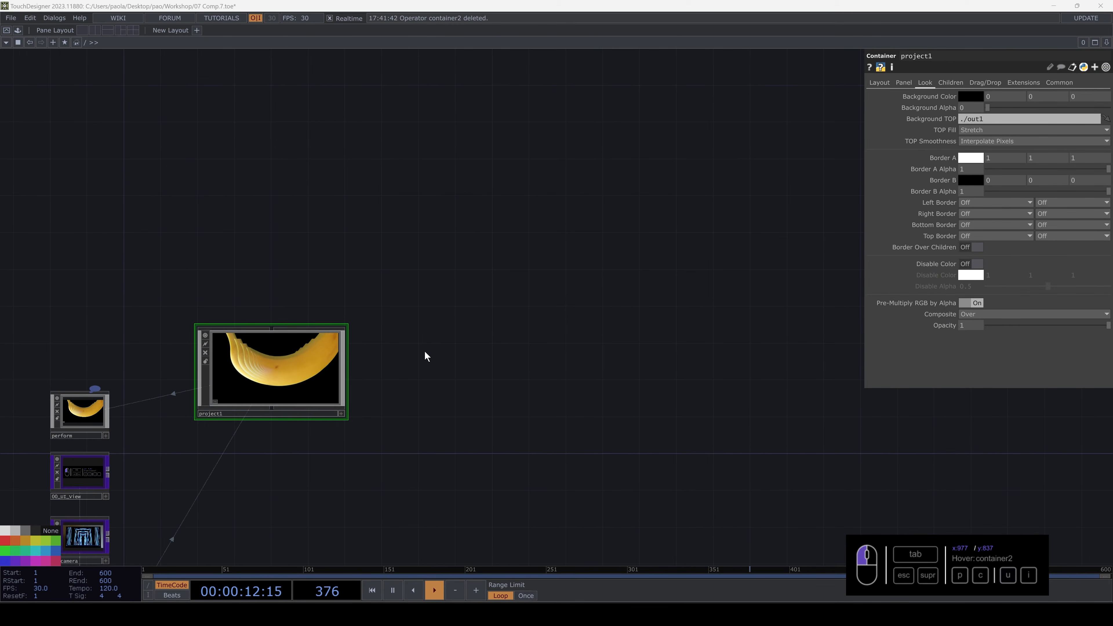
{"action": "key", "text": "Tab"}
{"action": "type", "text": "c"}
{"action": "left_click", "coordinate": [309, 250]}
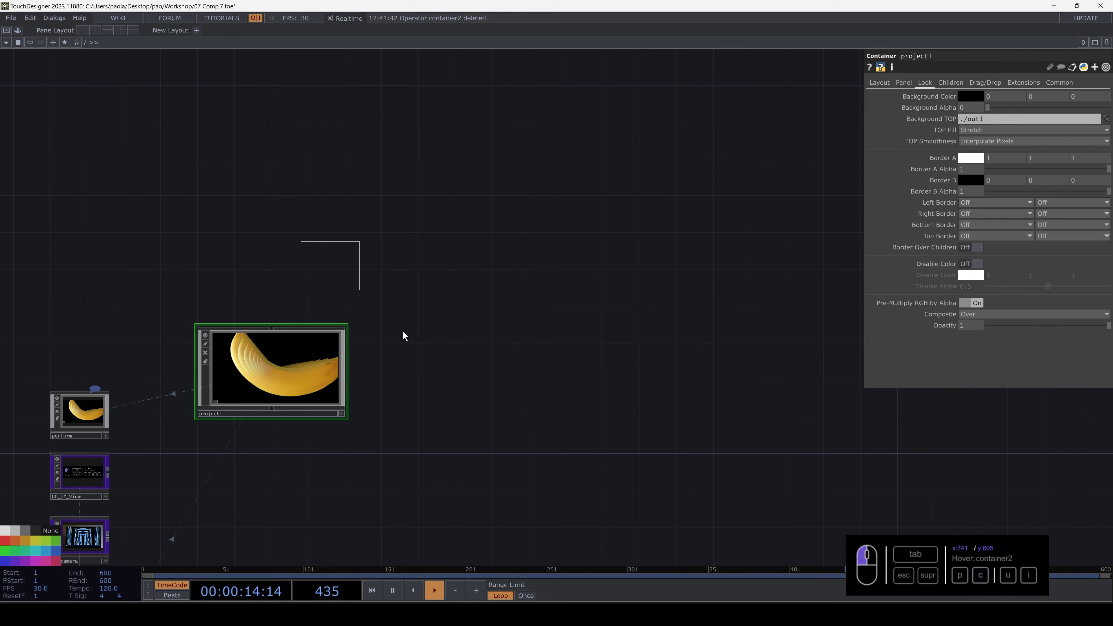
{"action": "left_click", "coordinate": [440, 350]}
{"action": "scroll", "coordinate": [432, 347], "scroll_direction": "down", "scroll_amount": 3}
{"action": "scroll", "coordinate": [429, 348], "scroll_direction": "up", "scroll_amount": 4}
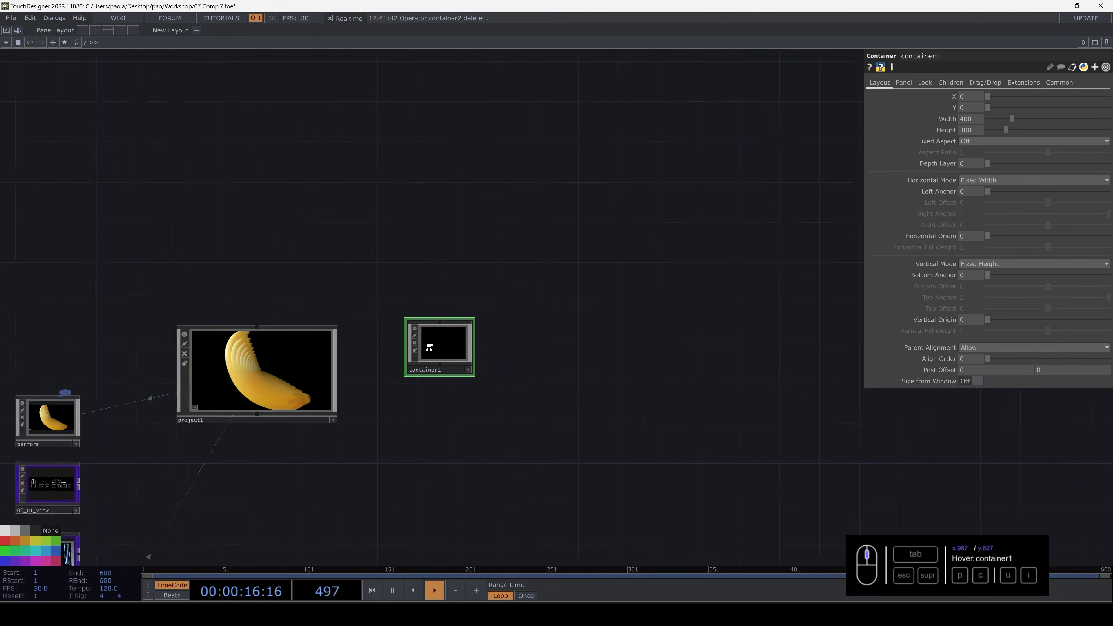
{"action": "scroll", "coordinate": [429, 346], "scroll_direction": "up", "scroll_amount": 2}
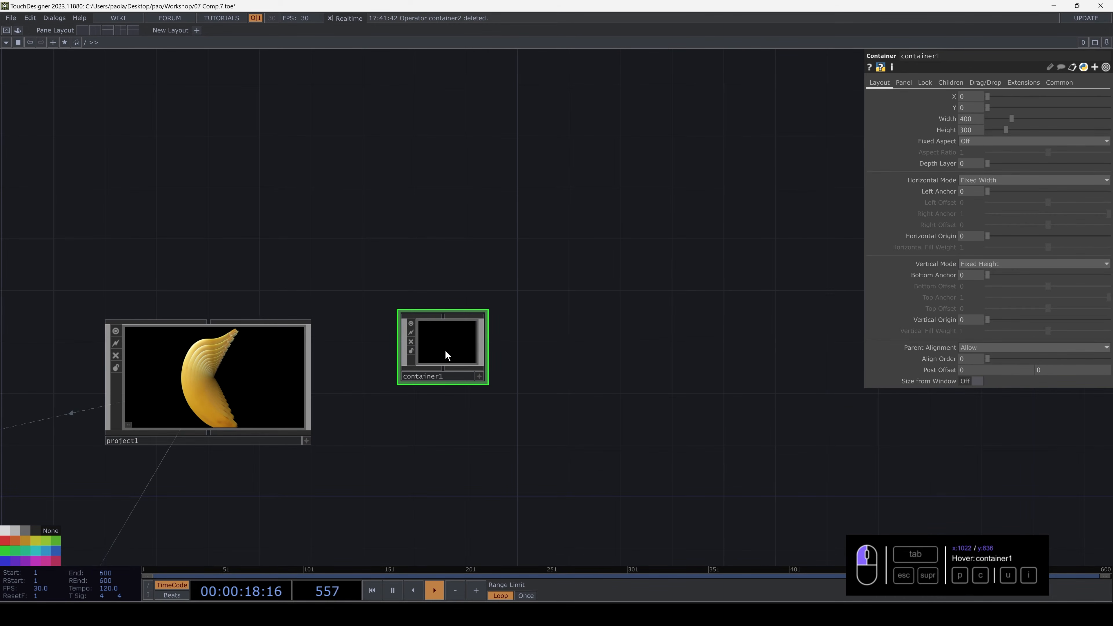
{"action": "left_click_drag", "start_coordinate": [445, 351], "coordinate": [377, 334]}
{"action": "left_click", "coordinate": [211, 380]}
{"action": "left_click", "coordinate": [381, 344]}
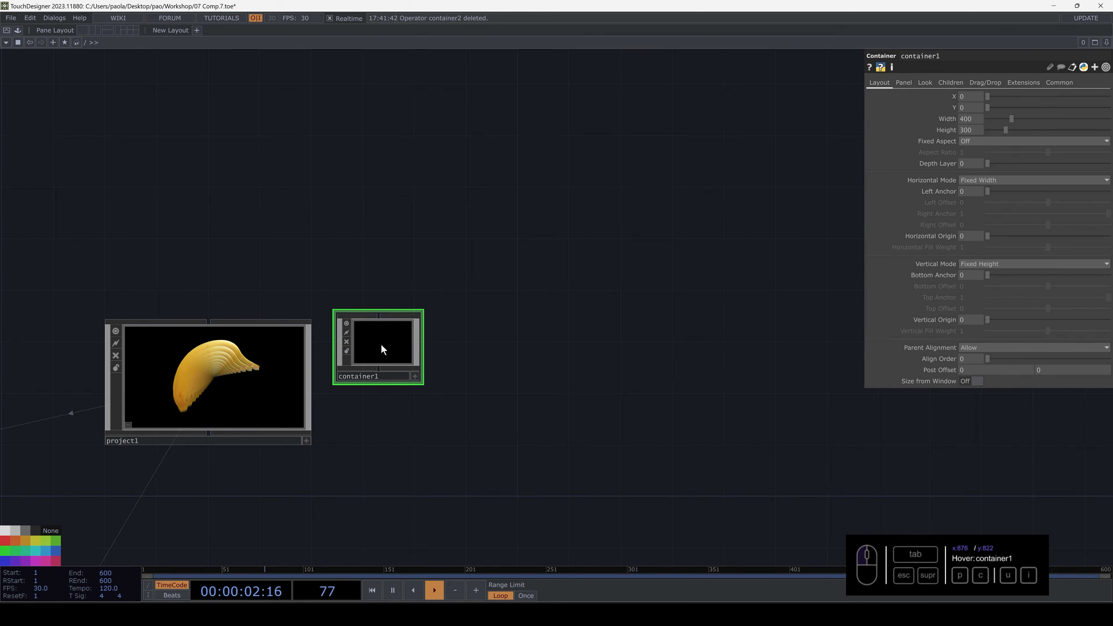
{"action": "left_click_drag", "start_coordinate": [384, 342], "coordinate": [459, 343]}
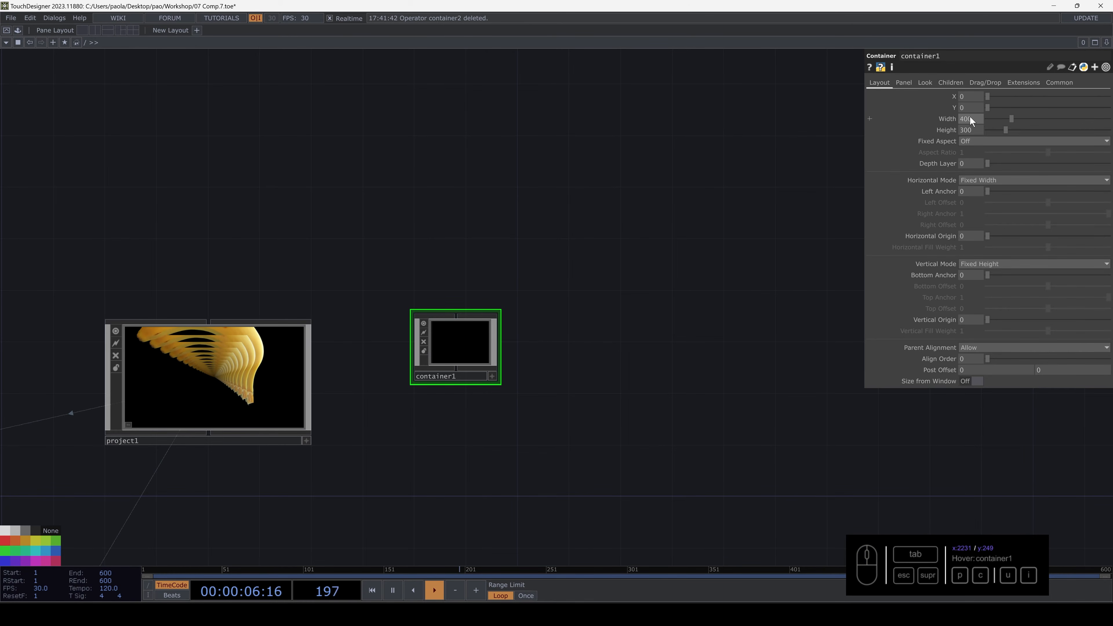
- Set the root container's width and height to 600 each
{"action": "left_click_drag", "start_coordinate": [973, 118], "coordinate": [932, 117]}
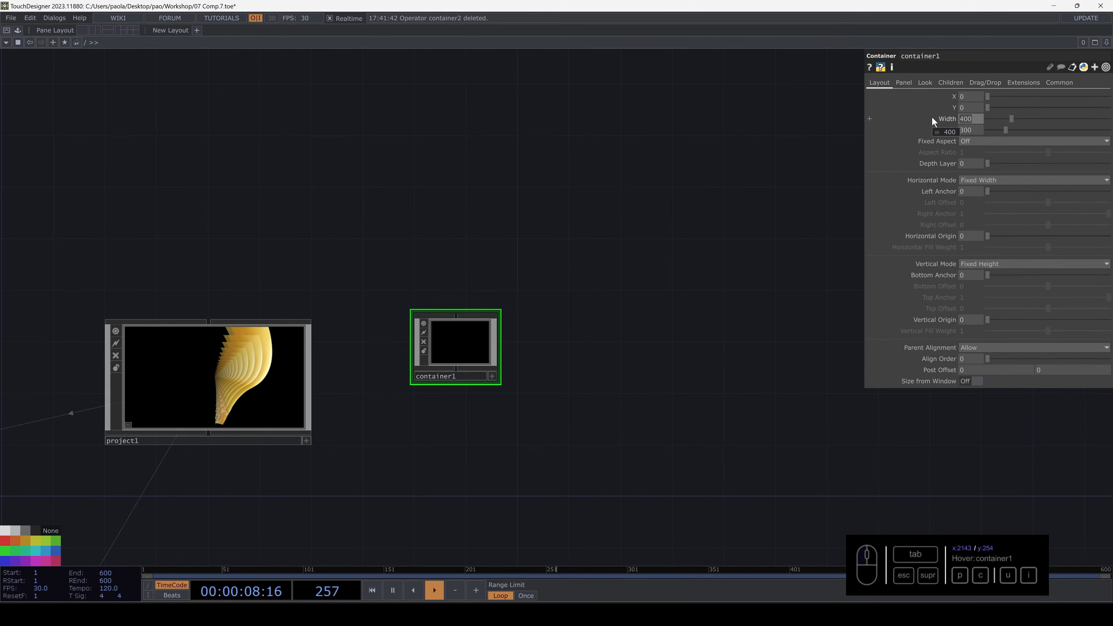
{"action": "type", "text": "600"}
{"action": "key", "text": "Tab"}
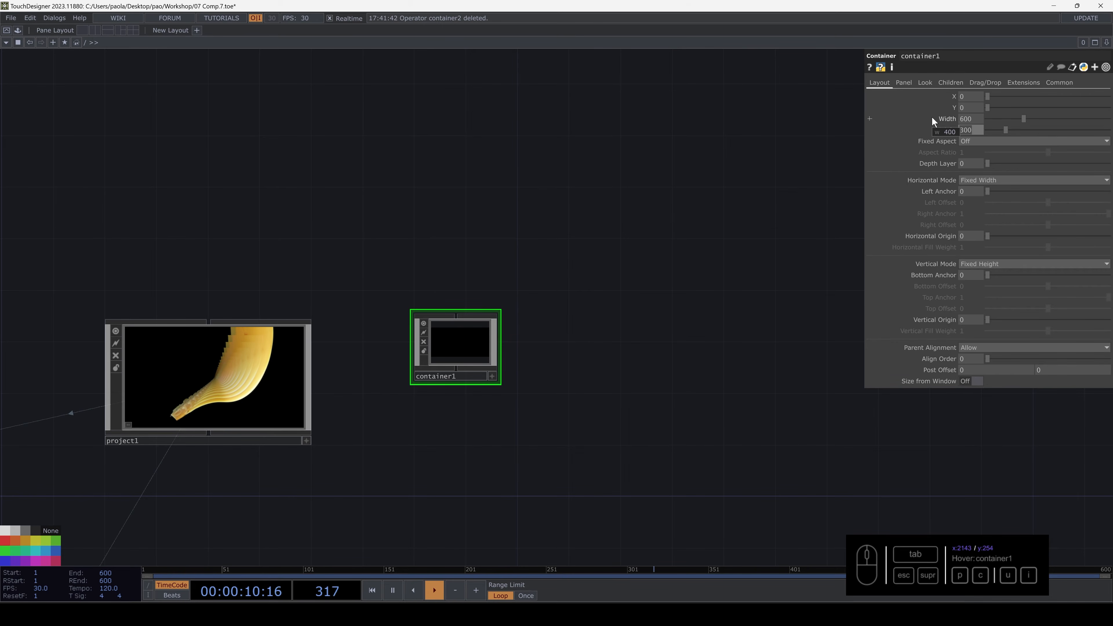
{"action": "type", "text": "60"}
{"action": "left_click", "coordinate": [658, 349]}
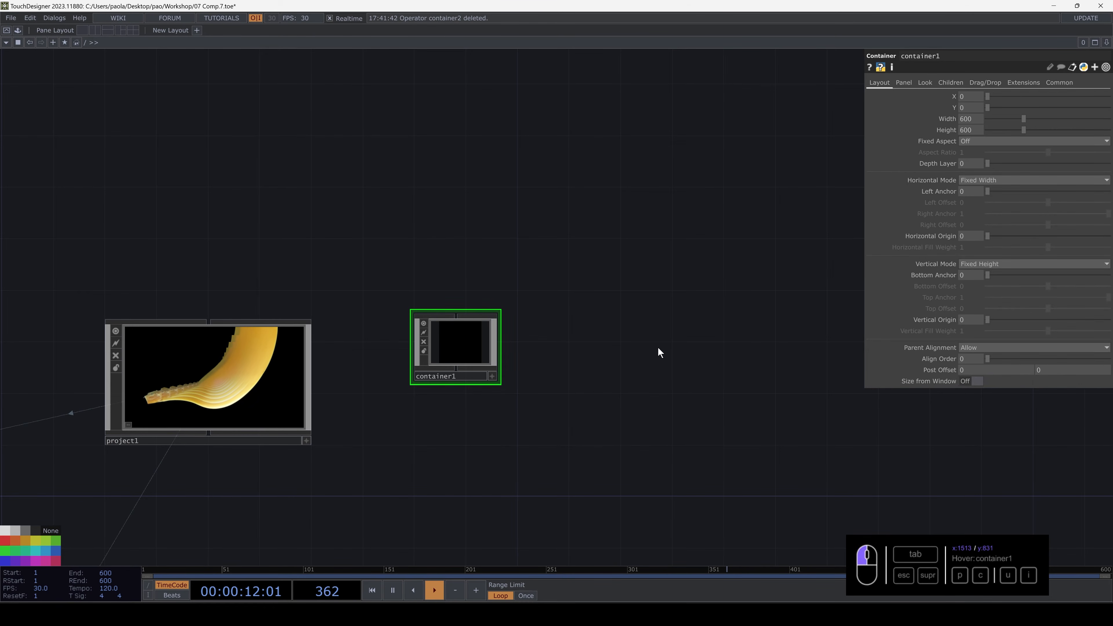
- View the root container's panel in a separate window and close that window
{"action": "right_click", "coordinate": [466, 339]}
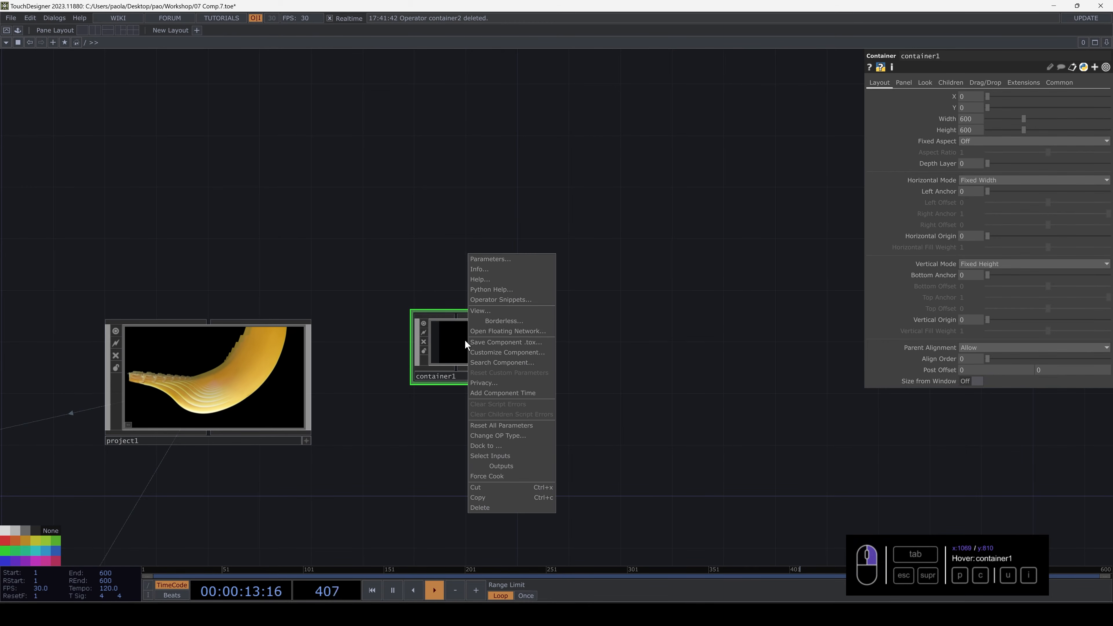
{"action": "left_click", "coordinate": [488, 312]}
{"action": "left_click_drag", "start_coordinate": [548, 160], "coordinate": [718, 116]}
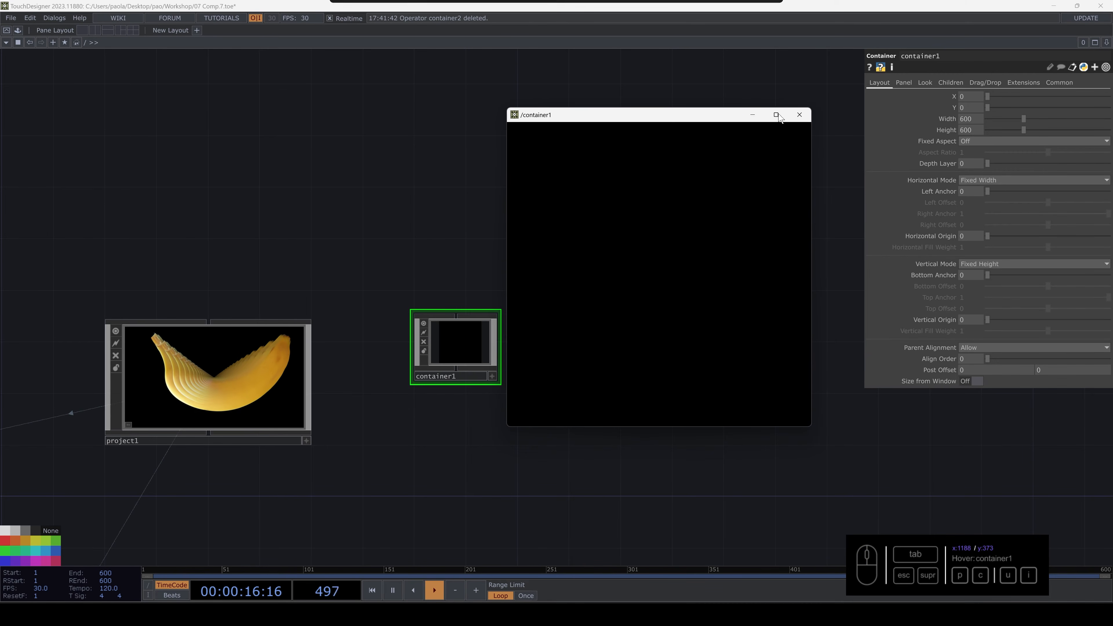
{"action": "left_click", "coordinate": [800, 115]}
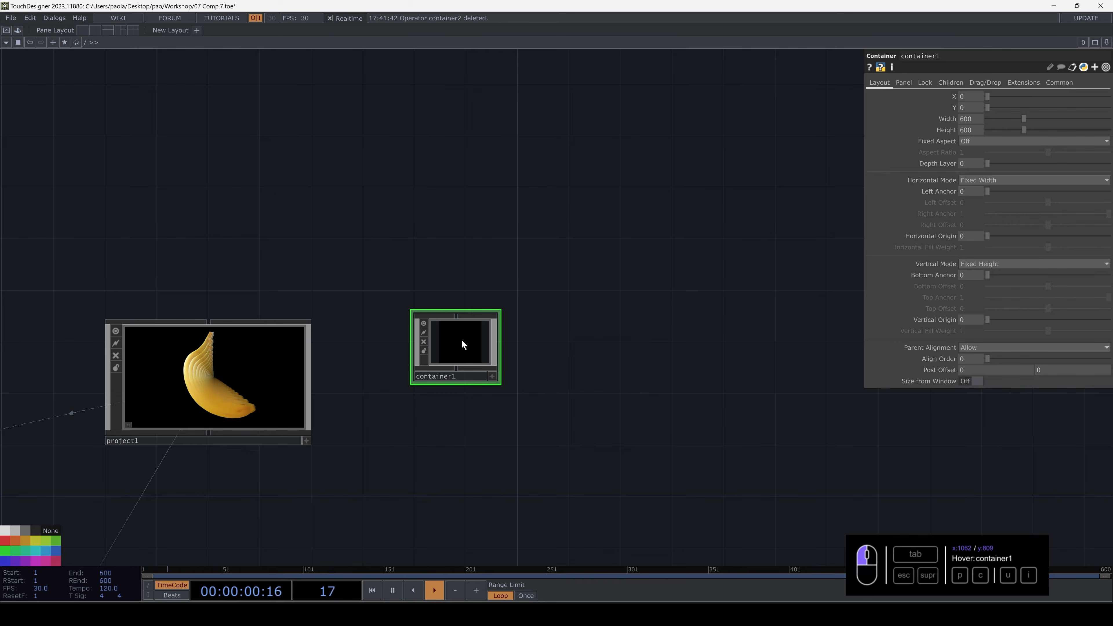
- Look inside the root container's network and return to the root level
{"action": "key", "text": "i"}
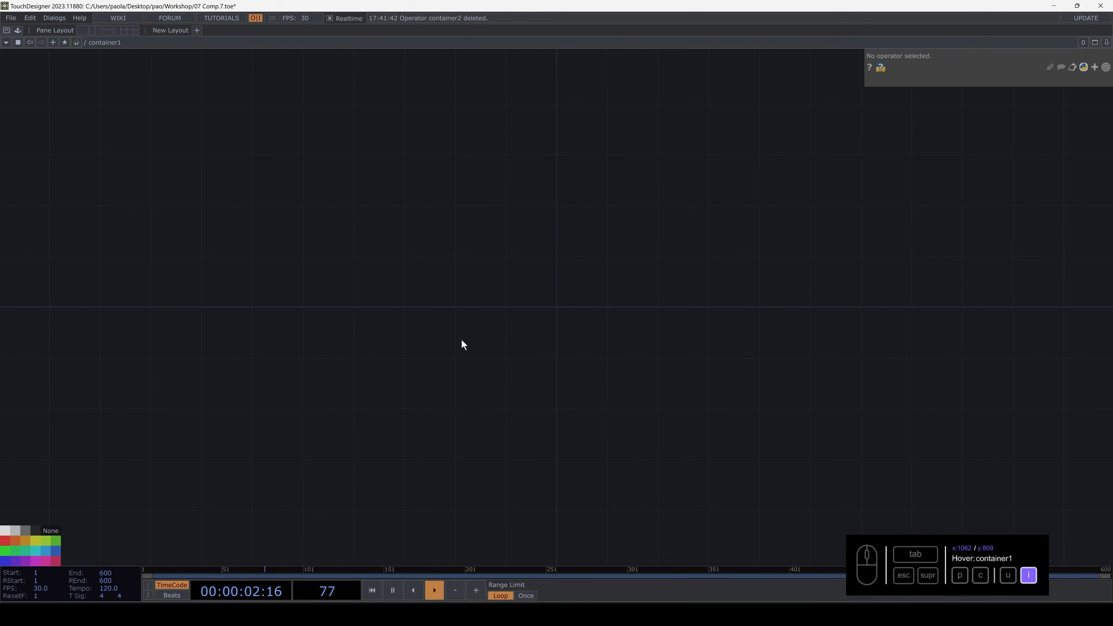
{"action": "key", "text": "u"}
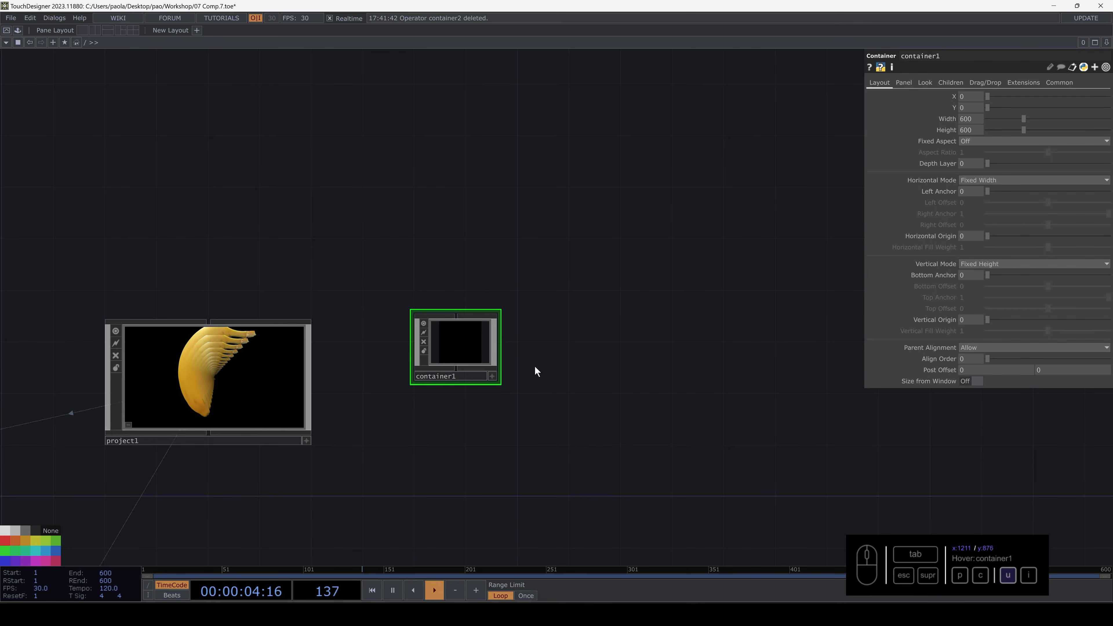
{"action": "left_click_drag", "start_coordinate": [556, 356], "coordinate": [616, 333]}
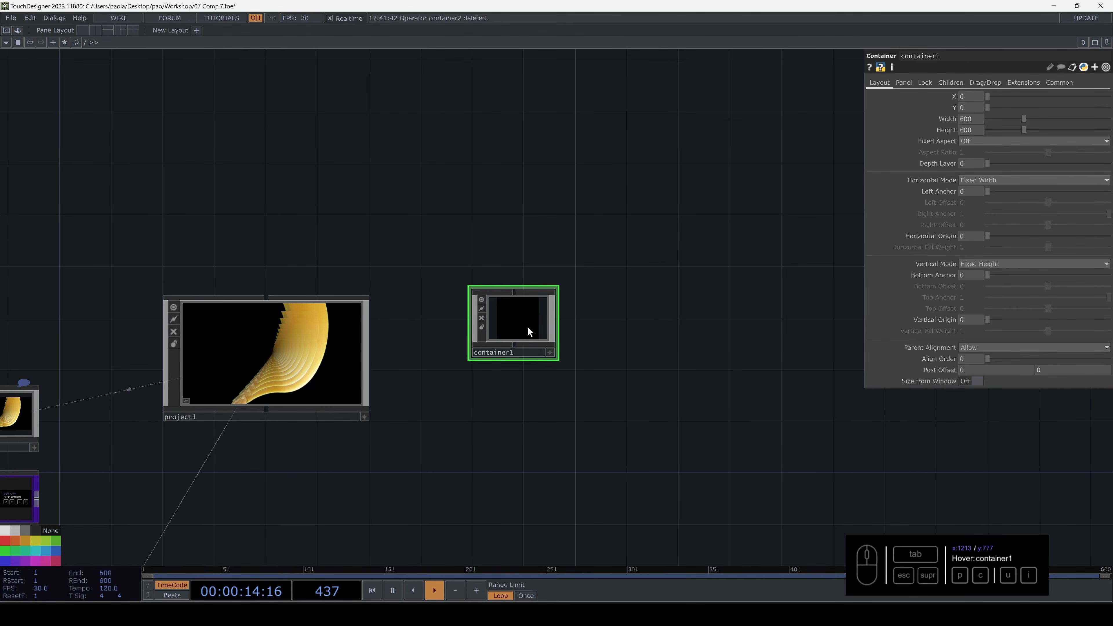
- Enter the root container, add a Container component inside it, and duplicate that component below
{"action": "key", "text": "i"}
{"action": "left_click_drag", "start_coordinate": [402, 296], "coordinate": [374, 315]}
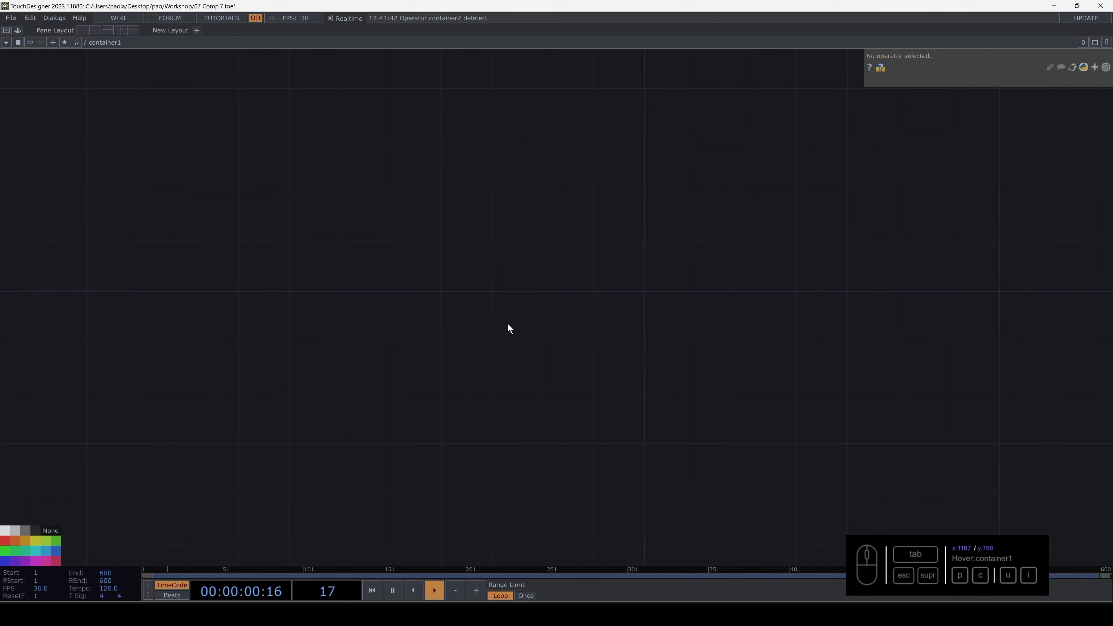
{"action": "key", "text": "Tab"}
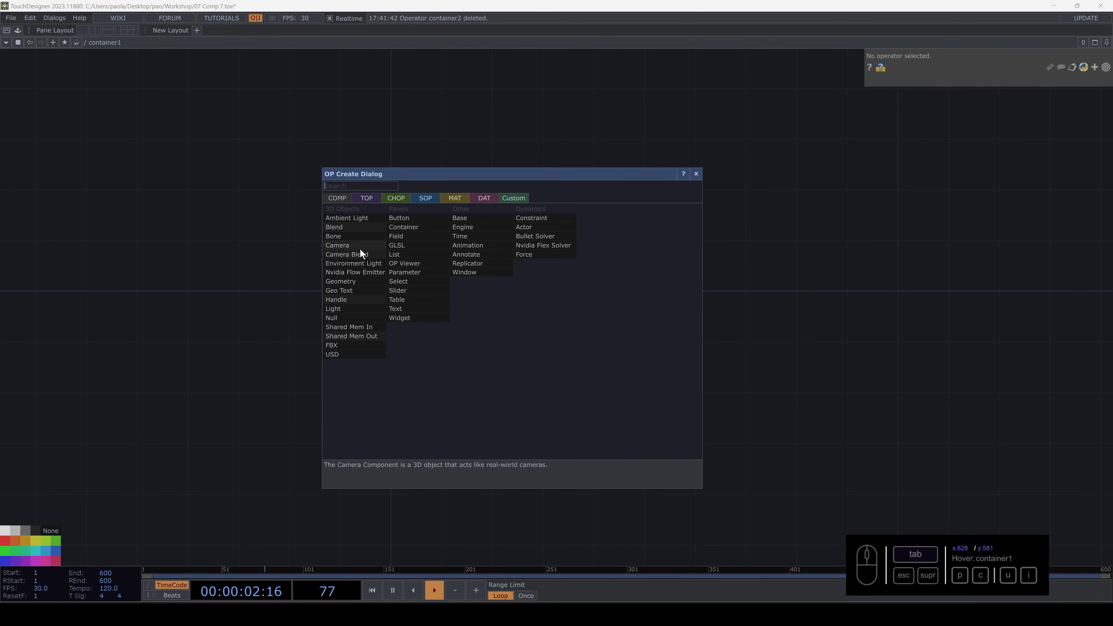
{"action": "left_click", "coordinate": [406, 220]}
{"action": "left_click", "coordinate": [548, 284]}
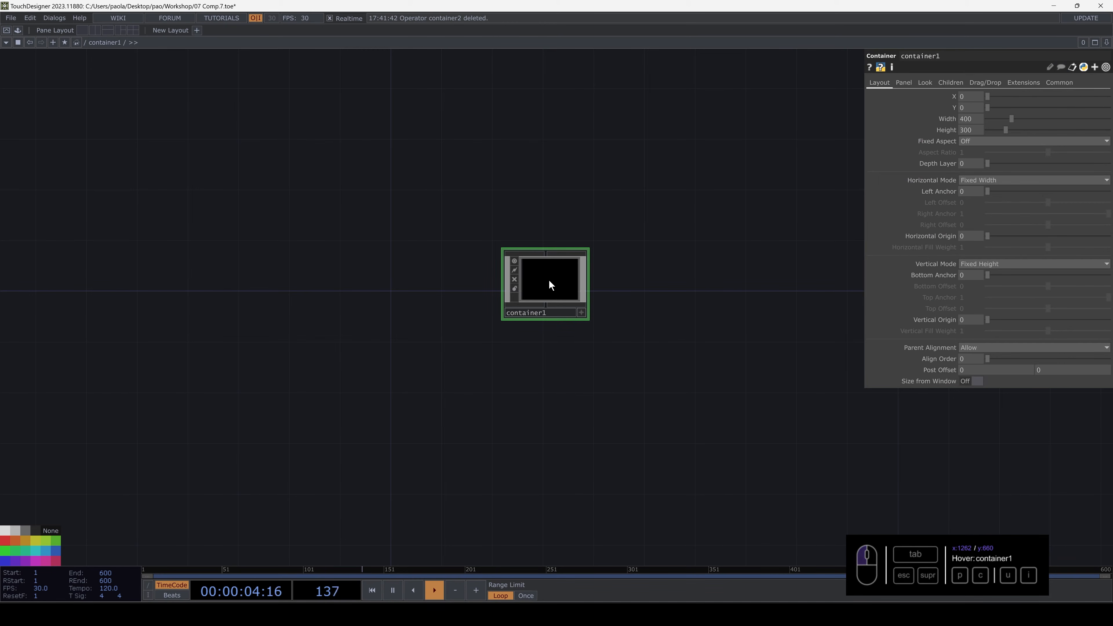
{"action": "key", "text": "ctrl+c"}
{"action": "key", "text": "ctrl+v"}
- Give the upper nested container a blue background color of 0, 0.1843137, 1 with Background Alpha 1
{"action": "left_click", "coordinate": [563, 287]}
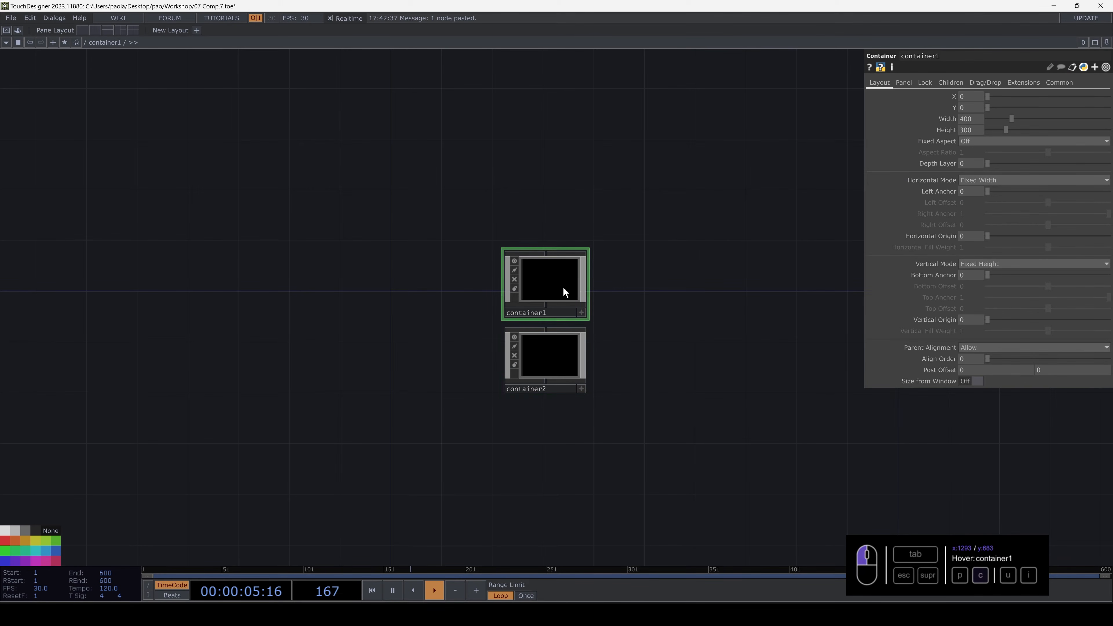
{"action": "left_click", "coordinate": [926, 83]}
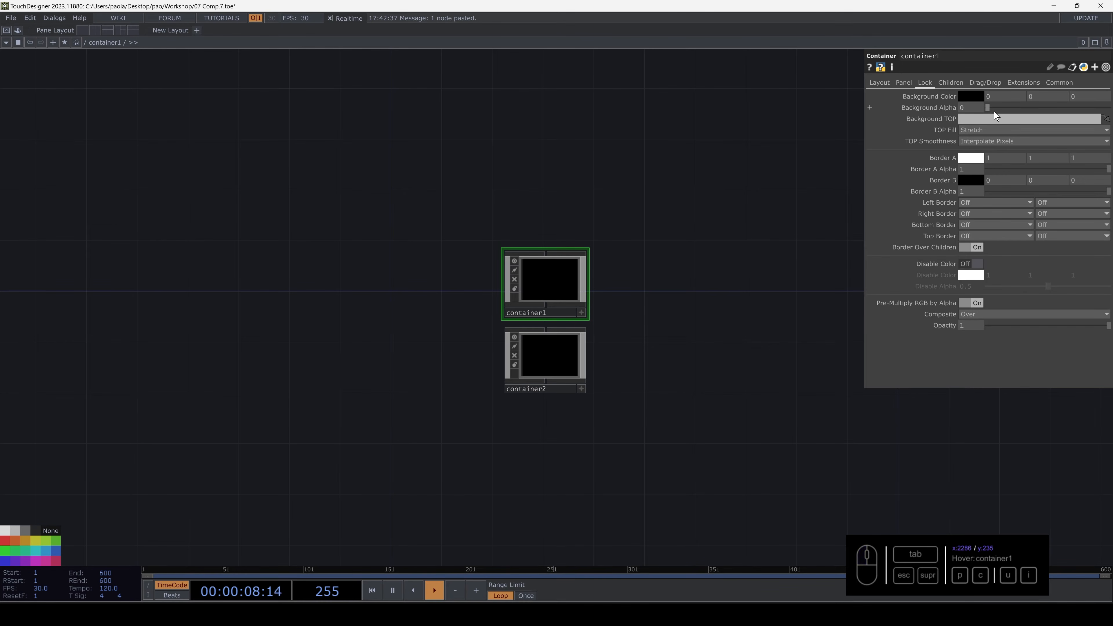
{"action": "left_click", "coordinate": [979, 95]}
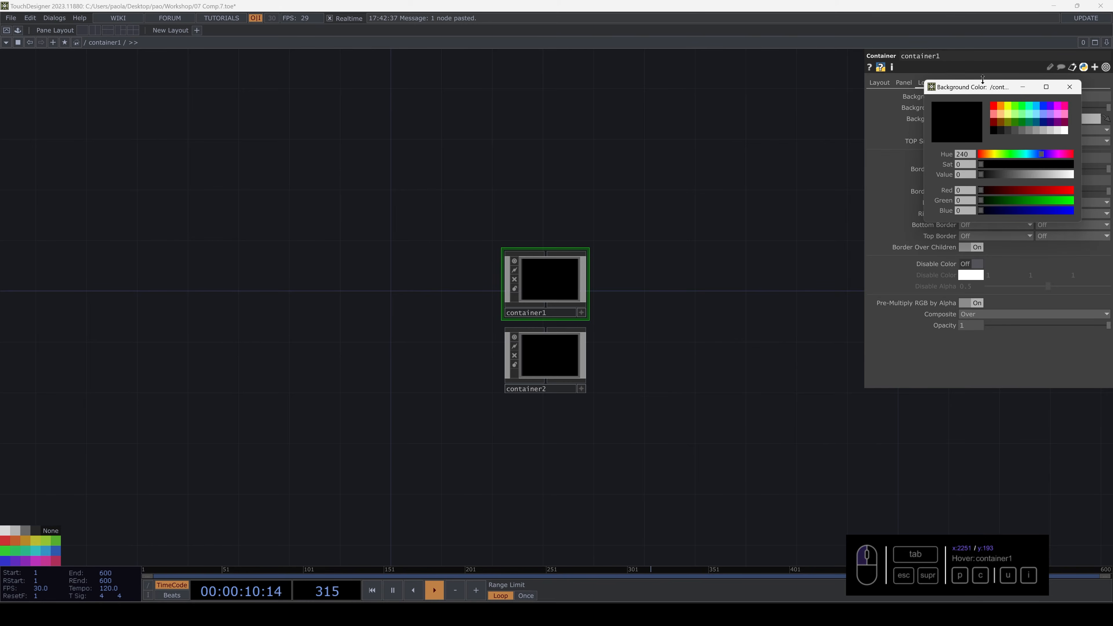
{"action": "left_click", "coordinate": [1048, 102]}
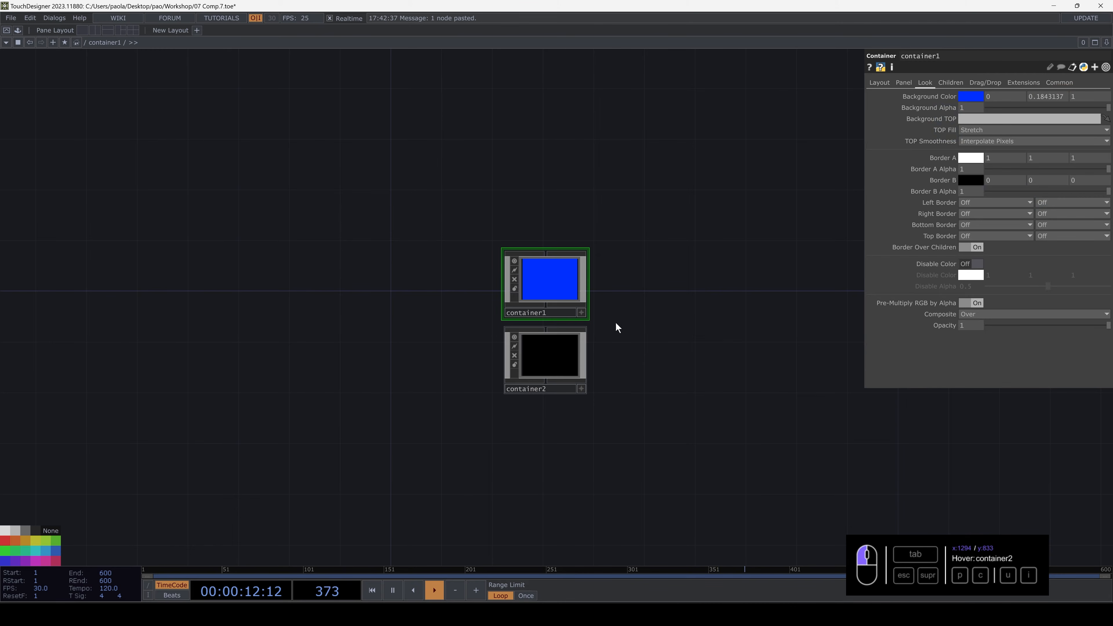
- Give the lower nested container a red background color of 1, 0, 0 with Background Alpha 1
{"action": "left_click", "coordinate": [563, 362]}
{"action": "left_click", "coordinate": [926, 82]}
{"action": "left_click", "coordinate": [974, 95]}
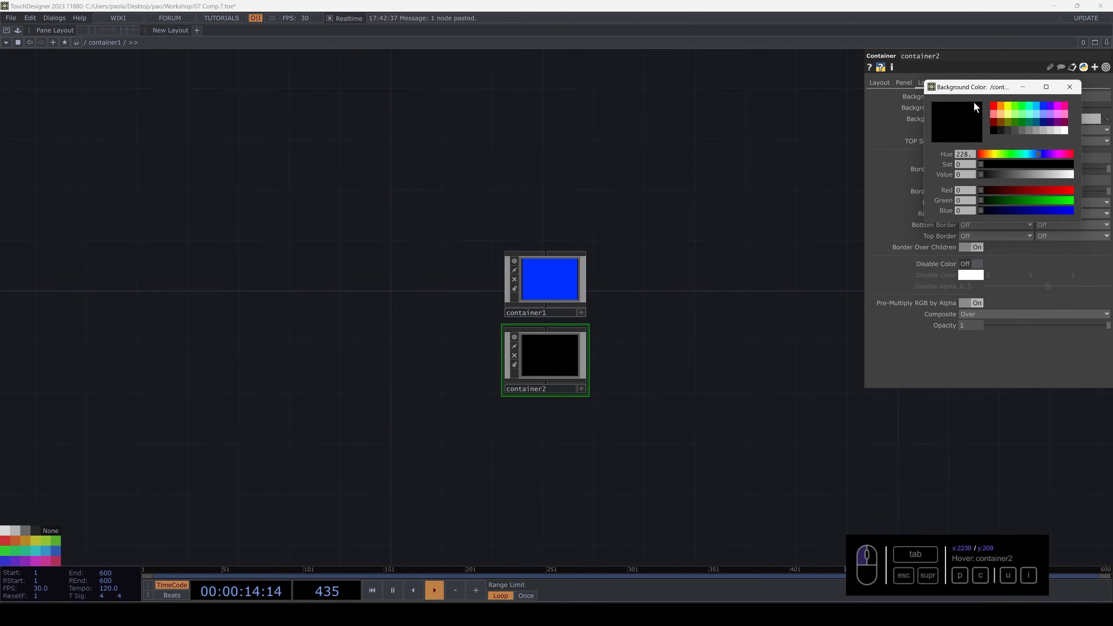
{"action": "left_click", "coordinate": [995, 107]}
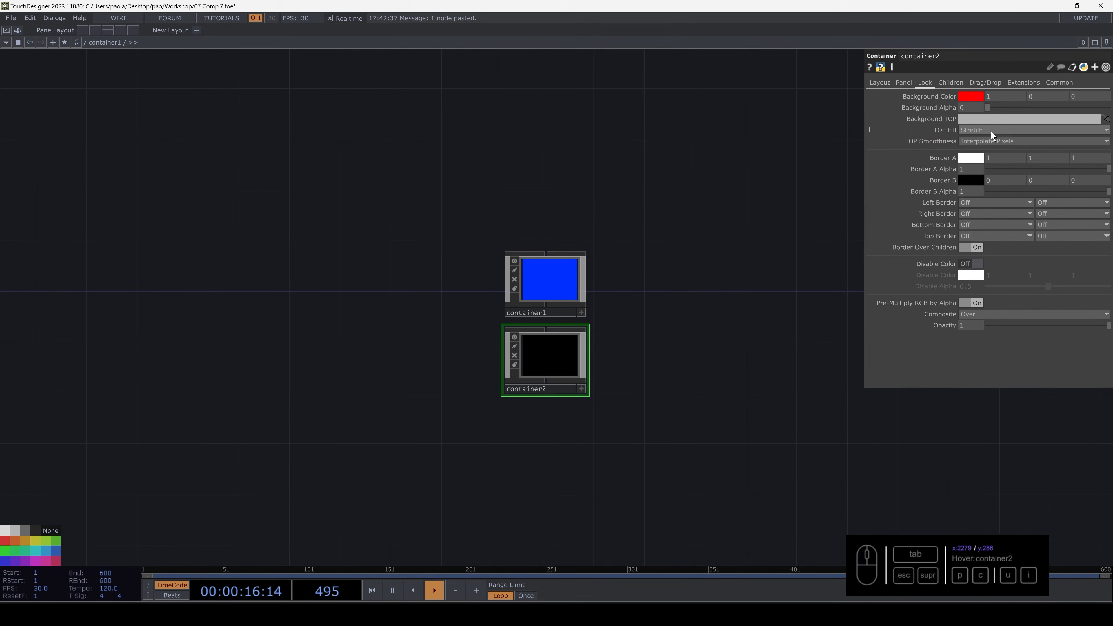
{"action": "left_click_drag", "start_coordinate": [987, 108], "coordinate": [1108, 109]}
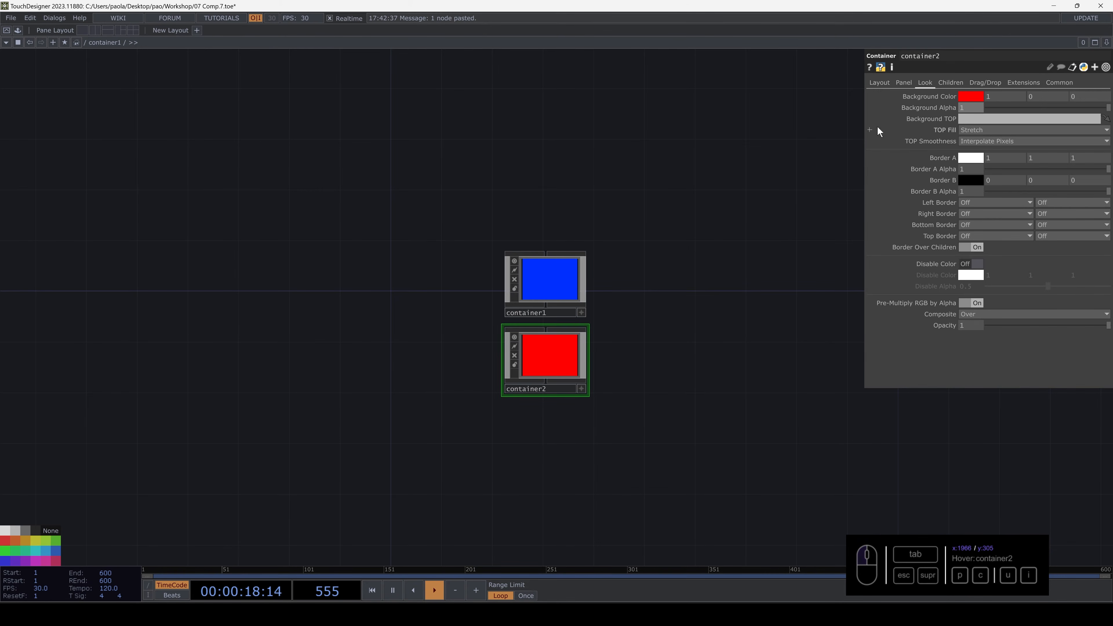
- Set both the Horizontal Mode and the Vertical Mode of the red nested container to Fill
{"action": "left_click", "coordinate": [885, 82]}
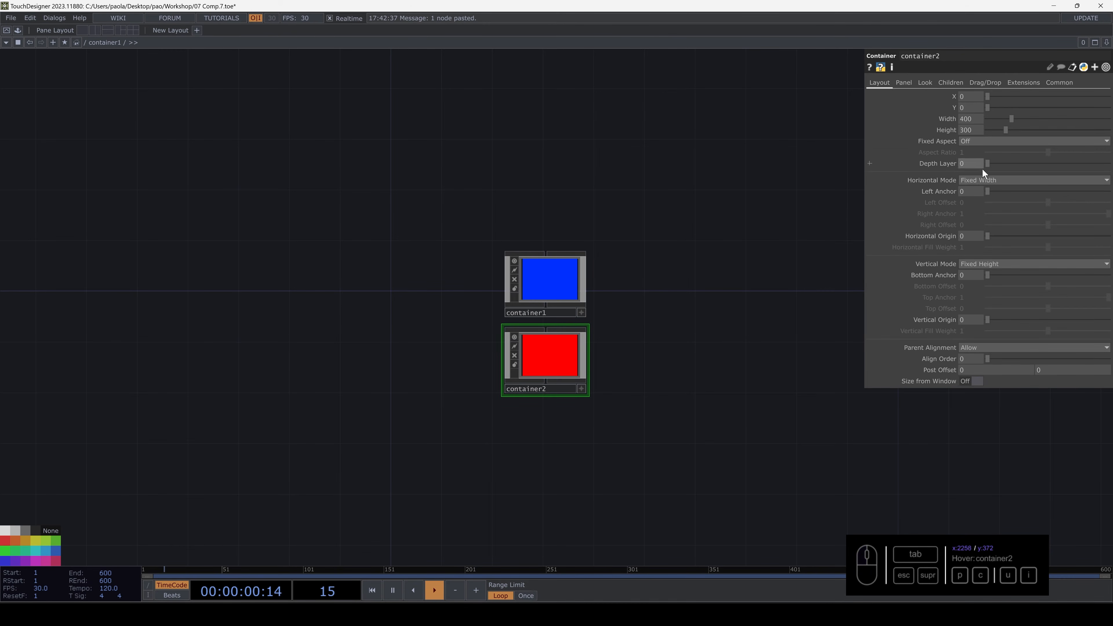
{"action": "left_click", "coordinate": [993, 180]}
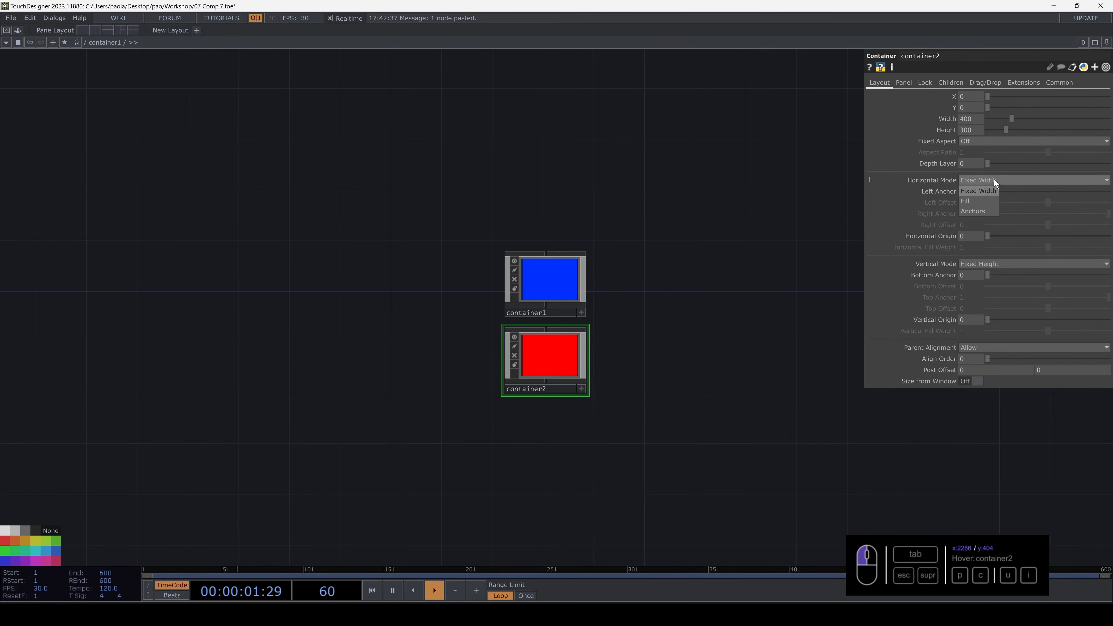
{"action": "left_click", "coordinate": [971, 200]}
{"action": "left_click", "coordinate": [968, 286]}
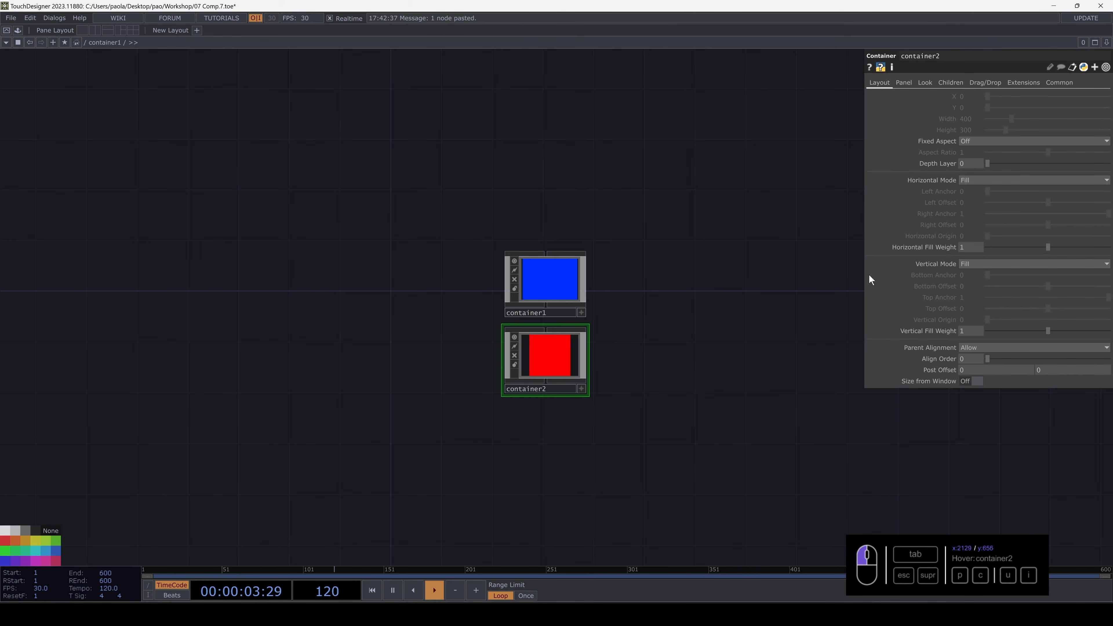
- Set the blue nested container's Horizontal Mode and Vertical Mode to Fill as well
{"action": "left_click", "coordinate": [558, 295]}
{"action": "left_click", "coordinate": [880, 82]}
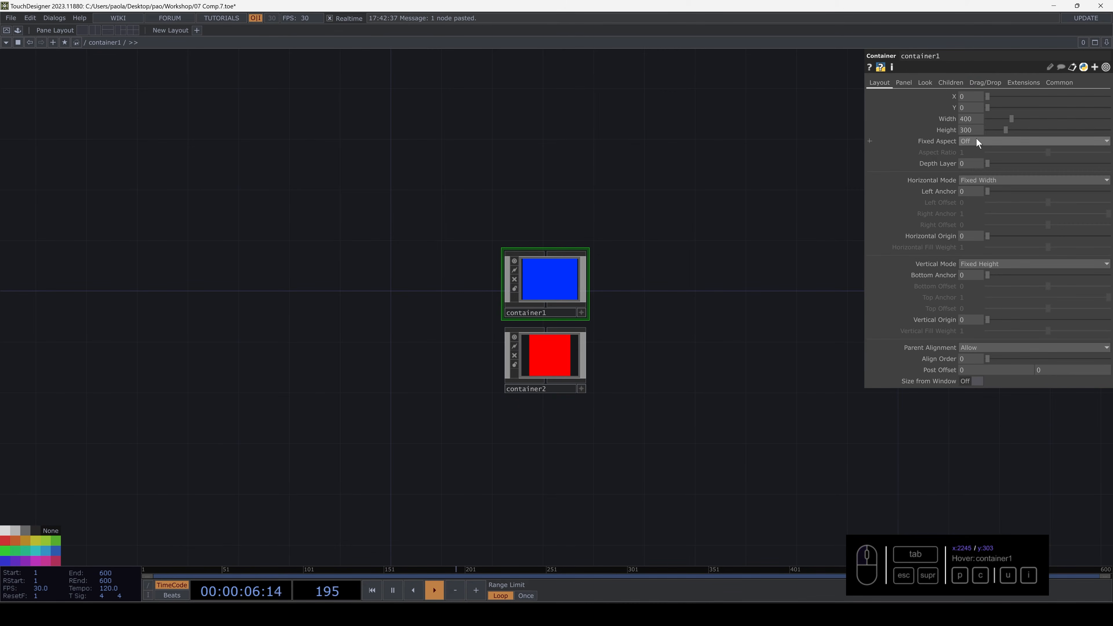
{"action": "left_click", "coordinate": [982, 180]}
{"action": "left_click", "coordinate": [976, 203]}
{"action": "left_click", "coordinate": [972, 263]}
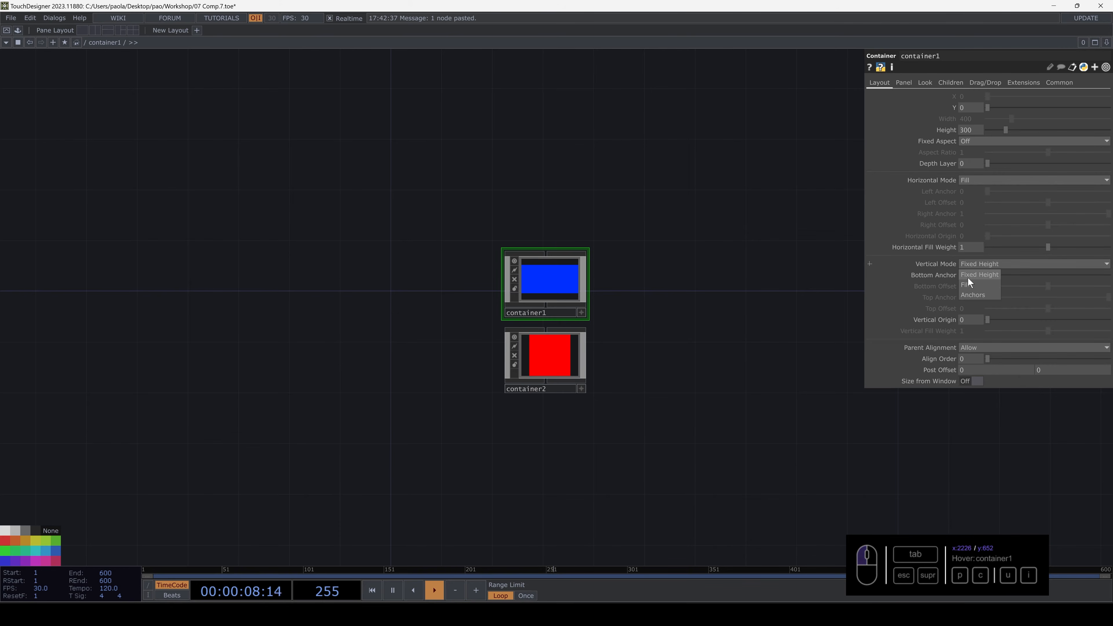
{"action": "left_click", "coordinate": [968, 285]}
- Return to the root level and align the root container's children Top to Bottom with a Spacing of 23.8
{"action": "key", "text": "u"}
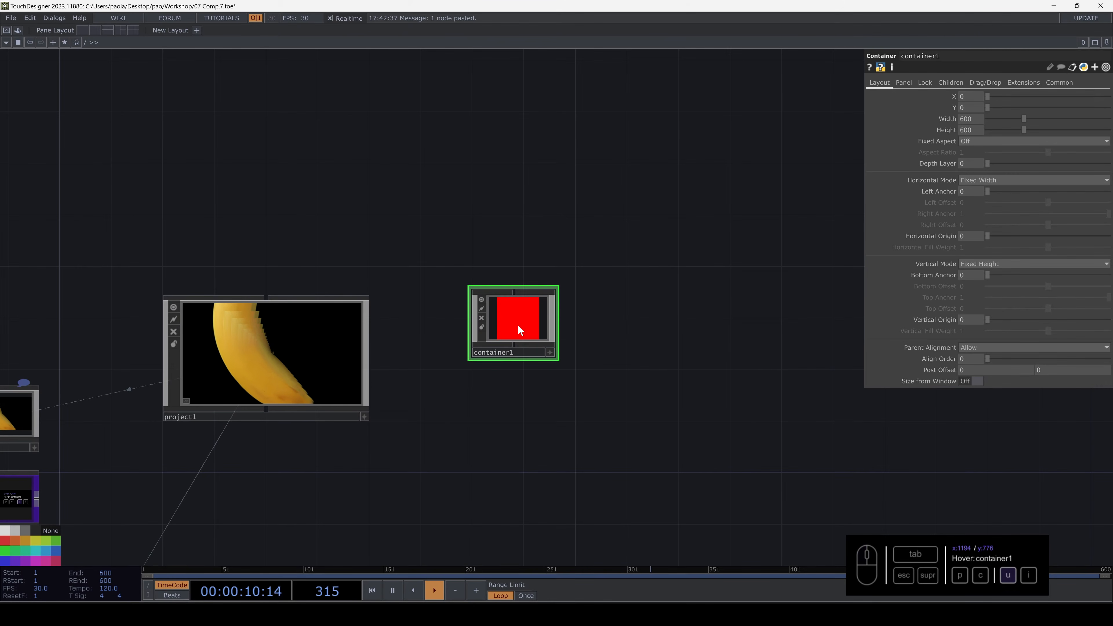
{"action": "middle_click_drag", "start_coordinate": [486, 335], "coordinate": [528, 315]}
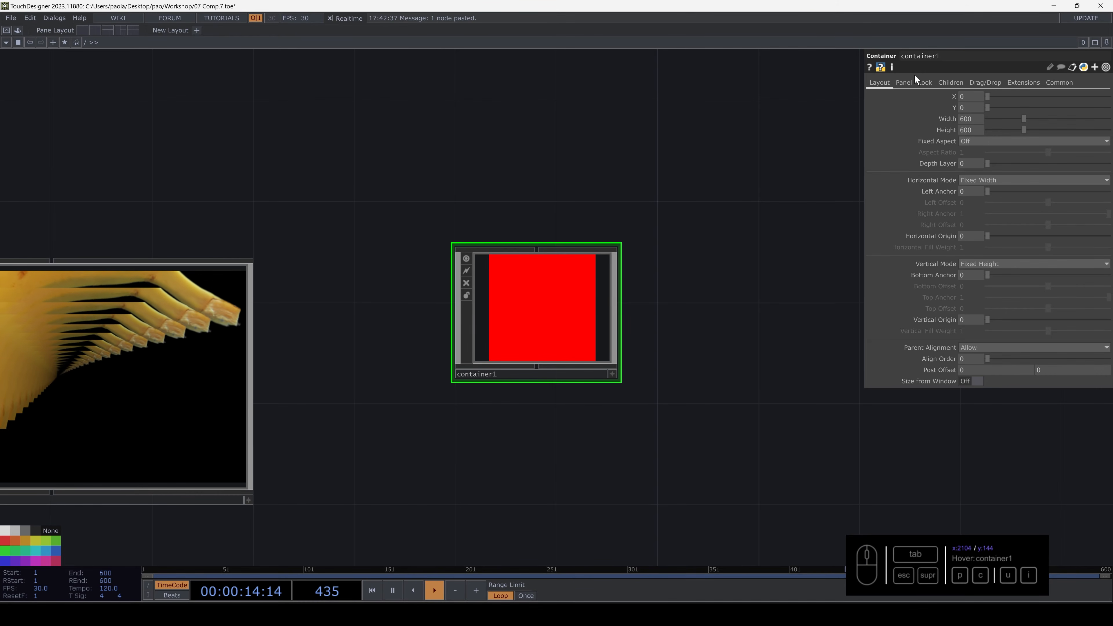
{"action": "left_click", "coordinate": [952, 83]}
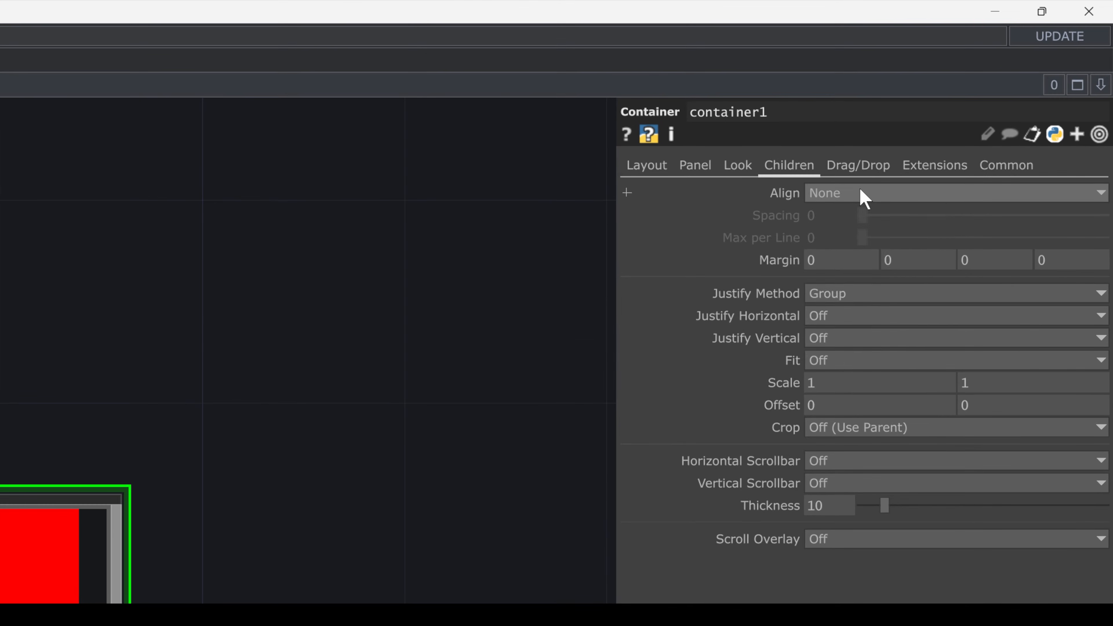
{"action": "left_click", "coordinate": [860, 189]}
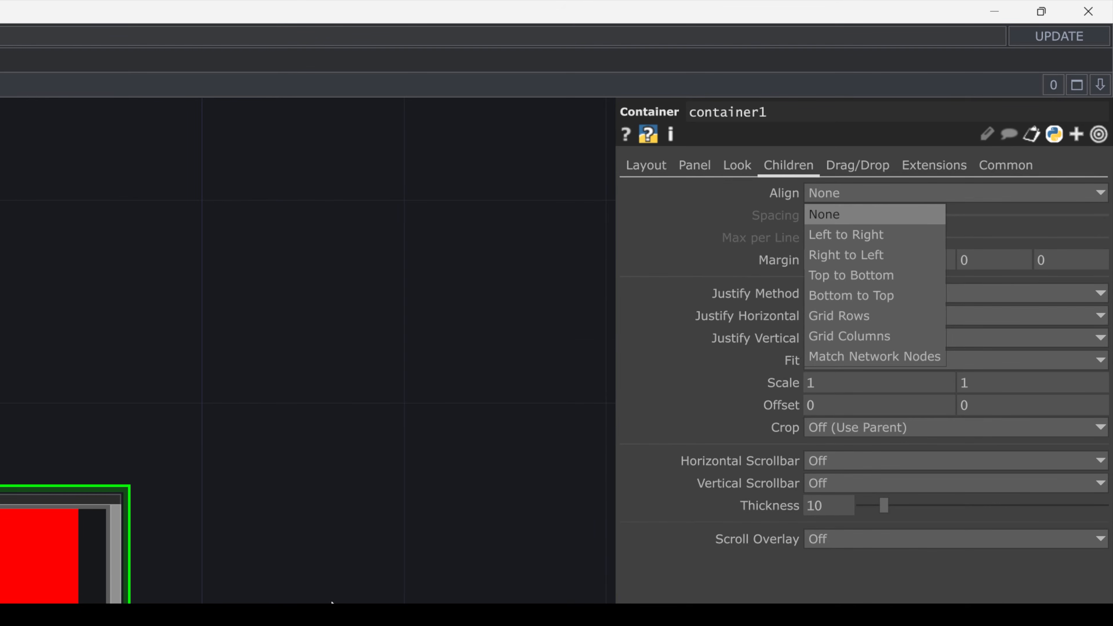
{"action": "left_click_drag", "start_coordinate": [22, 612], "coordinate": [272, 406]}
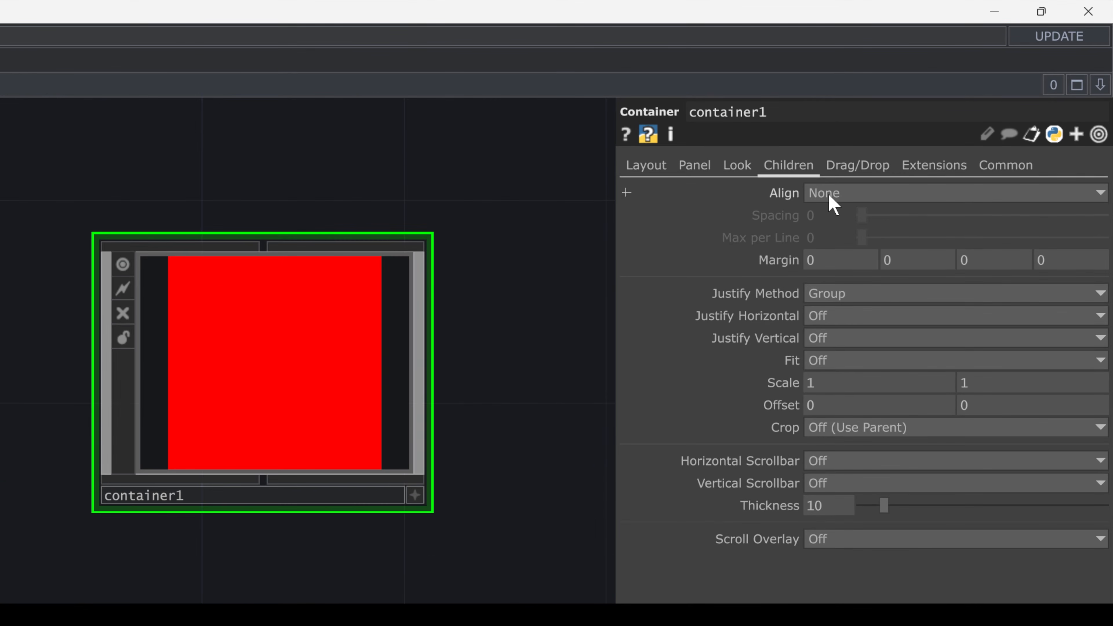
{"action": "left_click", "coordinate": [833, 193]}
{"action": "left_click", "coordinate": [854, 279]}
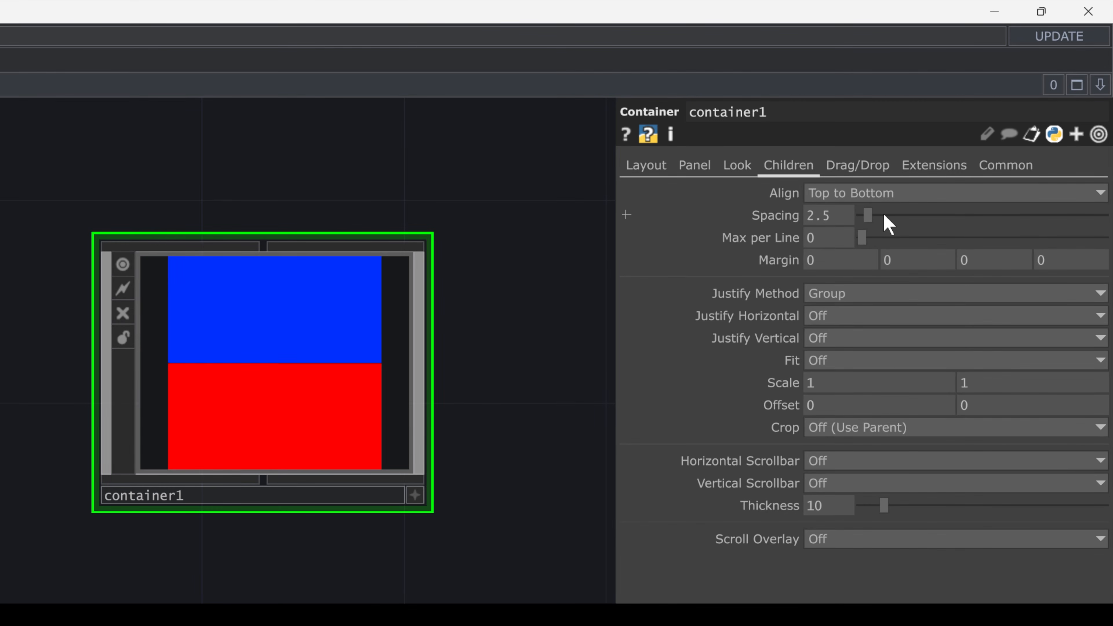
{"action": "left_click_drag", "start_coordinate": [884, 215], "coordinate": [924, 221]}
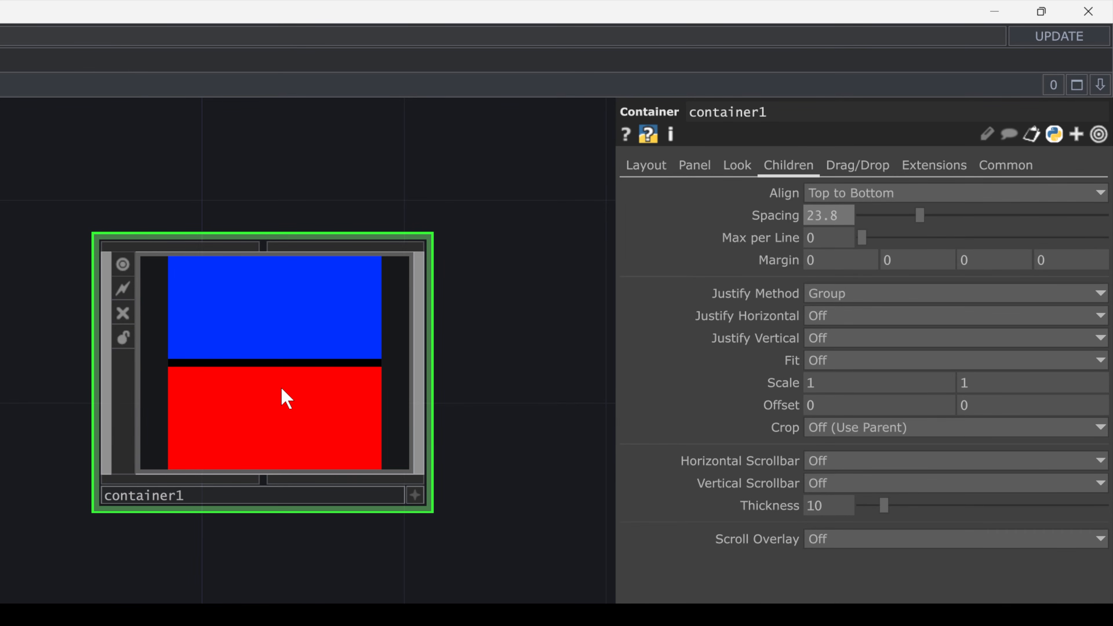
- Try to reorder the panels by moving the red node above the blue one, check the root container, and move it back below
{"action": "key", "text": "i"}
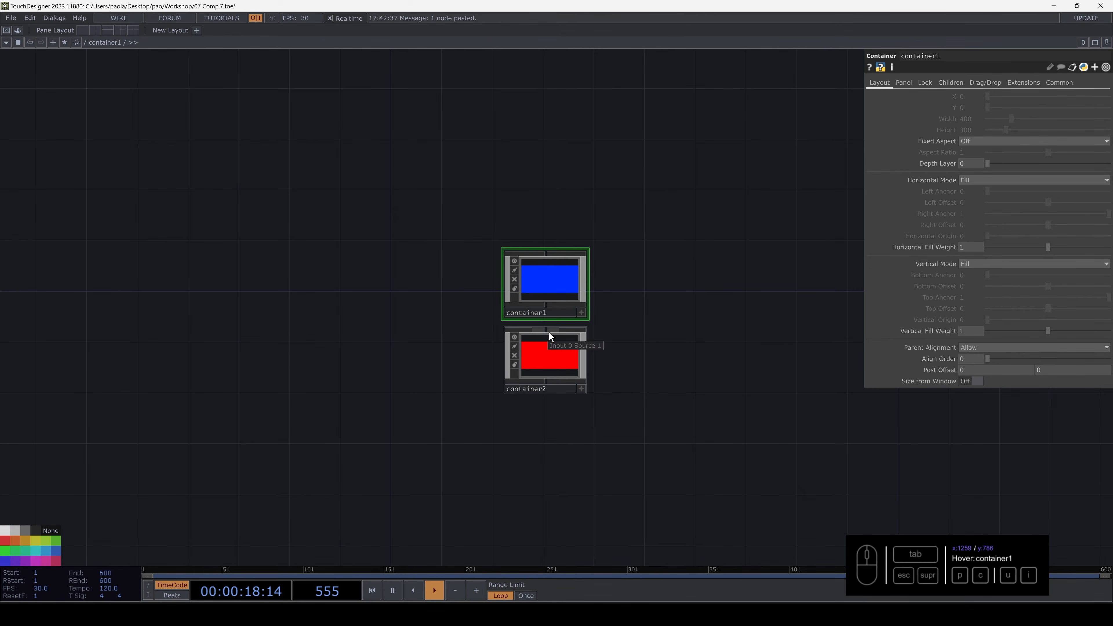
{"action": "left_click_drag", "start_coordinate": [558, 364], "coordinate": [558, 213]}
{"action": "key", "text": "u"}
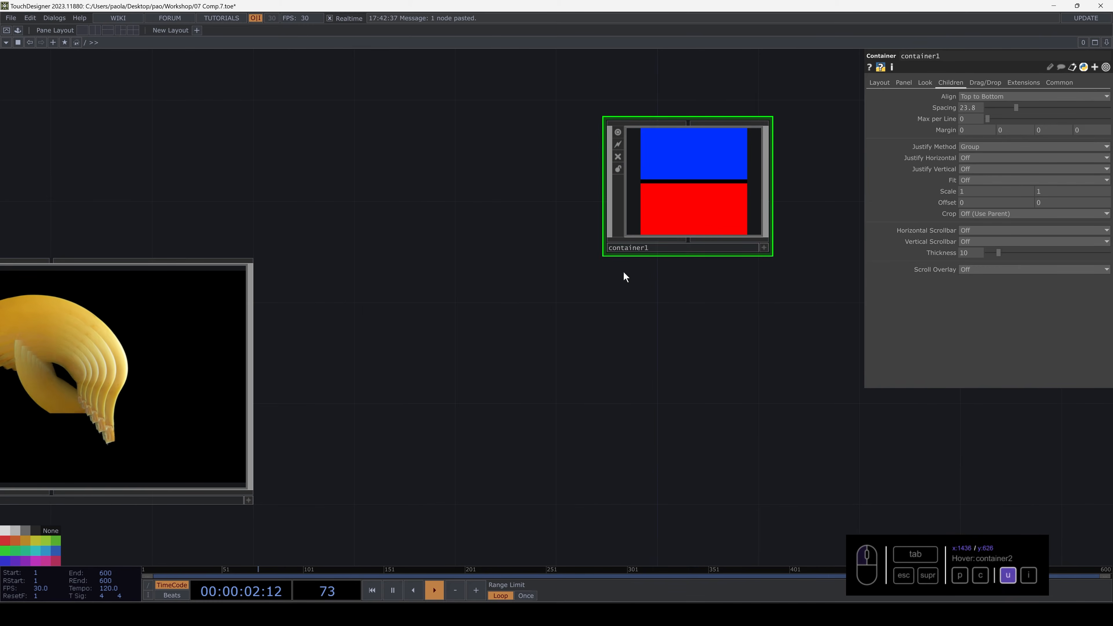
{"action": "key", "text": "i"}
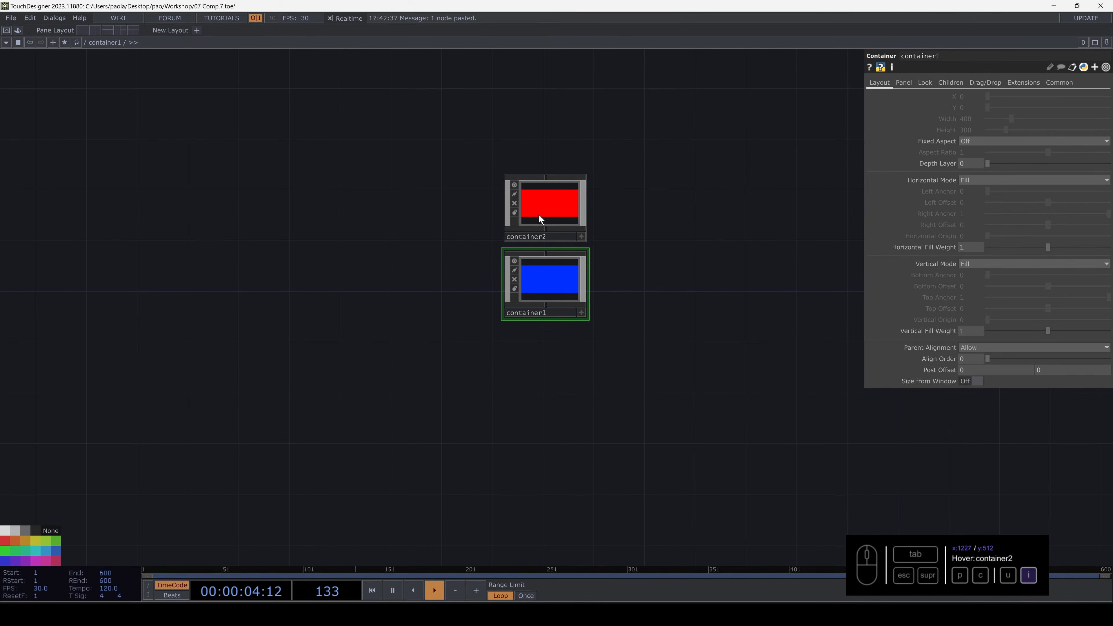
{"action": "left_click", "coordinate": [545, 210]}
{"action": "left_click_drag", "start_coordinate": [547, 209], "coordinate": [548, 363]}
- Check the Align Order of both nested containers and arrange the red node above the blue one
{"action": "left_click", "coordinate": [558, 285]}
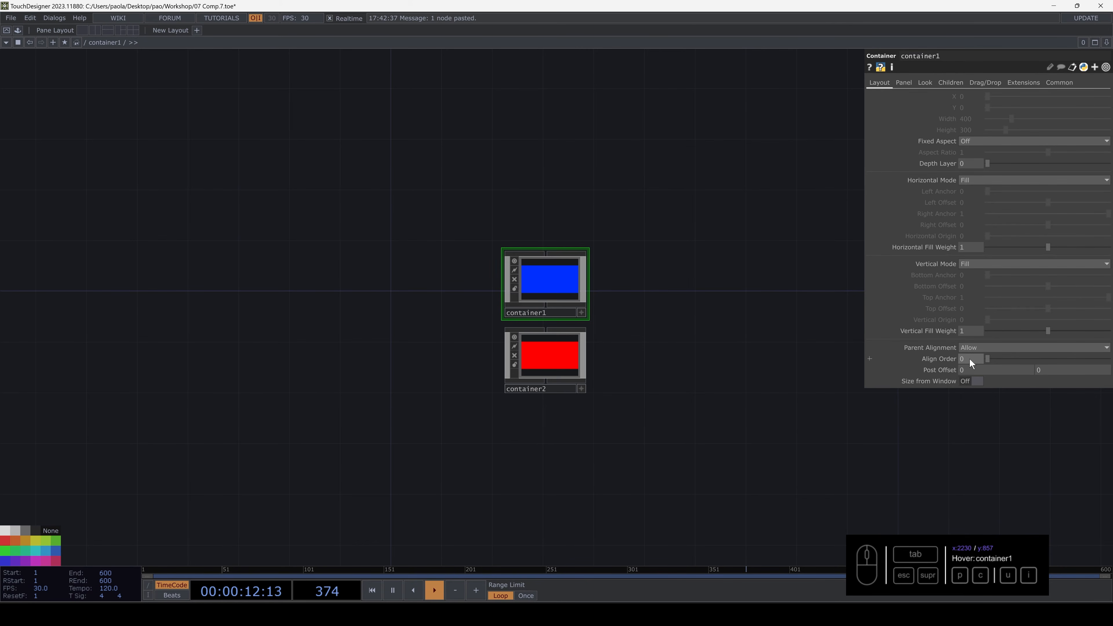
{"action": "left_click", "coordinate": [558, 362]}
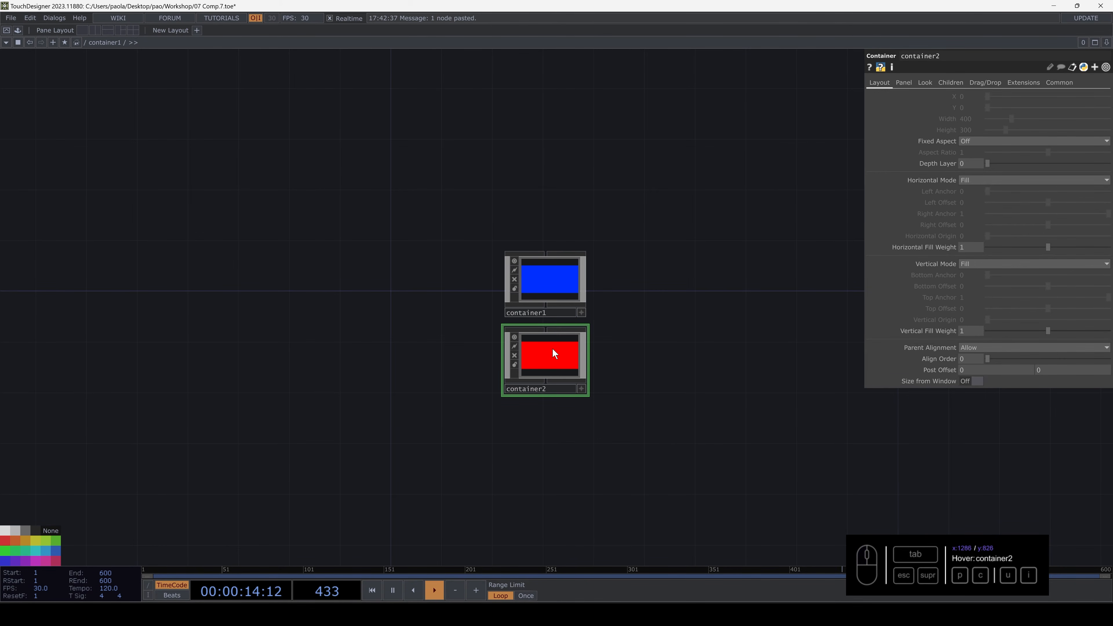
{"action": "left_click_drag", "start_coordinate": [562, 365], "coordinate": [547, 212]}
{"action": "left_click_drag", "start_coordinate": [467, 186], "coordinate": [603, 319]}
{"action": "left_click_drag", "start_coordinate": [537, 272], "coordinate": [558, 412]}
{"action": "left_click_drag", "start_coordinate": [660, 403], "coordinate": [618, 297]}
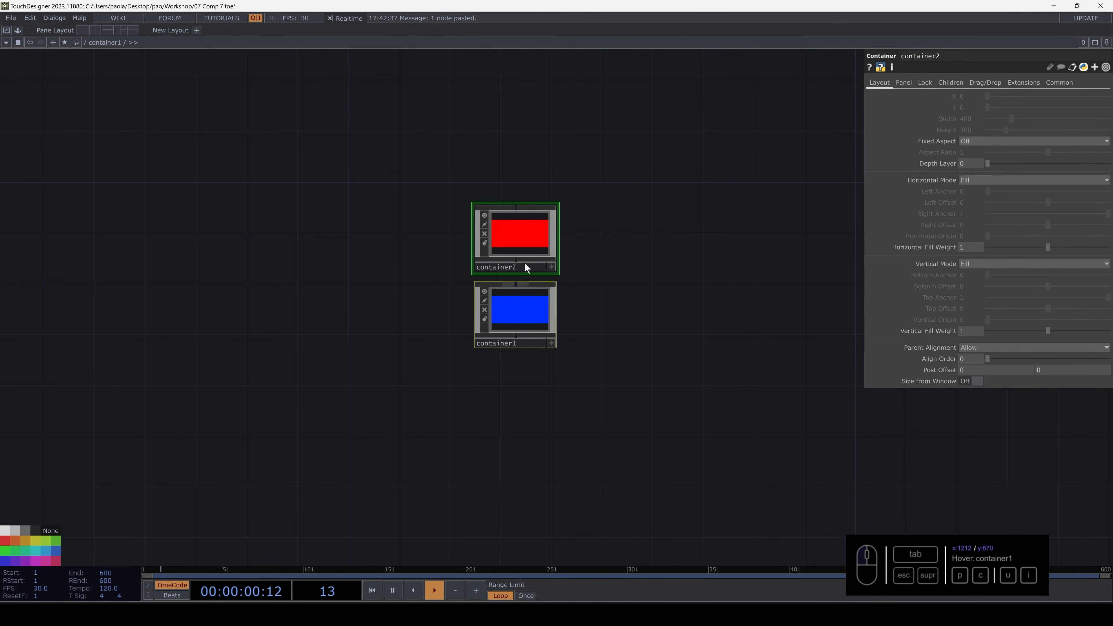
- Set the blue nested container's Align Order to 1 and check the layout at the root level
{"action": "left_click", "coordinate": [521, 234]}
{"action": "left_click", "coordinate": [528, 309]}
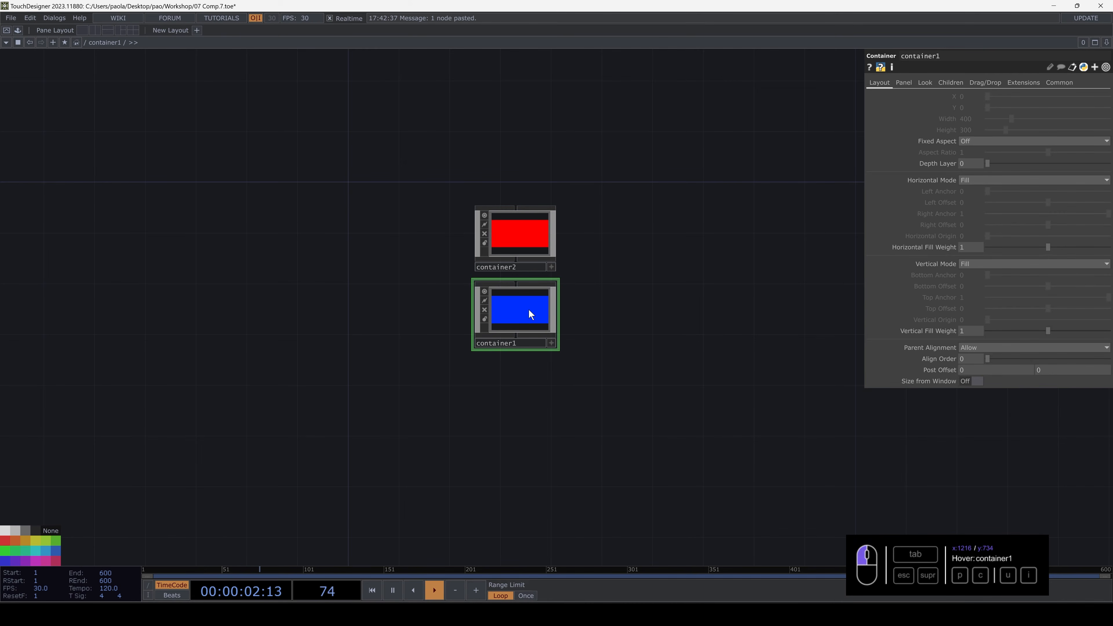
{"action": "left_click", "coordinate": [967, 356]}
{"action": "type", "text": "1"}
{"action": "key", "text": "Return"}
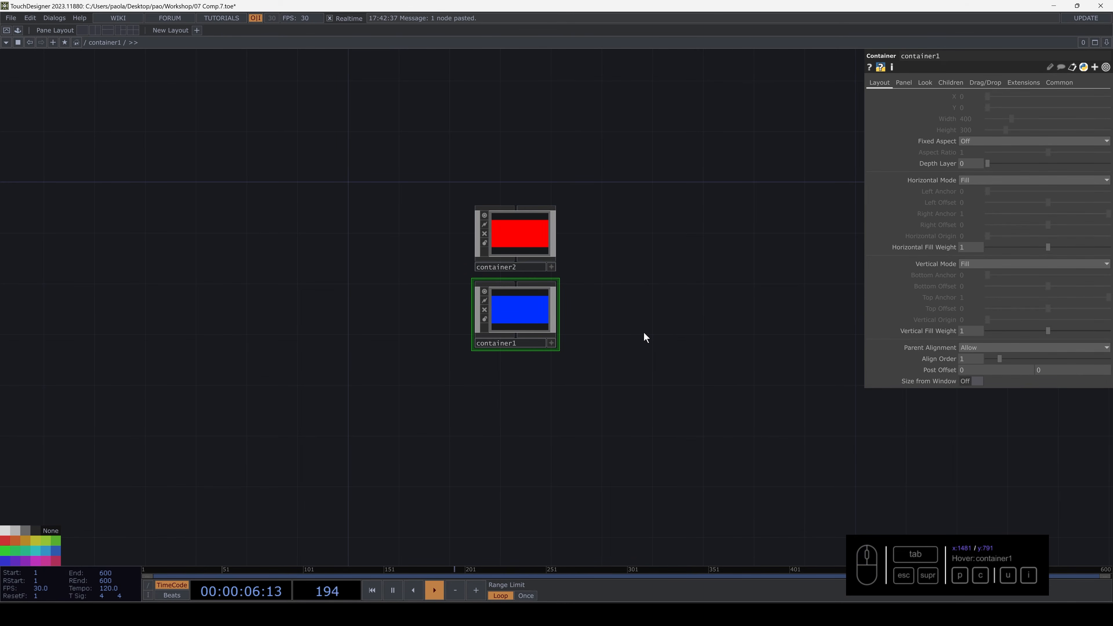
{"action": "key", "text": "u"}
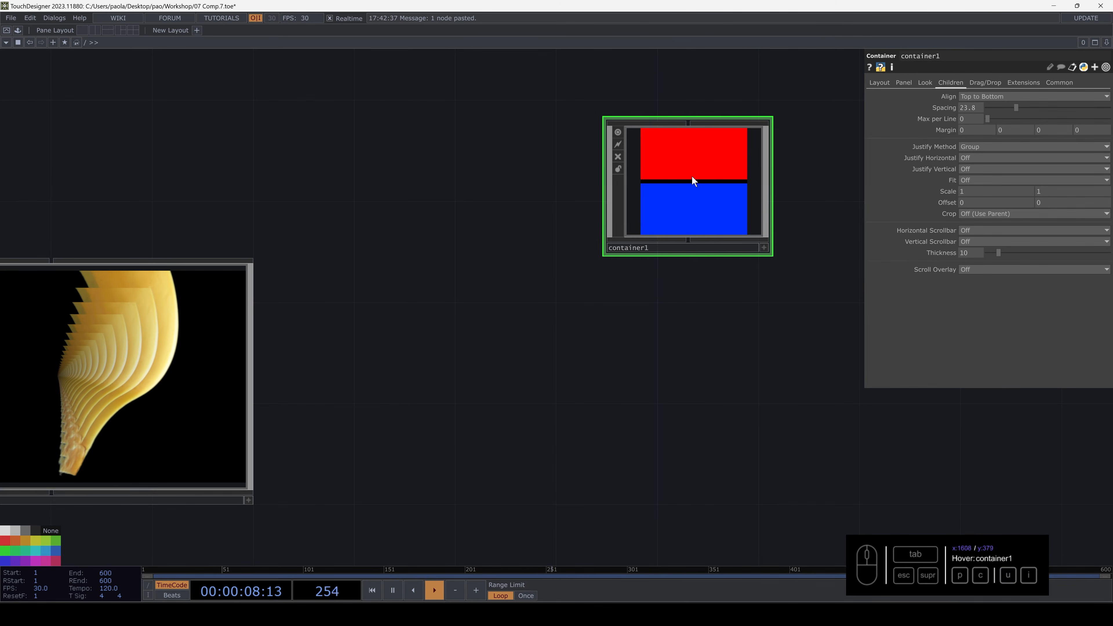
- Put the blue node back above the red one, with Align Order 0 for blue and 1 for red, and return to root
{"action": "key", "text": "i"}
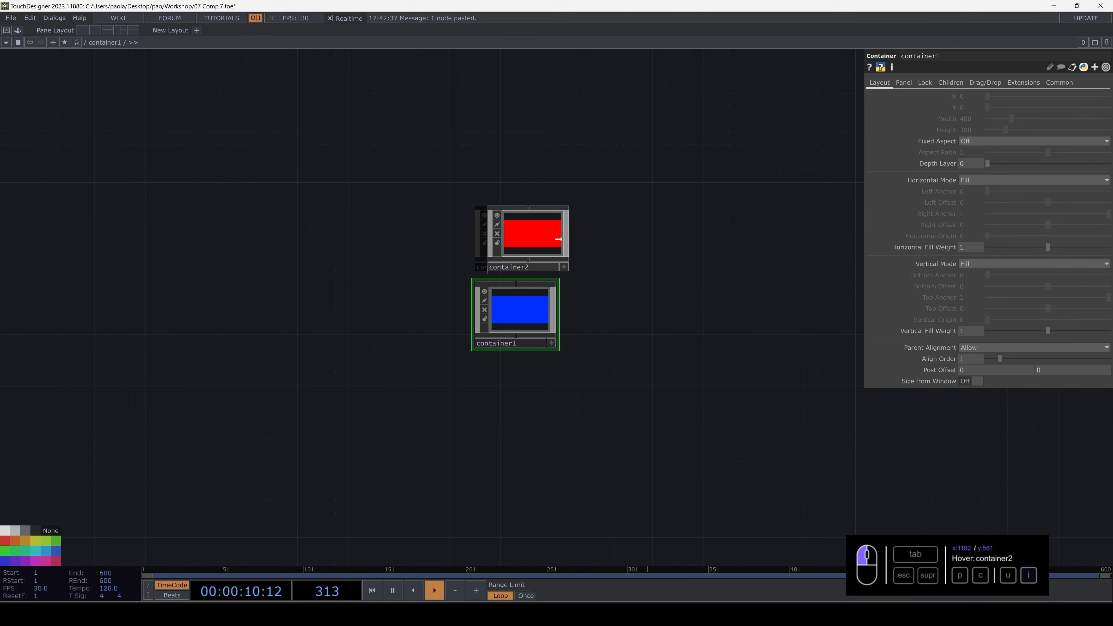
{"action": "left_click_drag", "start_coordinate": [557, 238], "coordinate": [647, 340]}
{"action": "left_click_drag", "start_coordinate": [528, 323], "coordinate": [630, 274]}
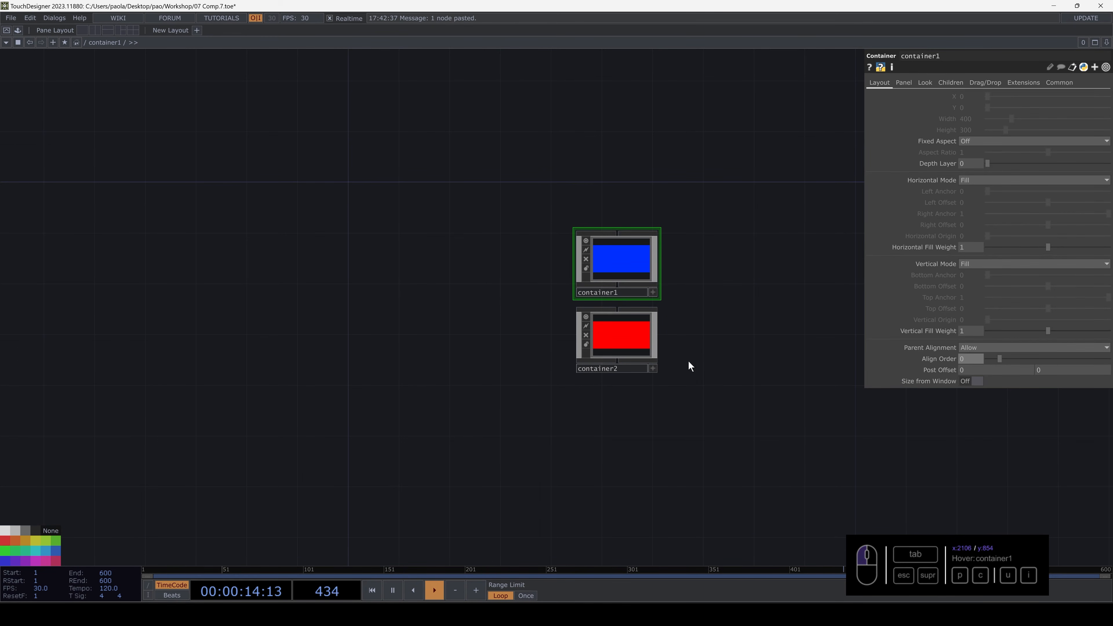
{"action": "left_click", "coordinate": [626, 326]}
{"action": "left_click", "coordinate": [966, 358]}
{"action": "type", "text": "1"}
{"action": "key", "text": "Return"}
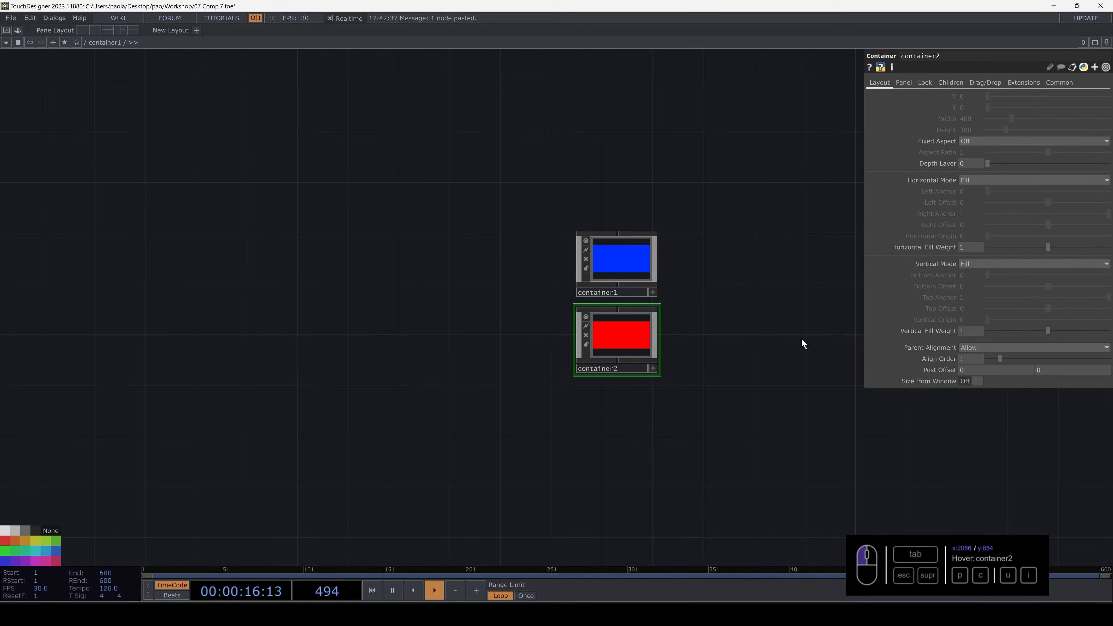
{"action": "key", "text": "u"}
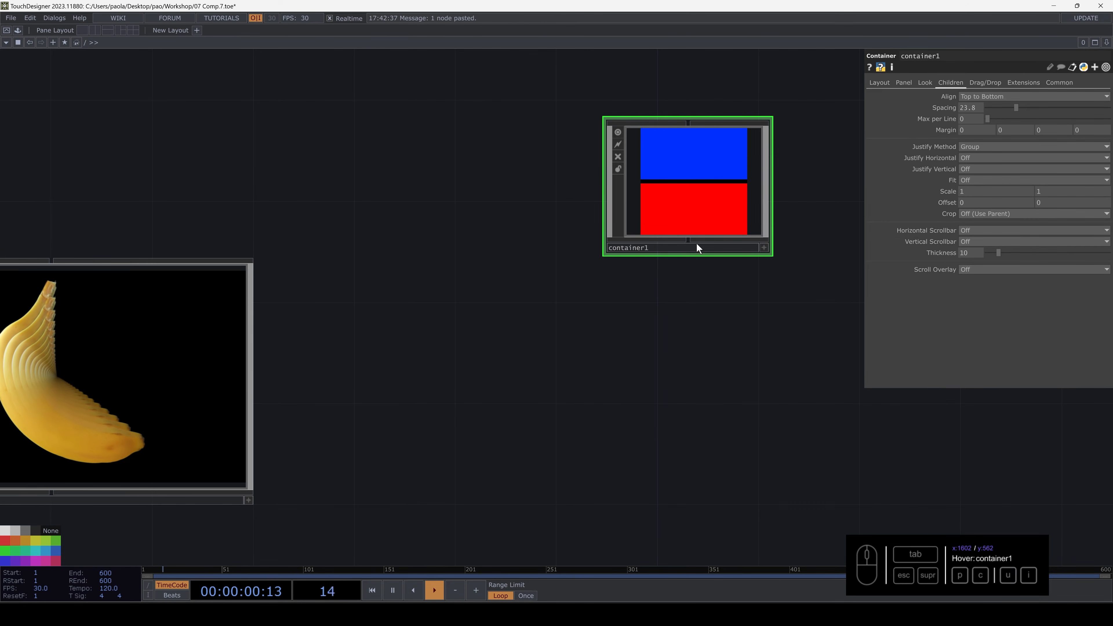
- Look inside the root container's network again and return to the root level
{"action": "left_click_drag", "start_coordinate": [716, 288], "coordinate": [545, 317]}
{"action": "double_click", "coordinate": [533, 281]}
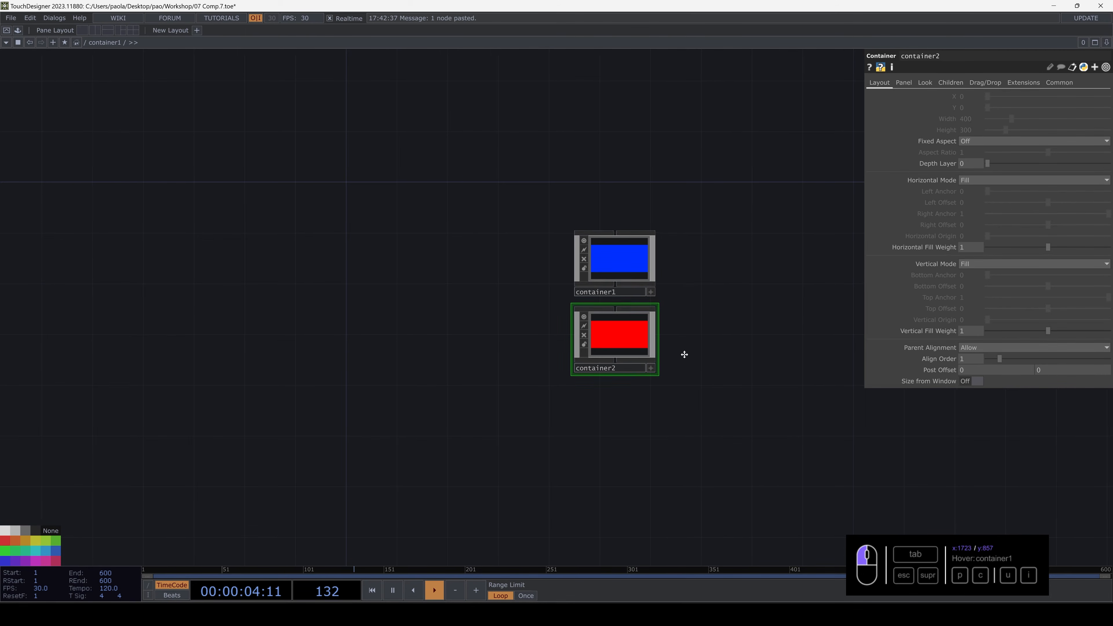
{"action": "left_click_drag", "start_coordinate": [712, 344], "coordinate": [621, 334]}
{"action": "key", "text": "u"}
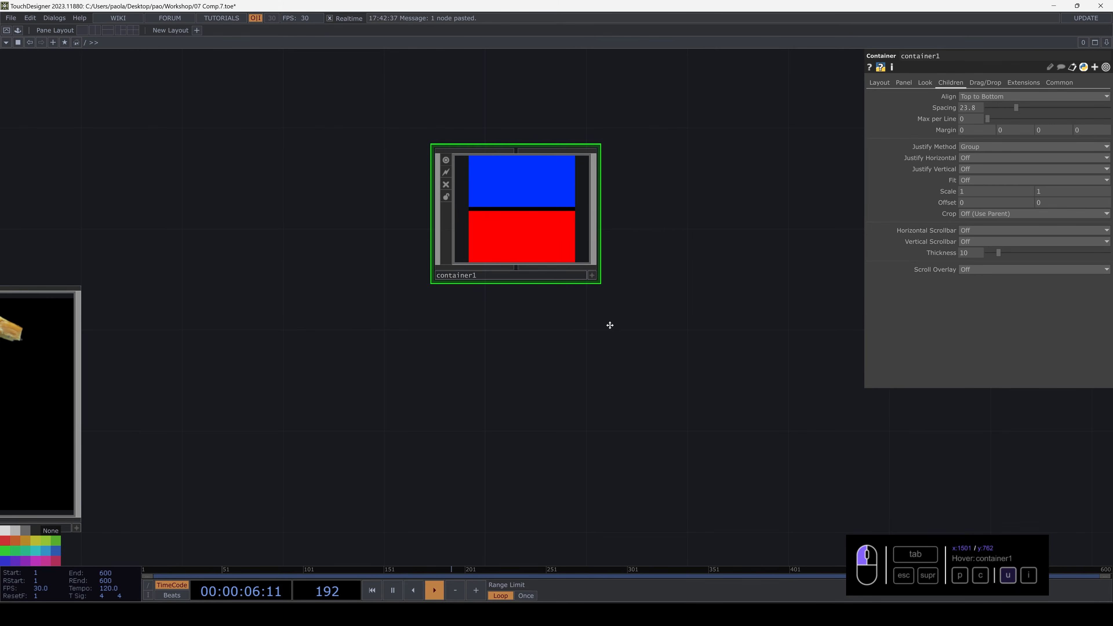
{"action": "left_click_drag", "start_coordinate": [533, 203], "coordinate": [325, 301]}
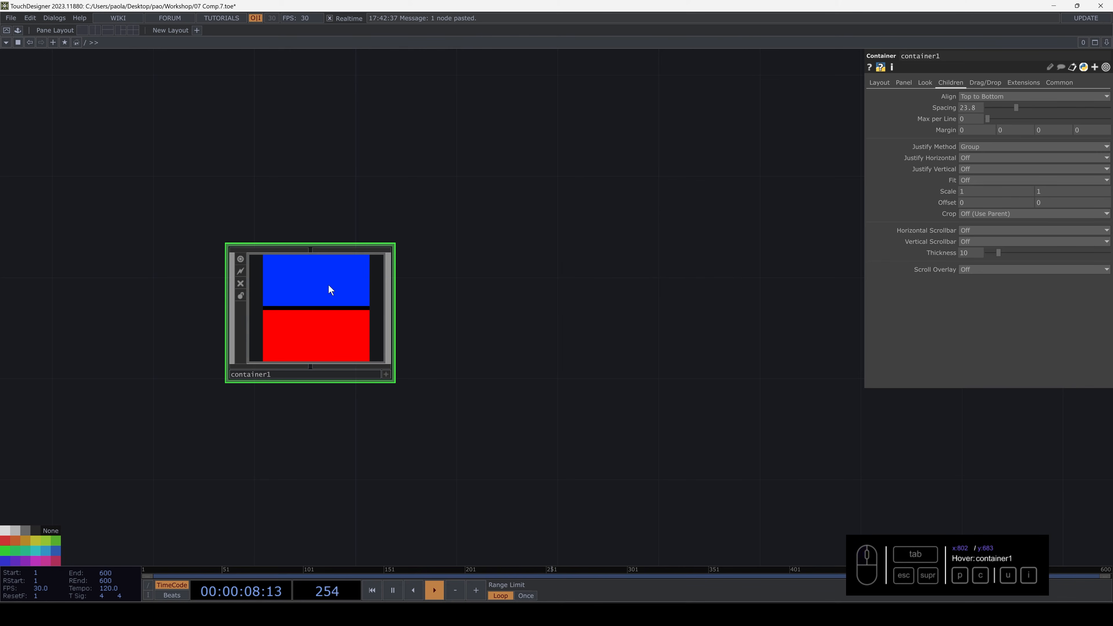
- Add a second Container component beside the first at the root level, with Width 600 and Height 600
{"action": "scroll", "coordinate": [378, 404], "scroll_direction": "down", "scroll_amount": 3}
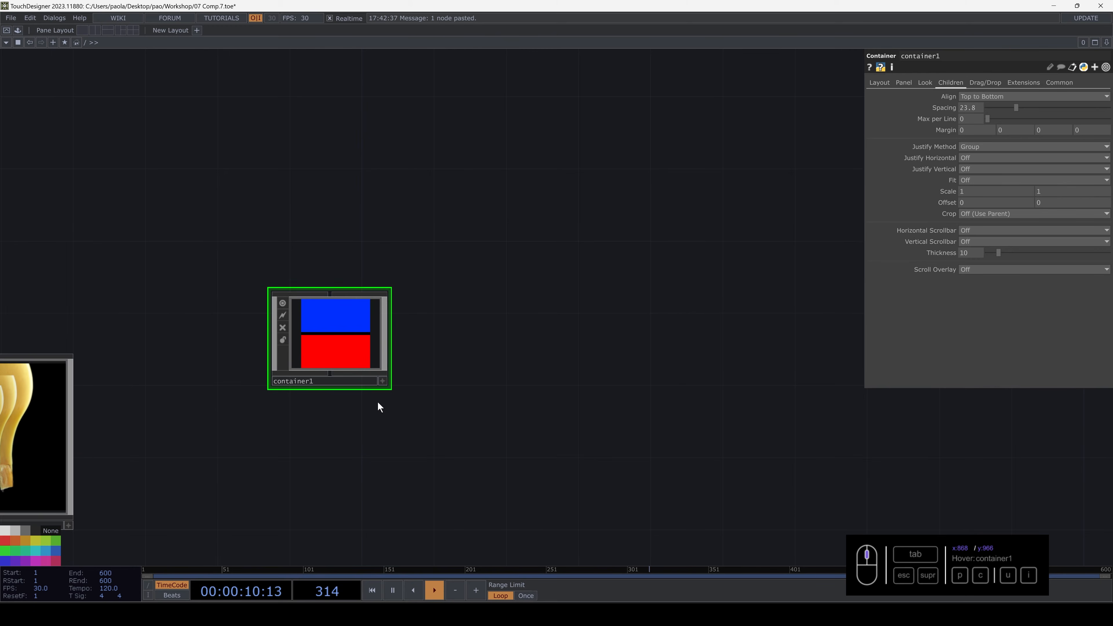
{"action": "left_click_drag", "start_coordinate": [482, 343], "coordinate": [477, 339]}
{"action": "key", "text": "Tab"}
{"action": "type", "text": "c"}
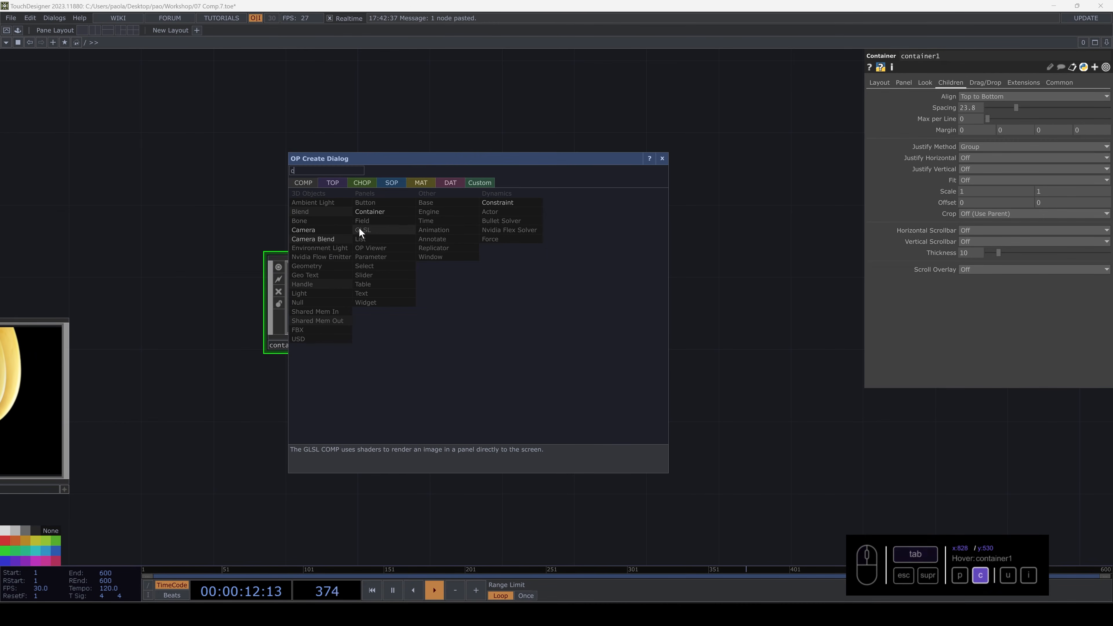
{"action": "left_click", "coordinate": [354, 212]}
{"action": "left_click", "coordinate": [502, 303]}
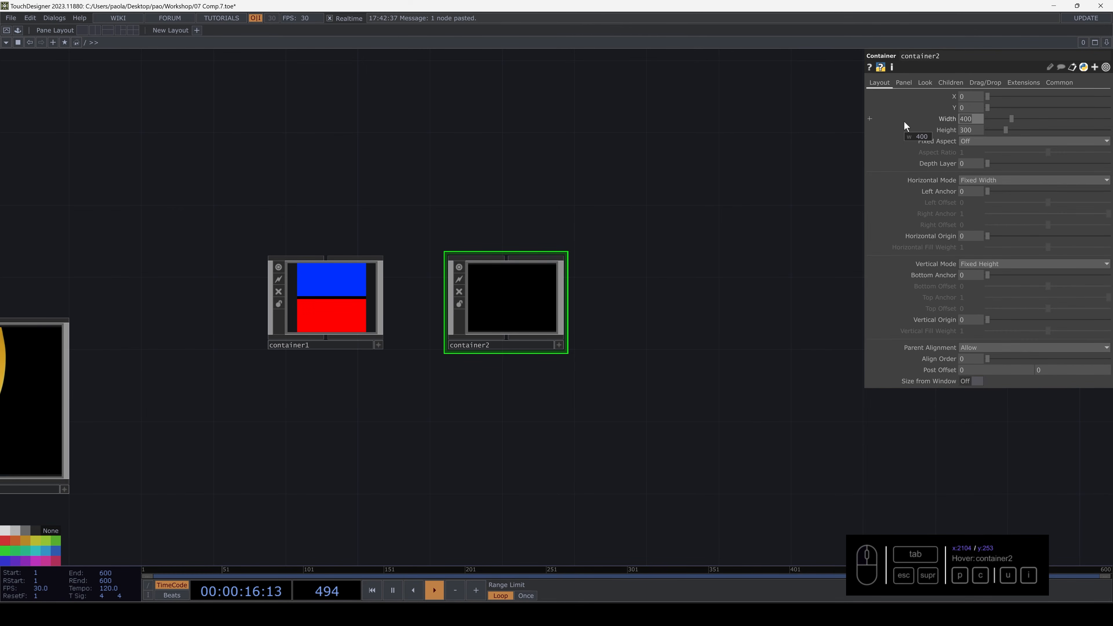
{"action": "type", "text": "600"}
{"action": "key", "text": "Tab"}
{"action": "type", "text": "600"}
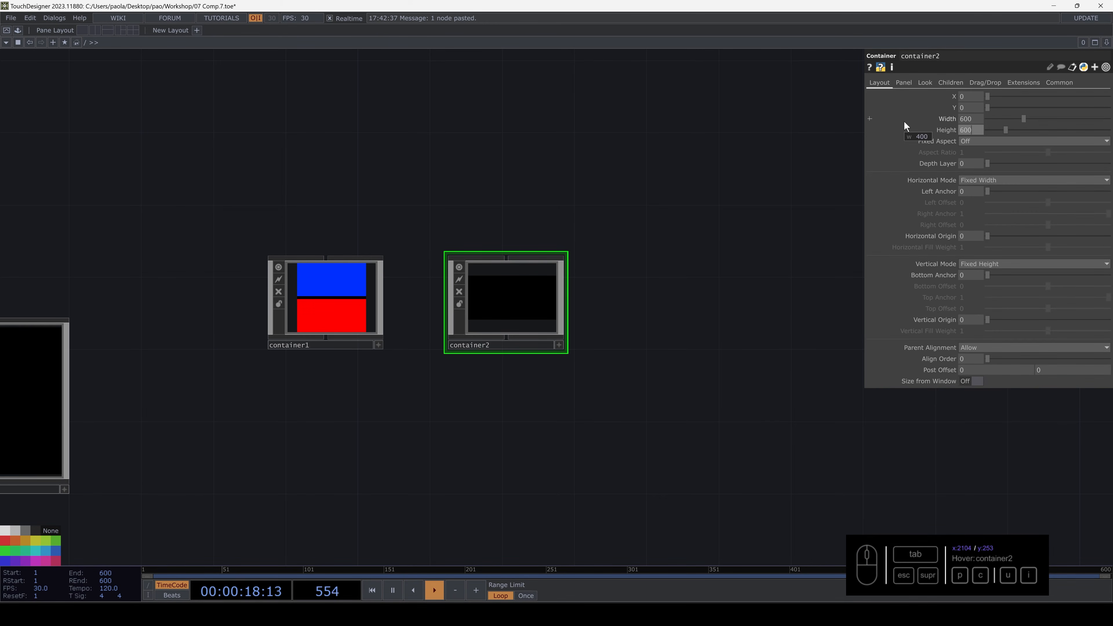
{"action": "key", "text": "Return"}
- Paste another copy of the empty 600 × 600 container below container2, with its Horizontal Mode and Vertical Mode set to Fill
{"action": "left_click_drag", "start_coordinate": [671, 355], "coordinate": [715, 312]}
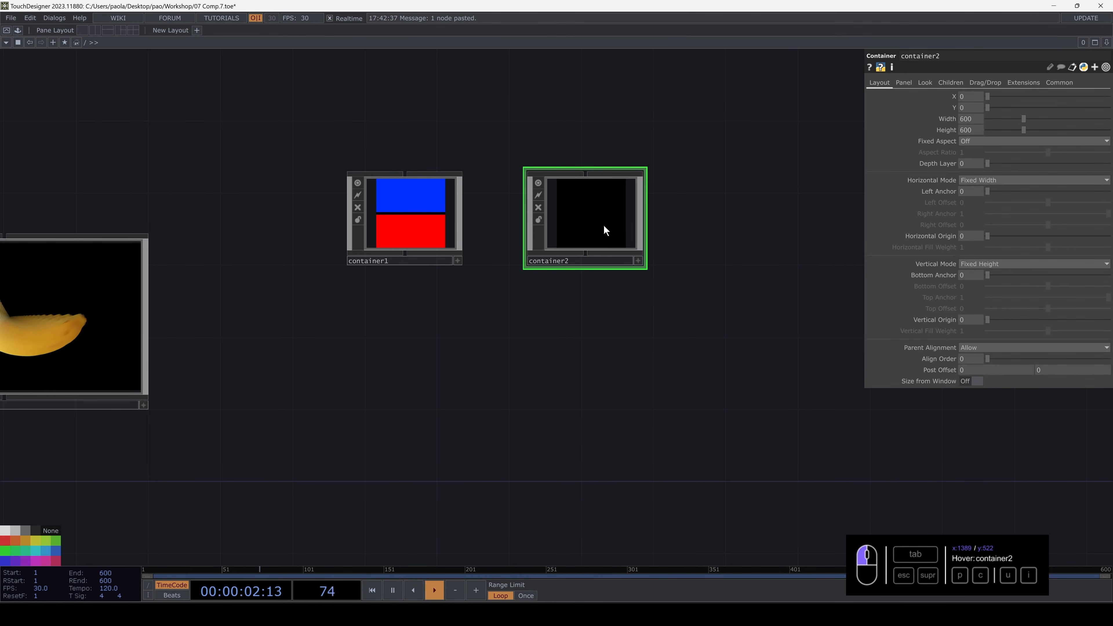
{"action": "key", "text": "ctrl+v"}
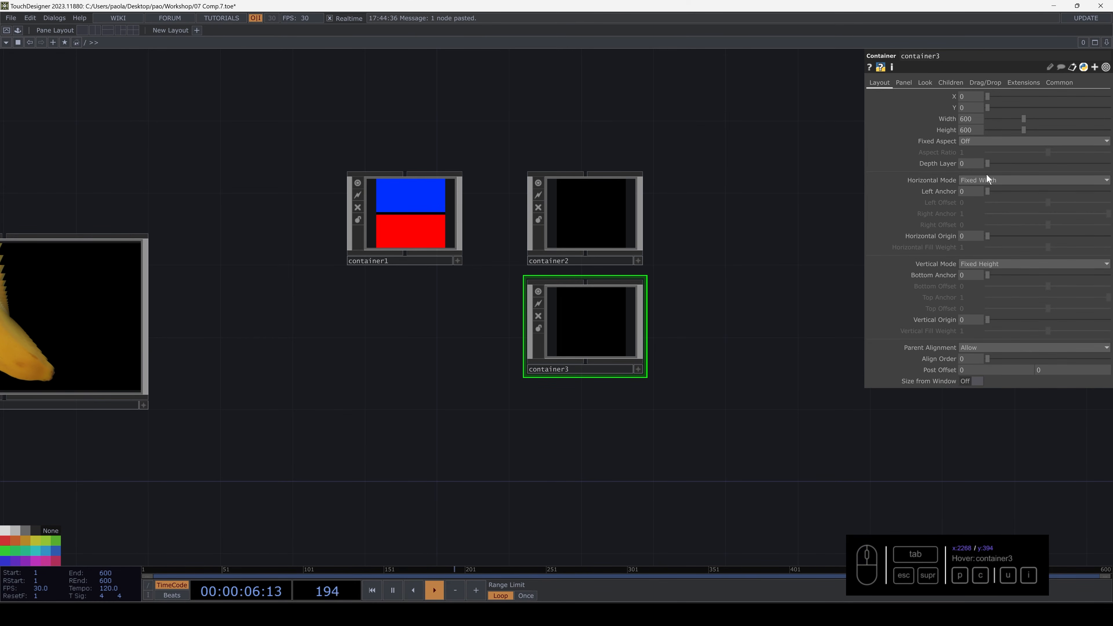
{"action": "left_click", "coordinate": [977, 201]}
{"action": "left_click", "coordinate": [986, 265]}
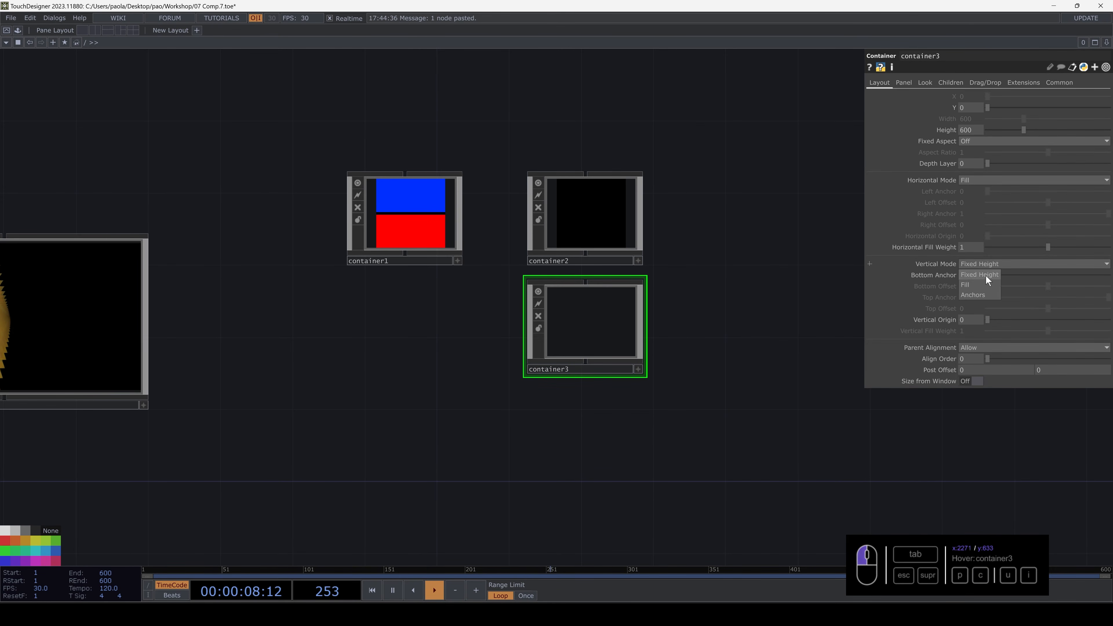
{"action": "left_click", "coordinate": [979, 284]}
- Give container3 a blue background color and set its Background Alpha to 1
{"action": "left_click", "coordinate": [924, 83]}
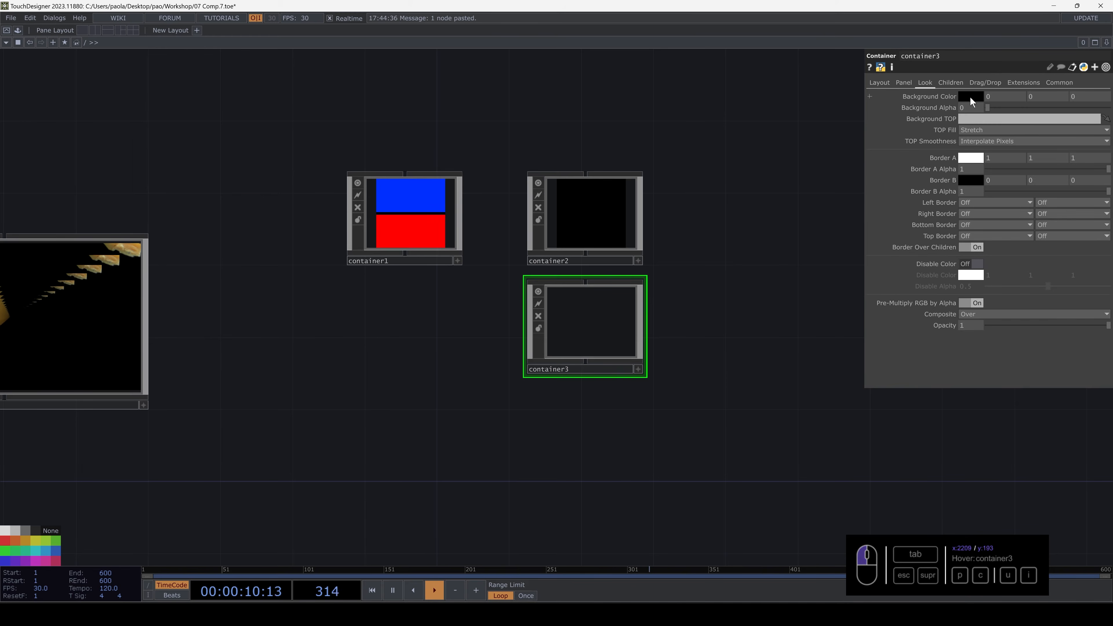
{"action": "left_click", "coordinate": [969, 96]}
{"action": "left_click", "coordinate": [1042, 106]}
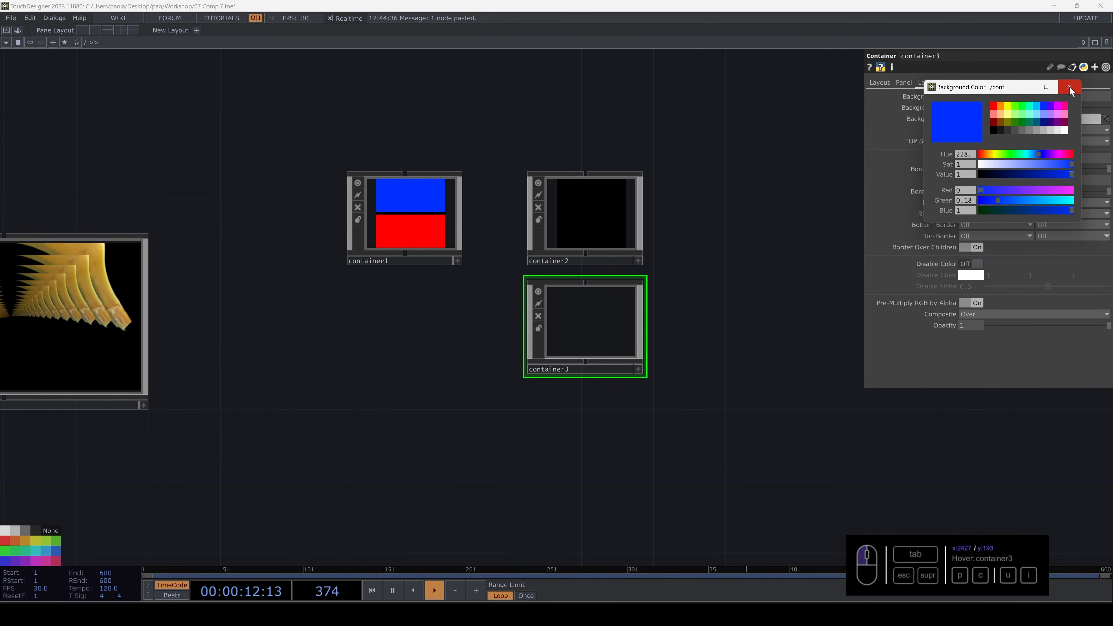
{"action": "left_click", "coordinate": [1070, 87]}
{"action": "left_click_drag", "start_coordinate": [989, 107], "coordinate": [1110, 108]}
{"action": "left_click_drag", "start_coordinate": [680, 327], "coordinate": [626, 323]}
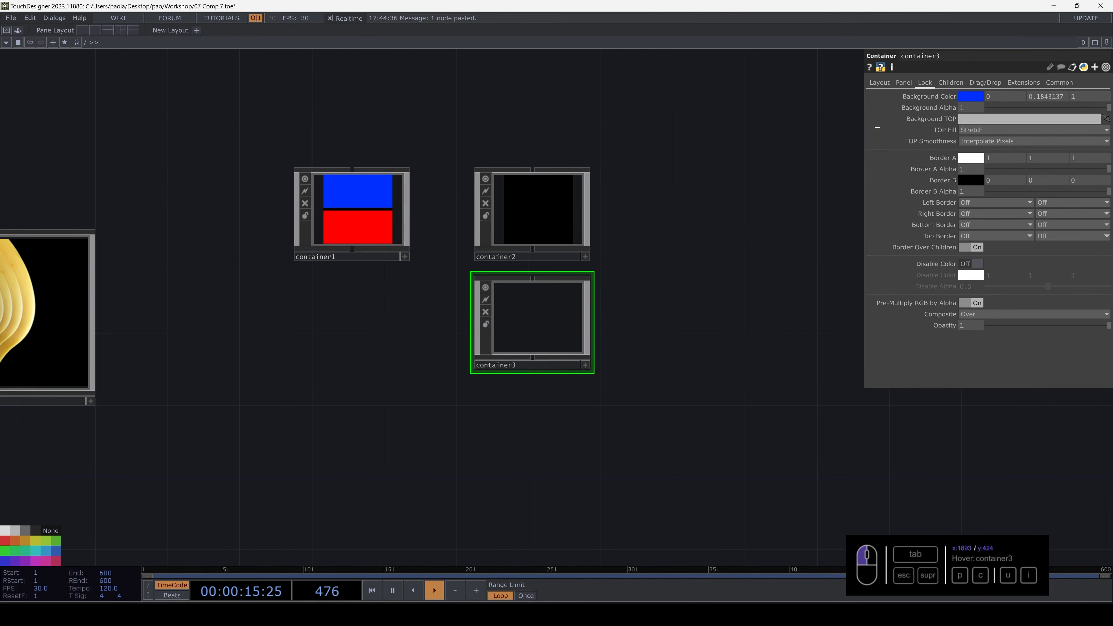
- Duplicate container3, place the copy beside it and change the copy's background color to red
{"action": "left_click", "coordinate": [879, 83]}
{"action": "key", "text": "ctrl+c"}
{"action": "key", "text": "ctrl+v"}
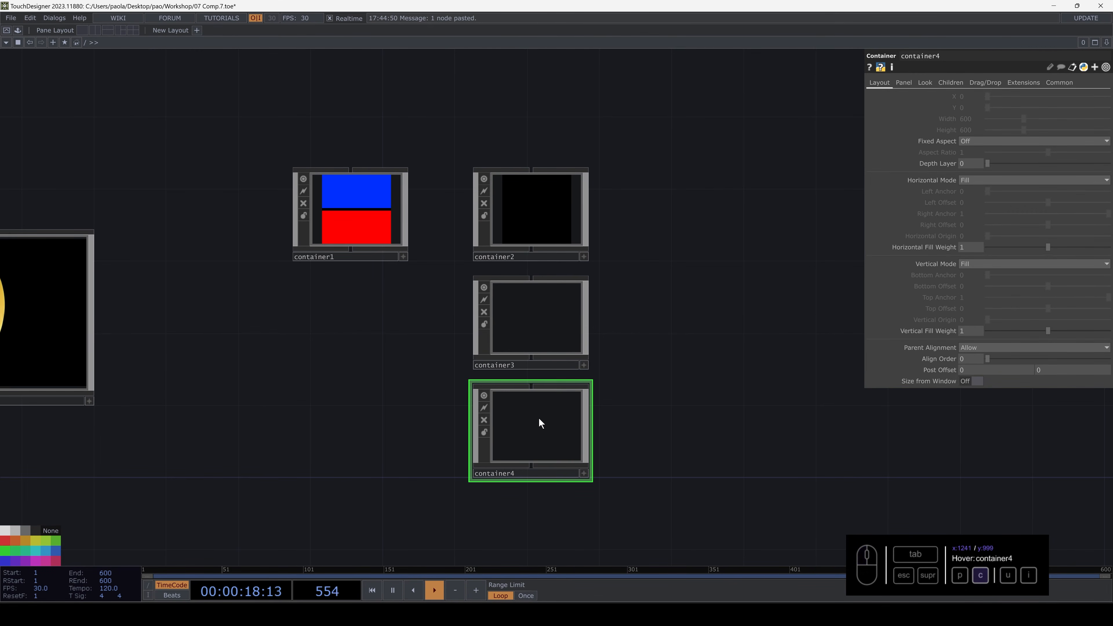
{"action": "left_click", "coordinate": [683, 316]}
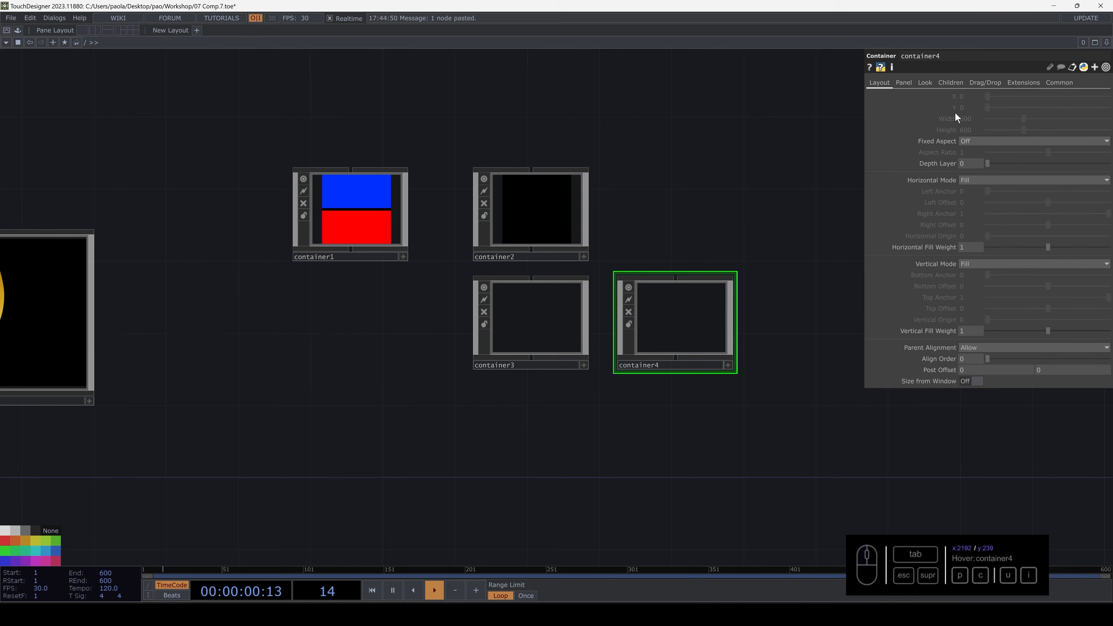
{"action": "left_click", "coordinate": [930, 82]}
{"action": "left_click", "coordinate": [969, 97]}
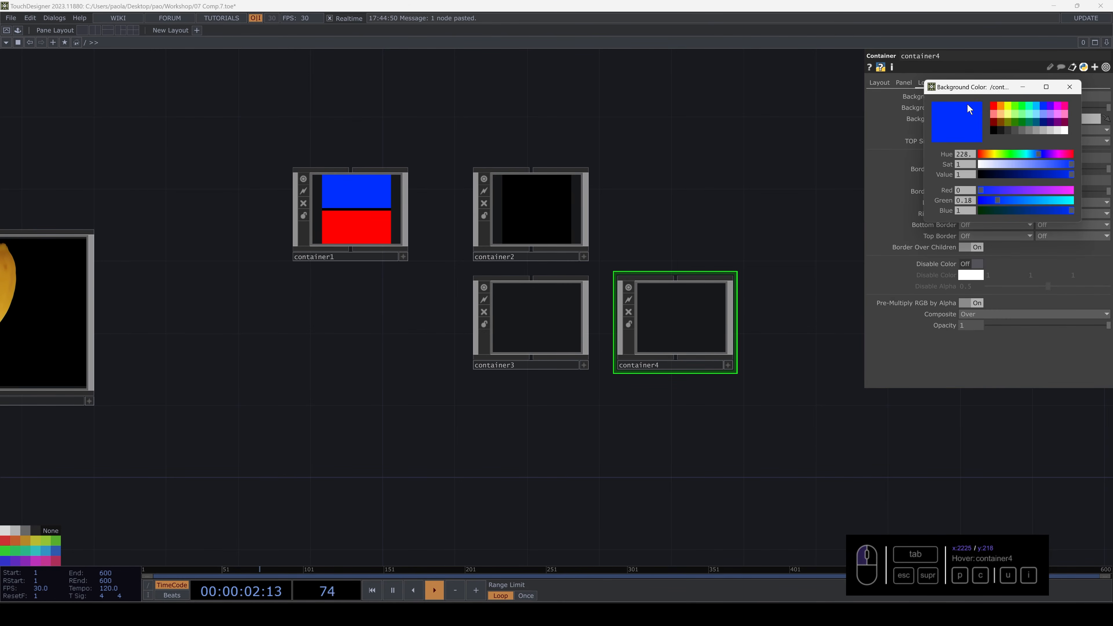
{"action": "left_click", "coordinate": [995, 106]}
- Move the blue and red containers lower and wire each one to container2 as its parent panel
{"action": "left_click_drag", "start_coordinate": [547, 347], "coordinate": [538, 425]}
{"action": "left_click_drag", "start_coordinate": [663, 345], "coordinate": [664, 417]}
{"action": "left_click_drag", "start_coordinate": [532, 352], "coordinate": [533, 249]}
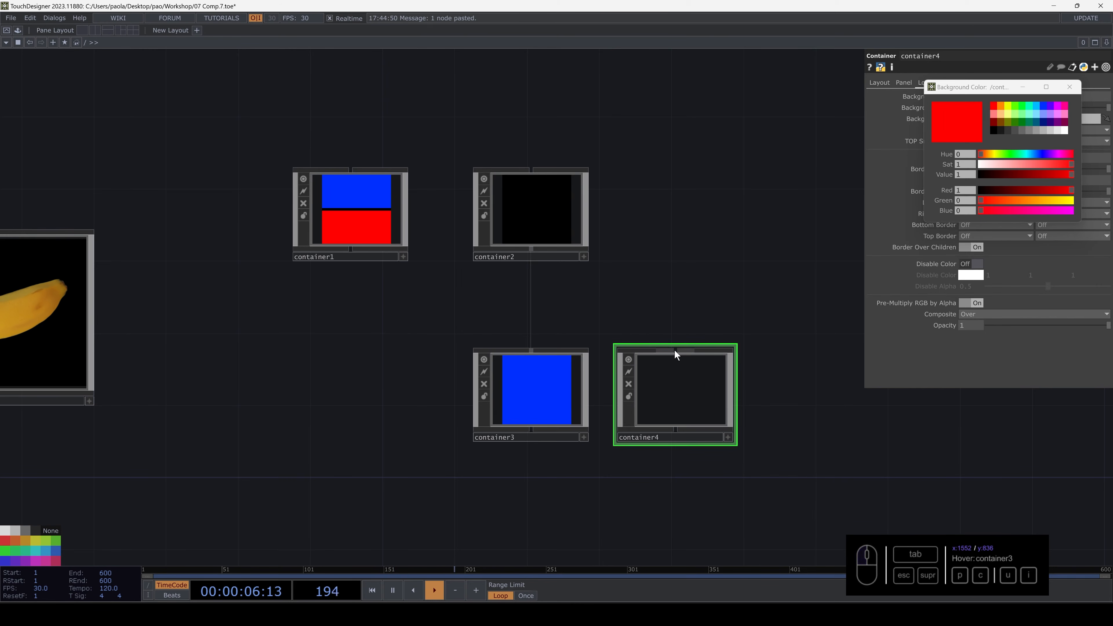
{"action": "left_click_drag", "start_coordinate": [675, 350], "coordinate": [532, 249]}
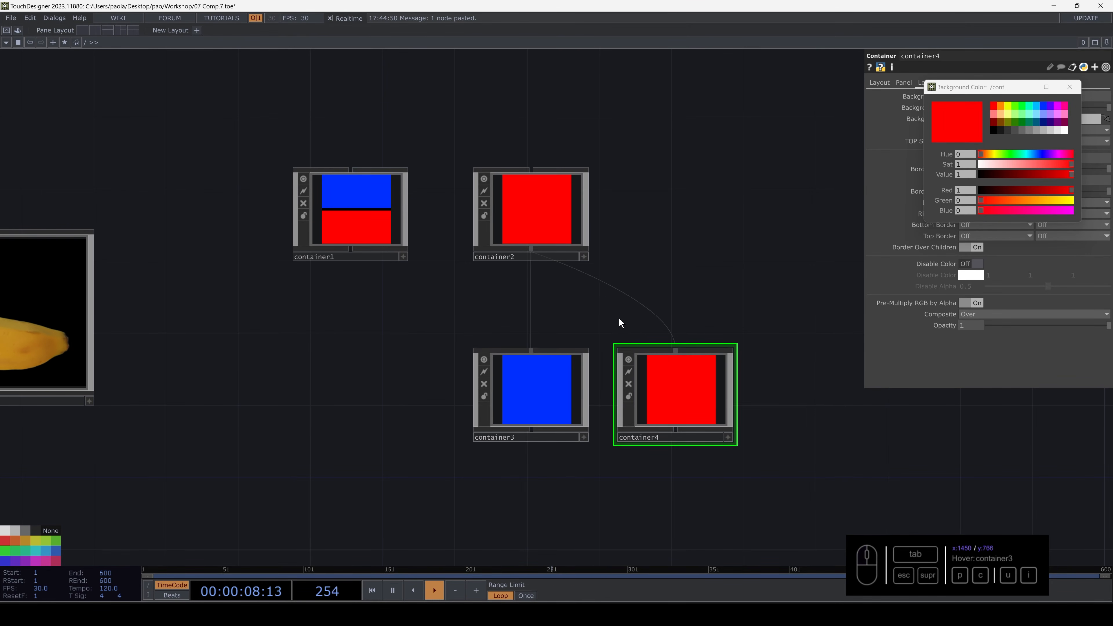
- Set container2's child alignment to Top to Bottom
{"action": "left_click", "coordinate": [531, 214]}
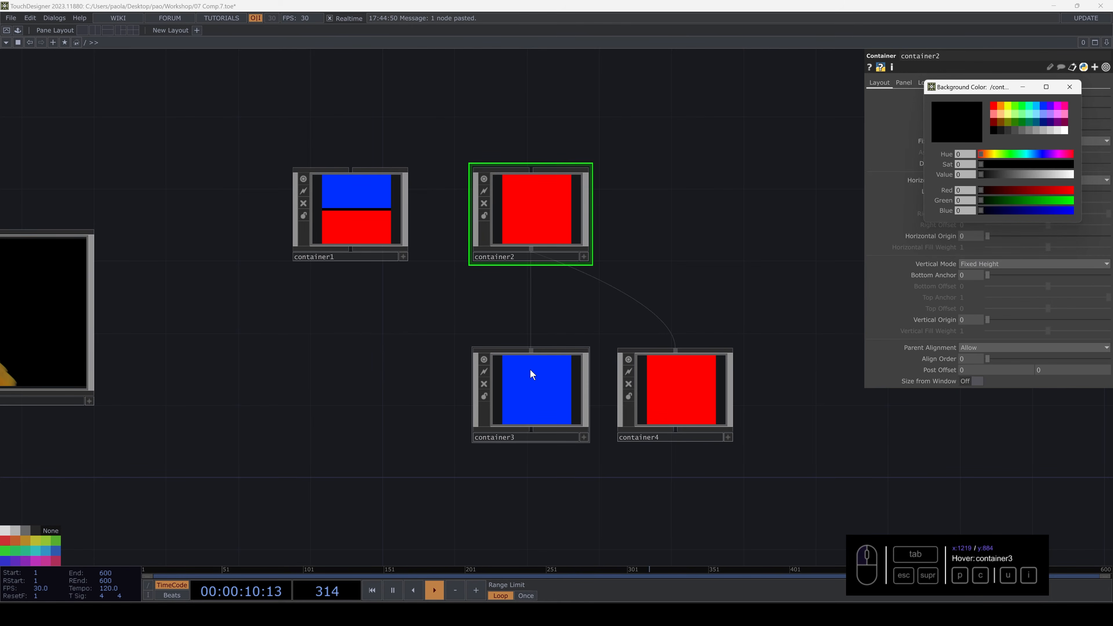
{"action": "left_click", "coordinate": [529, 369]}
{"action": "left_click", "coordinate": [686, 374]}
{"action": "left_click", "coordinate": [541, 382]}
{"action": "left_click", "coordinate": [542, 214]}
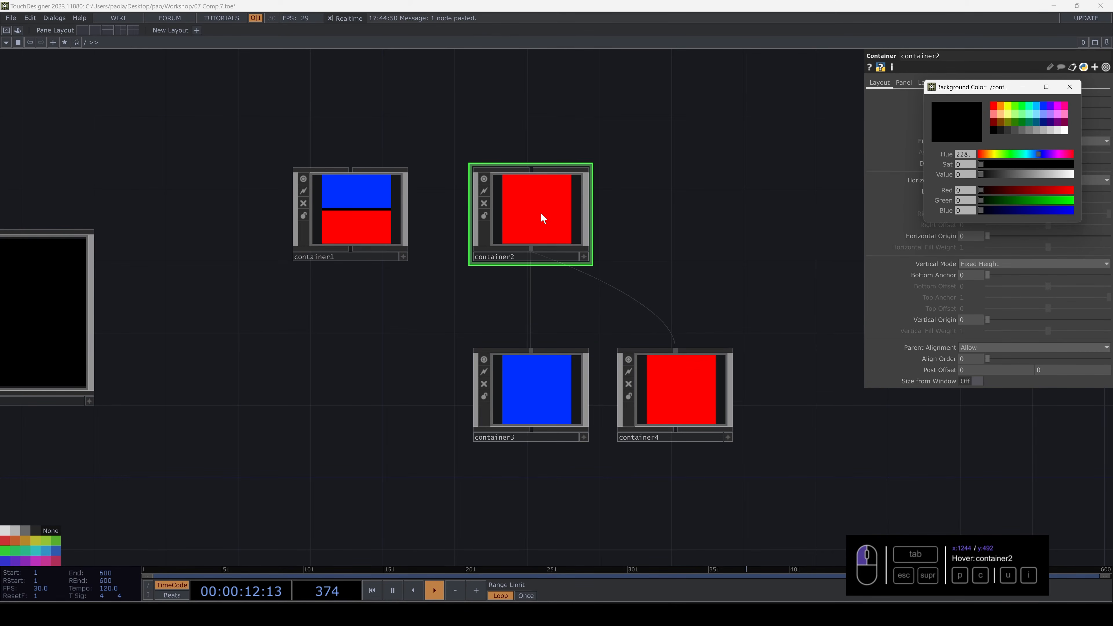
{"action": "left_click", "coordinate": [1070, 86]}
{"action": "left_click", "coordinate": [947, 81]}
{"action": "left_click", "coordinate": [975, 97]}
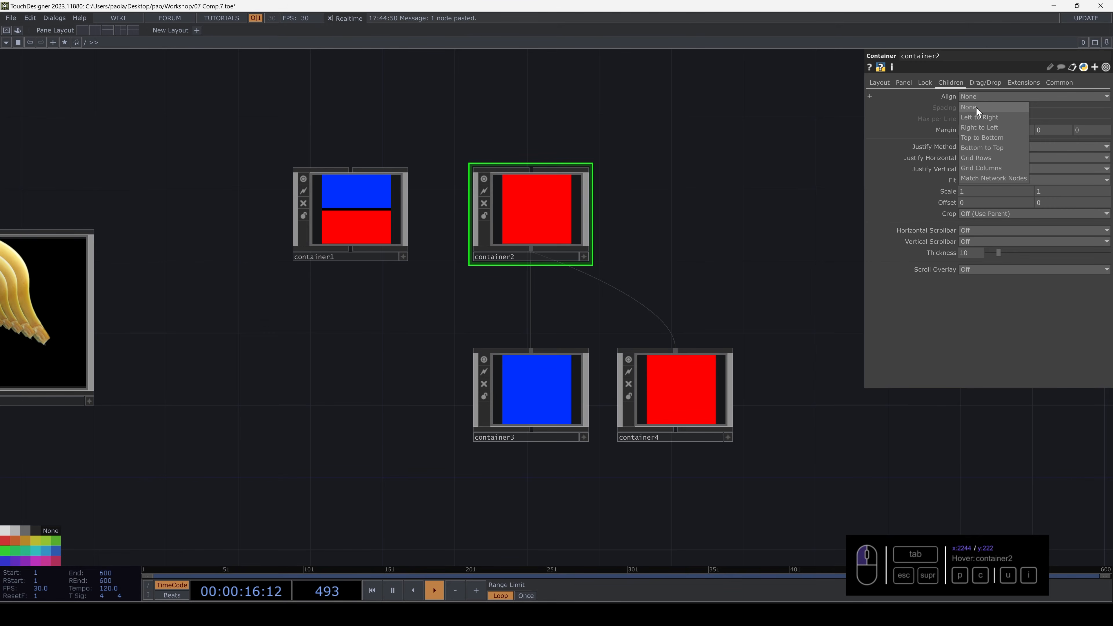
{"action": "left_click", "coordinate": [978, 137]}
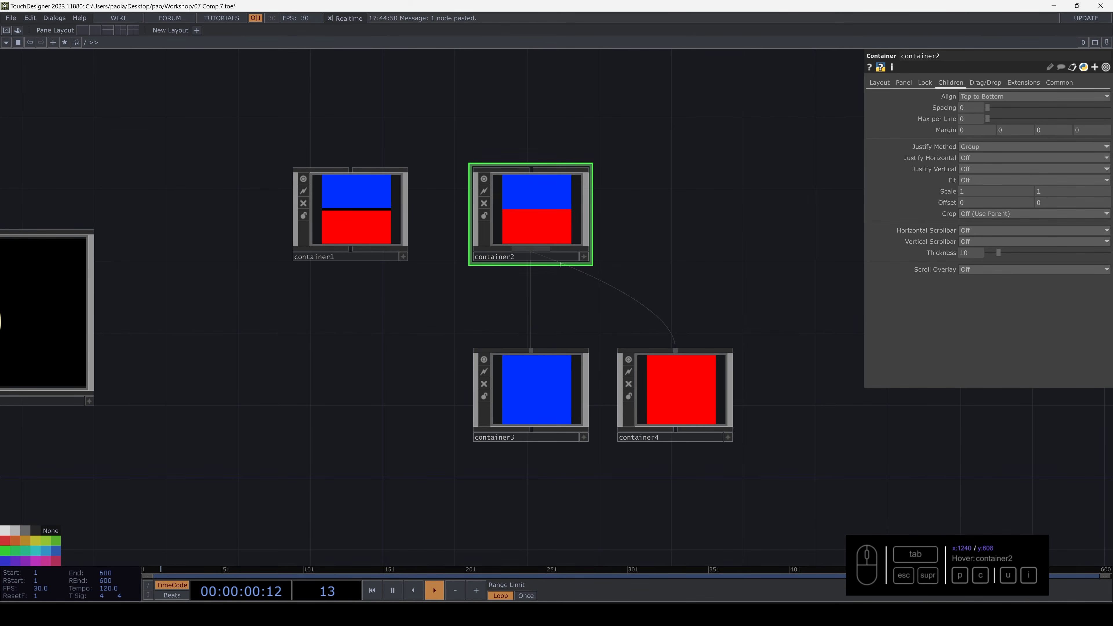
- Move container2 and its two wired children away as a group, and bring container1 next to container2
{"action": "scroll", "coordinate": [424, 292], "scroll_direction": "up", "scroll_amount": 2}
{"action": "scroll", "coordinate": [423, 291], "scroll_direction": "down", "scroll_amount": 4}
{"action": "left_click_drag", "start_coordinate": [638, 255], "coordinate": [529, 248]}
{"action": "right_click_drag", "start_coordinate": [560, 191], "coordinate": [379, 352]}
{"action": "left_click_drag", "start_coordinate": [522, 363], "coordinate": [781, 349]}
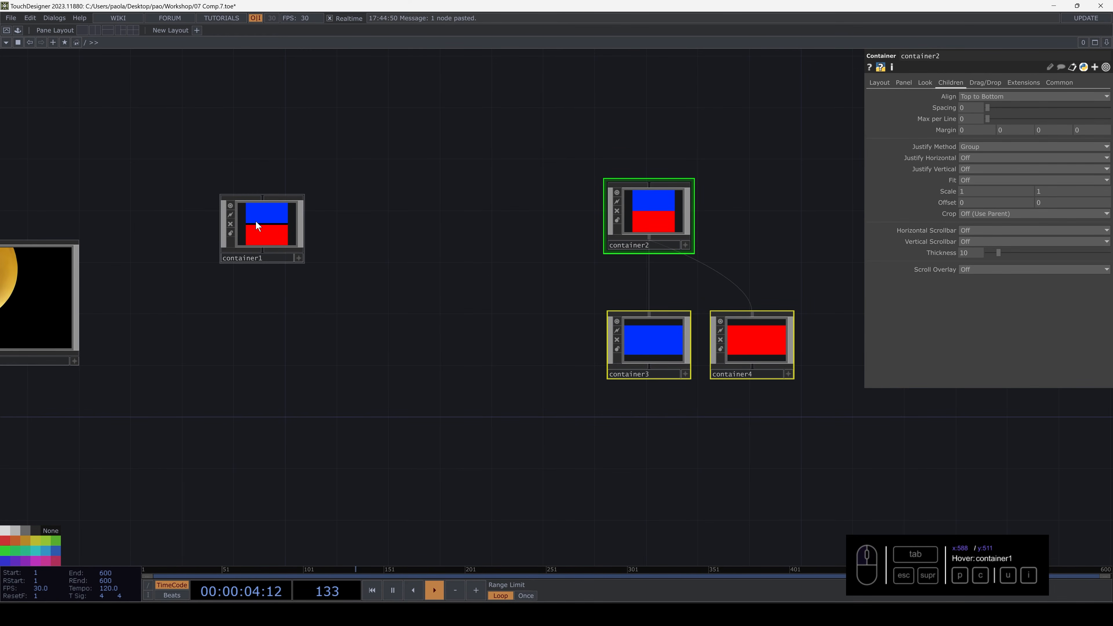
{"action": "left_click_drag", "start_coordinate": [256, 225], "coordinate": [503, 208]}
- Look inside container1 and its nested blue container, and return to the root level
{"action": "key", "text": "i"}
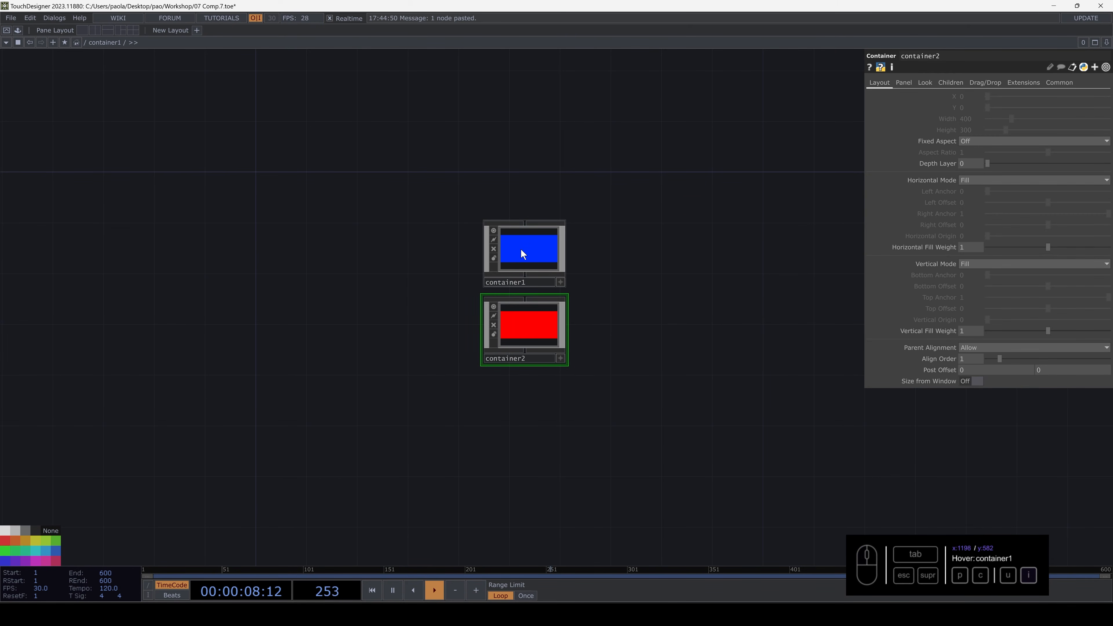
{"action": "left_click", "coordinate": [523, 252]}
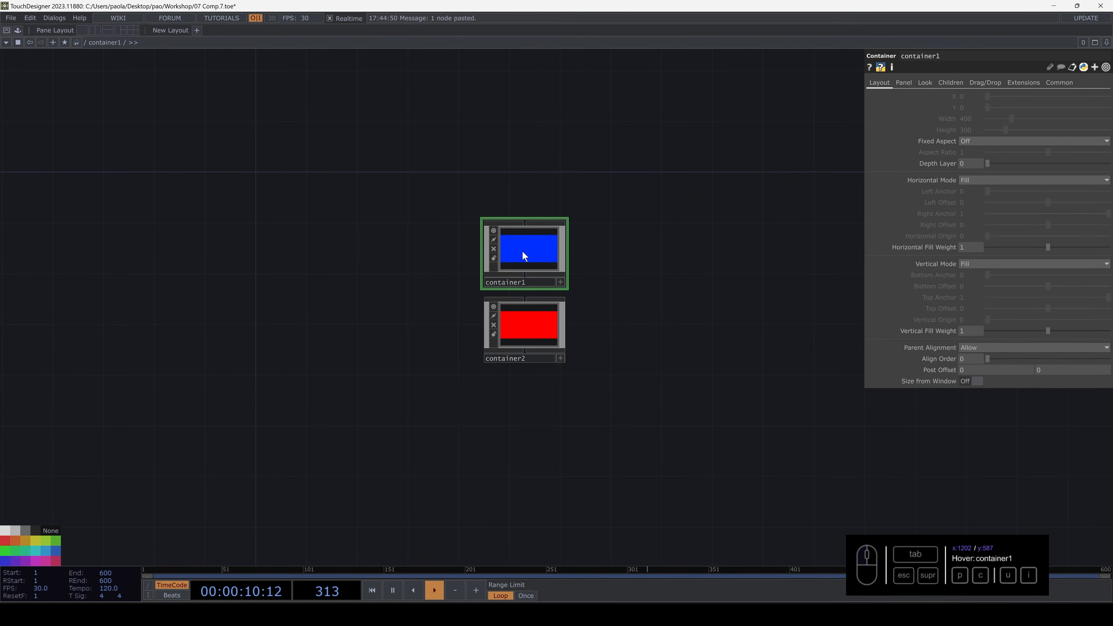
{"action": "key", "text": "i"}
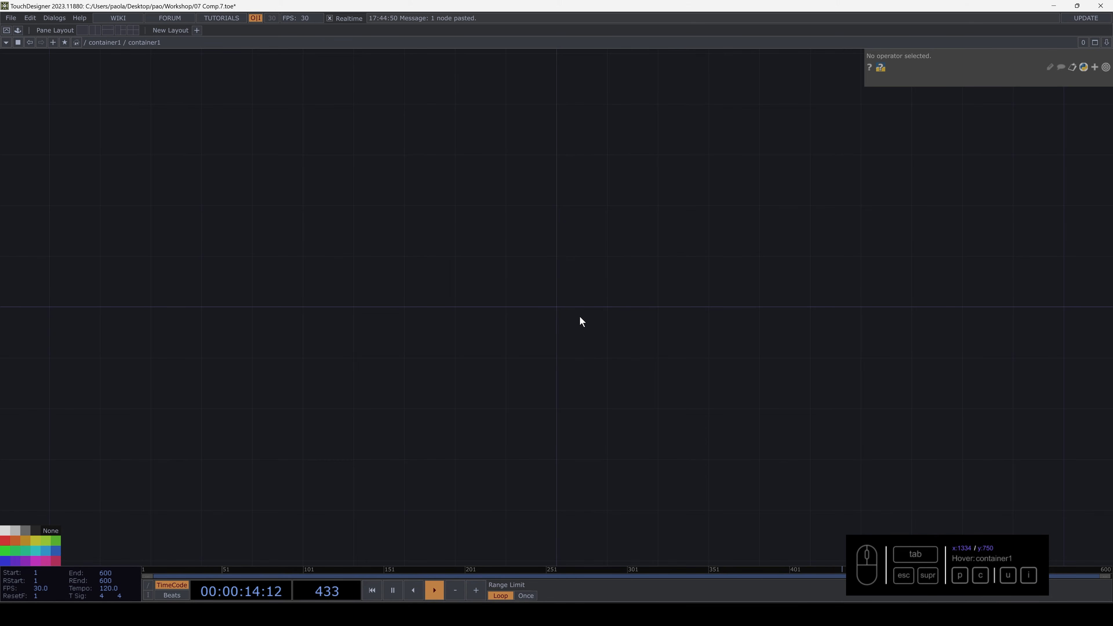
{"action": "key", "text": "u"}
{"action": "key", "text": "u"}
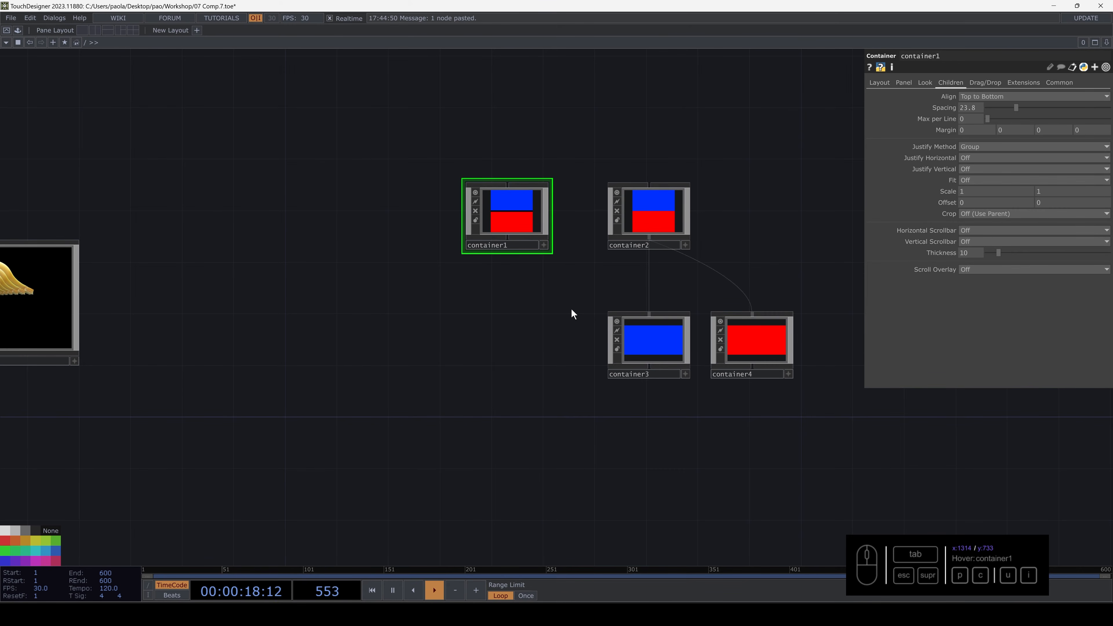
- Center container2 above its two wired child containers
{"action": "left_click_drag", "start_coordinate": [588, 232], "coordinate": [451, 224]}
{"action": "right_click_drag", "start_coordinate": [444, 144], "coordinate": [688, 376]}
{"action": "left_click", "coordinate": [685, 375]}
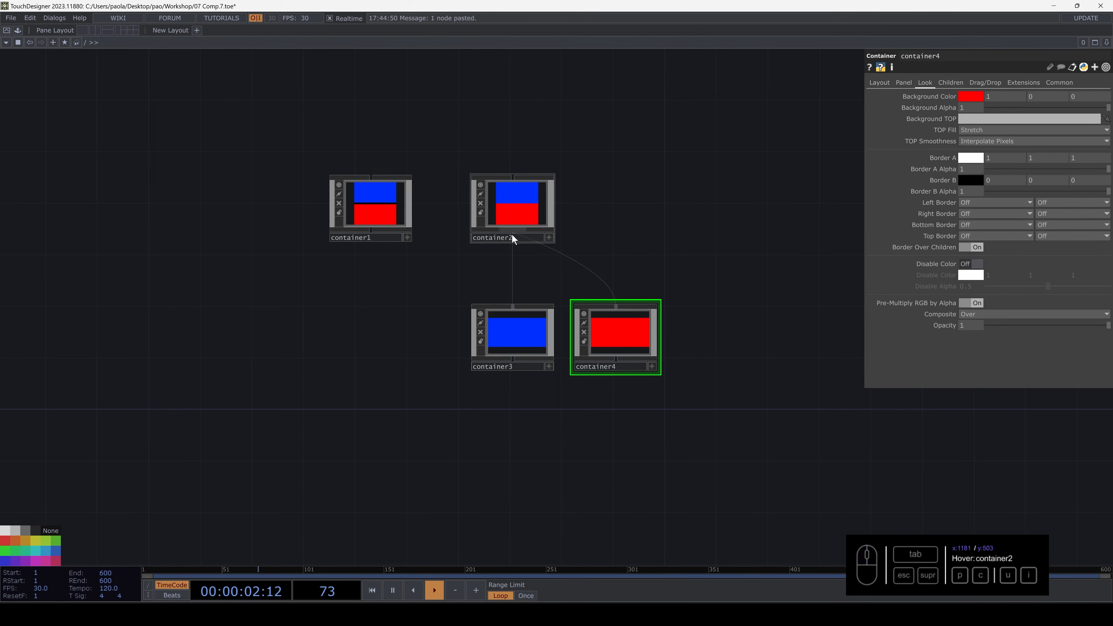
{"action": "left_click", "coordinate": [517, 328]}
{"action": "left_click", "coordinate": [637, 336]}
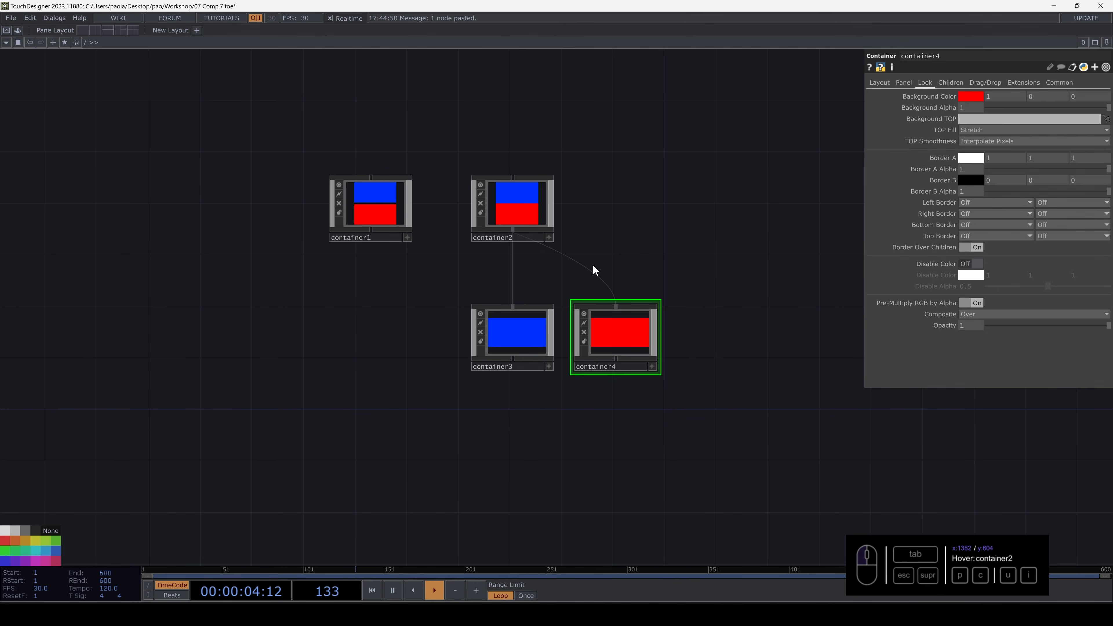
{"action": "left_click_drag", "start_coordinate": [526, 204], "coordinate": [577, 223]}
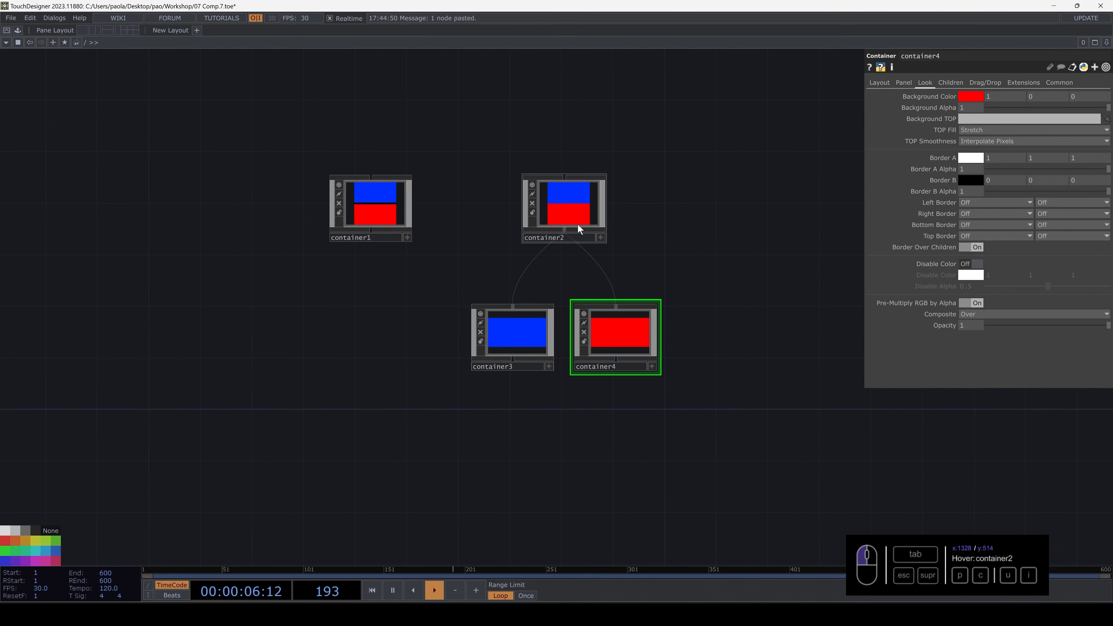
{"action": "left_click", "coordinate": [566, 202]}
{"action": "left_click_drag", "start_coordinate": [746, 296], "coordinate": [704, 301]}
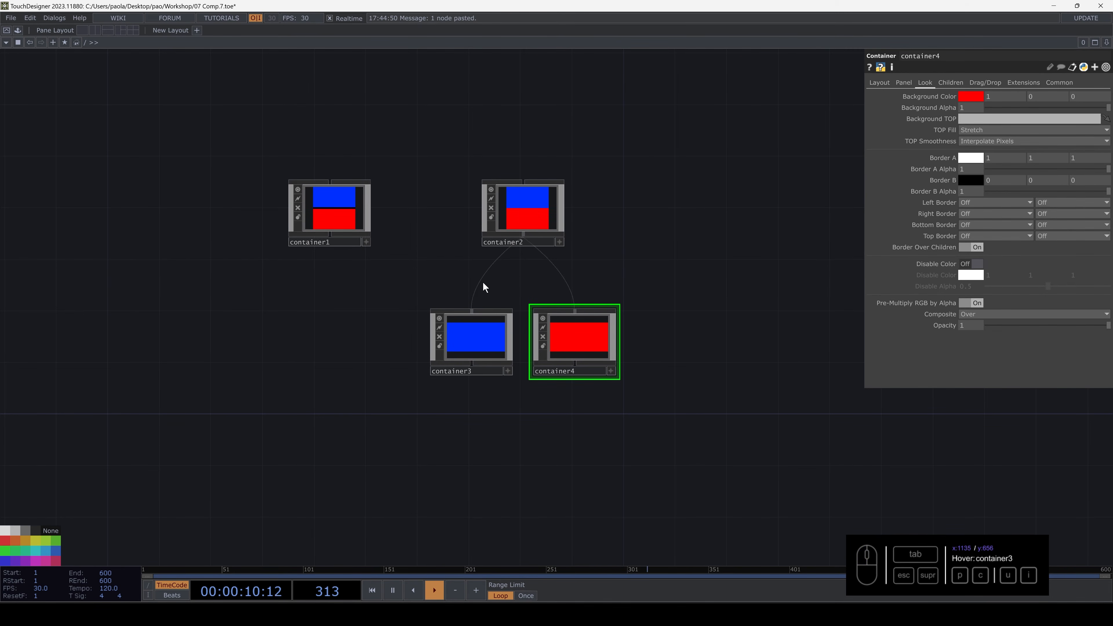
- Set the Spacing between container2's children to 30.1
{"action": "scroll", "coordinate": [487, 288], "scroll_direction": "up", "scroll_amount": 2}
{"action": "left_click", "coordinate": [526, 210]}
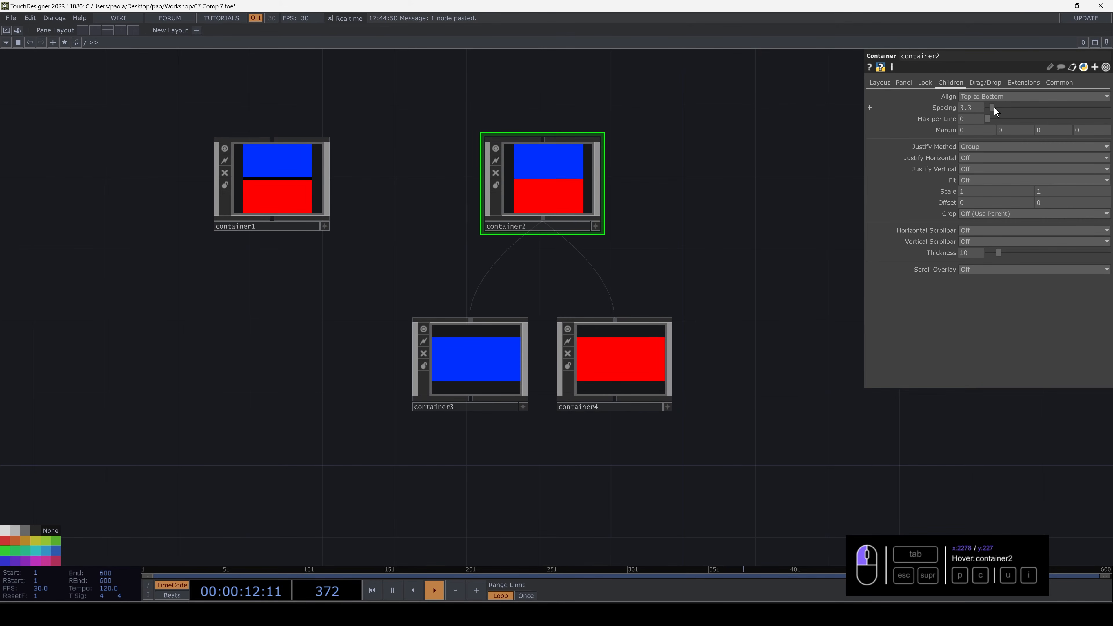
{"action": "left_click_drag", "start_coordinate": [994, 106], "coordinate": [1024, 102]}
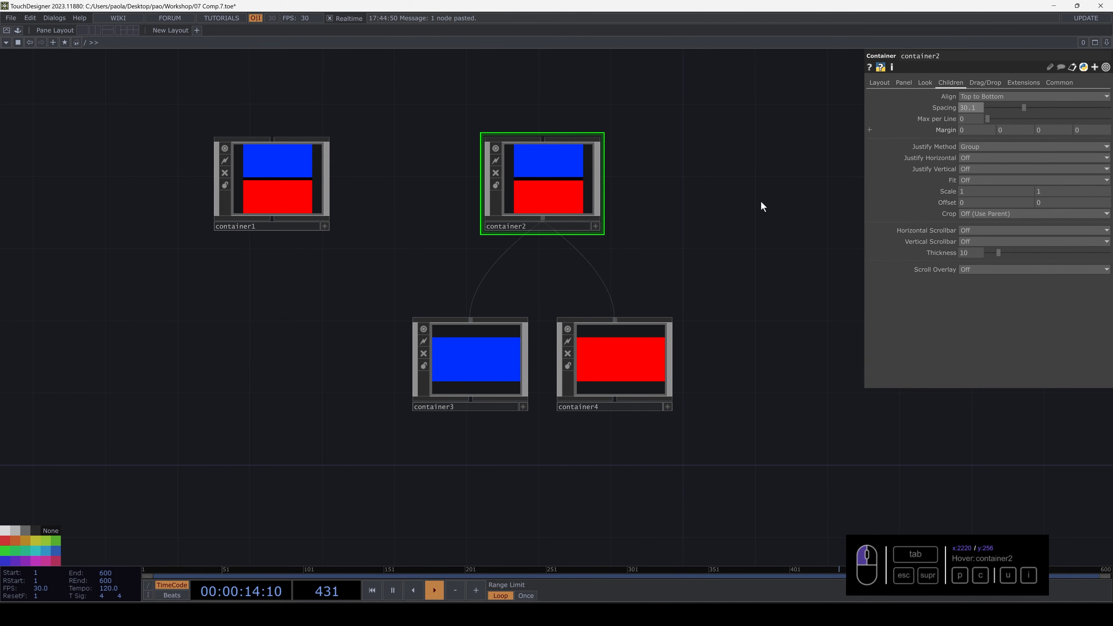
- Change the background colors to light gray (0.7) for container4 and dark gray (0.3) for container3
{"action": "mouse_move", "coordinate": [672, 247]}
{"action": "left_mouse_down"}
{"action": "mouse_move", "coordinate": [684, 239]}
{"action": "mouse_move", "coordinate": [674, 263]}
{"action": "left_mouse_up"}
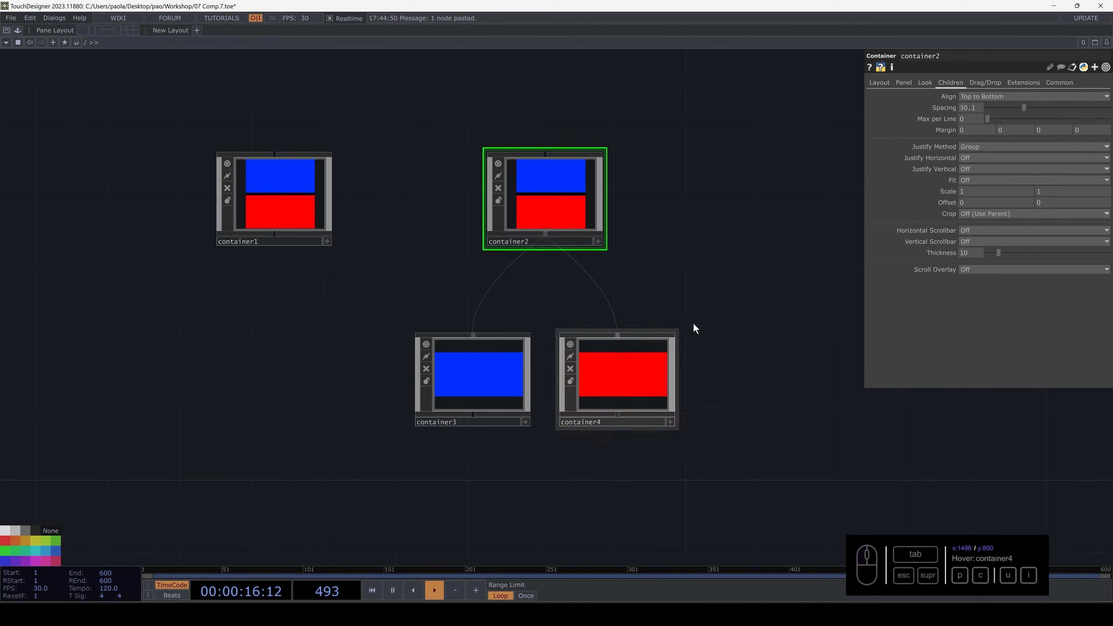
{"action": "left_click_drag", "start_coordinate": [717, 323], "coordinate": [649, 364]}
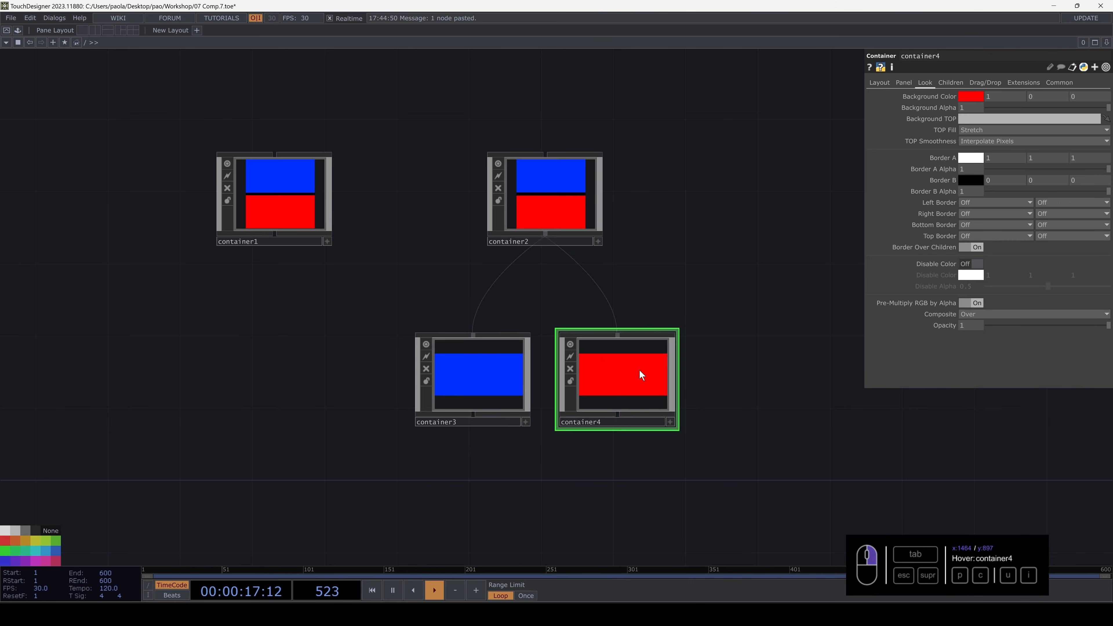
{"action": "left_click", "coordinate": [971, 96]}
{"action": "left_click", "coordinate": [1042, 130]}
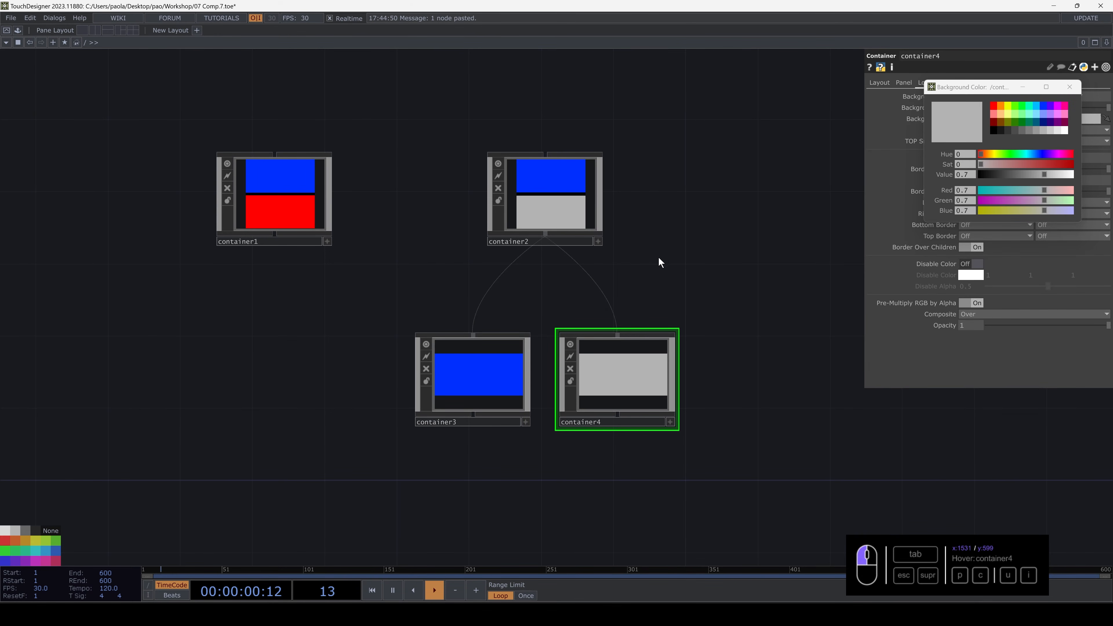
{"action": "left_click", "coordinate": [484, 378]}
{"action": "left_click", "coordinate": [1015, 128]}
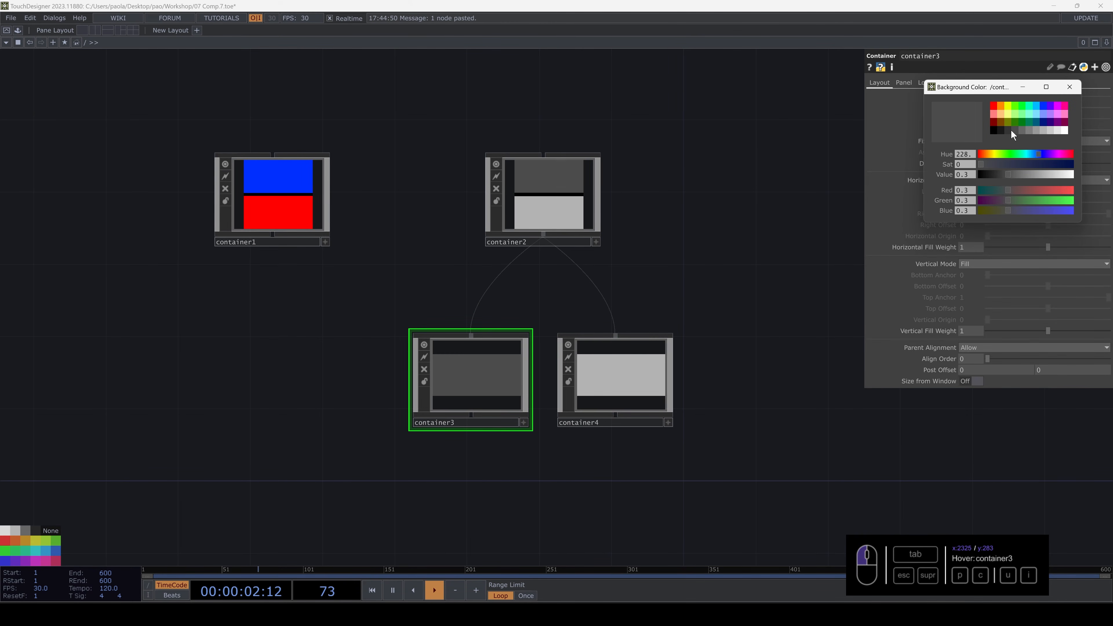
{"action": "left_click", "coordinate": [1070, 86]}
- Look inside container3's empty network and return to the root level
{"action": "left_click_drag", "start_coordinate": [678, 250], "coordinate": [700, 216]}
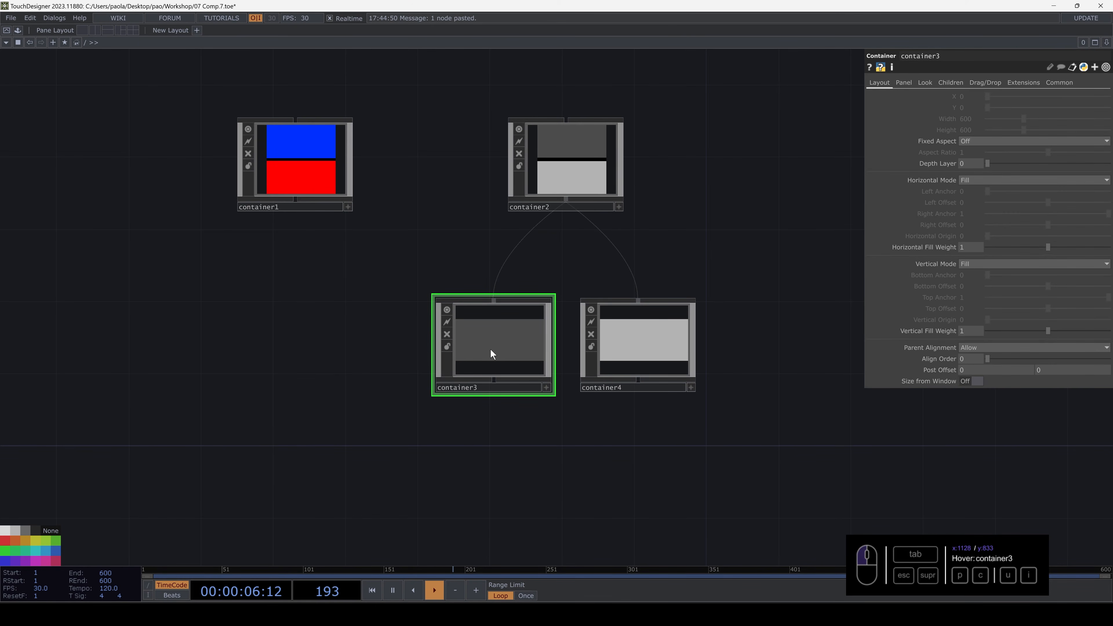
{"action": "key", "text": "i"}
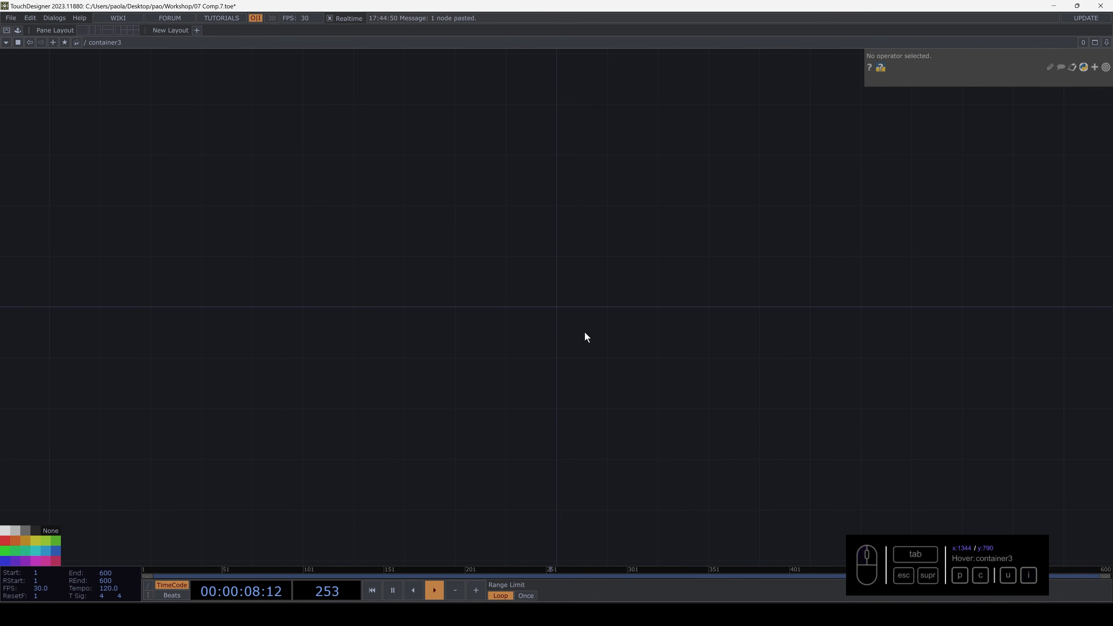
{"action": "key", "text": "u"}
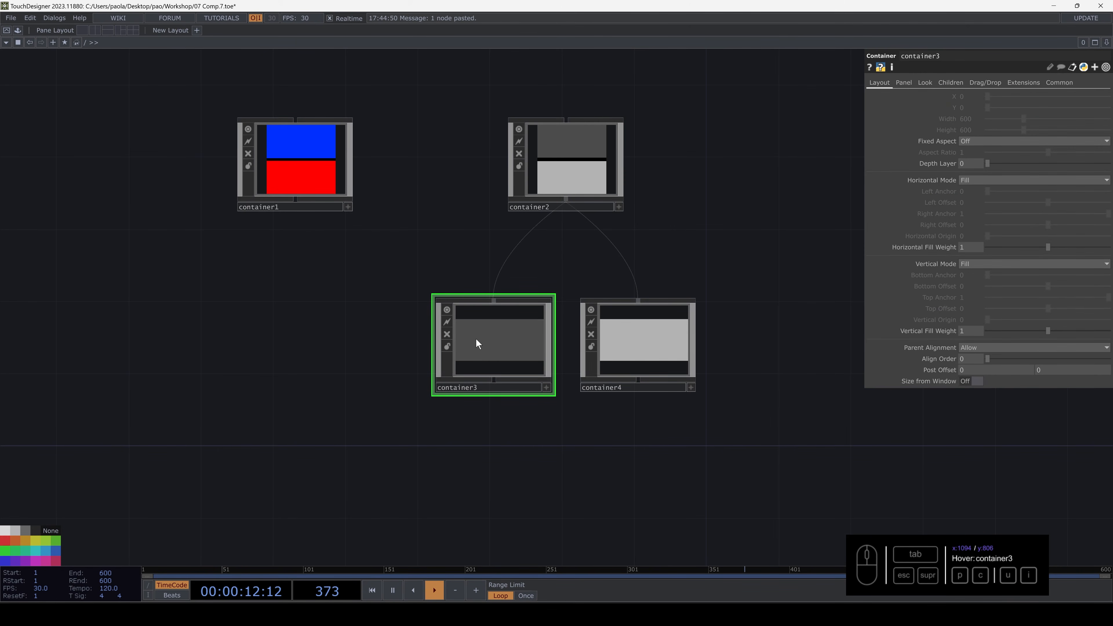
- Split the workspace into two side-by-side panes
{"action": "left_click", "coordinate": [94, 33]}
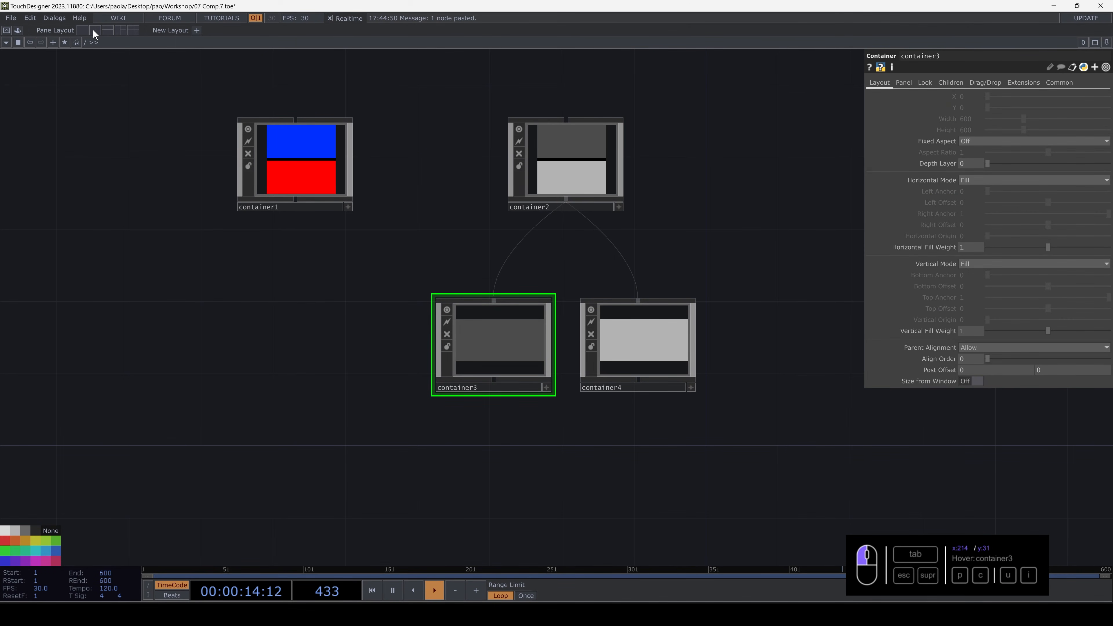
{"action": "key", "text": "p"}
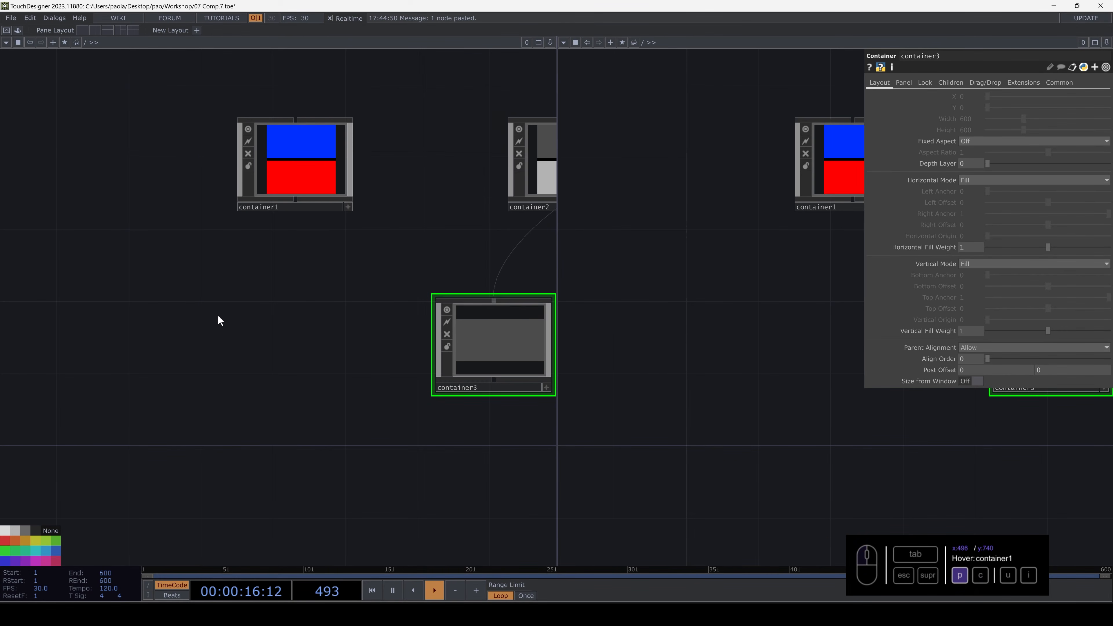
- Open the project1 network in one pane, bring its out1 into view and narrow that pane
{"action": "scroll", "coordinate": [219, 316], "scroll_direction": "up", "scroll_amount": 4}
{"action": "scroll", "coordinate": [214, 314], "scroll_direction": "down", "scroll_amount": 9}
{"action": "left_click_drag", "start_coordinate": [17, 307], "coordinate": [243, 305]}
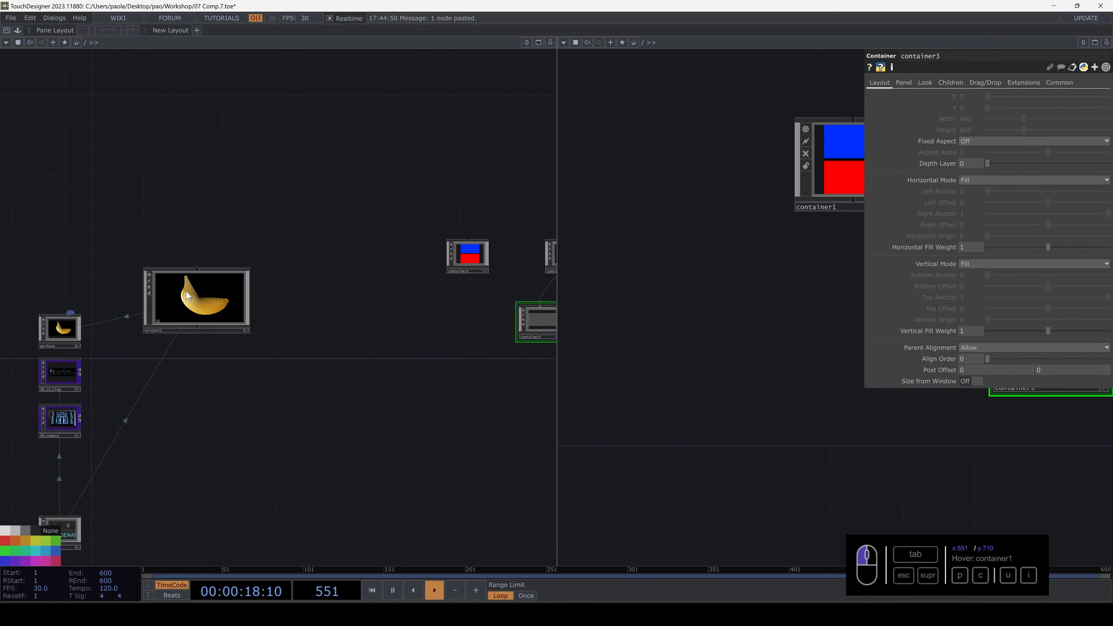
{"action": "left_click", "coordinate": [186, 295]}
{"action": "key", "text": "i"}
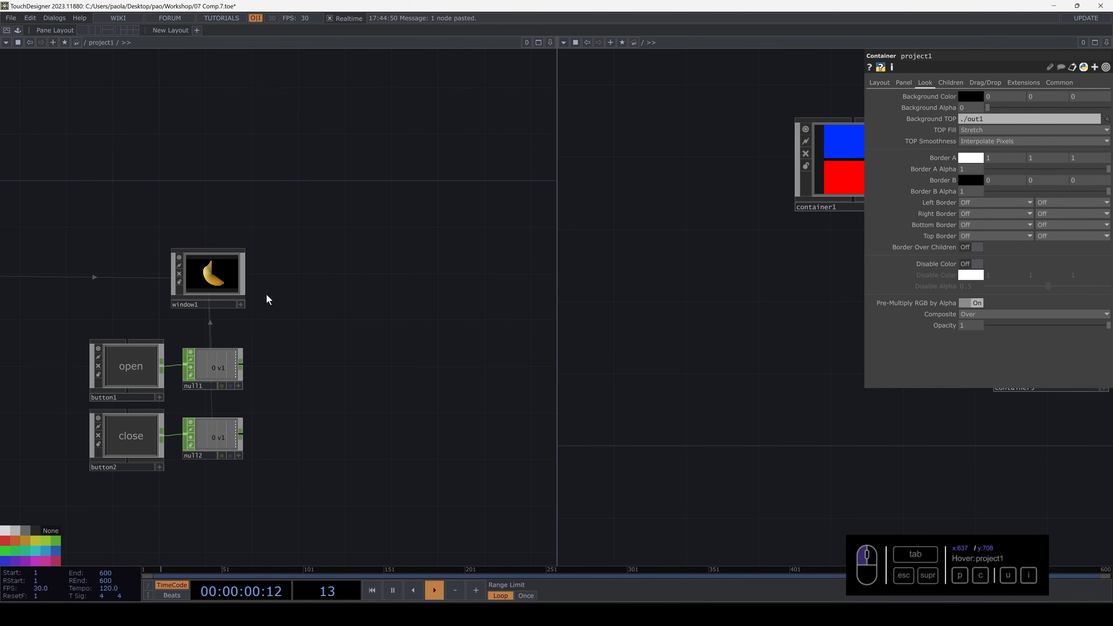
{"action": "left_click_drag", "start_coordinate": [170, 234], "coordinate": [265, 250]}
{"action": "left_click_drag", "start_coordinate": [192, 381], "coordinate": [116, 381]}
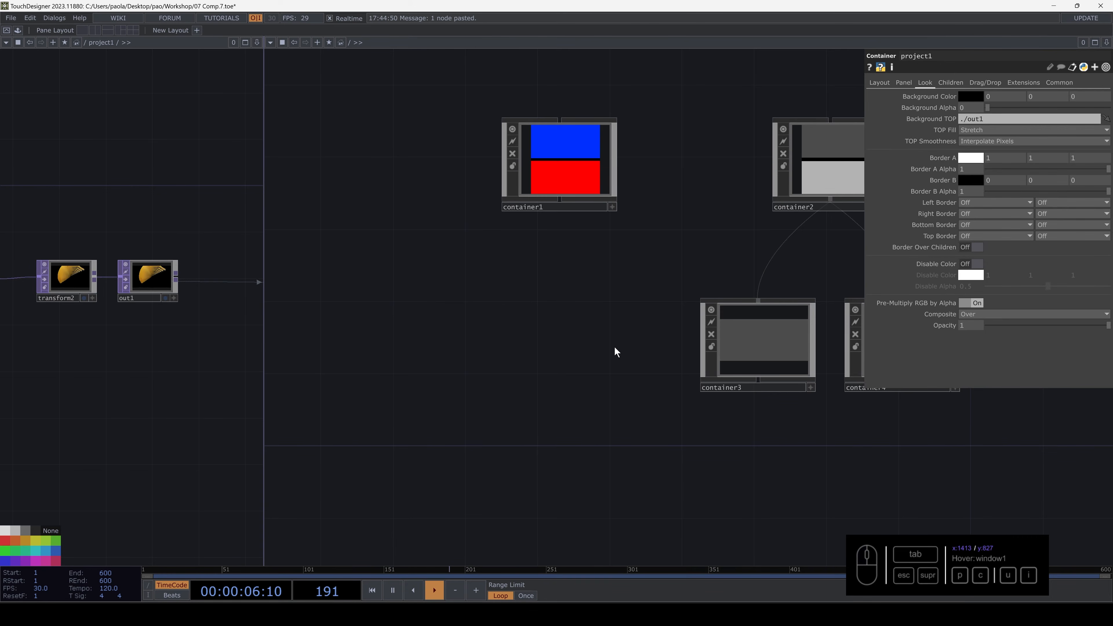
- Add an OP Viewer inside container3 and set its Operator Viewer to project1's out1
{"action": "left_click_drag", "start_coordinate": [615, 347], "coordinate": [353, 333]}
{"action": "left_click", "coordinate": [506, 335]}
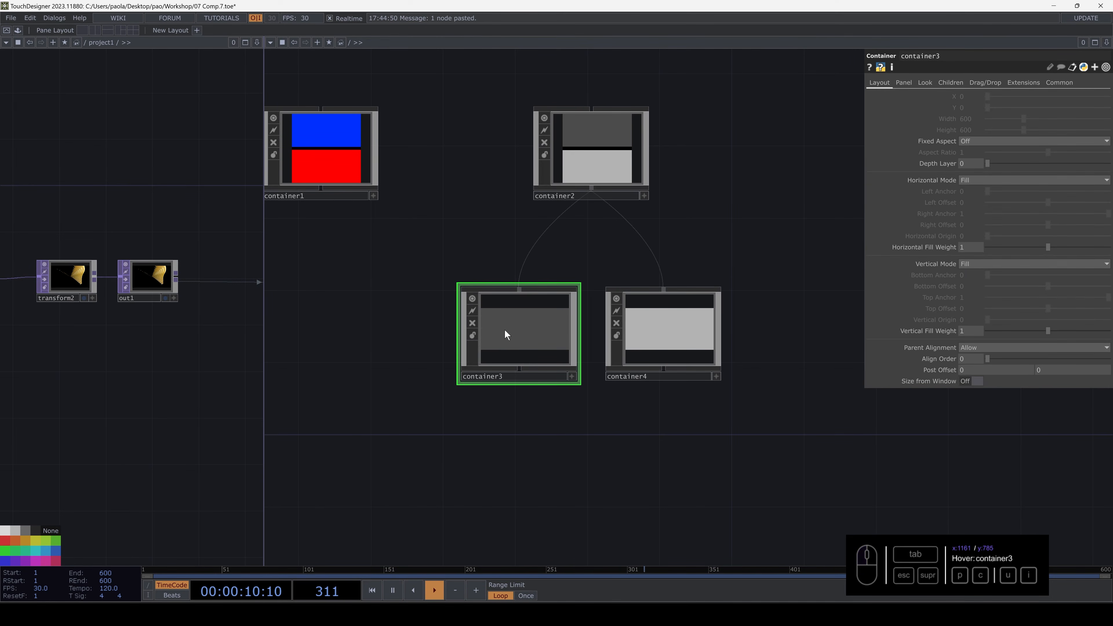
{"action": "key", "text": "i"}
{"action": "key", "text": "Tab"}
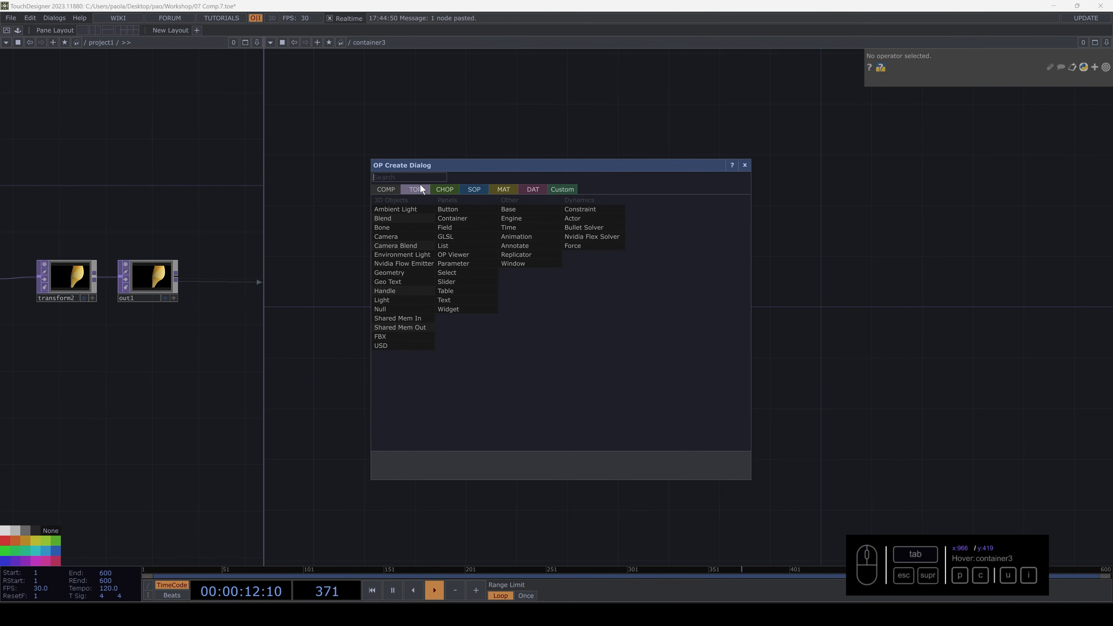
{"action": "left_click", "coordinate": [416, 189]}
{"action": "key", "text": "Escape"}
{"action": "key", "text": "Tab"}
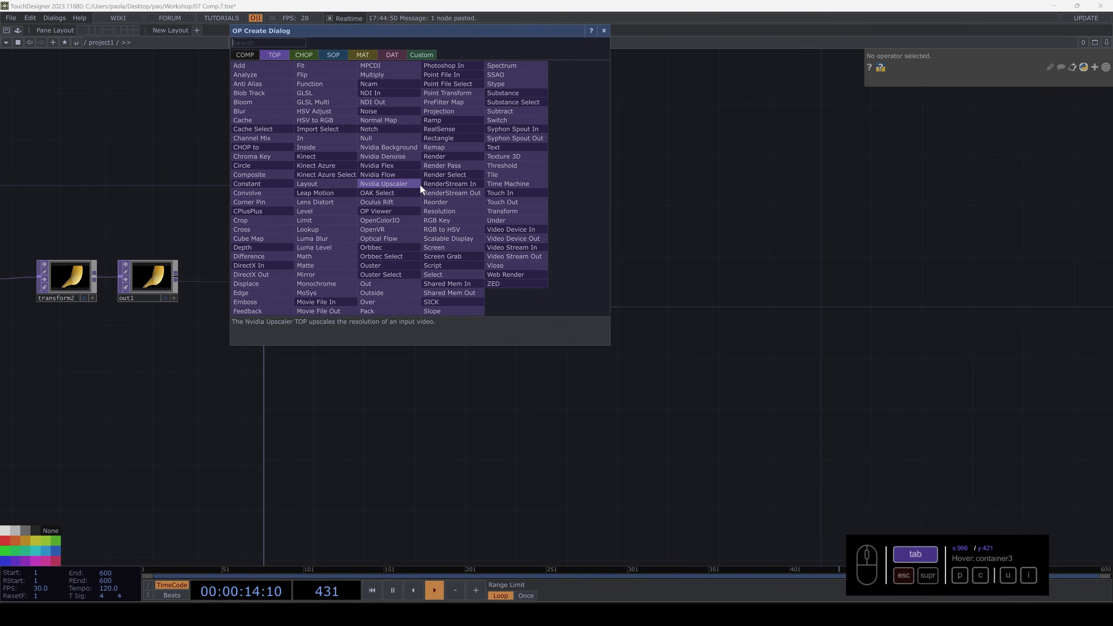
{"action": "left_click", "coordinate": [249, 53]}
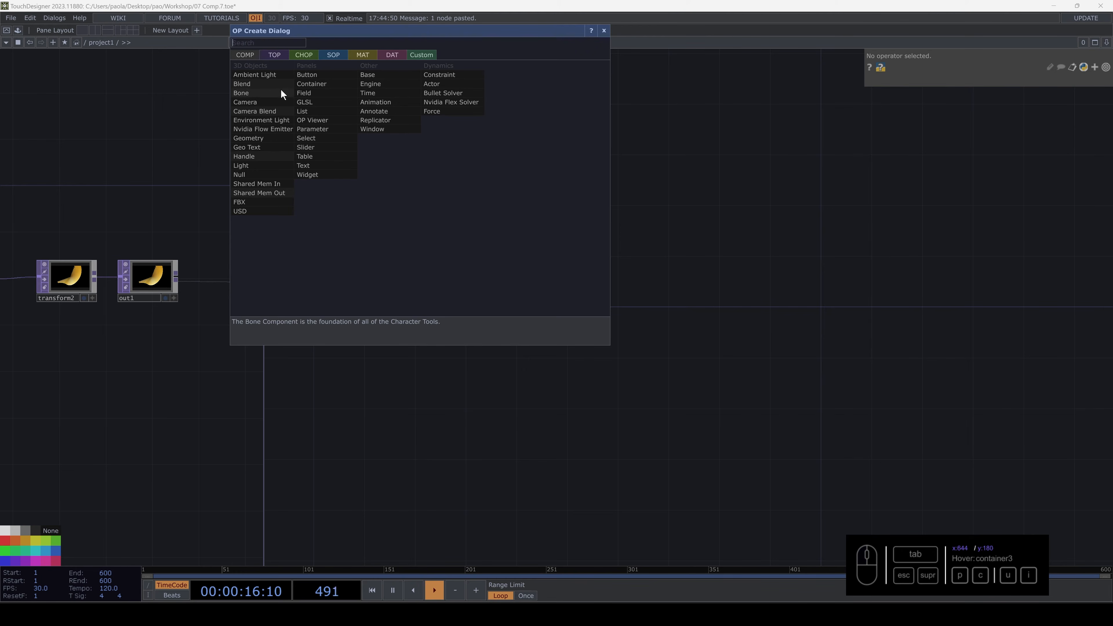
{"action": "left_click", "coordinate": [324, 122]}
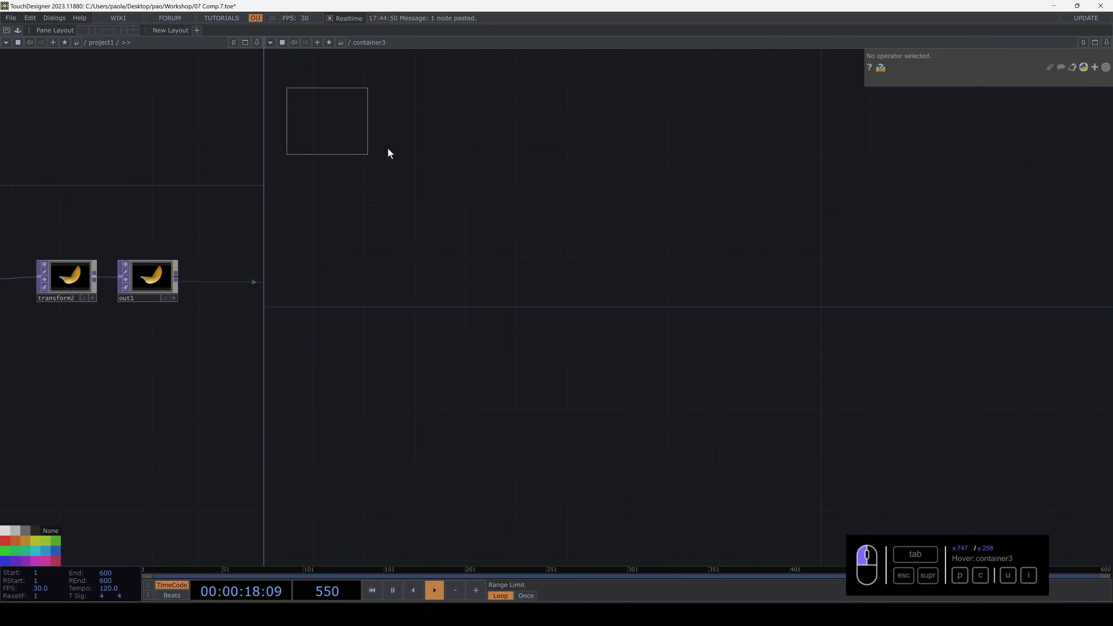
{"action": "left_click", "coordinate": [643, 276]}
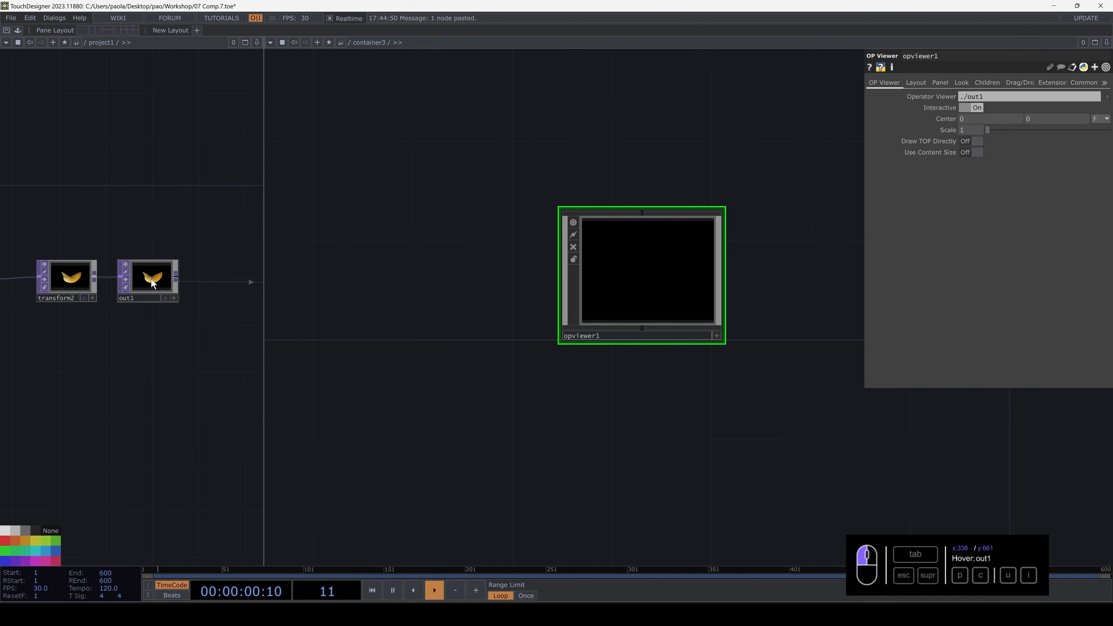
{"action": "left_click_drag", "start_coordinate": [168, 280], "coordinate": [988, 98]}
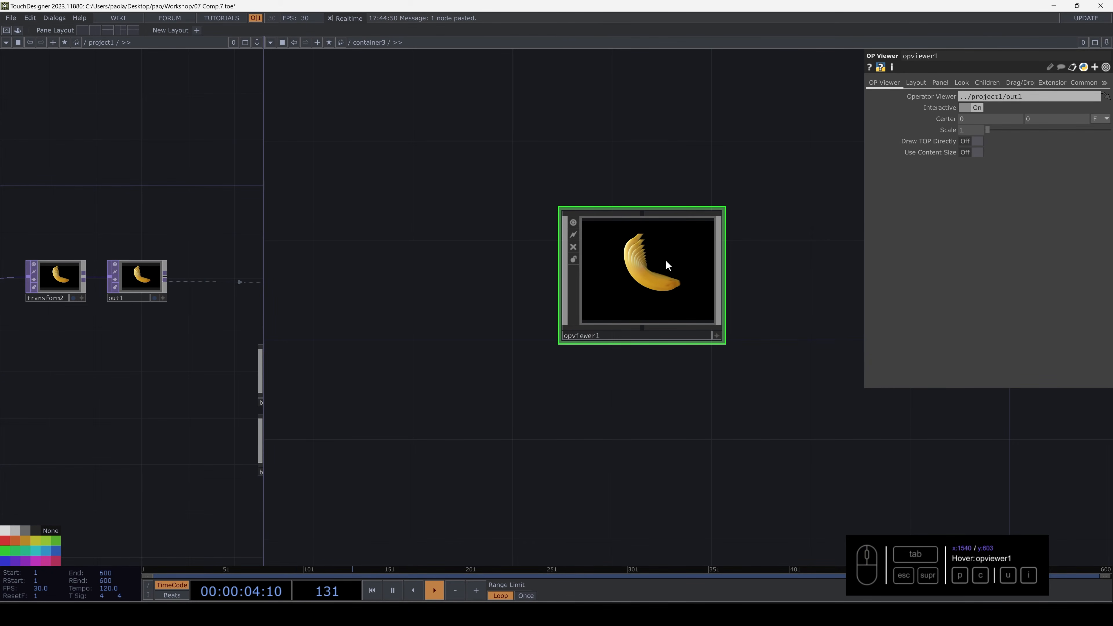
{"action": "key", "text": "u"}
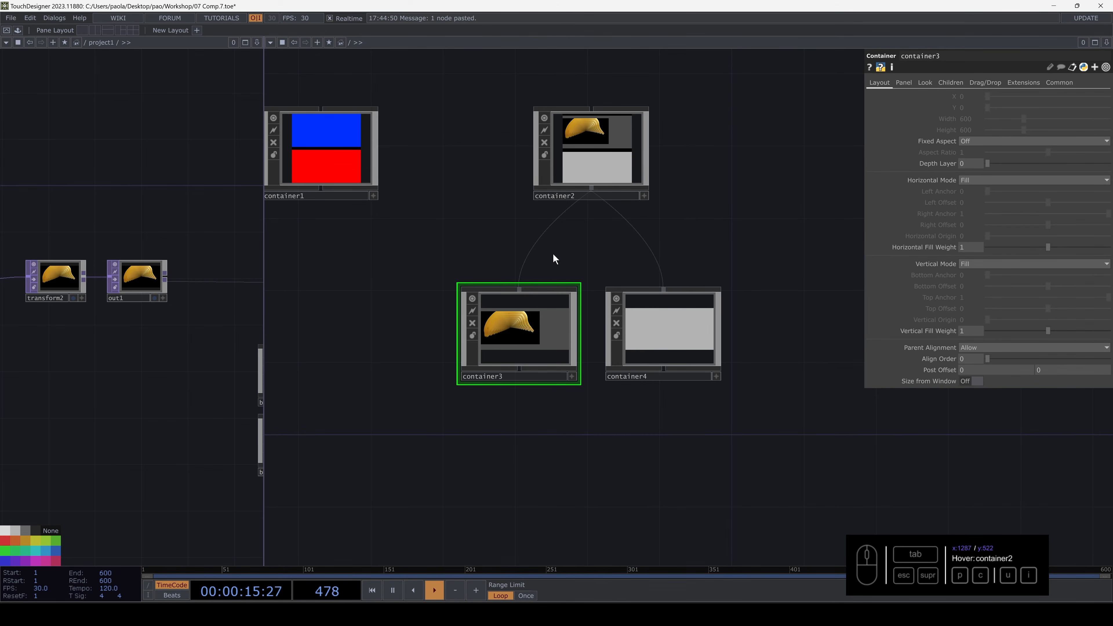
- Set the Horizontal Mode and Vertical Mode of container3's OP Viewer to Fill and return to the root level
{"action": "left_click", "coordinate": [530, 332]}
{"action": "key", "text": "i"}
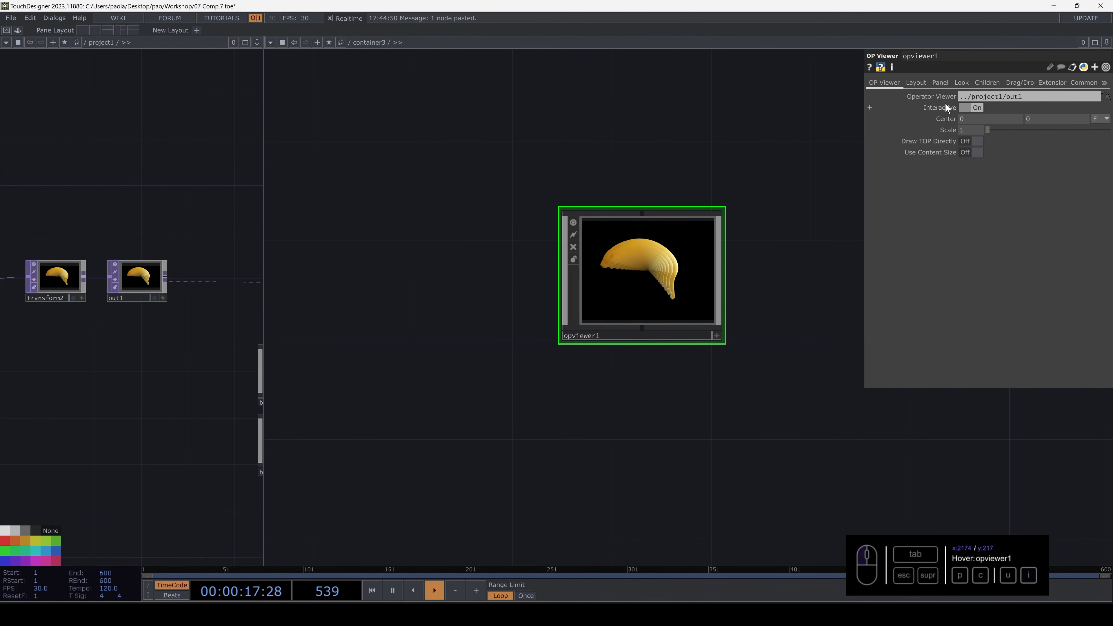
{"action": "left_click", "coordinate": [920, 83]}
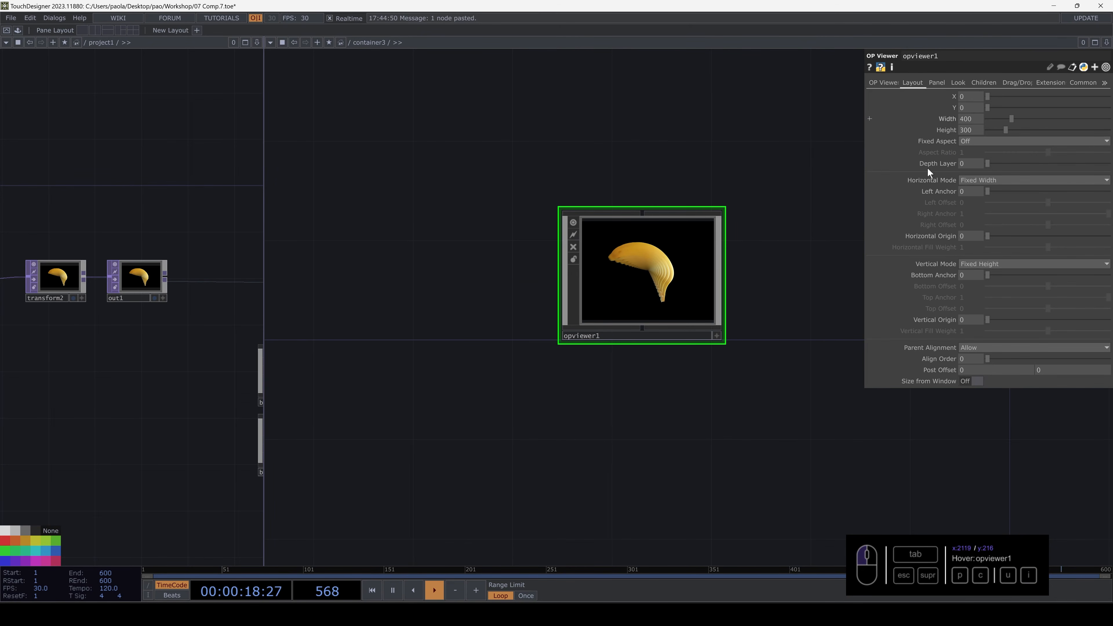
{"action": "left_click", "coordinate": [984, 181]}
{"action": "left_click", "coordinate": [978, 208]}
{"action": "left_click", "coordinate": [996, 264]}
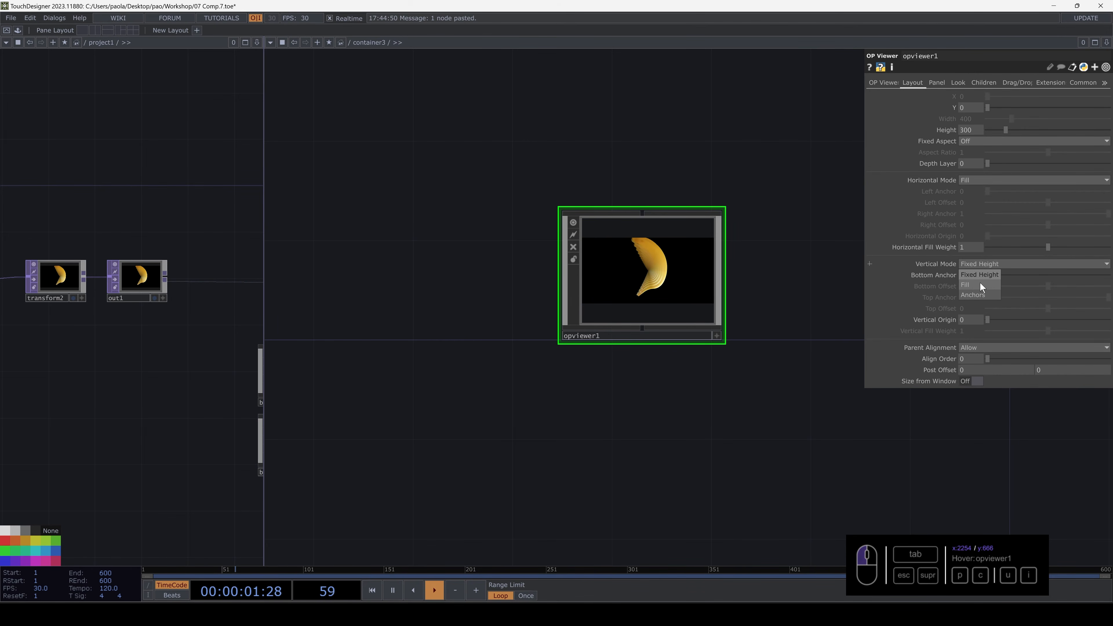
{"action": "left_click", "coordinate": [980, 282]}
{"action": "key", "text": "u"}
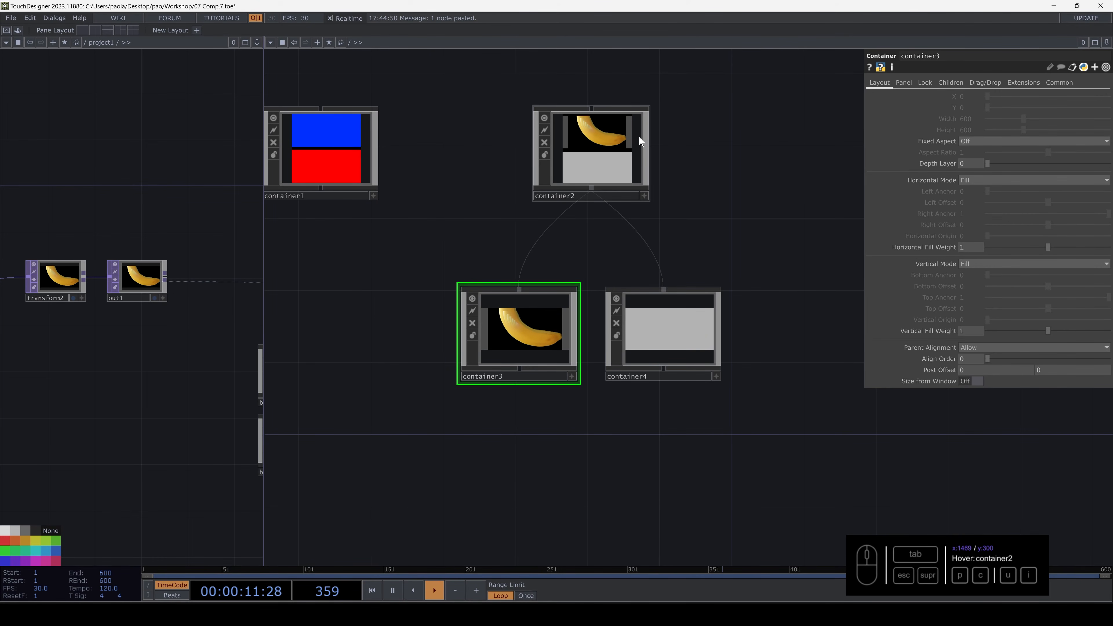
- Enter container4's empty network and check the custom parameters of the effect Base in project1
{"action": "left_click_drag", "start_coordinate": [654, 273], "coordinate": [623, 278]}
{"action": "left_click", "coordinate": [624, 328]}
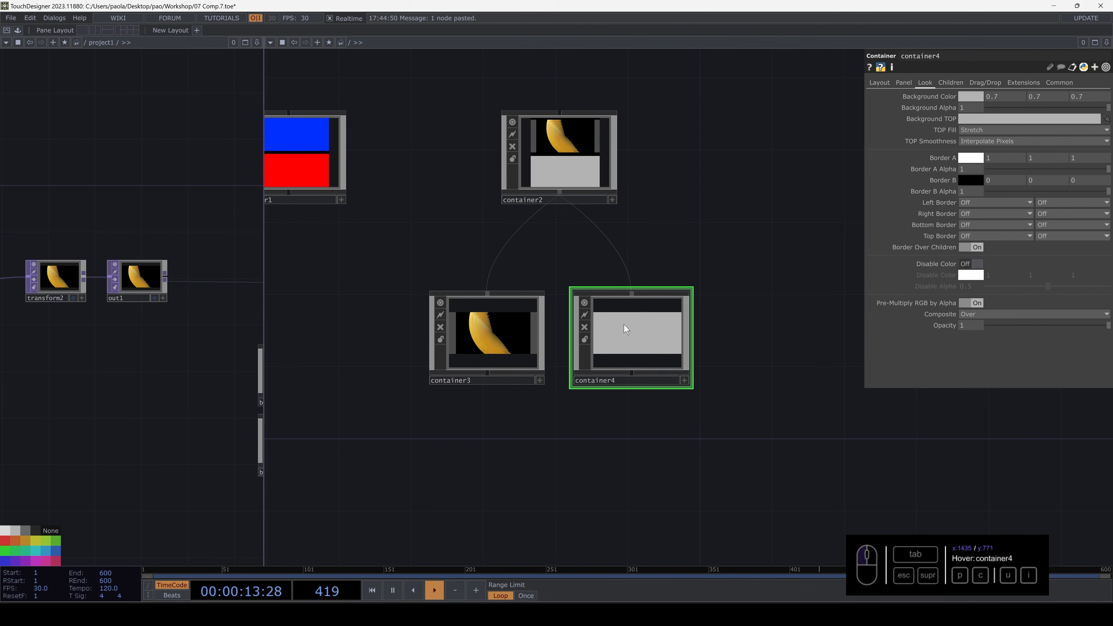
{"action": "key", "text": "i"}
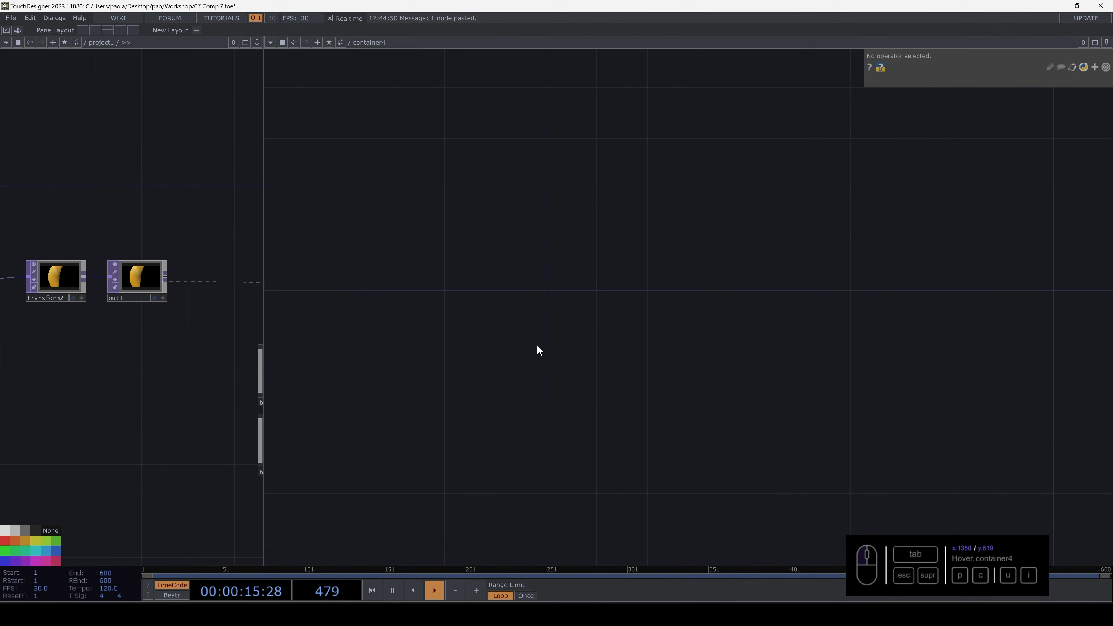
{"action": "left_click_drag", "start_coordinate": [42, 349], "coordinate": [239, 346]}
{"action": "left_click", "coordinate": [162, 281]}
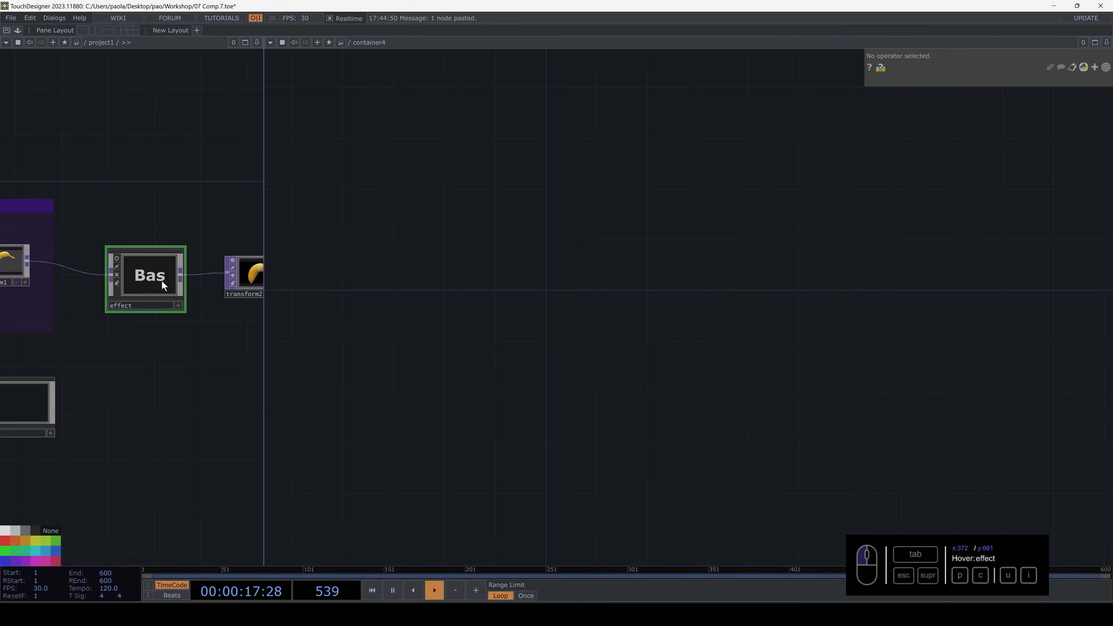
{"action": "key", "text": "p"}
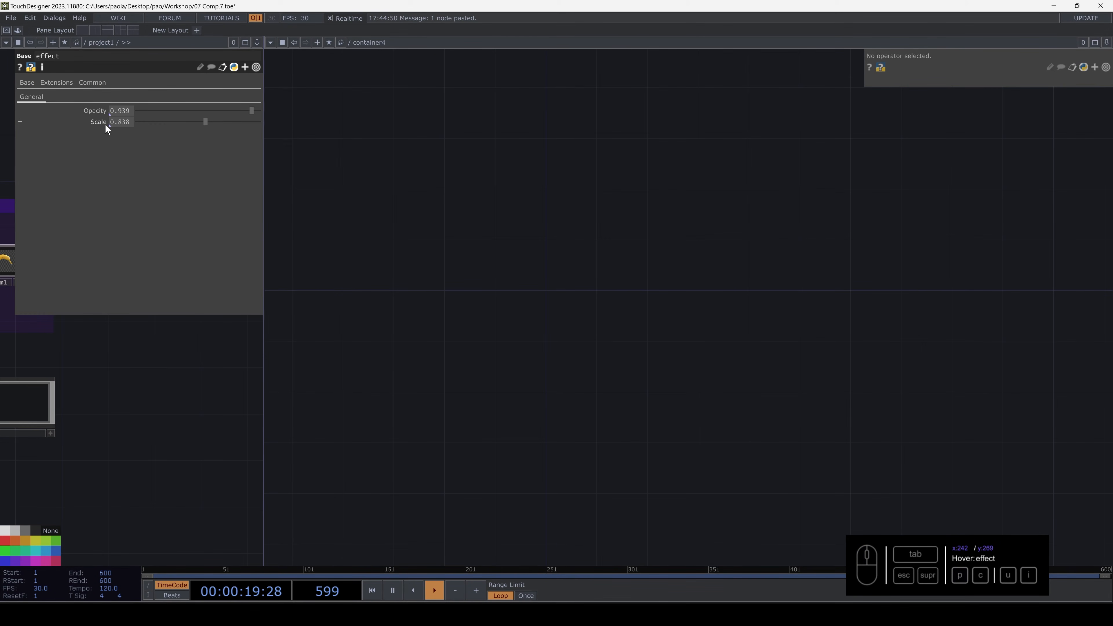
{"action": "key", "text": "p"}
- Add a Slider COMP inside container4 and paste a copy of it below
{"action": "key", "text": "Tab"}
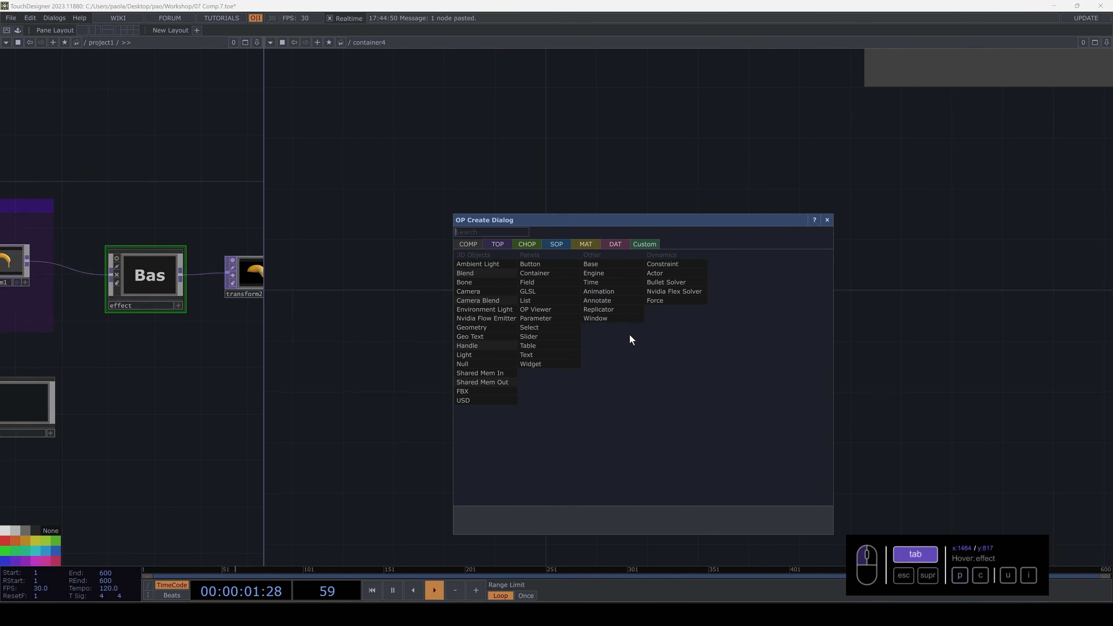
{"action": "left_click", "coordinate": [539, 338]}
{"action": "left_click", "coordinate": [614, 307]}
{"action": "scroll", "coordinate": [625, 318], "scroll_direction": "up", "scroll_amount": 2}
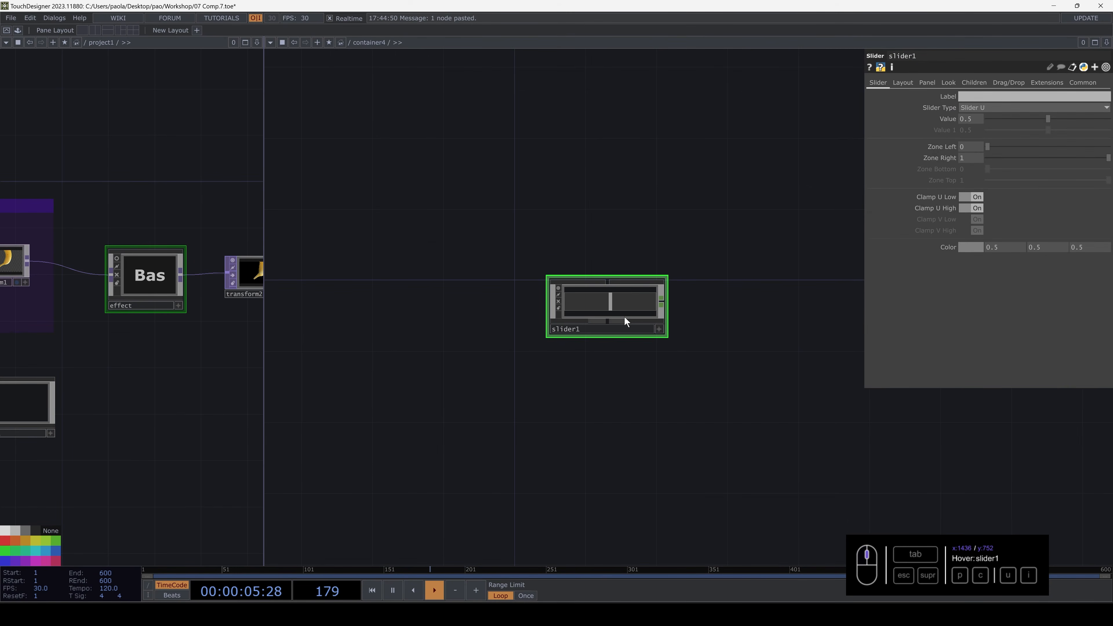
{"action": "key", "text": "ctrl+c"}
{"action": "key", "text": "ctrl+v"}
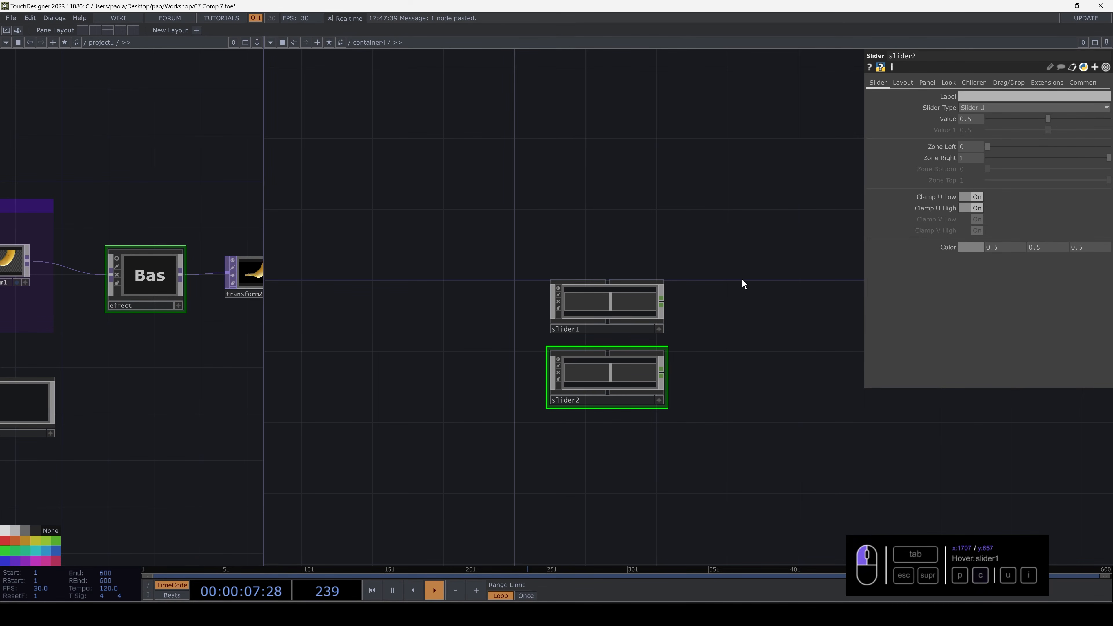
- Set the Horizontal Mode and Vertical Mode of both sliders to Fill
{"action": "left_click_drag", "start_coordinate": [738, 263], "coordinate": [549, 411]}
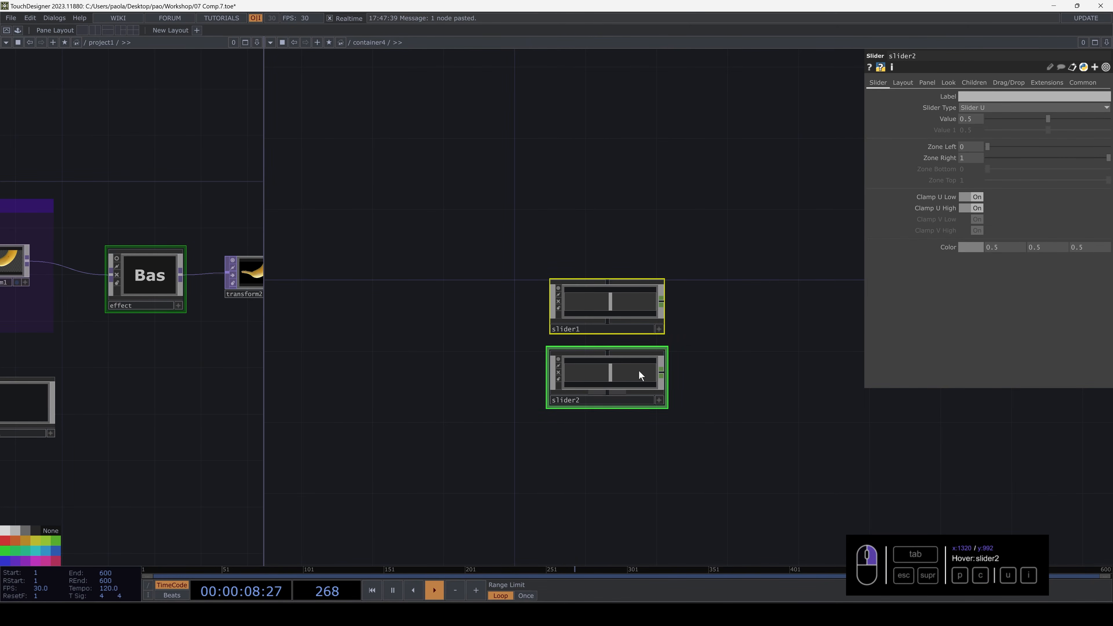
{"action": "left_click", "coordinate": [903, 82]}
{"action": "left_click", "coordinate": [987, 180]}
{"action": "left_click", "coordinate": [981, 201]}
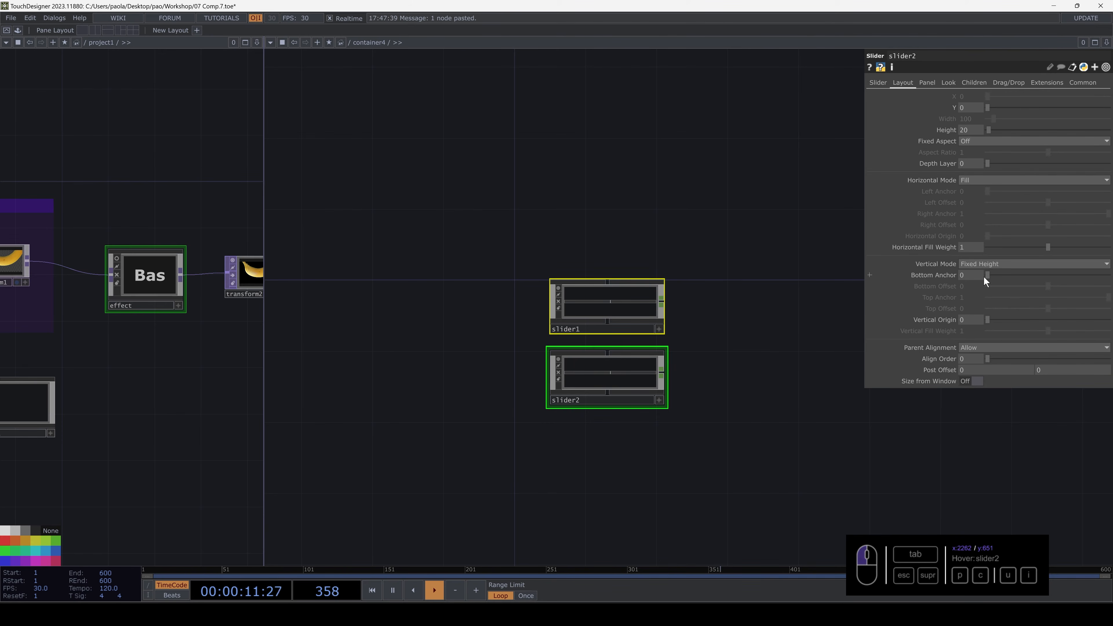
{"action": "left_click", "coordinate": [981, 265]}
{"action": "left_click", "coordinate": [966, 285]}
{"action": "left_click", "coordinate": [752, 326]}
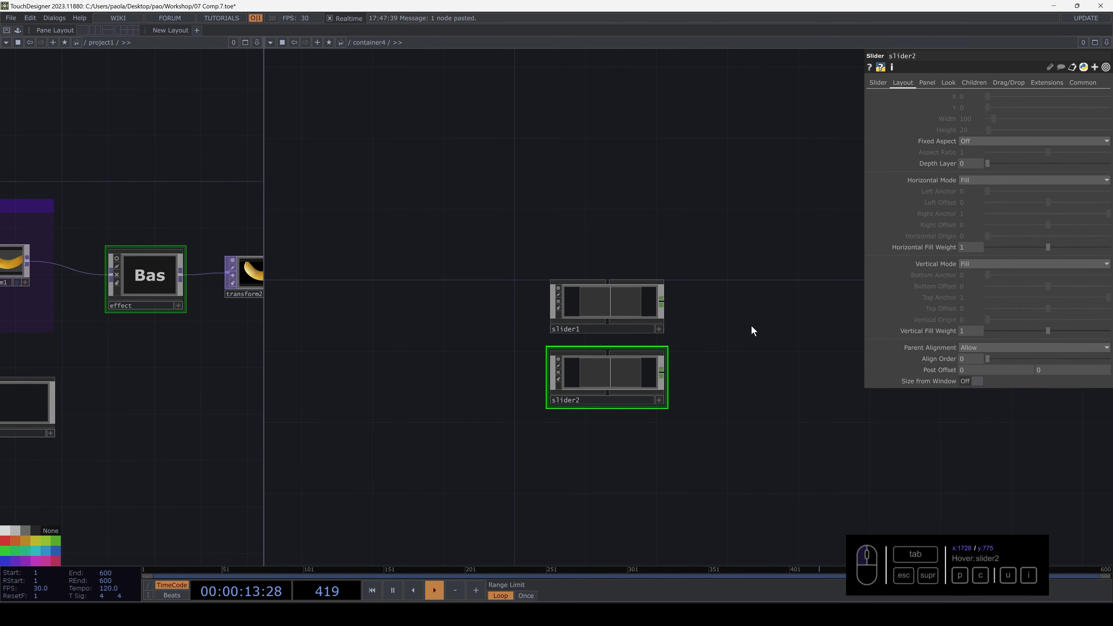
- Align container4's children Top to Bottom with a Spacing of 23
{"action": "key", "text": "u"}
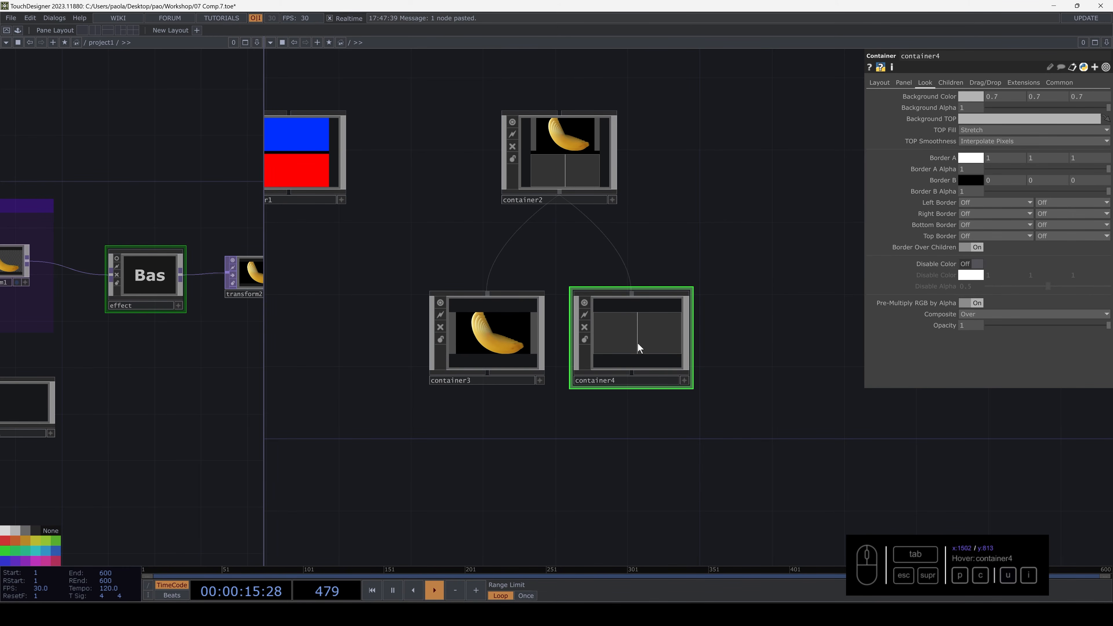
{"action": "left_click", "coordinate": [950, 83]}
{"action": "left_click", "coordinate": [983, 96]}
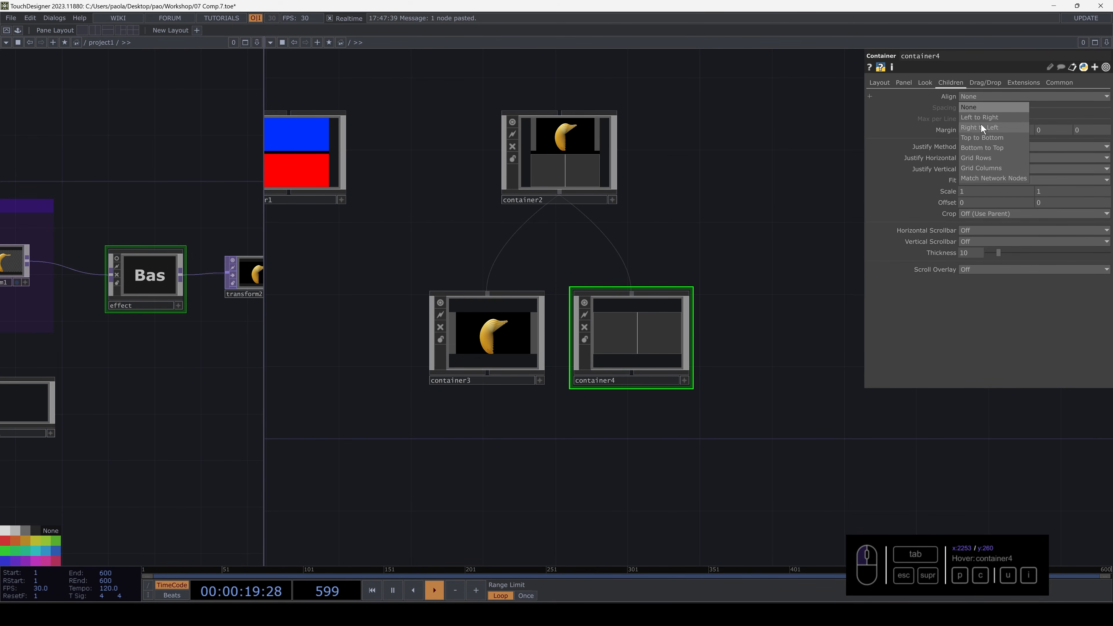
{"action": "left_click", "coordinate": [981, 138]}
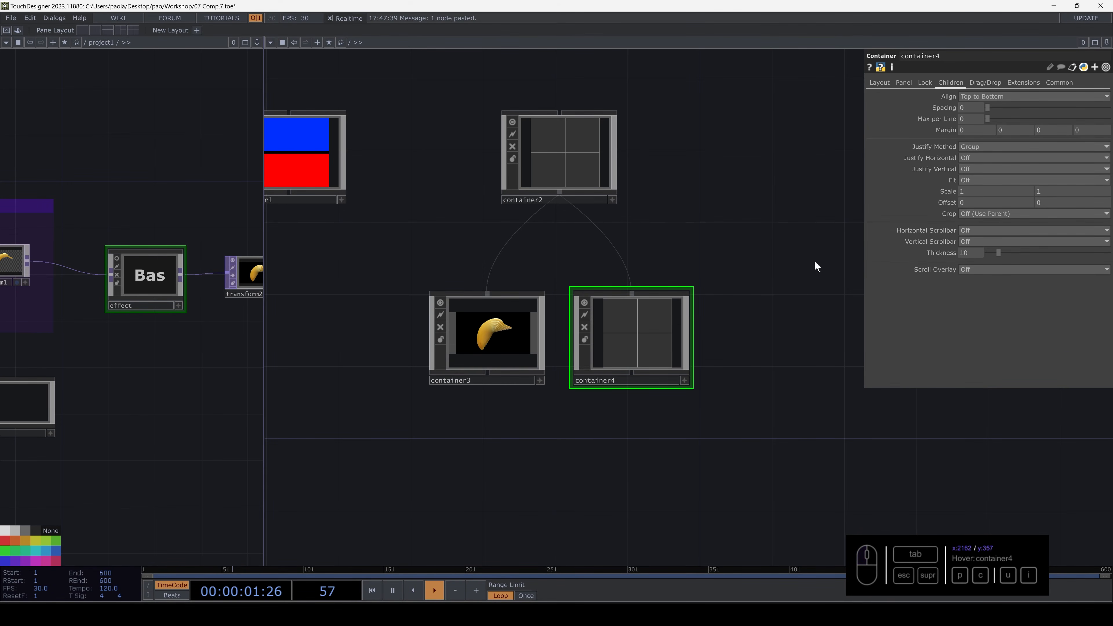
{"action": "scroll", "coordinate": [625, 355], "scroll_direction": "up", "scroll_amount": 4}
{"action": "scroll", "coordinate": [624, 354], "scroll_direction": "down", "scroll_amount": 4}
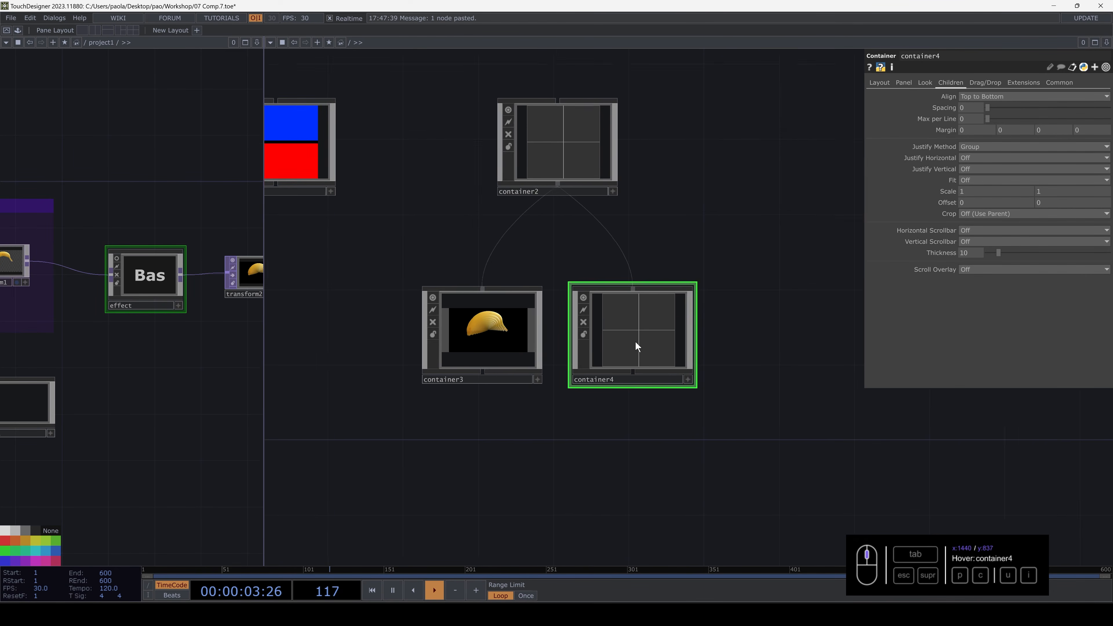
{"action": "left_click_drag", "start_coordinate": [992, 107], "coordinate": [1027, 108]}
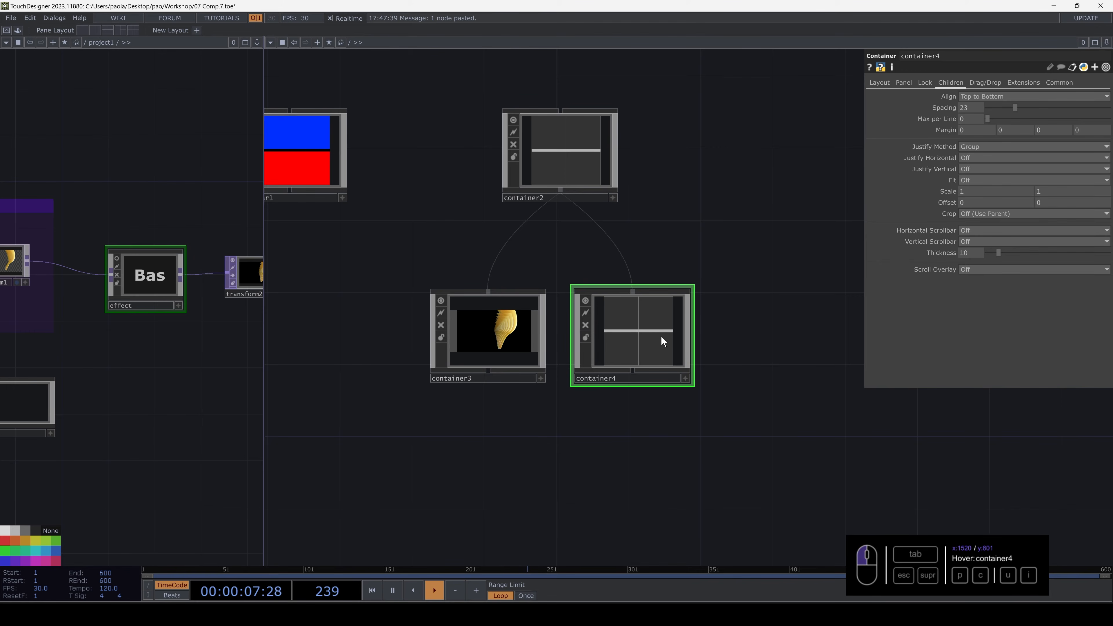
- Check the sliders inside container4 and from the root level, and show the effect Base's parameters beside the sliders
{"action": "key", "text": "i"}
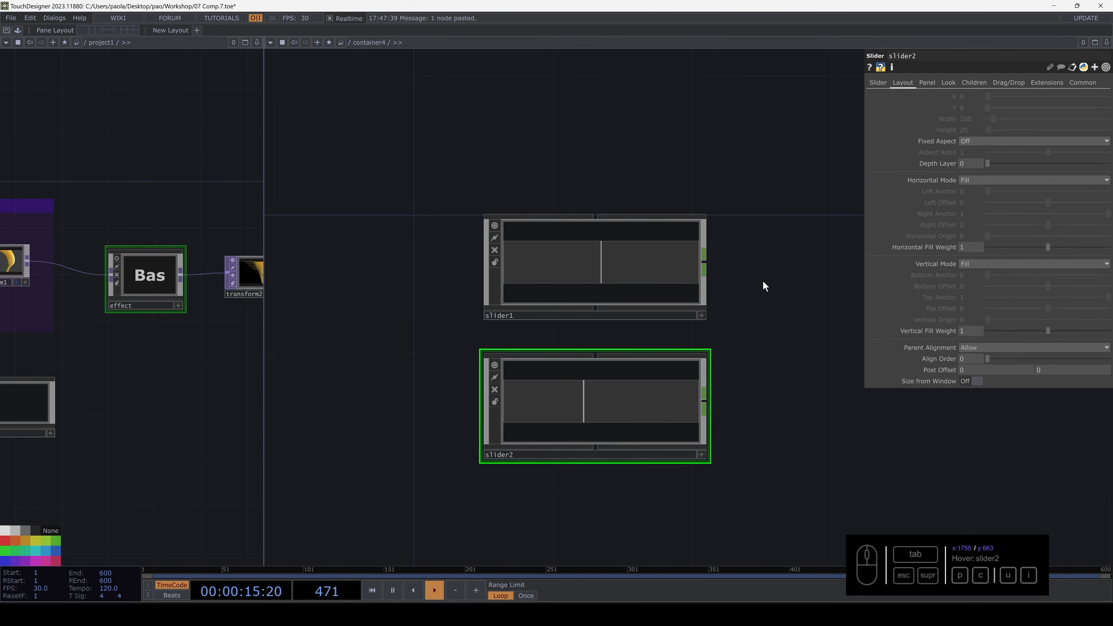
{"action": "key", "text": "u"}
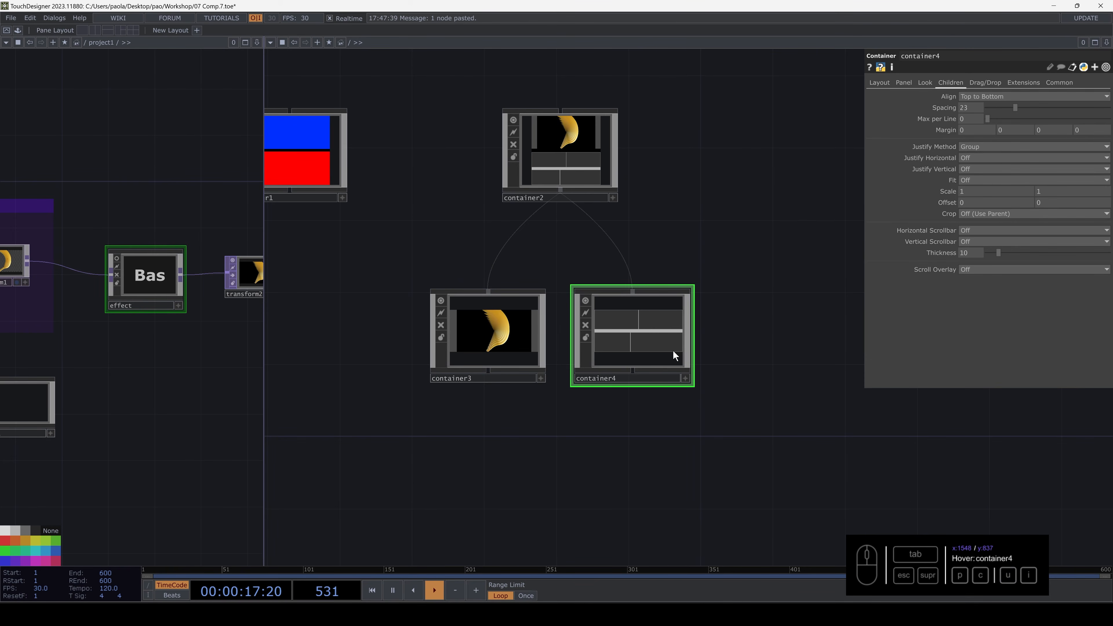
{"action": "key", "text": "i"}
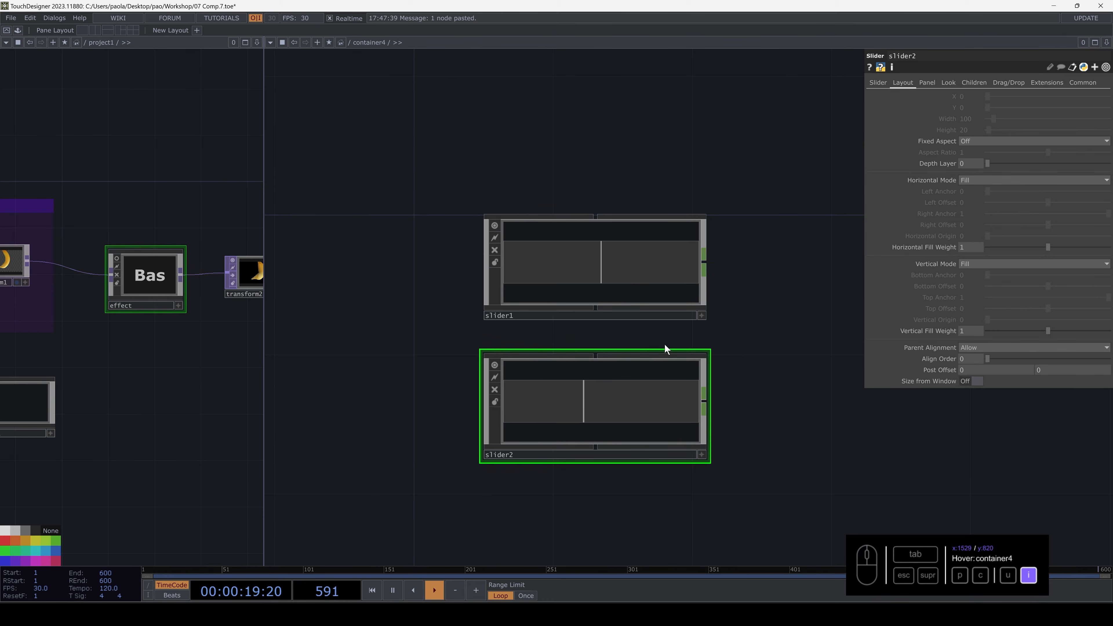
{"action": "middle_click_drag", "start_coordinate": [150, 278], "coordinate": [175, 260]}
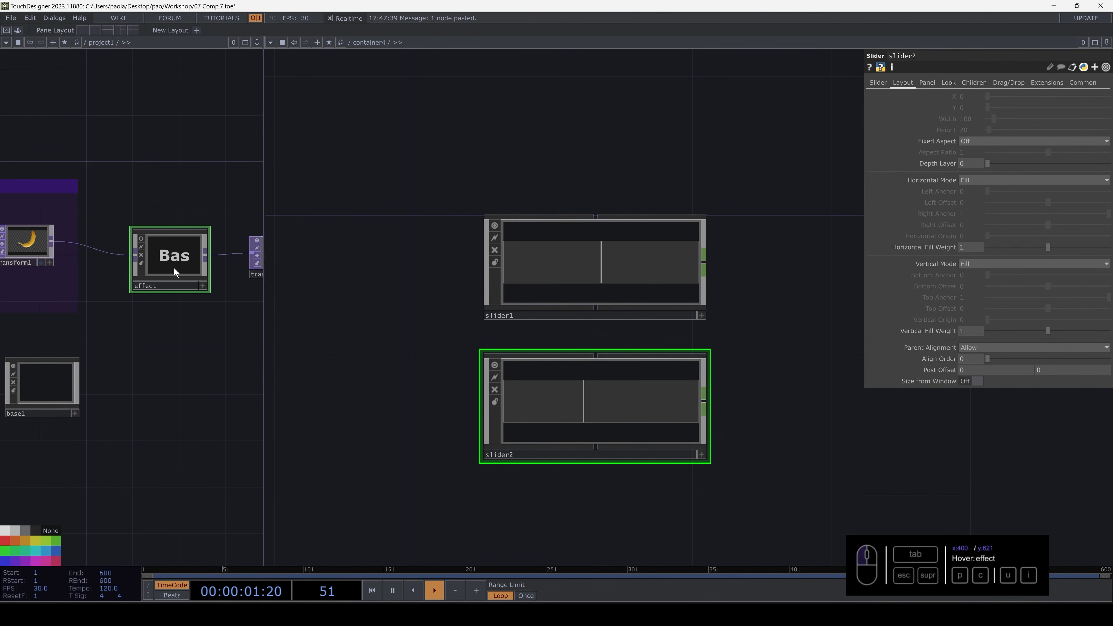
{"action": "key", "text": "p"}
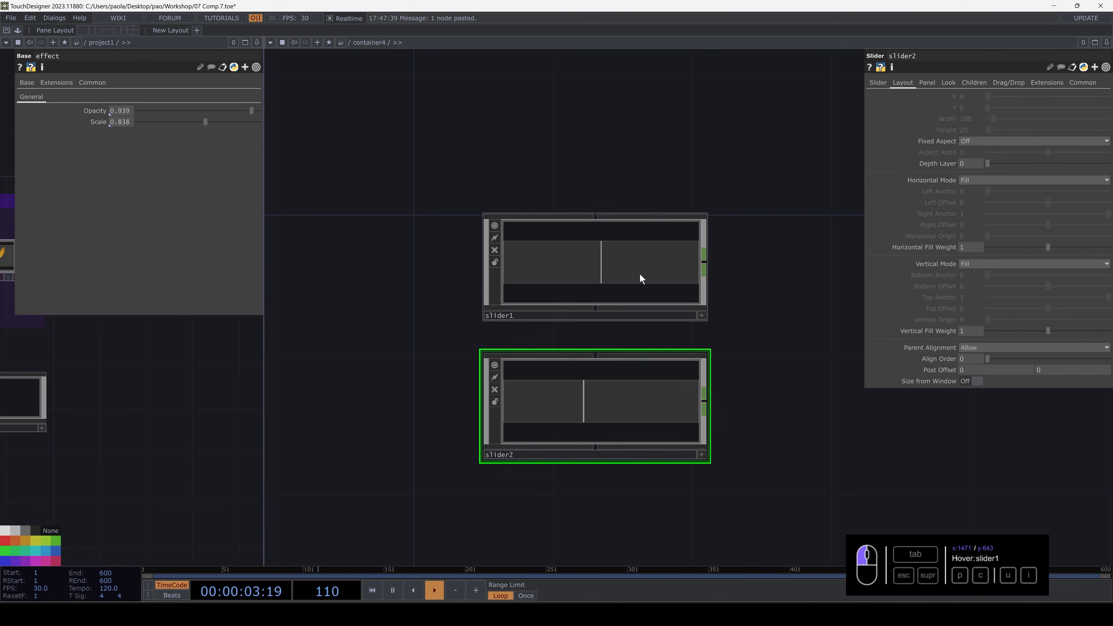
- Paste slider1's Value into the effect Base's Opacity parameter as a plain value
{"action": "left_click", "coordinate": [639, 279]}
{"action": "left_click", "coordinate": [879, 83]}
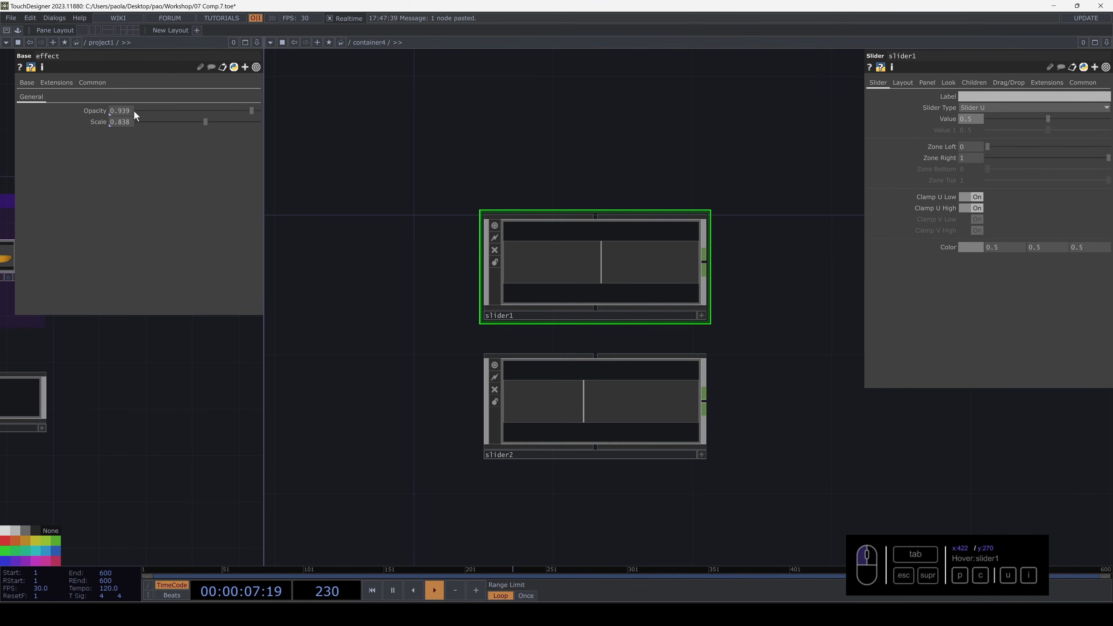
{"action": "right_click", "coordinate": [120, 107]}
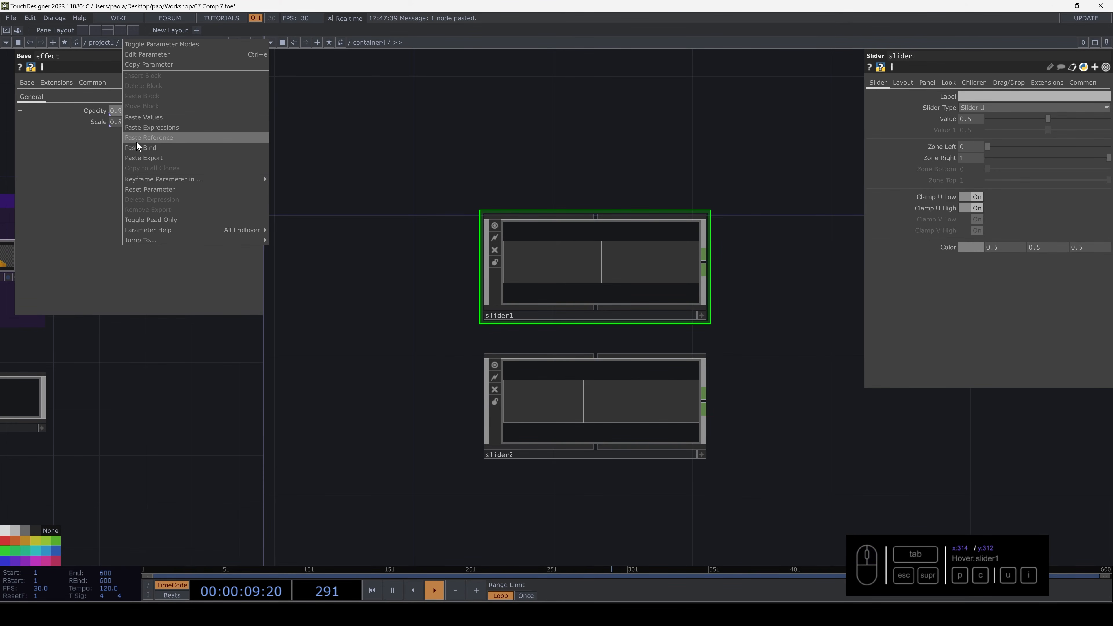
{"action": "left_click", "coordinate": [169, 117]}
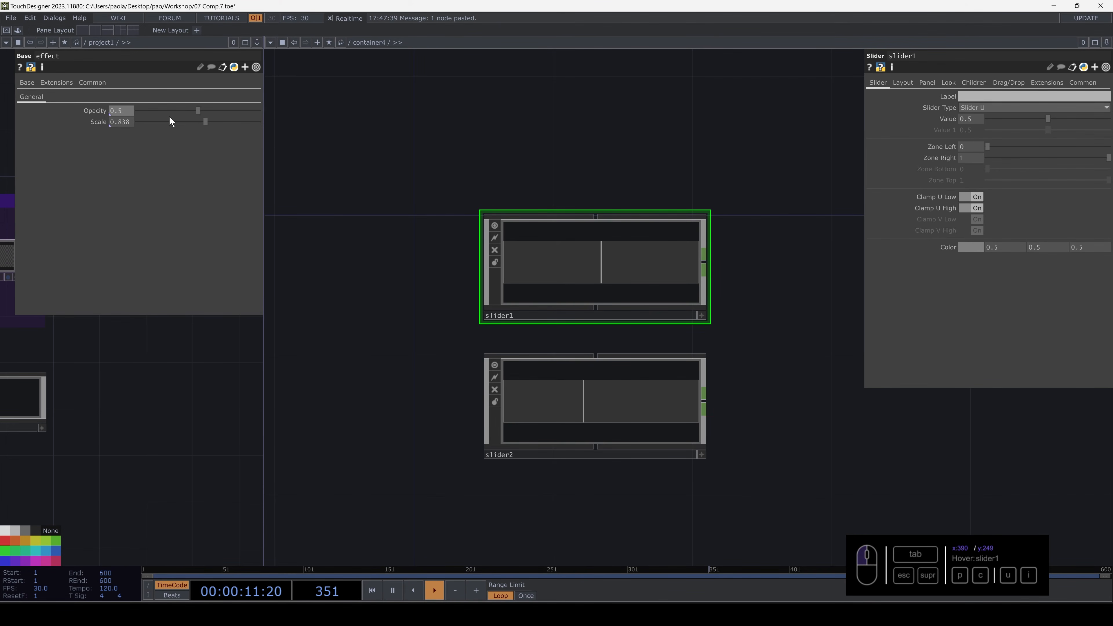
- Copy slider2's Value parameter and paste it as a reference into the effect Base's Scale
{"action": "left_click", "coordinate": [660, 402]}
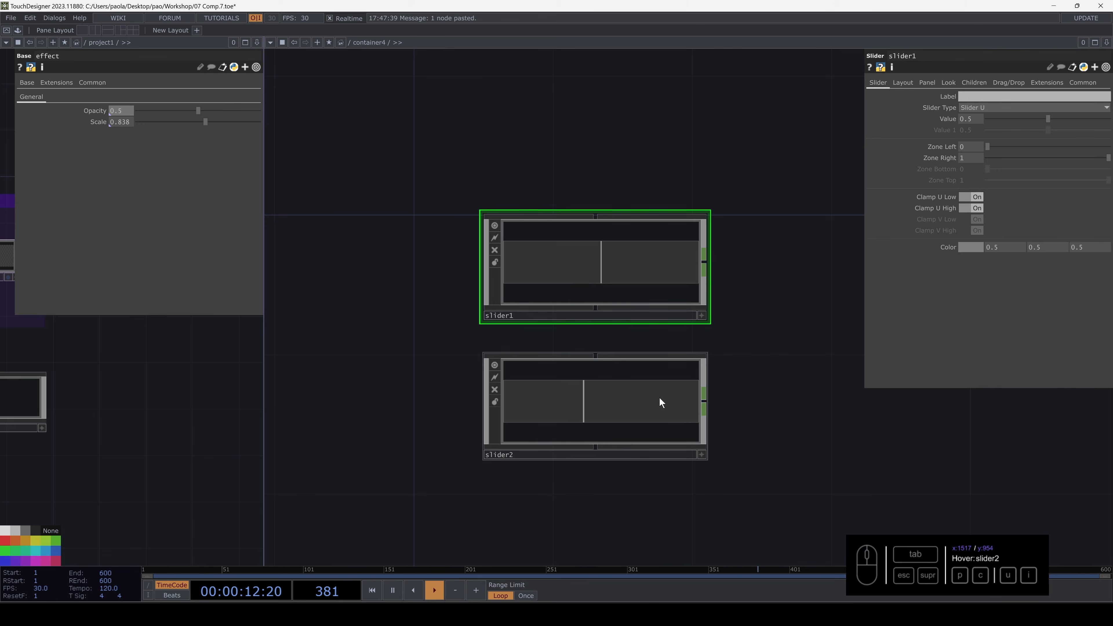
{"action": "left_click", "coordinate": [885, 83]}
{"action": "right_click", "coordinate": [964, 112]}
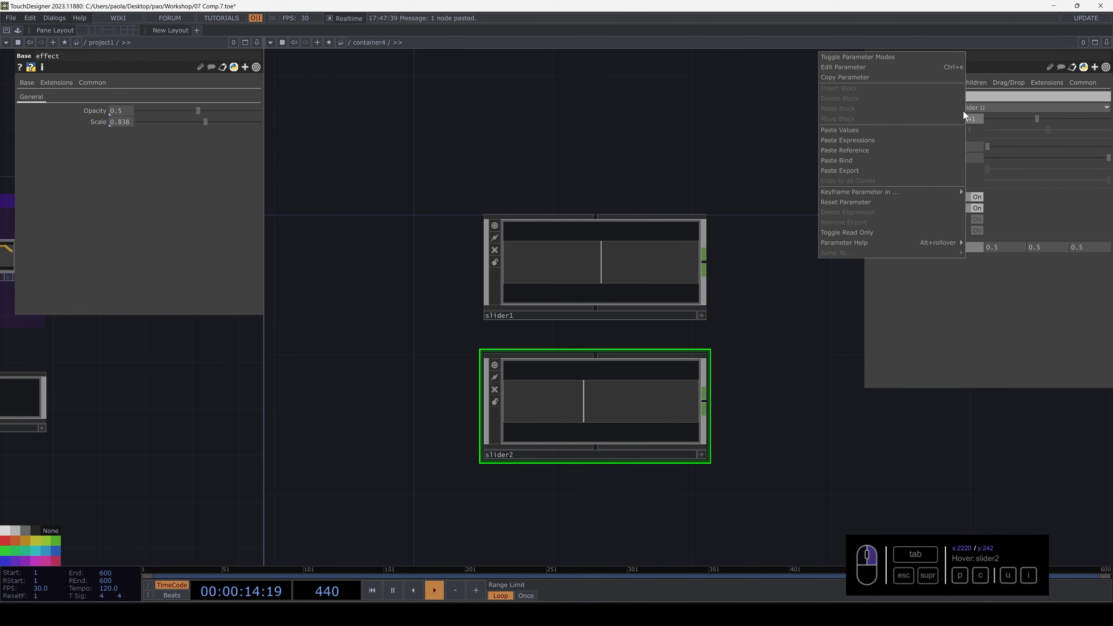
{"action": "left_click", "coordinate": [843, 77]}
{"action": "right_click", "coordinate": [117, 121]}
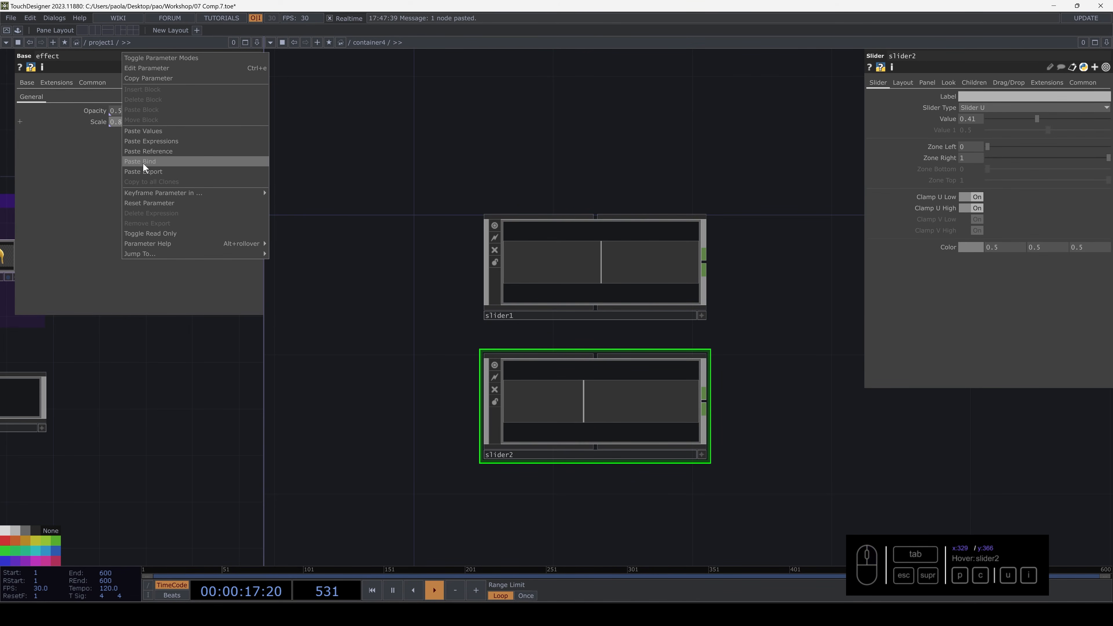
{"action": "left_click", "coordinate": [149, 153]}
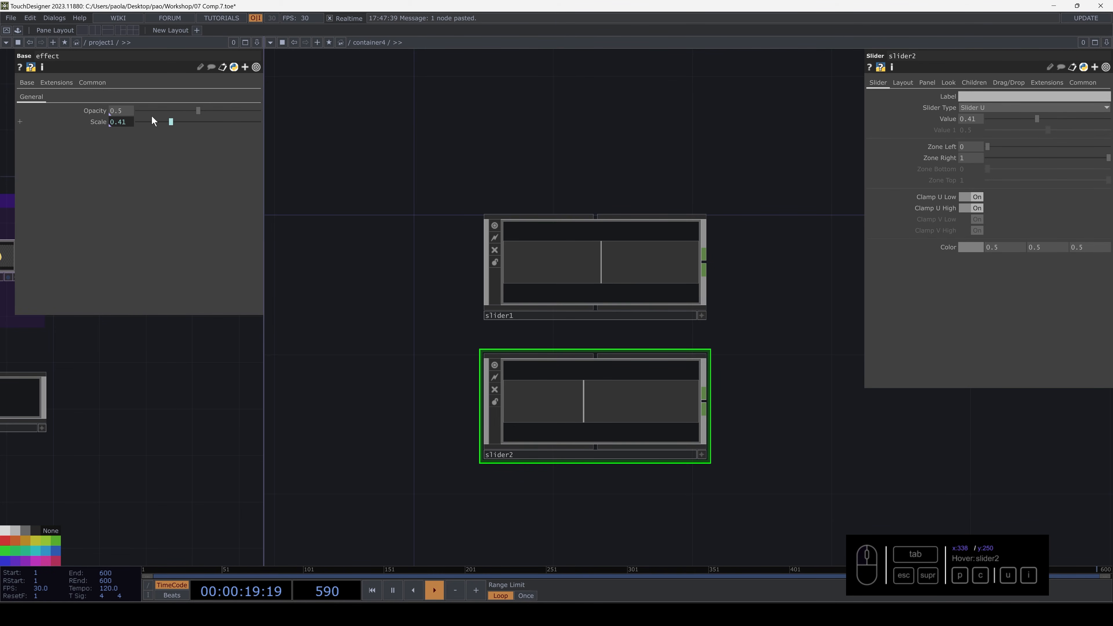
- Copy slider1's Value parameter and paste it as a reference into the effect Base's Opacity
{"action": "left_click", "coordinate": [653, 250]}
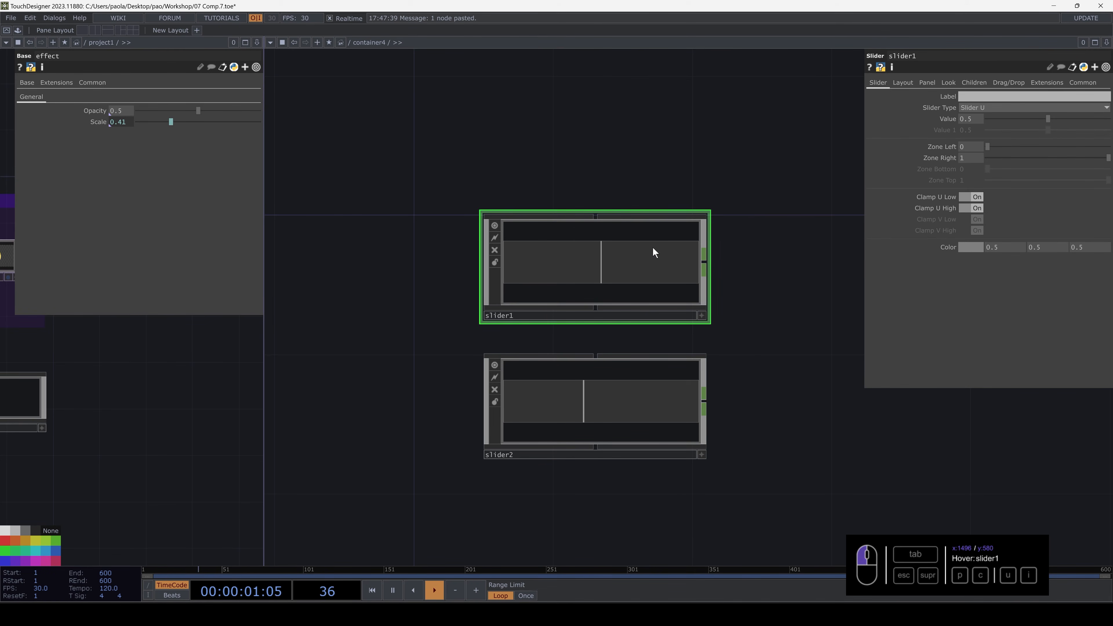
{"action": "right_click", "coordinate": [956, 116]}
{"action": "left_click", "coordinate": [834, 78]}
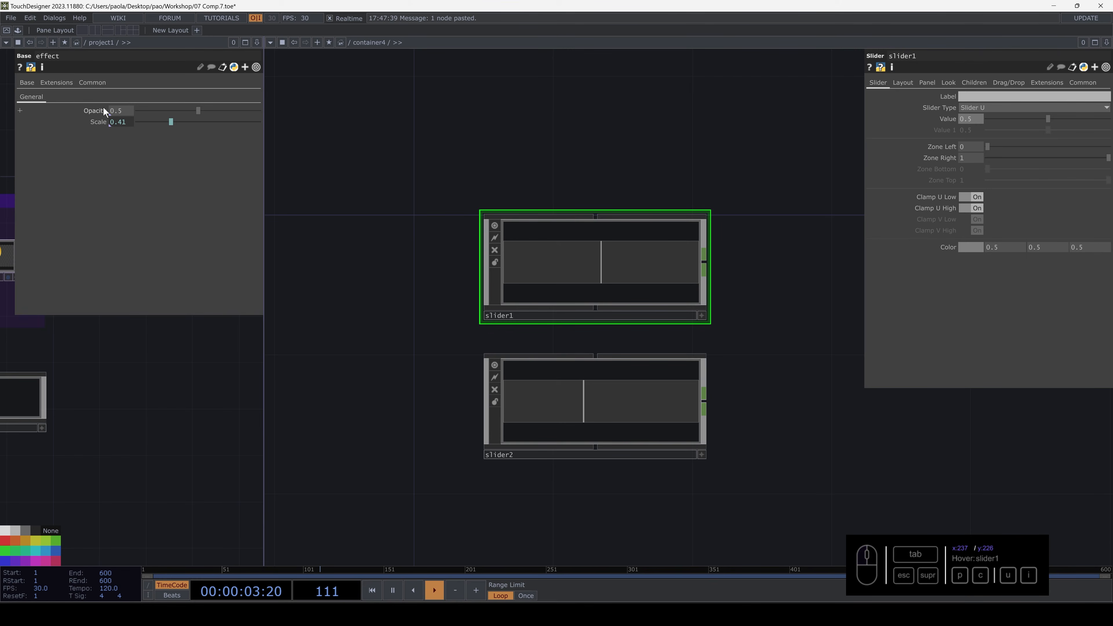
{"action": "right_click", "coordinate": [116, 109]}
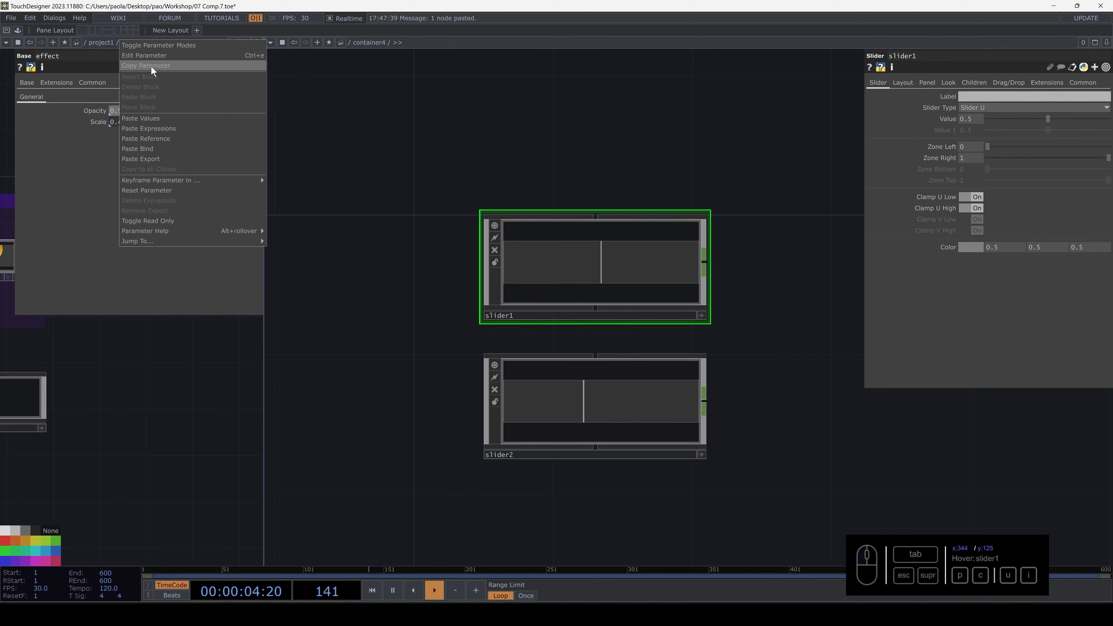
{"action": "left_click", "coordinate": [148, 140]}
- Hide the effect's parameters and show project1's network beside the root network that holds the containers
{"action": "key", "text": "p"}
{"action": "key", "text": "u"}
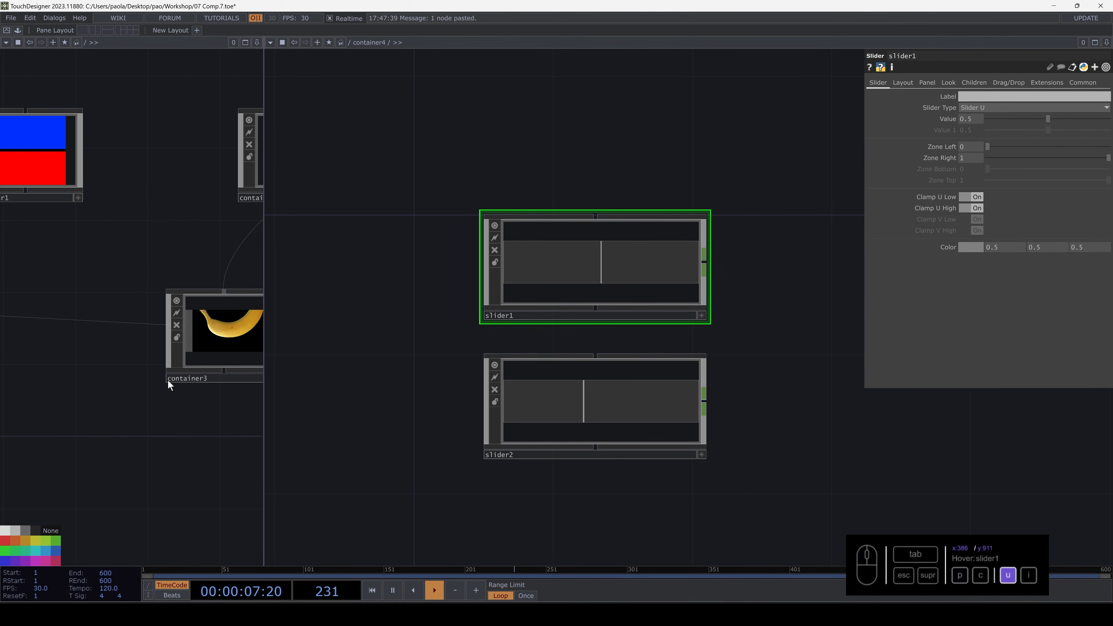
{"action": "left_click_drag", "start_coordinate": [132, 404], "coordinate": [5, 383]}
{"action": "scroll", "coordinate": [133, 401], "scroll_direction": "up", "scroll_amount": 2}
{"action": "scroll", "coordinate": [134, 402], "scroll_direction": "down", "scroll_amount": 5}
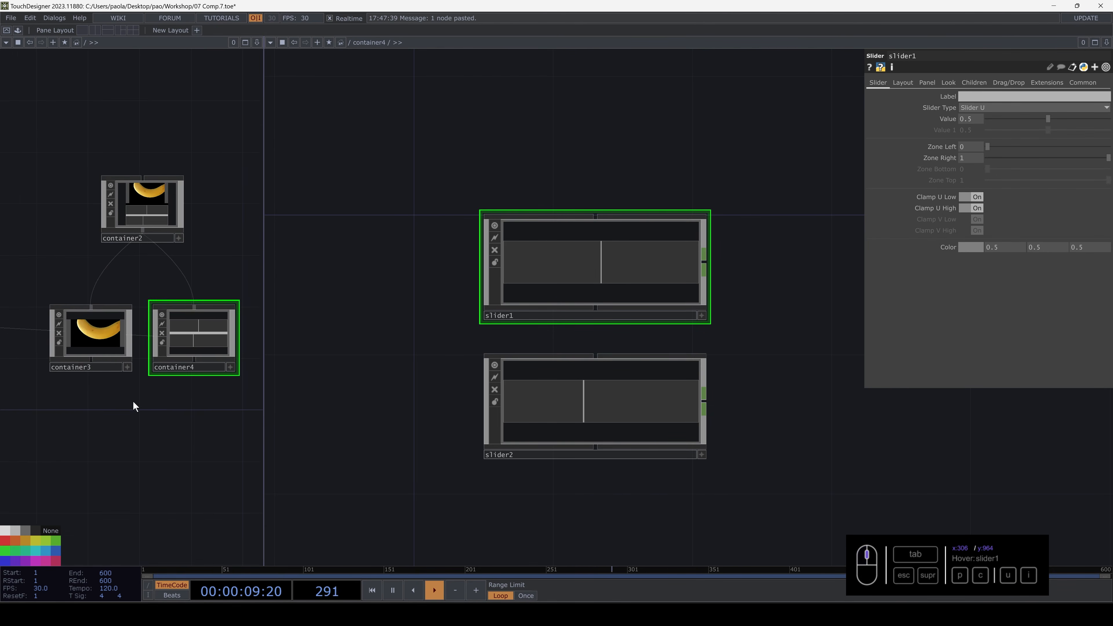
{"action": "scroll", "coordinate": [134, 402], "scroll_direction": "down", "scroll_amount": 4}
{"action": "left_click_drag", "start_coordinate": [132, 411], "coordinate": [347, 414]}
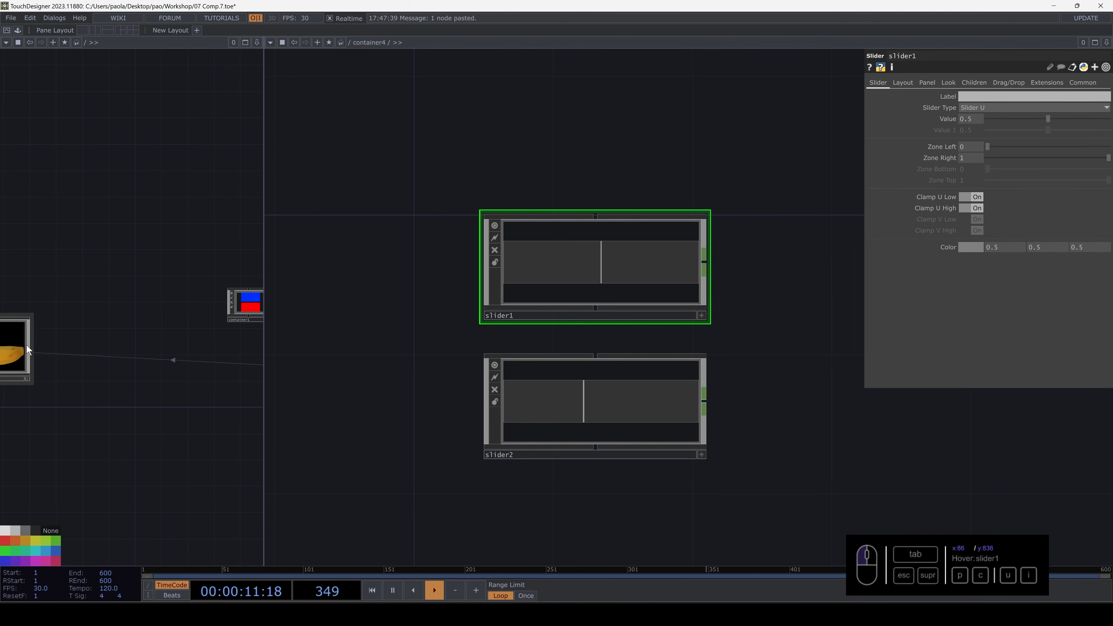
{"action": "left_click", "coordinate": [10, 346]}
{"action": "key", "text": "i"}
{"action": "left_click_drag", "start_coordinate": [154, 349], "coordinate": [49, 365]}
{"action": "key", "text": "u"}
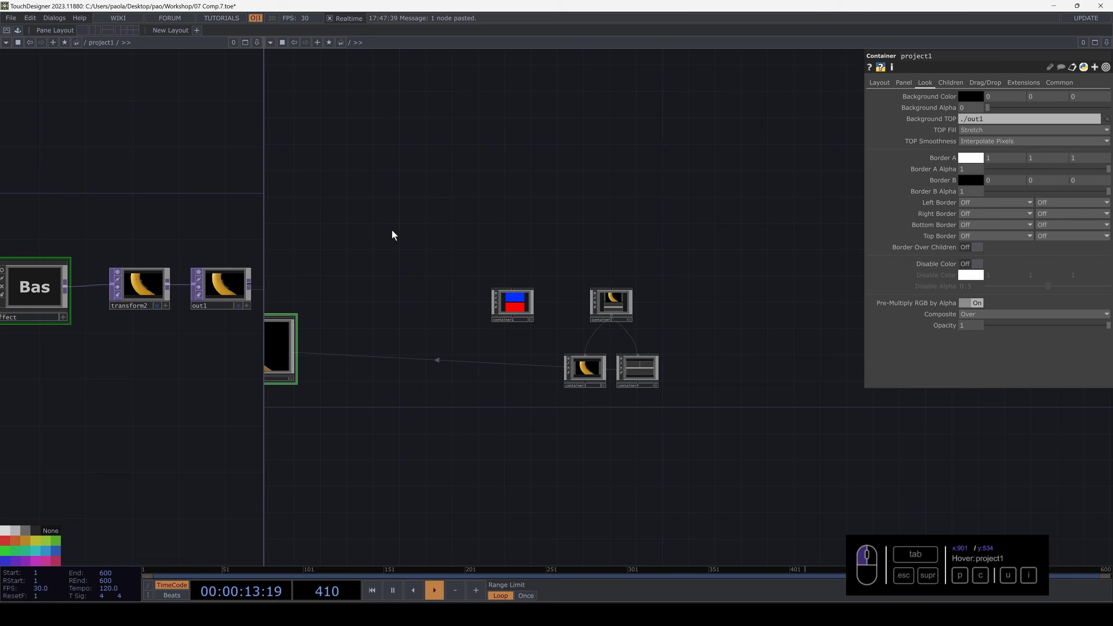
- Activate container4's viewer and move both sliders to test their control of the effect
{"action": "scroll", "coordinate": [611, 314], "scroll_direction": "up", "scroll_amount": 5}
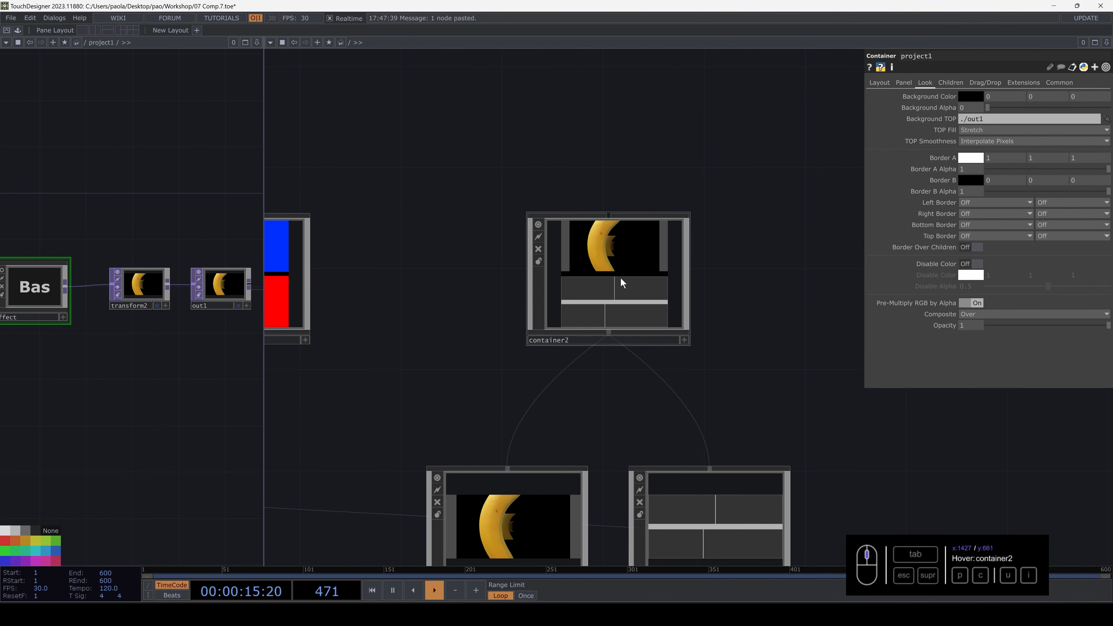
{"action": "left_click_drag", "start_coordinate": [732, 443], "coordinate": [659, 351]}
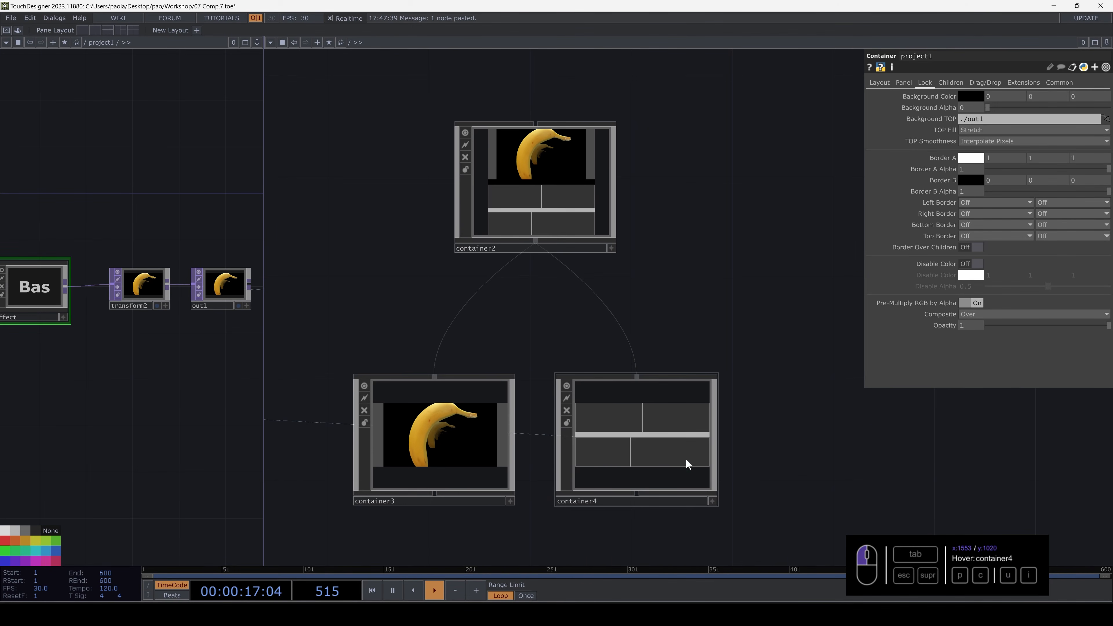
{"action": "left_click", "coordinate": [712, 502]}
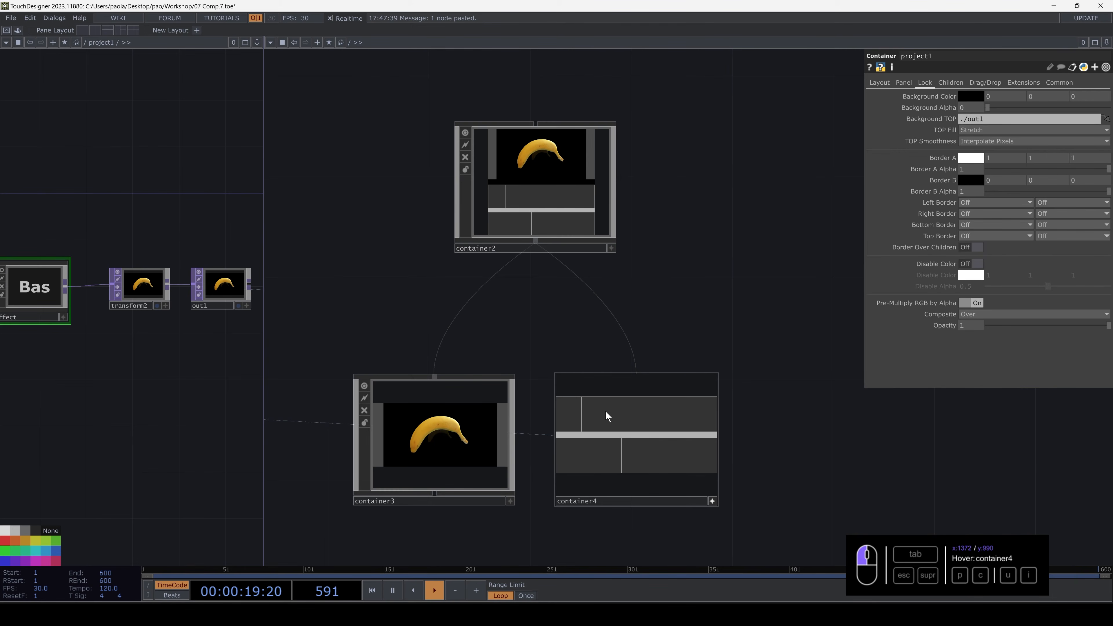
{"action": "left_click_drag", "start_coordinate": [606, 411], "coordinate": [683, 414]}
{"action": "left_click_drag", "start_coordinate": [625, 459], "coordinate": [695, 452]}
{"action": "left_click_drag", "start_coordinate": [682, 411], "coordinate": [699, 412]}
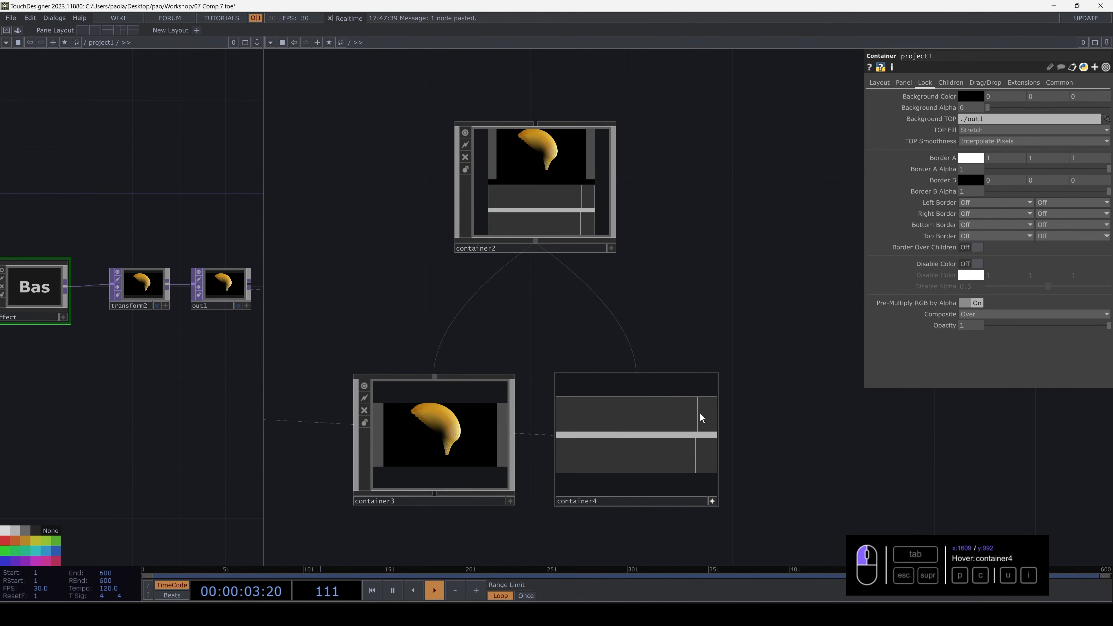
{"action": "left_click_drag", "start_coordinate": [696, 455], "coordinate": [645, 456]}
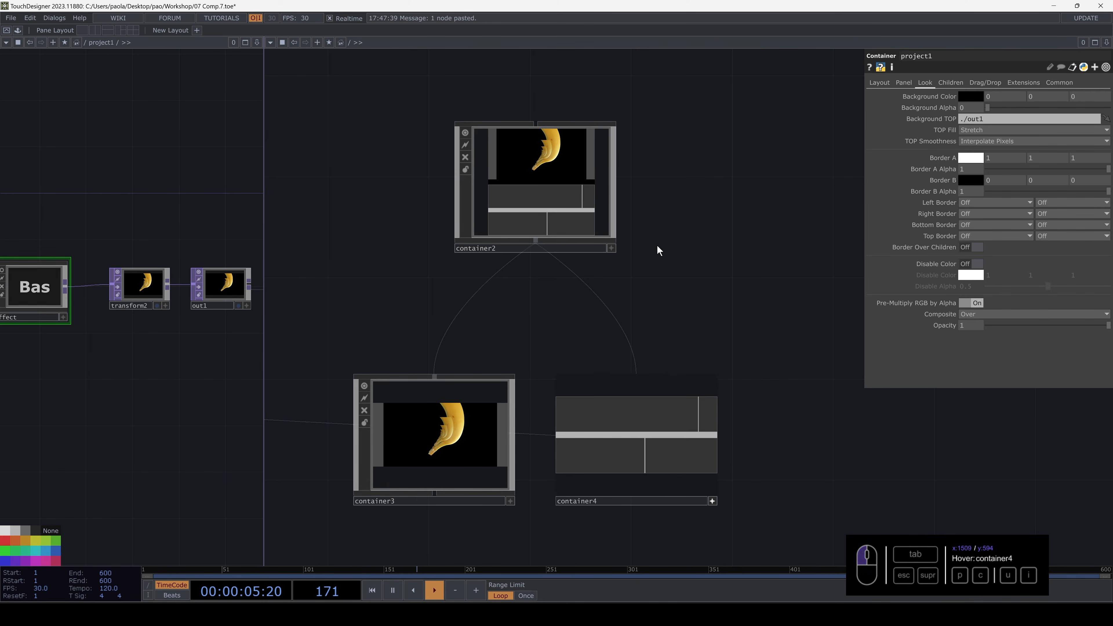
- View container2 in a floating window, test both sliders there, and close the window
{"action": "left_click_drag", "start_coordinate": [657, 251], "coordinate": [699, 334]}
{"action": "right_click", "coordinate": [561, 243]}
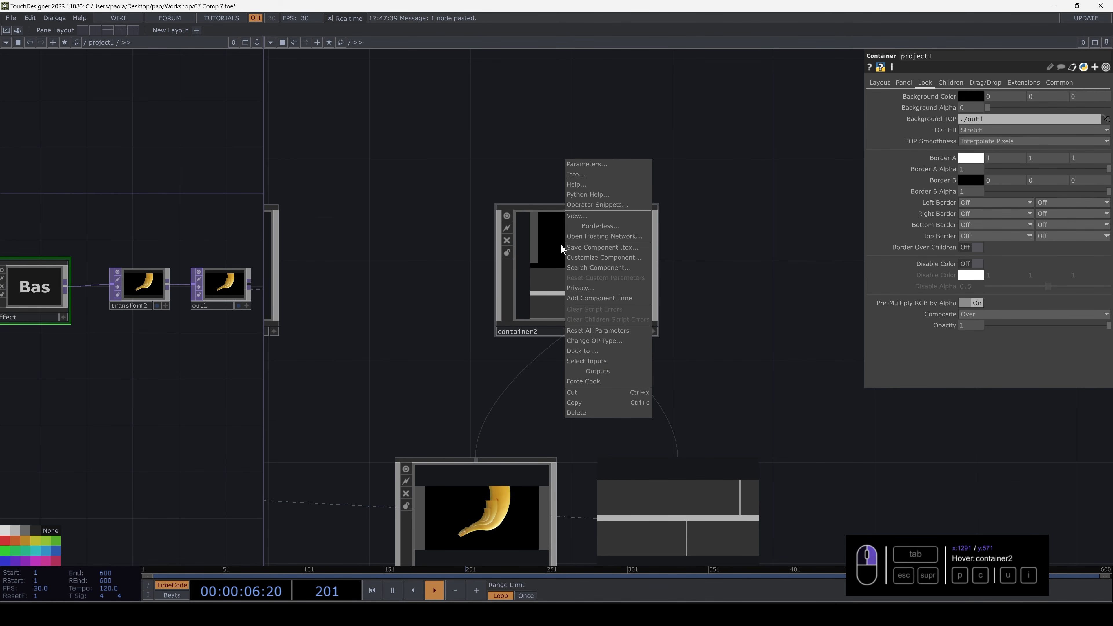
{"action": "left_click", "coordinate": [580, 216]}
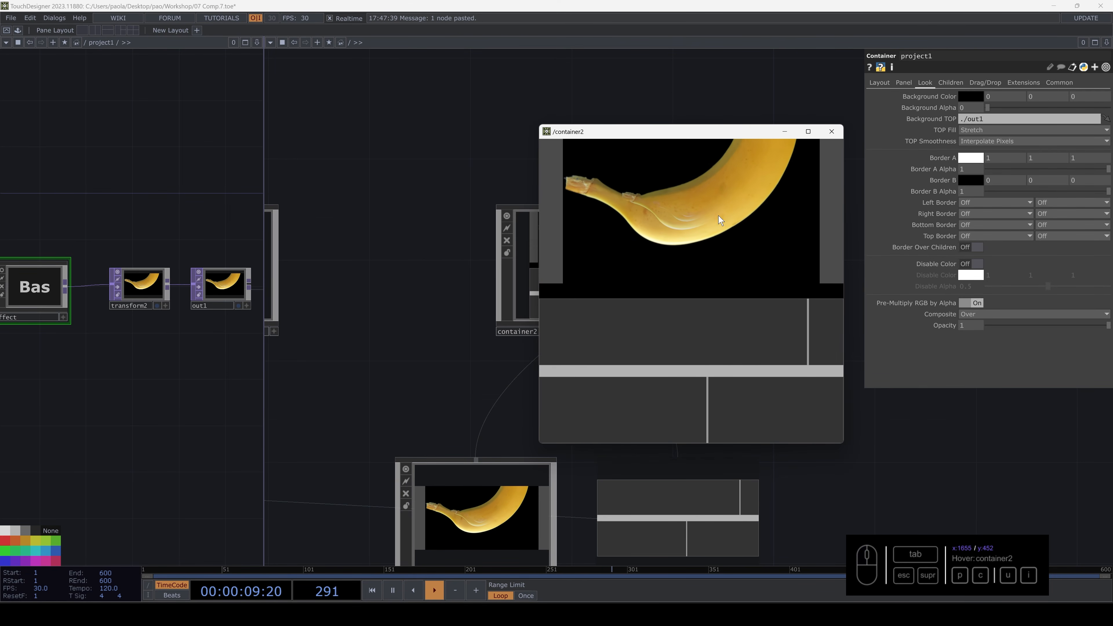
{"action": "left_click_drag", "start_coordinate": [808, 330], "coordinate": [786, 334]}
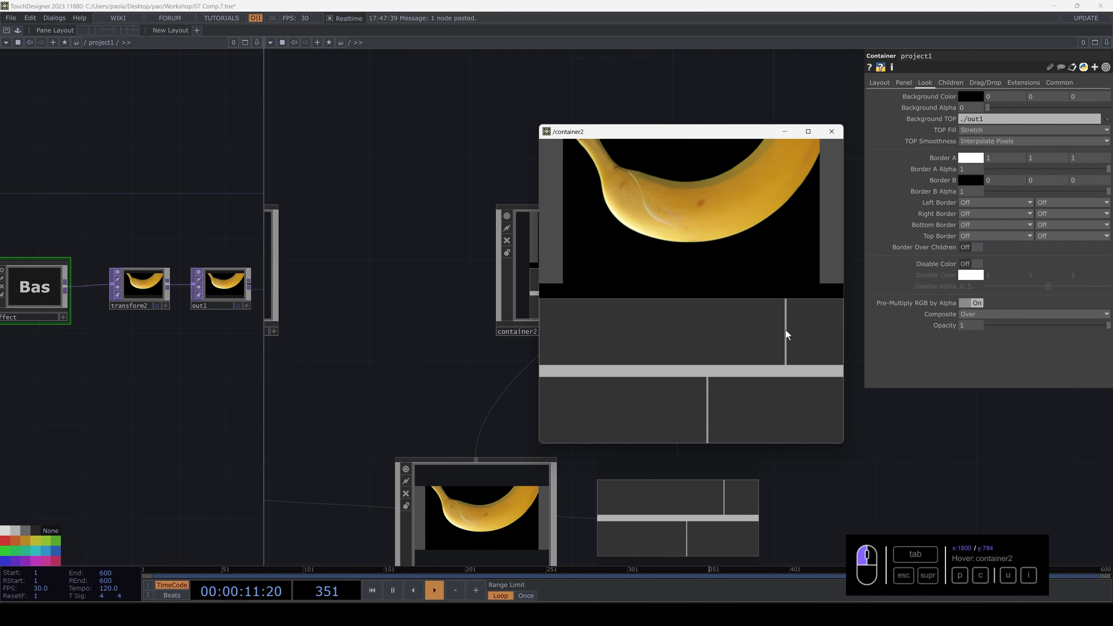
{"action": "left_click_drag", "start_coordinate": [708, 400], "coordinate": [862, 397]}
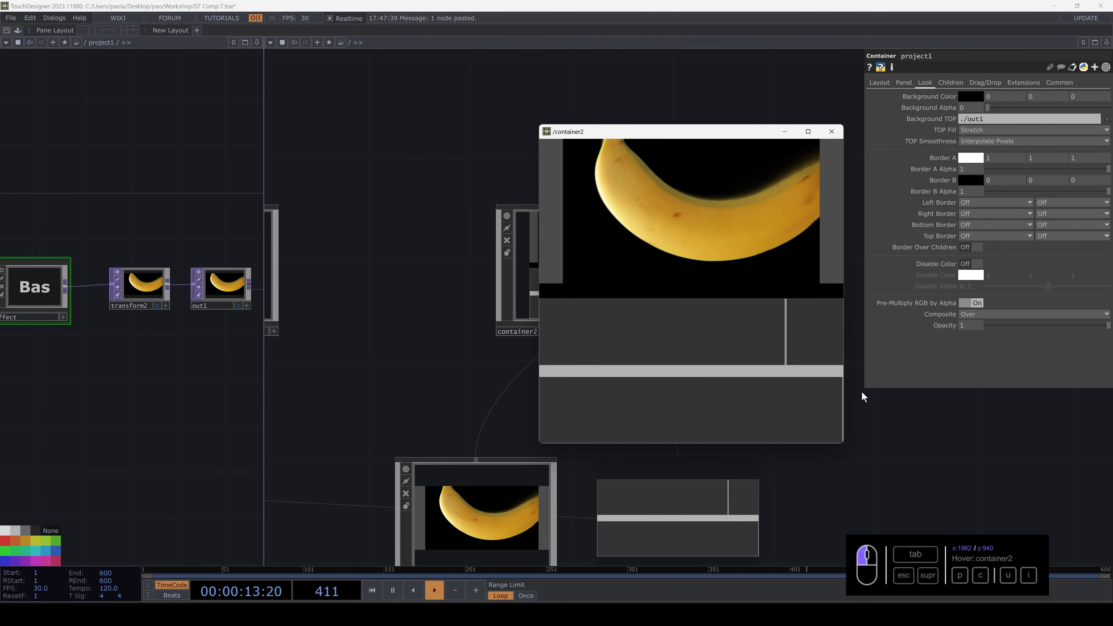
{"action": "left_click_drag", "start_coordinate": [787, 349], "coordinate": [836, 285]}
{"action": "left_click", "coordinate": [832, 132]}
- Deactivate container4's viewer, enter its network, and browse the Palette's UI Basic Widgets down to the slider widgets
{"action": "left_click_drag", "start_coordinate": [737, 356], "coordinate": [658, 245]}
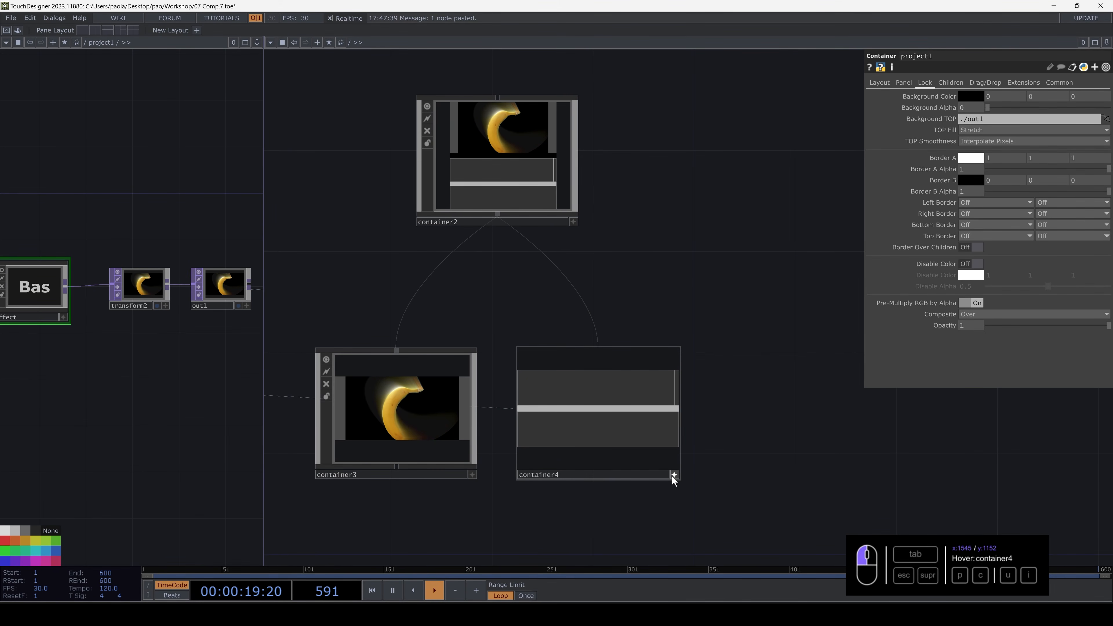
{"action": "left_click", "coordinate": [603, 418]}
{"action": "key", "text": "i"}
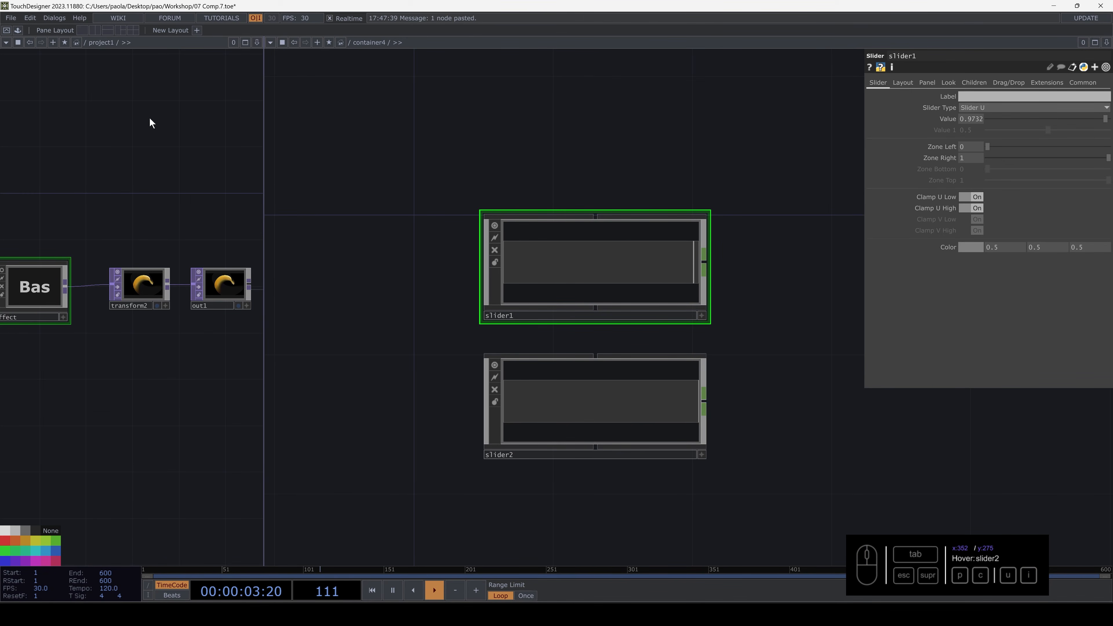
{"action": "left_click", "coordinate": [17, 30]}
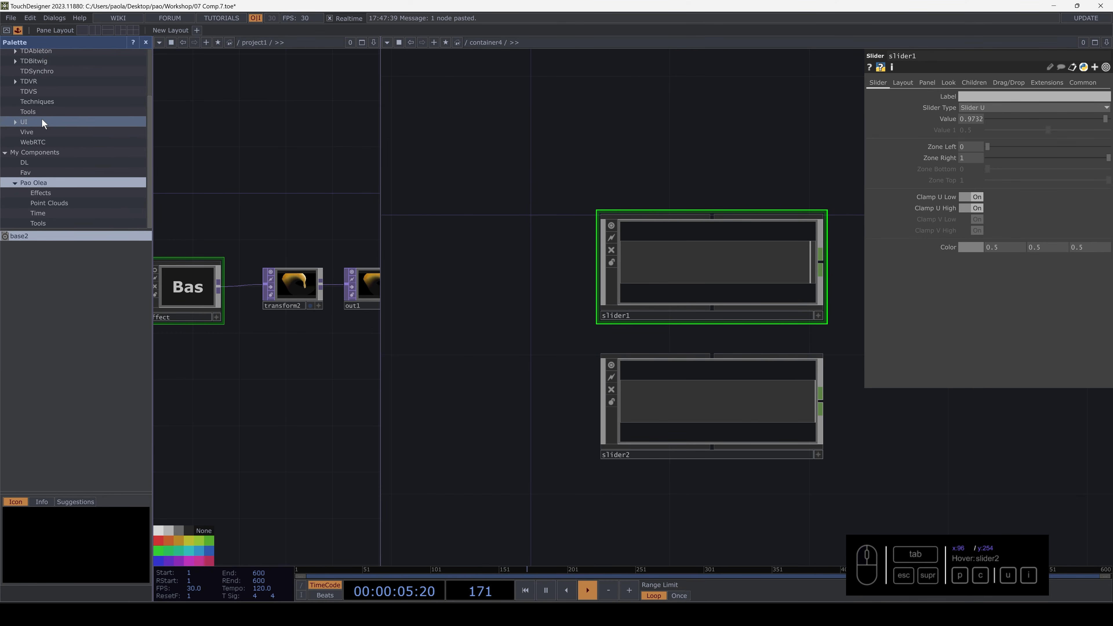
{"action": "left_click", "coordinate": [28, 185]}
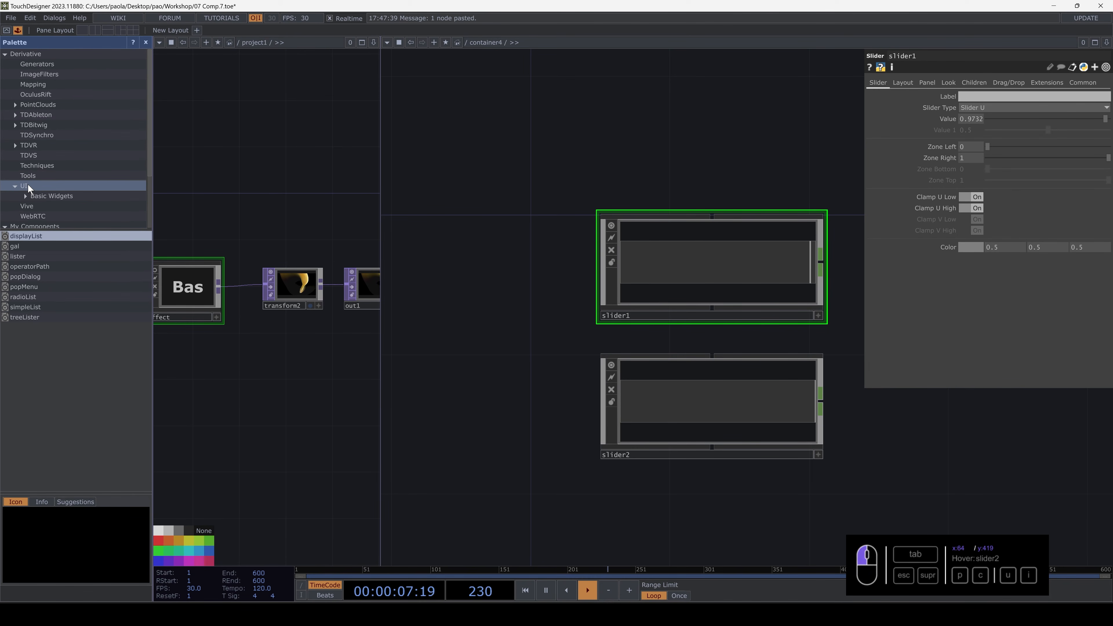
{"action": "left_click", "coordinate": [33, 195]}
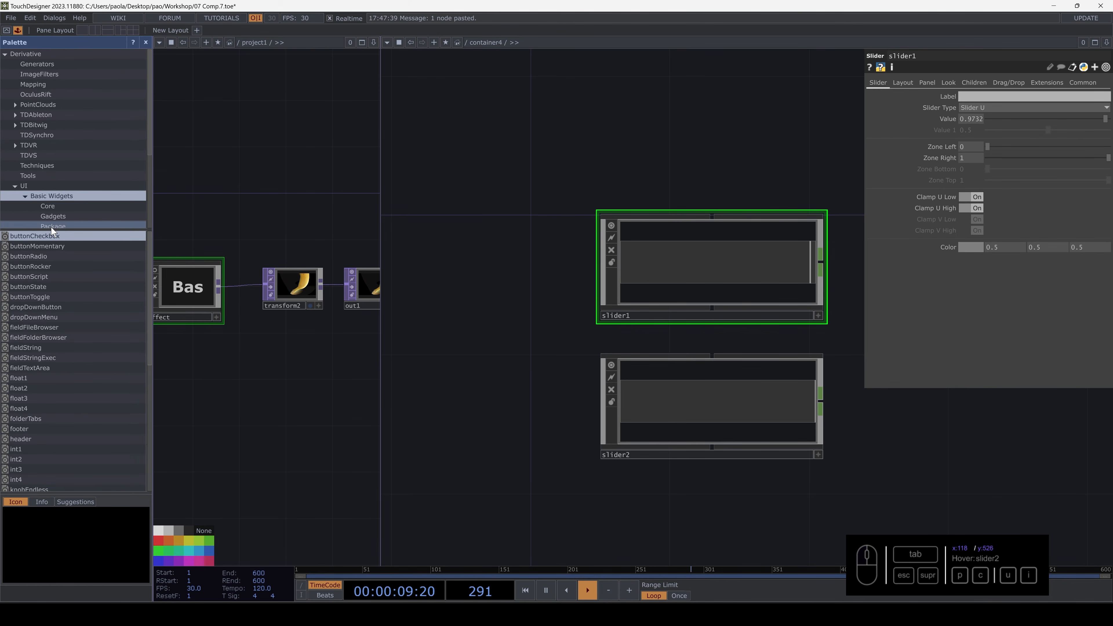
{"action": "scroll", "coordinate": [37, 377], "scroll_direction": "down", "scroll_amount": 8}
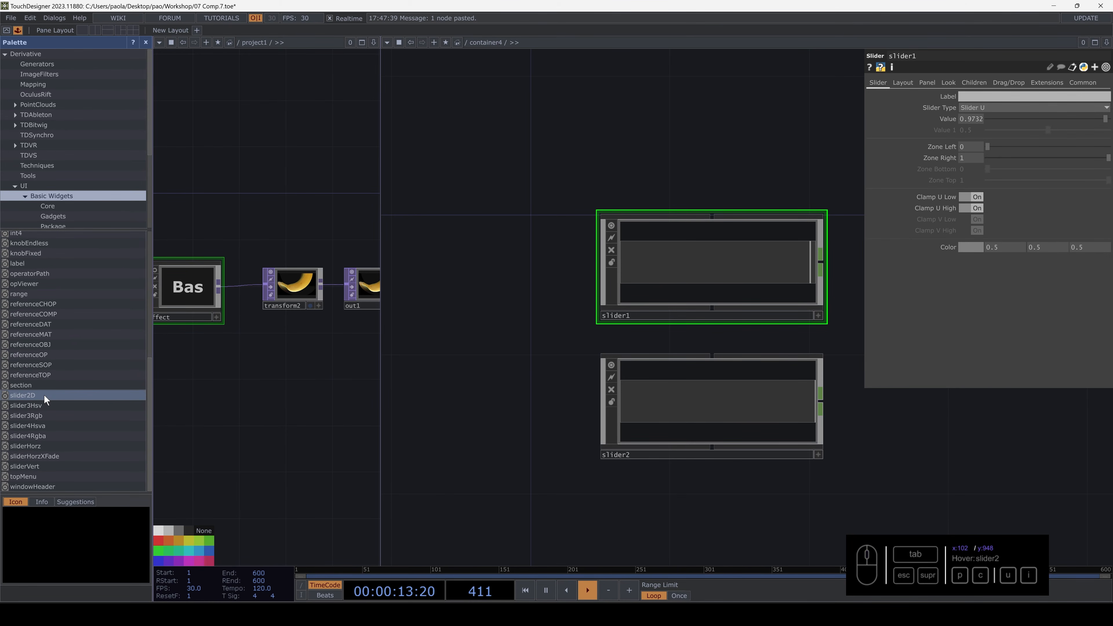
- Add the slider2D and sliderHorz widgets to container4's network from the Basic Widgets
{"action": "left_click_drag", "start_coordinate": [35, 398], "coordinate": [501, 219]}
{"action": "left_click_drag", "start_coordinate": [490, 342], "coordinate": [457, 403]}
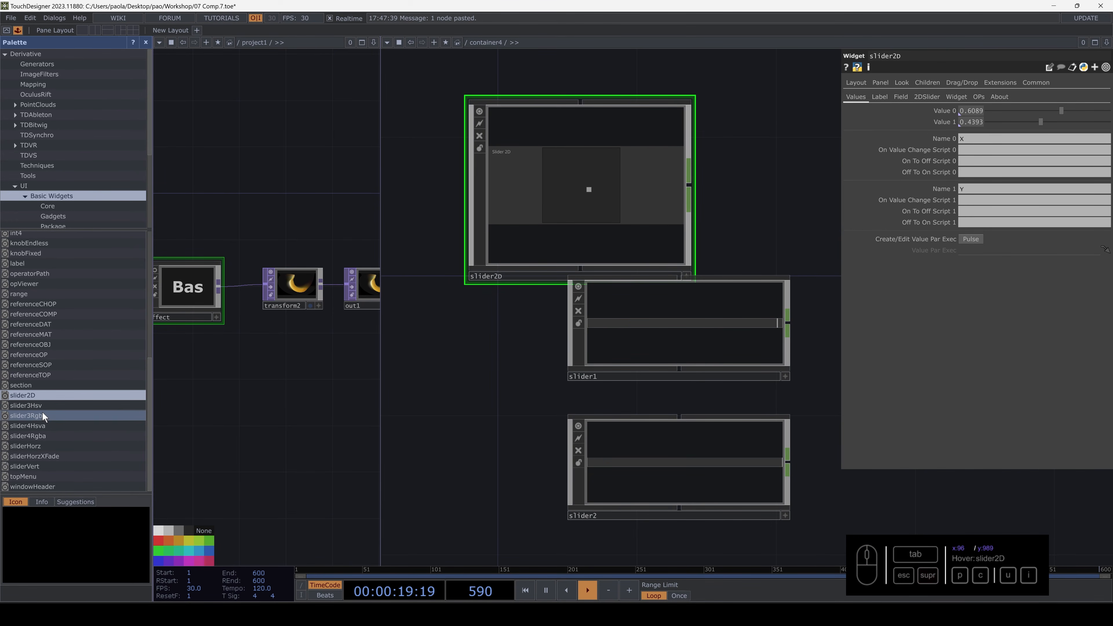
{"action": "left_click_drag", "start_coordinate": [26, 446], "coordinate": [444, 383]}
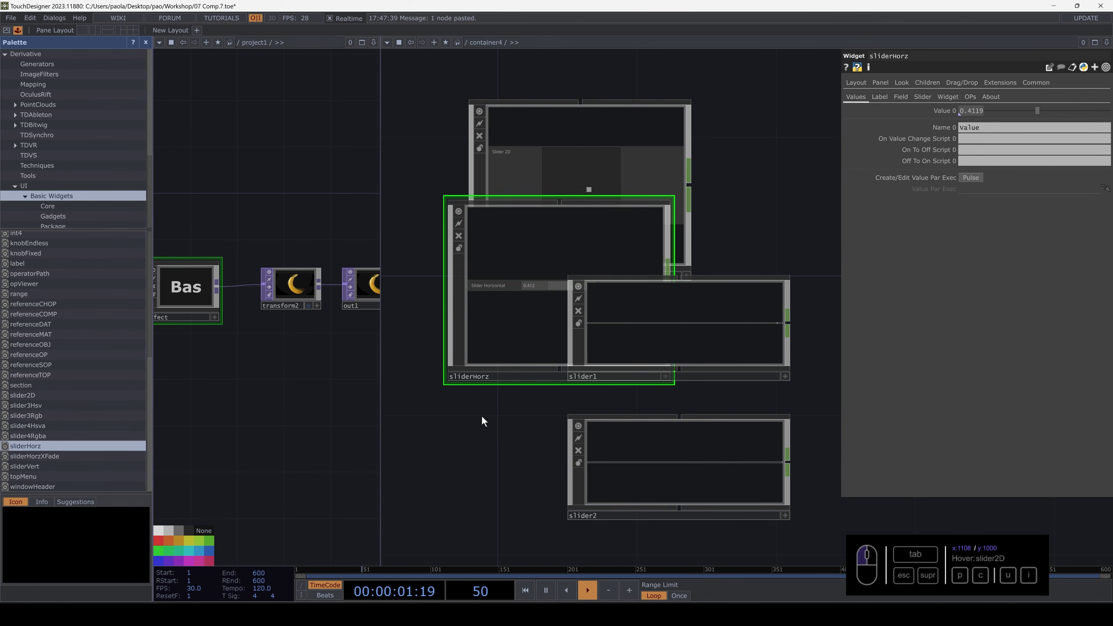
{"action": "left_click_drag", "start_coordinate": [419, 456], "coordinate": [336, 474]}
{"action": "left_click_drag", "start_coordinate": [439, 343], "coordinate": [559, 439]}
- Delete slider2D, slider1 and slider2 from container4, keeping only the sliderHorz widget
{"action": "left_click", "coordinate": [533, 223]}
{"action": "key", "text": "Delete"}
{"action": "left_click", "coordinate": [583, 356]}
{"action": "key", "text": "Delete"}
{"action": "left_click", "coordinate": [605, 480]}
{"action": "key", "text": "Delete"}
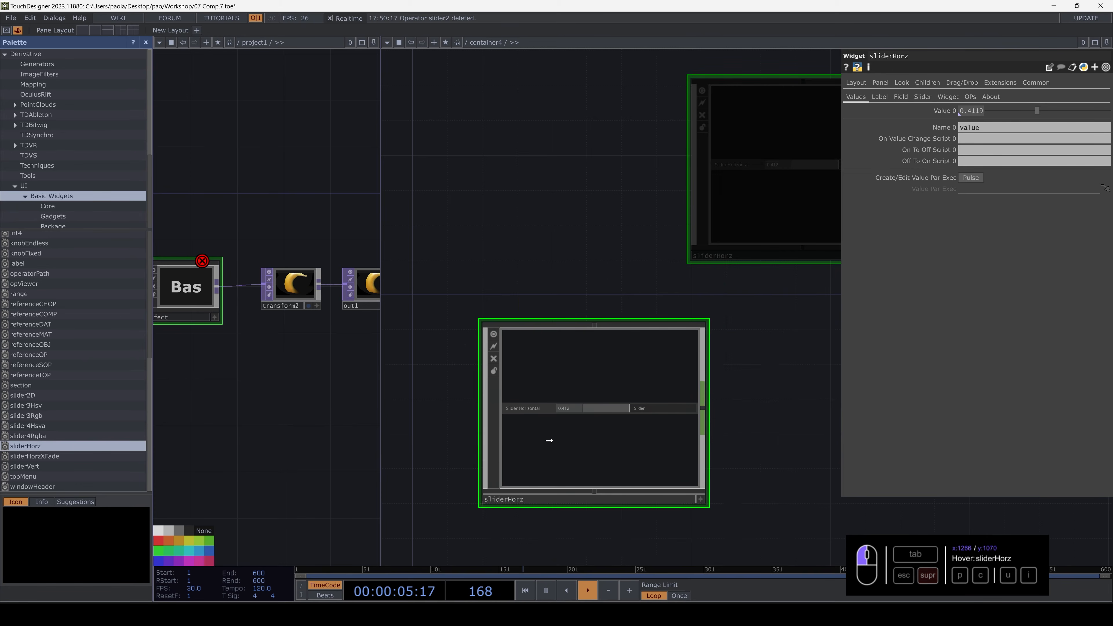
- Set the sliderHorz widget's label to Opacity
{"action": "left_click_drag", "start_coordinate": [760, 400], "coordinate": [736, 338]}
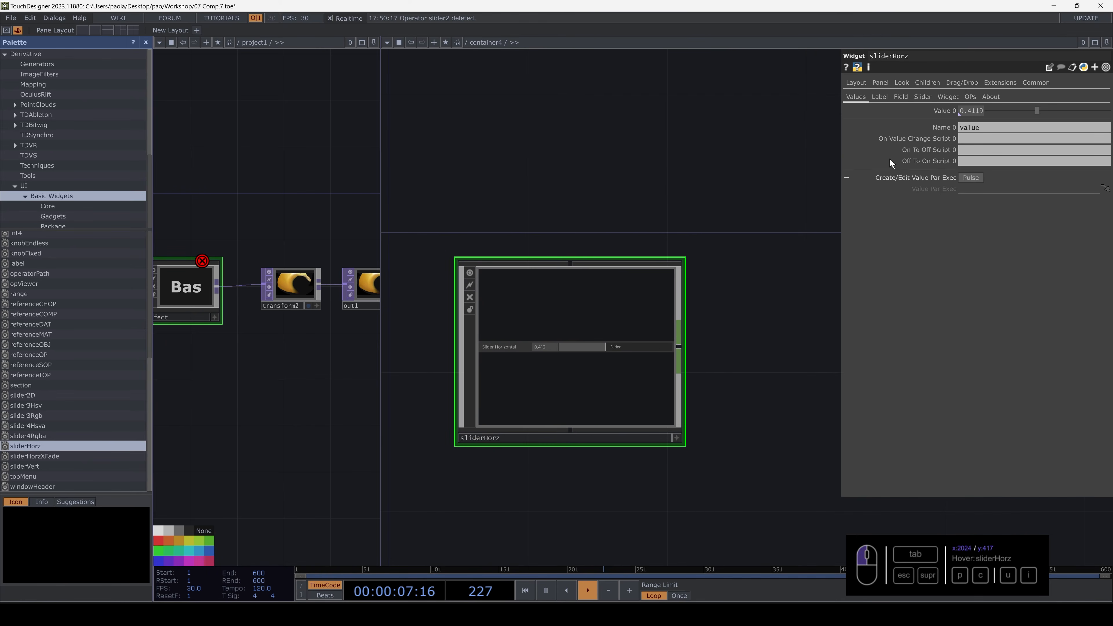
{"action": "left_click", "coordinate": [881, 97]}
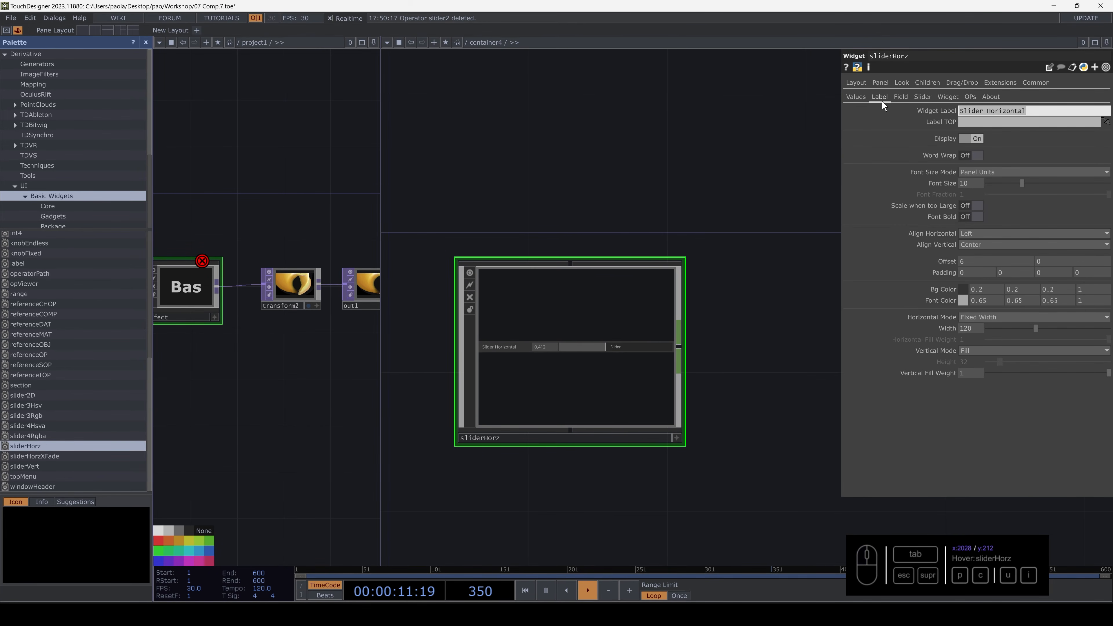
{"action": "type", "text": "opacity"}
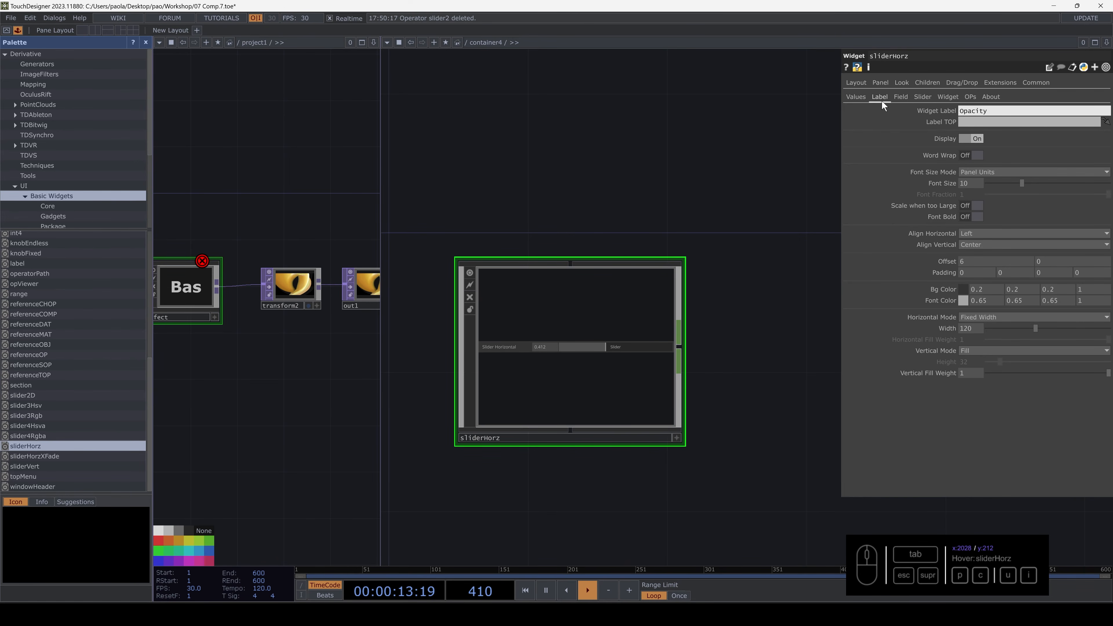
{"action": "key", "text": "Return"}
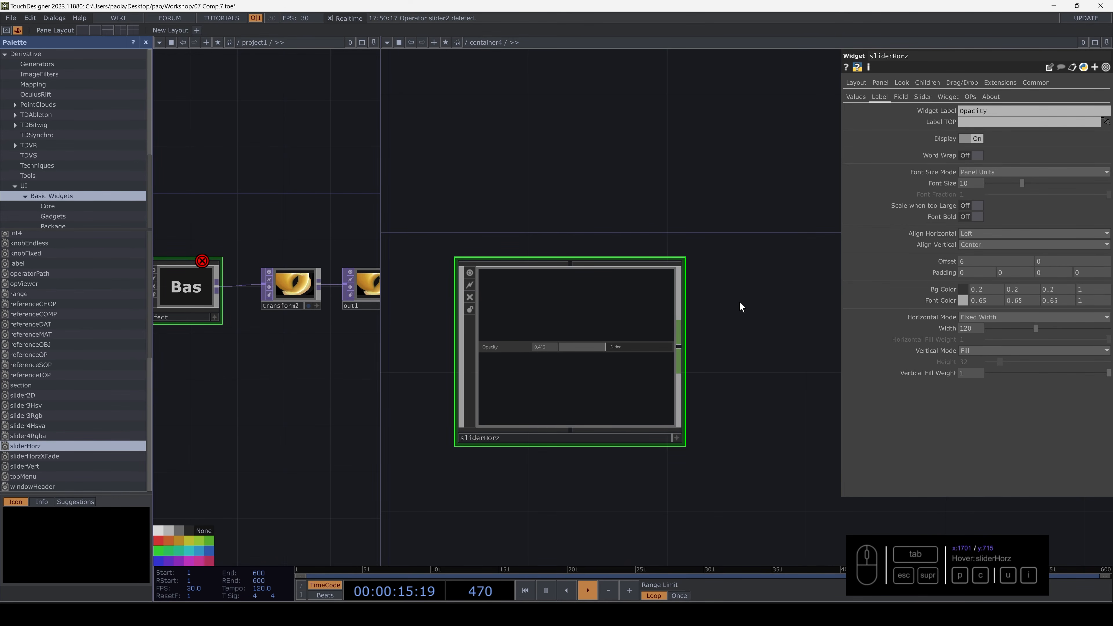
- Check sliderHorz's Field parameters and adjust its Value 0 to about 0.427
{"action": "left_click", "coordinate": [901, 97]}
{"action": "left_click", "coordinate": [848, 97]}
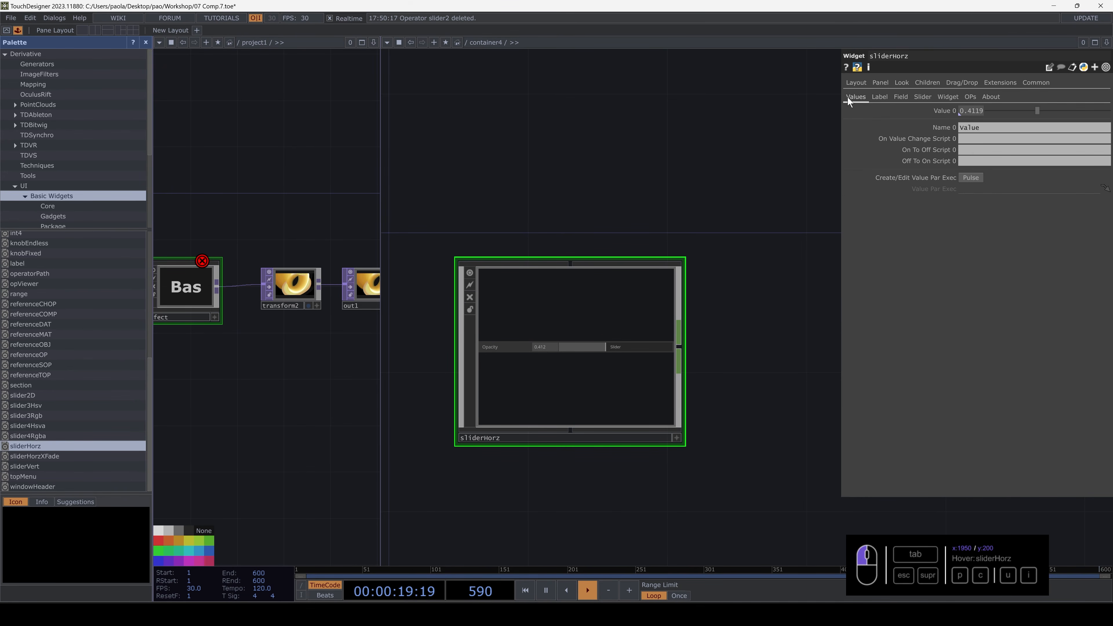
{"action": "left_click_drag", "start_coordinate": [1001, 113], "coordinate": [1065, 116]}
{"action": "left_click_drag", "start_coordinate": [758, 346], "coordinate": [762, 282]}
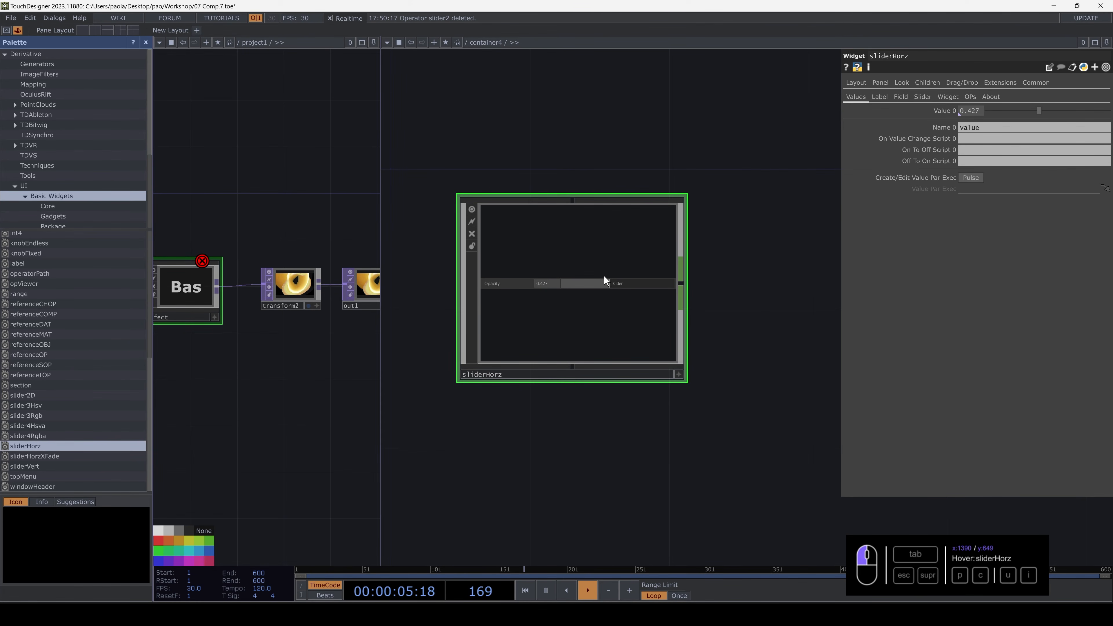
- Set sliderHorz's horizontal and vertical layout modes to Fill, check the layout in the parent network, and return inside container4
{"action": "left_click", "coordinate": [865, 82]}
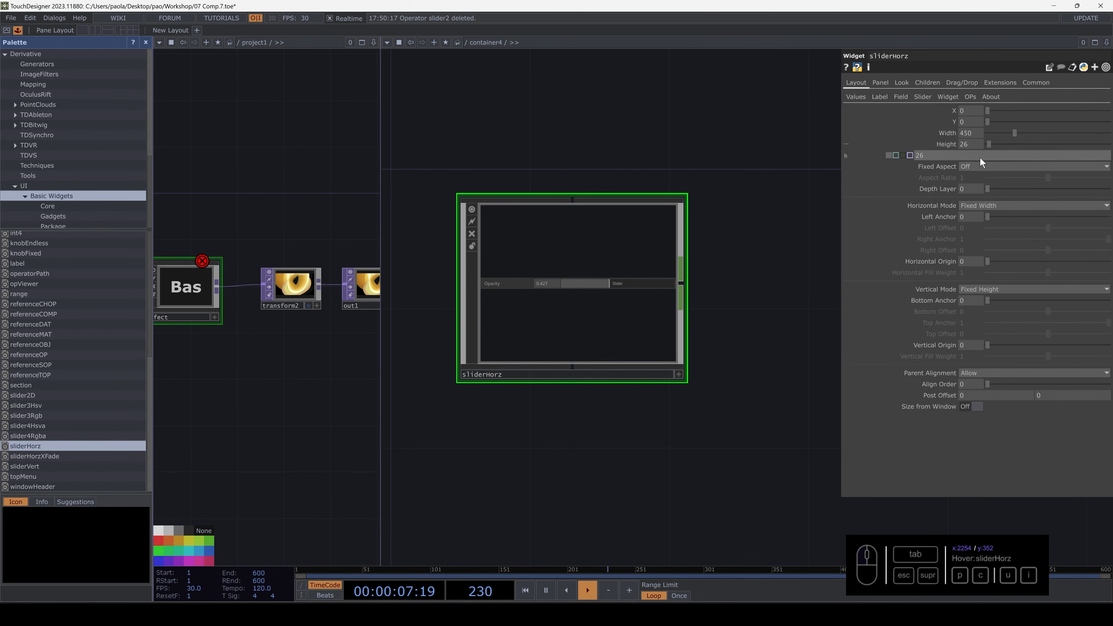
{"action": "left_click", "coordinate": [981, 205]}
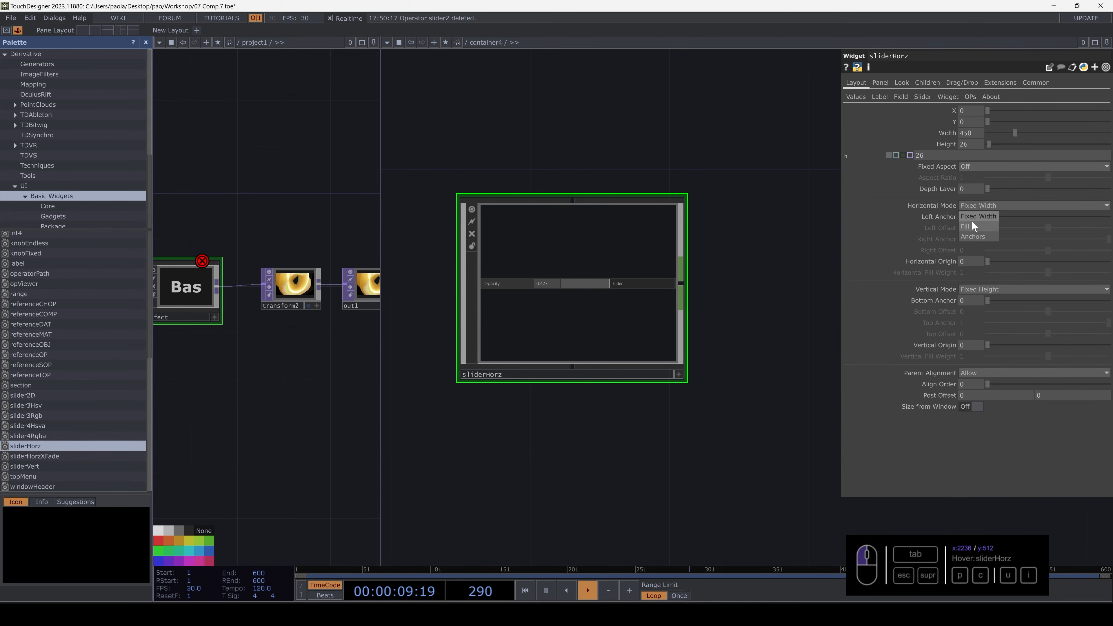
{"action": "left_click", "coordinate": [971, 227]}
{"action": "left_click", "coordinate": [982, 289]}
{"action": "left_click", "coordinate": [971, 310]}
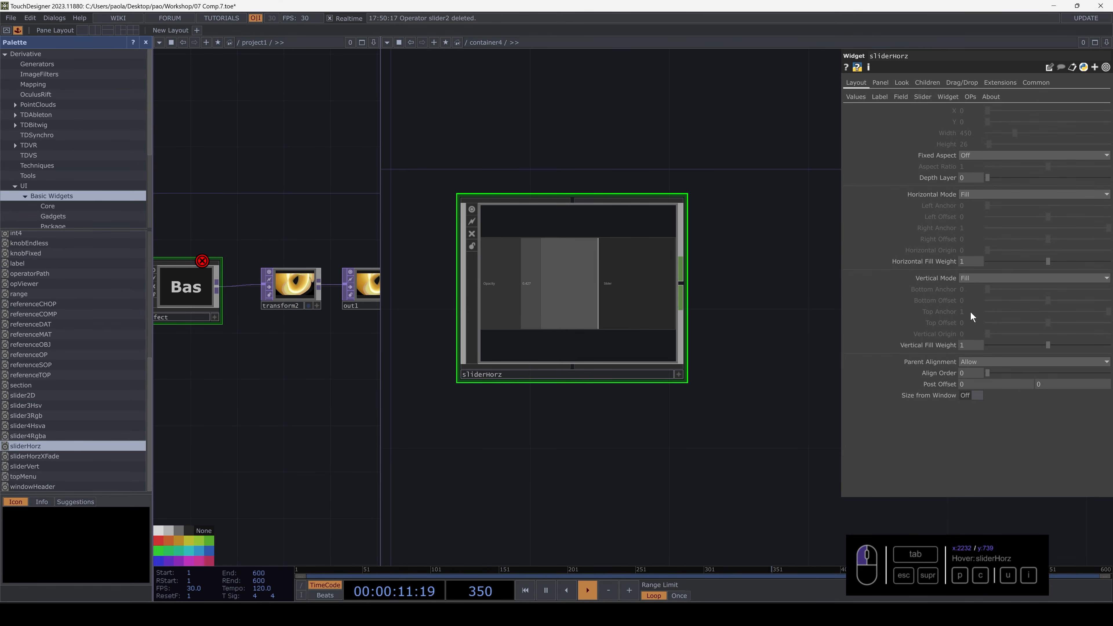
{"action": "key", "text": "u"}
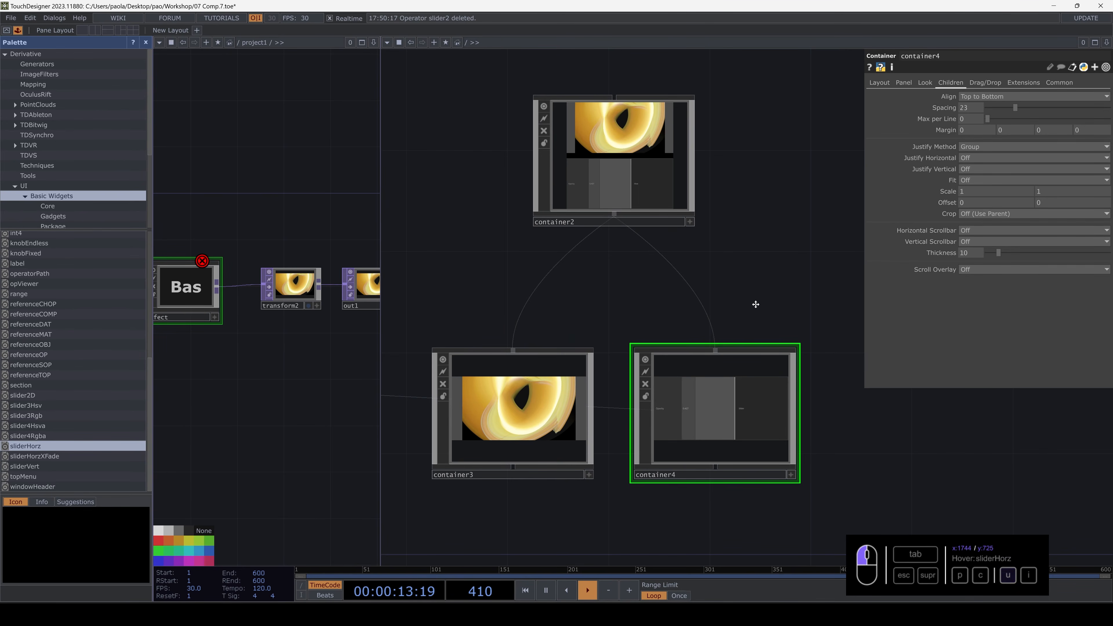
{"action": "key", "text": "i"}
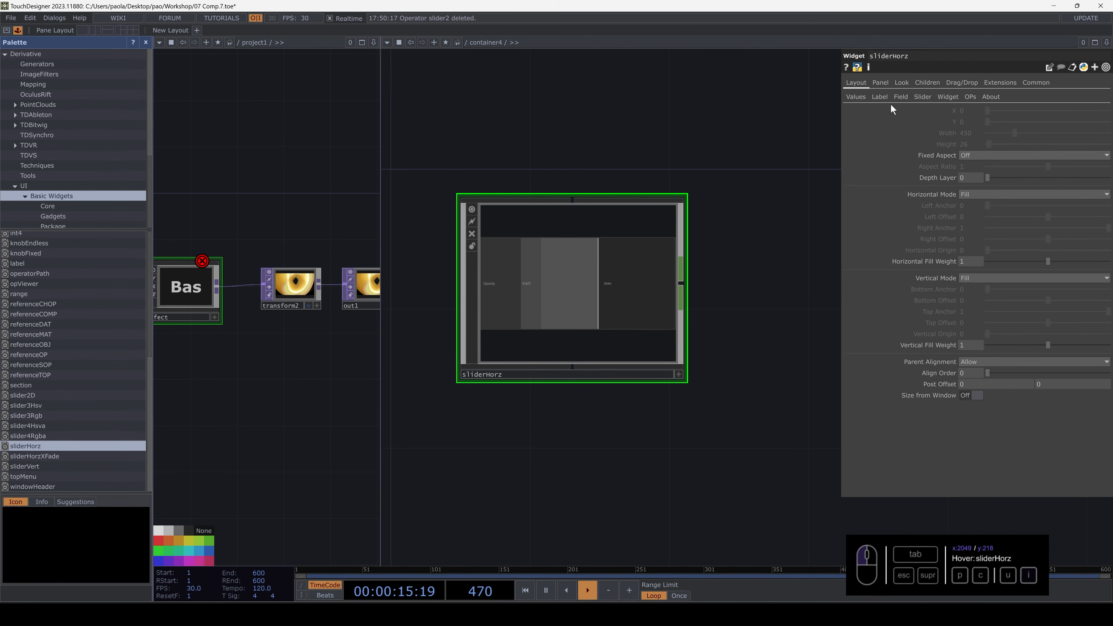
- Copy sliderHorz's Value 0 parameter, paste it as a reference into the effect base's Opacity, and close the Palette
{"action": "left_click", "coordinate": [855, 97]}
{"action": "right_click", "coordinate": [974, 115]}
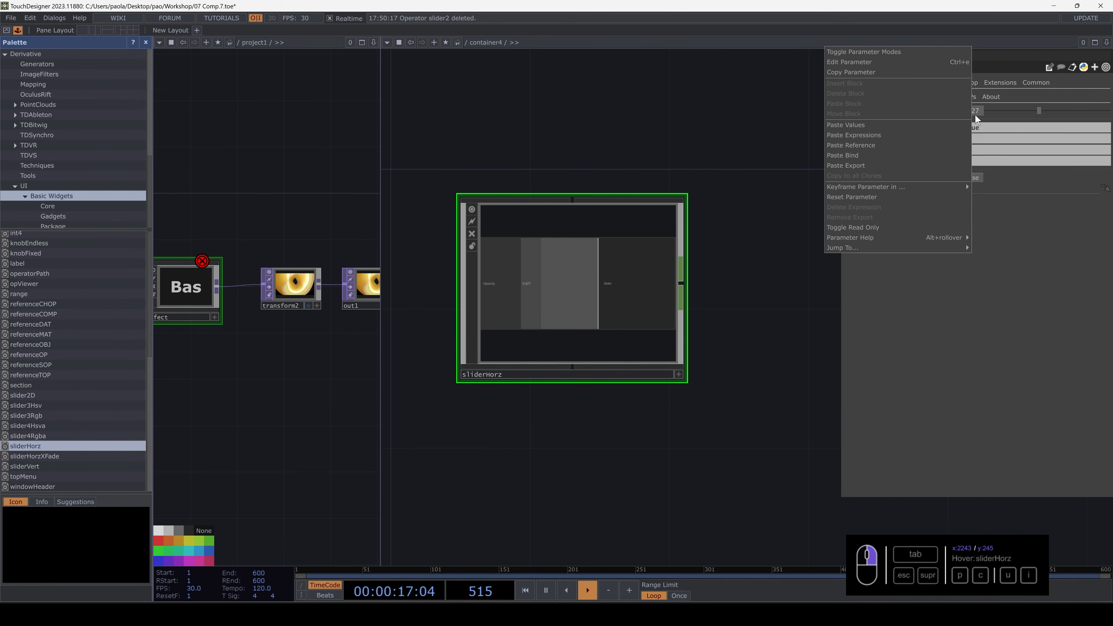
{"action": "left_click", "coordinate": [885, 74]}
{"action": "left_click", "coordinate": [185, 280]}
{"action": "key", "text": "p"}
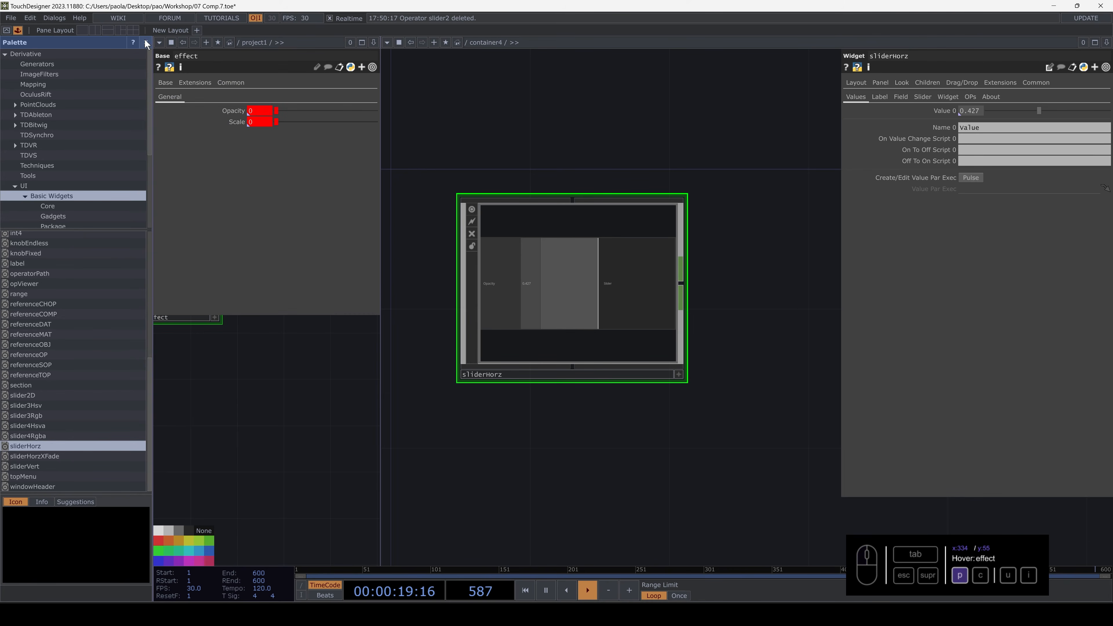
{"action": "left_click", "coordinate": [145, 42]}
{"action": "right_click", "coordinate": [156, 111]}
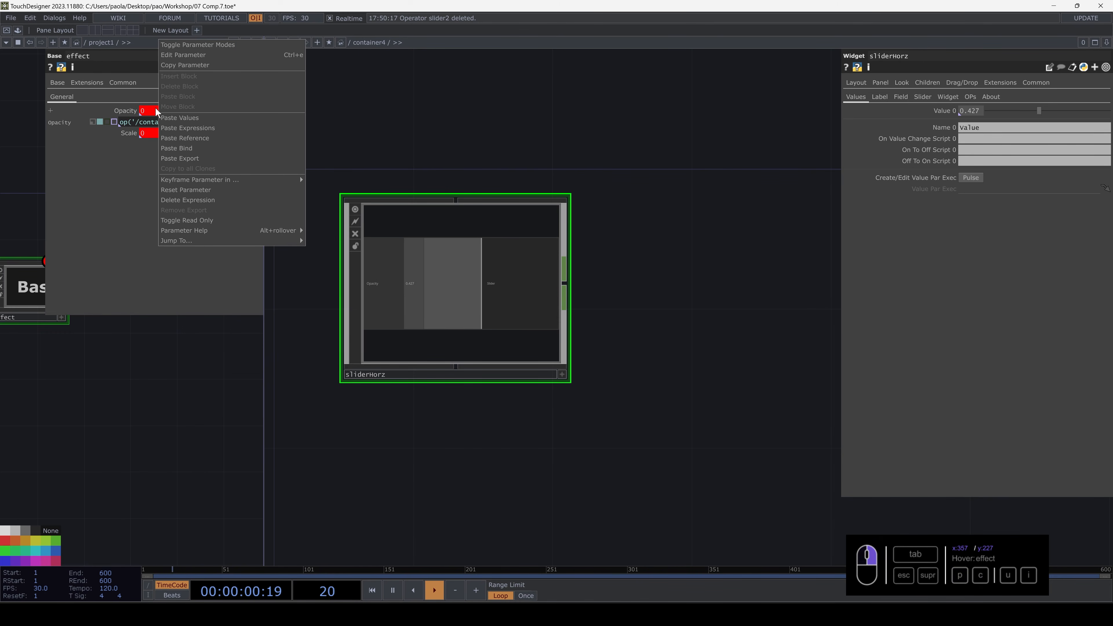
{"action": "left_click", "coordinate": [185, 138]}
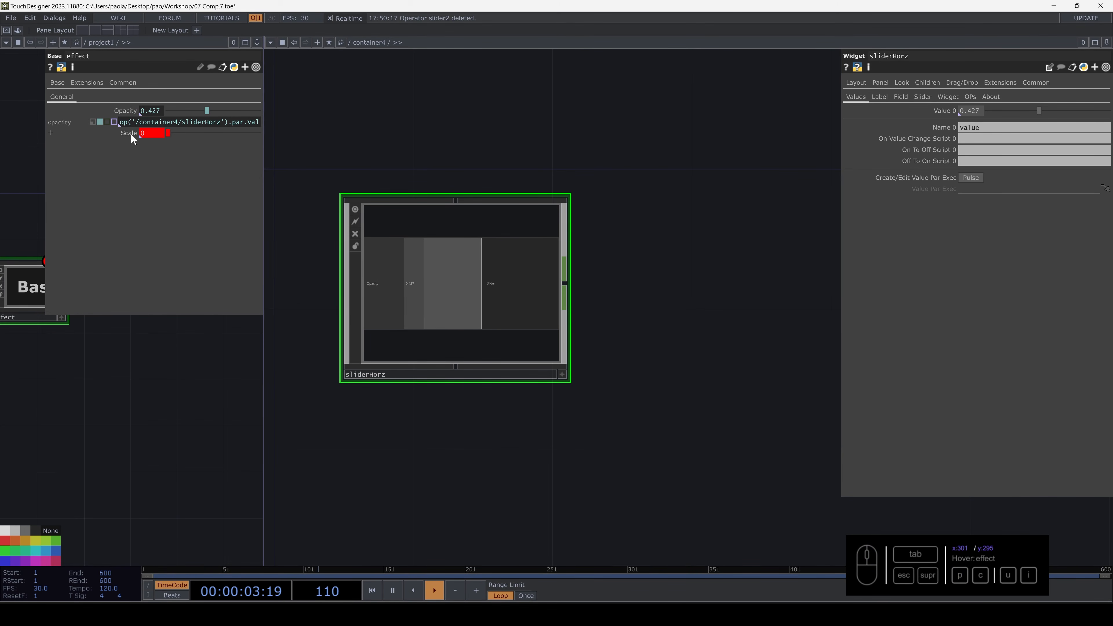
{"action": "key", "text": "p"}
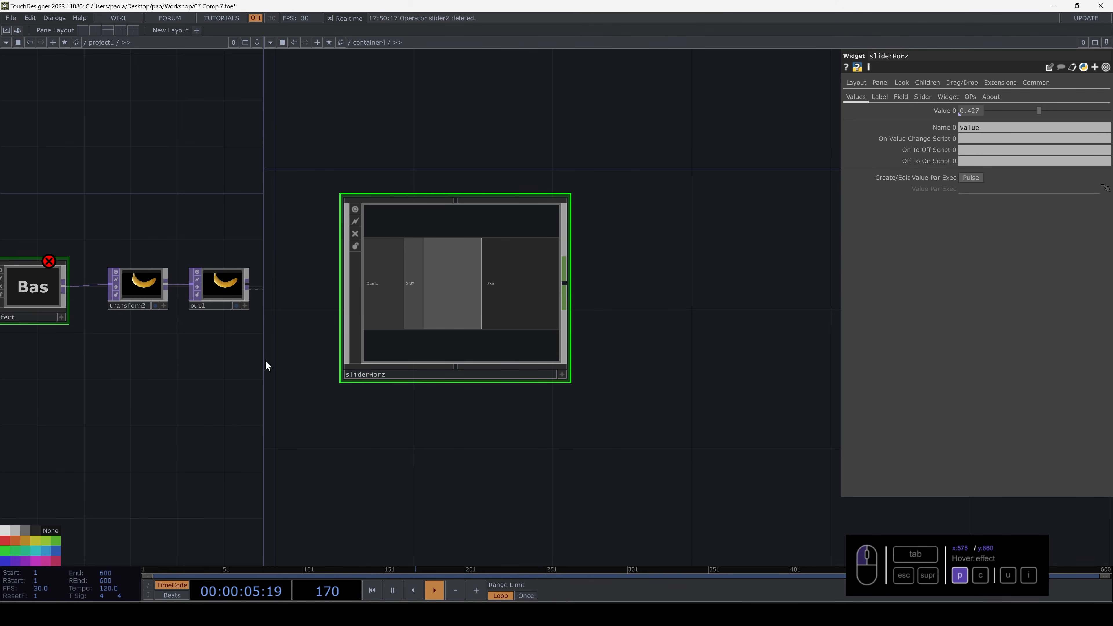
- Duplicate the sliderHorz widget below the original and set the copy's widget label to scale
{"action": "left_click_drag", "start_coordinate": [511, 295], "coordinate": [585, 157]}
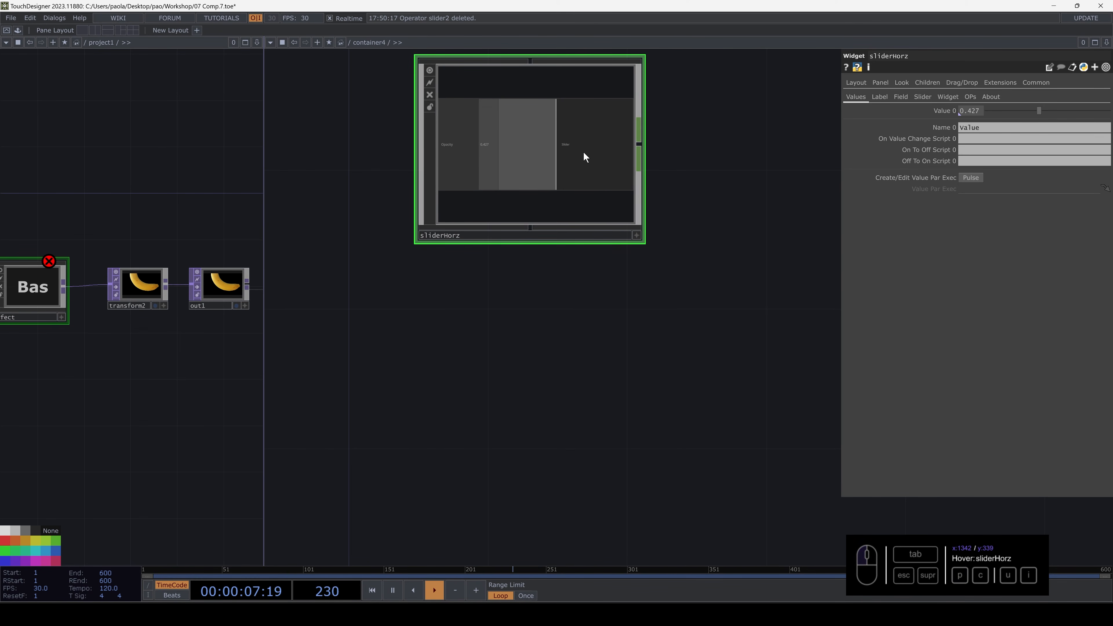
{"action": "key", "text": "ctrl+v"}
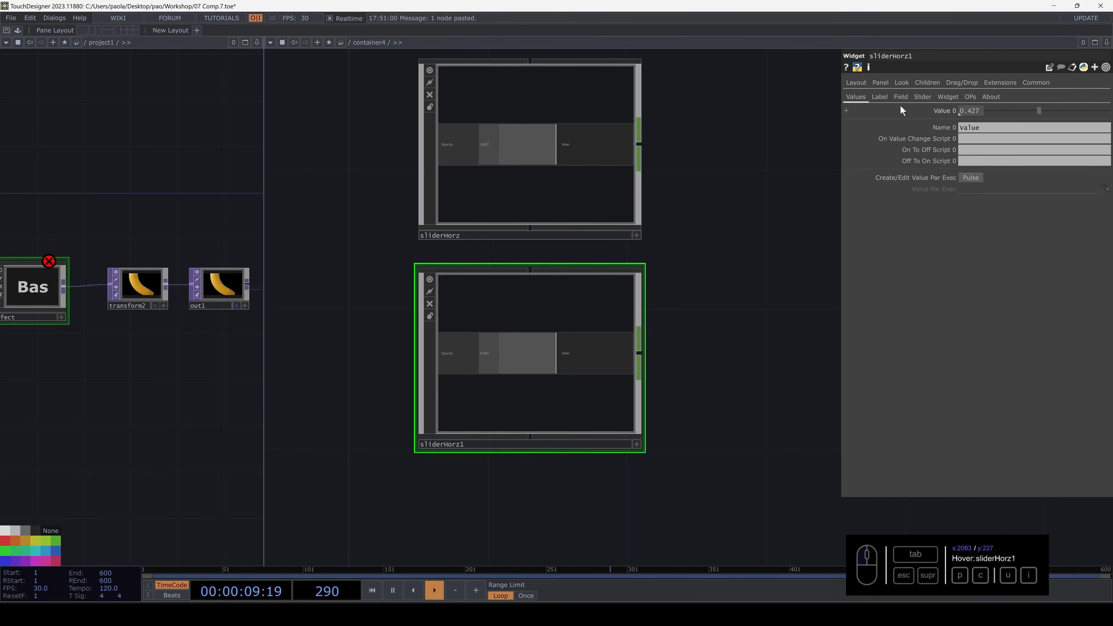
{"action": "left_click", "coordinate": [881, 97]}
{"action": "left_click", "coordinate": [992, 111]}
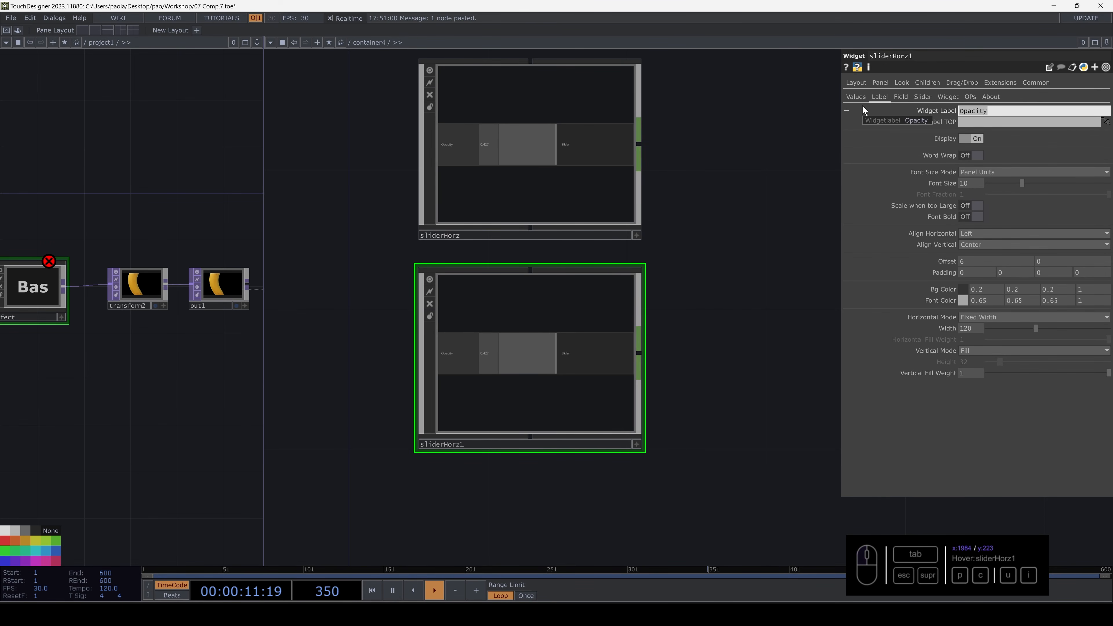
{"action": "type", "text": "Scale"}
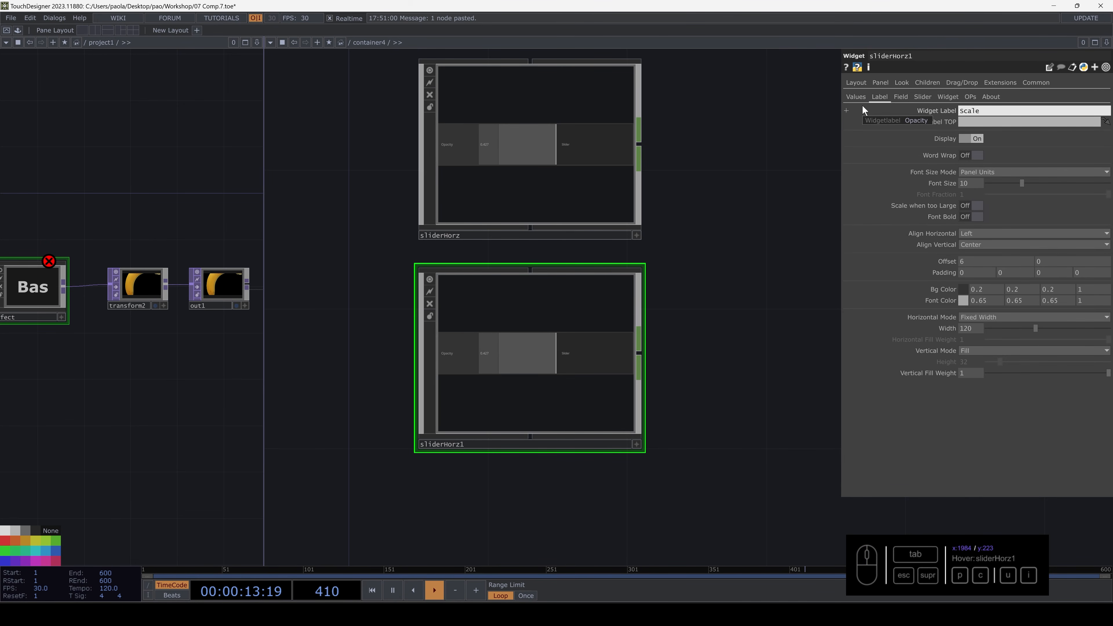
{"action": "key", "text": "Return"}
{"action": "left_click_drag", "start_coordinate": [724, 249], "coordinate": [707, 245]}
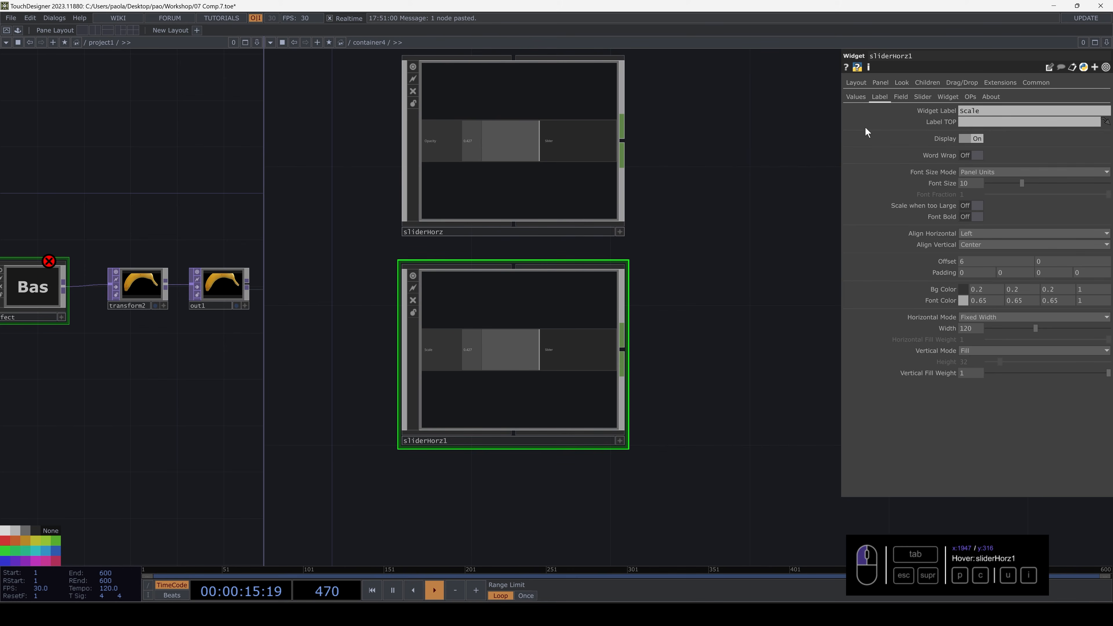
- Set sliderHorz1's Value 0 to 1, then switch the effect's Scale to constant mode and raise it to 1.5
{"action": "left_click", "coordinate": [861, 95]}
{"action": "left_click_drag", "start_coordinate": [1039, 111], "coordinate": [1111, 111]}
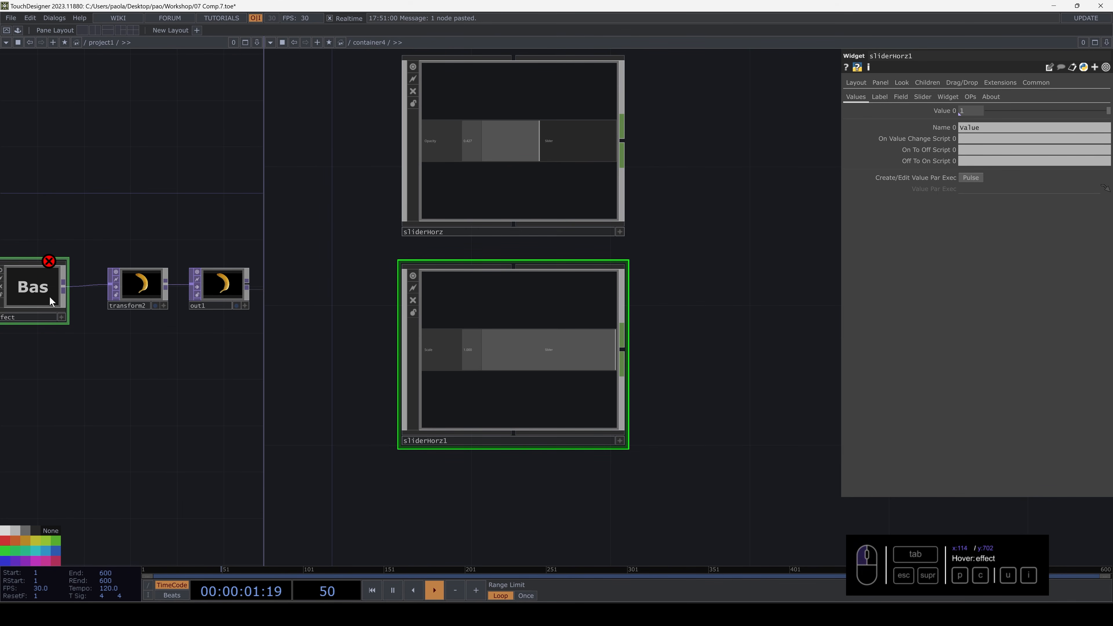
{"action": "key", "text": "p"}
{"action": "left_click", "coordinate": [127, 123]}
{"action": "left_click", "coordinate": [93, 134]}
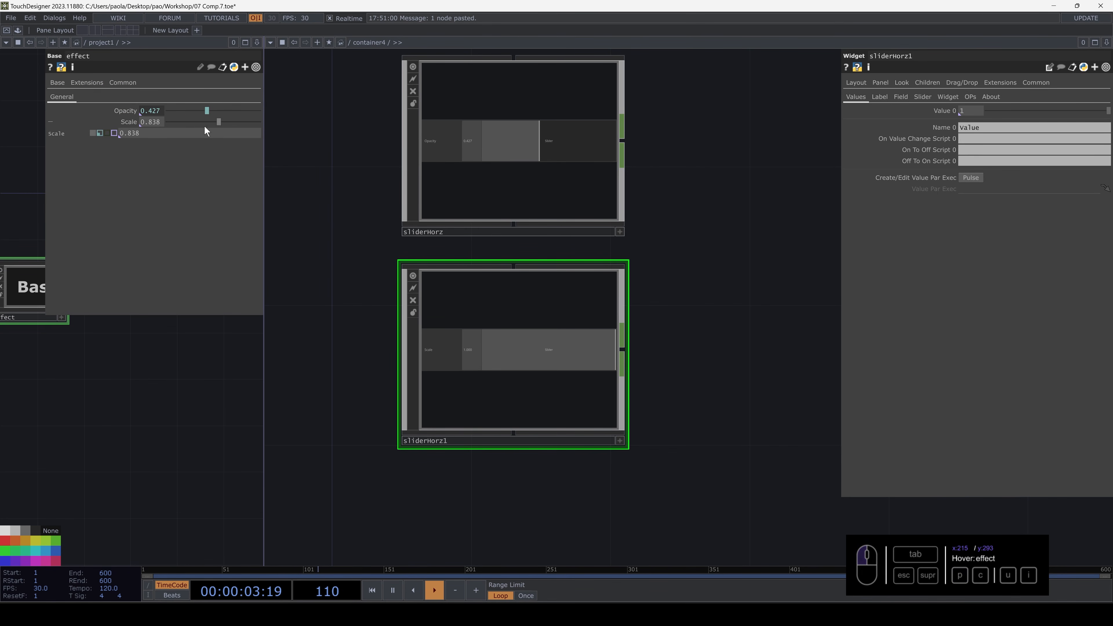
{"action": "left_click_drag", "start_coordinate": [177, 132], "coordinate": [274, 131]}
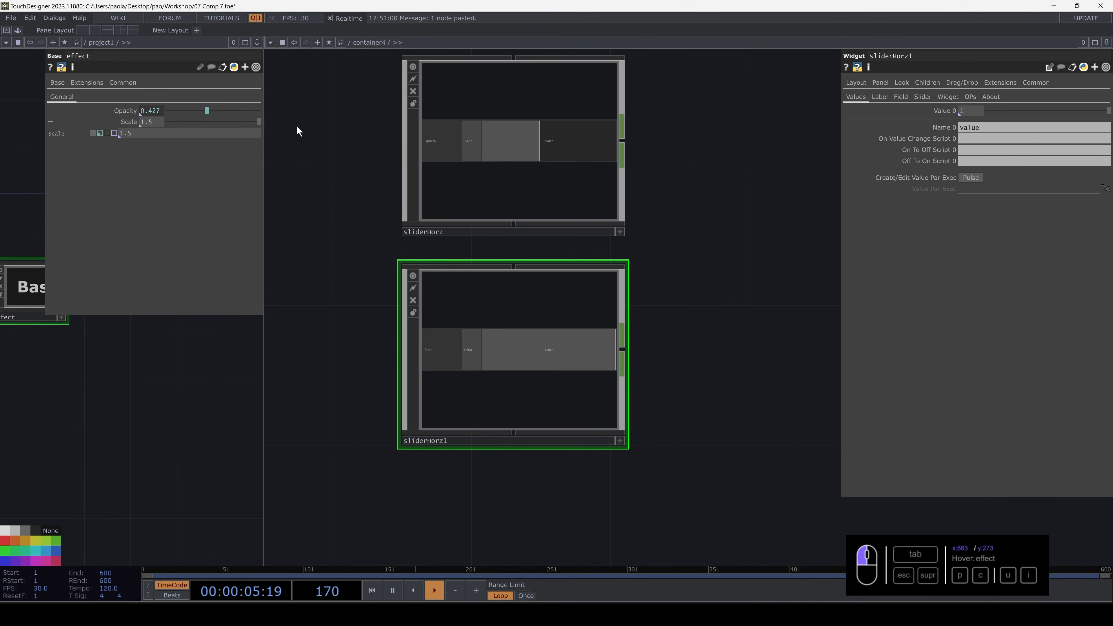
- Add a Null CHOP wired to sliderHorz1's output
{"action": "left_click_drag", "start_coordinate": [562, 301], "coordinate": [549, 339]}
{"action": "left_click_drag", "start_coordinate": [663, 348], "coordinate": [595, 343]}
{"action": "left_click", "coordinate": [612, 343]}
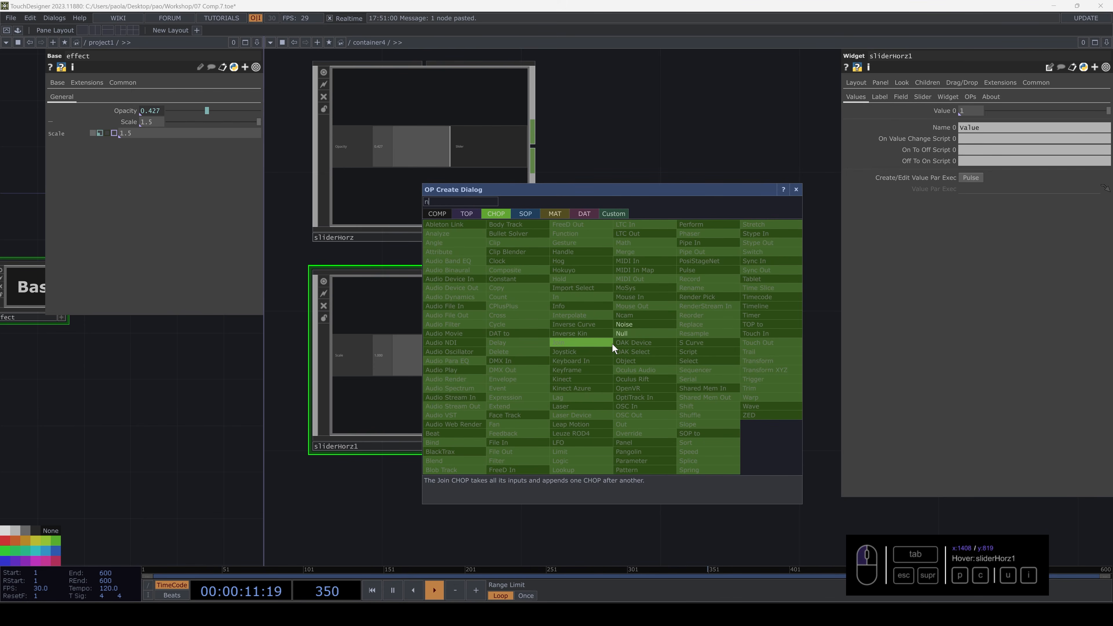
{"action": "left_click", "coordinate": [591, 317]}
{"action": "left_click", "coordinate": [648, 351]}
{"action": "left_click_drag", "start_coordinate": [698, 431], "coordinate": [593, 434]}
- Add a Math CHOP wired to null1's output
{"action": "left_click_drag", "start_coordinate": [630, 350], "coordinate": [697, 346]}
{"action": "left_click", "coordinate": [698, 348]}
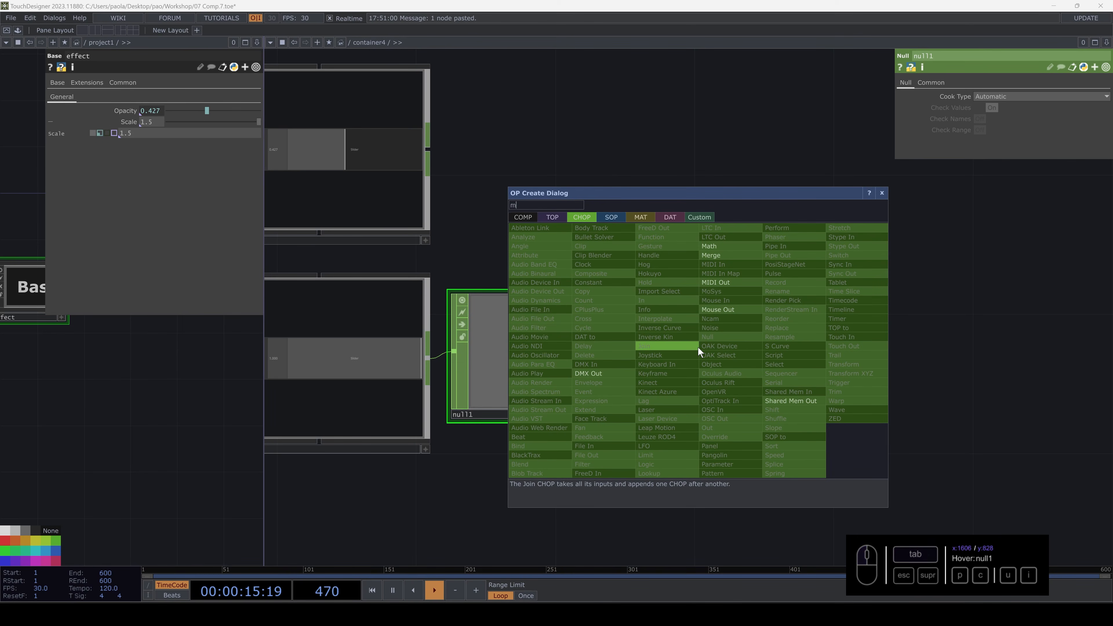
{"action": "type", "text": "math"}
{"action": "left_click", "coordinate": [735, 248]}
{"action": "left_click", "coordinate": [786, 352]}
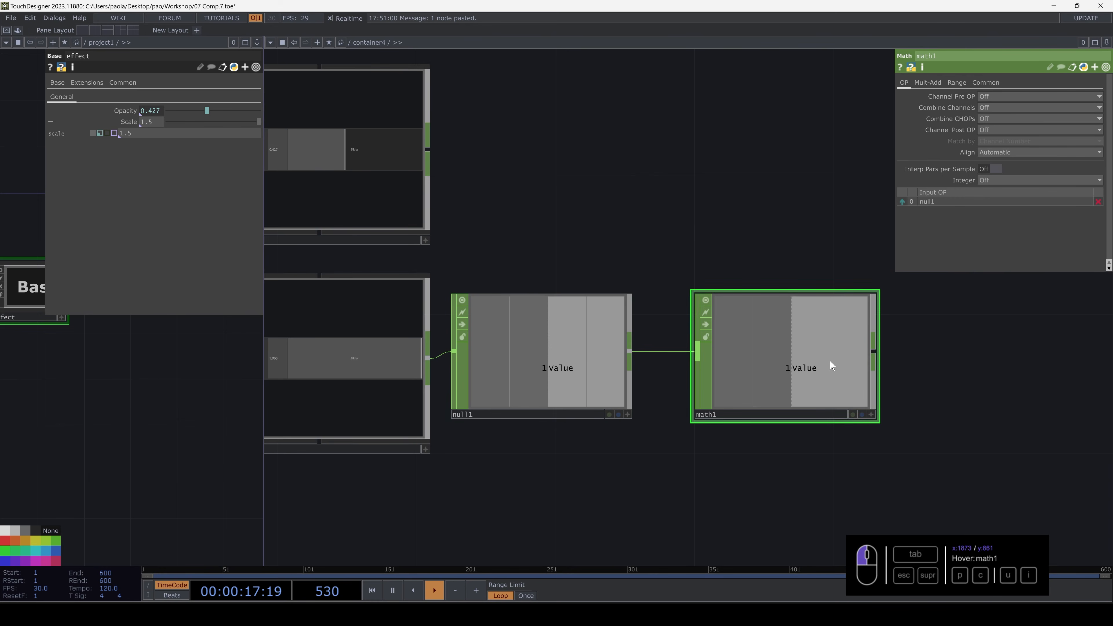
- Set the upper limit of math1's To Range to 1.5
{"action": "left_click_drag", "start_coordinate": [884, 353], "coordinate": [703, 361]}
{"action": "left_click", "coordinate": [957, 83]}
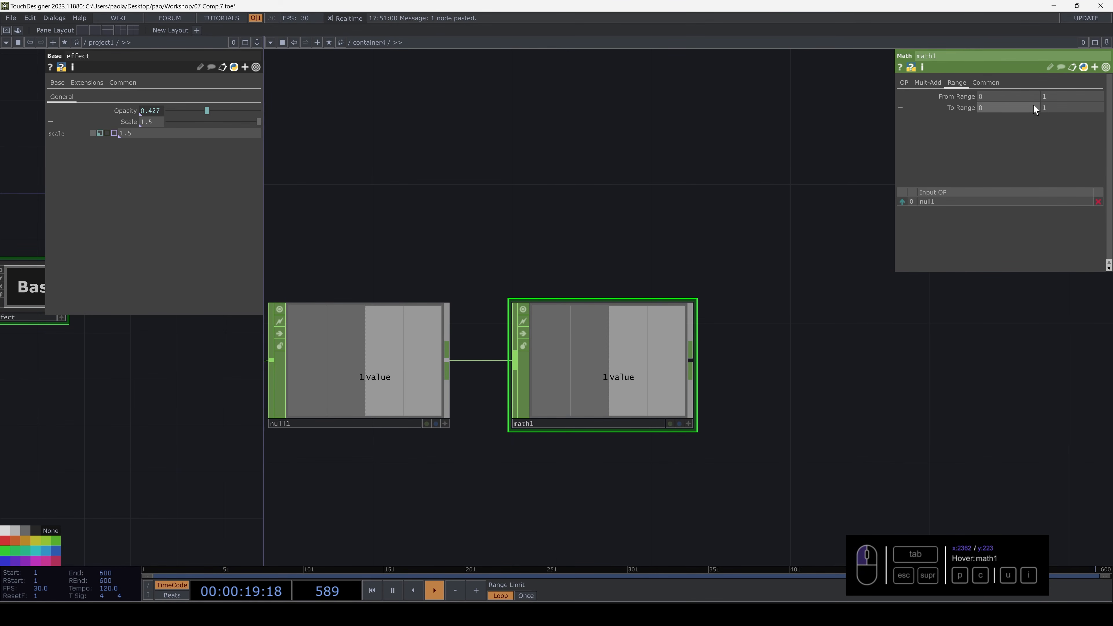
{"action": "left_click", "coordinate": [992, 108]}
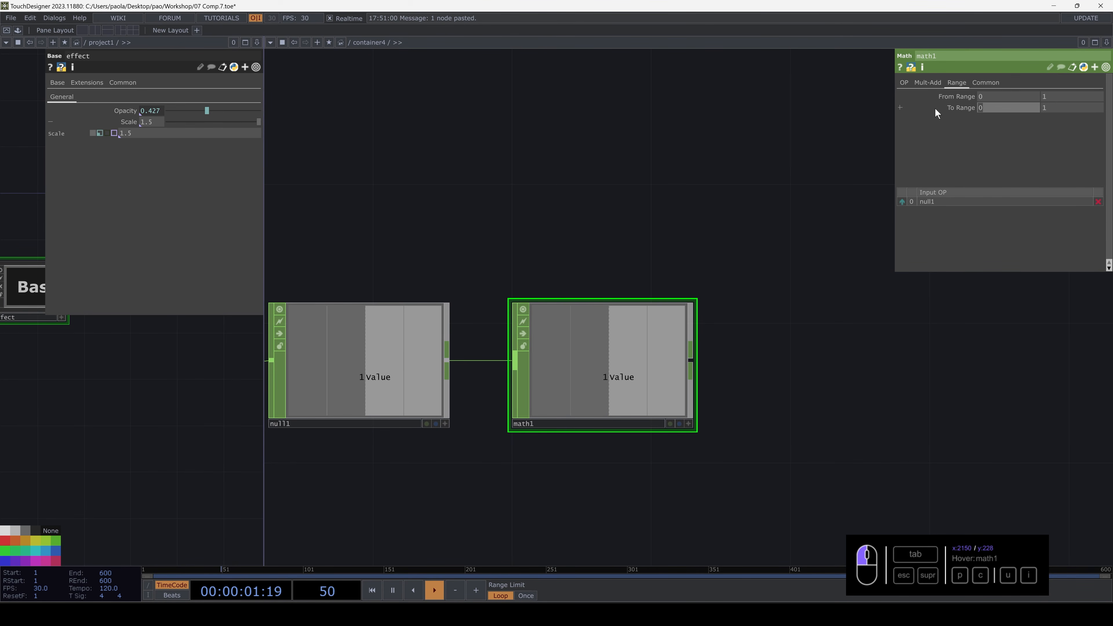
{"action": "left_click", "coordinate": [1060, 109]}
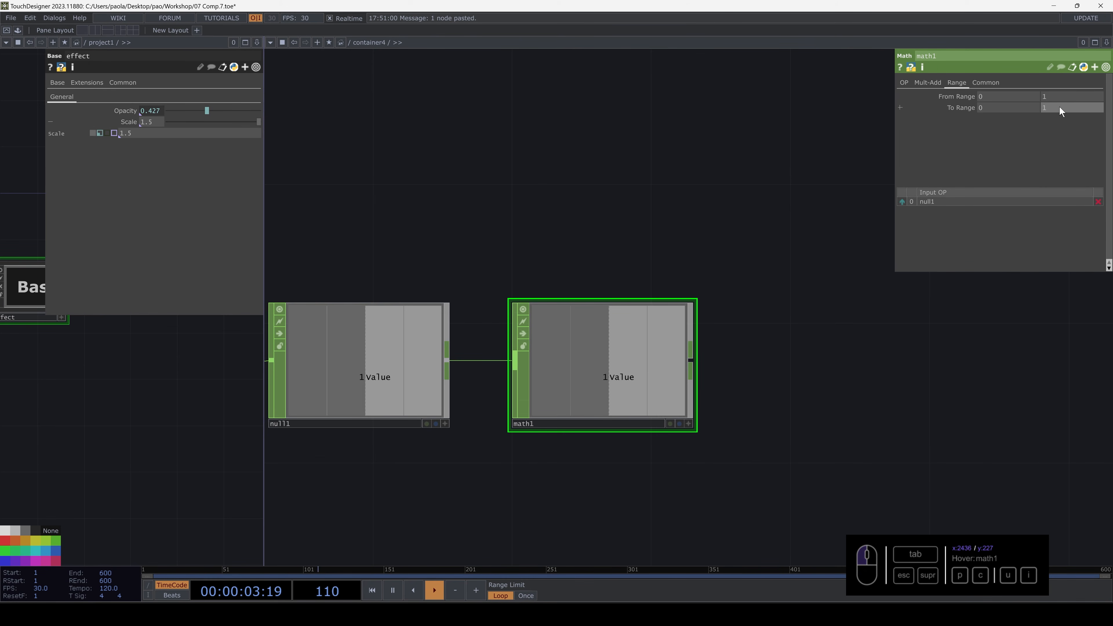
{"action": "left_click", "coordinate": [808, 359]}
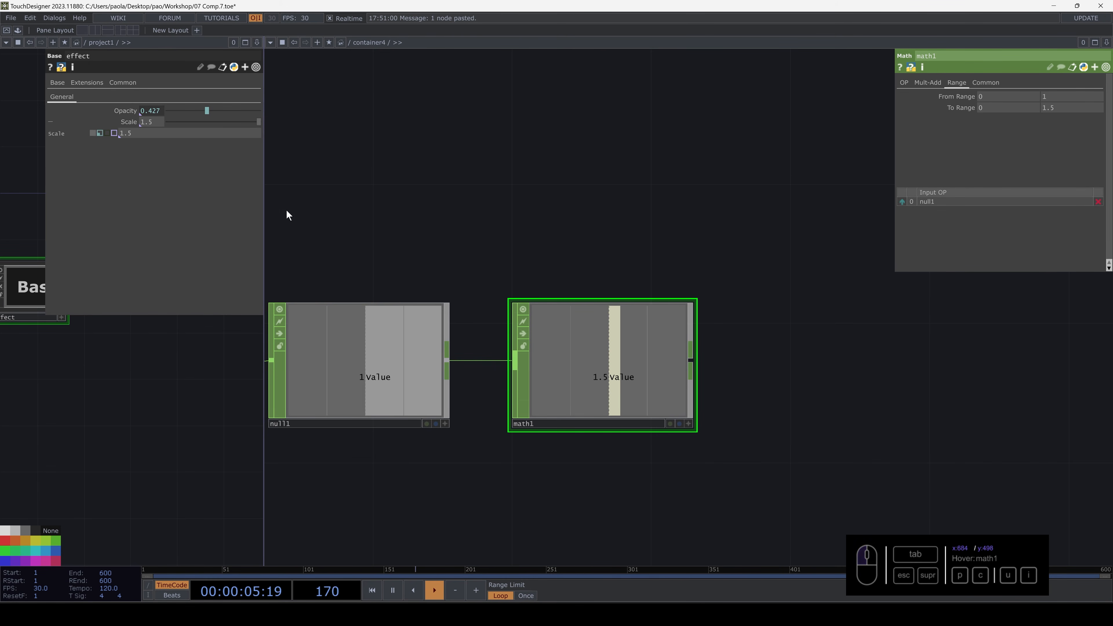
- Activate math1's viewer and link its Value channel to the effect's Scale parameter as a CHOP reference
{"action": "left_click", "coordinate": [689, 428]}
{"action": "left_click_drag", "start_coordinate": [559, 349], "coordinate": [153, 121]}
{"action": "left_click", "coordinate": [160, 116]}
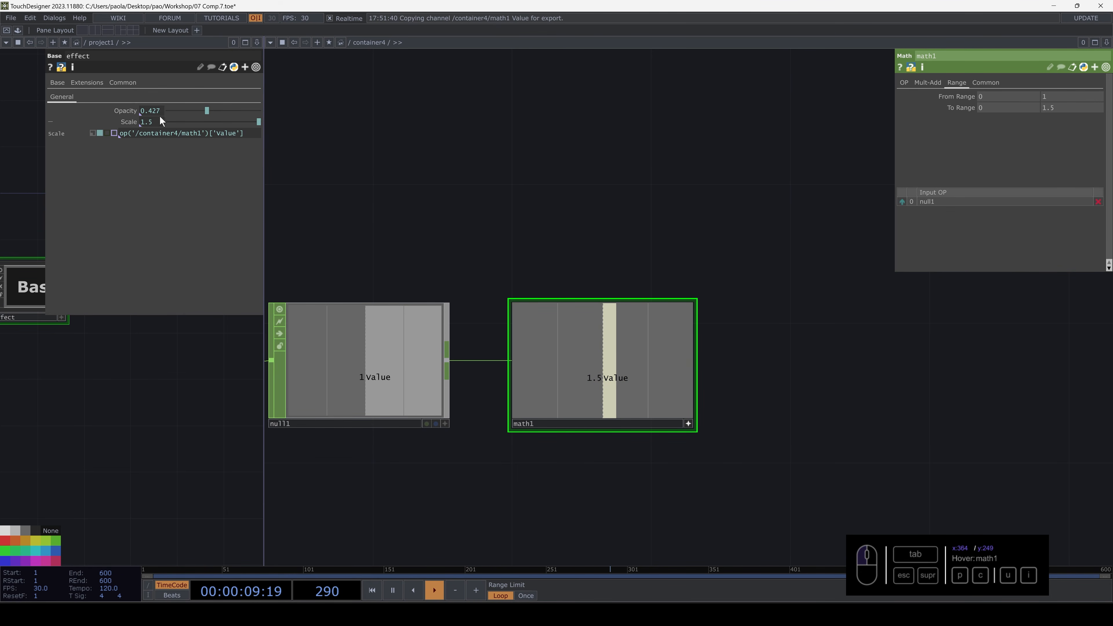
- Set the clamp maximum of sliderHorz1's Value0 custom parameter to 1.5 in the Component Editor
{"action": "left_click_drag", "start_coordinate": [408, 241], "coordinate": [797, 223]}
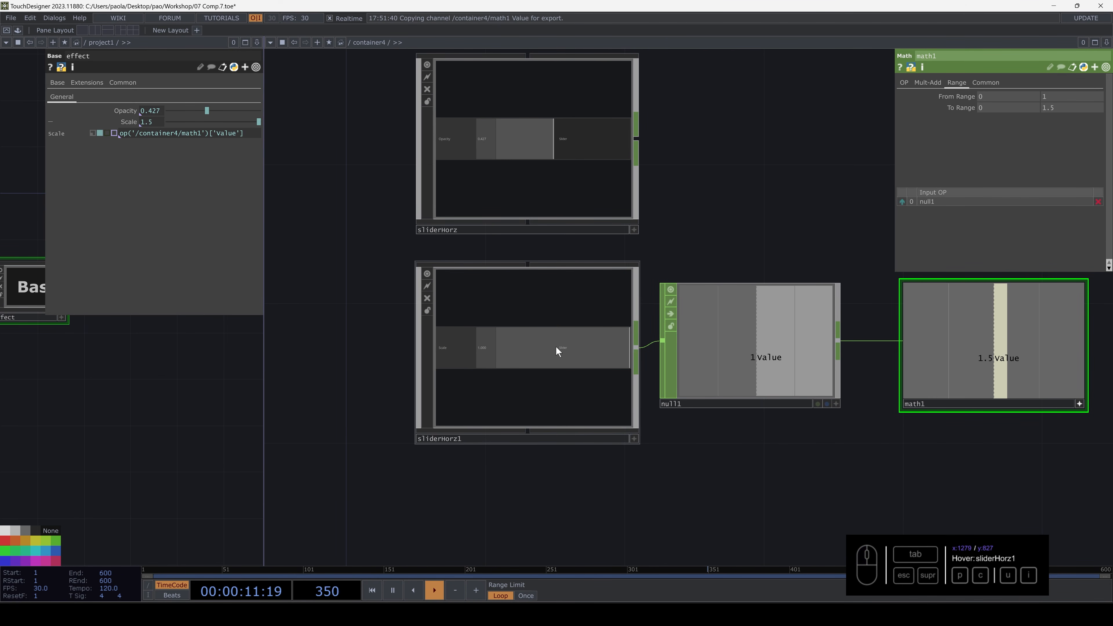
{"action": "left_click", "coordinate": [557, 348]}
{"action": "right_click", "coordinate": [560, 345]}
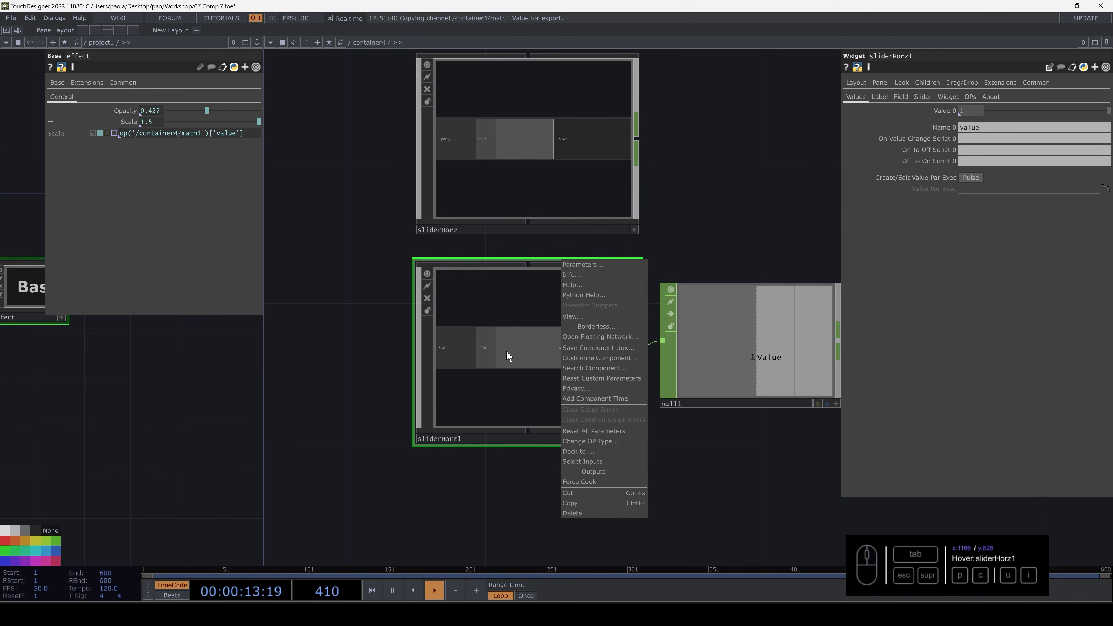
{"action": "left_click", "coordinate": [593, 358]}
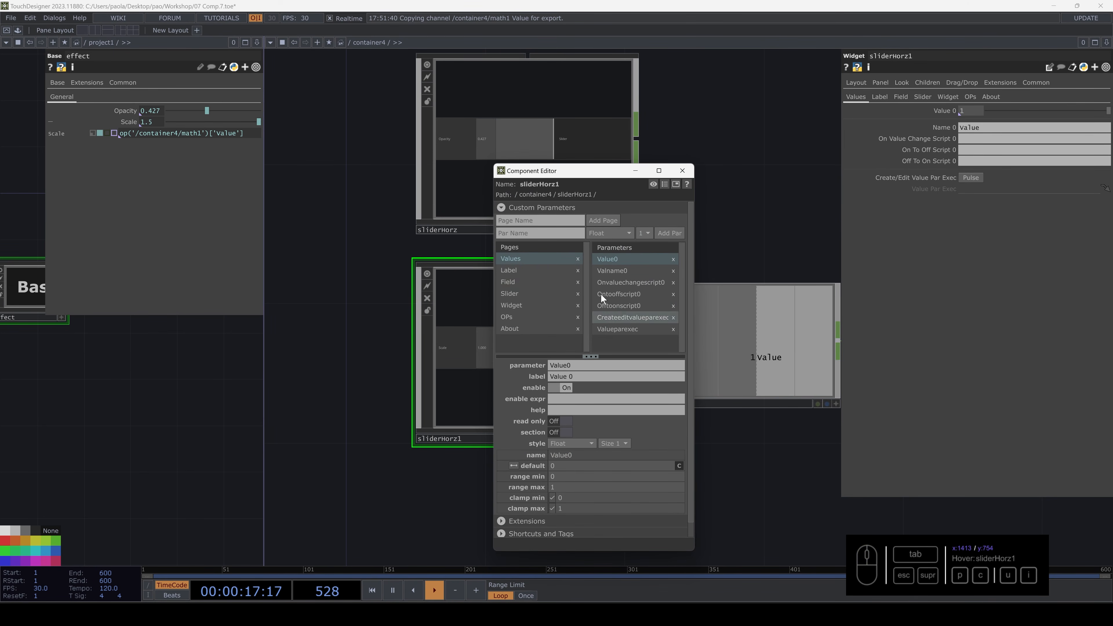
{"action": "left_click", "coordinate": [616, 258]}
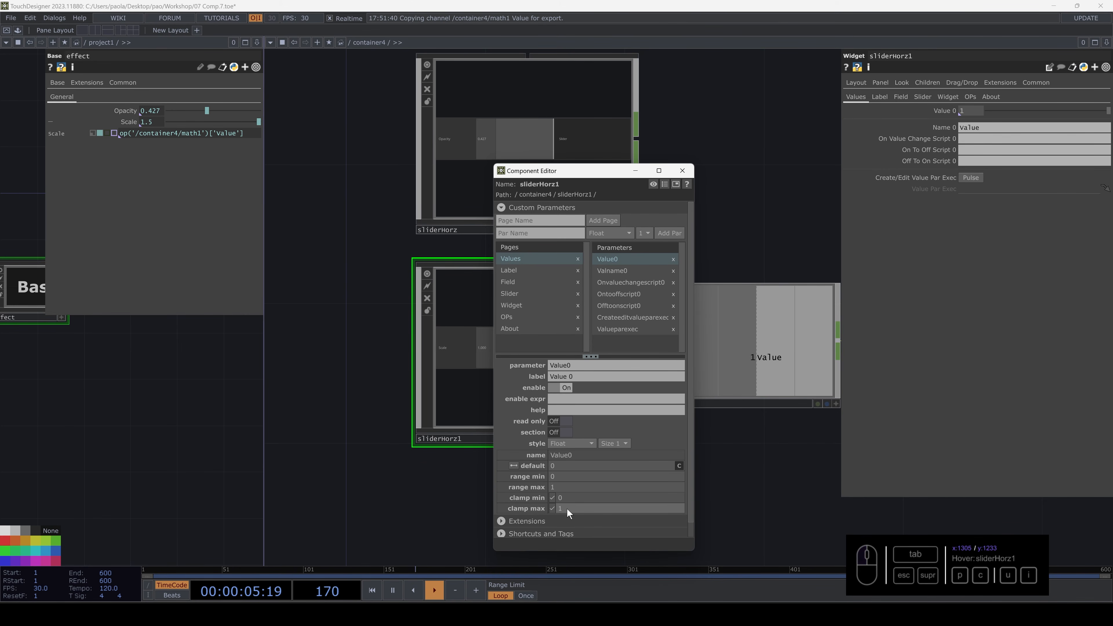
{"action": "type", "text": ".5"}
{"action": "key", "text": "Return"}
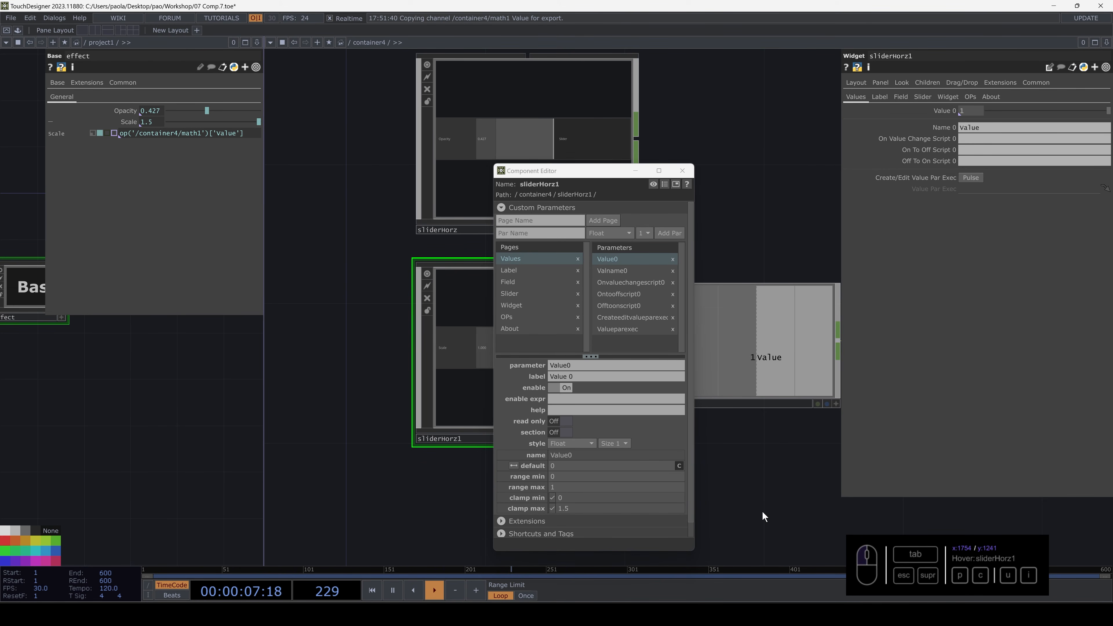
{"action": "left_click", "coordinate": [682, 171]}
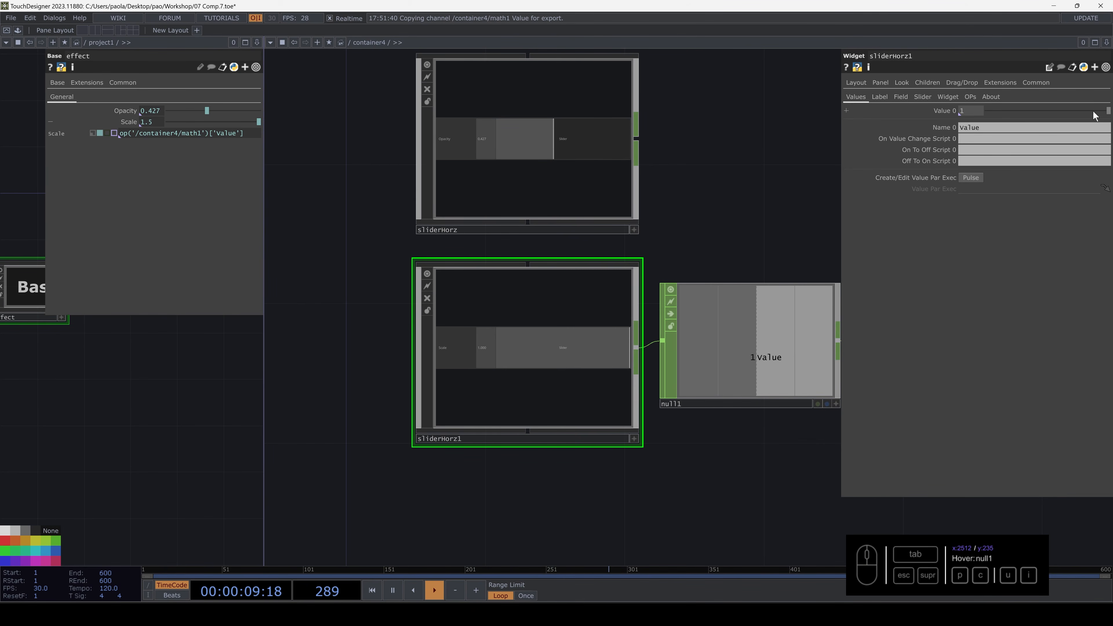
- Set the range maximum of sliderHorz1's Value0 custom parameter to 1.5 in the Component Editor
{"action": "mouse_move", "coordinate": [1092, 109]}
{"action": "left_mouse_down"}
{"action": "mouse_move", "coordinate": [1063, 112]}
{"action": "mouse_move", "coordinate": [1112, 113]}
{"action": "left_mouse_up"}
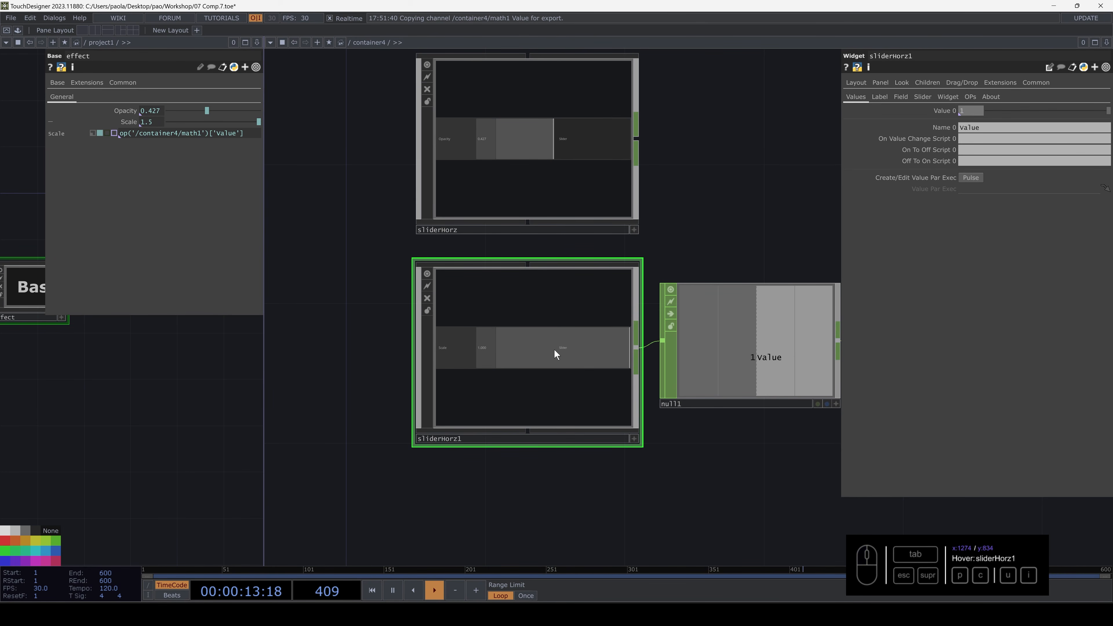
{"action": "right_click", "coordinate": [554, 361]}
{"action": "left_click", "coordinate": [594, 371]}
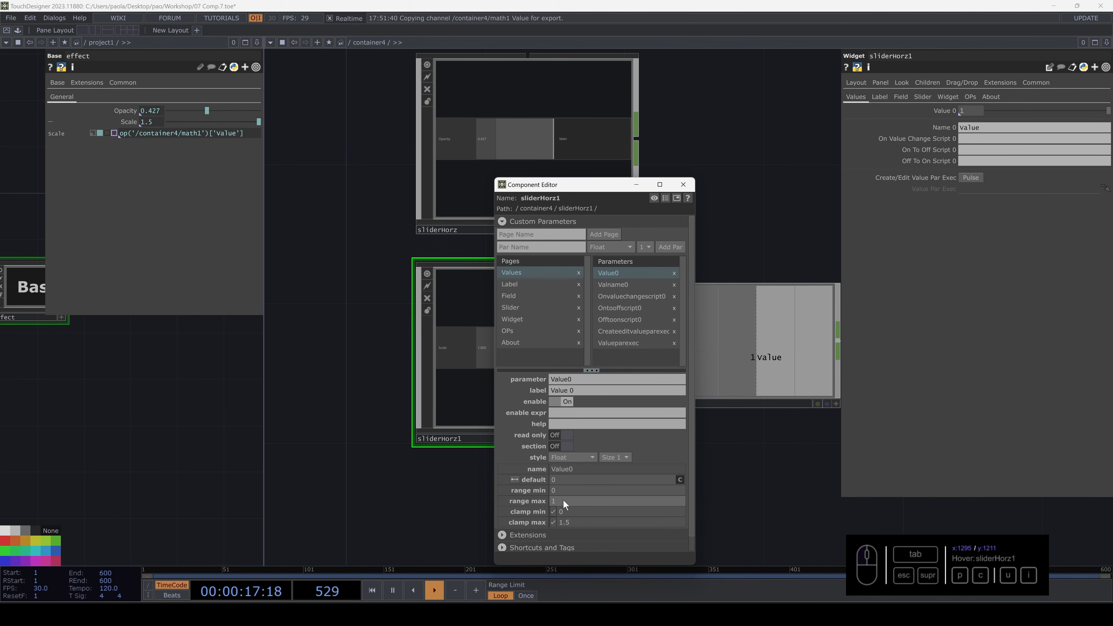
{"action": "type", "text": "5"}
{"action": "key", "text": "Return"}
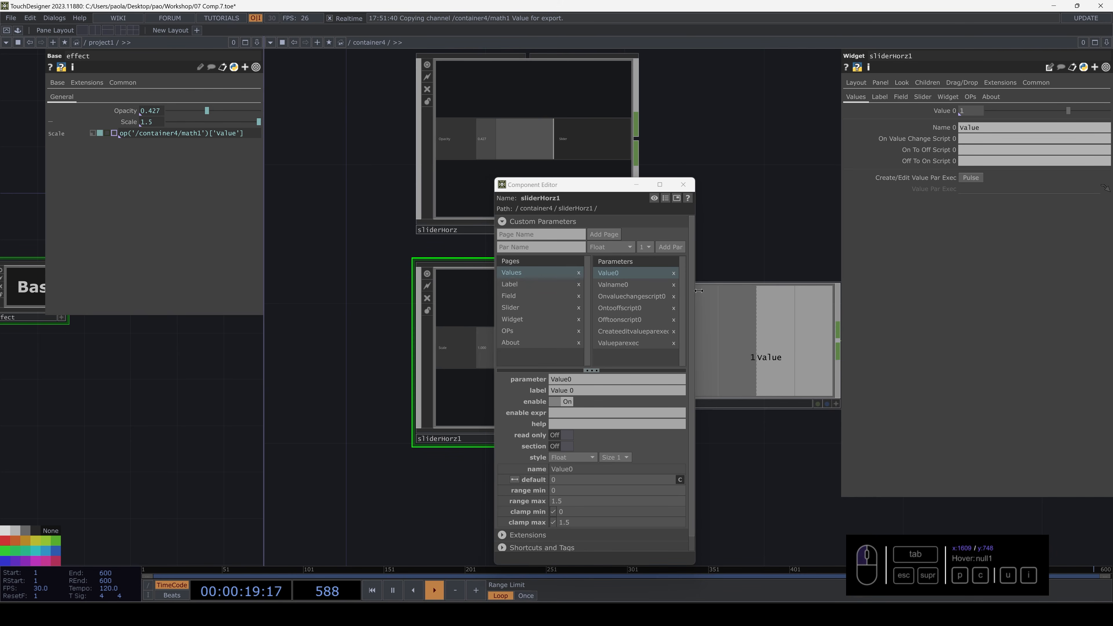
{"action": "left_click", "coordinate": [684, 185]}
- Delete the null1 and math1 CHOPs connected to sliderHorz1
{"action": "left_click_drag", "start_coordinate": [804, 234], "coordinate": [483, 239]}
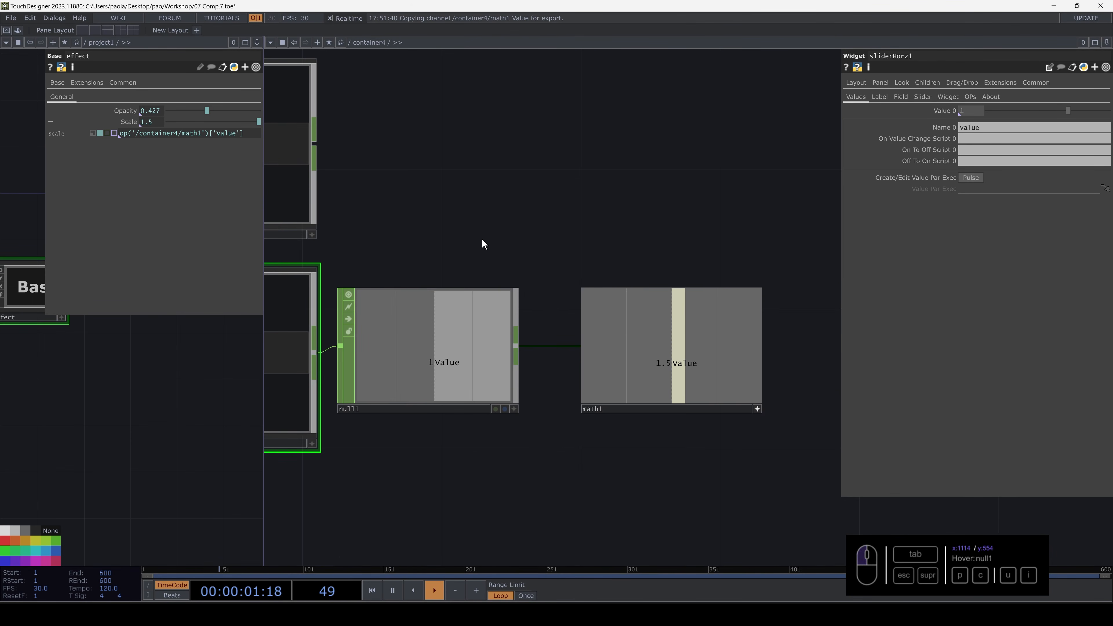
{"action": "right_click_drag", "start_coordinate": [474, 244], "coordinate": [744, 427]}
{"action": "key", "text": "Delete"}
{"action": "left_click_drag", "start_coordinate": [519, 389], "coordinate": [837, 386]}
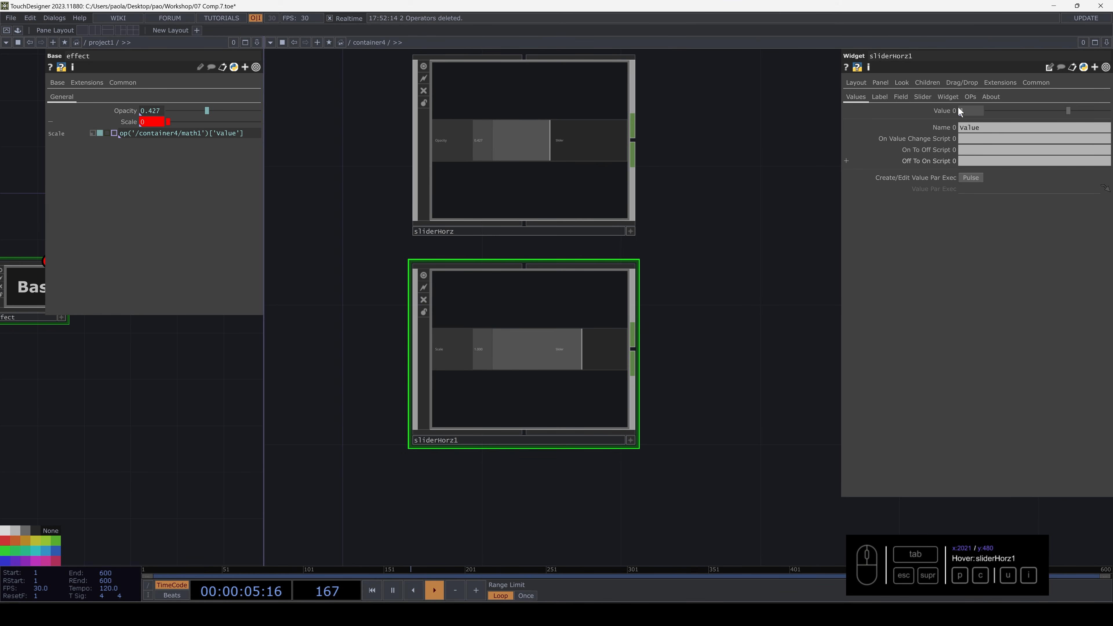
- Link the effect's Scale parameter directly to sliderHorz1's Value 0 by pasting a parameter reference
{"action": "right_click", "coordinate": [145, 125]}
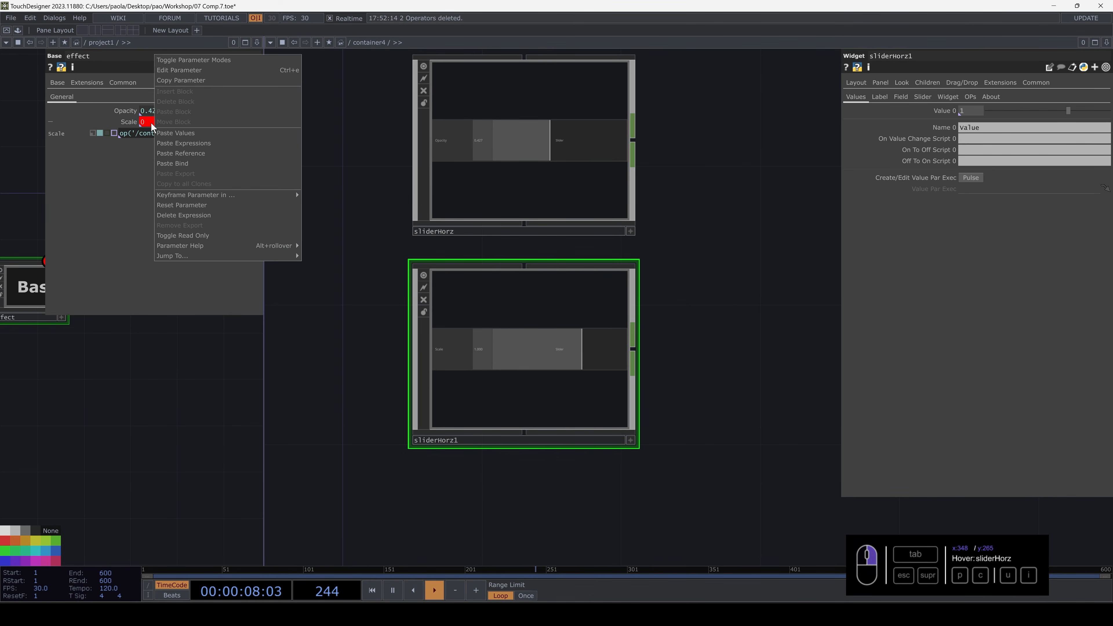
{"action": "left_click", "coordinate": [184, 157]}
{"action": "key", "text": "p"}
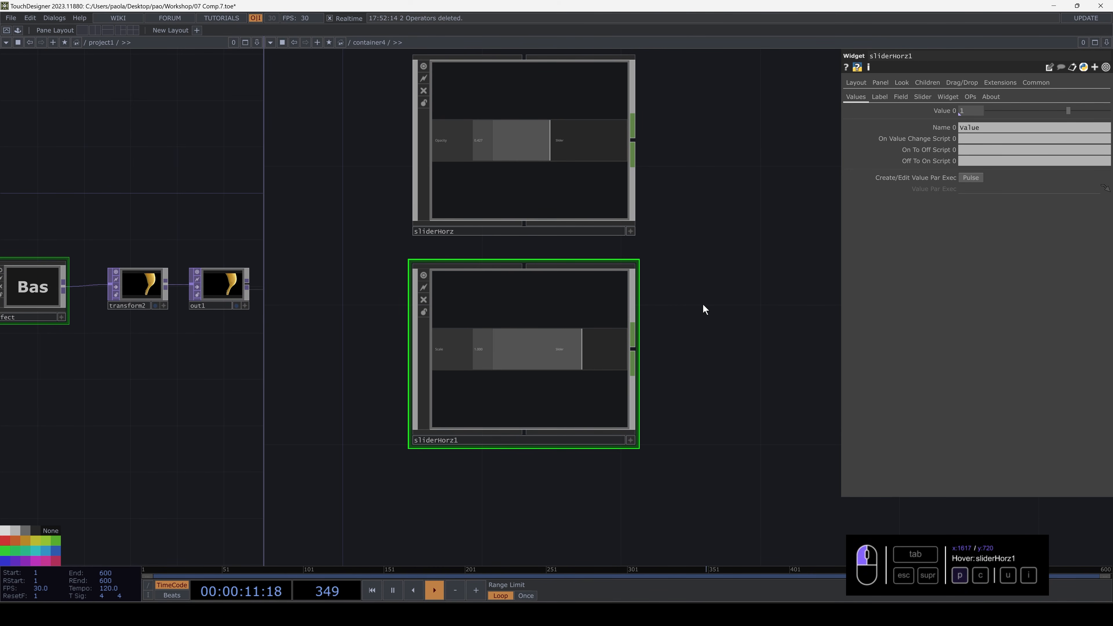
- Test the sliders in container2's viewer window, moving Opacity to about 0.97 and Scale to about 1.2
{"action": "key", "text": "u"}
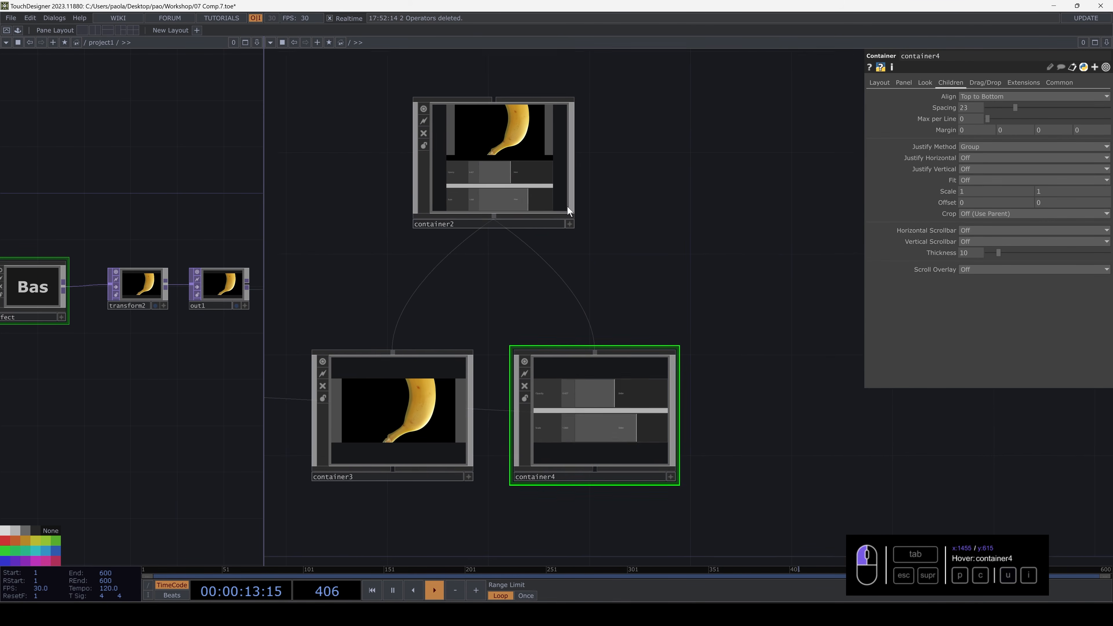
{"action": "right_click", "coordinate": [508, 142]}
{"action": "left_click", "coordinate": [548, 114]}
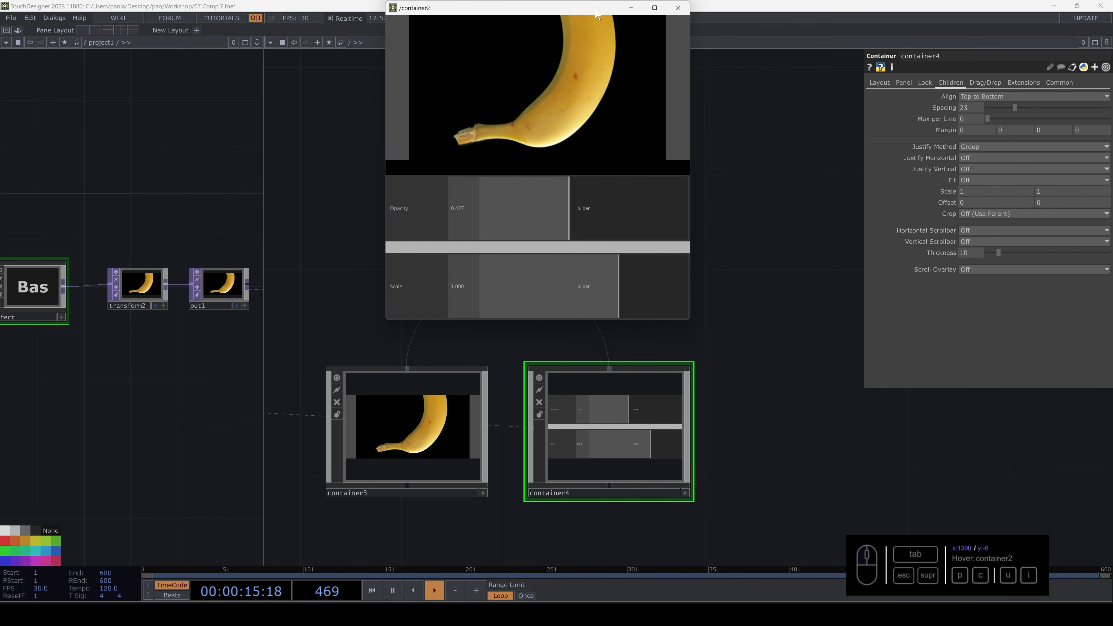
{"action": "left_click_drag", "start_coordinate": [597, 13], "coordinate": [767, 85]}
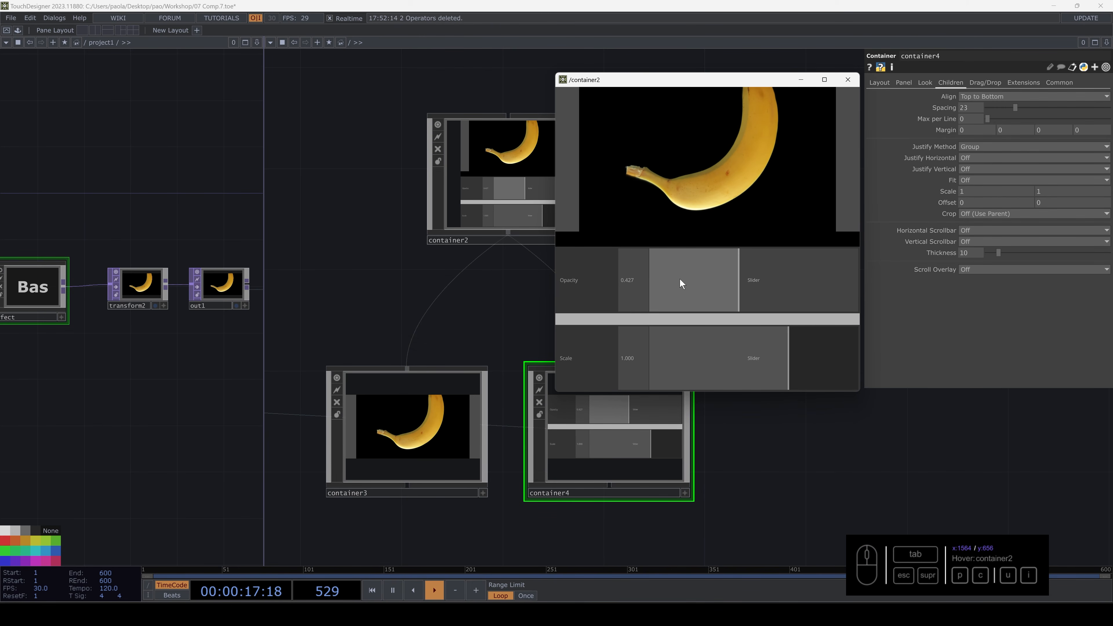
{"action": "left_click_drag", "start_coordinate": [736, 288], "coordinate": [849, 293]}
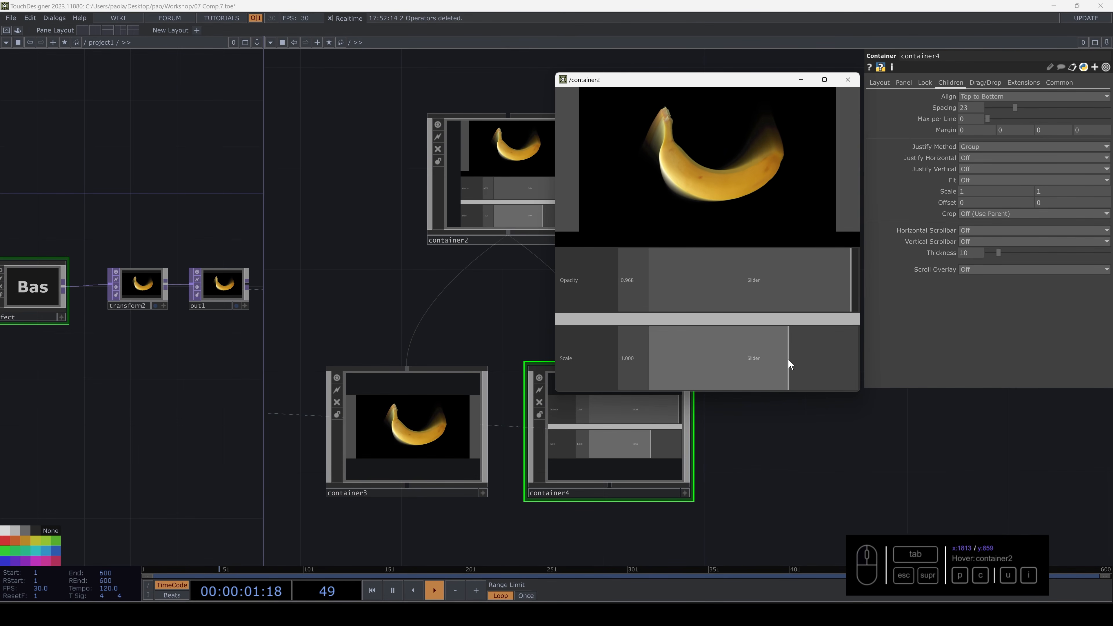
{"action": "left_click_drag", "start_coordinate": [789, 360], "coordinate": [815, 358]}
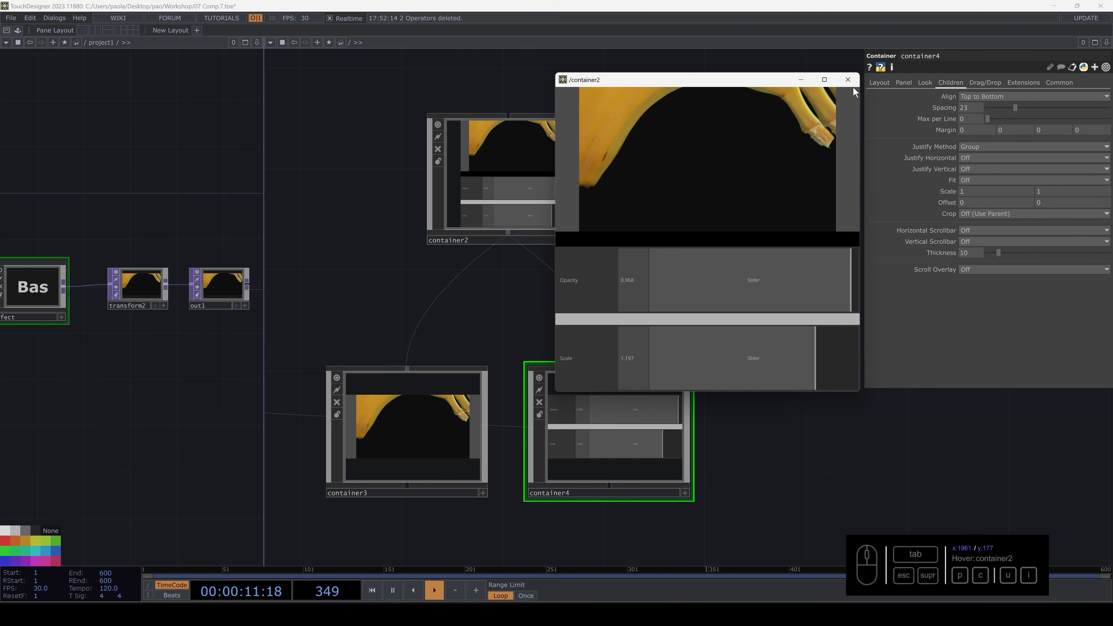
{"action": "left_click", "coordinate": [848, 80]}
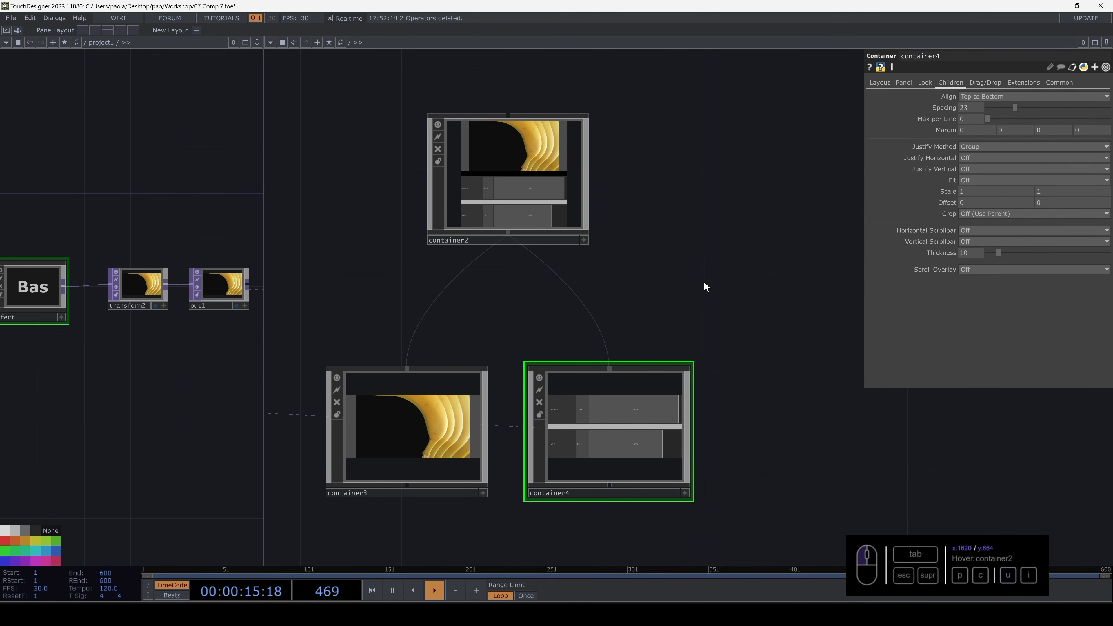
{"action": "scroll", "coordinate": [680, 298], "scroll_direction": "up", "scroll_amount": 2}
{"action": "left_click_drag", "start_coordinate": [681, 298], "coordinate": [696, 59]}
{"action": "scroll", "coordinate": [583, 342], "scroll_direction": "down", "scroll_amount": 3}
{"action": "left_click_drag", "start_coordinate": [587, 380], "coordinate": [597, 336]}
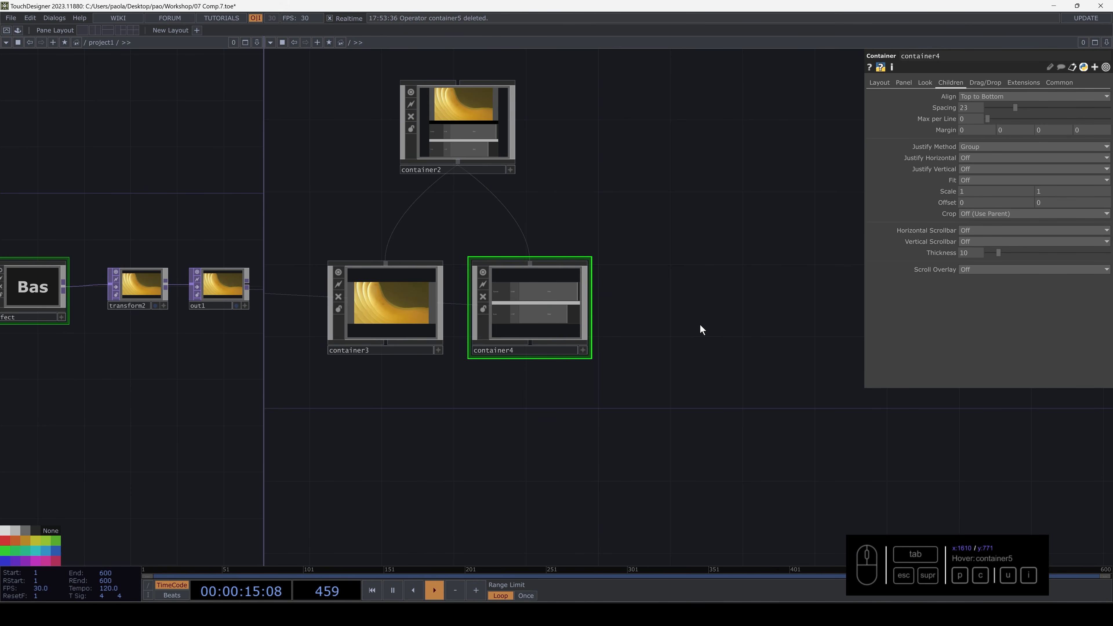
{"action": "left_click_drag", "start_coordinate": [700, 324], "coordinate": [701, 314]}
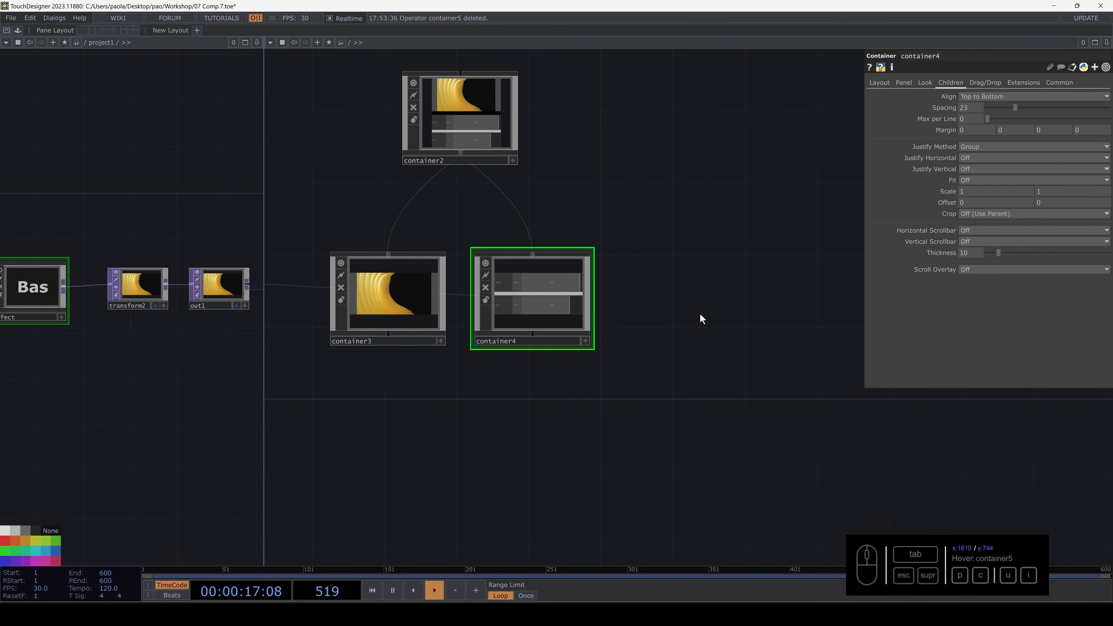
{"action": "left_click", "coordinate": [543, 305]}
{"action": "key", "text": "i"}
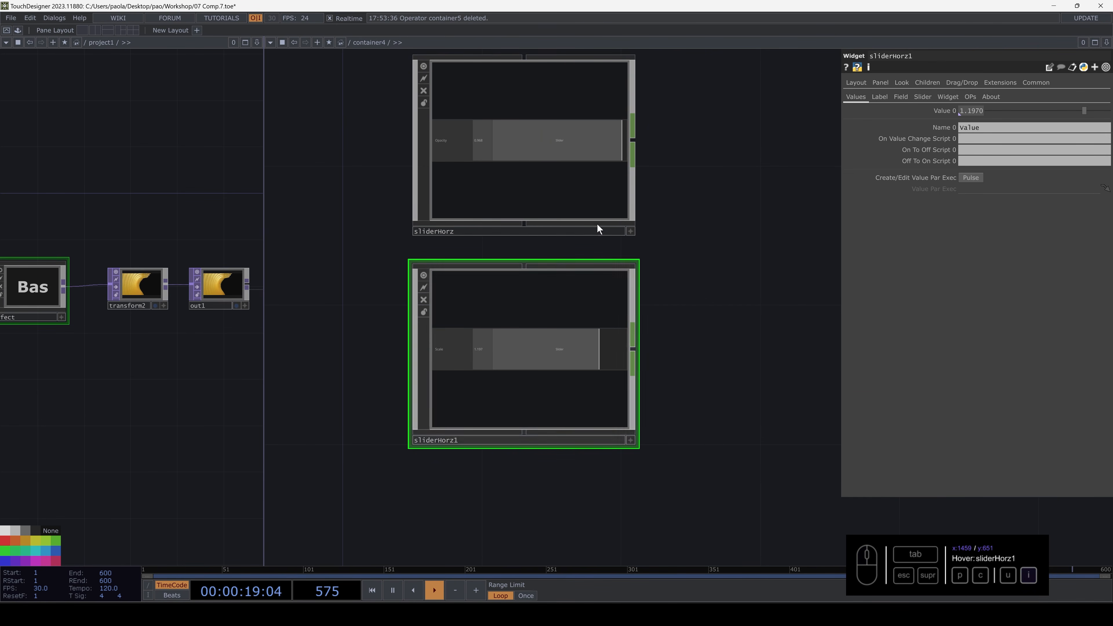
{"action": "key", "text": "u"}
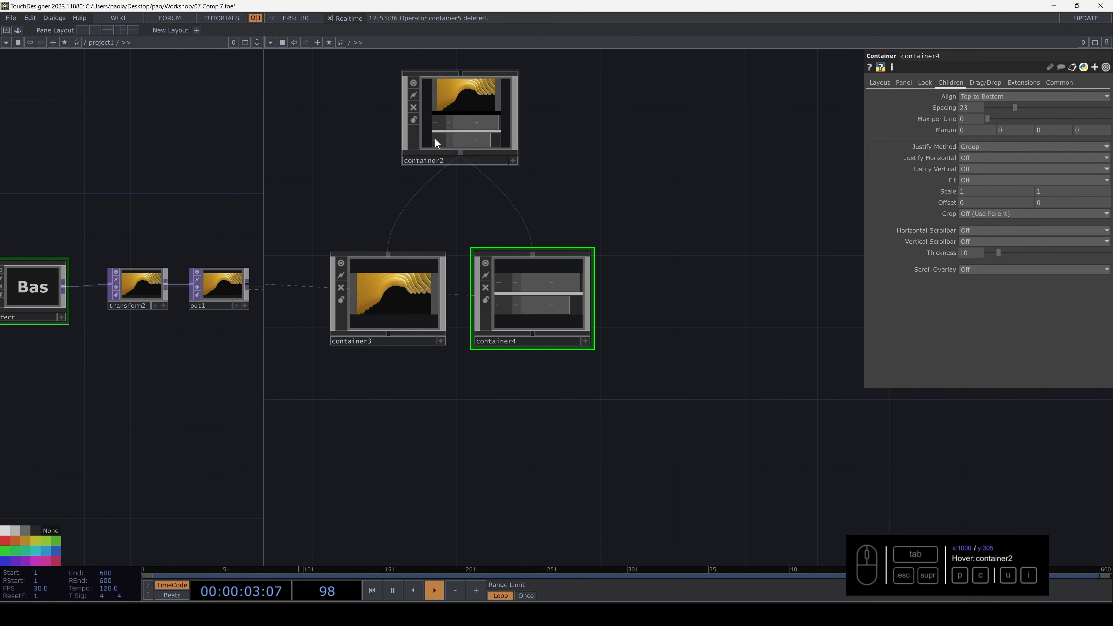
- Move container4 further down in the root network and add a new Container COMP beside it
{"action": "left_click_drag", "start_coordinate": [536, 273], "coordinate": [542, 439]}
{"action": "left_click_drag", "start_coordinate": [576, 319], "coordinate": [570, 297]}
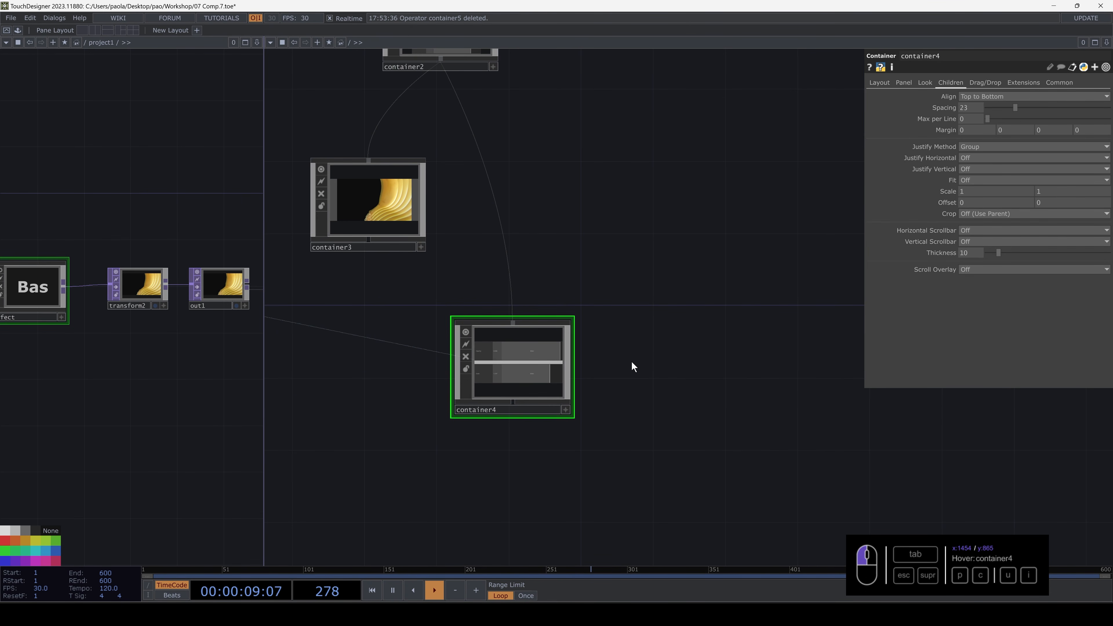
{"action": "left_click_drag", "start_coordinate": [656, 320], "coordinate": [651, 368]}
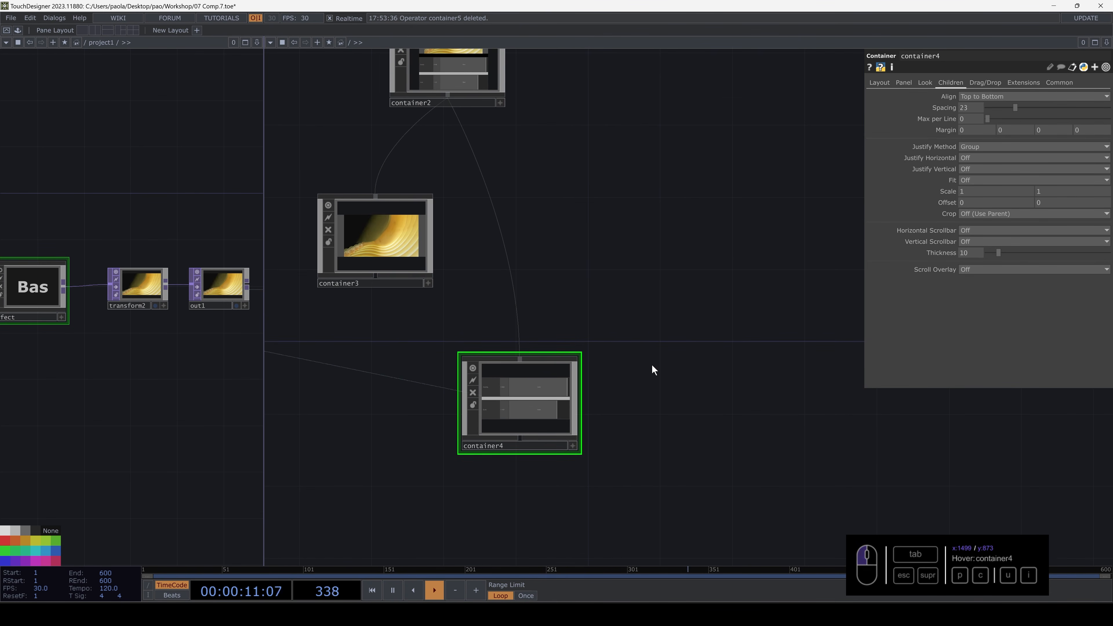
{"action": "key", "text": "Tab"}
{"action": "type", "text": "c"}
{"action": "left_click", "coordinate": [547, 265]}
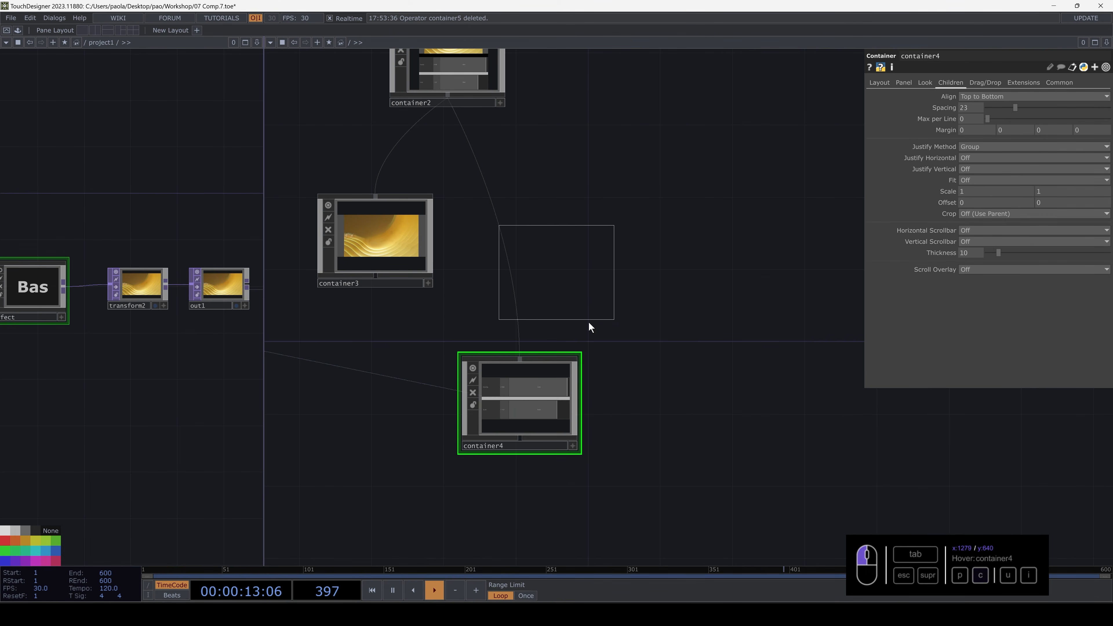
{"action": "left_click", "coordinate": [672, 400]}
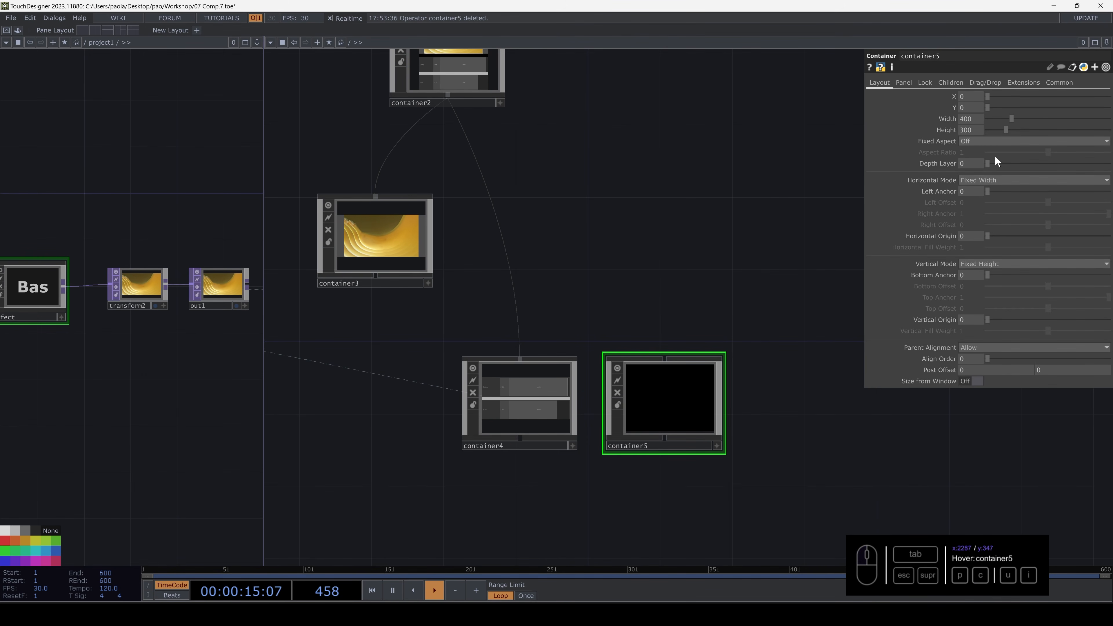
- Set both the Horizontal Mode and Vertical Mode of container5 to Fill
{"action": "left_click", "coordinate": [985, 180]}
{"action": "left_click", "coordinate": [984, 201]}
{"action": "left_click", "coordinate": [982, 264]}
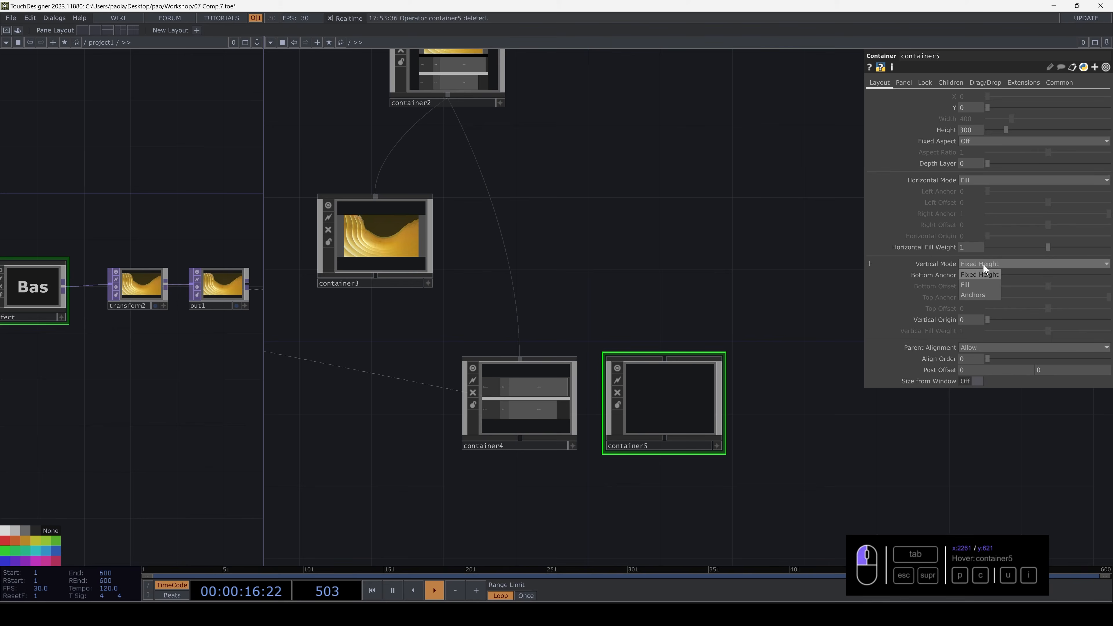
{"action": "left_click", "coordinate": [977, 286]}
- Give container5 a pure red background color with a background alpha of 1
{"action": "left_click", "coordinate": [945, 80]}
{"action": "left_click", "coordinate": [923, 82]}
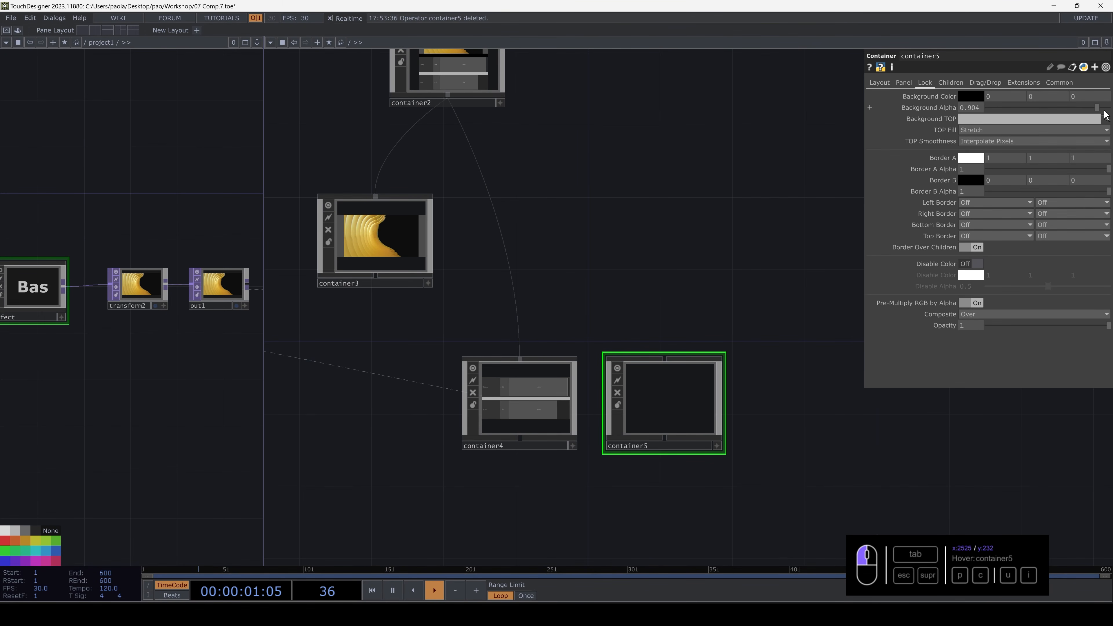
{"action": "left_click", "coordinate": [977, 97]}
{"action": "left_click", "coordinate": [993, 106]}
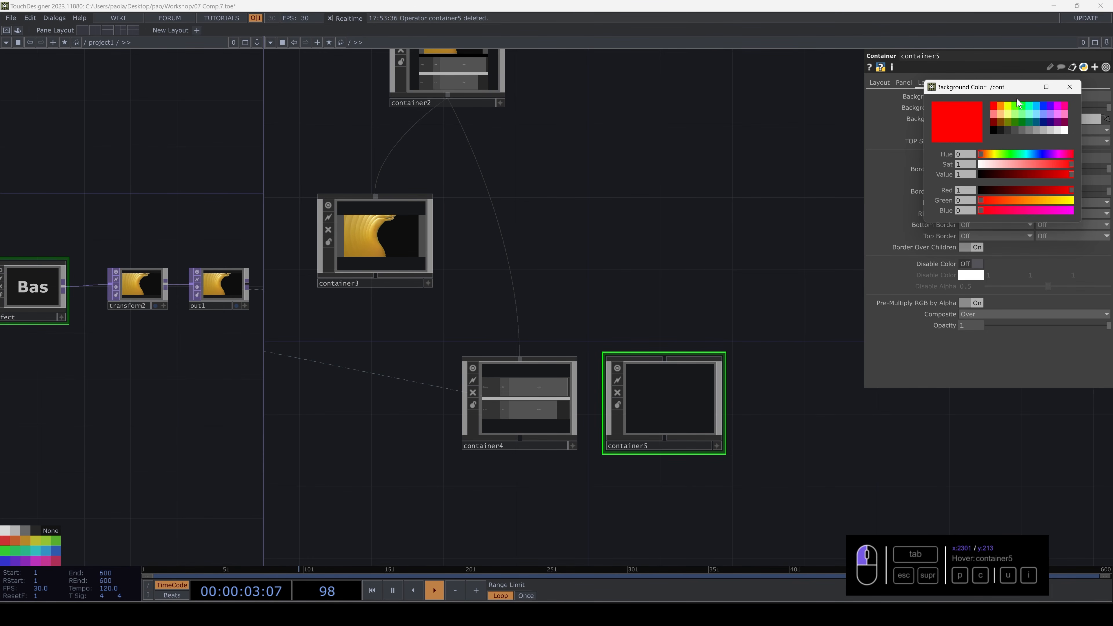
{"action": "left_click", "coordinate": [1068, 88]}
- Add another Container COMP in the space above container4 and container5
{"action": "scroll", "coordinate": [547, 288], "scroll_direction": "up", "scroll_amount": 3}
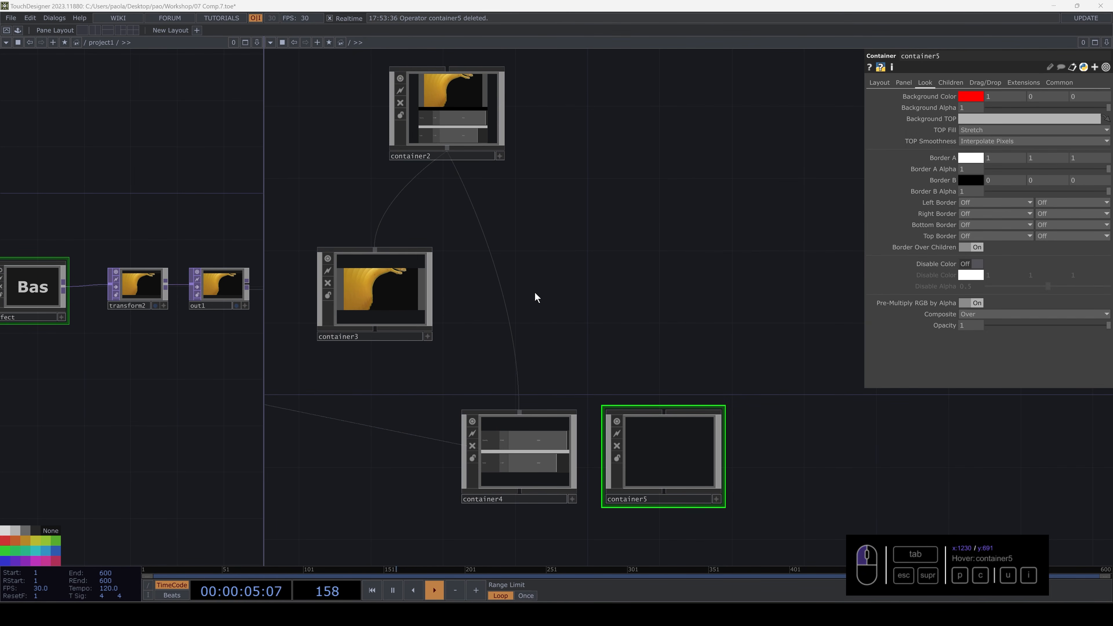
{"action": "key", "text": "Tab"}
{"action": "left_click", "coordinate": [446, 195]}
{"action": "left_click", "coordinate": [574, 280]}
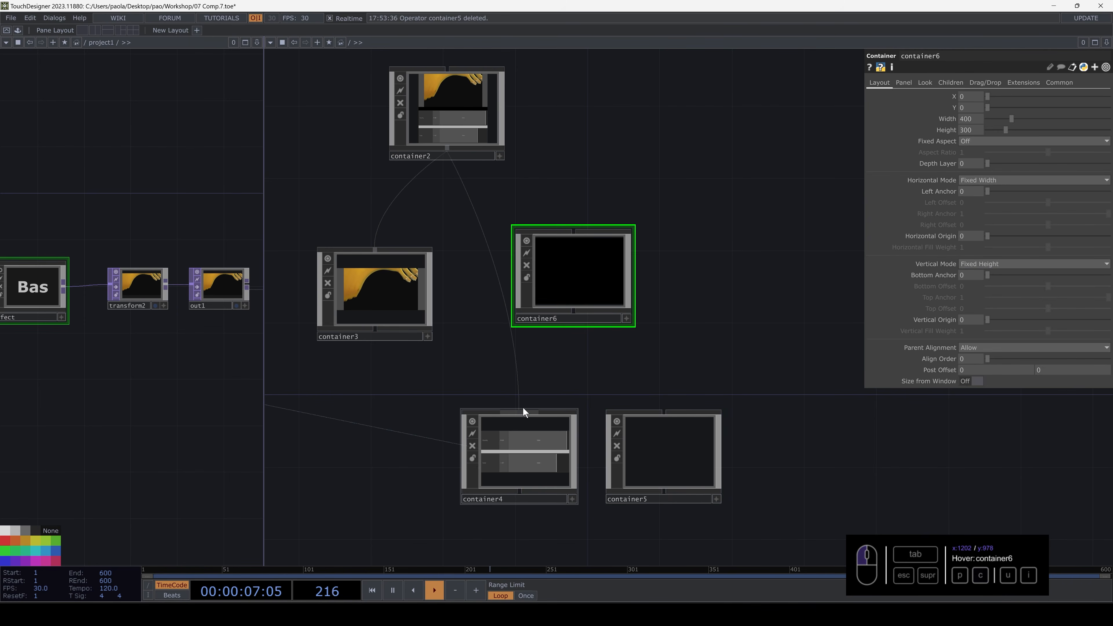
- Wire container4 and container5 as children of container6 and align its children Left to Right
{"action": "left_click_drag", "start_coordinate": [519, 411], "coordinate": [575, 314]}
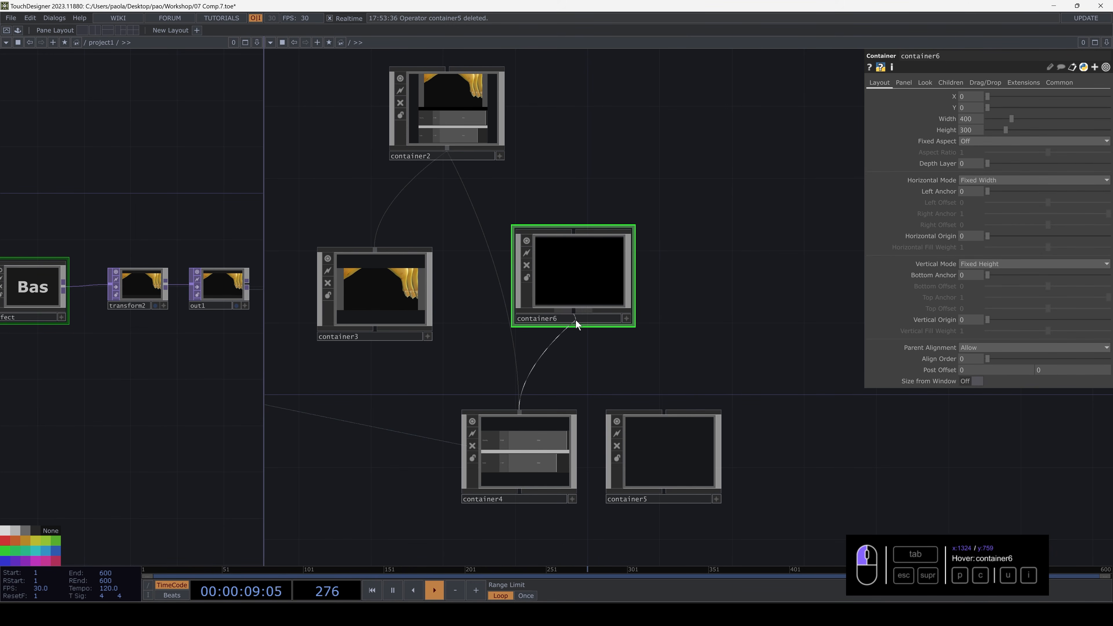
{"action": "left_click_drag", "start_coordinate": [665, 416], "coordinate": [575, 313]}
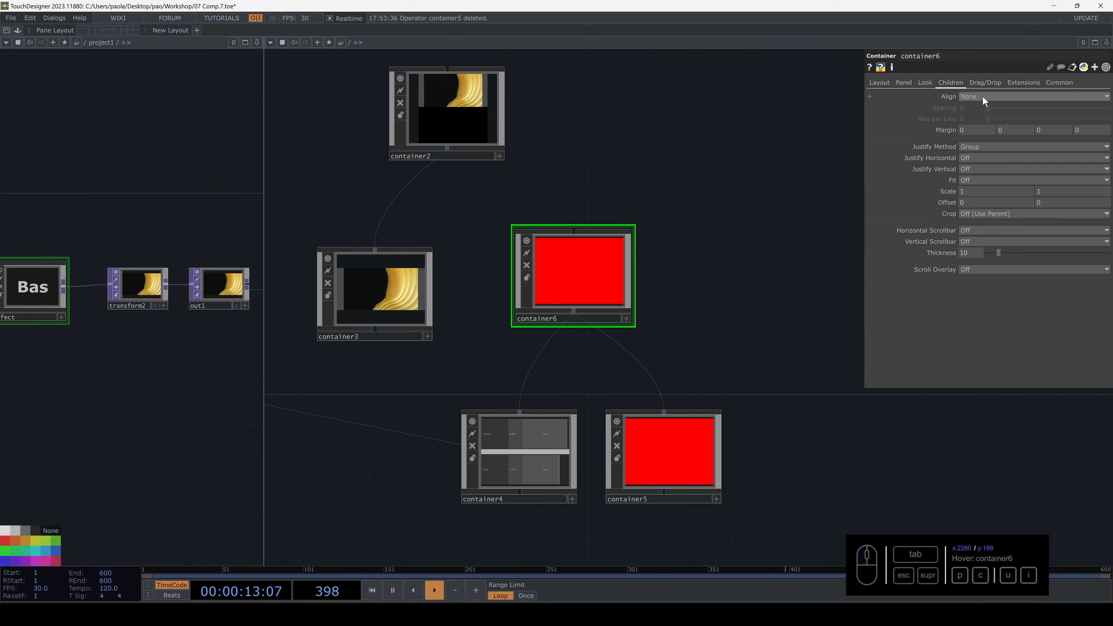
{"action": "left_click", "coordinate": [983, 96]}
{"action": "left_click", "coordinate": [976, 112]}
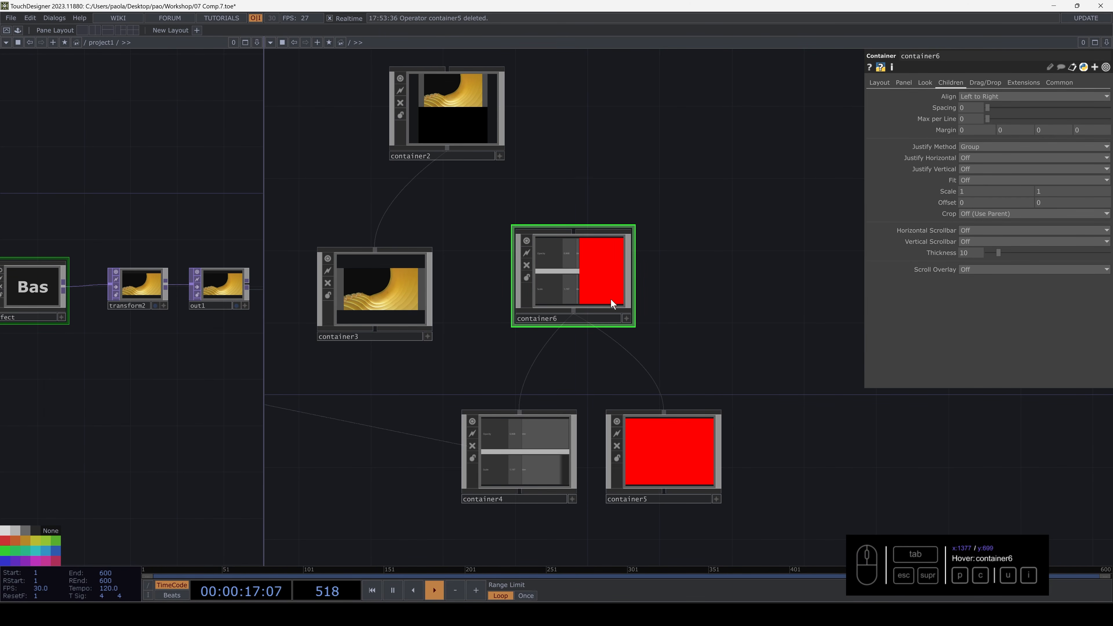
- Set both the Horizontal Mode and Vertical Mode of container6 to Fill
{"action": "left_click_drag", "start_coordinate": [583, 275], "coordinate": [584, 288]}
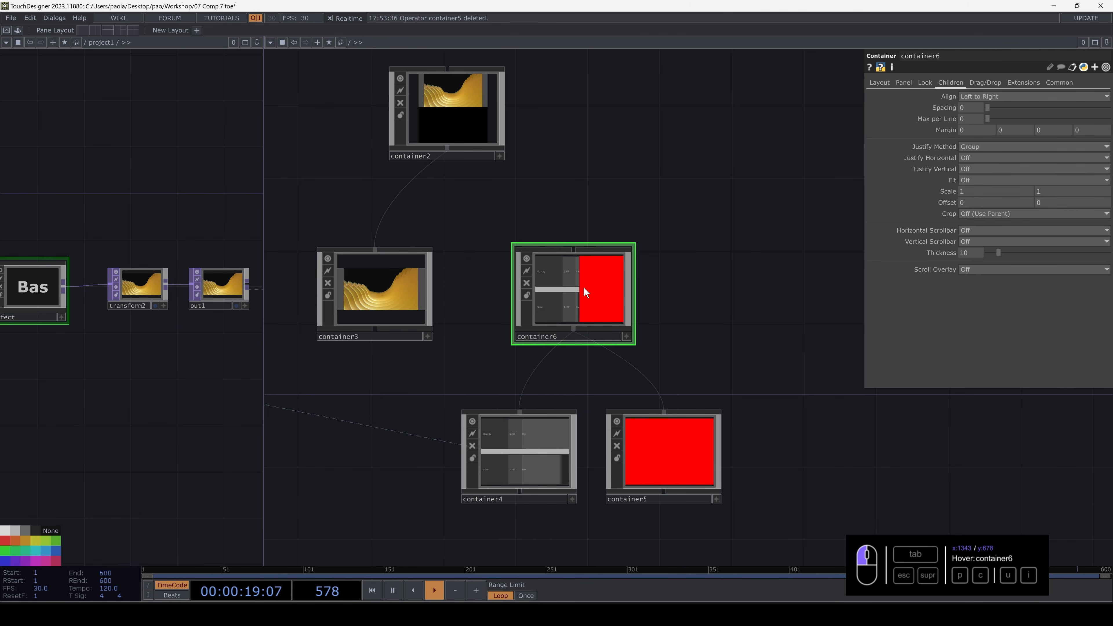
{"action": "left_click", "coordinate": [881, 82]}
{"action": "left_click", "coordinate": [986, 181]}
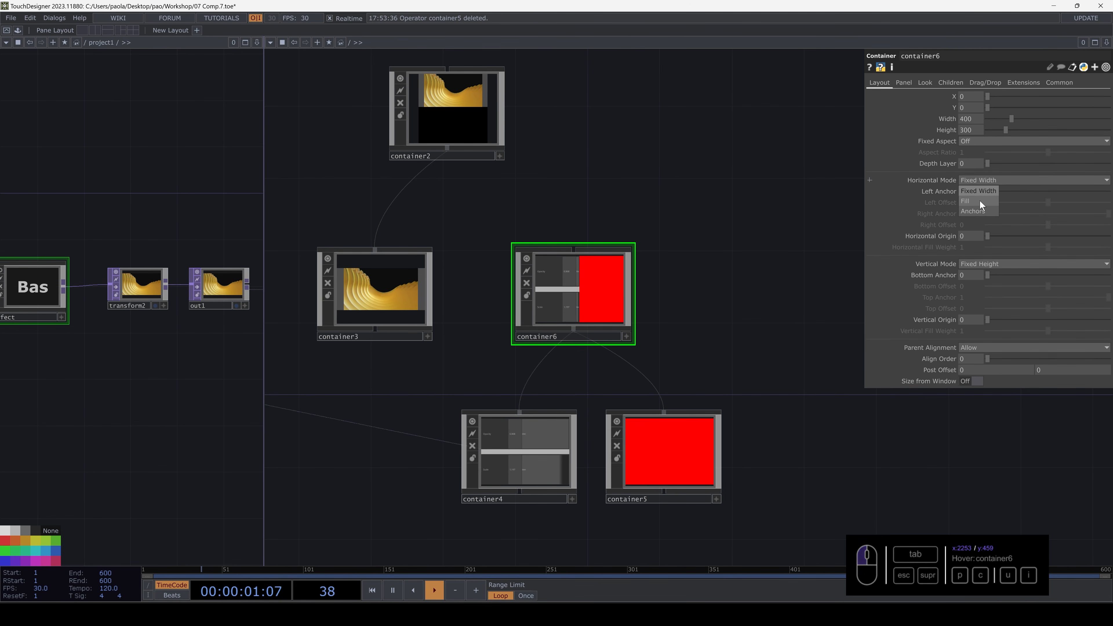
{"action": "left_click", "coordinate": [979, 200]}
{"action": "left_click", "coordinate": [979, 266]}
{"action": "left_click", "coordinate": [980, 285]}
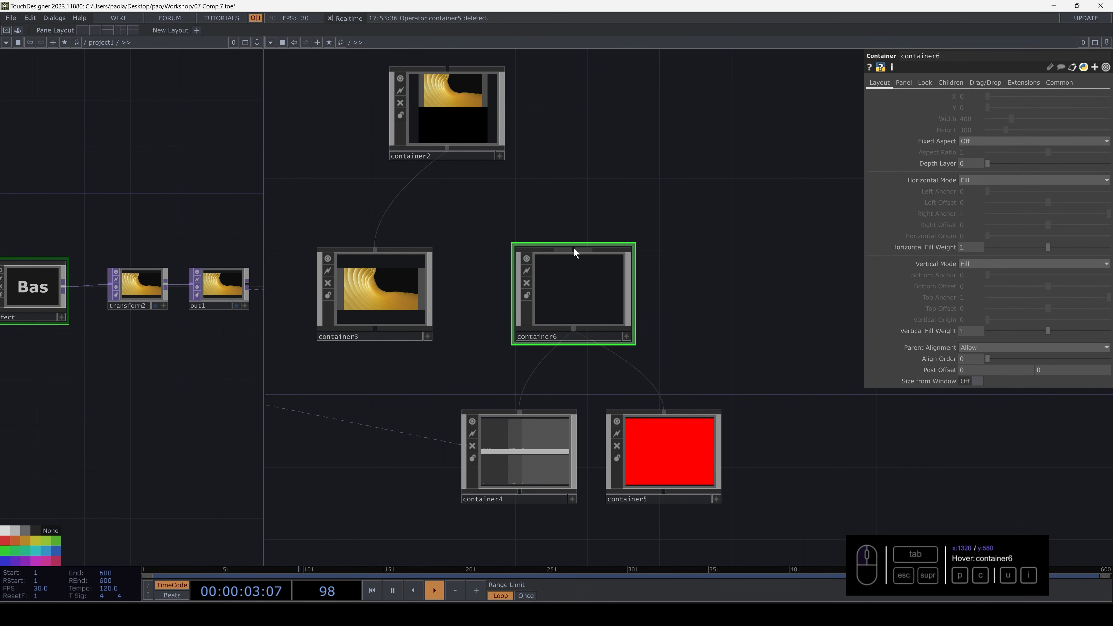
- Wire container6 as a second child of container2 and reapply container2's Top to Bottom children alignment
{"action": "left_click_drag", "start_coordinate": [574, 248], "coordinate": [447, 149]}
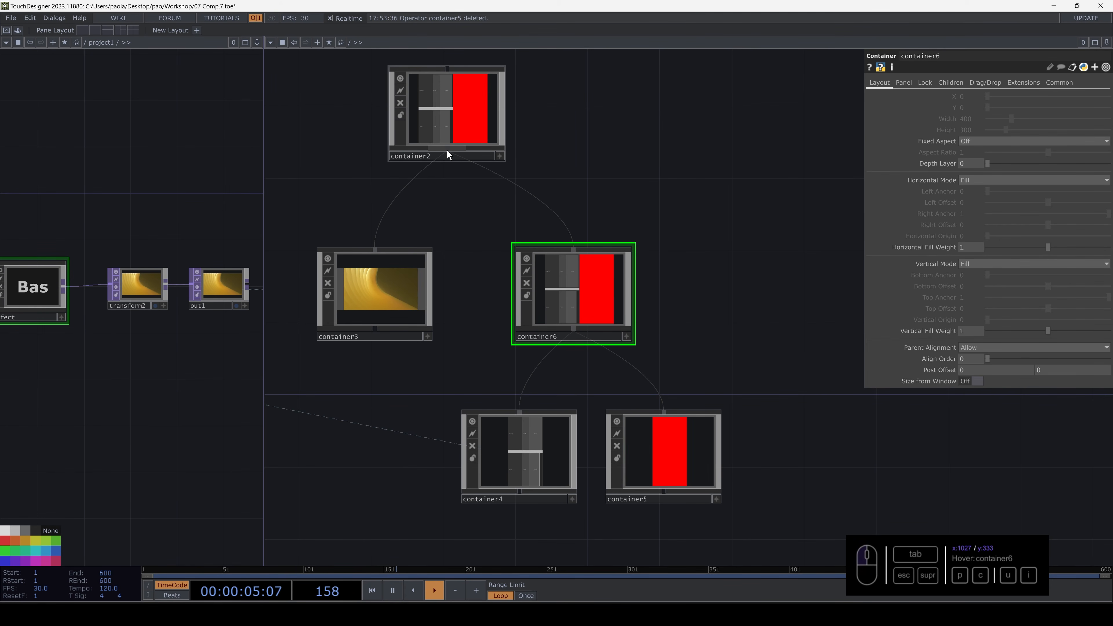
{"action": "left_click_drag", "start_coordinate": [593, 179], "coordinate": [701, 255]}
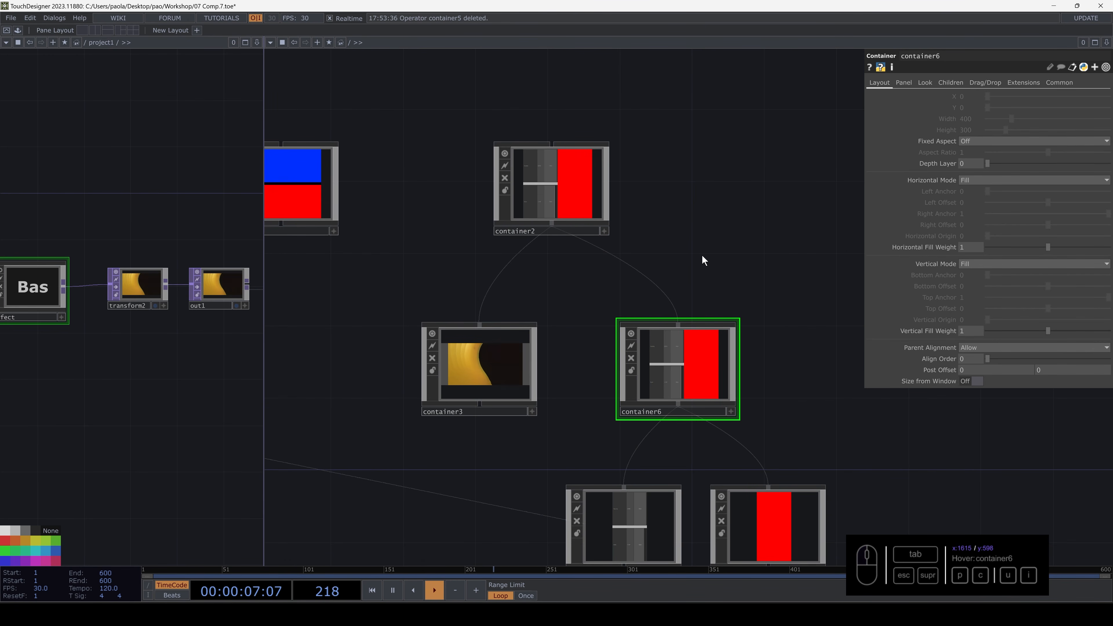
{"action": "left_click", "coordinate": [568, 184]}
{"action": "left_click", "coordinate": [936, 82]}
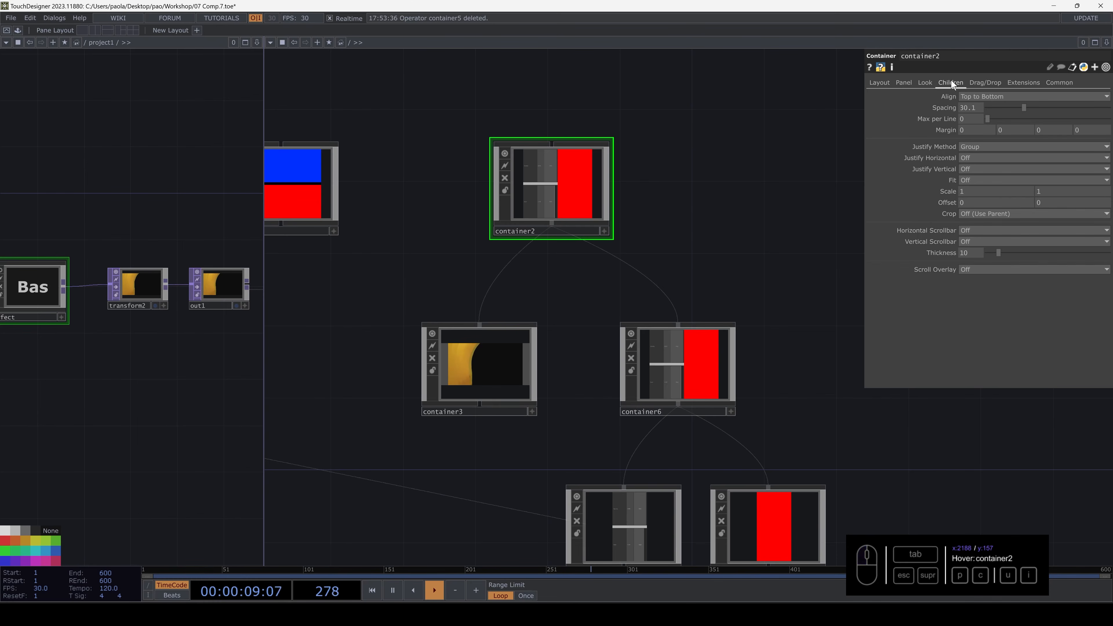
{"action": "left_click", "coordinate": [979, 96]}
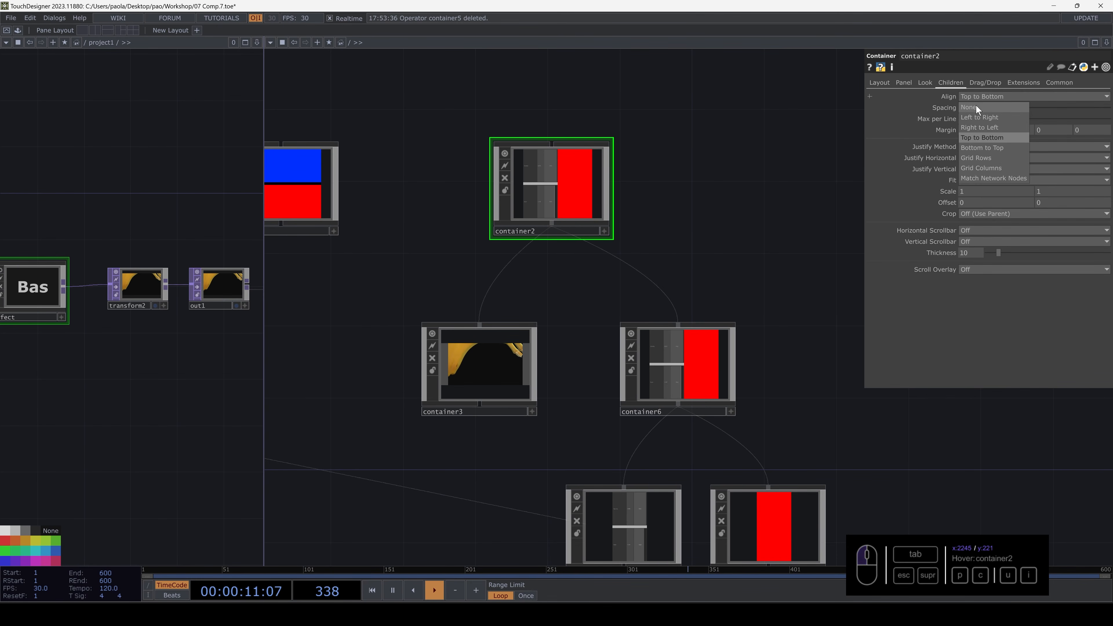
{"action": "left_click", "coordinate": [976, 107]}
{"action": "left_click", "coordinate": [981, 96]}
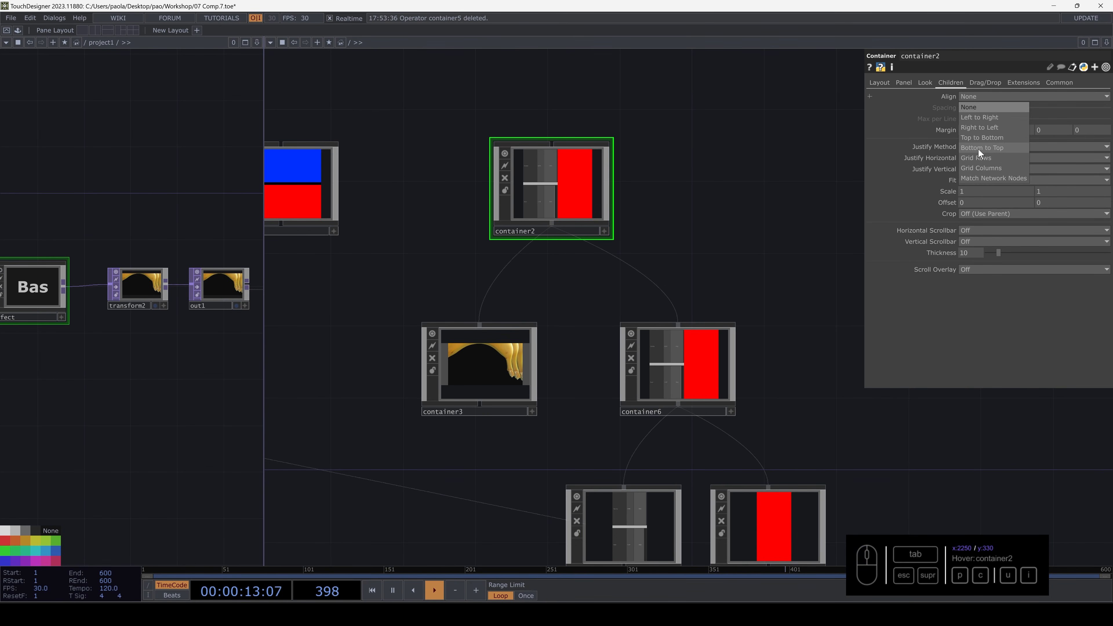
{"action": "left_click", "coordinate": [978, 148]}
{"action": "left_click", "coordinate": [993, 94]}
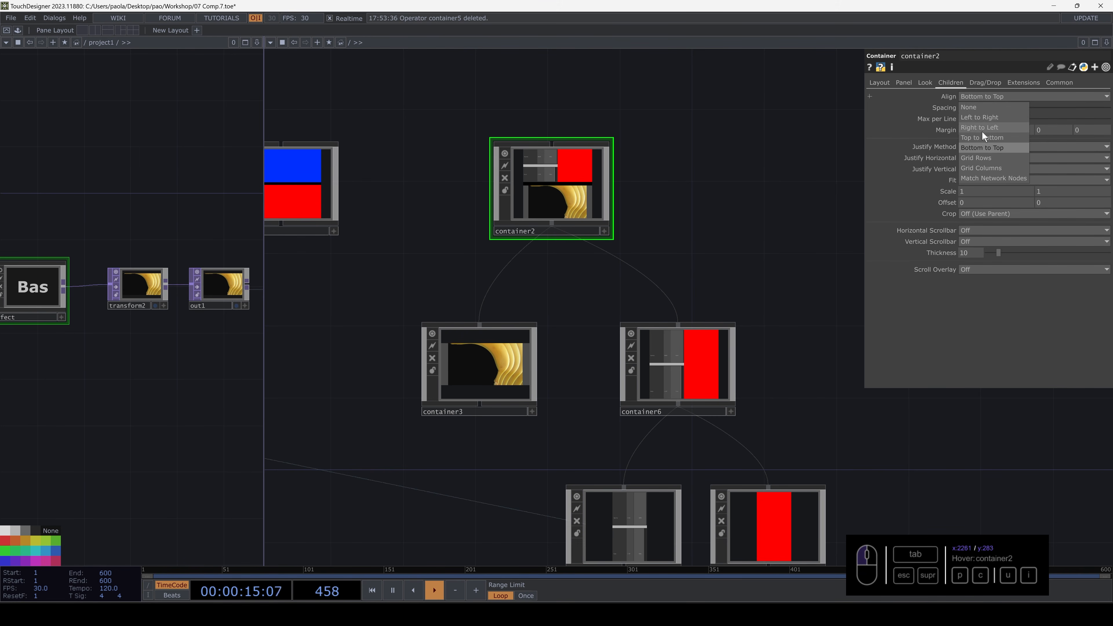
{"action": "left_click", "coordinate": [979, 136]}
- Try the Bottom to Top alignment on container2's children and restore Top to Bottom
{"action": "mouse_move", "coordinate": [734, 230]}
{"action": "left_mouse_down"}
{"action": "mouse_move", "coordinate": [694, 189]}
{"action": "mouse_move", "coordinate": [721, 212]}
{"action": "left_mouse_up"}
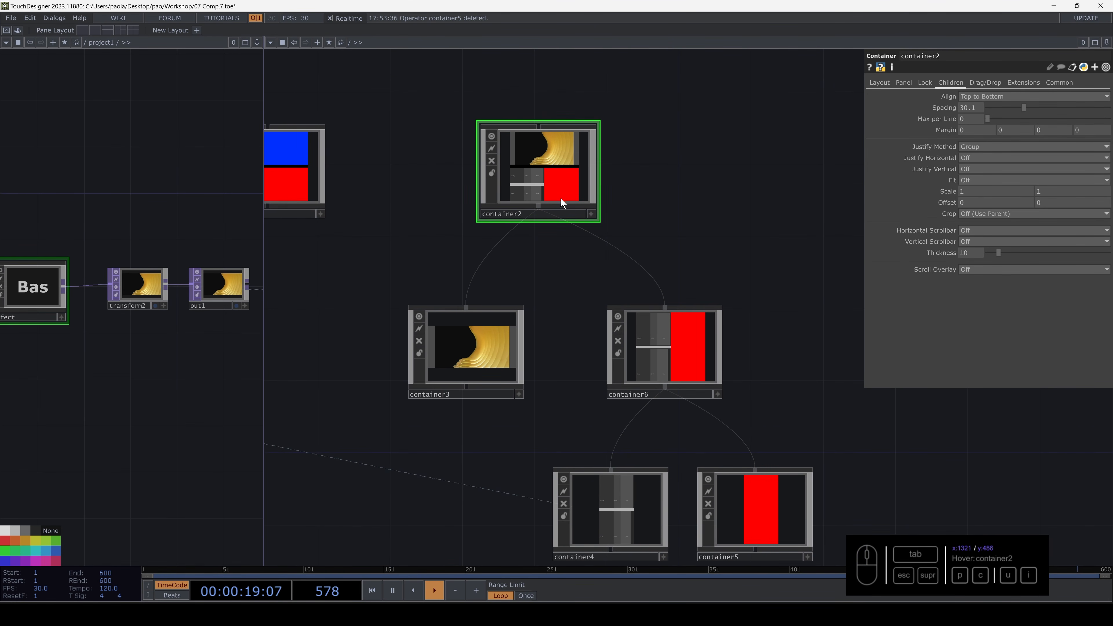
{"action": "left_click_drag", "start_coordinate": [695, 216], "coordinate": [708, 203]}
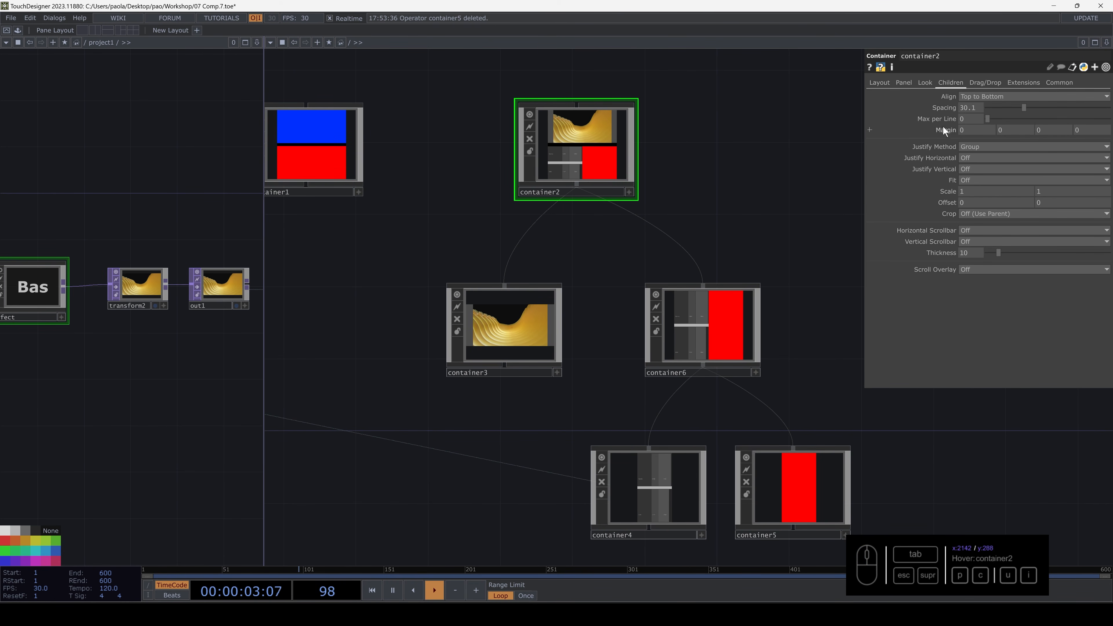
{"action": "left_click", "coordinate": [988, 95]}
{"action": "left_click", "coordinate": [978, 149]}
{"action": "left_click", "coordinate": [980, 99]}
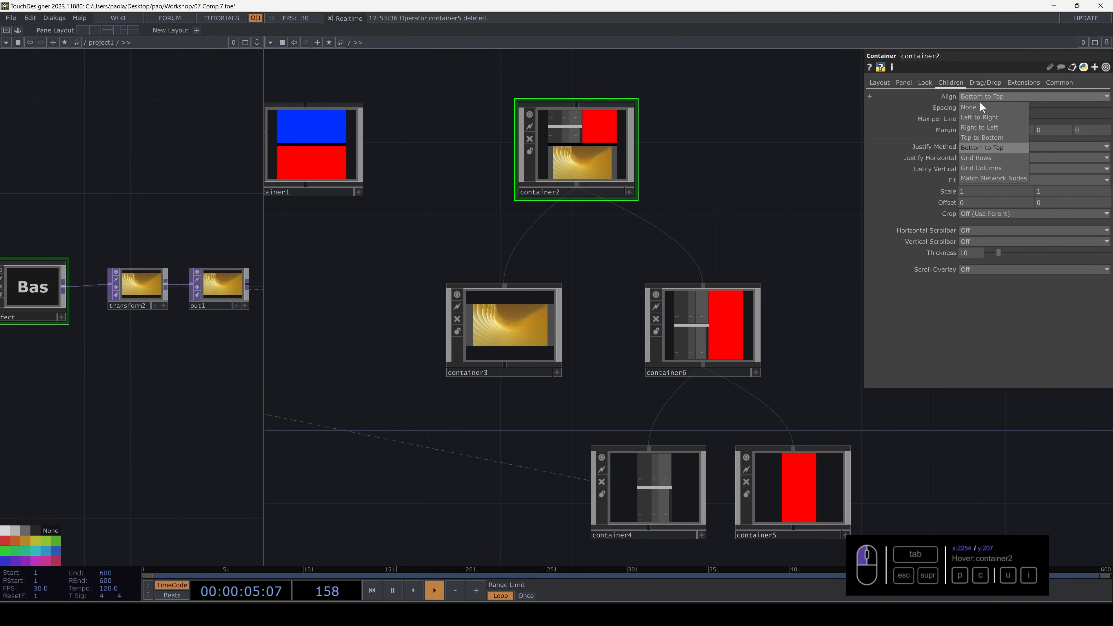
{"action": "left_click", "coordinate": [973, 137]}
{"action": "scroll", "coordinate": [556, 184], "scroll_direction": "up", "scroll_amount": 5}
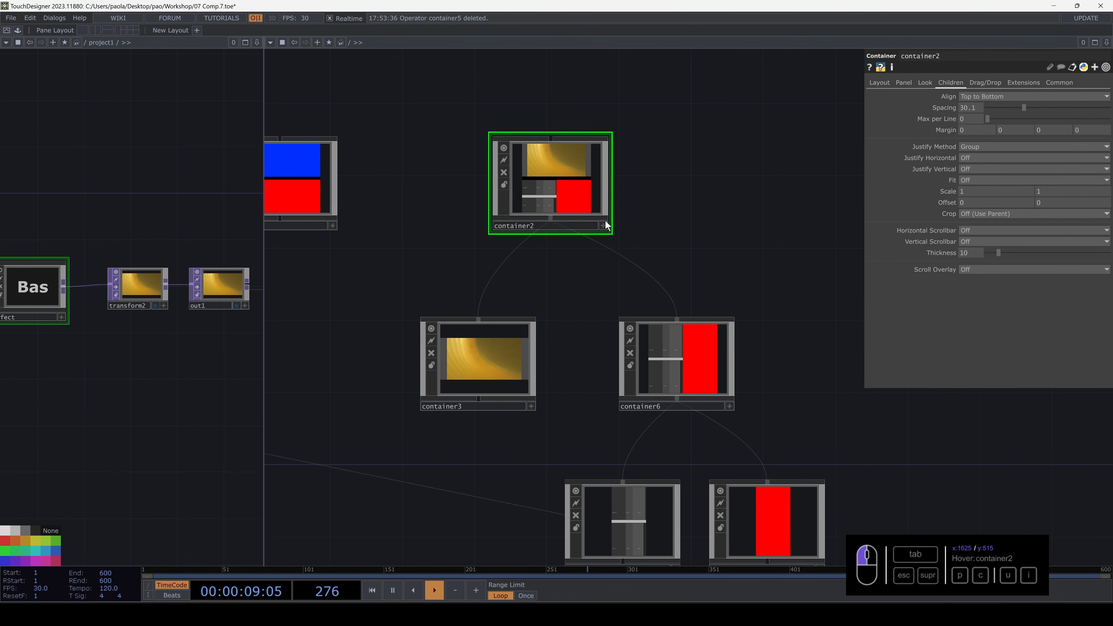
- Test the panel in container2's viewer window by setting Opacity to about 0.658 and Scale to about 0.811, and close the window
{"action": "scroll", "coordinate": [556, 184], "scroll_direction": "down", "scroll_amount": 8}
{"action": "right_click", "coordinate": [518, 183]}
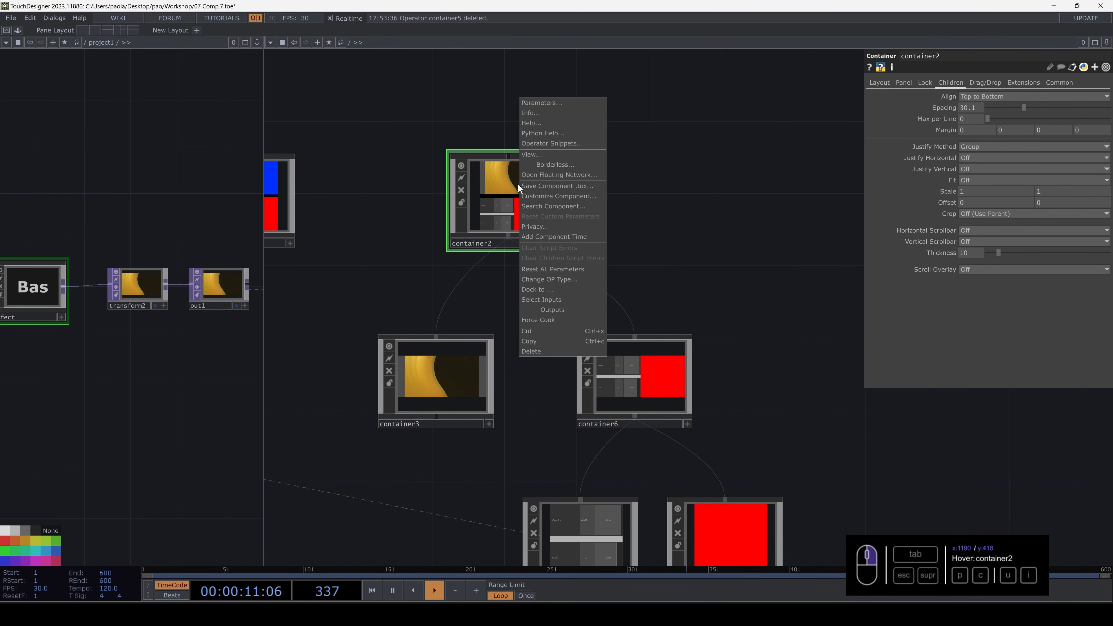
{"action": "left_click", "coordinate": [543, 159]}
{"action": "left_click_drag", "start_coordinate": [508, 6], "coordinate": [657, 92]}
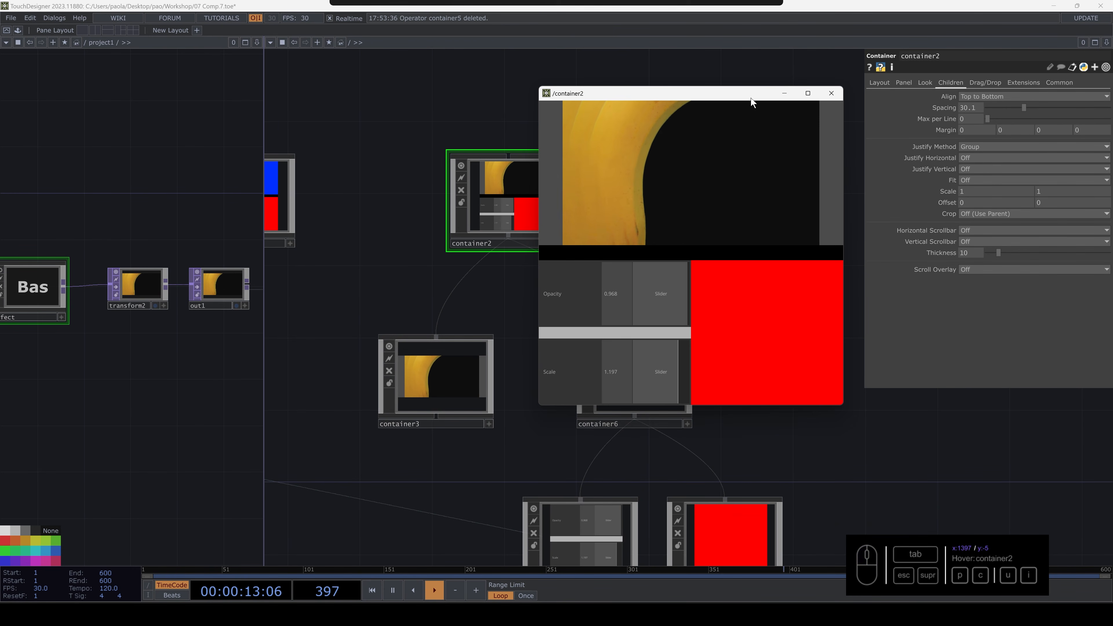
{"action": "mouse_move", "coordinate": [677, 294]}
{"action": "left_mouse_down"}
{"action": "mouse_move", "coordinate": [639, 298]}
{"action": "mouse_move", "coordinate": [669, 302]}
{"action": "left_mouse_up"}
{"action": "left_click_drag", "start_coordinate": [659, 368], "coordinate": [662, 362]}
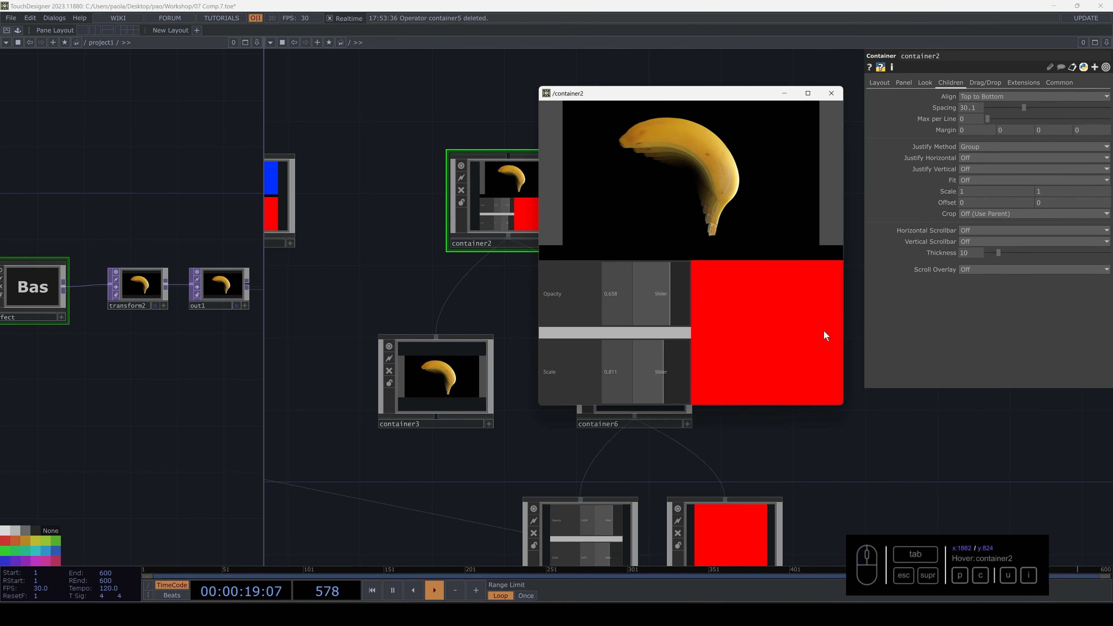
{"action": "left_click", "coordinate": [832, 93]}
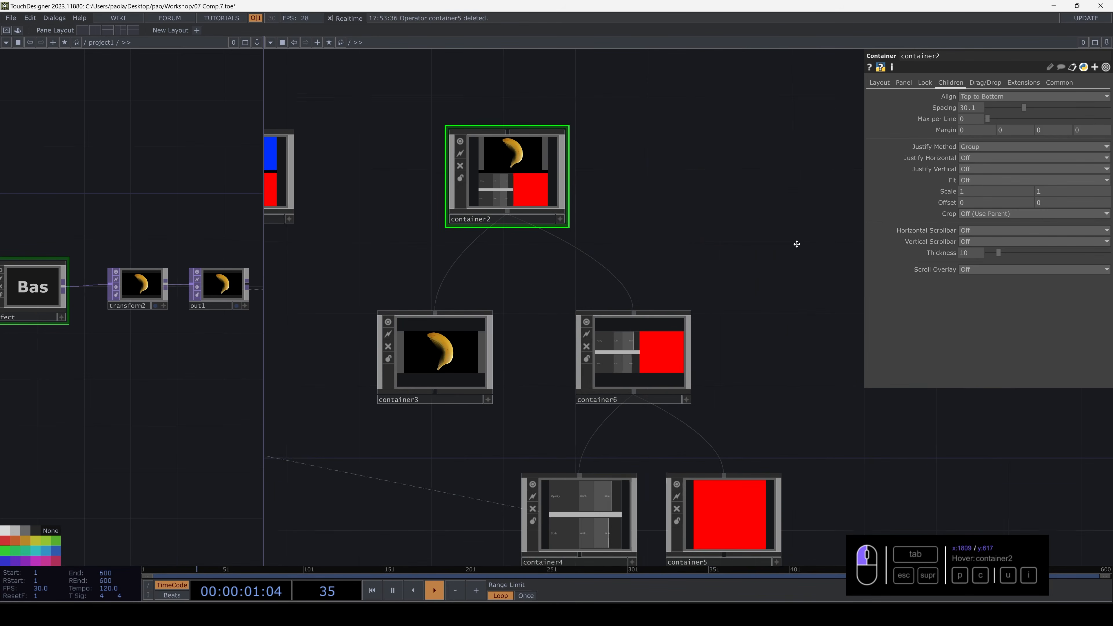
- Place a slider3Rgb widget from the Basic Widgets palette beside the containers and delete it again
{"action": "scroll", "coordinate": [682, 318], "scroll_direction": "down", "scroll_amount": 6}
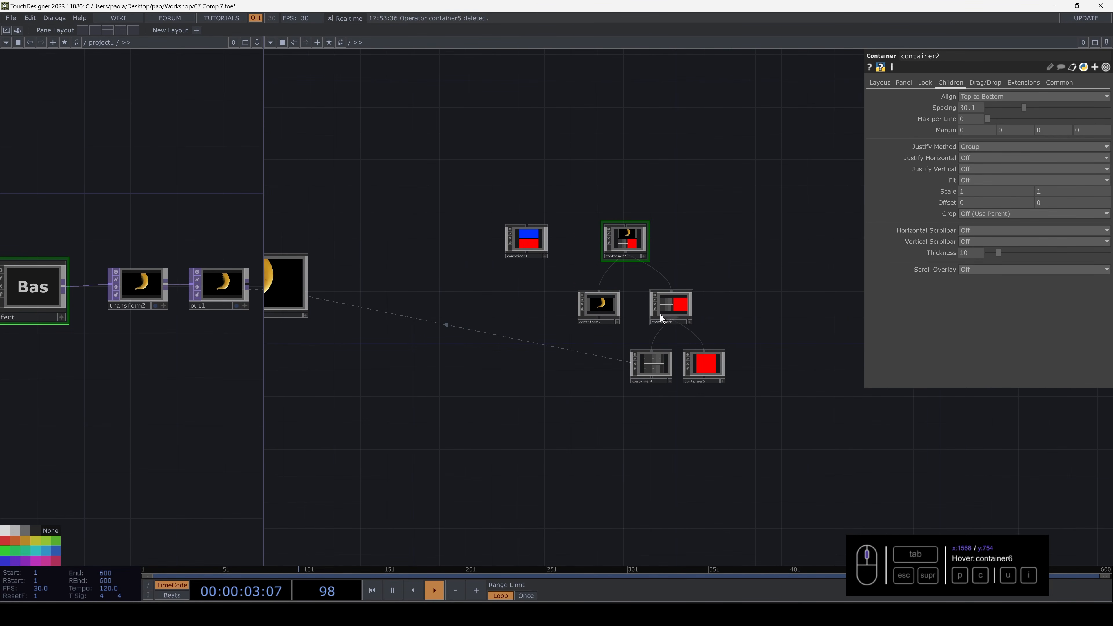
{"action": "scroll", "coordinate": [603, 271], "scroll_direction": "up", "scroll_amount": 5}
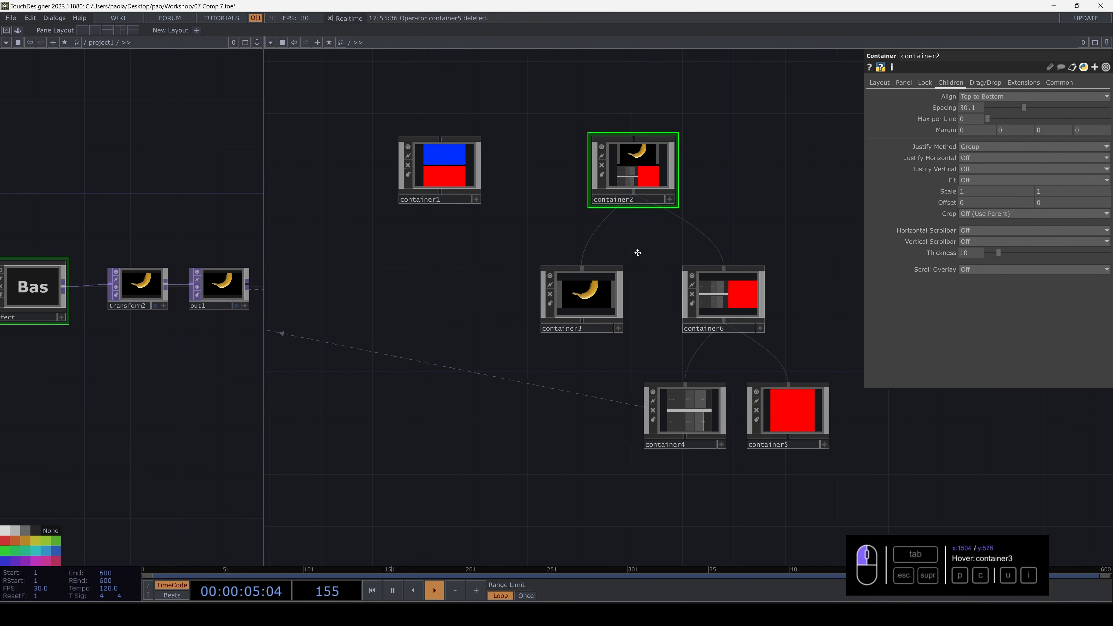
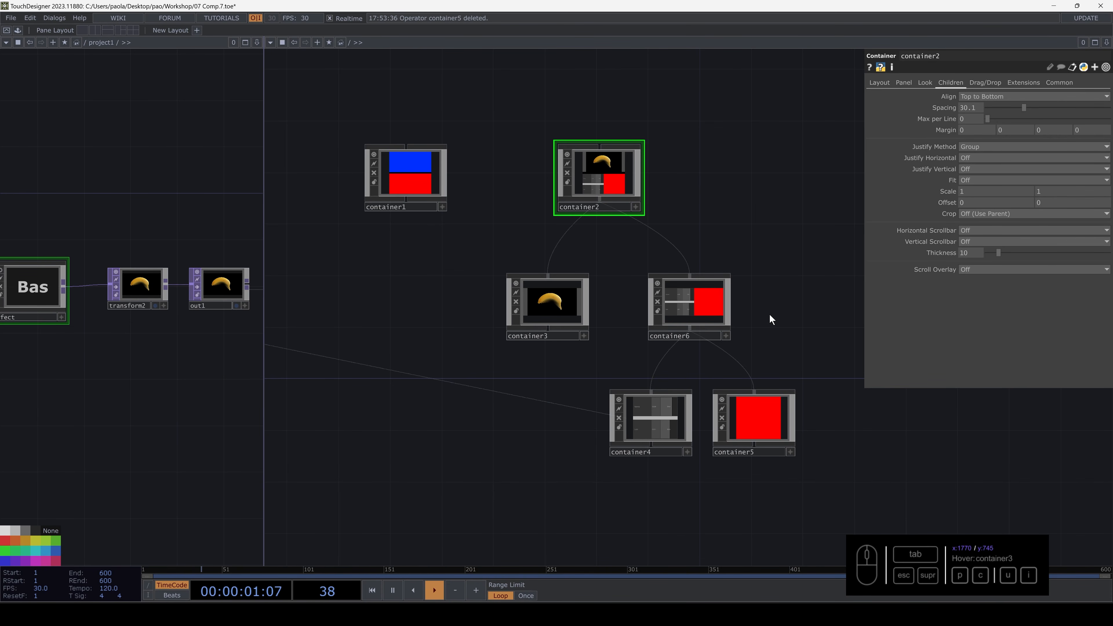
{"action": "left_click", "coordinate": [17, 30]}
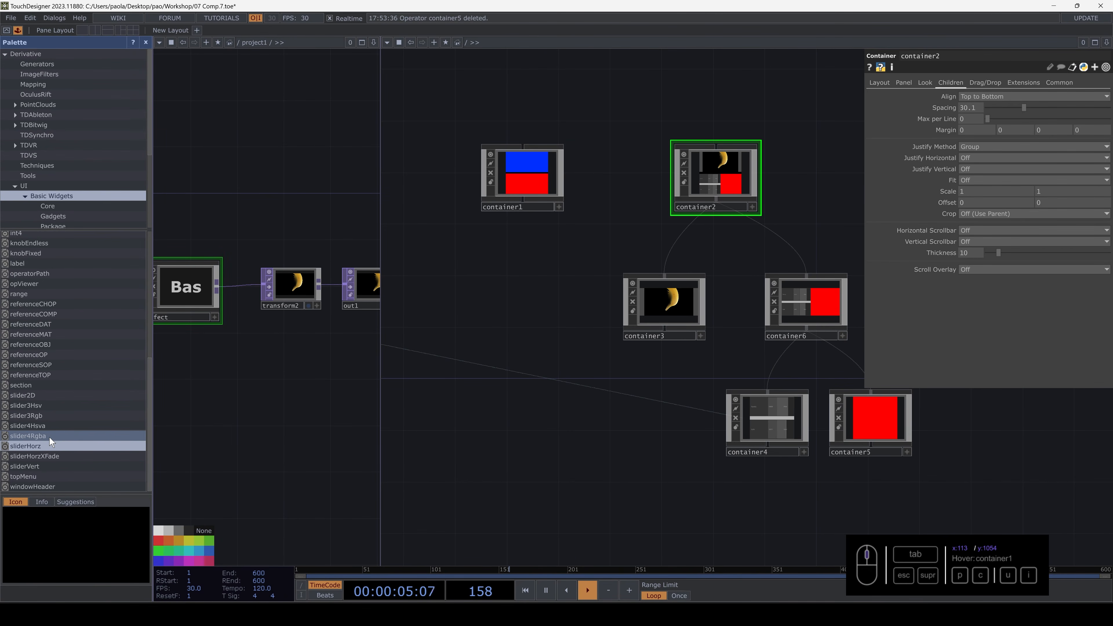
{"action": "left_click_drag", "start_coordinate": [37, 415], "coordinate": [572, 424]}
{"action": "scroll", "coordinate": [45, 313], "scroll_direction": "up", "scroll_amount": 8}
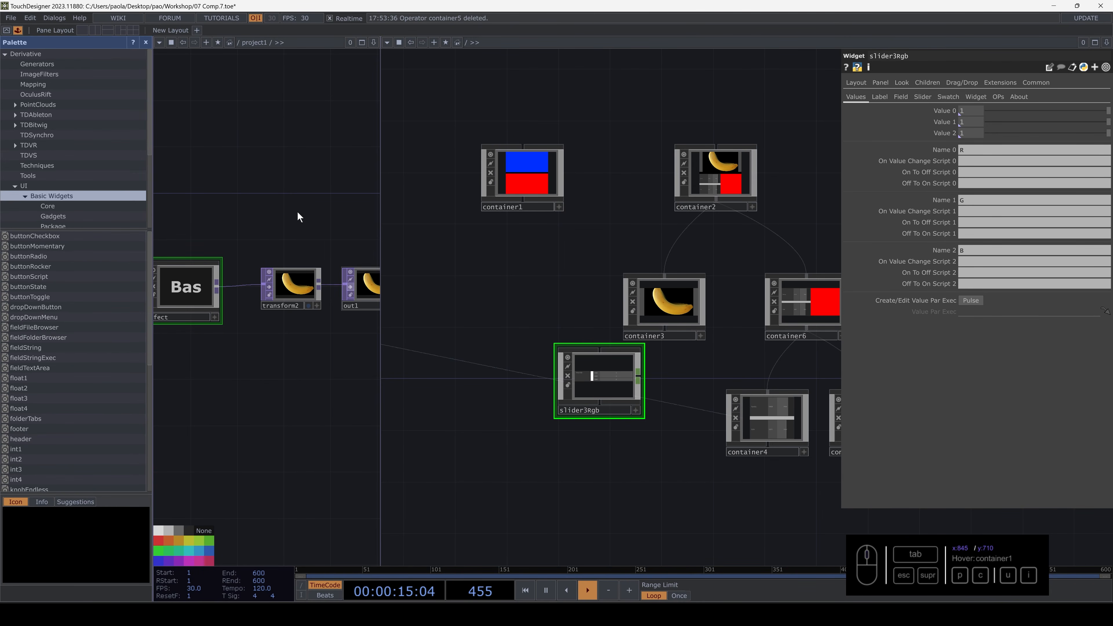
{"action": "left_click", "coordinate": [146, 42]}
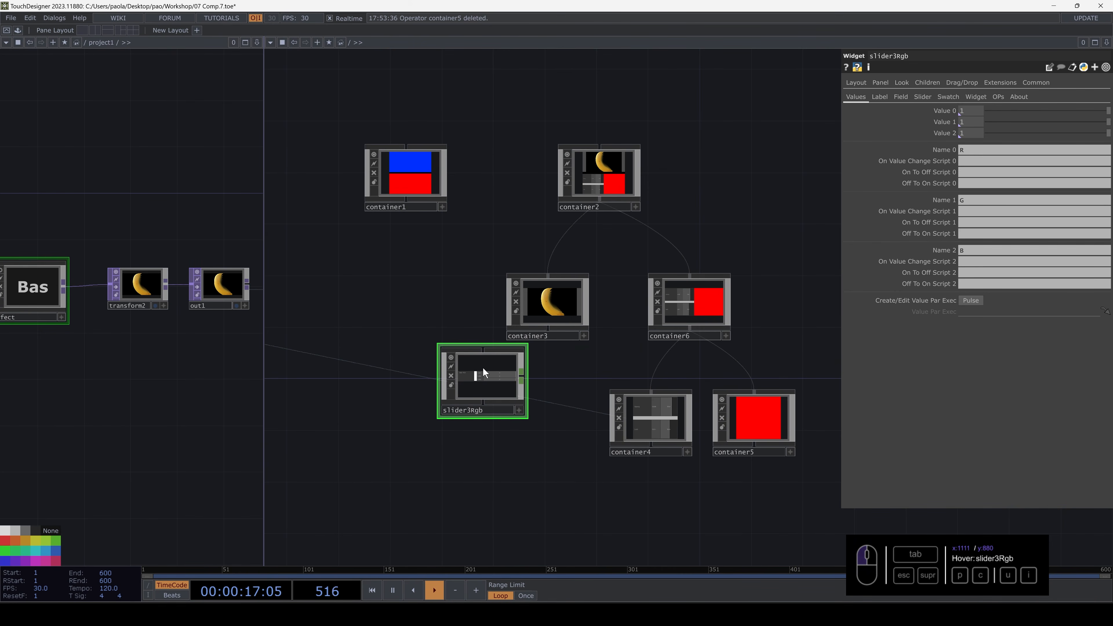
{"action": "key", "text": "Delete"}
- Select all the containers from container1 to container6 and move them together closer to project1
{"action": "scroll", "coordinate": [504, 390], "scroll_direction": "up", "scroll_amount": 3}
{"action": "scroll", "coordinate": [504, 392], "scroll_direction": "down", "scroll_amount": 3}
{"action": "scroll", "coordinate": [504, 391], "scroll_direction": "down", "scroll_amount": 3}
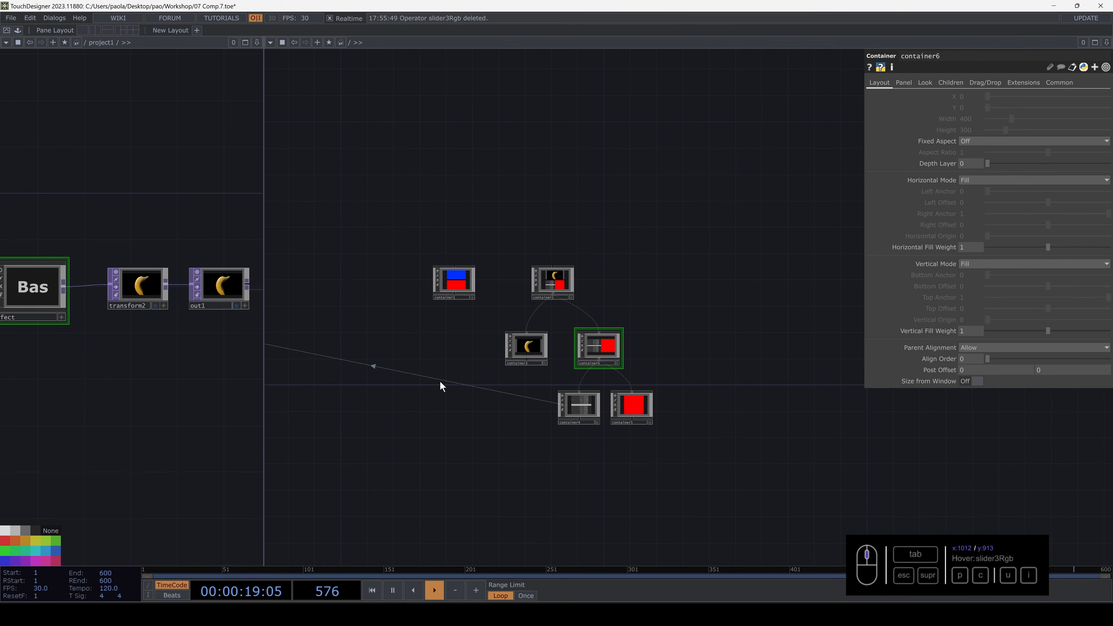
{"action": "left_click_drag", "start_coordinate": [442, 385], "coordinate": [539, 384]}
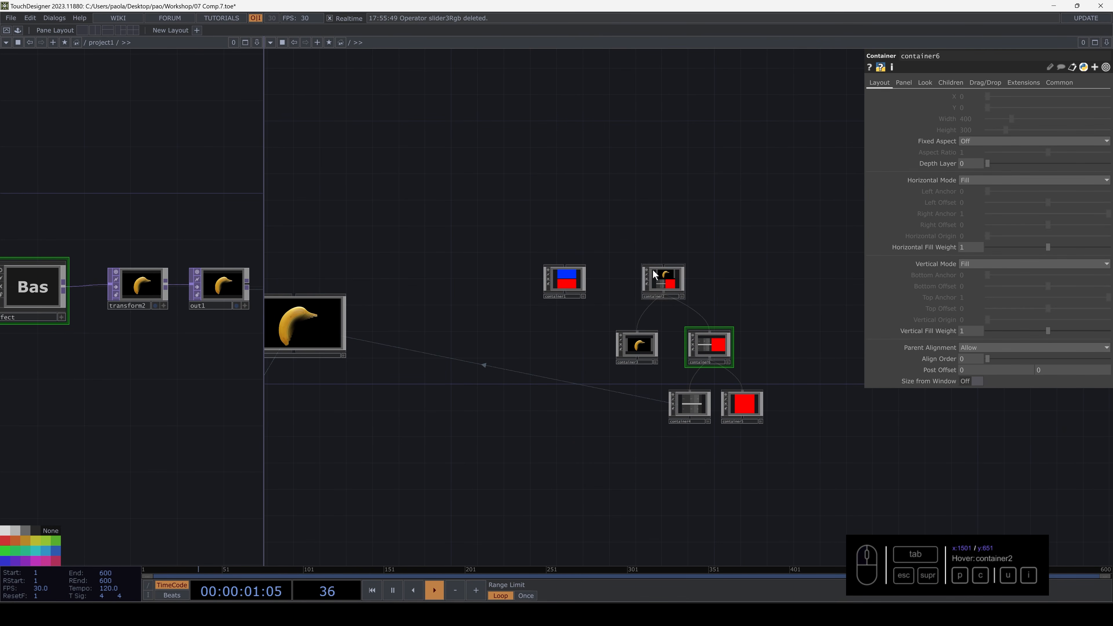
{"action": "right_click_drag", "start_coordinate": [501, 212], "coordinate": [786, 458]}
{"action": "left_click_drag", "start_coordinate": [653, 281], "coordinate": [522, 322]}
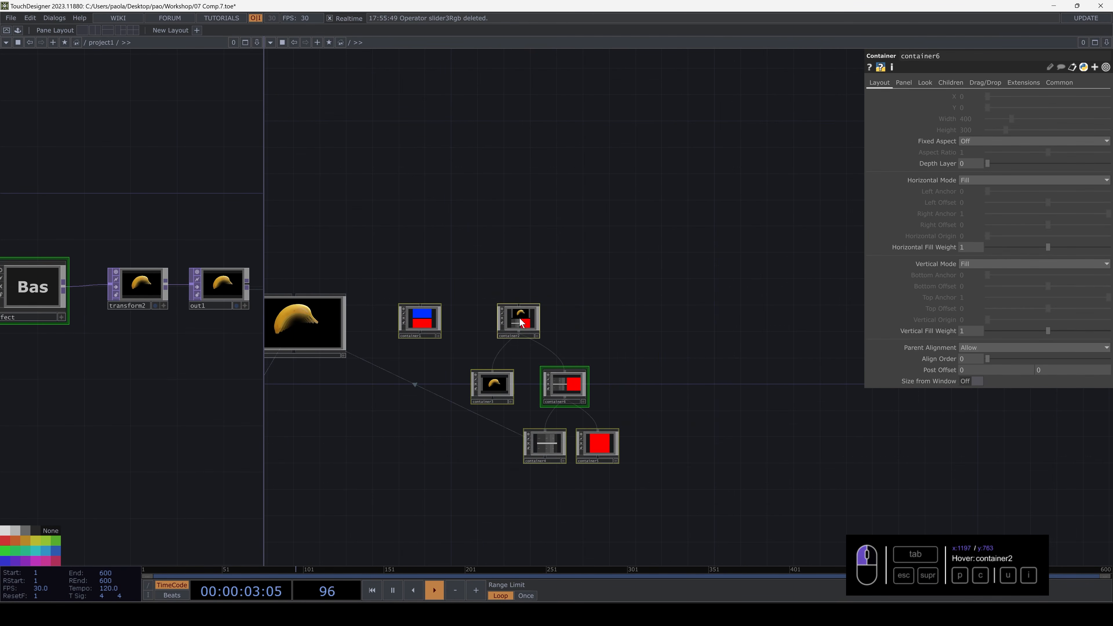
- Add a new Container COMP in the empty space above container2
{"action": "scroll", "coordinate": [487, 386], "scroll_direction": "down", "scroll_amount": 2}
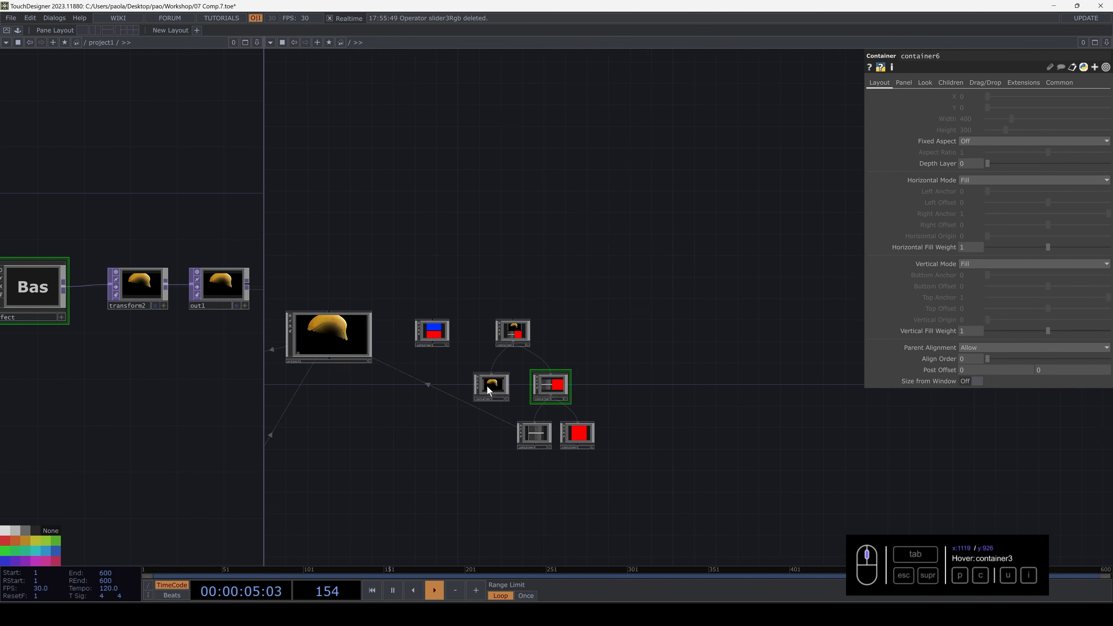
{"action": "scroll", "coordinate": [489, 388], "scroll_direction": "up", "scroll_amount": 4}
{"action": "key", "text": "Tab"}
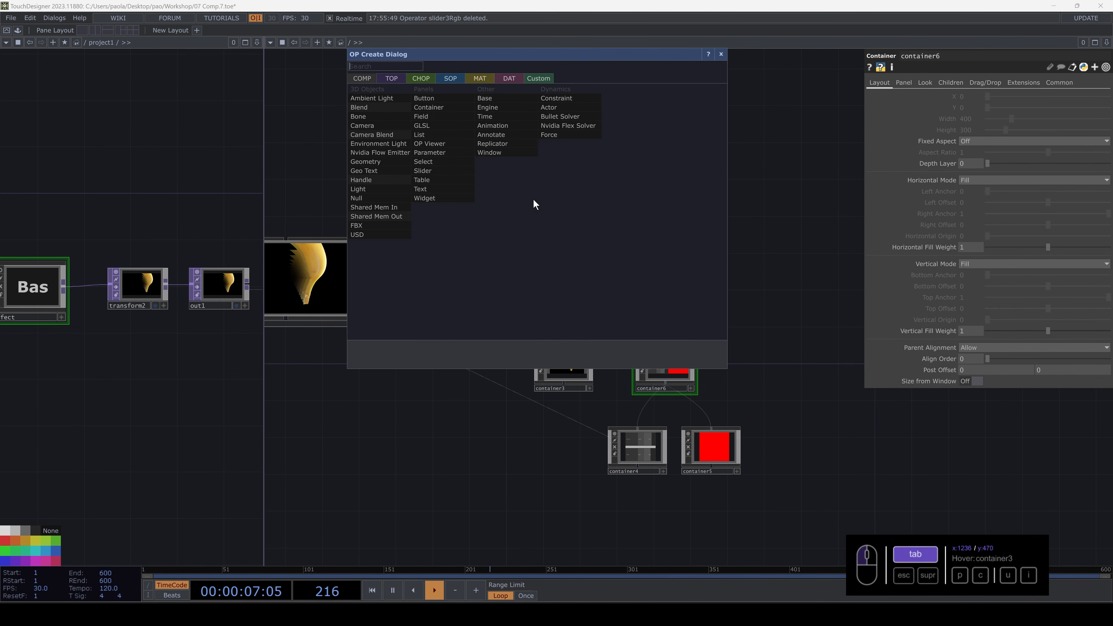
{"action": "left_click", "coordinate": [430, 107]}
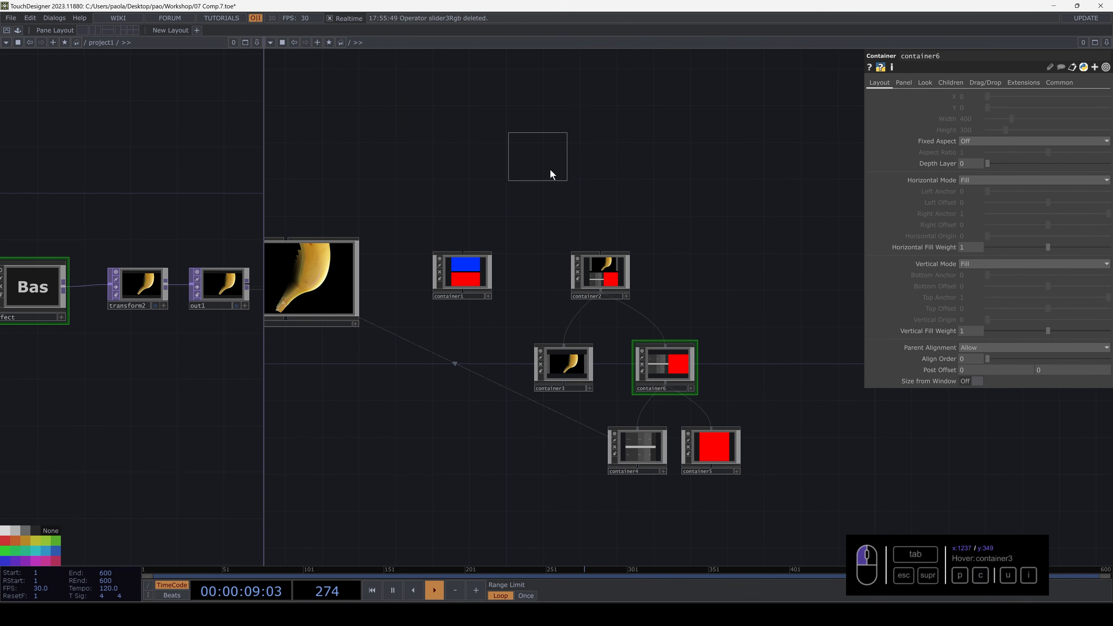
{"action": "left_click", "coordinate": [582, 193]}
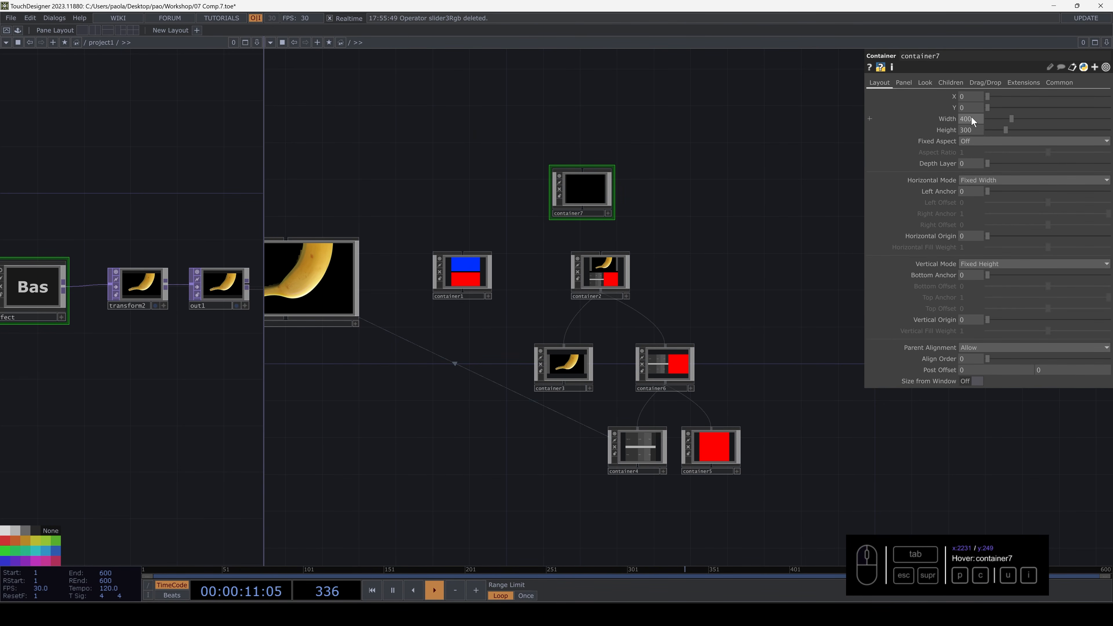
- Set the width and height of container7 to 600 each
{"action": "type", "text": "6"}
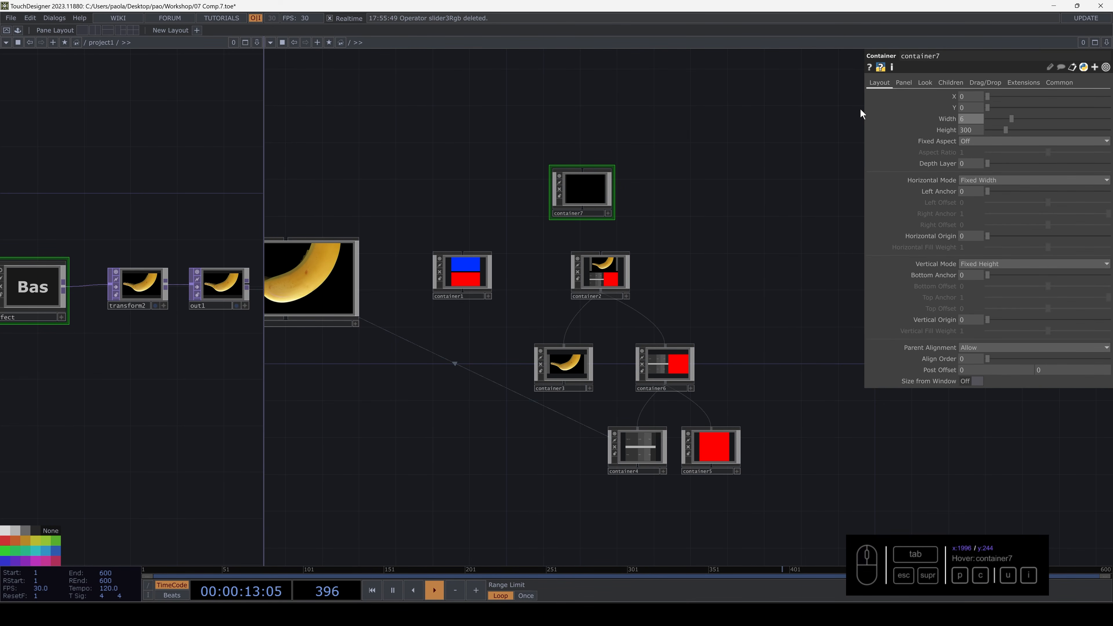
{"action": "type", "text": "00"}
{"action": "key", "text": "Tab"}
{"action": "type", "text": "600"}
{"action": "key", "text": "Return"}
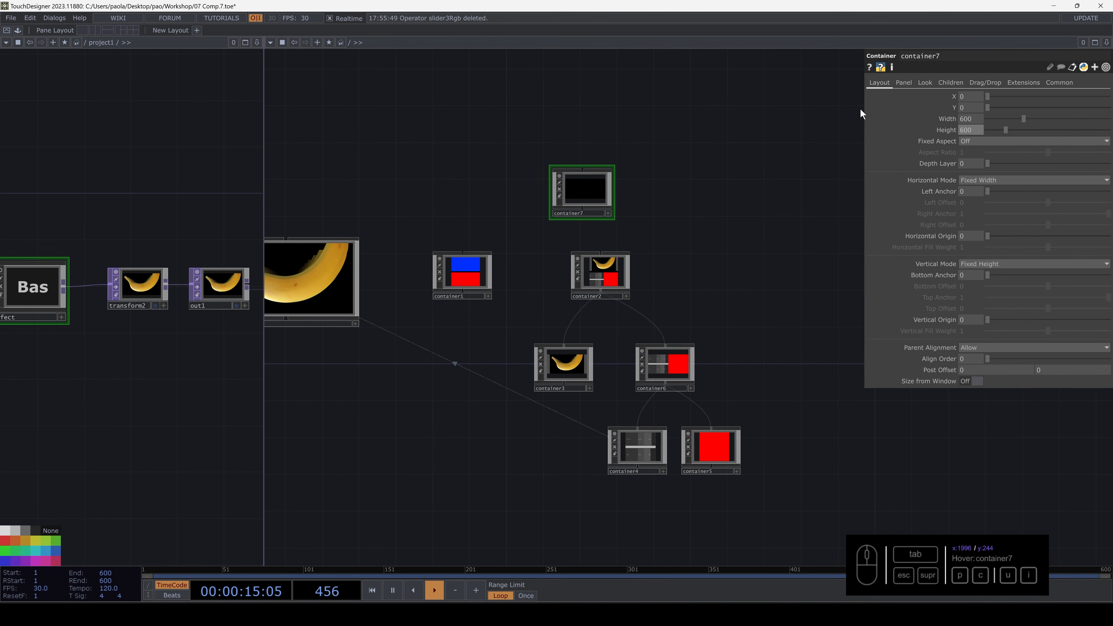
- Cut container2 and its nested containers, container3 to container6, from the root network and paste them inside container7
{"action": "left_click_drag", "start_coordinate": [572, 428], "coordinate": [550, 479]}
{"action": "key", "text": "Delete"}
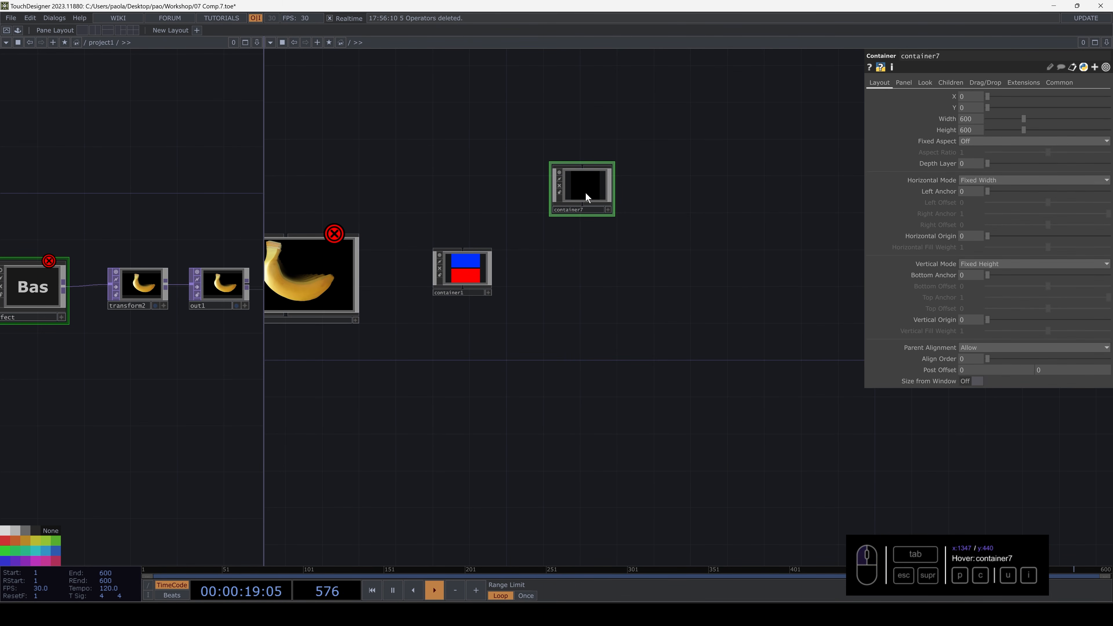
{"action": "key", "text": "i"}
{"action": "key", "text": "ctrl+v"}
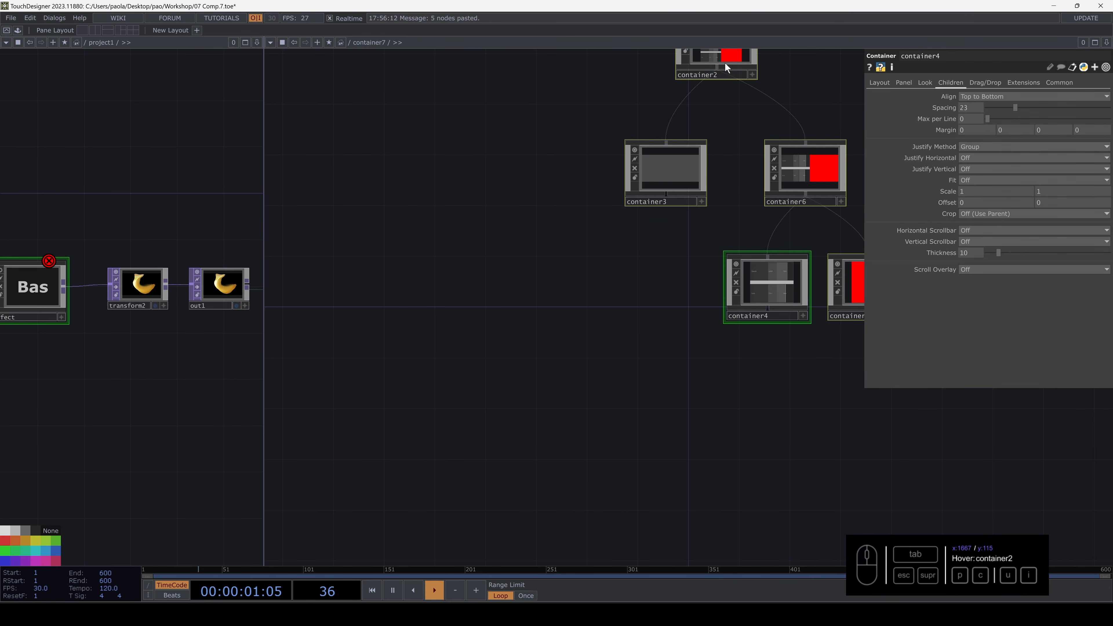
{"action": "left_click_drag", "start_coordinate": [723, 64], "coordinate": [630, 220]}
{"action": "left_click_drag", "start_coordinate": [556, 410], "coordinate": [561, 381]}
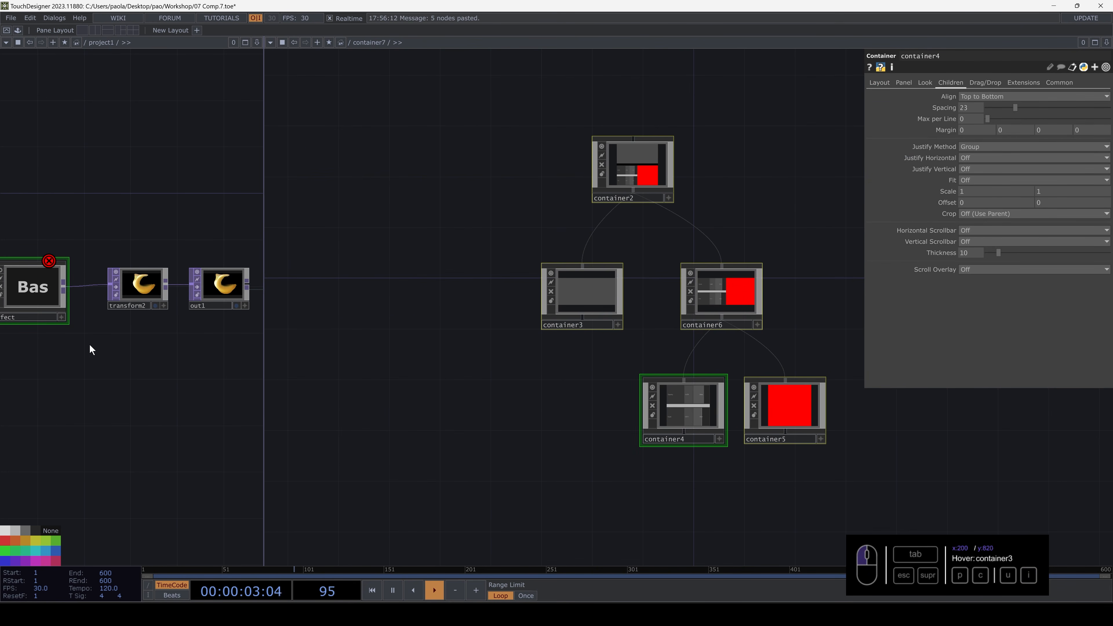
- Link the effect component's Opacity parameter by reference to Value 0 of sliderHorz inside container7's container4
{"action": "key", "text": "p"}
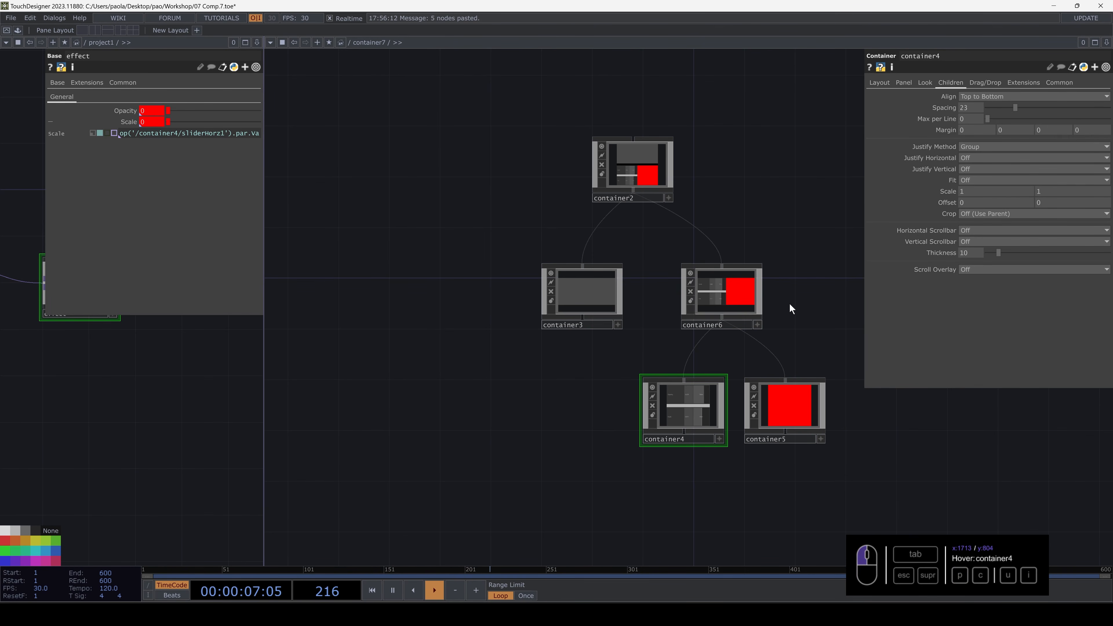
{"action": "key", "text": "i"}
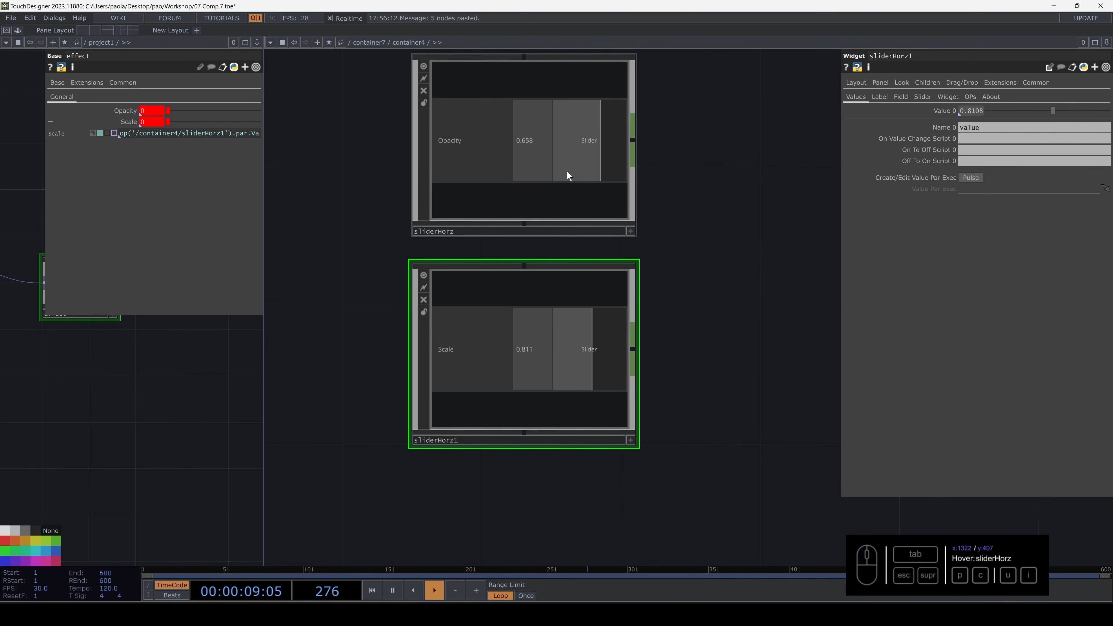
{"action": "left_click", "coordinate": [562, 165]}
{"action": "right_click", "coordinate": [980, 110]}
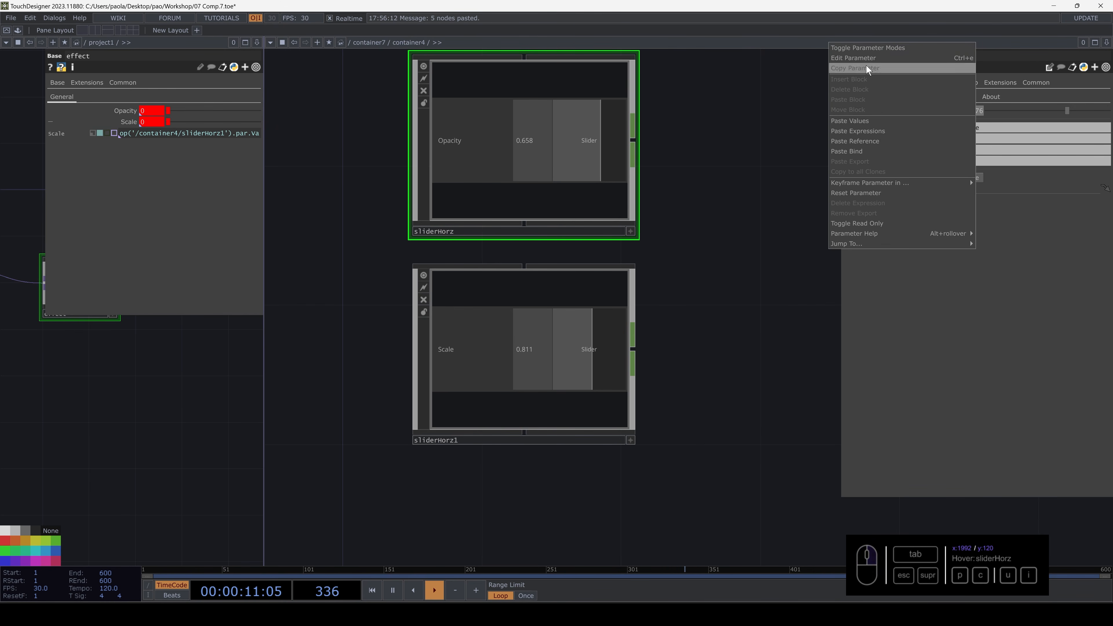
{"action": "left_click", "coordinate": [942, 70]}
{"action": "right_click", "coordinate": [149, 111]}
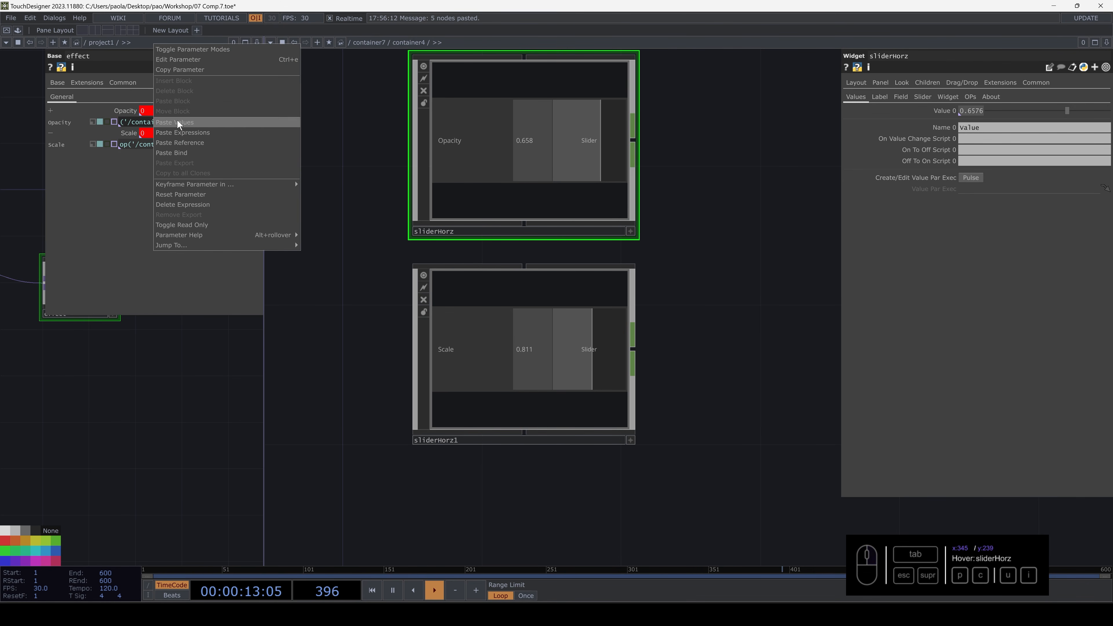
{"action": "left_click", "coordinate": [183, 144]}
- Link the effect component's Scale parameter by reference to Value 0 of sliderHorz1
{"action": "left_click", "coordinate": [466, 295]}
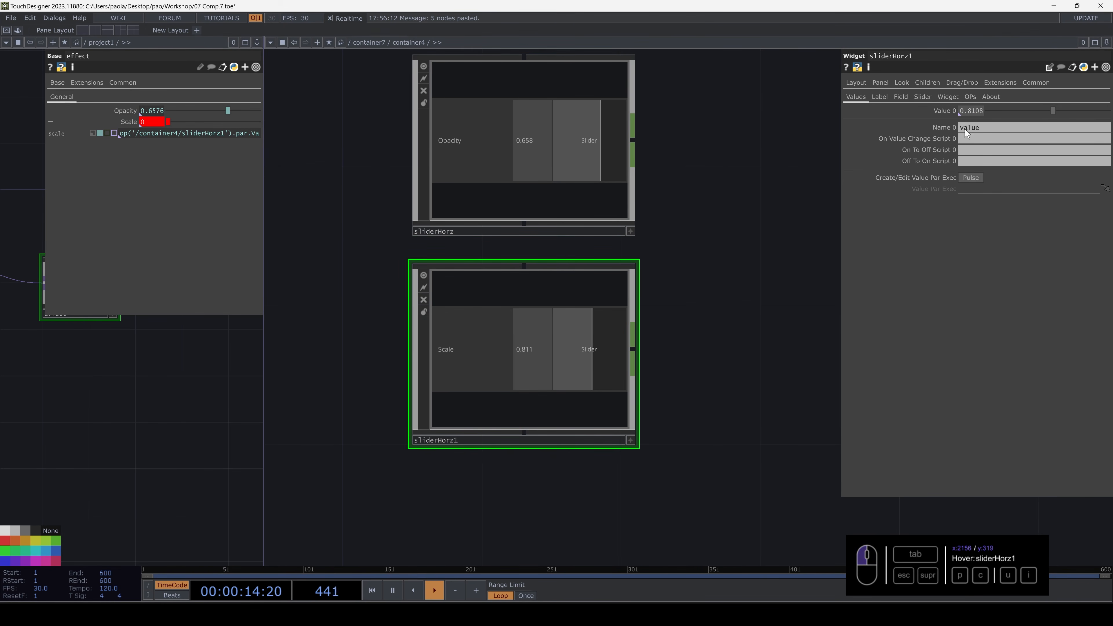
{"action": "right_click", "coordinate": [977, 109]}
{"action": "left_click", "coordinate": [881, 63]}
{"action": "right_click", "coordinate": [145, 118]}
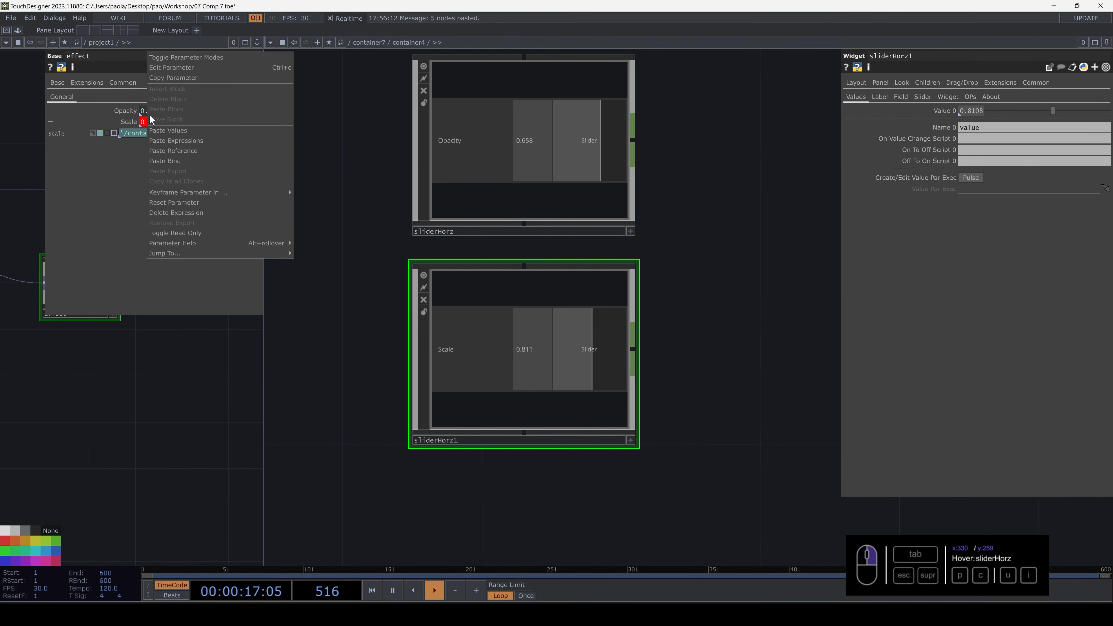
{"action": "left_click", "coordinate": [181, 153]}
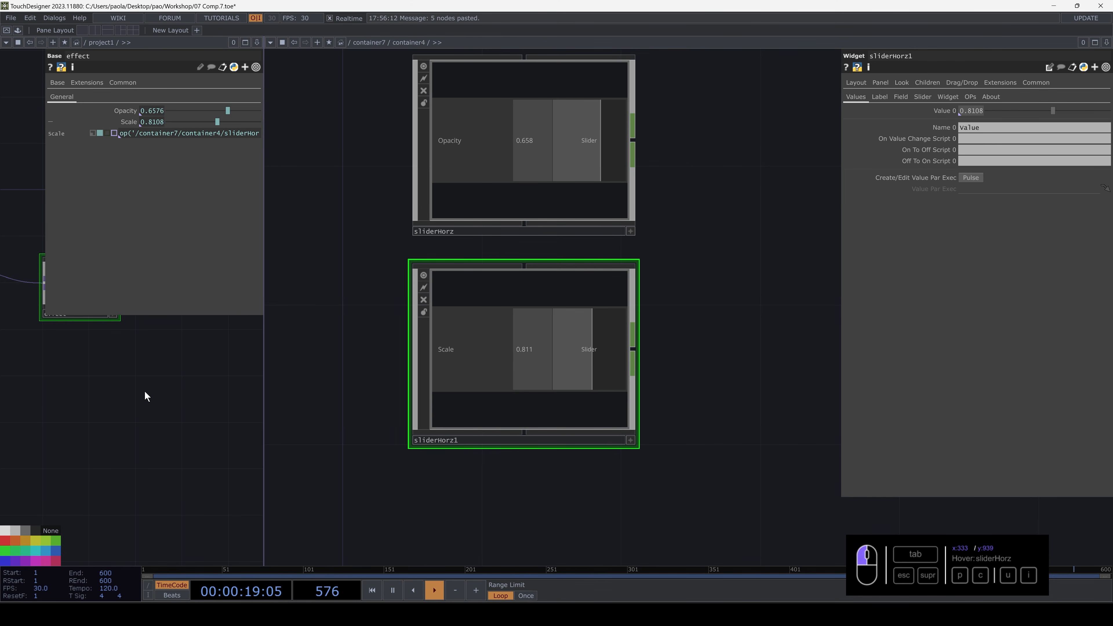
- Return to the root network, move container1 farther from project1 and place container7 in the gap beside project1
{"action": "key", "text": "p"}
{"action": "key", "text": "u"}
{"action": "key", "text": "u"}
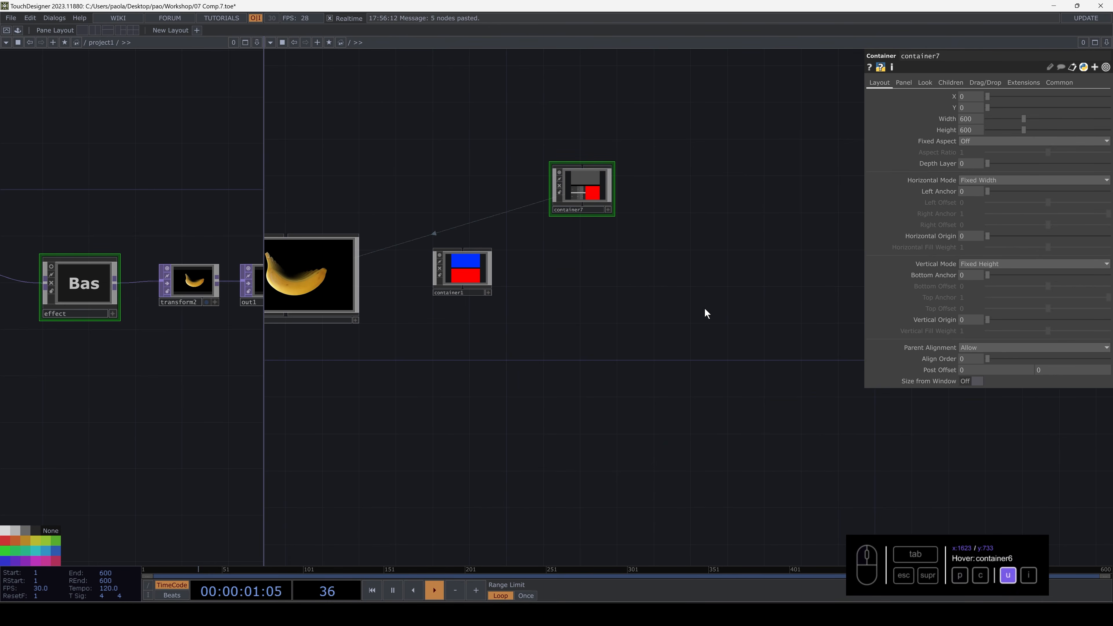
{"action": "left_click_drag", "start_coordinate": [534, 298], "coordinate": [793, 289]}
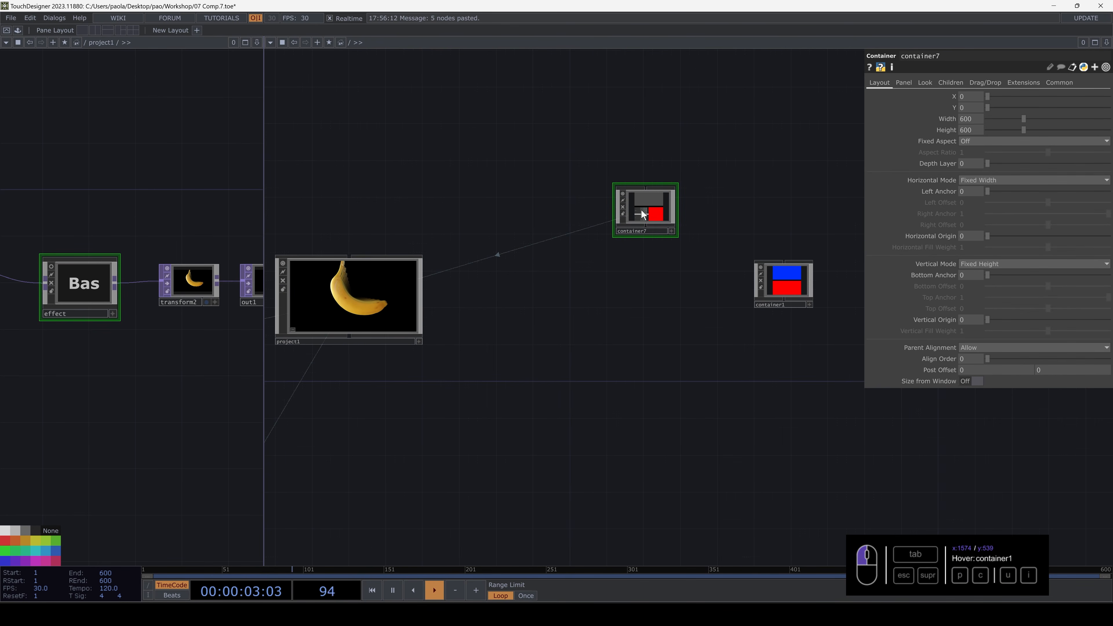
{"action": "left_click_drag", "start_coordinate": [641, 208], "coordinate": [563, 285]}
- Preview container7's panel in a separate viewer window and close it
{"action": "right_click", "coordinate": [563, 285]}
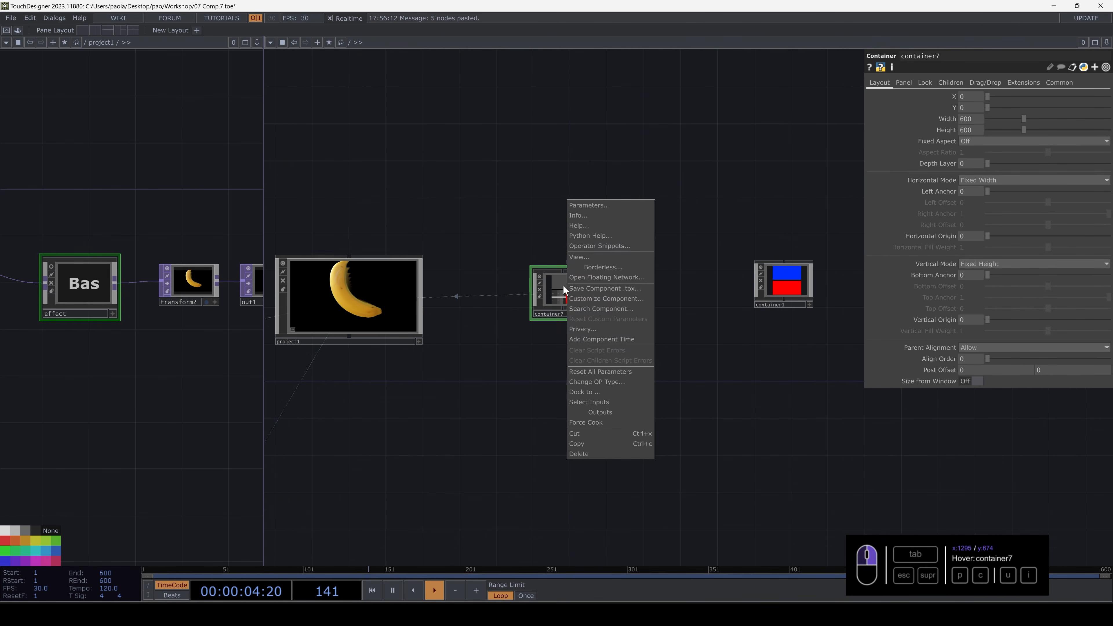
{"action": "left_click", "coordinate": [583, 256]}
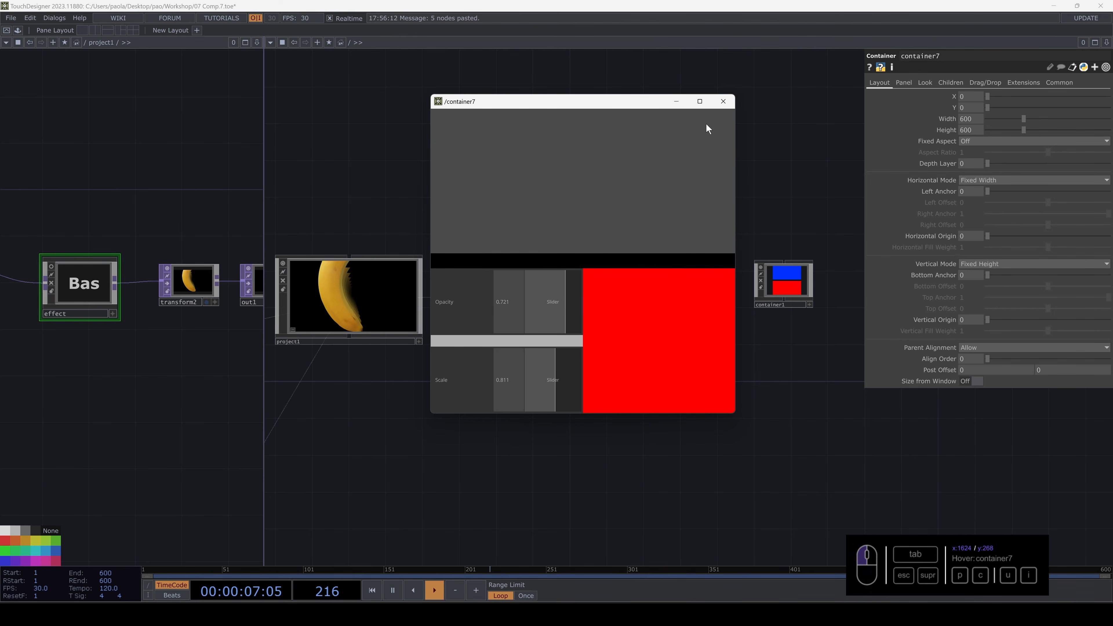
{"action": "left_click", "coordinate": [723, 101]}
- Set the Operator Viewer of opviewer1 inside container7's container3 to project1's out1
{"action": "key", "text": "i"}
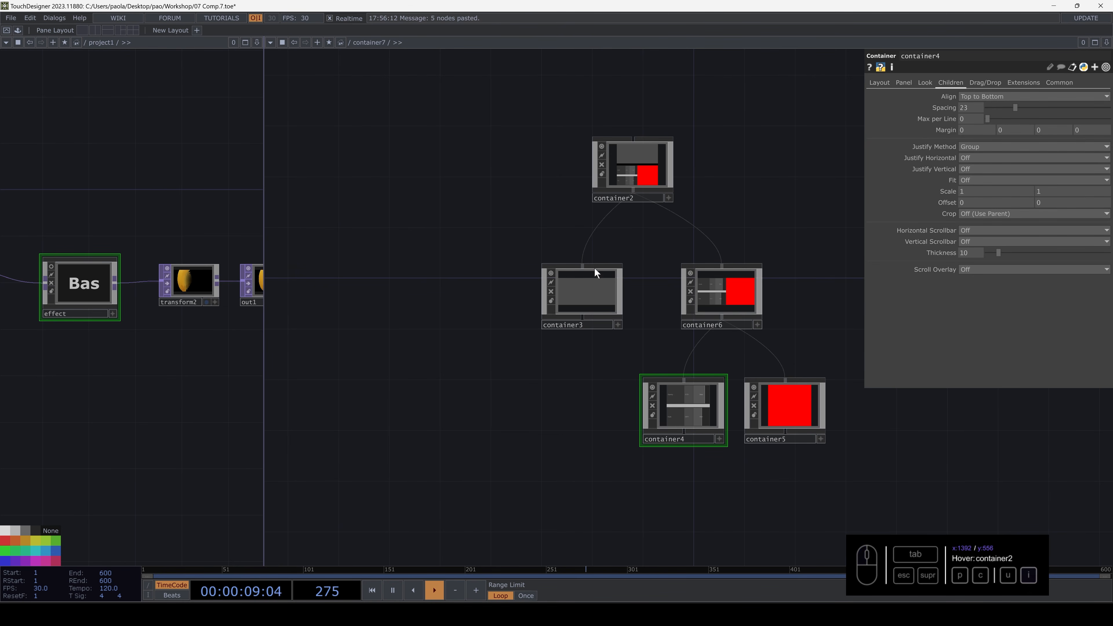
{"action": "key", "text": "i"}
{"action": "left_click_drag", "start_coordinate": [146, 340], "coordinate": [48, 336]}
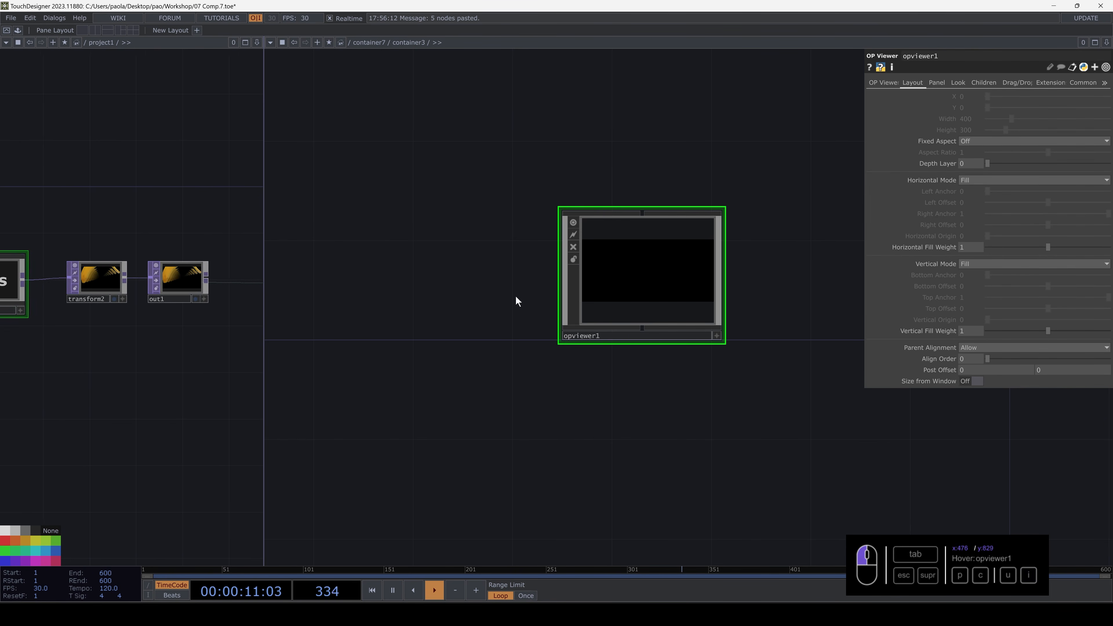
{"action": "left_click", "coordinate": [890, 83]}
{"action": "left_click_drag", "start_coordinate": [176, 277], "coordinate": [1003, 96]}
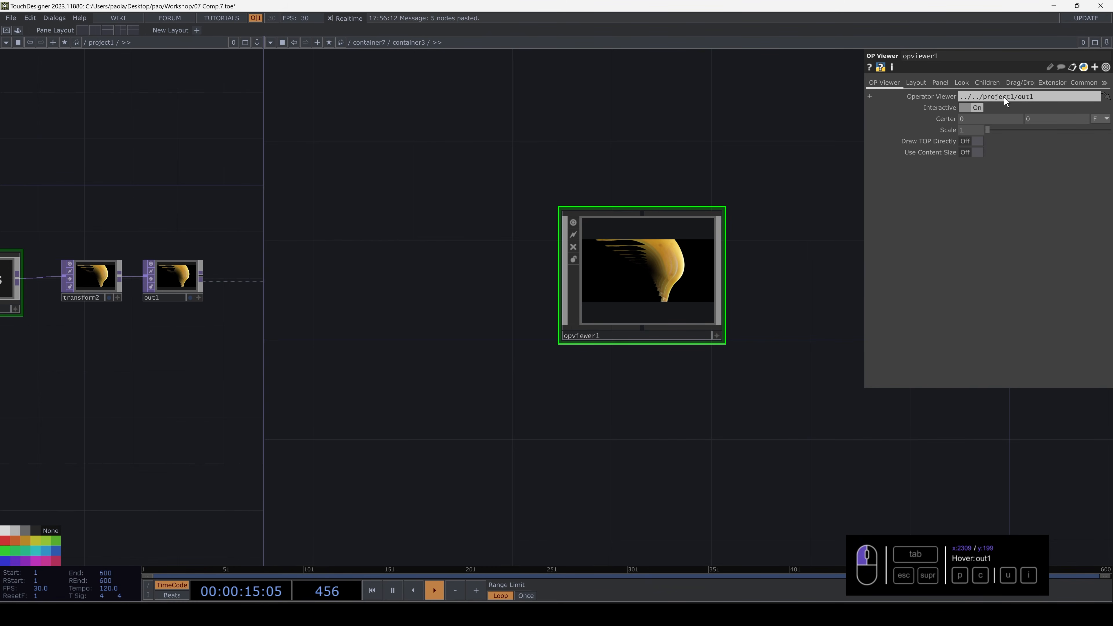
- View container7's panel in its own window, raise the Scale slider to about 1.243, and close the window
{"action": "key", "text": "u"}
{"action": "key", "text": "u"}
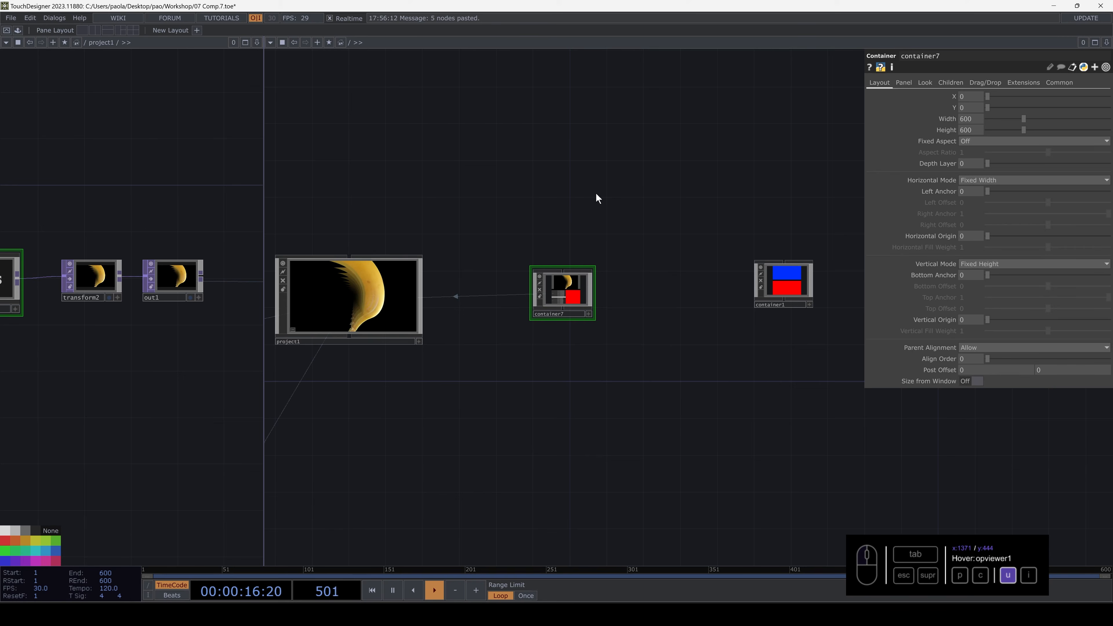
{"action": "right_click", "coordinate": [548, 291]}
{"action": "left_click", "coordinate": [577, 263]}
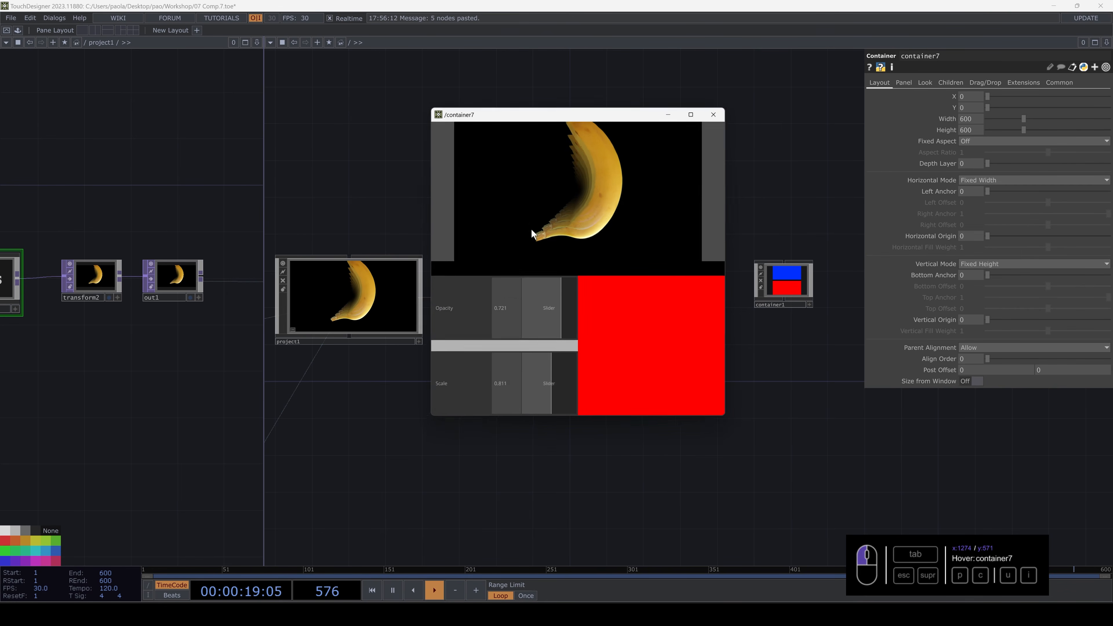
{"action": "left_click_drag", "start_coordinate": [577, 115], "coordinate": [642, 124]}
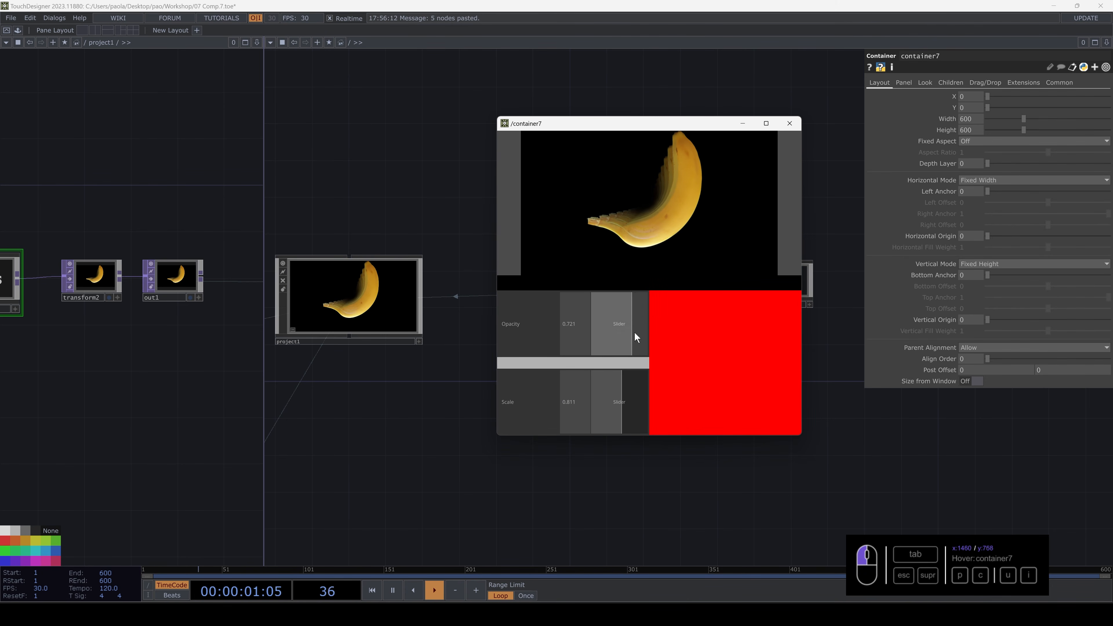
{"action": "left_click_drag", "start_coordinate": [621, 391], "coordinate": [637, 390]}
{"action": "left_click", "coordinate": [790, 123]}
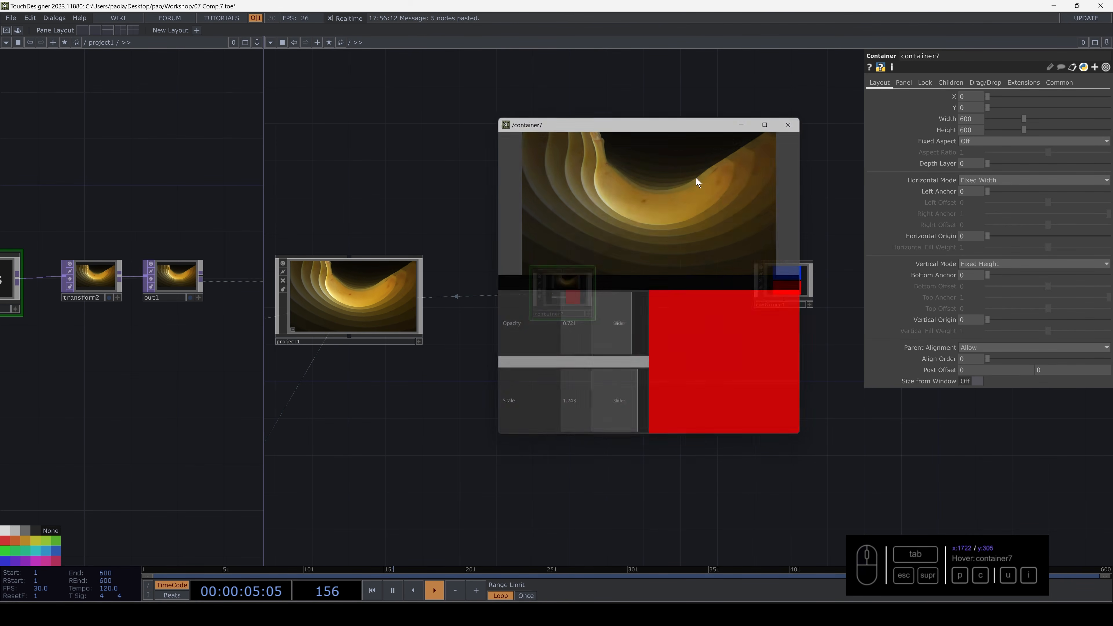
- Move container7 slightly higher and closer to project1 in the root network
{"action": "scroll", "coordinate": [524, 299], "scroll_direction": "up", "scroll_amount": 2}
{"action": "left_click", "coordinate": [580, 282]}
{"action": "left_click_drag", "start_coordinate": [580, 283], "coordinate": [516, 248]}
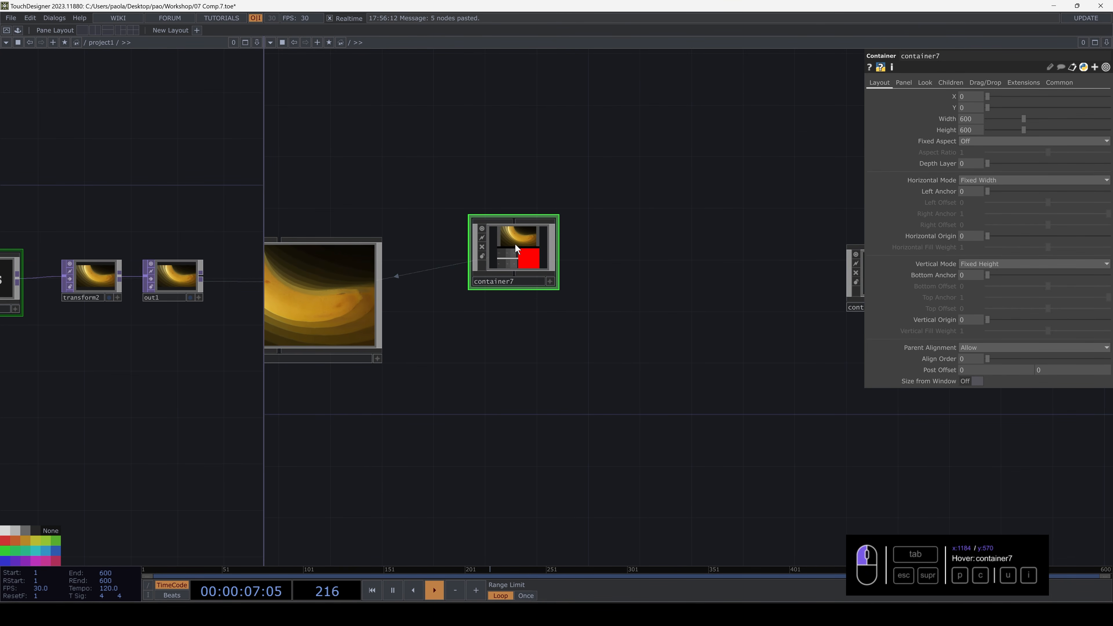
{"action": "left_click_drag", "start_coordinate": [602, 321], "coordinate": [688, 313]}
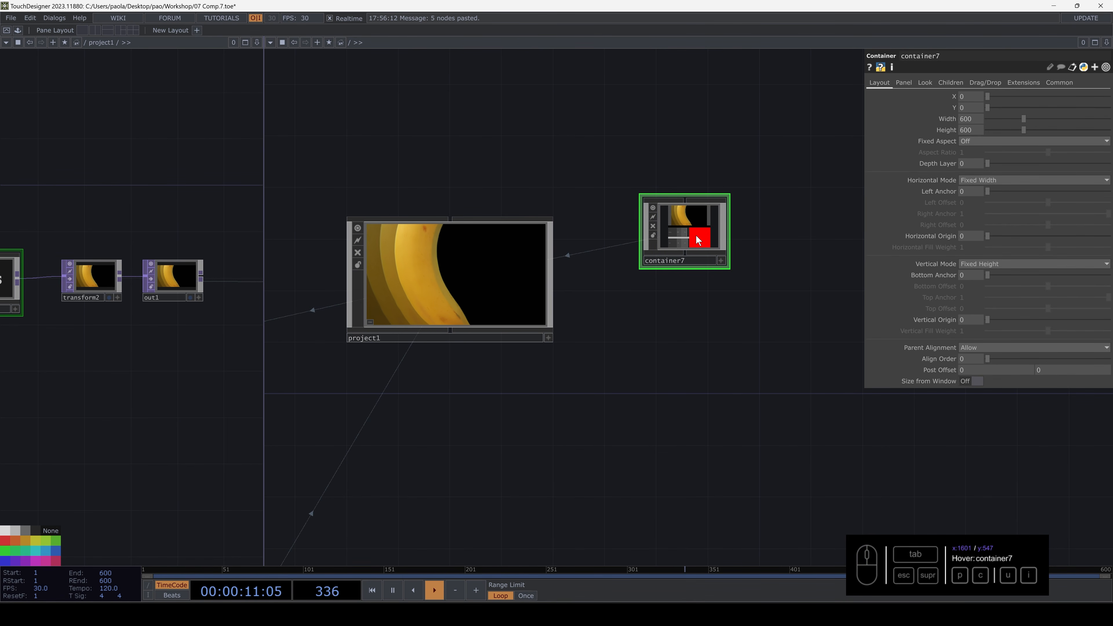
- Examine the networks inside project1 and container7, including window1 and its open and close buttons
{"action": "key", "text": "i"}
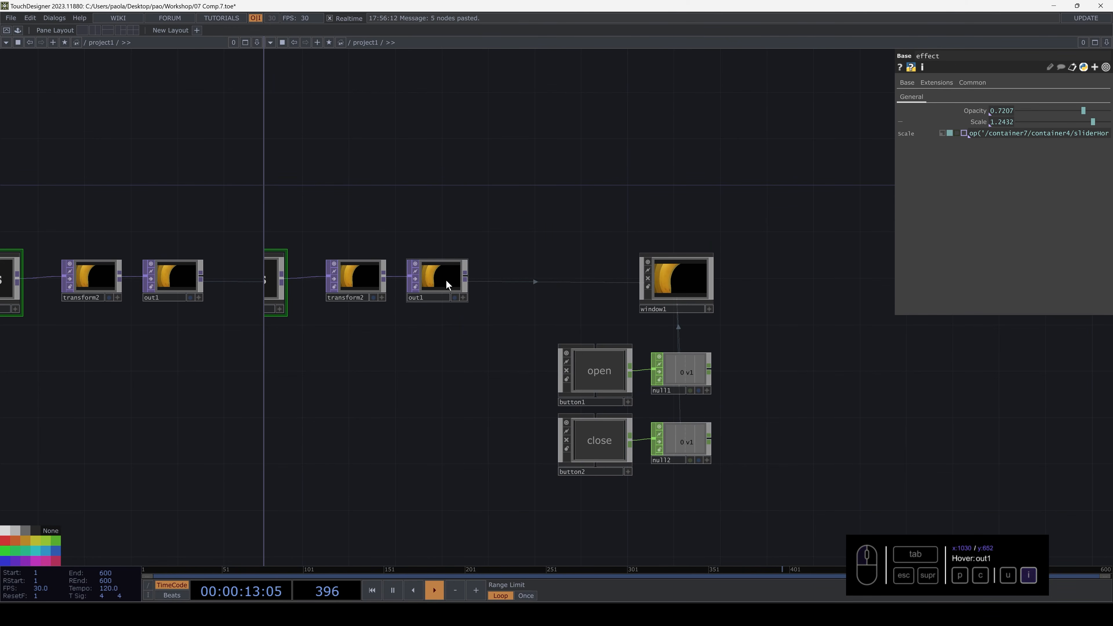
{"action": "scroll", "coordinate": [440, 302], "scroll_direction": "up", "scroll_amount": 2}
{"action": "scroll", "coordinate": [440, 310], "scroll_direction": "down", "scroll_amount": 6}
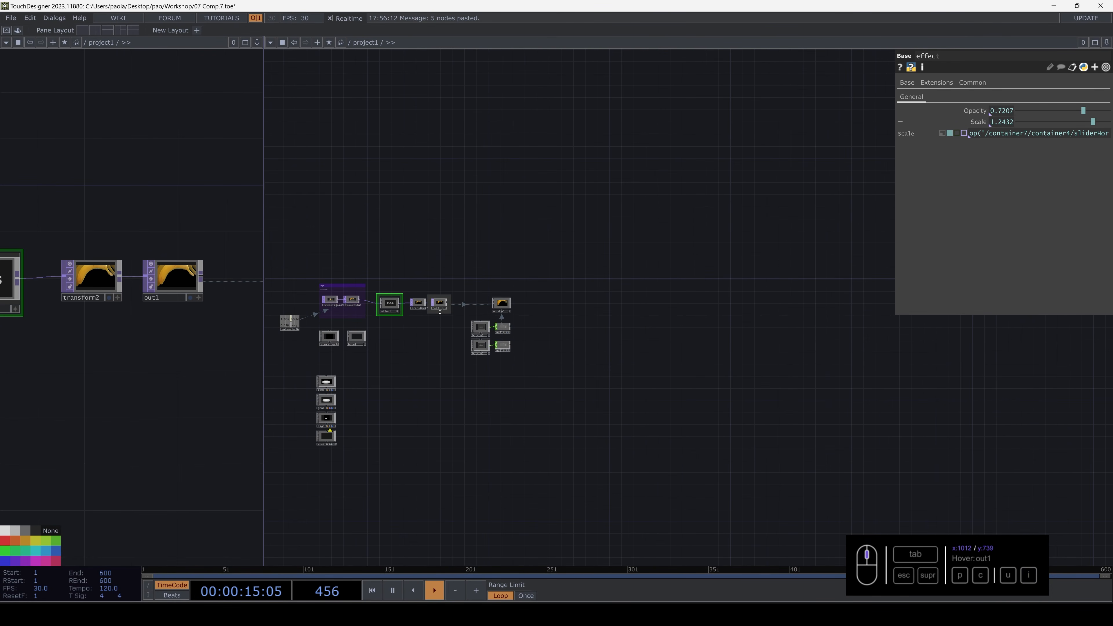
{"action": "key", "text": "u"}
{"action": "left_click", "coordinate": [682, 242]}
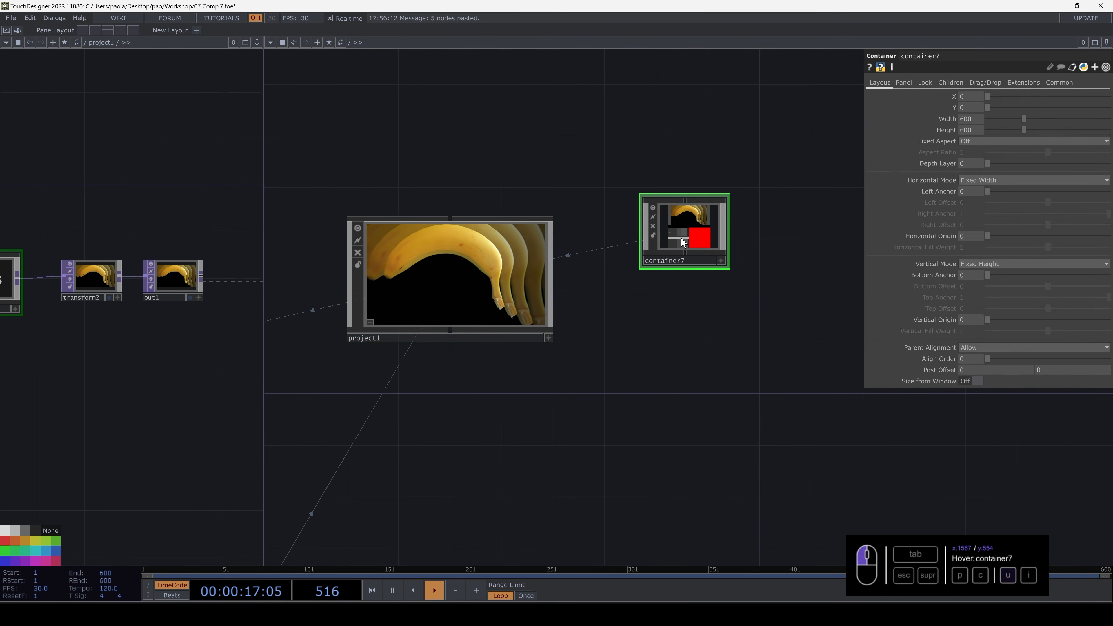
{"action": "key", "text": "i"}
{"action": "key", "text": "u"}
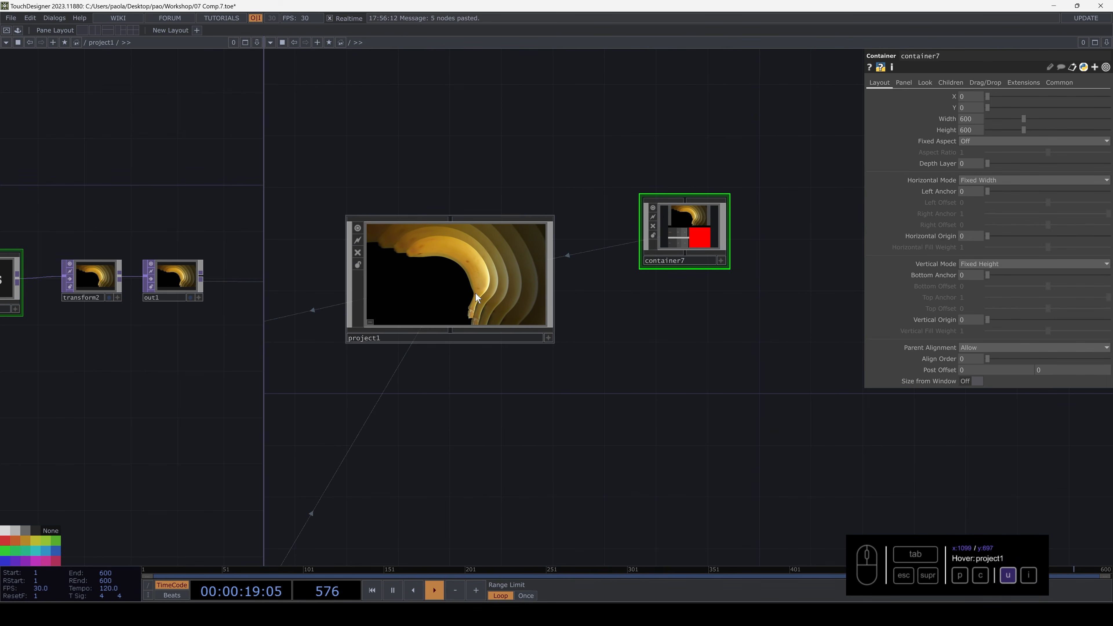
{"action": "left_click", "coordinate": [474, 293]}
{"action": "key", "text": "i"}
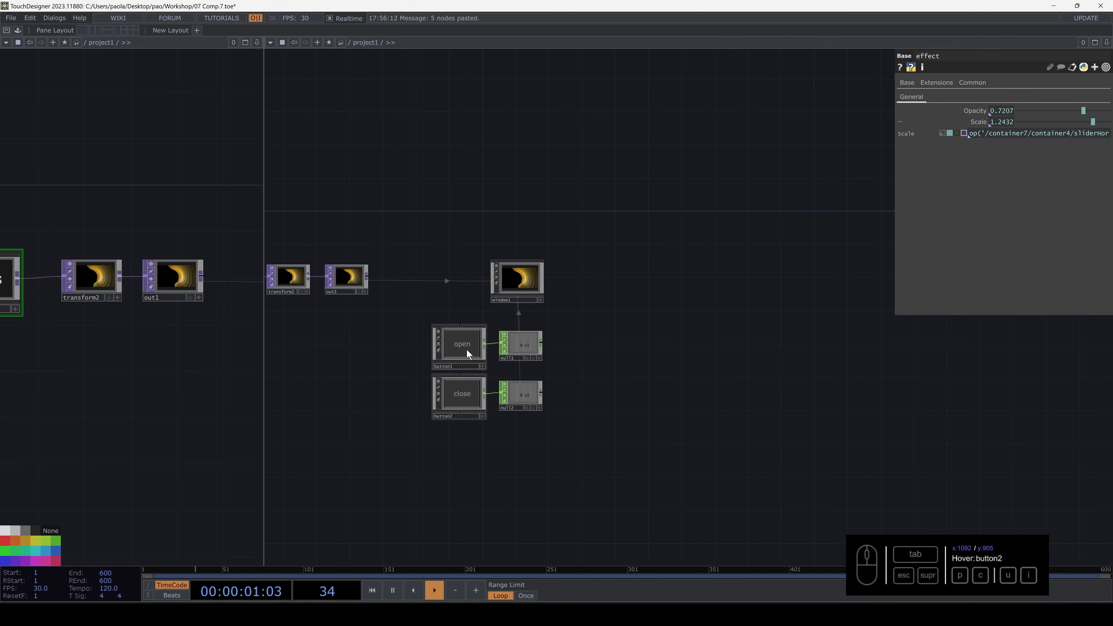
{"action": "scroll", "coordinate": [492, 287], "scroll_direction": "up", "scroll_amount": 3}
{"action": "left_click", "coordinate": [532, 270]}
{"action": "key", "text": "u"}
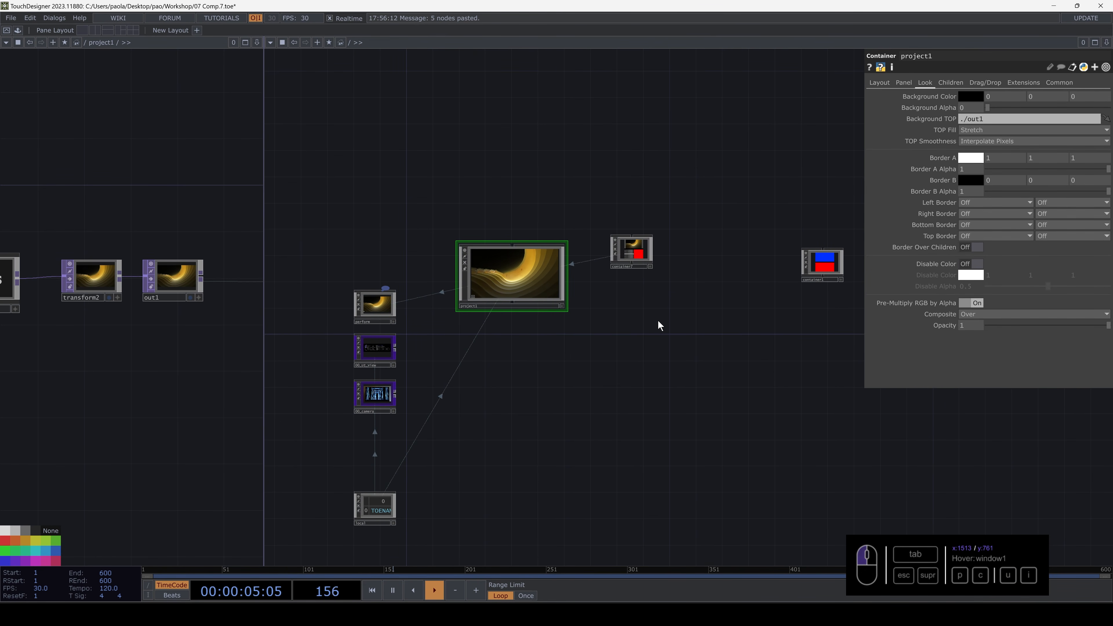
- Add an FBX COMP in the empty space below project1 and container7, then delete it
{"action": "key", "text": "Tab"}
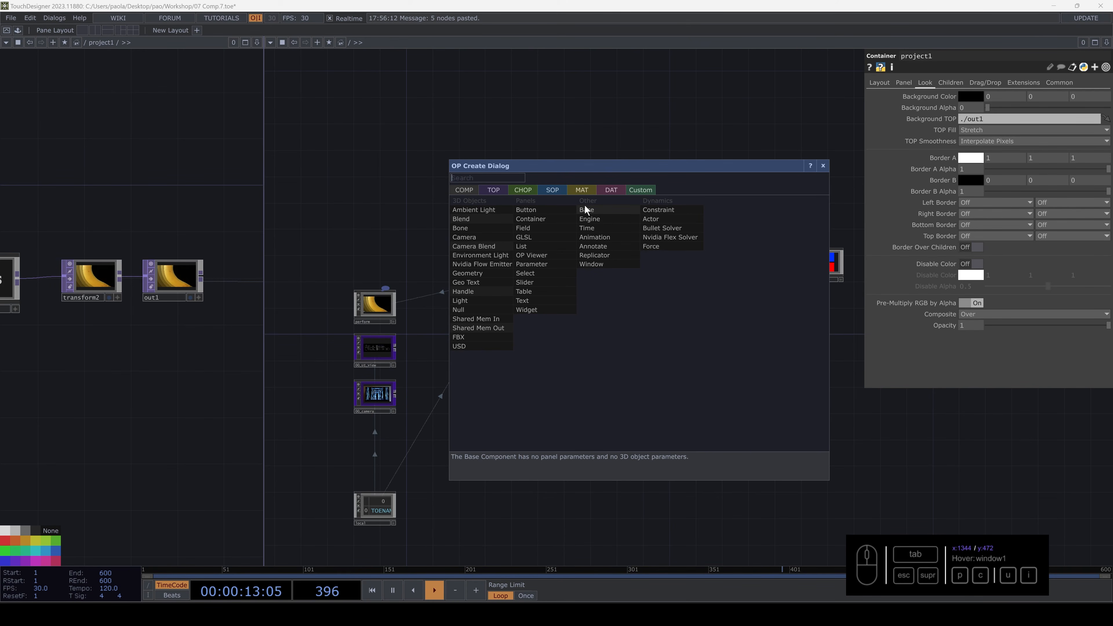
{"action": "left_click", "coordinate": [487, 340]}
{"action": "left_click", "coordinate": [590, 372]}
{"action": "scroll", "coordinate": [590, 371], "scroll_direction": "up", "scroll_amount": 6}
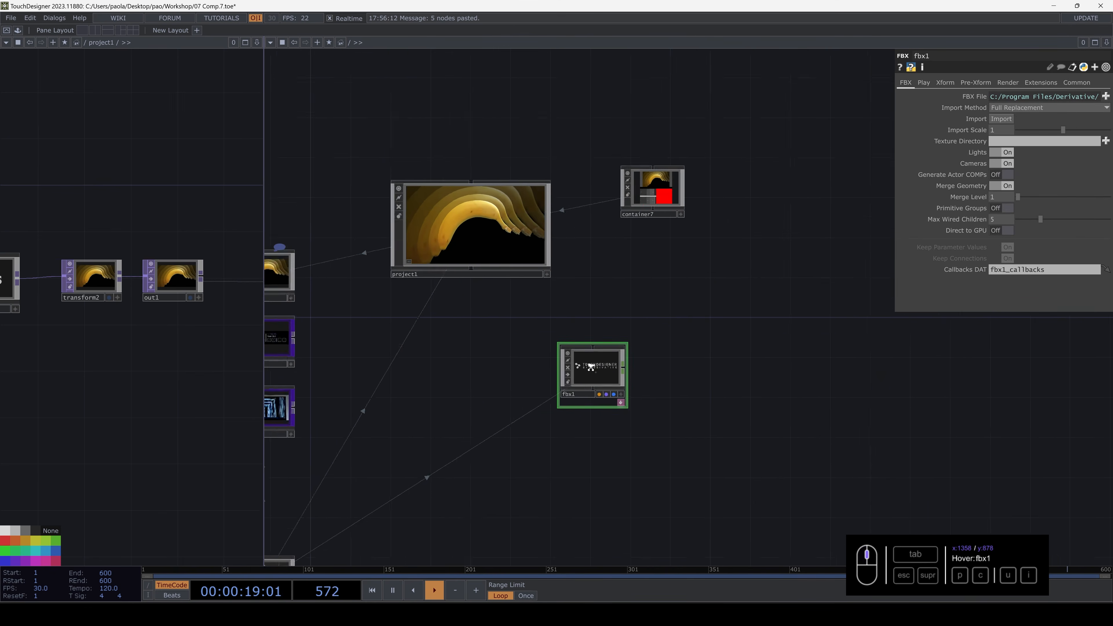
{"action": "scroll", "coordinate": [590, 371], "scroll_direction": "down", "scroll_amount": 5}
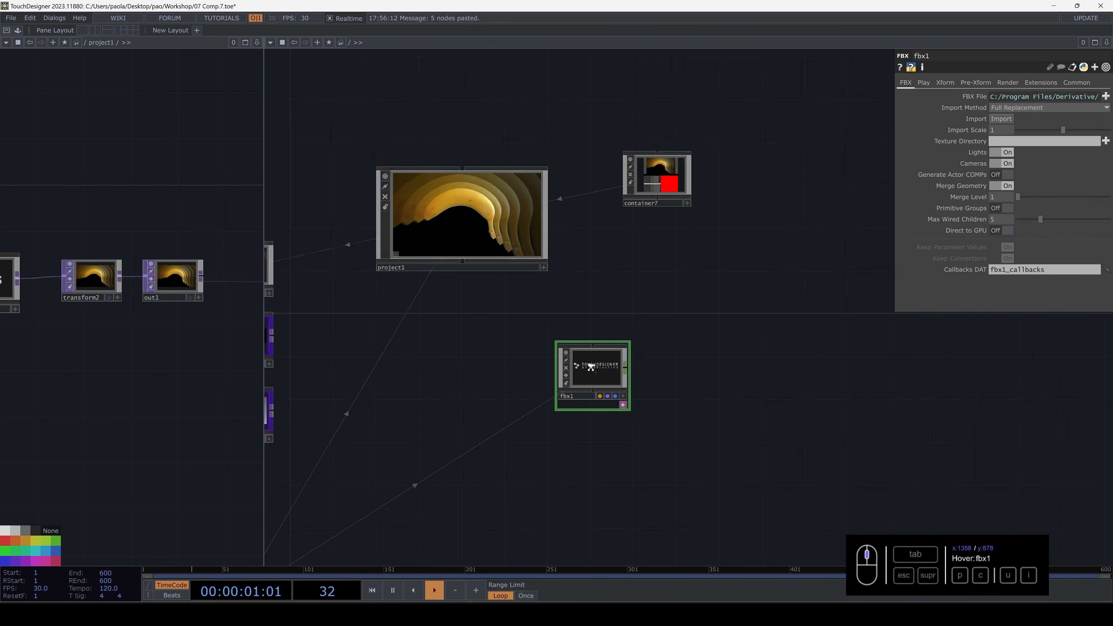
{"action": "scroll", "coordinate": [591, 370], "scroll_direction": "up", "scroll_amount": 3}
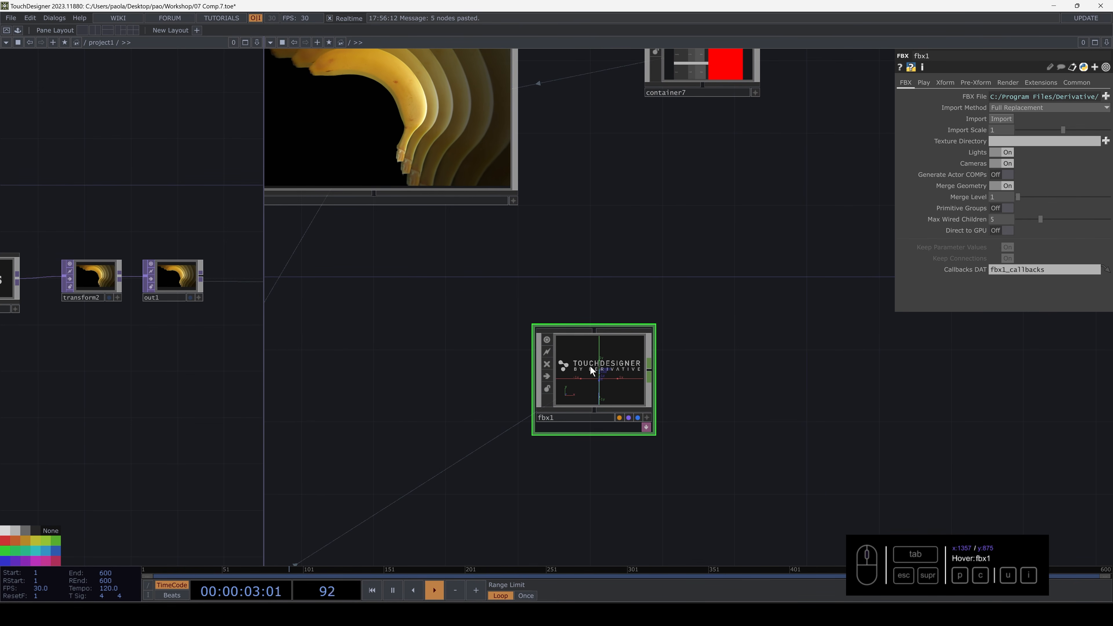
{"action": "left_click", "coordinate": [591, 369]}
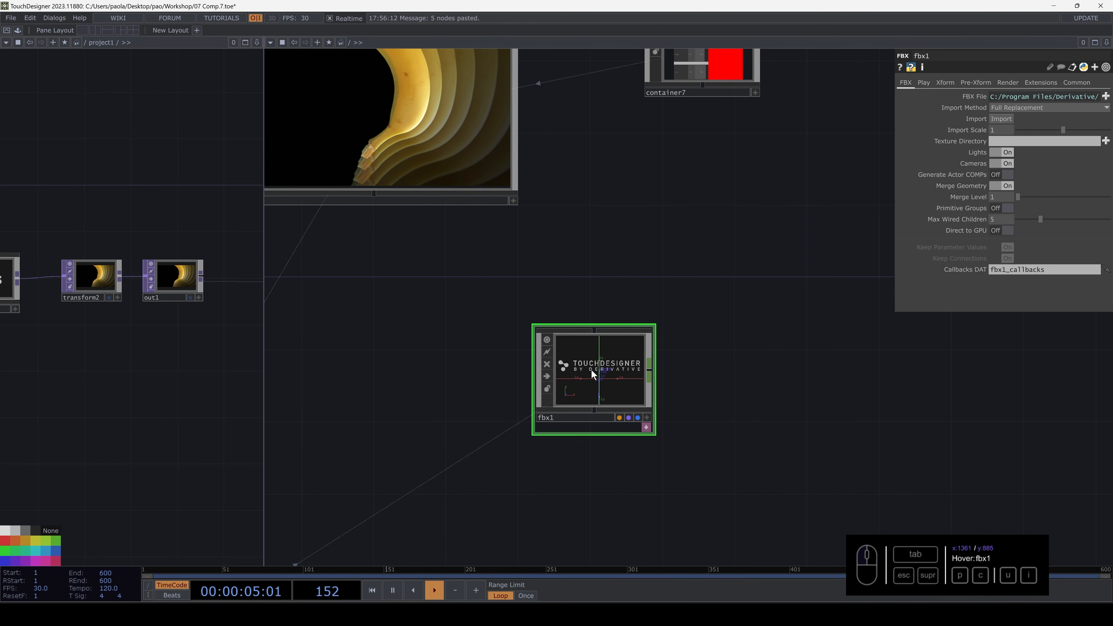
{"action": "key", "text": "Delete"}
{"action": "key", "text": "Tab"}
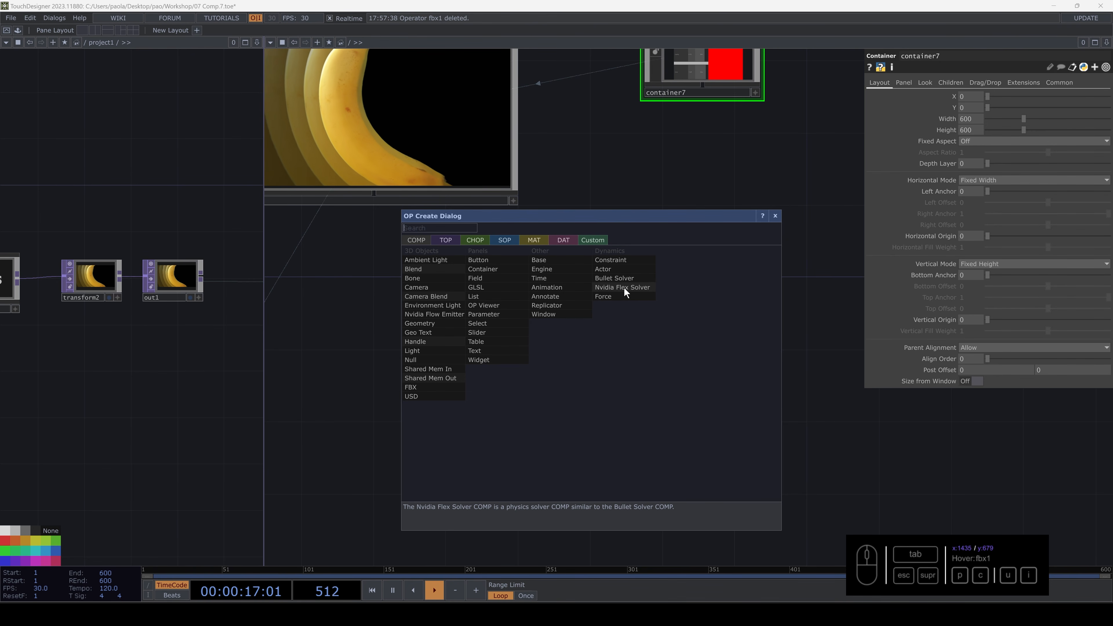
{"action": "left_click", "coordinate": [775, 215]}
{"action": "scroll", "coordinate": [636, 286], "scroll_direction": "down", "scroll_amount": 3}
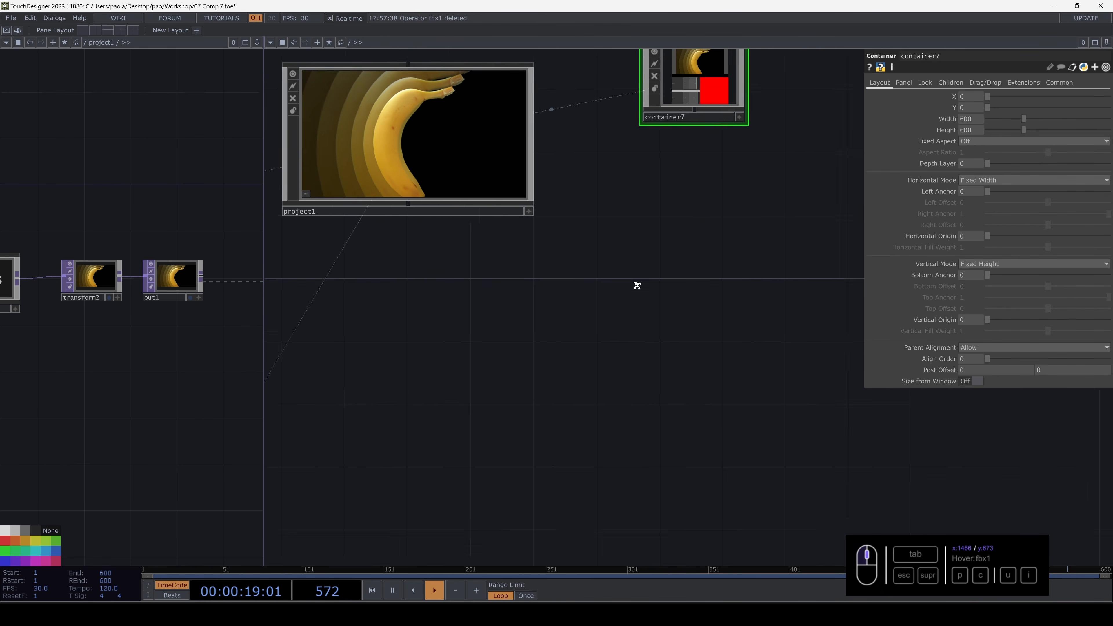
- Review the operator chain inside project1, from the annotated source operators through effect to window1
{"action": "key", "text": "i"}
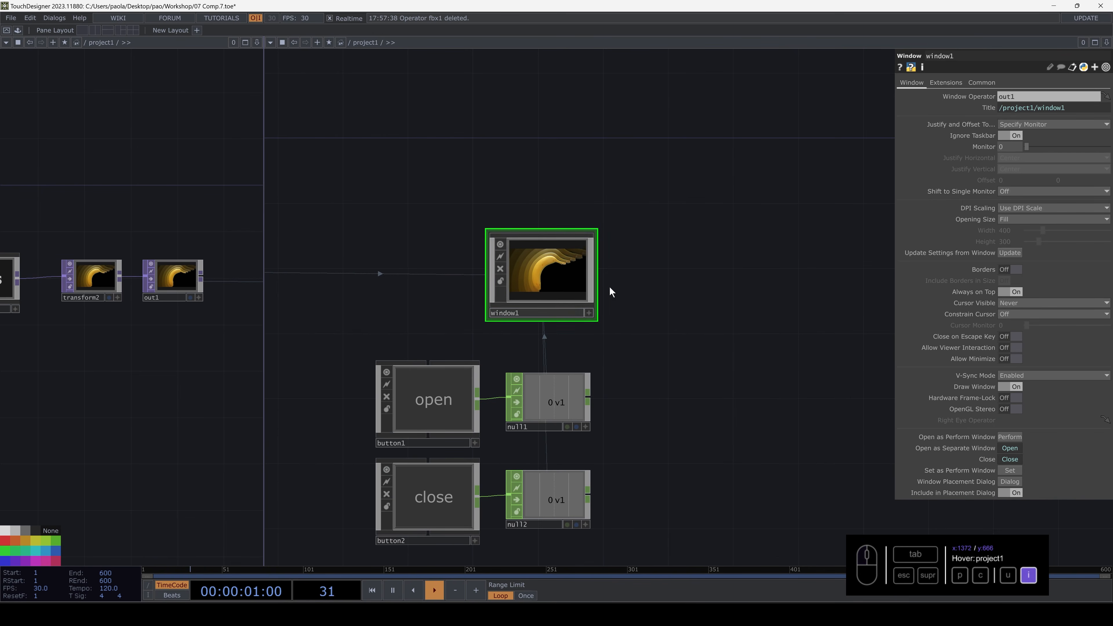
{"action": "scroll", "coordinate": [536, 286], "scroll_direction": "up", "scroll_amount": 1}
{"action": "scroll", "coordinate": [544, 328], "scroll_direction": "down", "scroll_amount": 4}
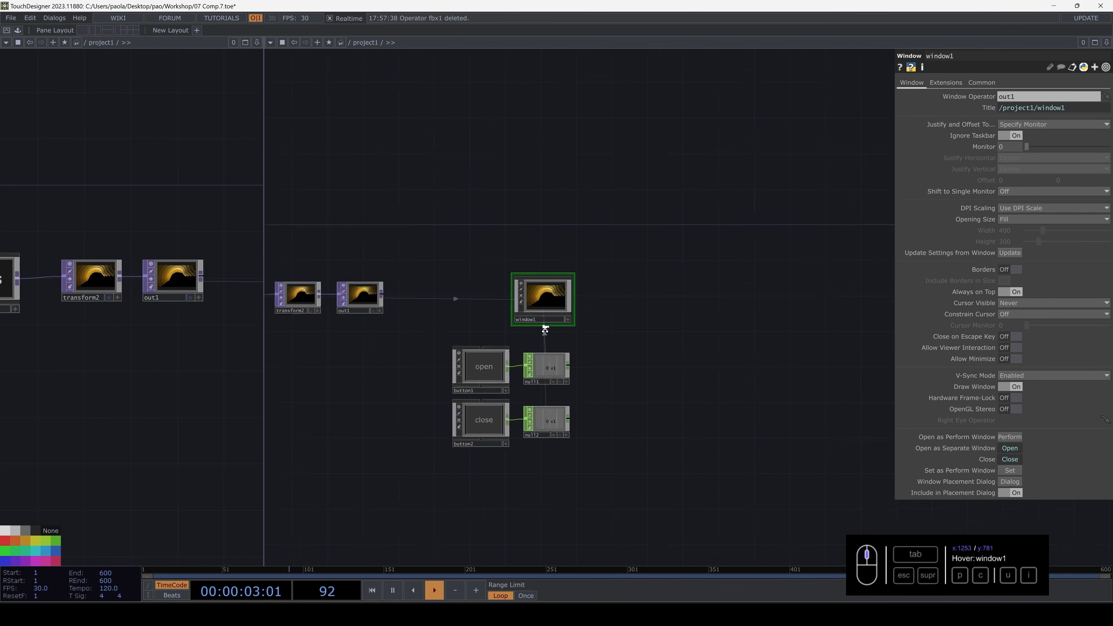
{"action": "mouse_move", "coordinate": [520, 269]}
{"action": "left_mouse_down"}
{"action": "mouse_move", "coordinate": [607, 279]}
{"action": "mouse_move", "coordinate": [590, 244]}
{"action": "left_mouse_up"}
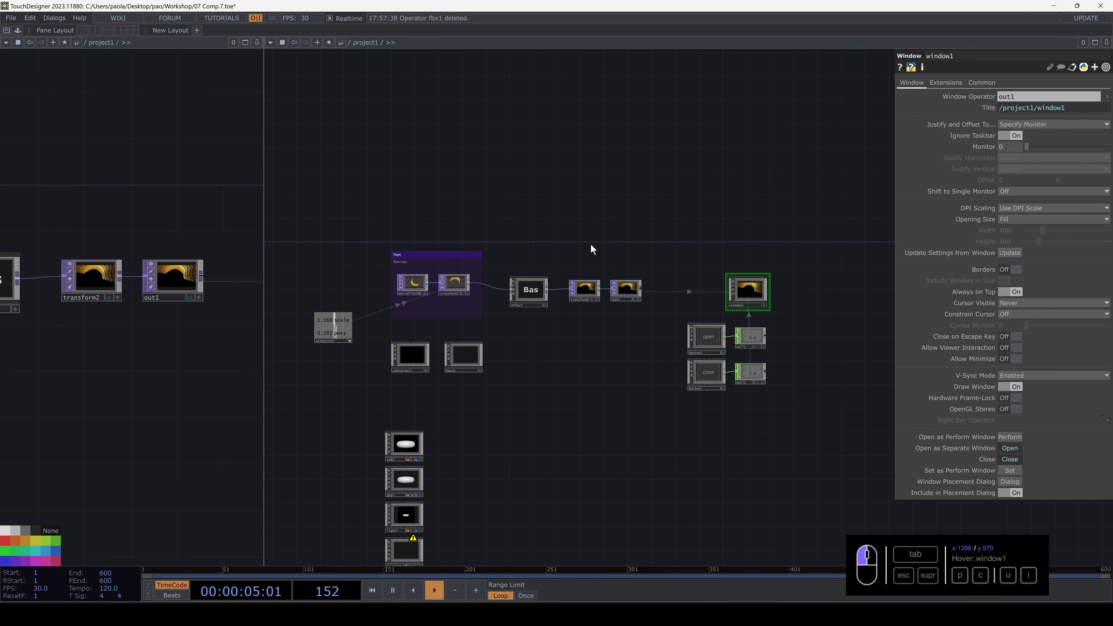
{"action": "left_click", "coordinate": [528, 290]}
{"action": "key", "text": "u"}
- View container7's panel in a floating window and place the window over the middle of the network
{"action": "left_click", "coordinate": [739, 231]}
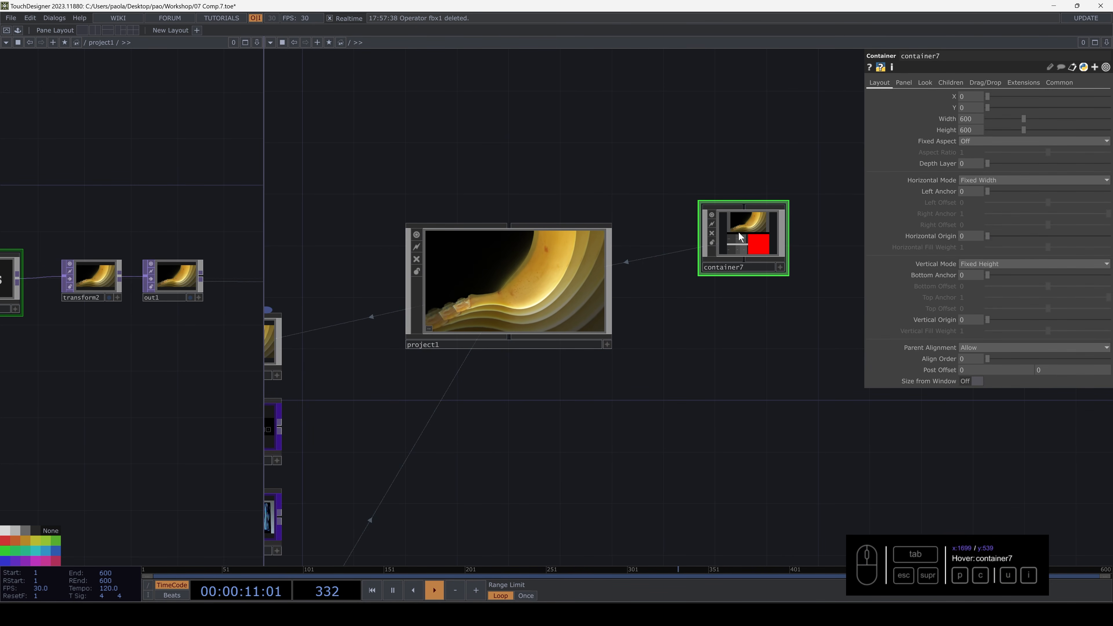
{"action": "right_click", "coordinate": [739, 237]}
{"action": "left_click", "coordinate": [765, 203]}
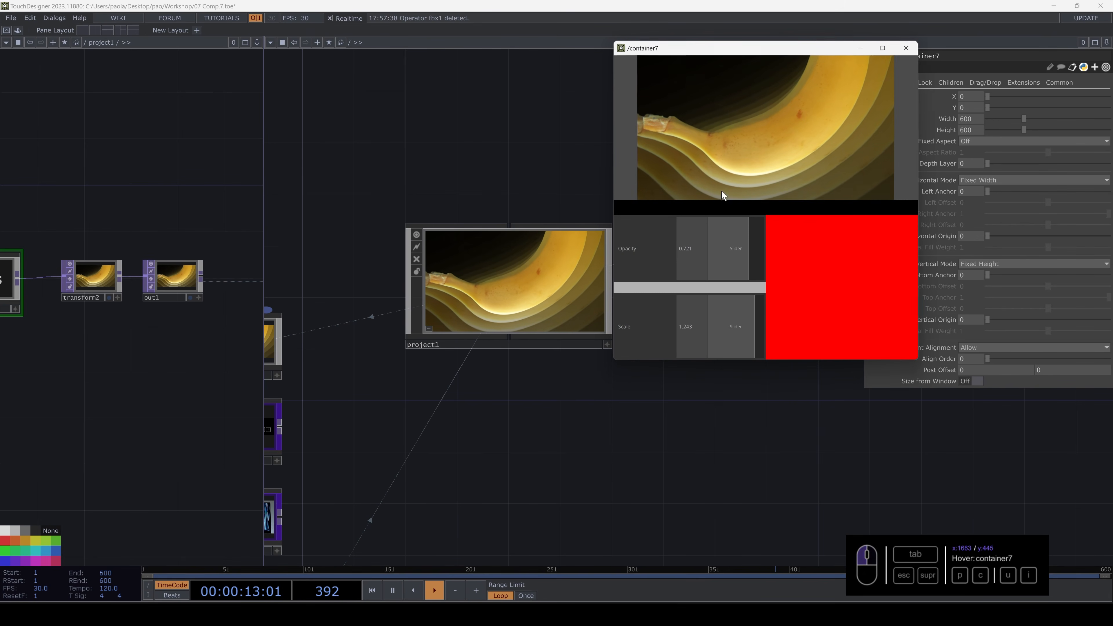
{"action": "left_click_drag", "start_coordinate": [771, 47], "coordinate": [609, 147]}
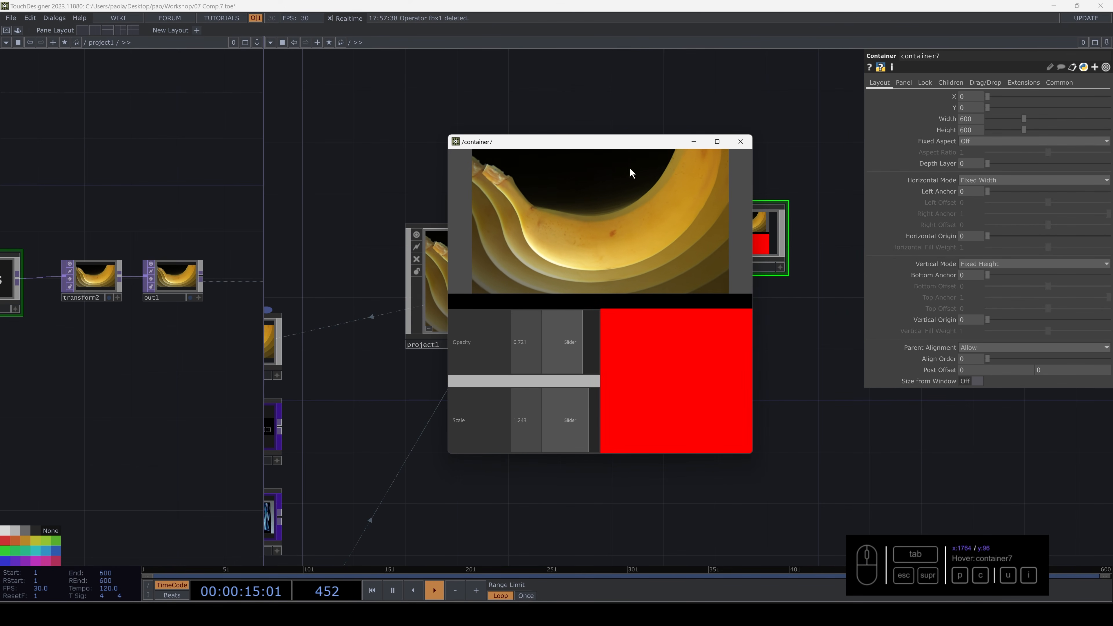